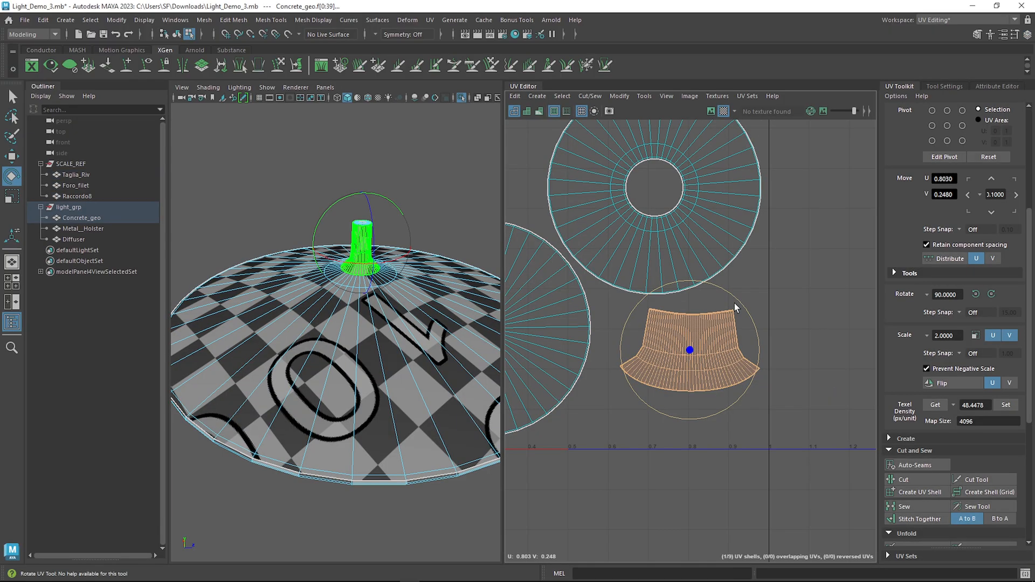
Rotate the UV shell of the Concrete_geo neck slightly in the UV layout
left_click_drag(734, 303, 738, 303)
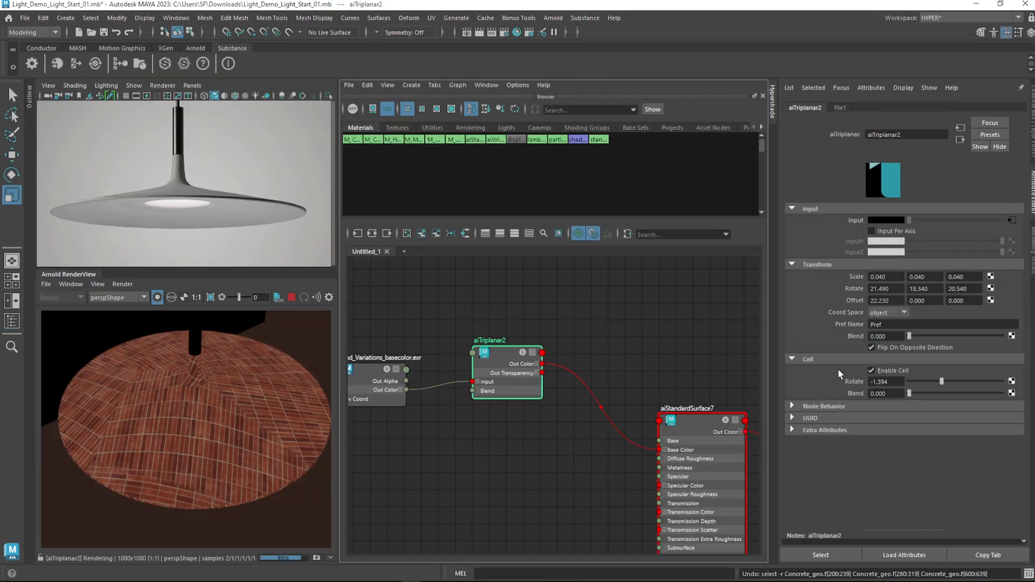
Adjust the Cell rotation of the aiTriplanar2 node to turn the wood pattern on the lampshade
left_click_drag(878, 381, 817, 395, "ctrl")
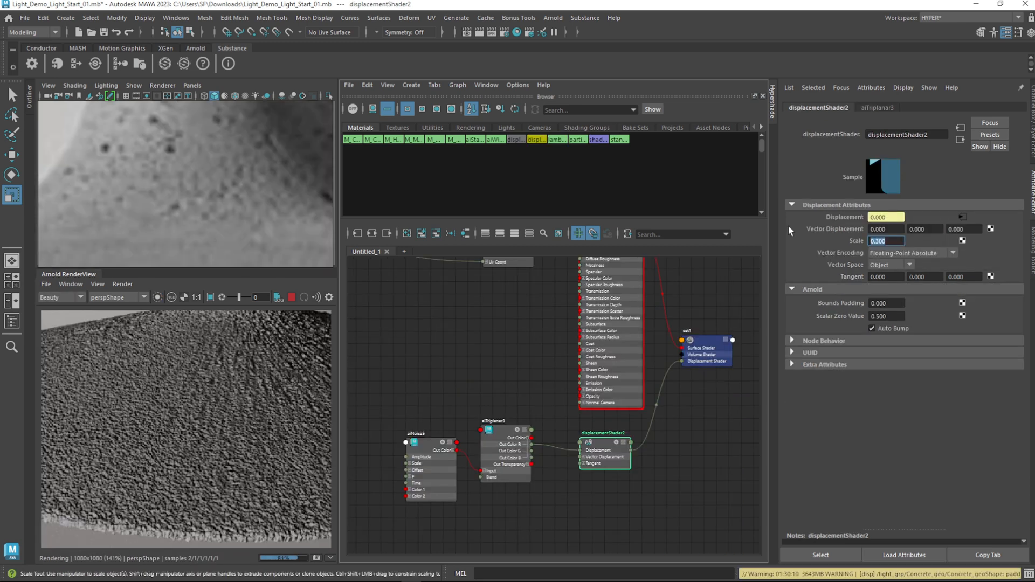
Set the Scale of displacementShader2 to 0.5
type("0.5")
key("Return")
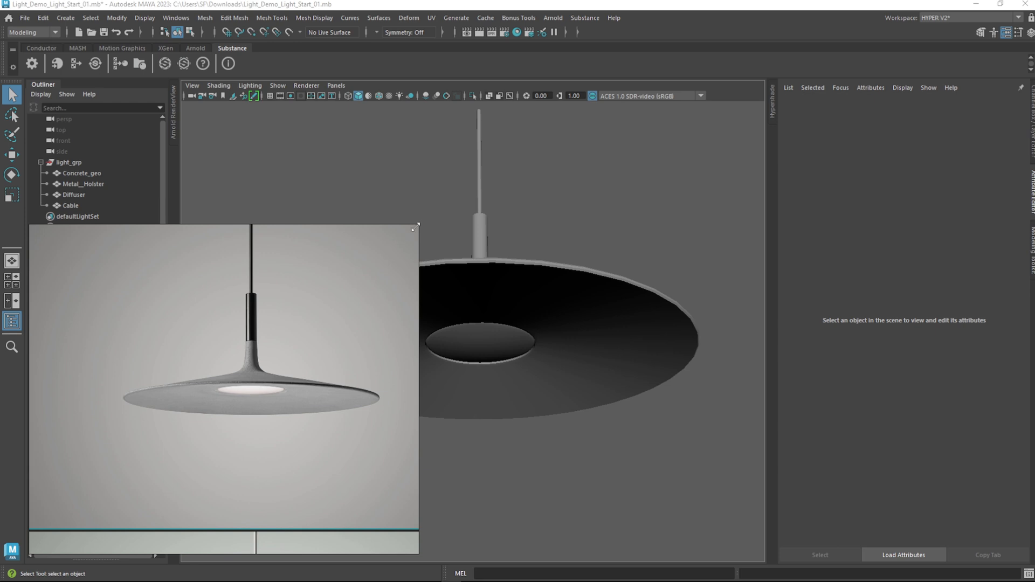
Shrink the floating lamp reference image to fit below the outliner list and frame the whole pendant lamp in it
left_click_drag(418, 225, 183, 376)
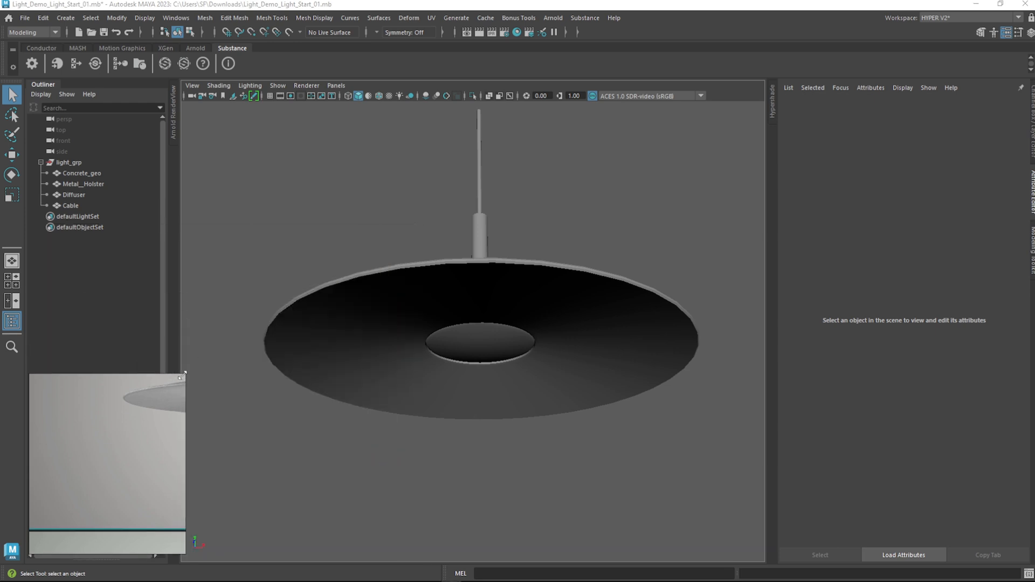
scroll(154, 433, "down", 1)
middle_click_drag(154, 433, 14, 515)
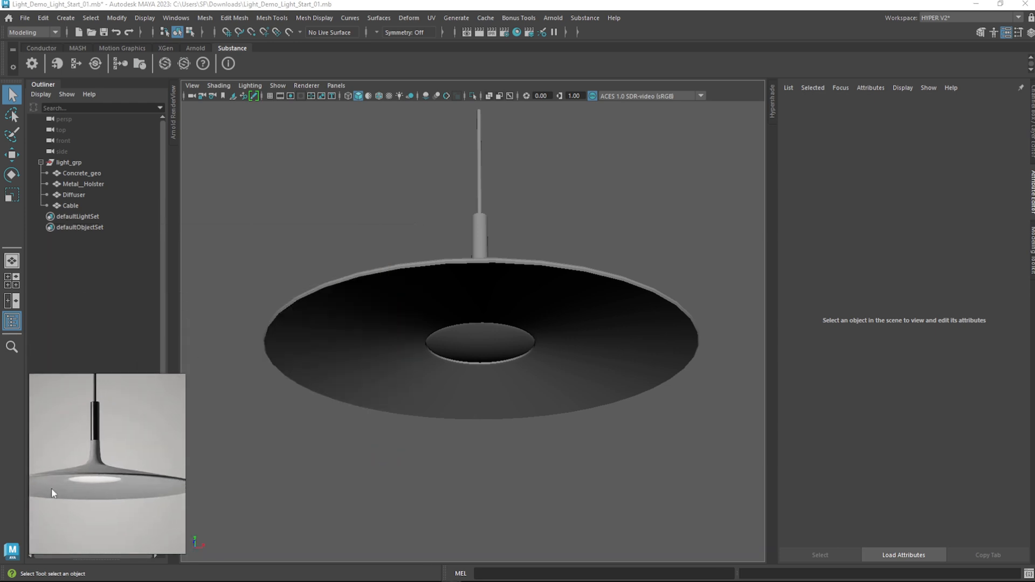
scroll(108, 464, "down", 2)
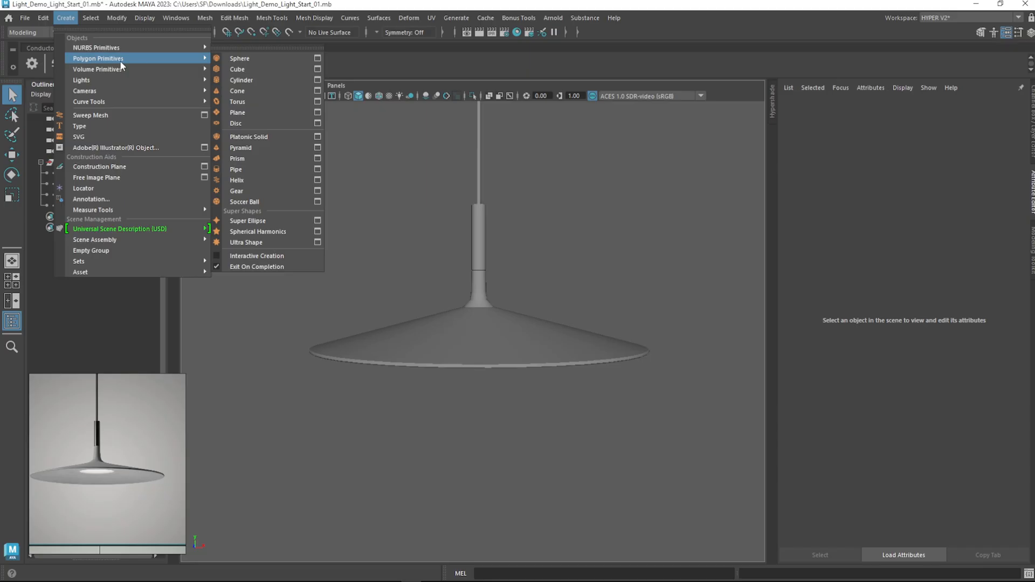
Create a polygon cube with width 300, height 200 and depth 5
left_click(248, 73)
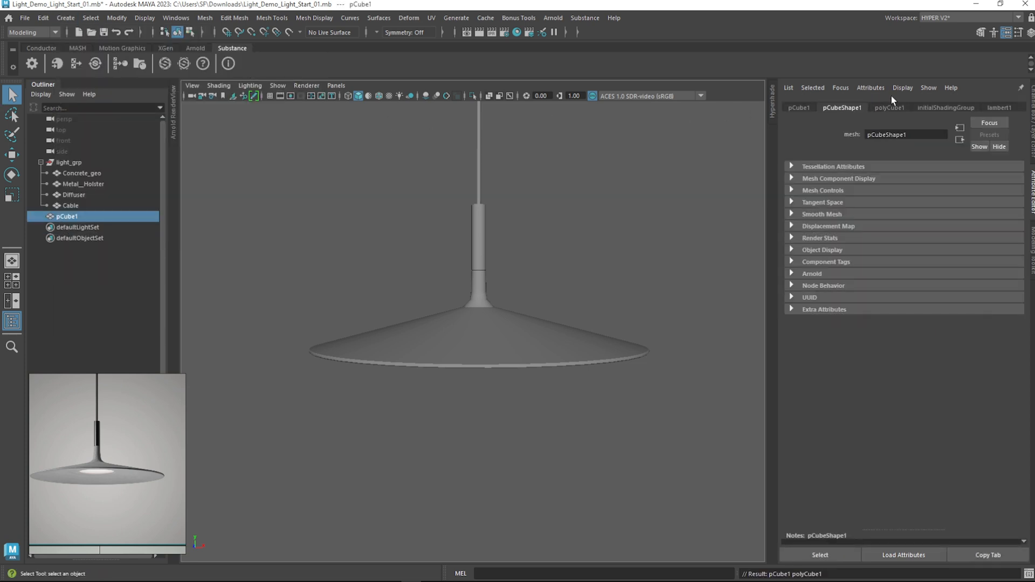
left_click(889, 108)
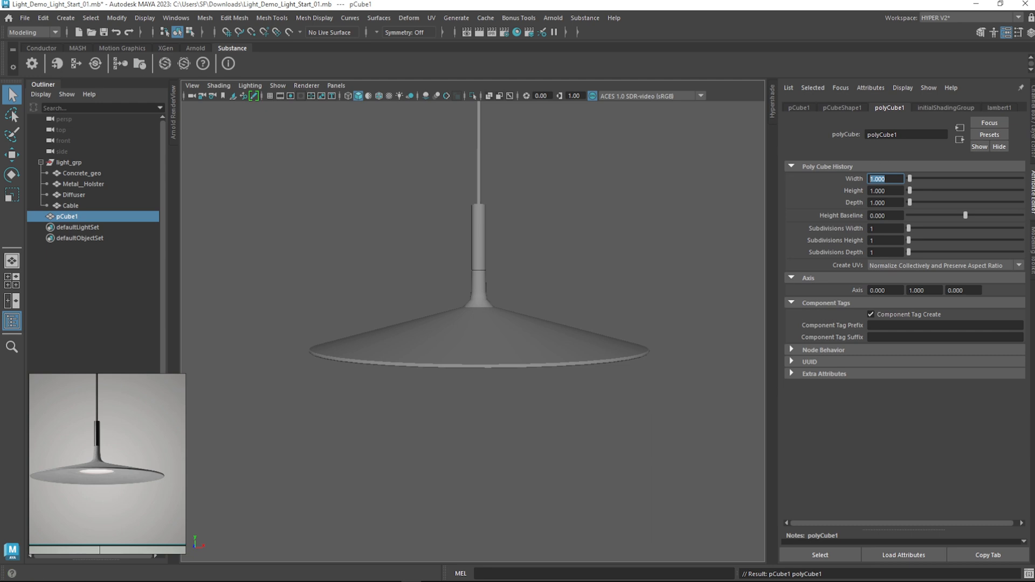
type("200")
key("Tab")
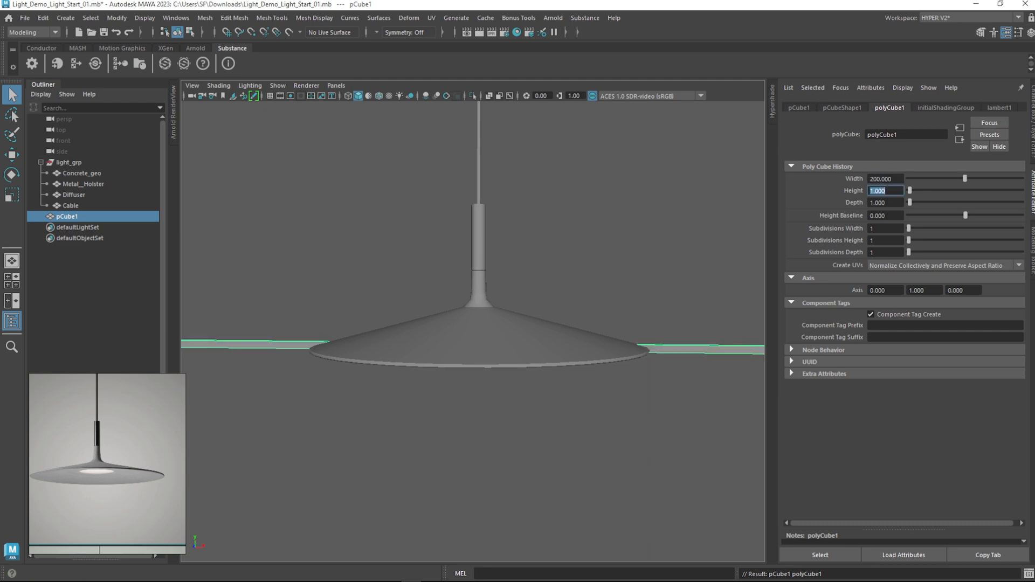
type("200")
key("Tab")
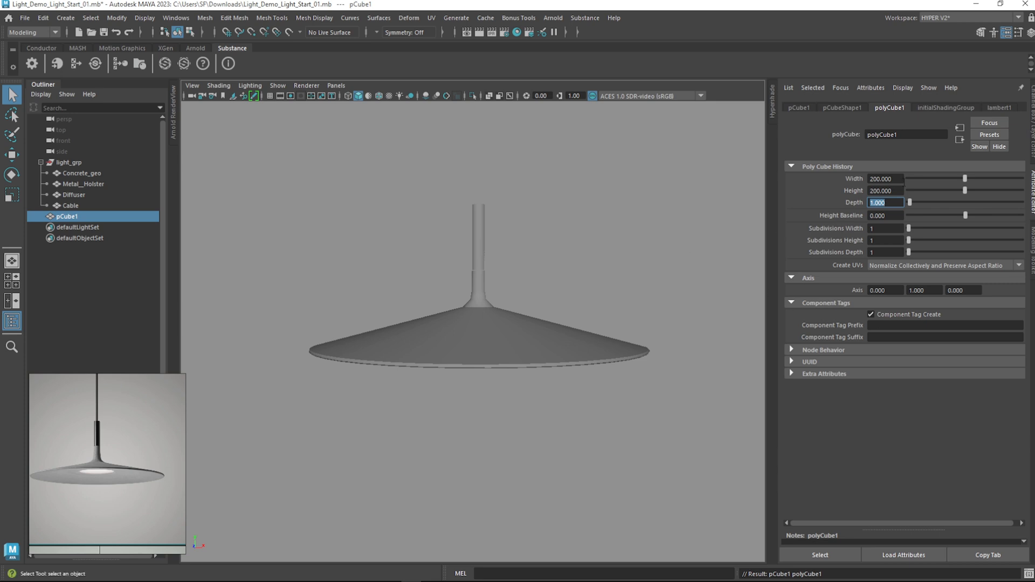
type("300")
key("Tab")
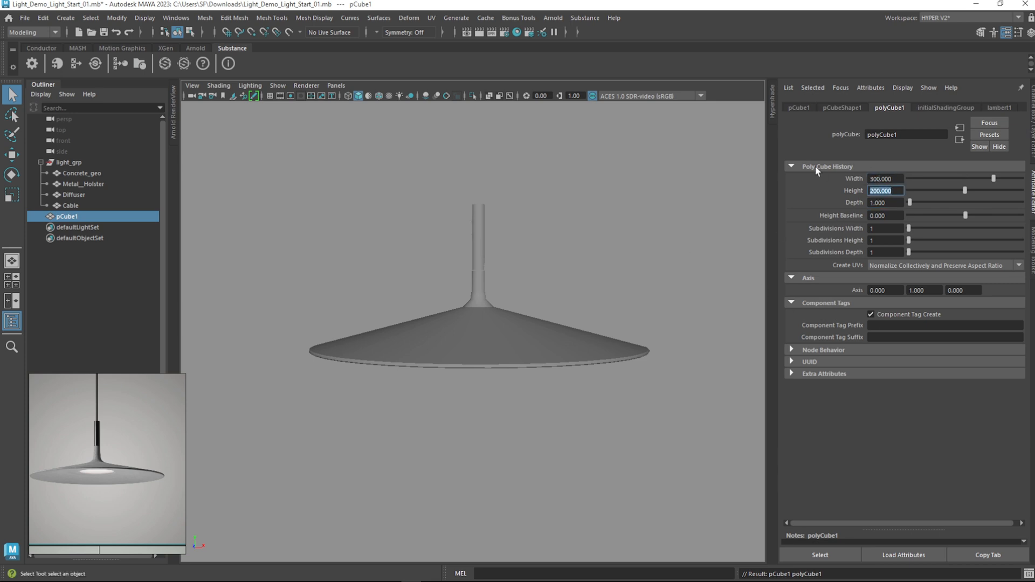
type("5")
key("Tab")
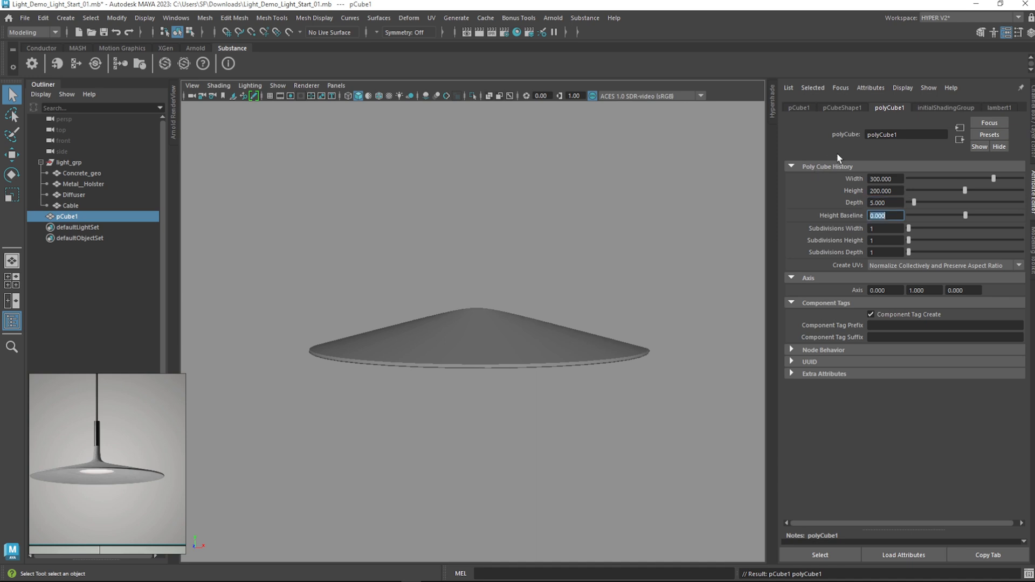
Move the cube back along the Z axis so it stands as a wall behind the pendant lamp
scroll(534, 372, "down", 6)
left_click_drag(534, 372, 574, 398, "alt")
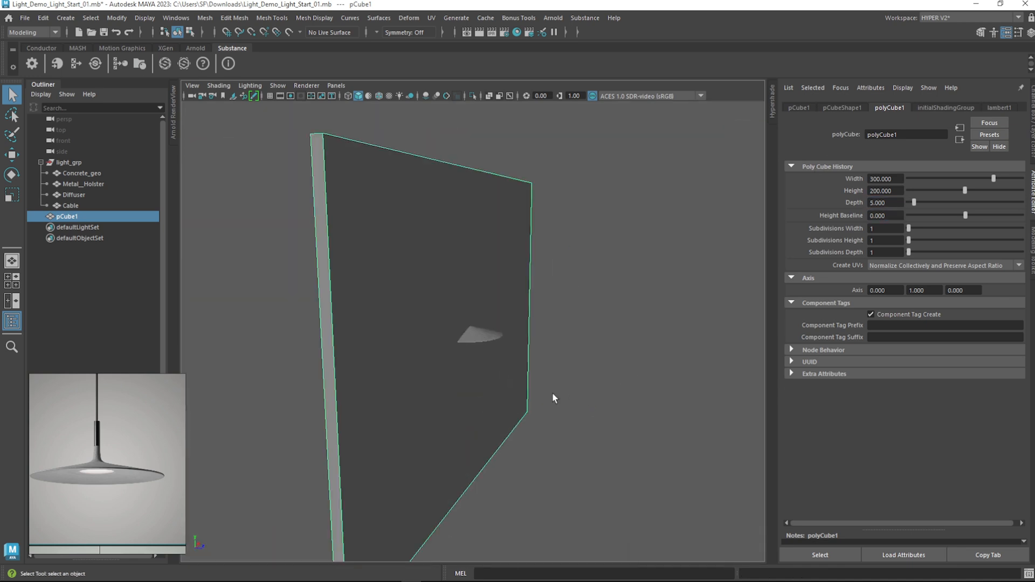
key("w")
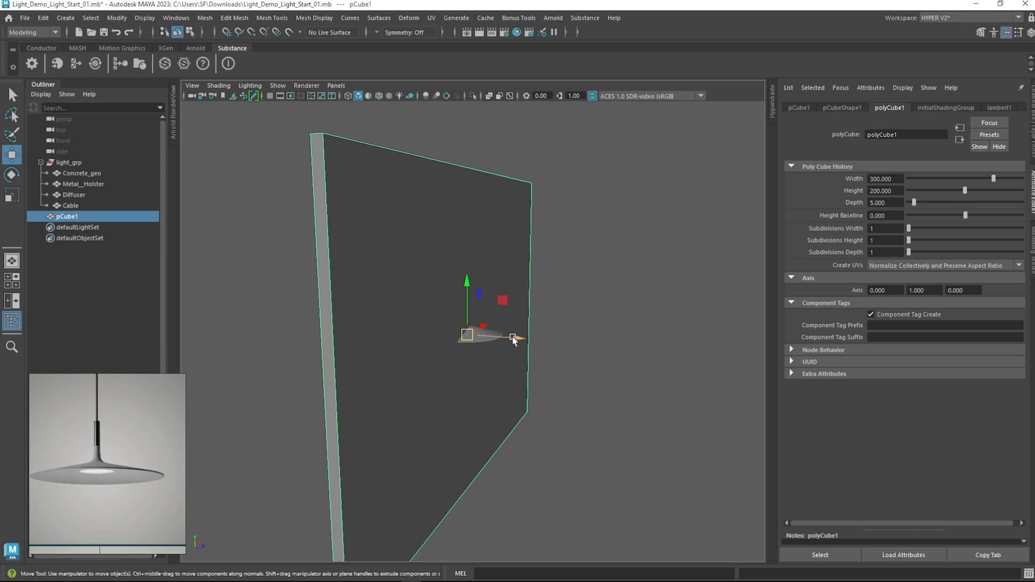
left_click_drag(518, 338, 404, 328, "alt")
mouse_move(538, 339)
left_mouse_down("alt")
mouse_move(426, 345)
mouse_move(529, 340)
left_mouse_up("alt")
left_click_drag(409, 329, 473, 353)
Assign a new Ai Standard Surface material to the wall cube and name it M_WALL
right_click_drag(376, 265, 393, 543)
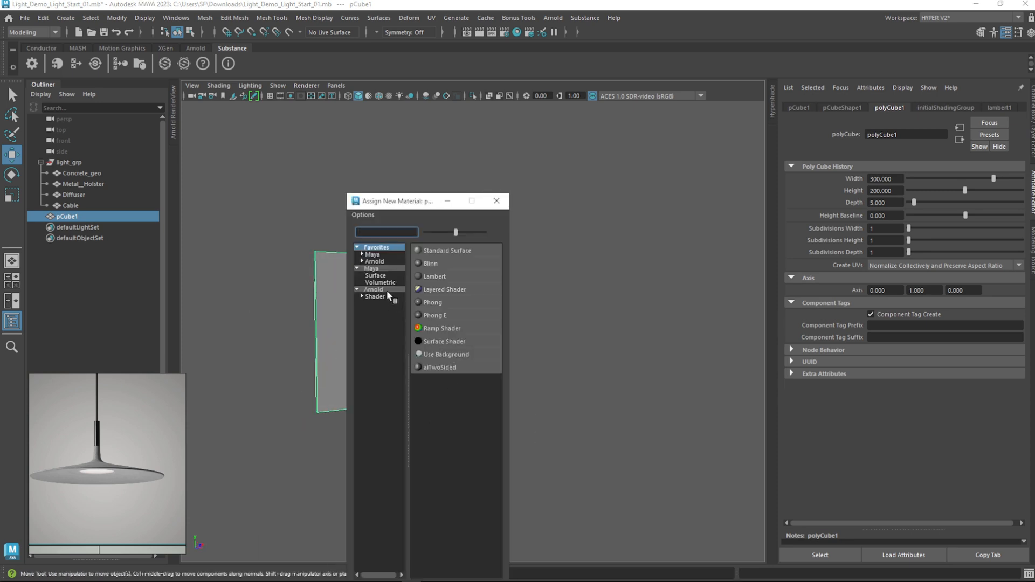
left_click(376, 297)
left_click(450, 446)
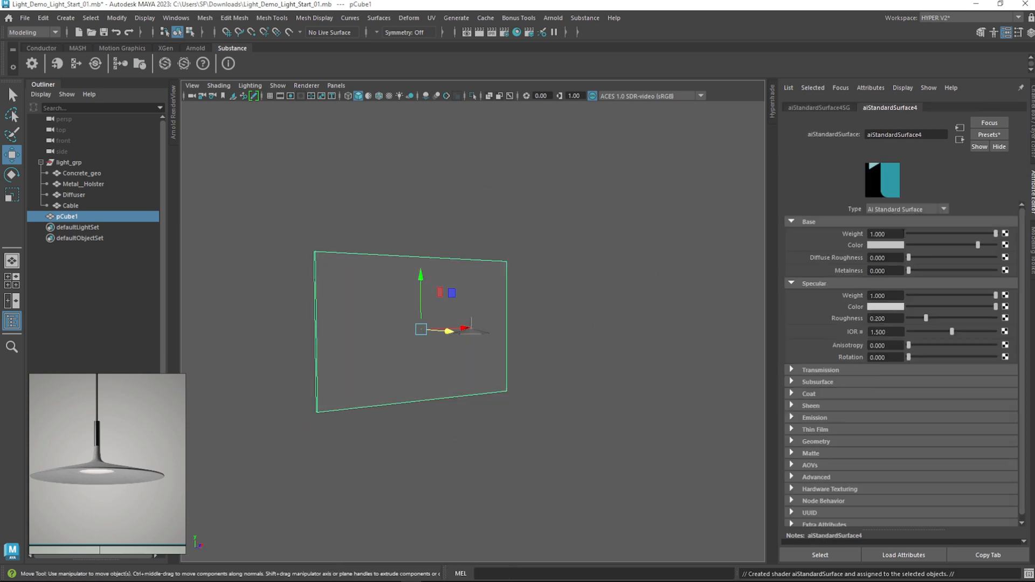
left_click(933, 132)
type("M_WALL")
key("Return")
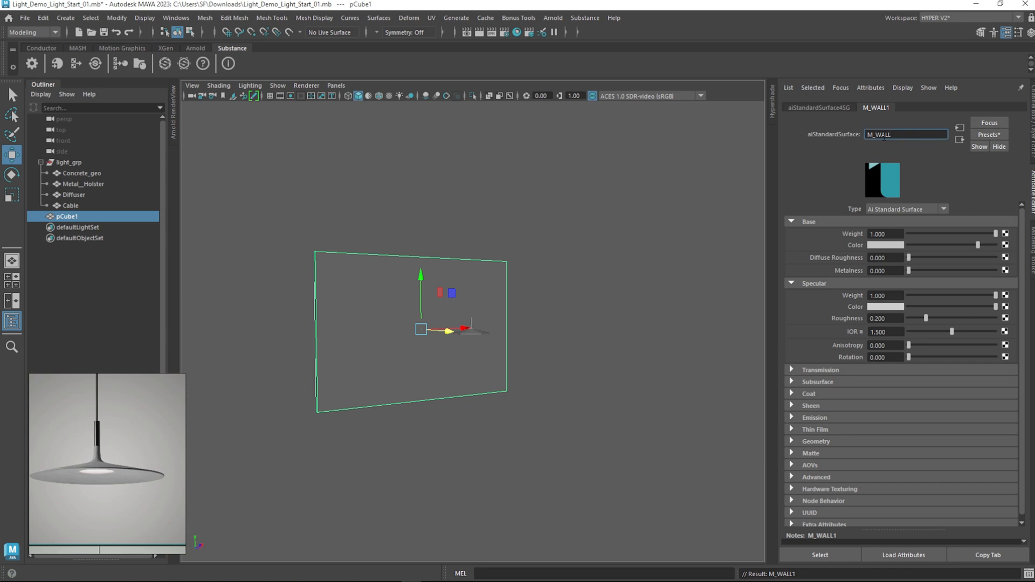
Assign the existing M_WALL material to the wall cube and show the material's attributes
right_click_drag(480, 278, 550, 518)
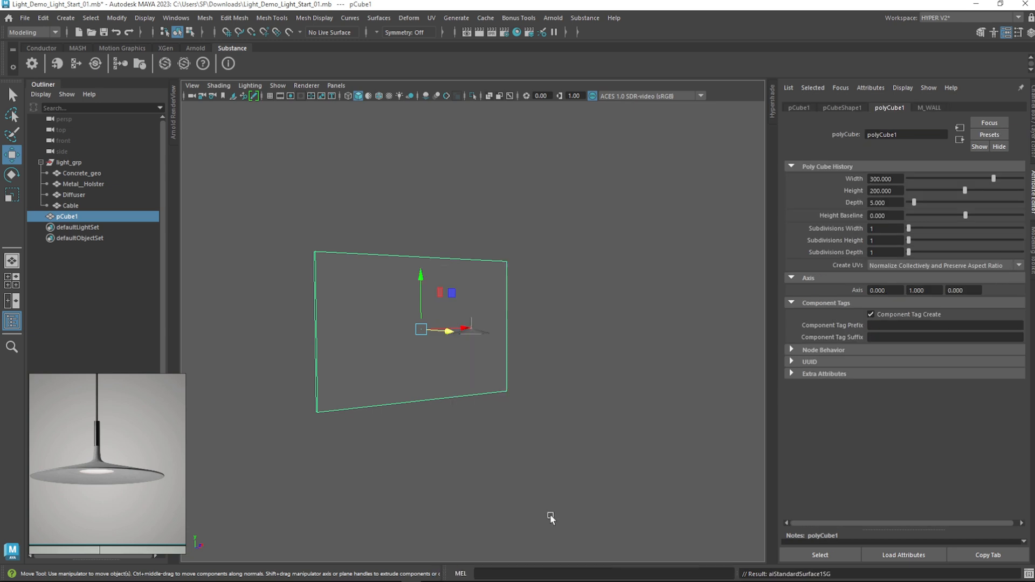
left_click(552, 323)
left_click(439, 323)
scroll(543, 294, "up", 3)
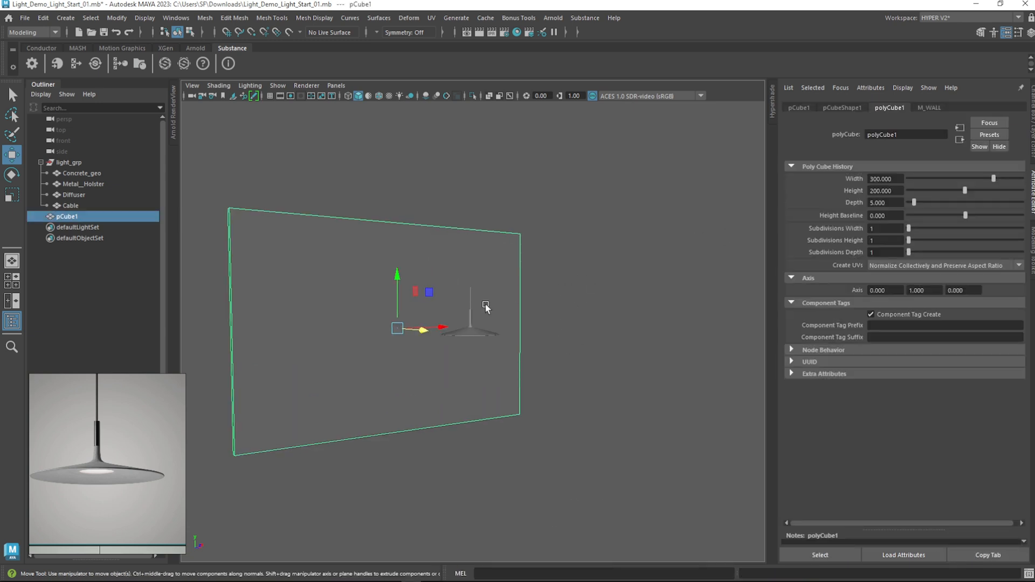
right_click_drag(479, 276, 498, 527)
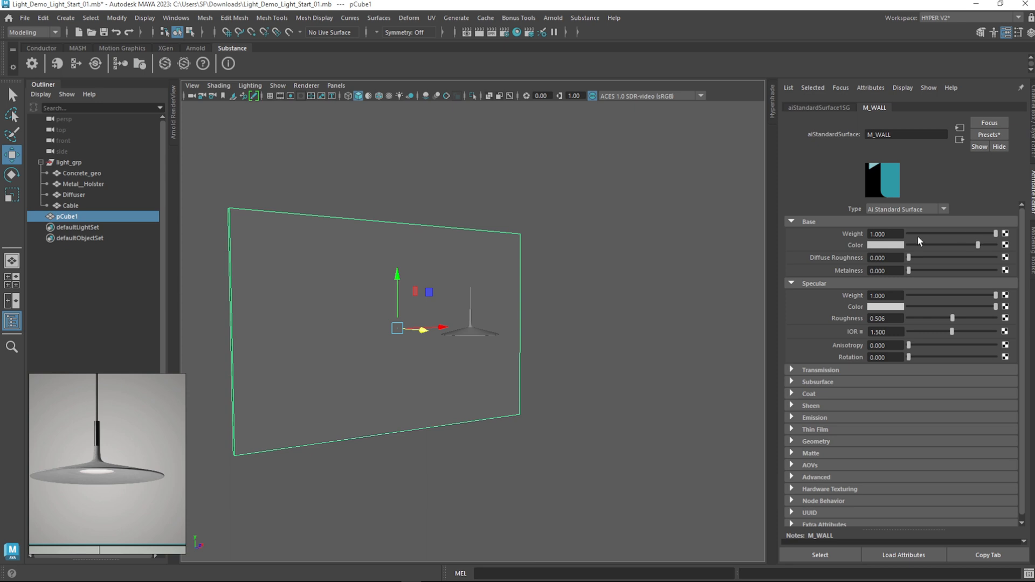
Rename the pCube1 object as WALL
left_click_drag(531, 318, 431, 352, "alt")
right_click_drag(468, 320, 334, 311, "alt")
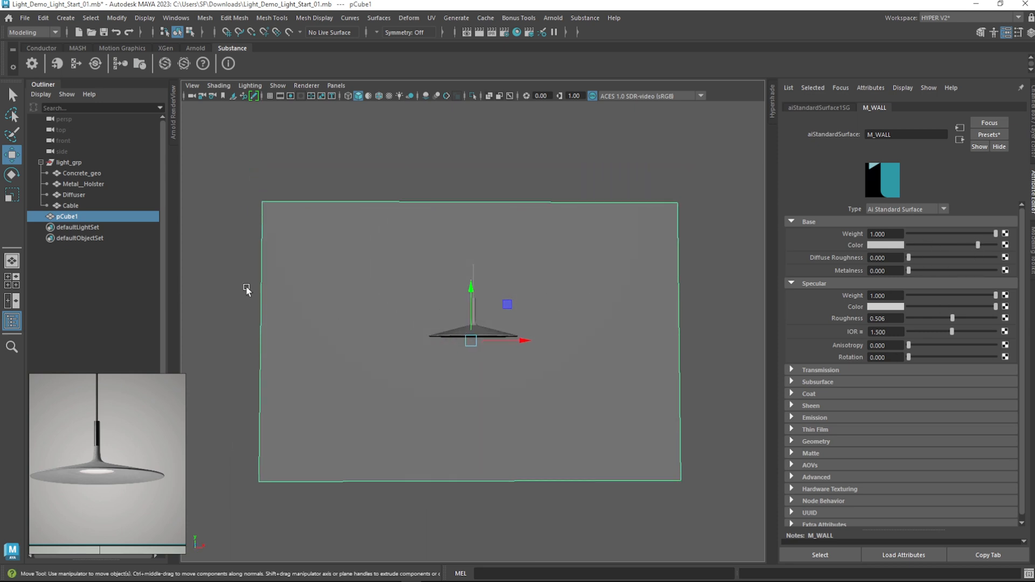
double_click(68, 216)
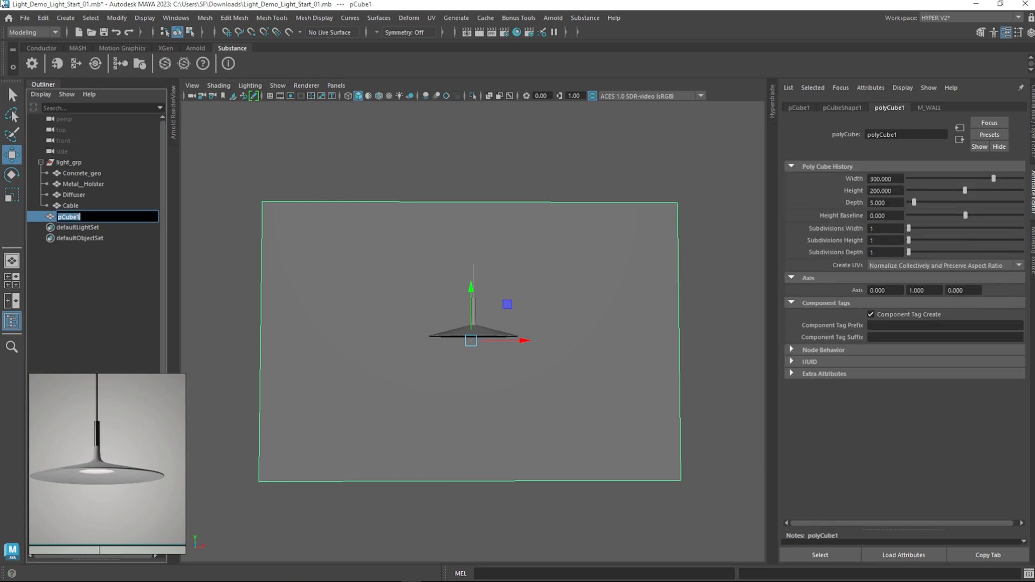
type("WALL")
key("Return")
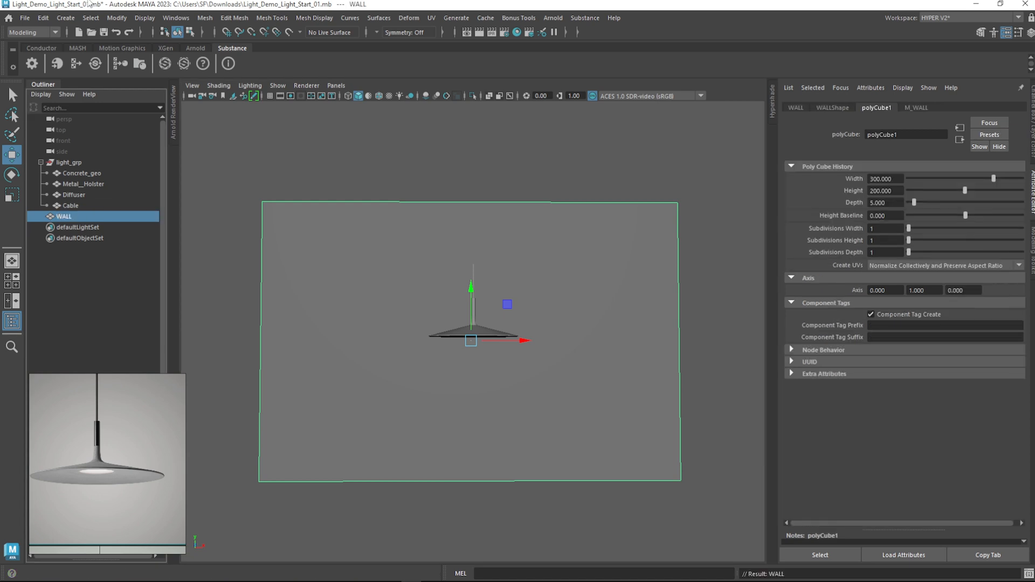
Create a new single-node camera in the scene
left_click_drag(588, 312, 544, 356, "alt")
scroll(517, 358, "up", 5)
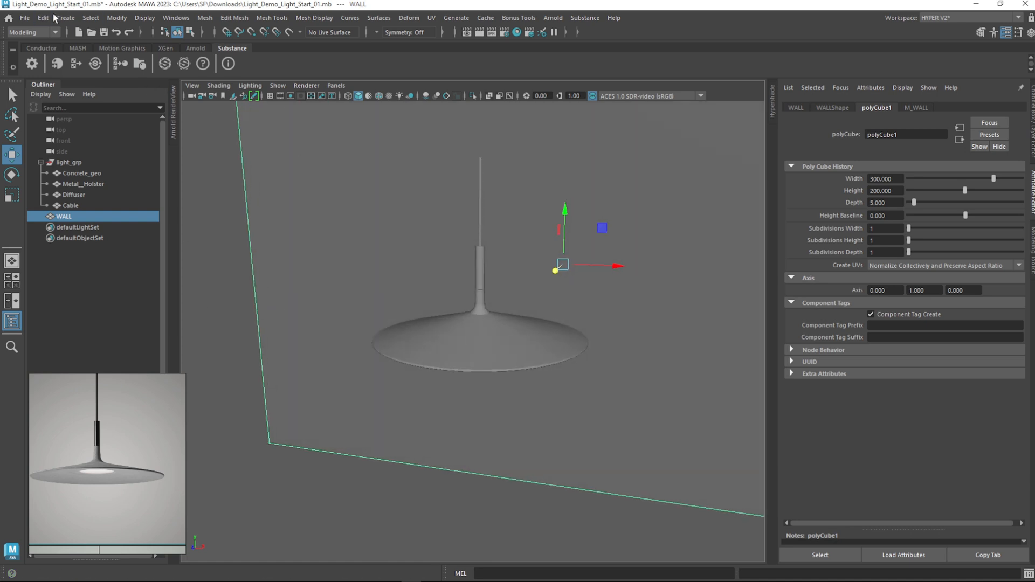
left_click(65, 18)
mouse_move(134, 90)
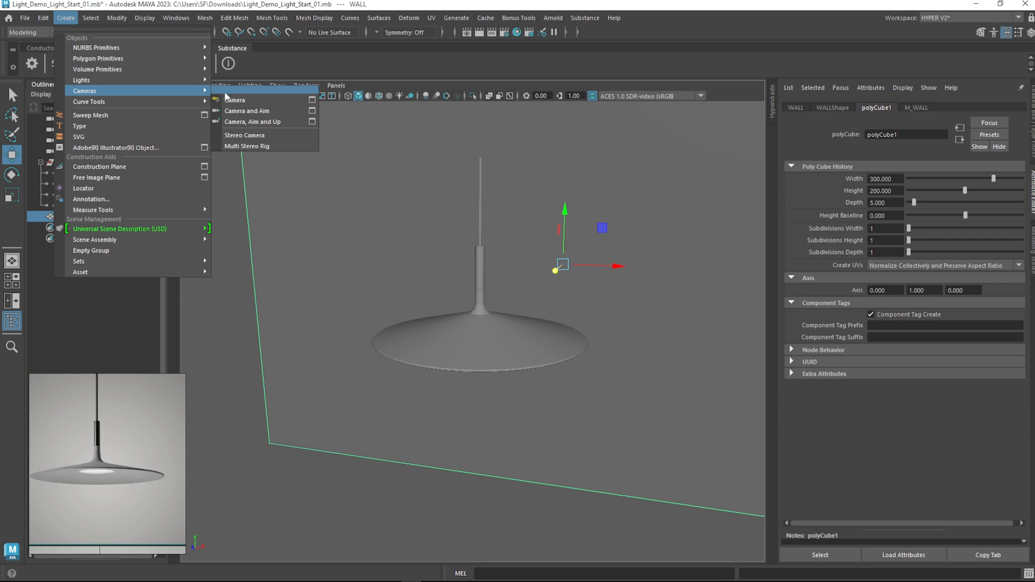
left_click(238, 103)
Scale up the new camera and move it along Z in front of the lamp, away from the wall
left_click_drag(501, 353, 291, 390, "alt")
scroll(461, 367, "down", 5)
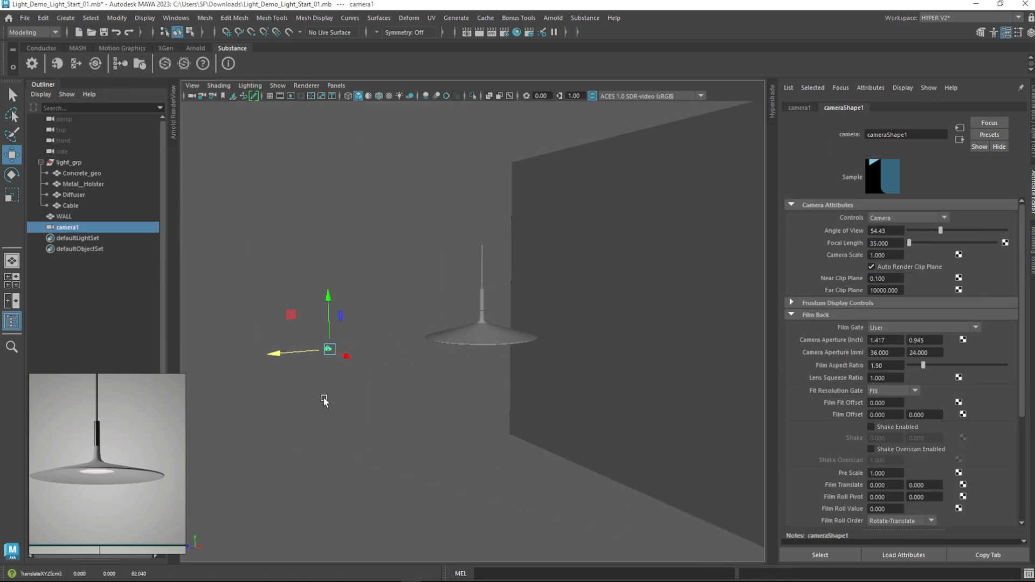
key("r")
left_click_drag(328, 353, 493, 351)
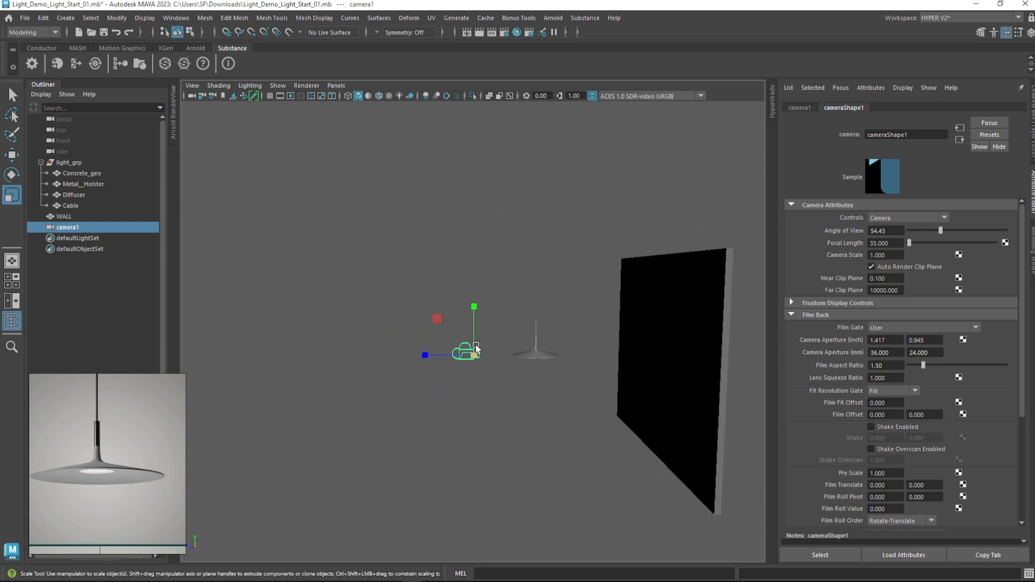
key("w")
left_click_drag(423, 355, 281, 377)
left_click_drag(348, 376, 385, 367, "alt")
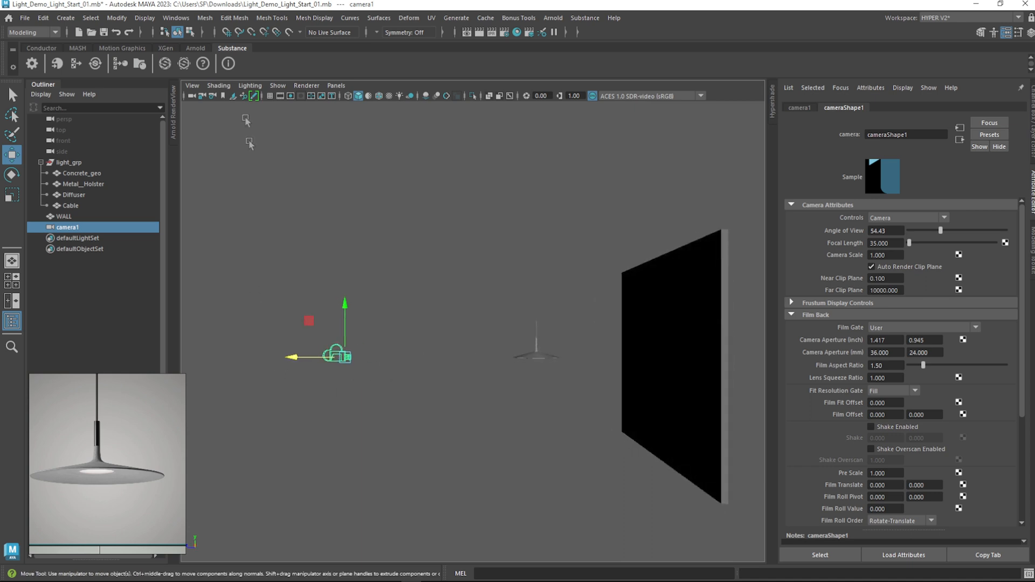
Switch to the two-pane viewport layout and show the camera1 view beside the perspective view
left_click(13, 303)
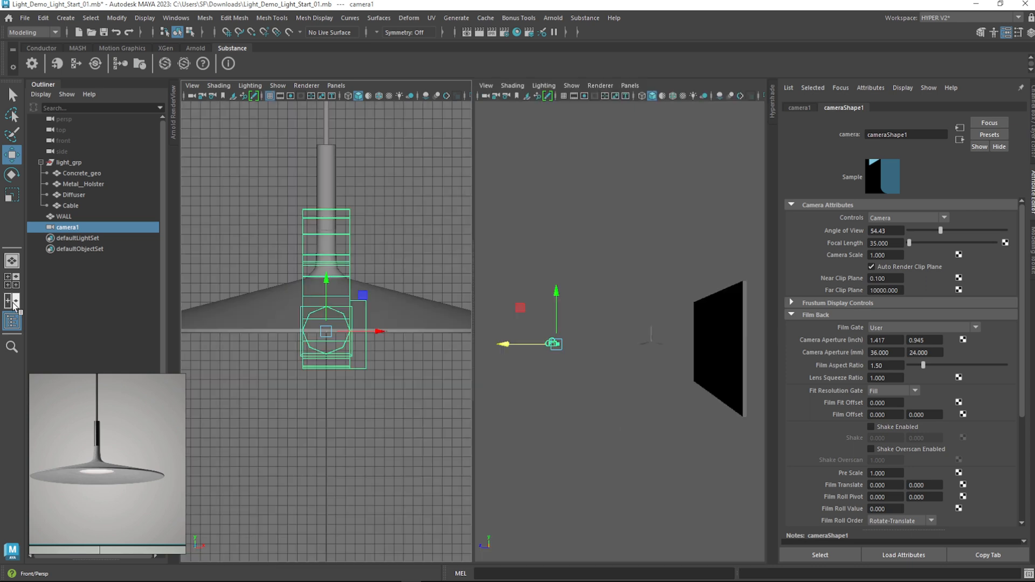
left_click(336, 85)
mouse_move(350, 95)
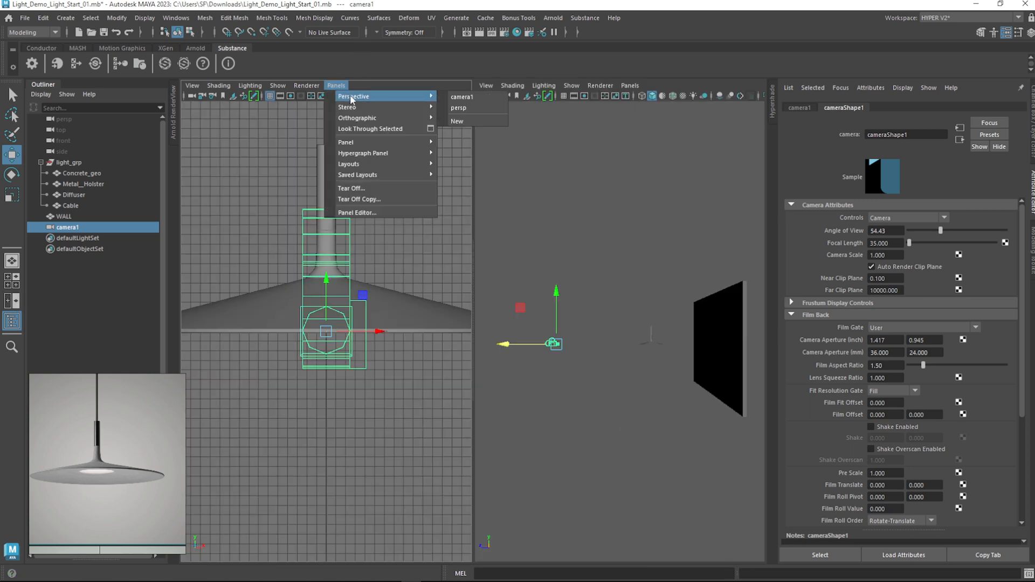
left_click(471, 96)
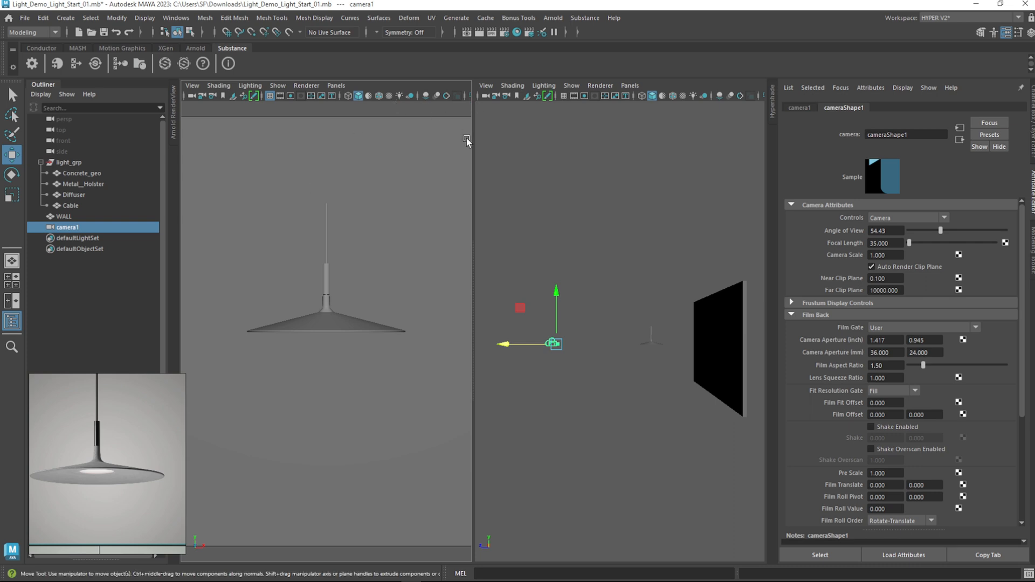
Display the resolution gate in the camera1 view and widen that view
mouse_move(475, 181)
left_mouse_down()
mouse_move(579, 182)
mouse_move(416, 182)
mouse_move(463, 181)
left_mouse_up()
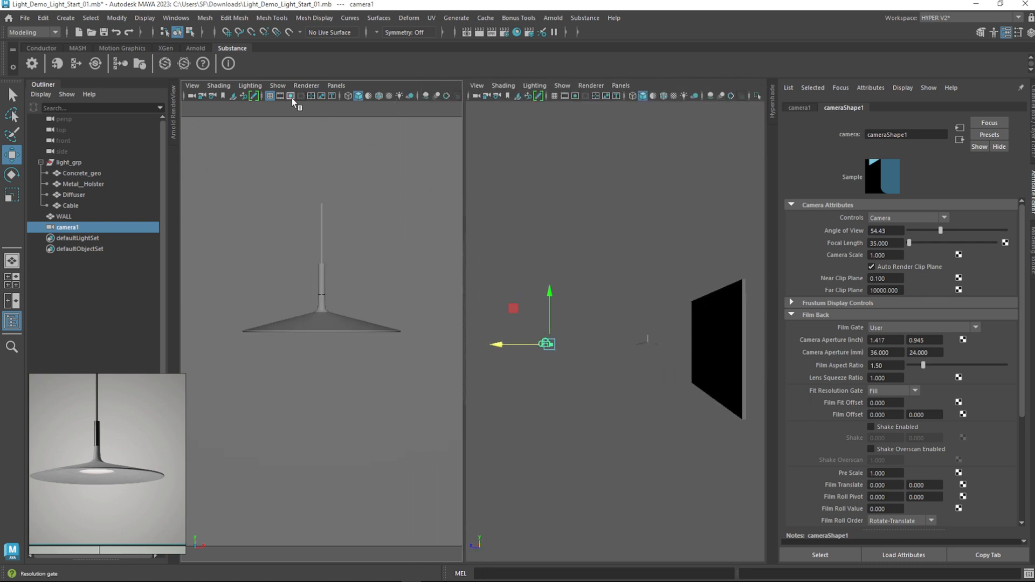
left_click(291, 96)
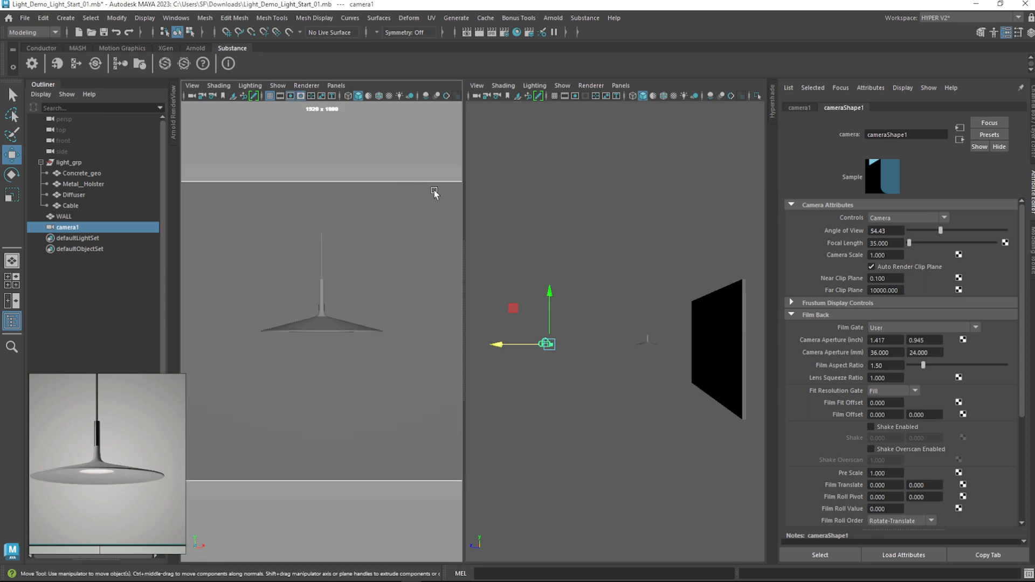
left_click_drag(462, 183, 531, 187)
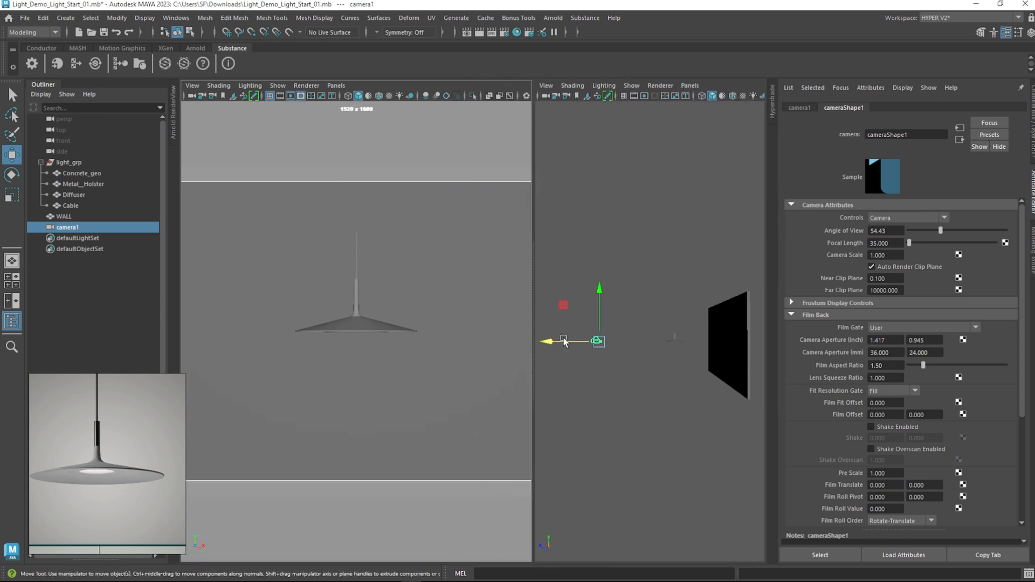
Move camera1 slightly along Z toward the lamp and compare its framing with the reference image
left_click_drag(553, 345, 562, 345)
left_click_drag(641, 303, 568, 373)
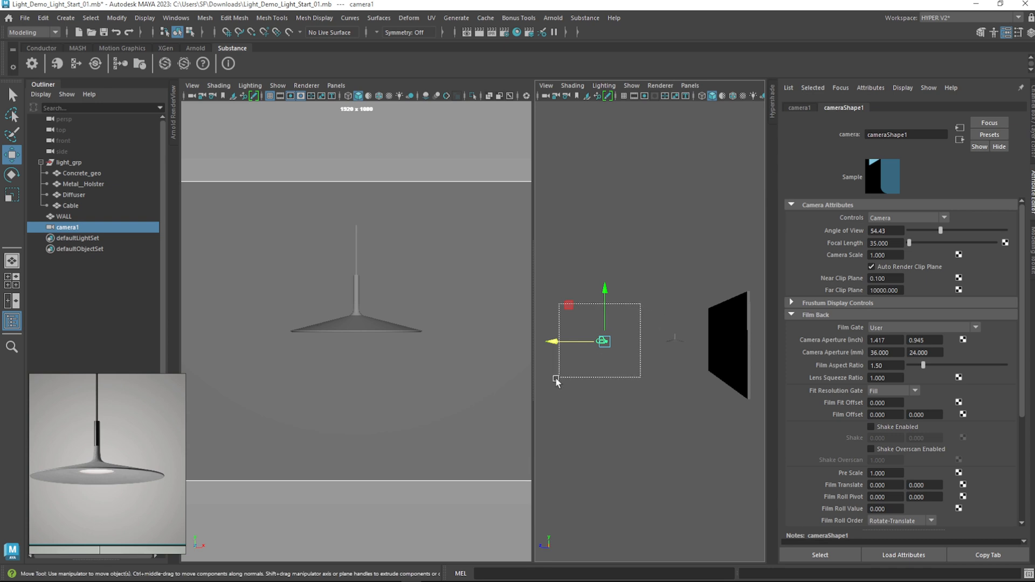
scroll(609, 330, "up", 3)
middle_click_drag(596, 350, 691, 334, "alt")
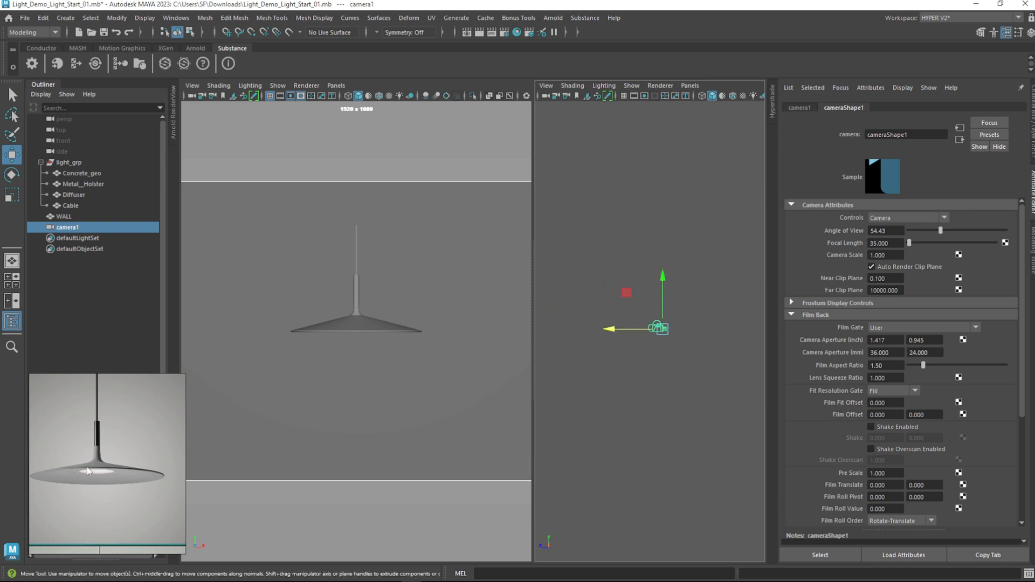
scroll(110, 468, "up", 5)
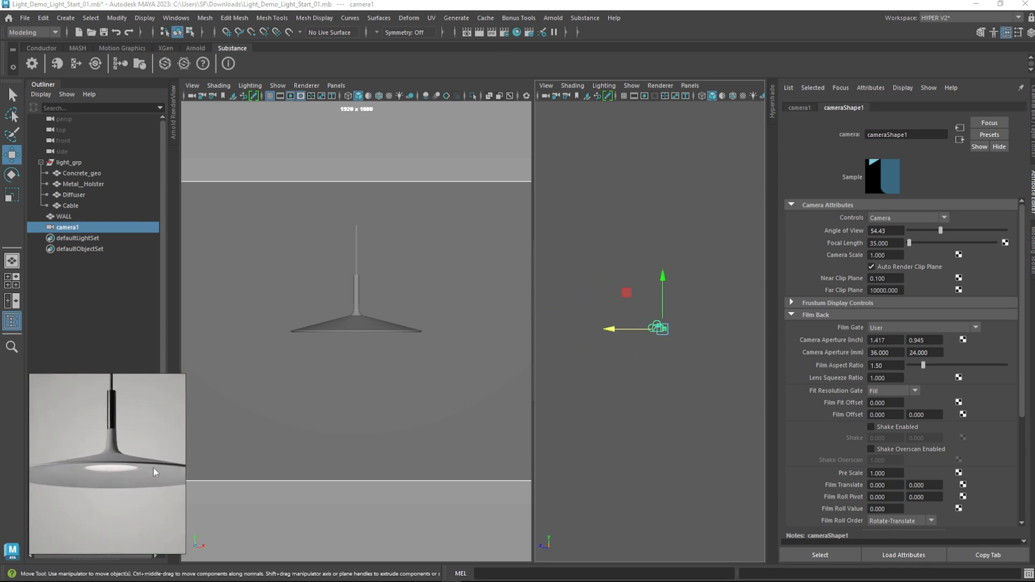
scroll(152, 466, "down", 5)
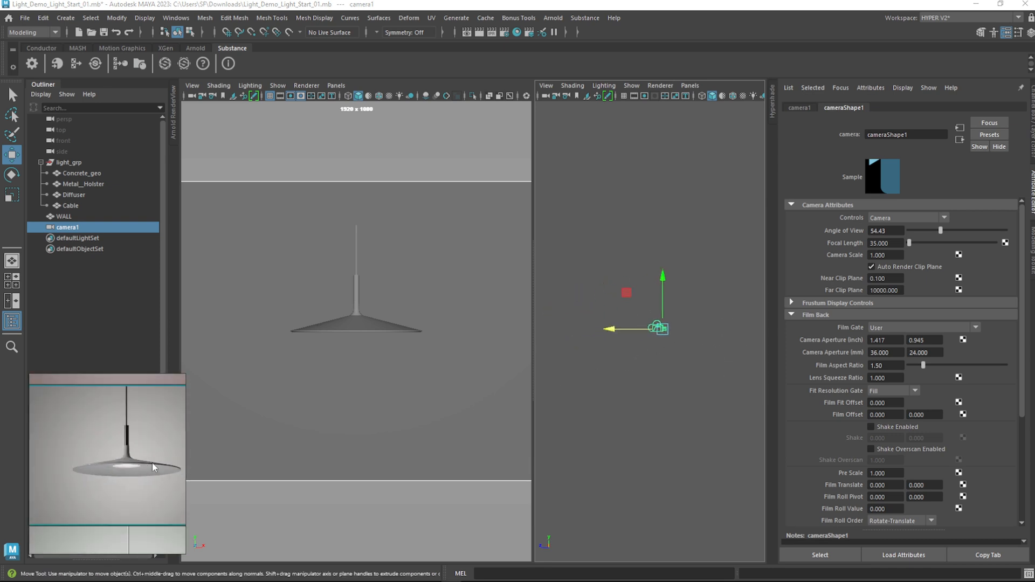
Set camera1's focal length to 125 and move the camera back along Z, away from the lamp
left_click_drag(900, 243, 834, 239)
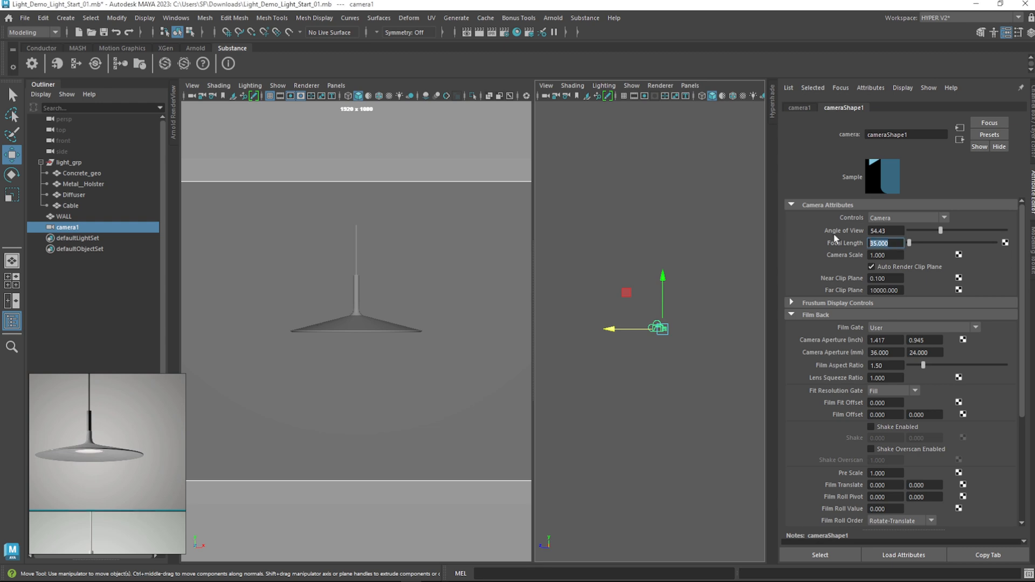
key("Return")
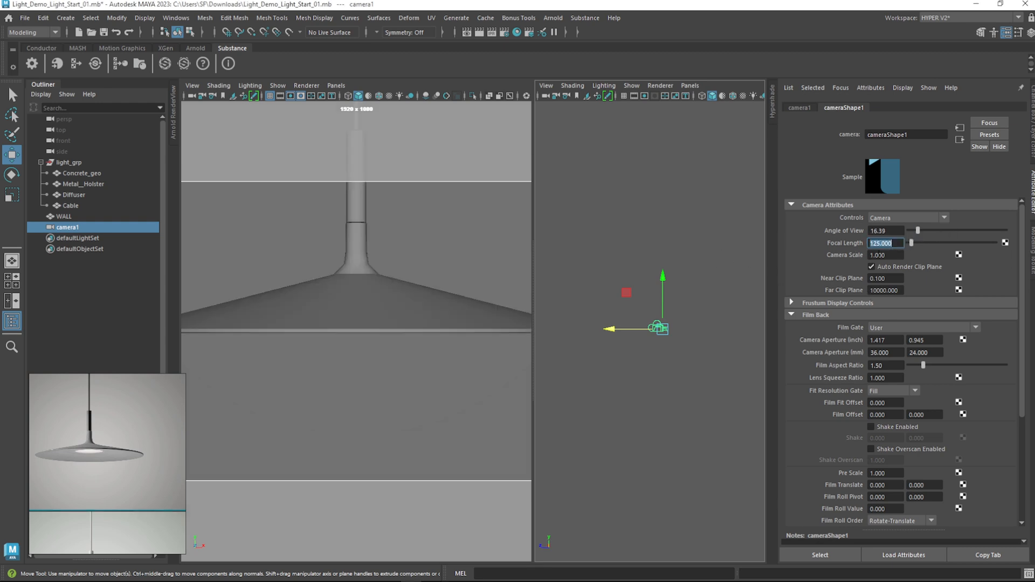
left_click_drag(638, 338, 687, 381, "alt")
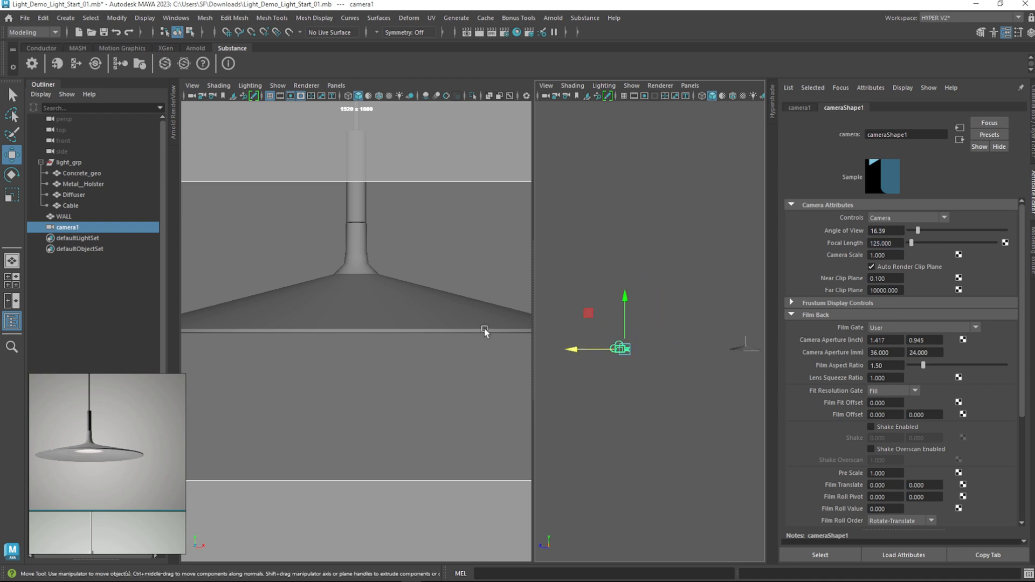
left_click_drag(584, 356, 544, 356)
Hide the Outliner and widen the camera1 view to compare it with the enlarged reference image
left_click(48, 86)
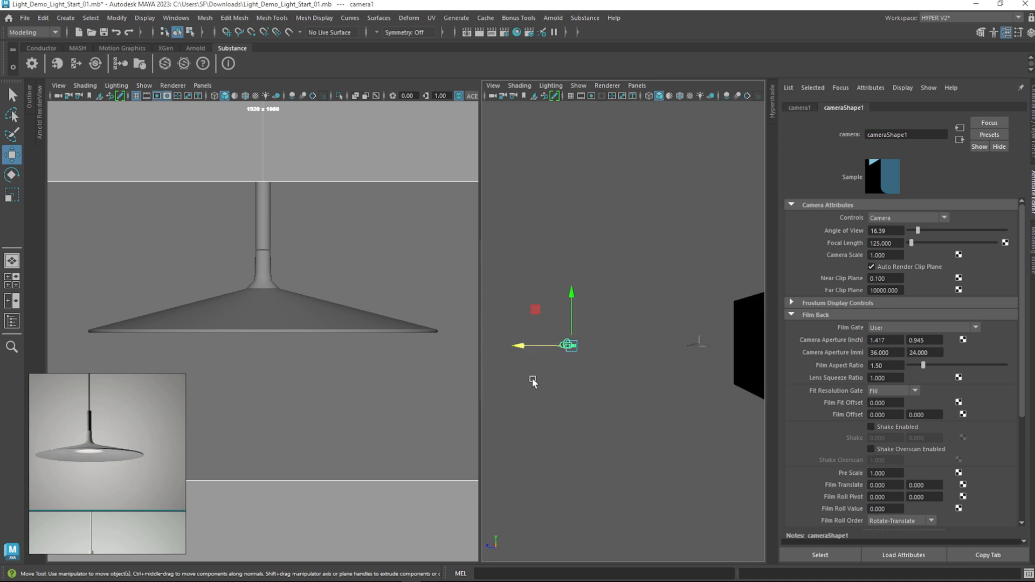
left_click_drag(479, 336, 630, 354)
left_click_drag(663, 285, 663, 285)
scroll(697, 342, "up", 10)
scroll(690, 347, "down", 8)
scroll(693, 336, "up", 3)
scroll(710, 319, "down", 2)
Lower camera1, tilt it upward about 8.5° around X to frame the lamp, and hide the grid in its view
left_click_drag(673, 303, 694, 417)
key("e")
key("w")
scroll(94, 453, "up", 3)
key("e")
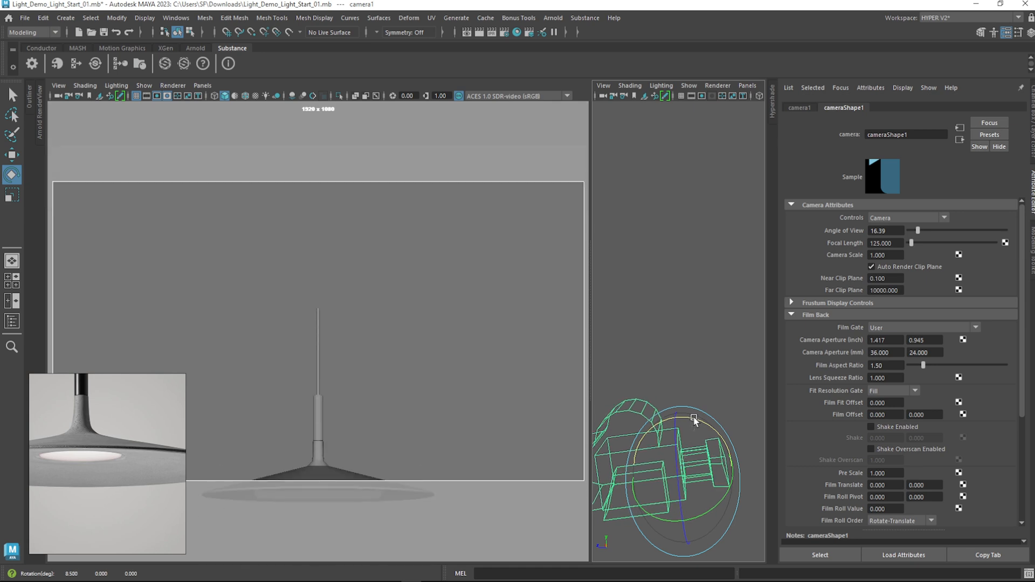
key("w")
scroll(694, 404, "down", 5)
left_click_drag(672, 296, 679, 317)
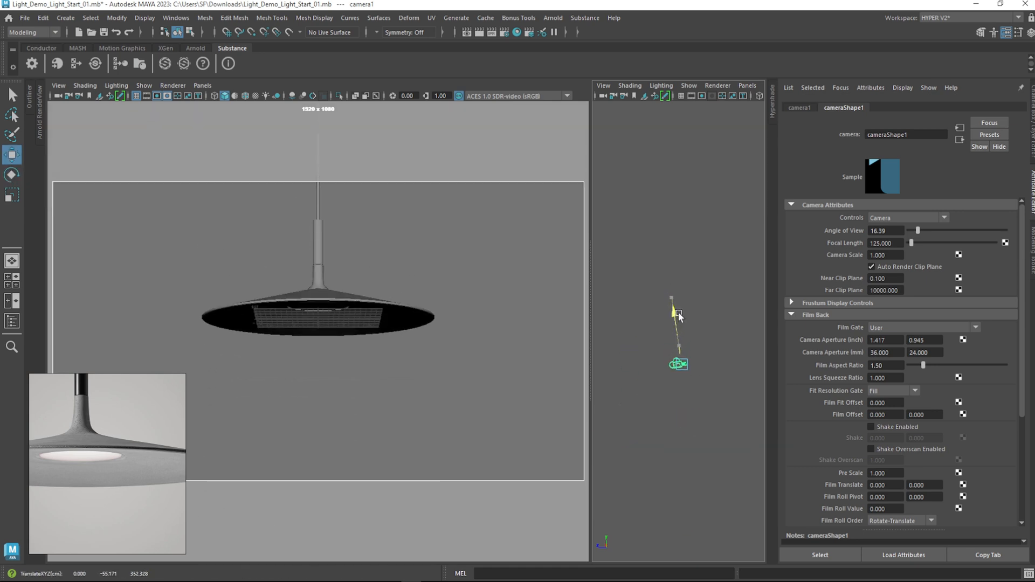
left_click(136, 96)
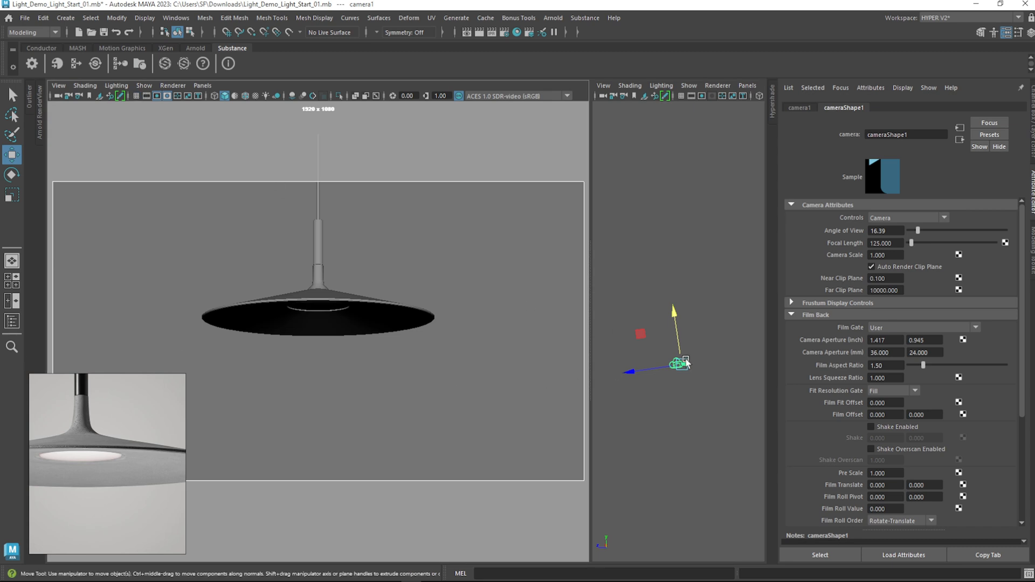
Refine camera1 to about Y -64.9 and Z 343.7 with an X rotation of 11.3°, and lock the camera
mouse_move(677, 319)
left_mouse_down()
mouse_move(674, 309)
mouse_move(711, 321)
mouse_move(674, 326)
mouse_move(681, 316)
left_mouse_up()
key("e")
key("w")
left_click_drag(646, 373, 658, 372)
mouse_move(686, 324)
left_mouse_down()
mouse_move(722, 324)
mouse_move(680, 318)
left_mouse_up()
key("e")
key("w")
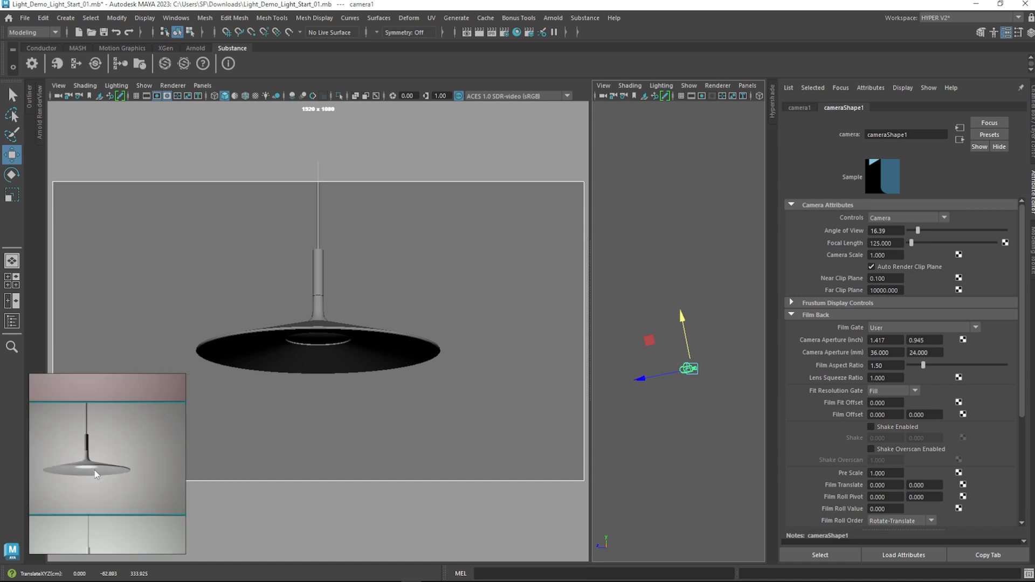
left_click_drag(649, 377, 644, 381)
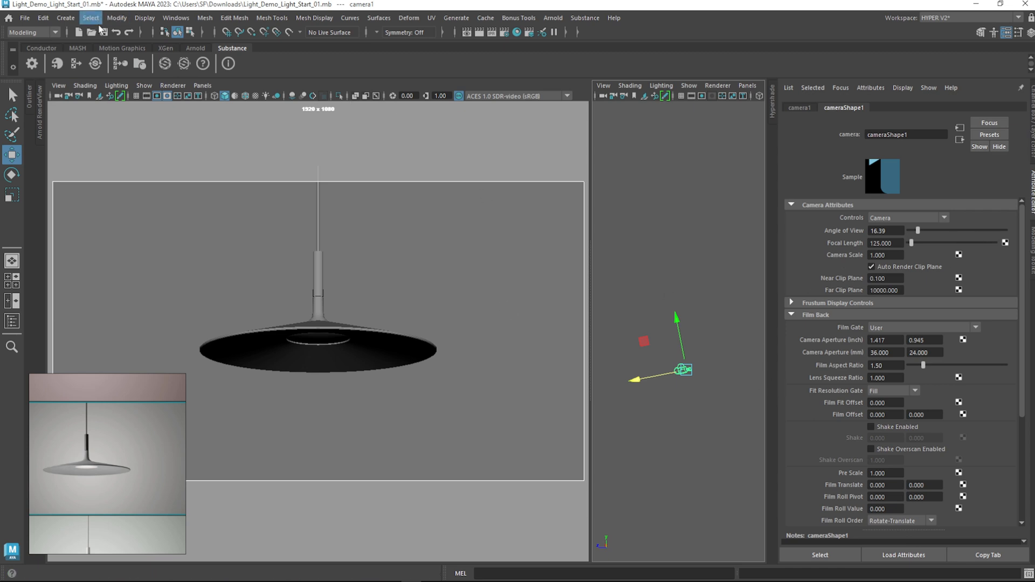
left_click(68, 96)
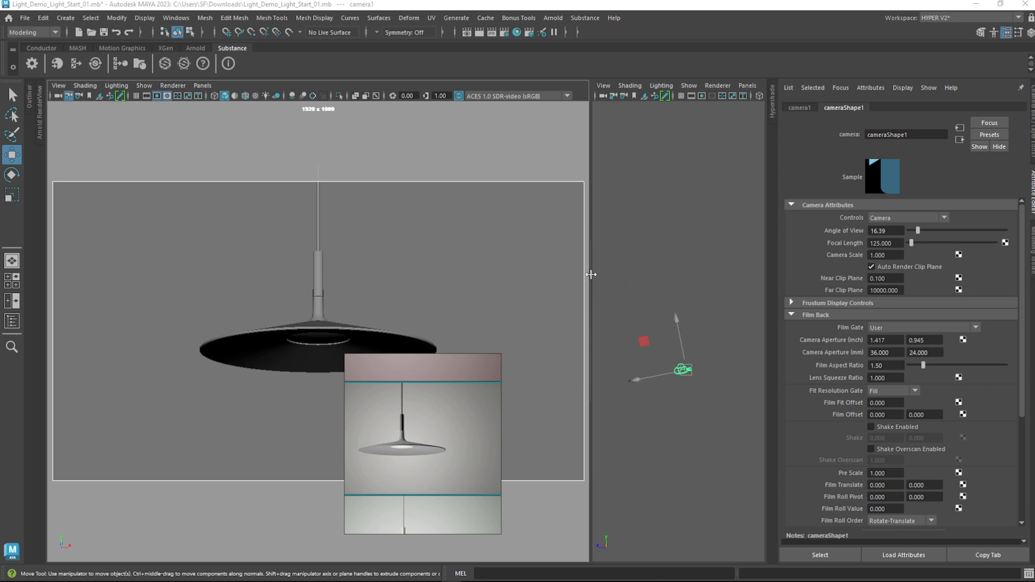
Set the render image size to 1080 by 1080 pixels and narrow the camera1 view to fit the square frame
left_click(503, 34)
scroll(235, 308, "down", 10)
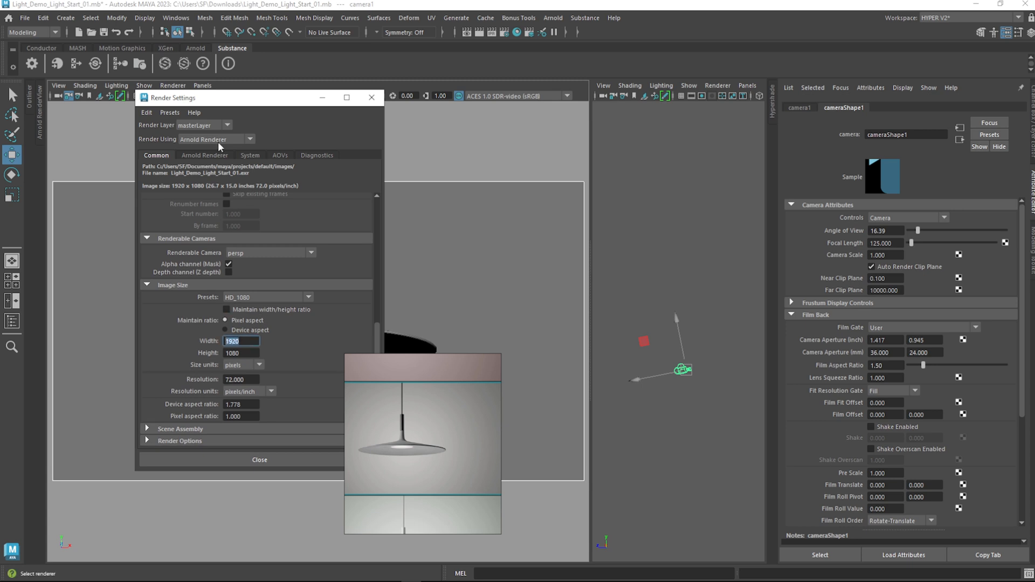
type("0")
key("Tab")
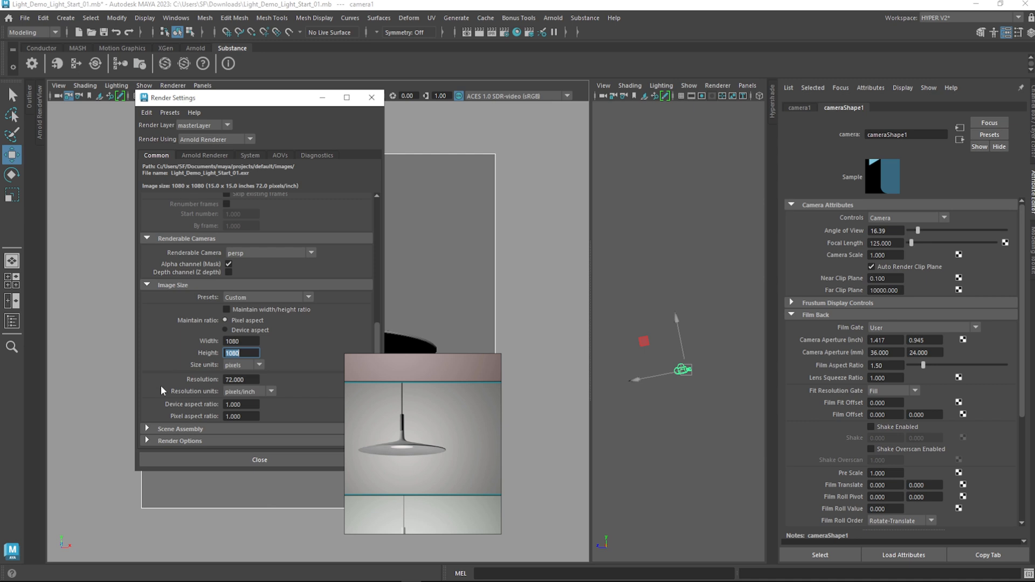
scroll(162, 383, "up", 10)
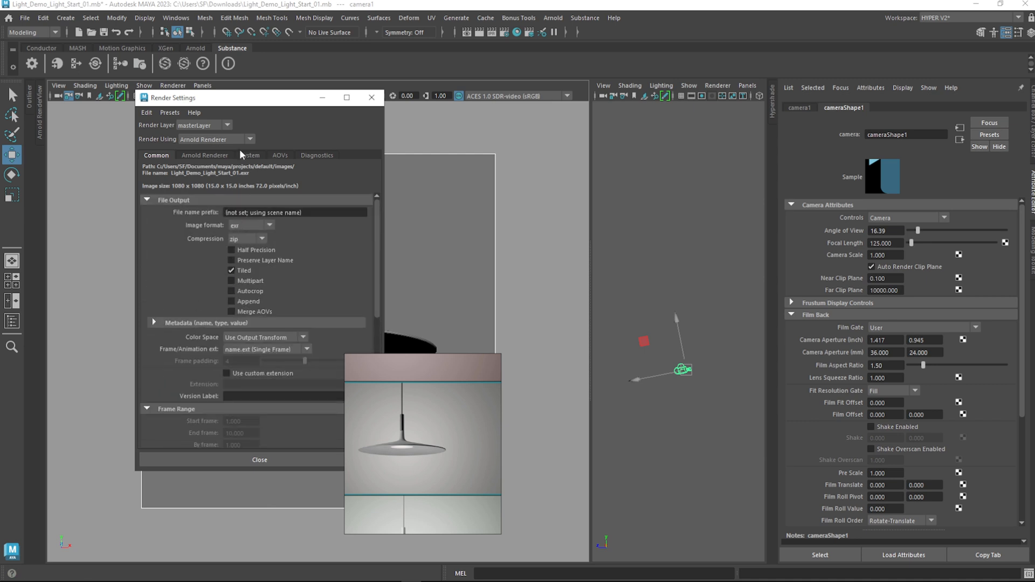
left_click(372, 97)
left_click_drag(595, 266, 415, 298)
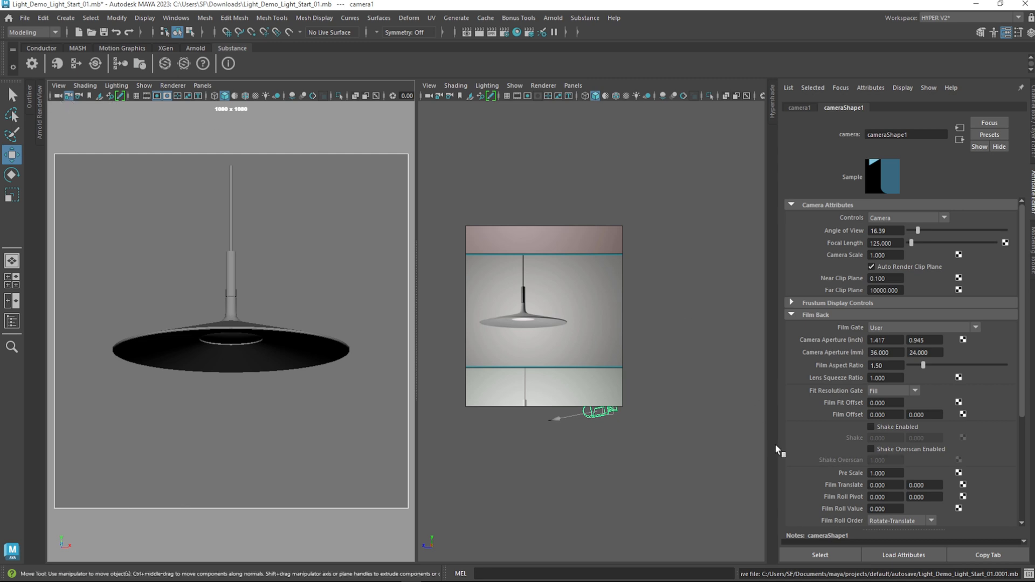
Set camera1's gate mask colour to black and its gate mask opacity to 1
scroll(805, 312, "down", 5)
left_click(822, 438)
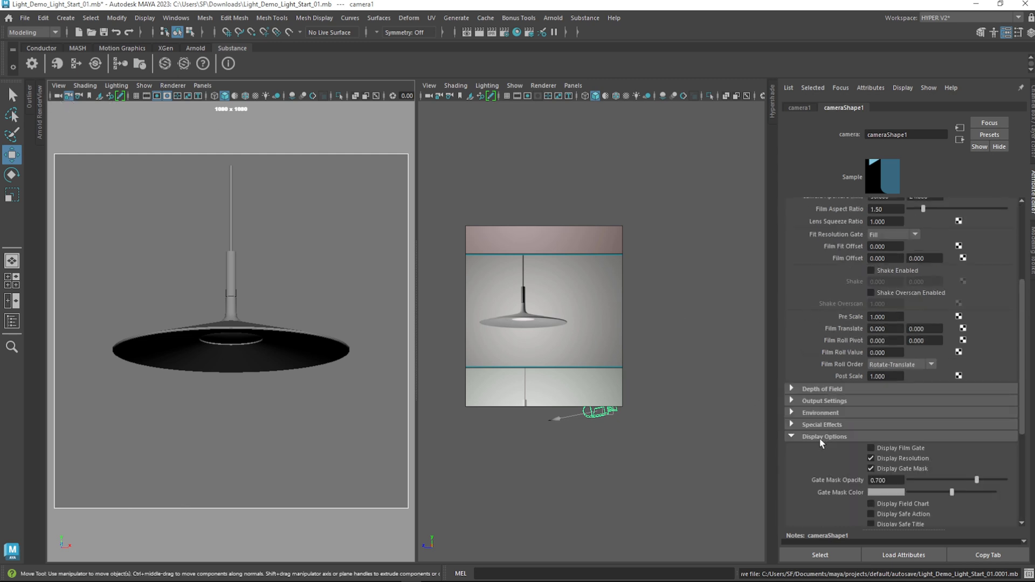
left_click_drag(917, 492, 889, 496)
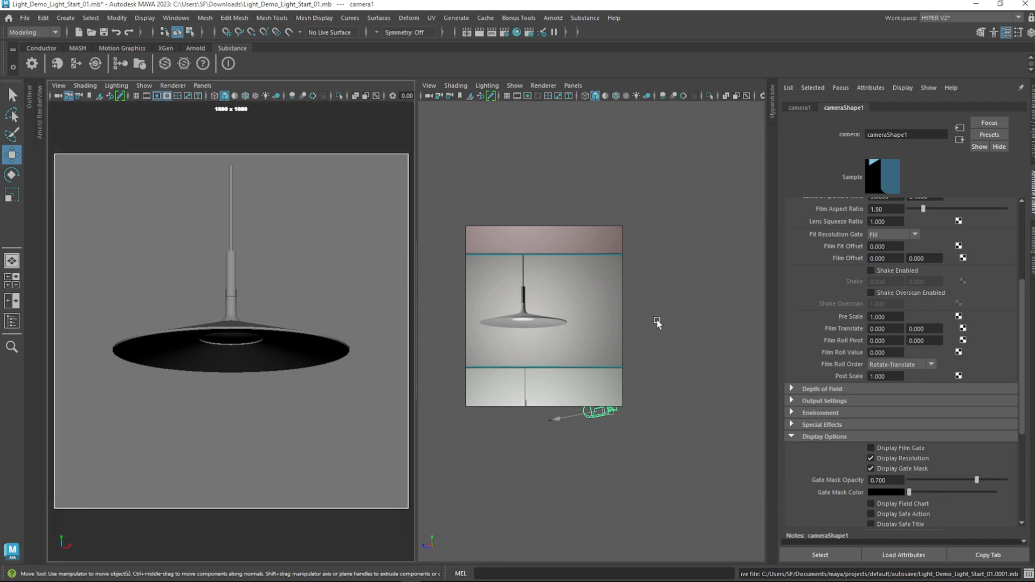
left_click_drag(978, 481, 1030, 483)
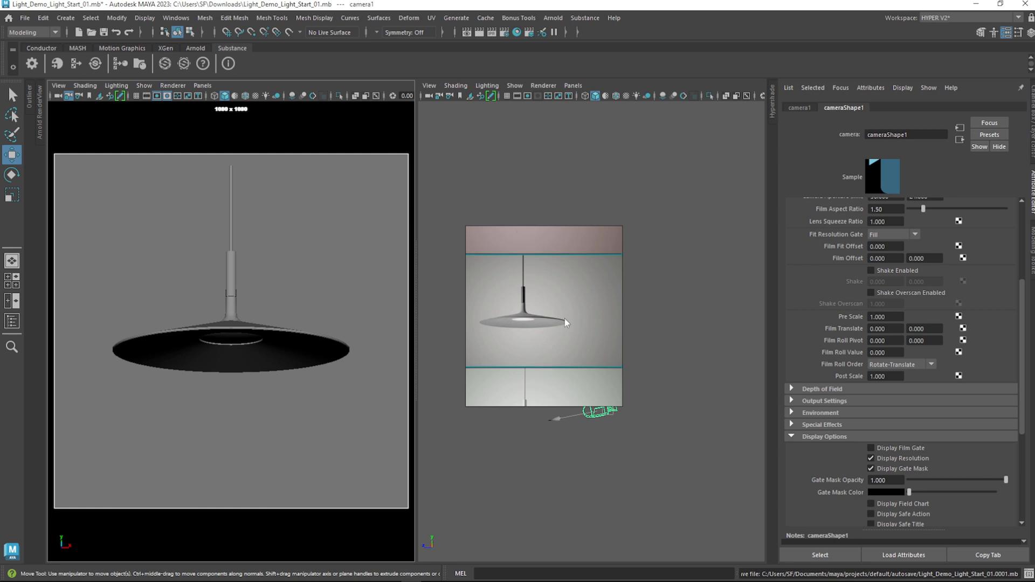
Unlock camera1's translate and rotate channels
key("f")
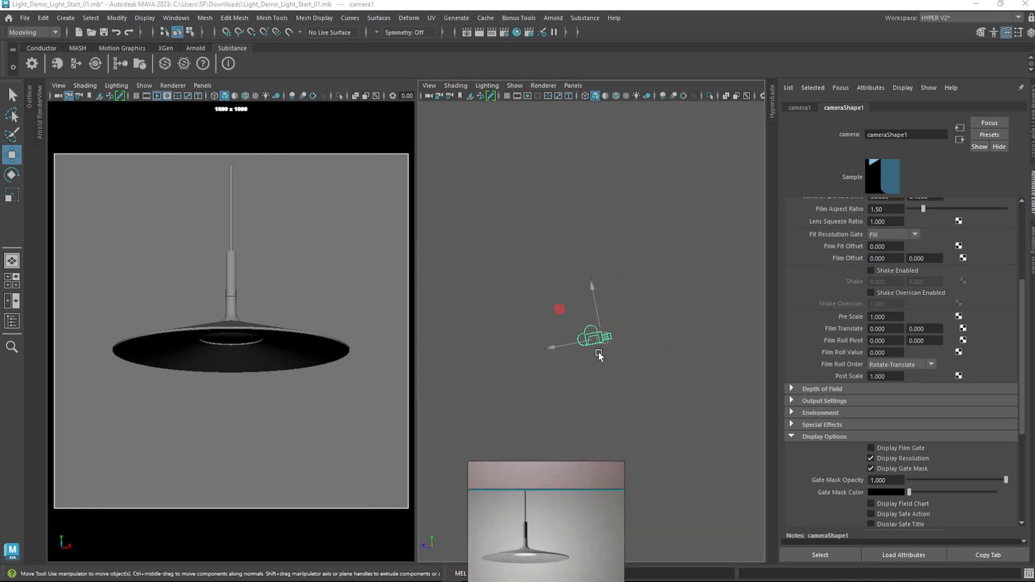
key("ctrl+a")
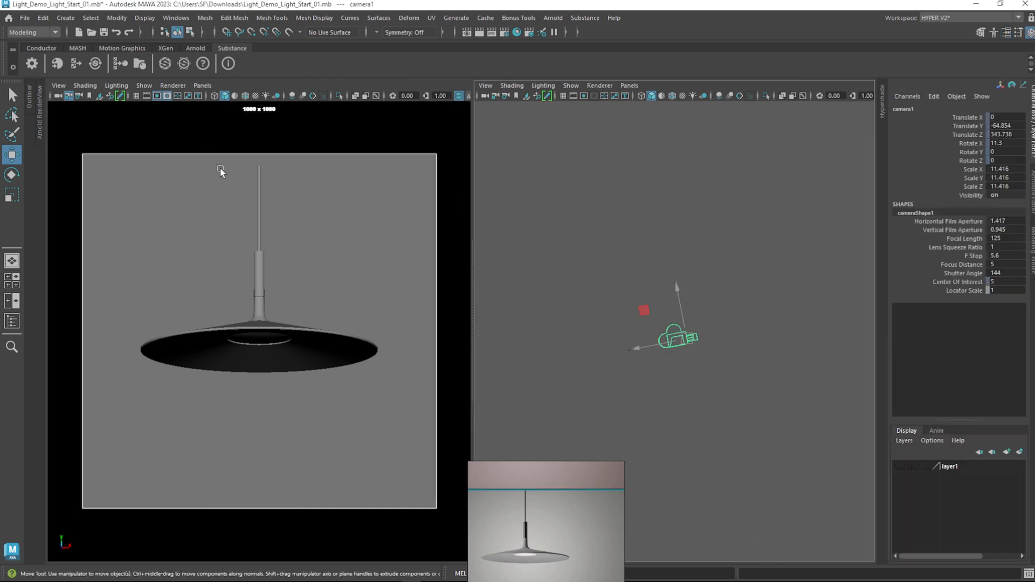
left_click_drag(985, 117, 973, 162)
right_click(965, 132)
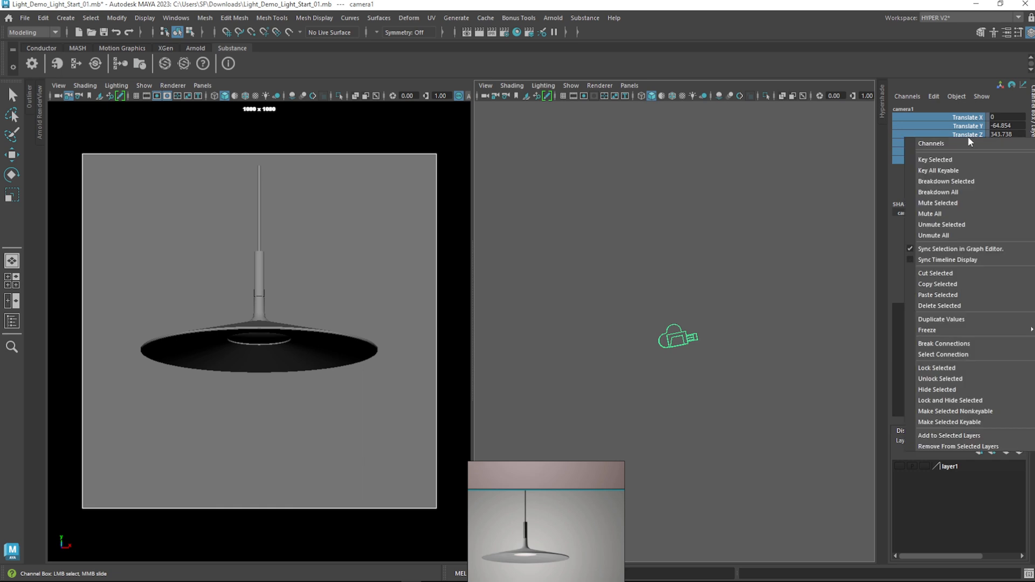
left_click(962, 379)
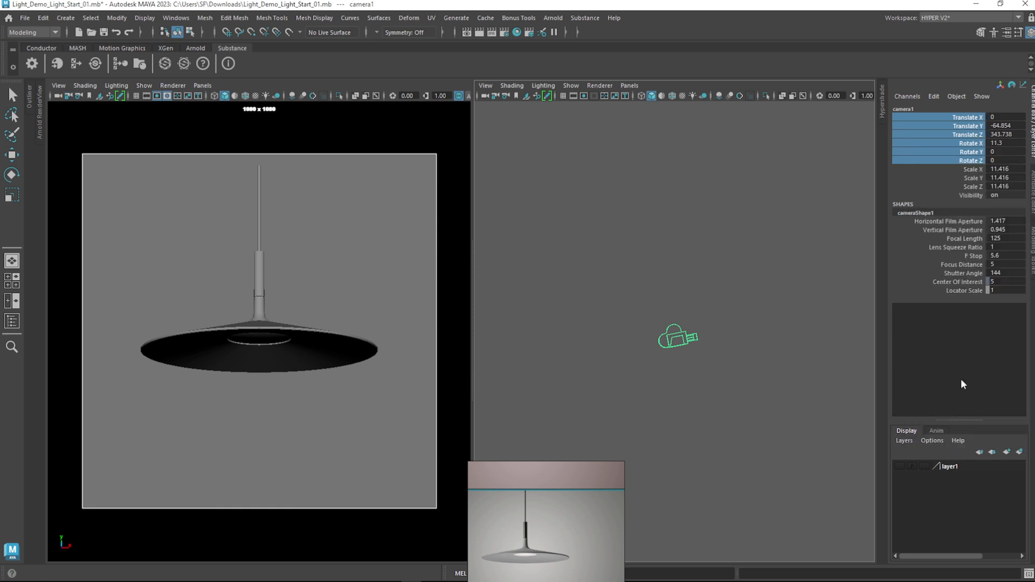
Move camera1 closer to the lamp, to about Y -58.3 and Z 306.8
key("w")
left_click_drag(679, 305, 689, 306)
left_click_drag(643, 352, 679, 345)
left_click_drag(711, 284, 714, 286)
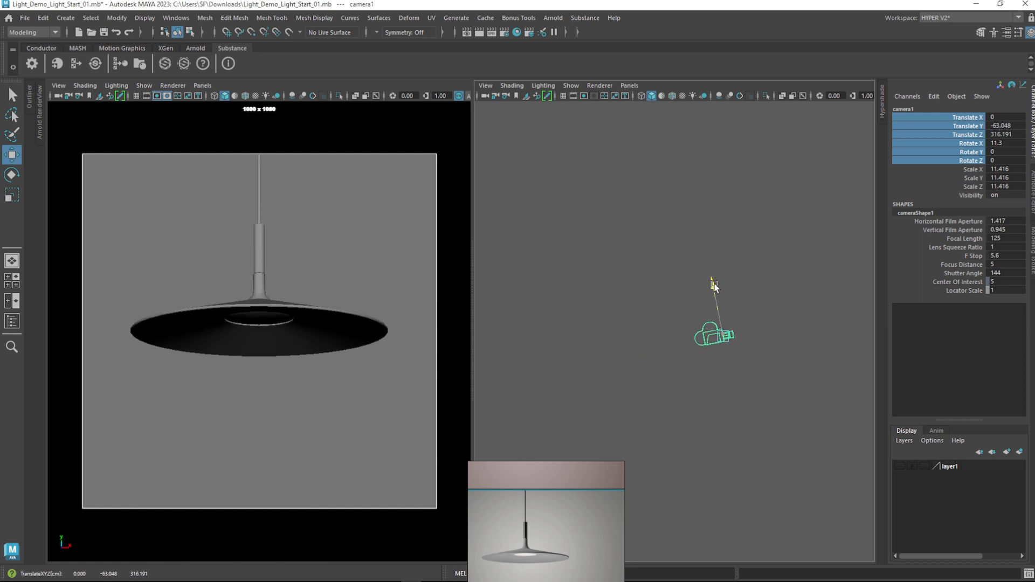
mouse_move(688, 340)
left_mouse_down()
mouse_move(714, 344)
mouse_move(703, 346)
left_mouse_up()
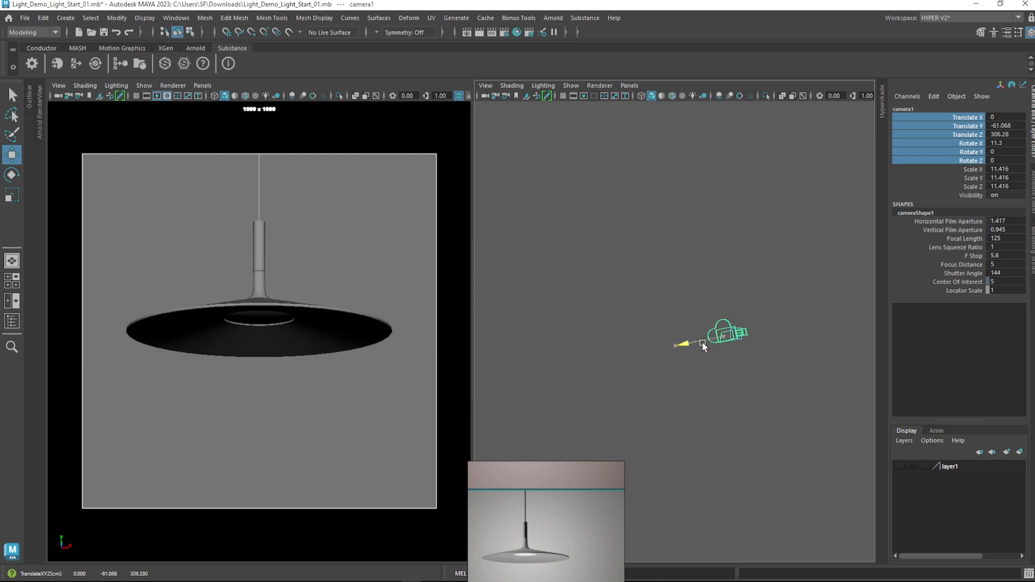
left_click_drag(723, 286, 724, 282)
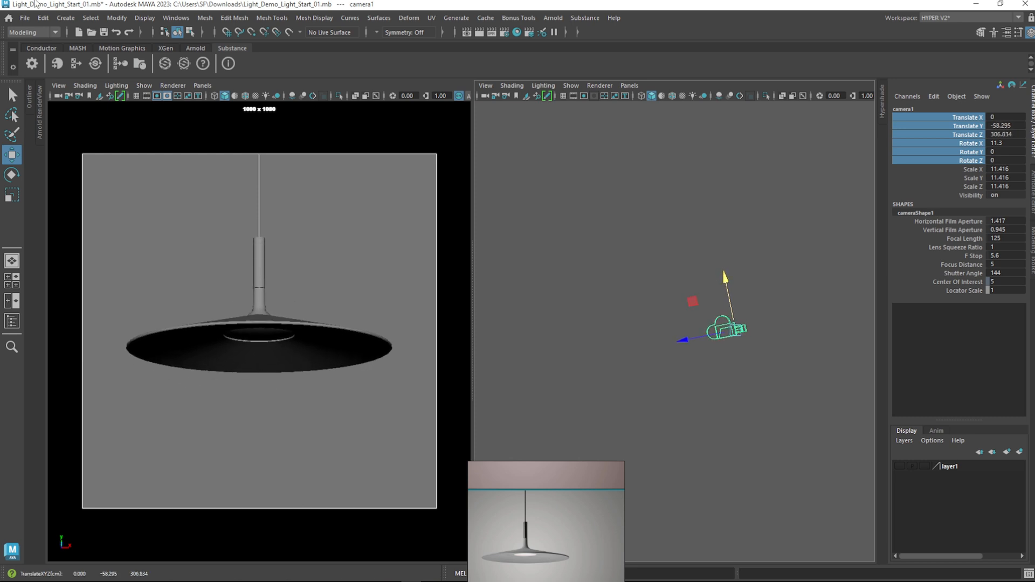
Lock camera1 again, narrow its view, and save the scene
left_click(69, 97)
left_click_drag(474, 346, 423, 344)
left_click(588, 403)
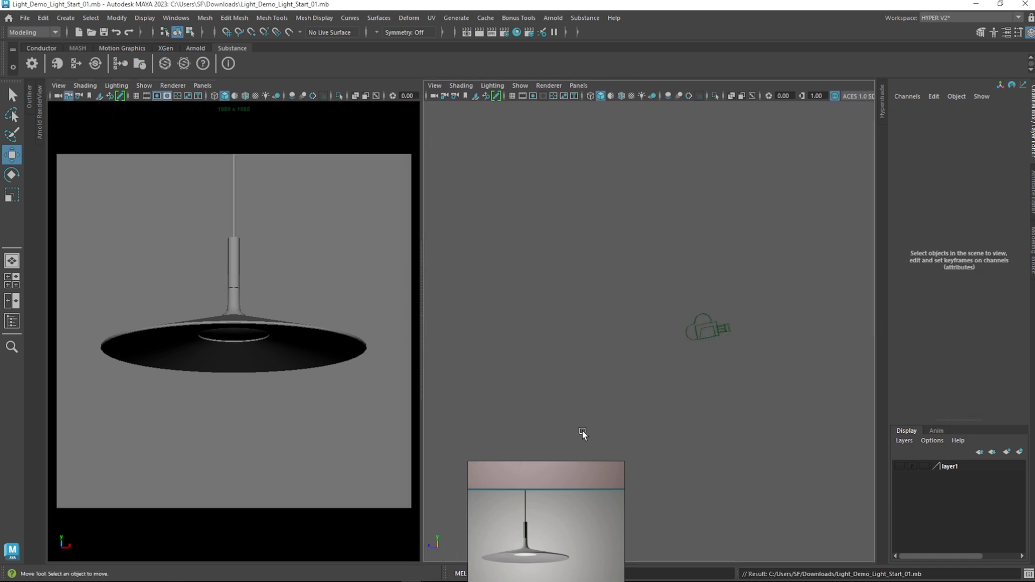
Create an Arnold area light in the scene, with the reference image moved clear of the perspective view
left_click_drag(737, 356, 835, 383, "alt")
middle_click_drag(772, 318, 735, 390, "alt")
scroll(734, 390, "up", 3)
left_click_drag(762, 290, 716, 373, "alt")
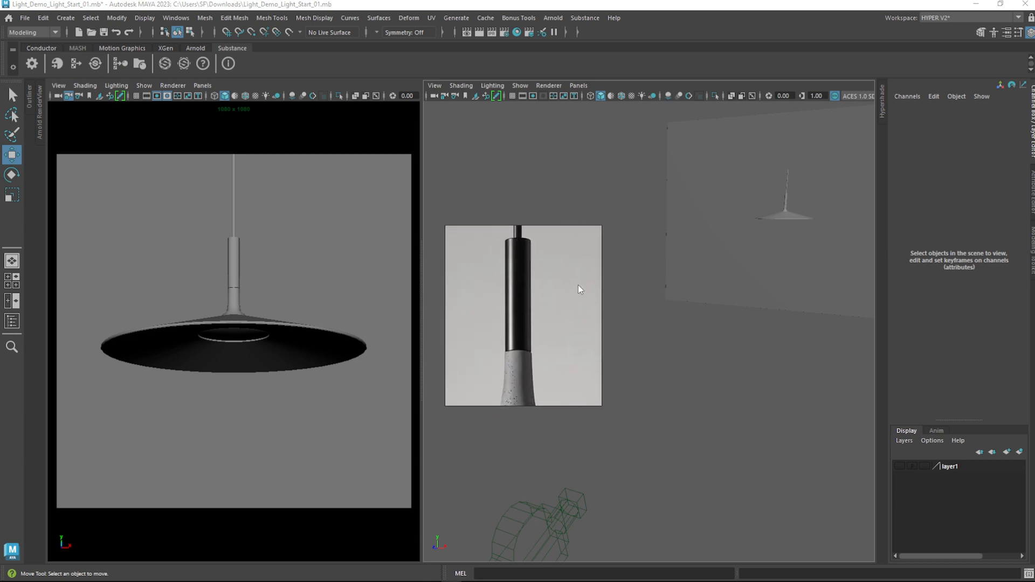
left_click_drag(524, 314, 475, 159)
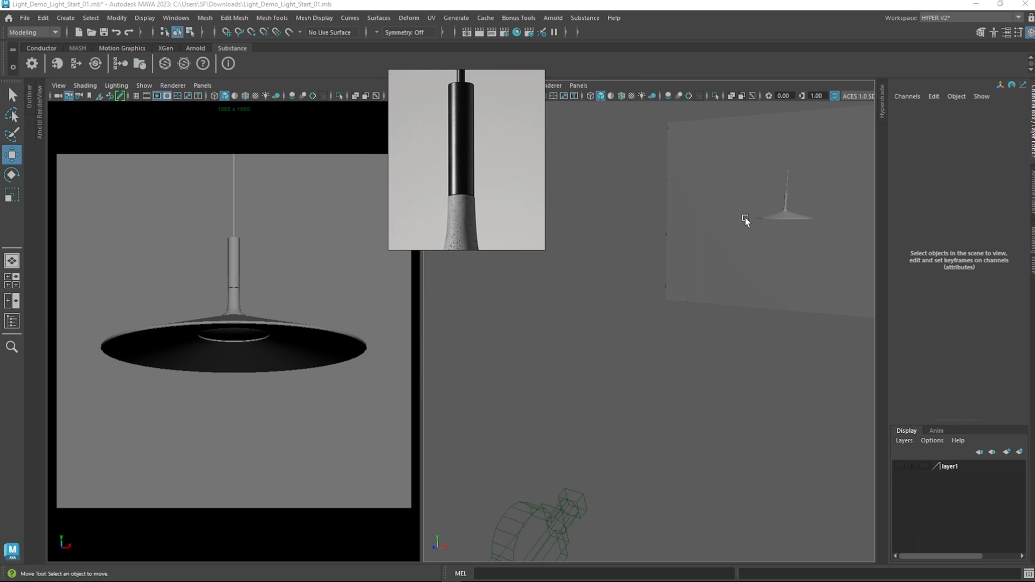
left_click(553, 17)
mouse_move(572, 72)
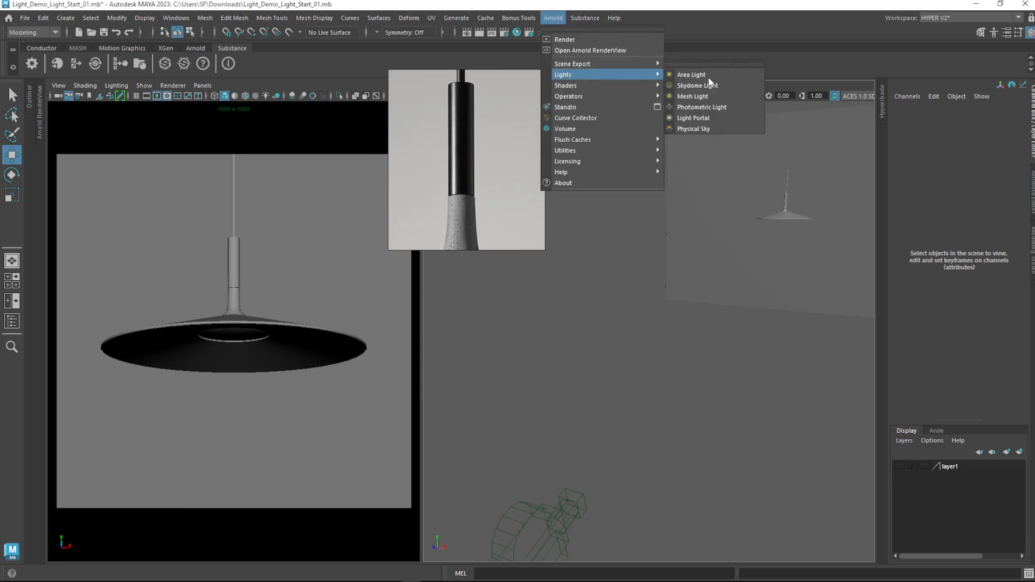
left_click(695, 73)
Scale the area light uniformly to about 27.2
key("r")
left_click_drag(776, 232, 835, 209)
scroll(788, 257, "down", 2)
left_click_drag(784, 260, 746, 261, "alt")
scroll(745, 262, "down", 5)
key("f")
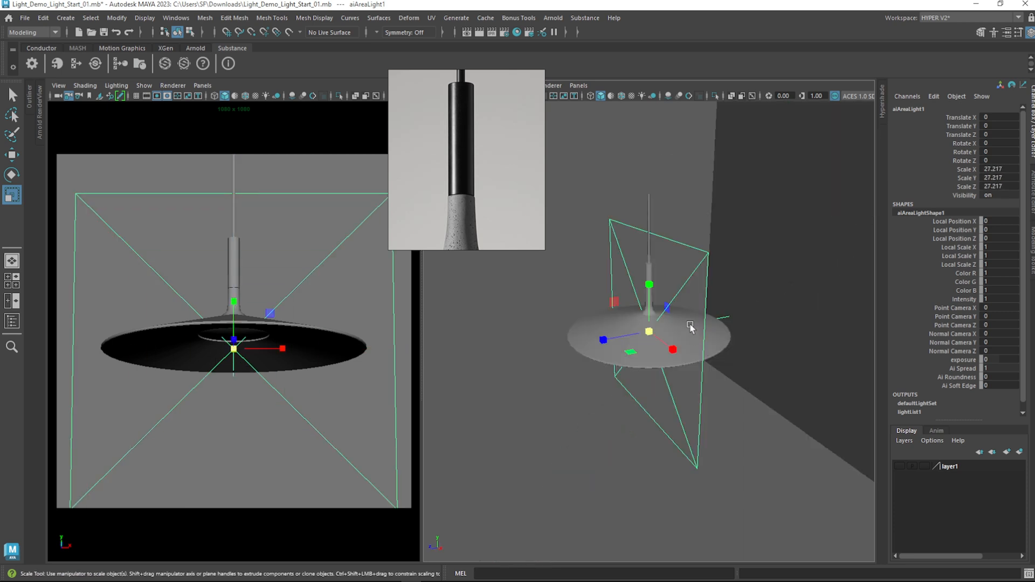
Move the area light to about X -364 and Z 182, and rotate it about -50° around Y toward the lamp
scroll(687, 326, "down", 3)
key("w")
left_click_drag(618, 338, 607, 366)
key("e")
left_click_drag(596, 324, 550, 341)
left_click_drag(511, 139, 491, 455)
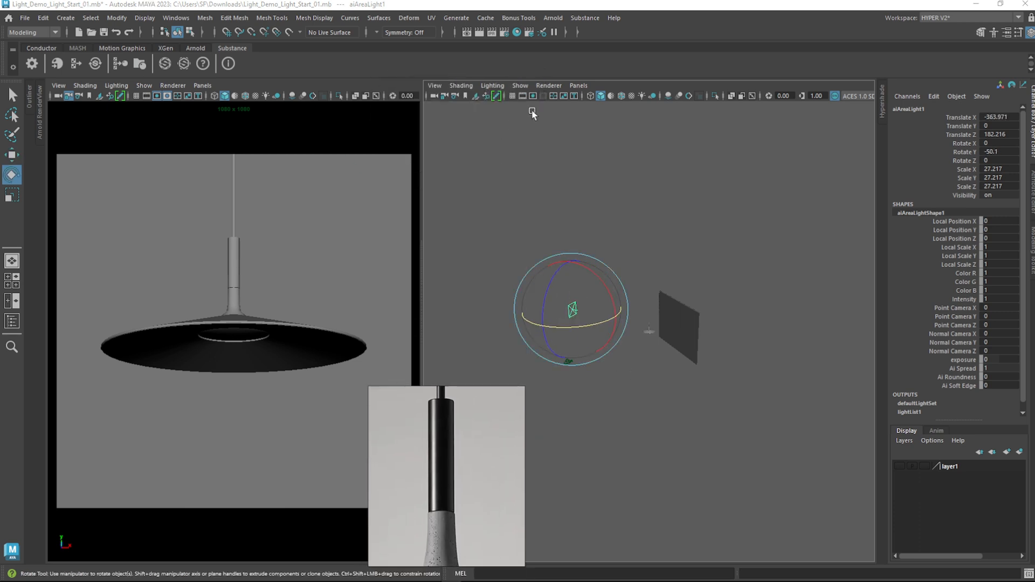
Look through the area light in the second viewport and reframe its view around the lamp's concrete shade
left_click(578, 85)
mouse_move(599, 98)
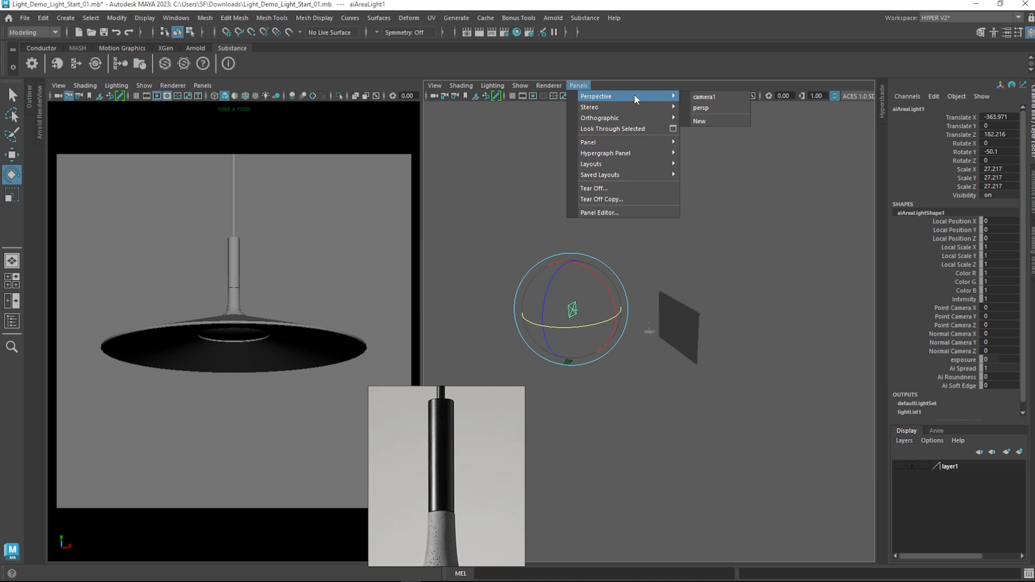
left_click(611, 131)
left_click_drag(613, 238, 737, 264, "alt")
left_click(704, 200)
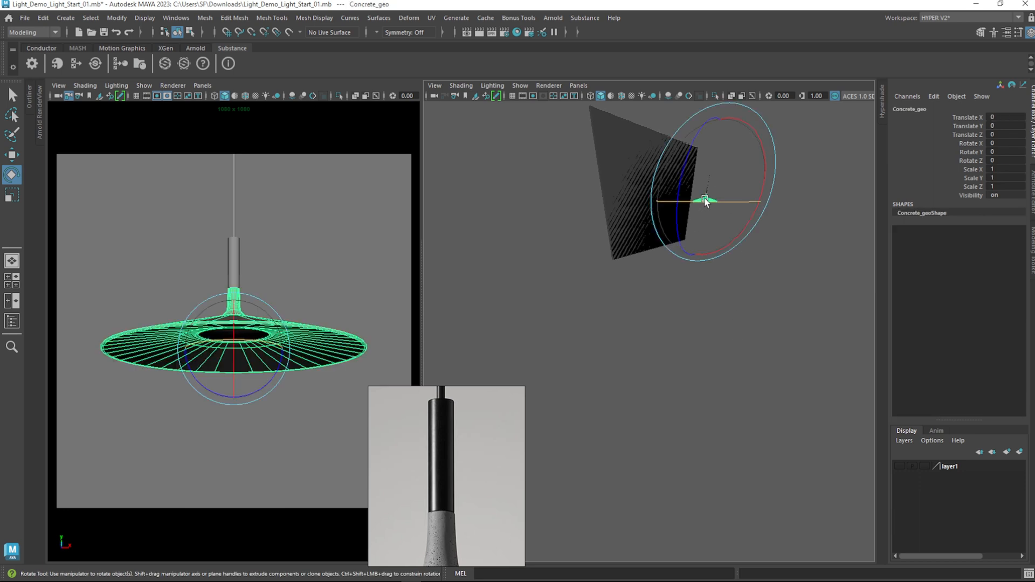
key("f")
left_click_drag(822, 280, 764, 291, "alt")
left_click_drag(698, 305, 674, 335, "alt")
right_click_drag(674, 335, 659, 374, "alt")
mouse_move(659, 374)
left_mouse_down("alt")
mouse_move(711, 369)
mouse_move(673, 377)
left_mouse_up("alt")
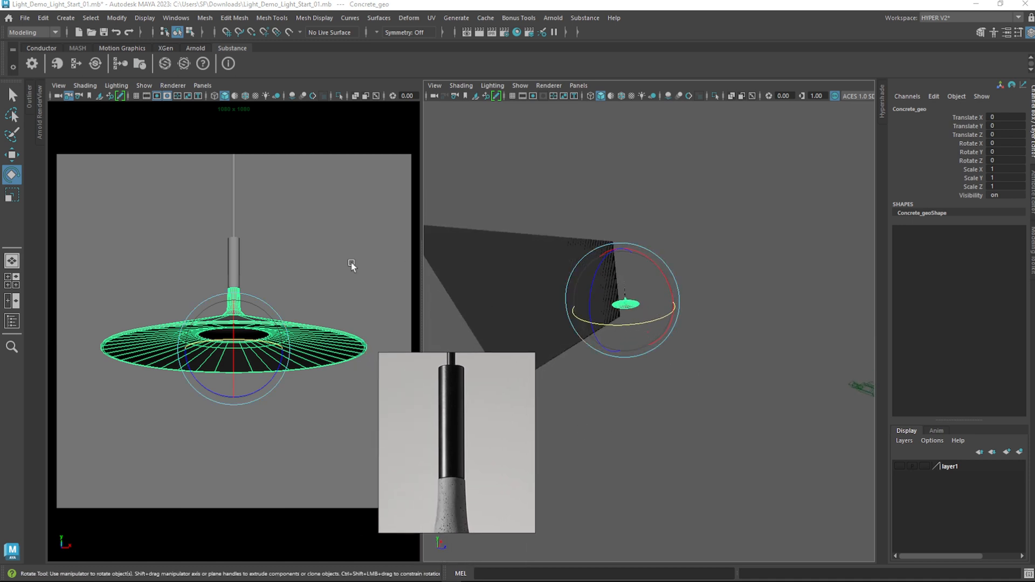
Open the Arnold viewport renderer options and dock them beneath the display layers
left_click(183, 87)
left_click(190, 134)
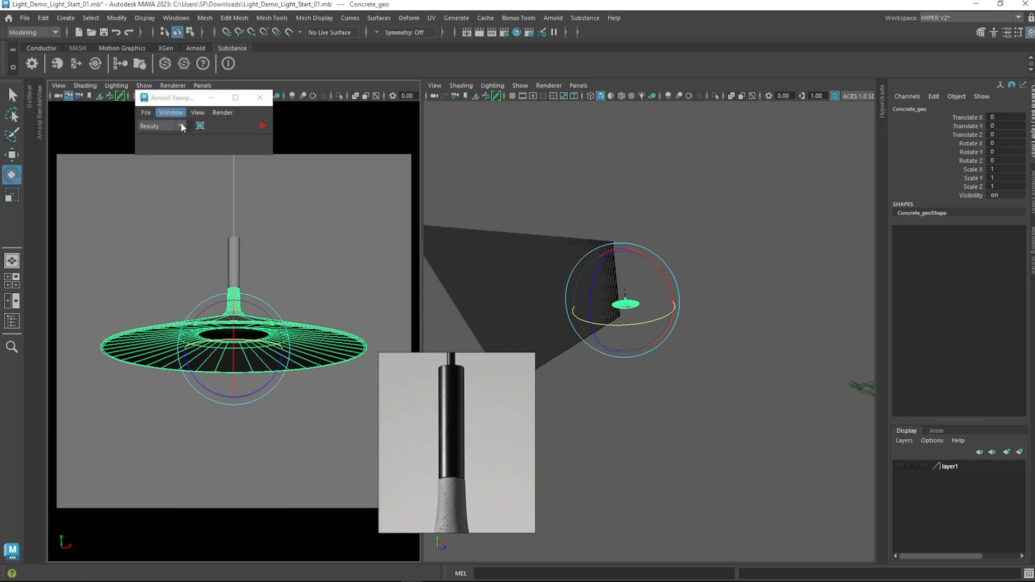
left_click_drag(185, 103, 233, 134)
left_click_drag(345, 290, 951, 555)
Start the Arnold renderer in the camera1 viewport, save the scene, and clear the selection
left_click(173, 85)
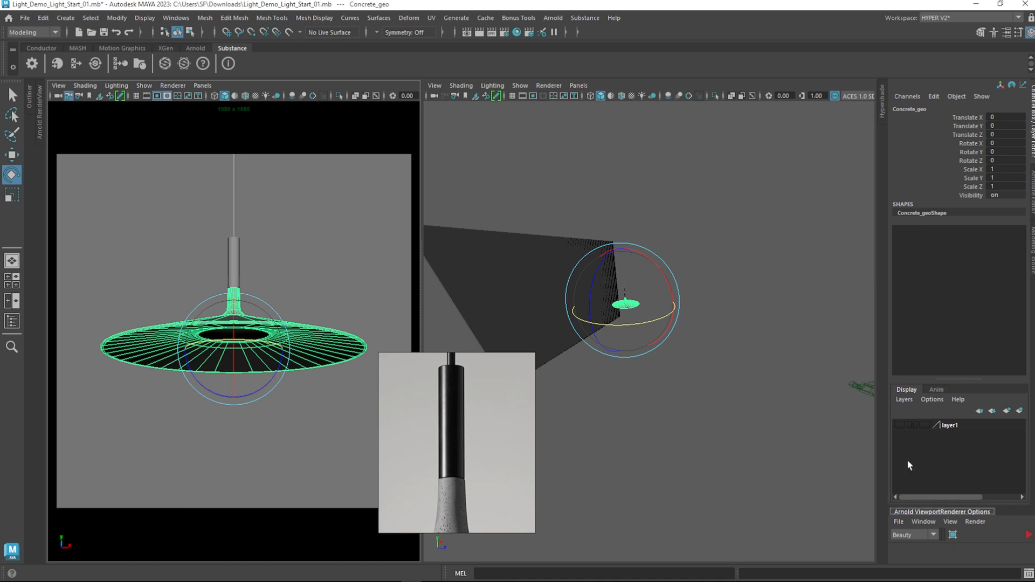
key("ctrl+s")
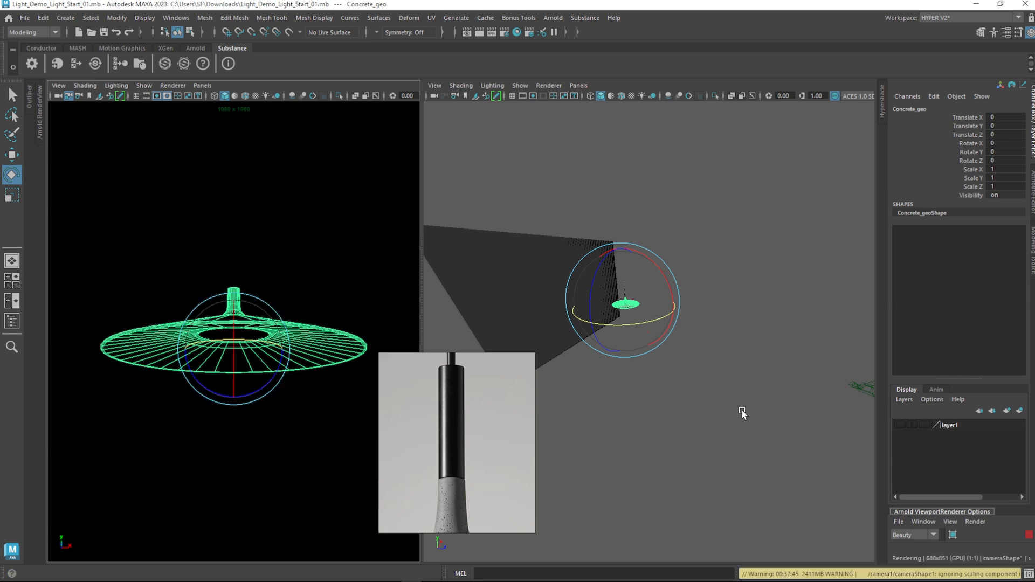
left_click(355, 234)
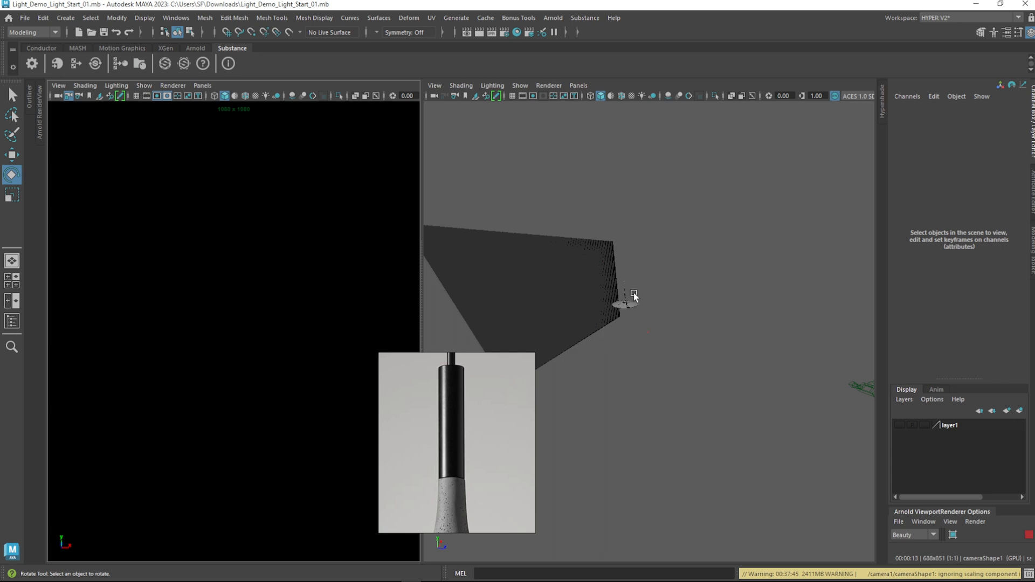
Examine the camera attributes of camera1 and of the area light's look-through camera
left_click(579, 85)
left_click(578, 85)
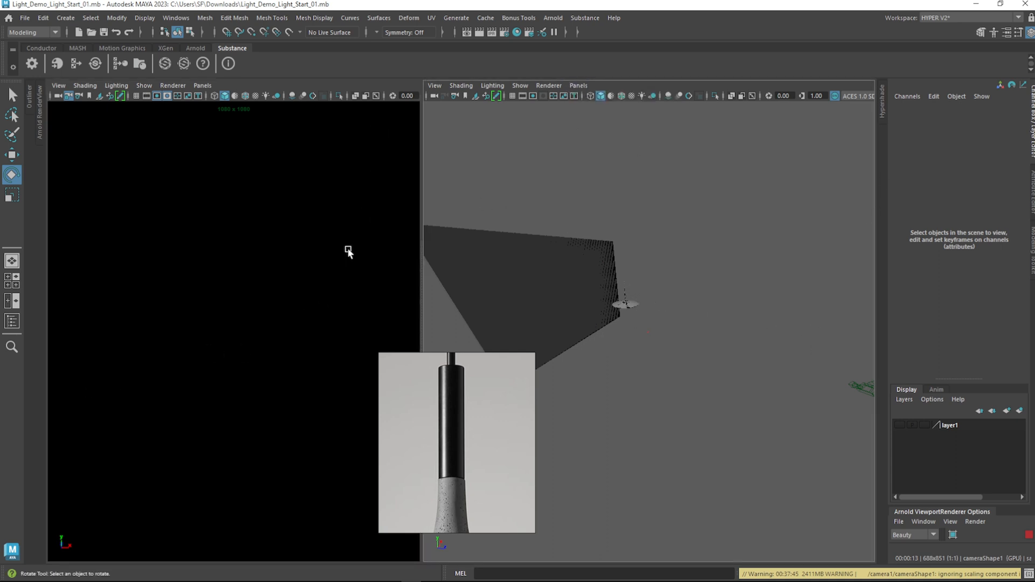
left_click(58, 96)
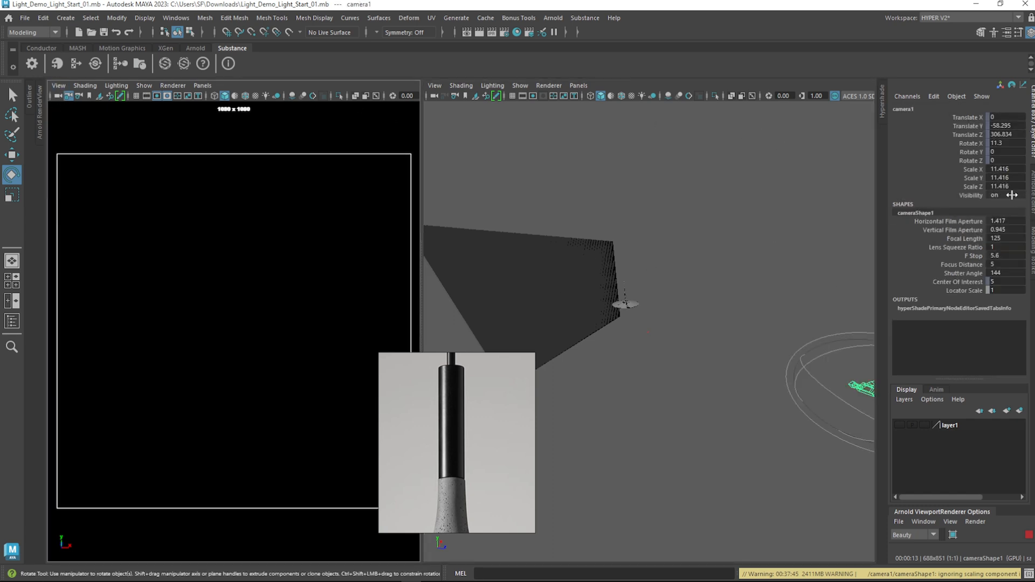
key("ctrl+a")
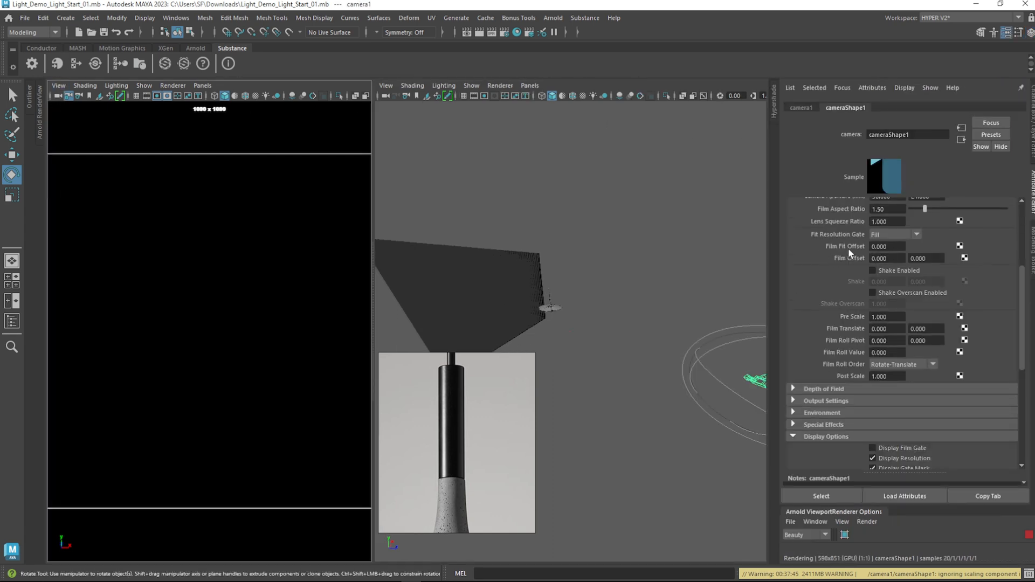
scroll(845, 254, "up", 5)
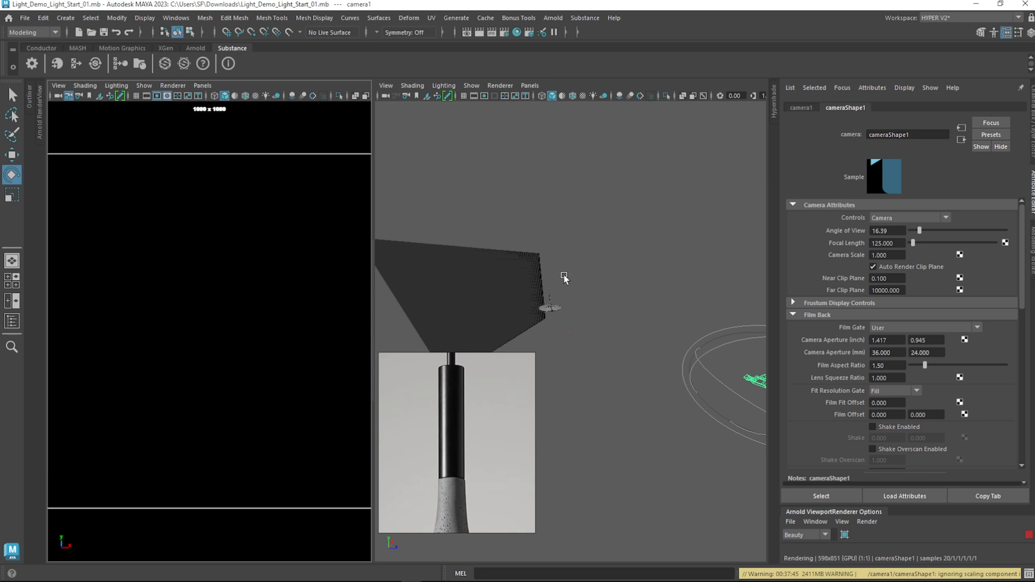
left_click(387, 98)
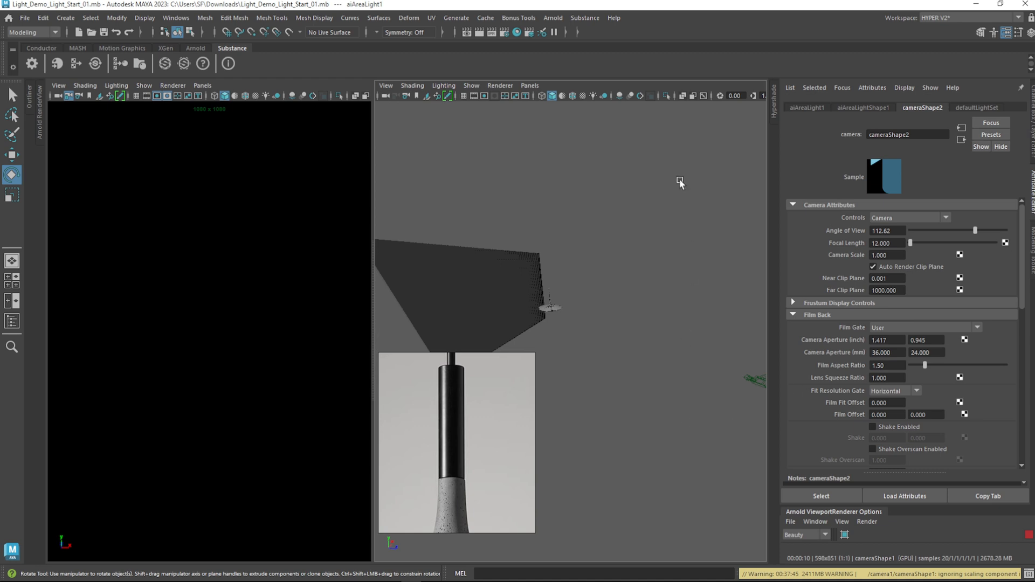
left_click(697, 220)
left_click(387, 97)
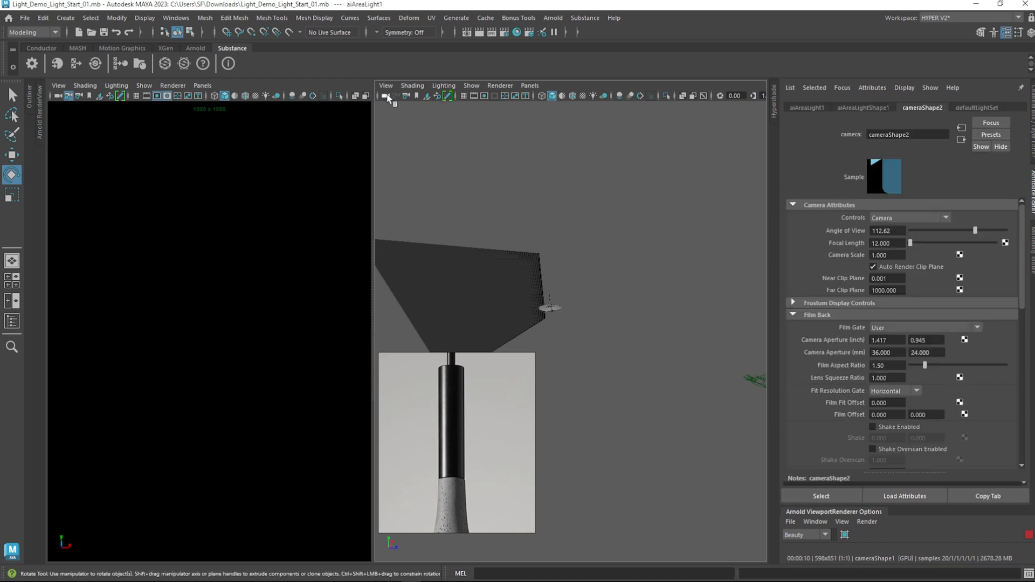
left_click(875, 106)
left_click(903, 111)
left_click(670, 244)
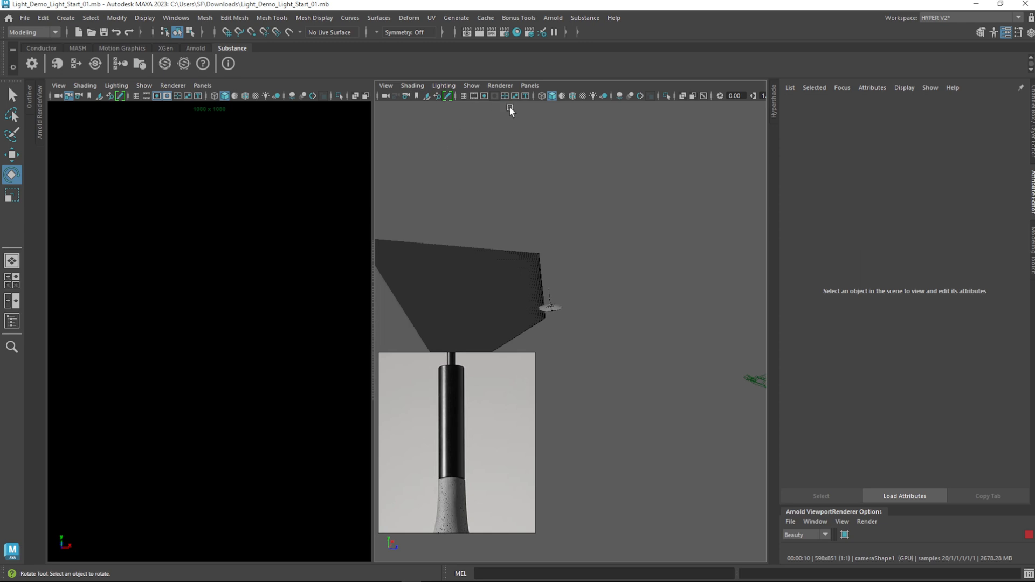
Return the second viewport to the persp camera and select the area light
left_click(527, 86)
mouse_move(566, 95)
left_click(678, 110)
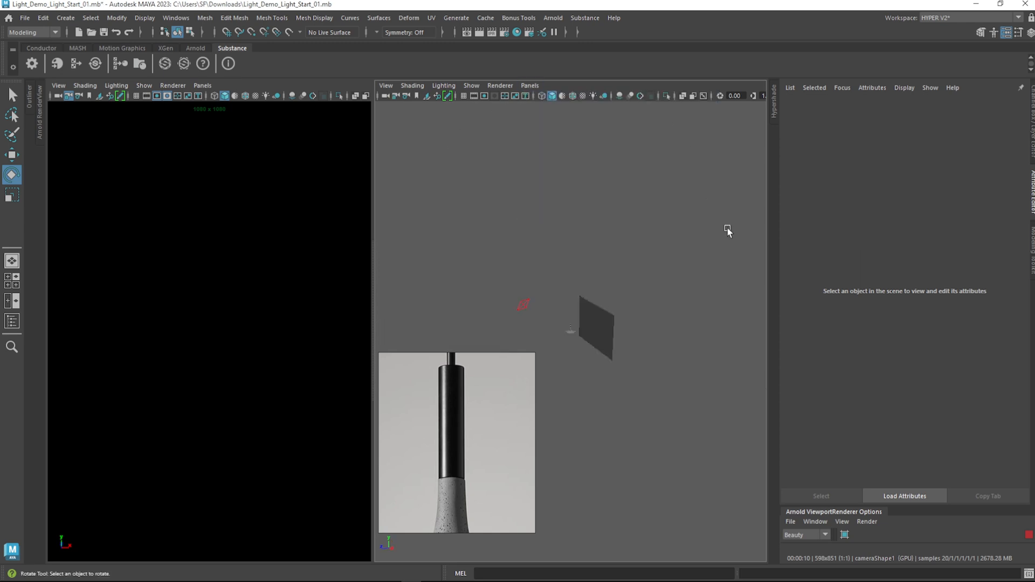
left_click_drag(544, 288, 502, 317)
scroll(642, 325, "up", 5)
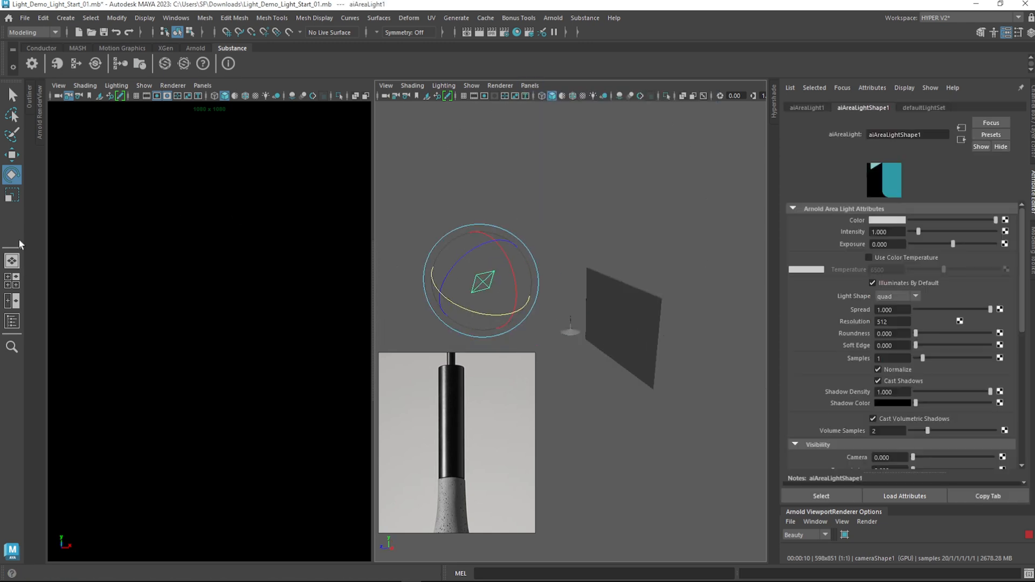
Set the area light's exposure to 15
left_click_drag(889, 244, 839, 231)
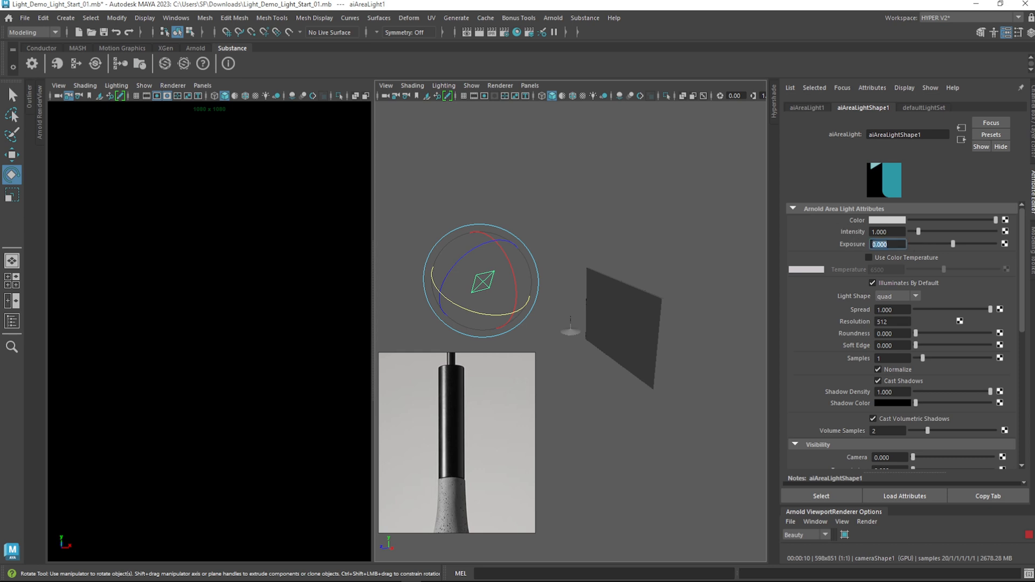
type("15")
key("Return")
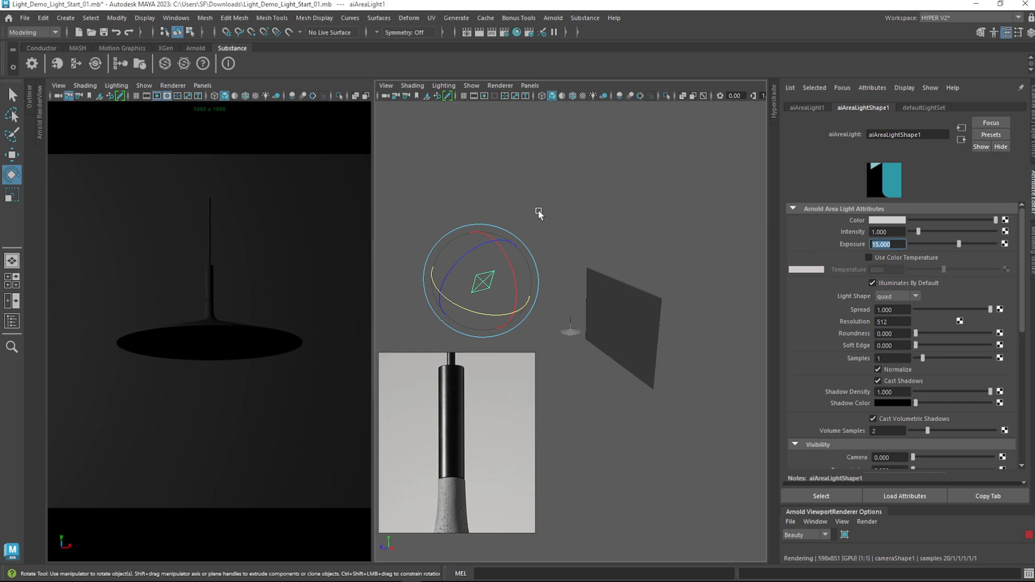
left_click(521, 193)
left_click(584, 291)
Set the area light's spread to 0.1
left_click(880, 310)
left_click(884, 310)
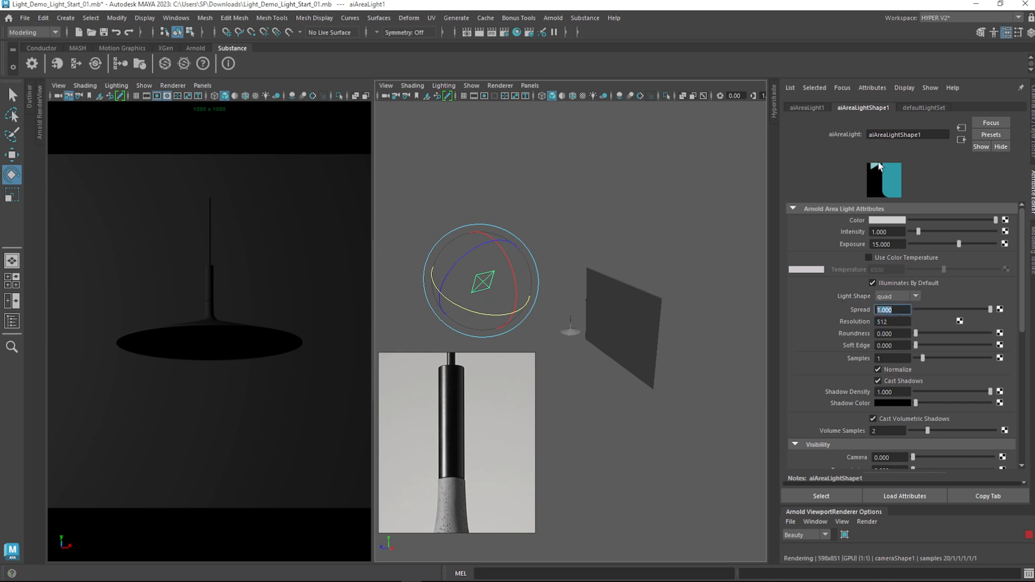
type("0.1")
key("Return")
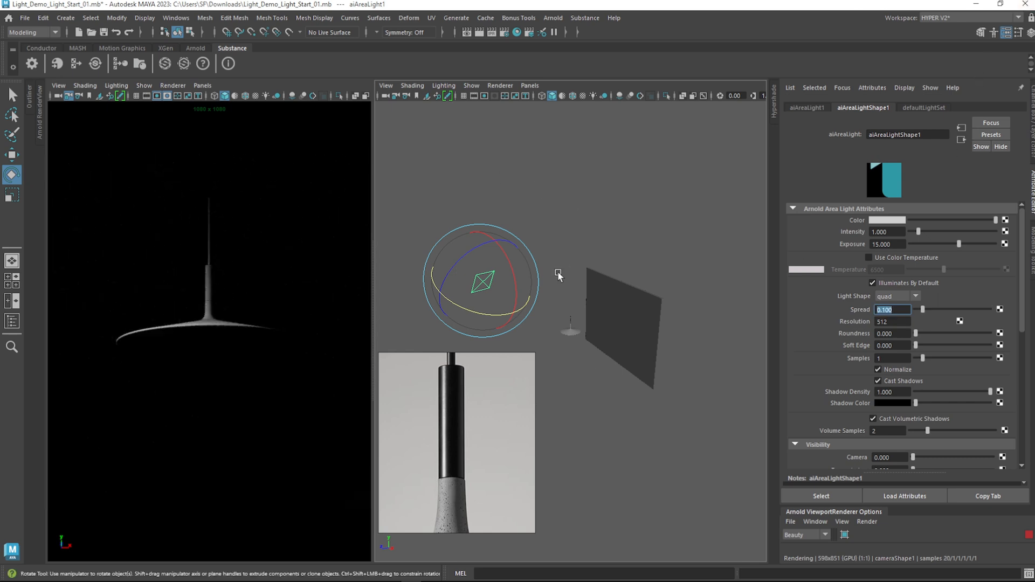
Move the reference image clear of the lamp and assign a new aiStandardSurface material to the metal holster
left_click_drag(501, 414, 620, 486)
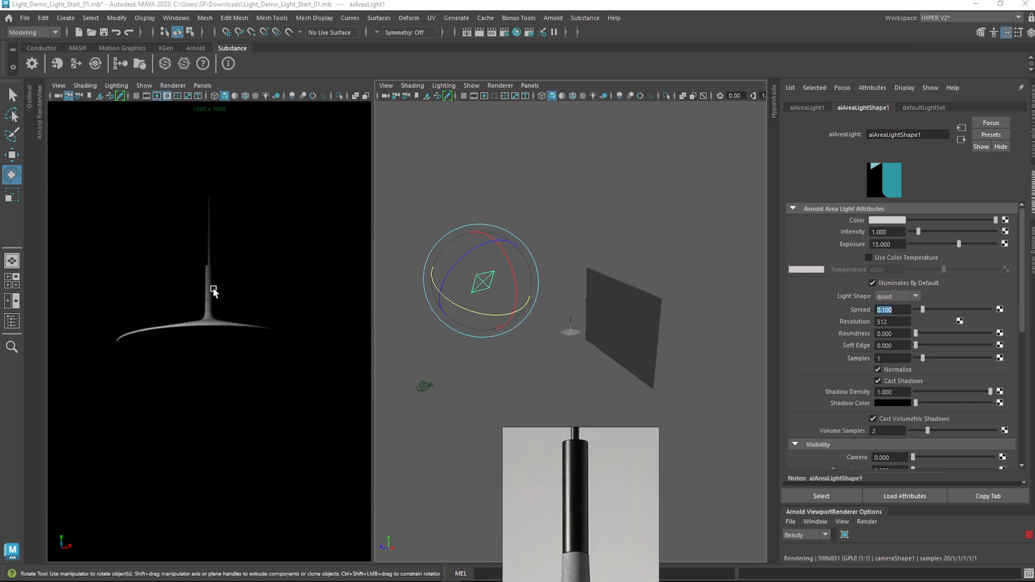
scroll(560, 339, "up", 3)
left_click_drag(541, 340, 599, 339, "alt")
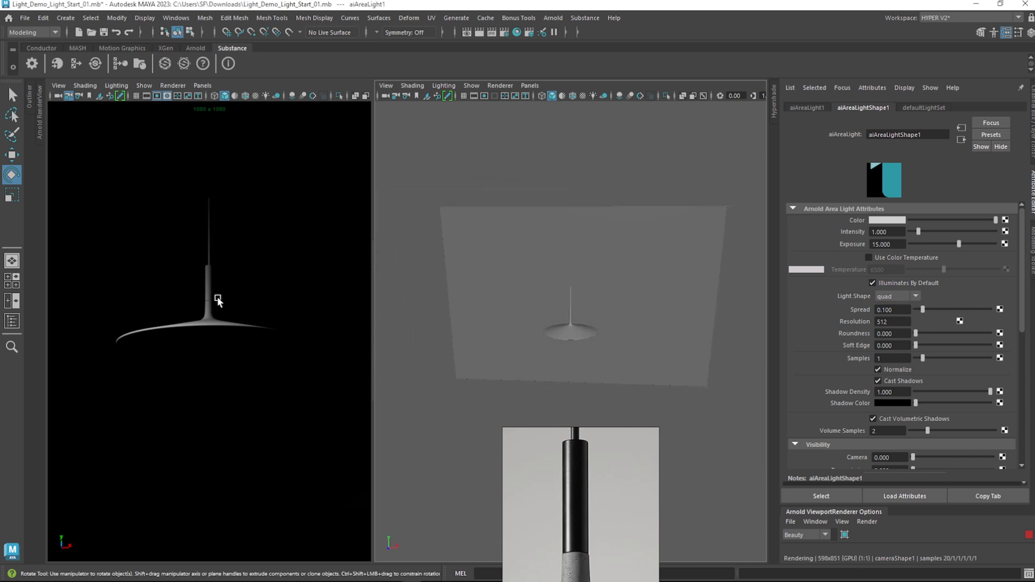
scroll(554, 358, "up", 8)
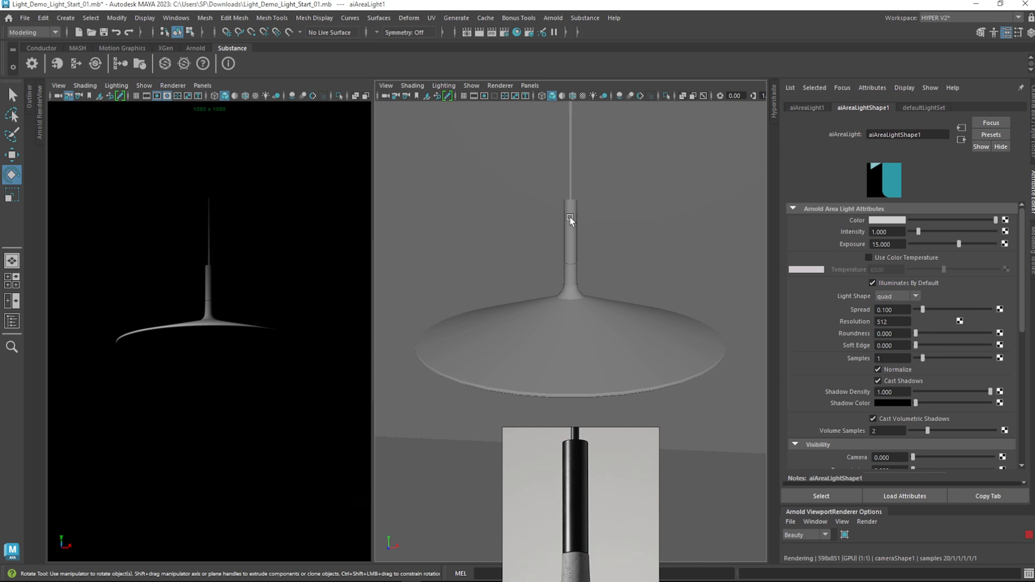
left_click(570, 217)
scroll(610, 192, "up", 4)
middle_click_drag(610, 192, 592, 287, "alt")
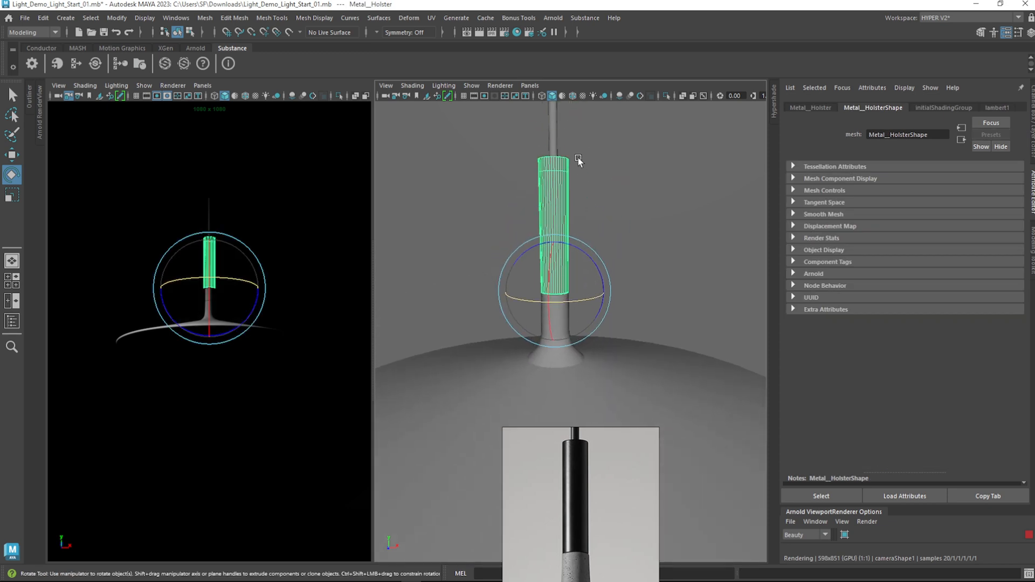
right_click_drag(562, 172, 572, 450)
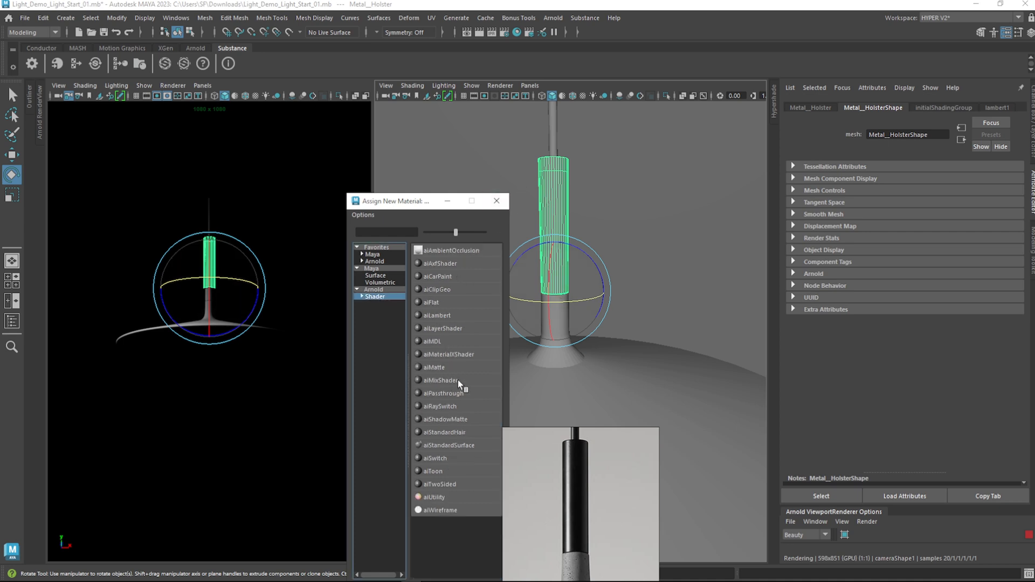
left_click(470, 444)
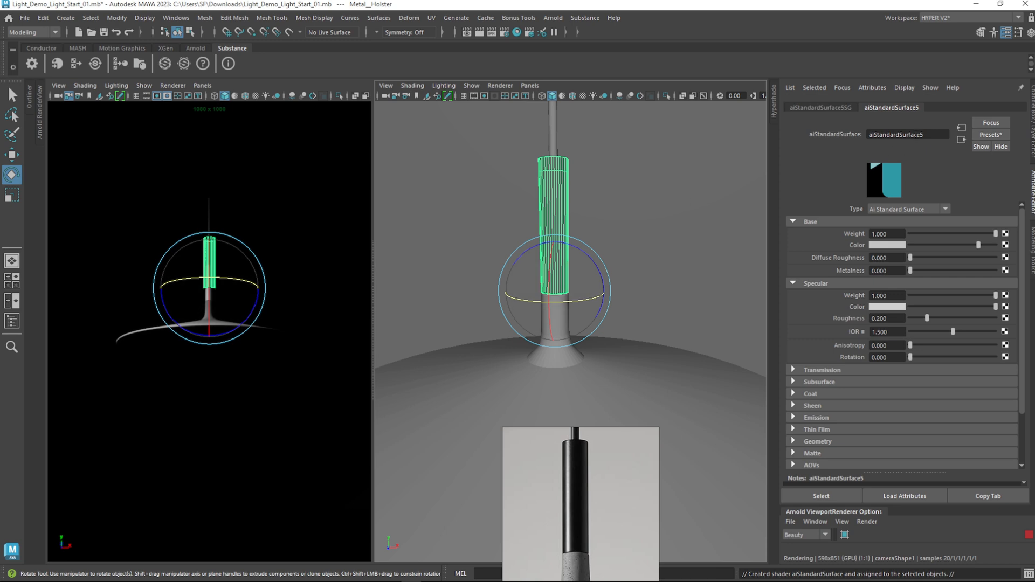
Rename the holster material as M_HOLSTER, and set its metalness to 1 with slightly higher specular roughness
double_click(933, 133)
type("M")
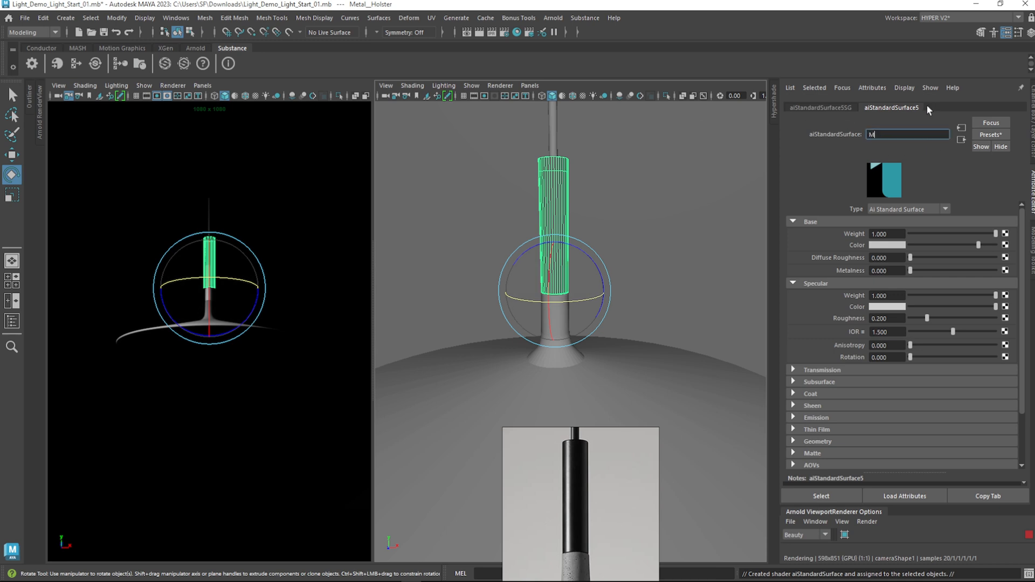
type("_HOLSETR")
key("Return")
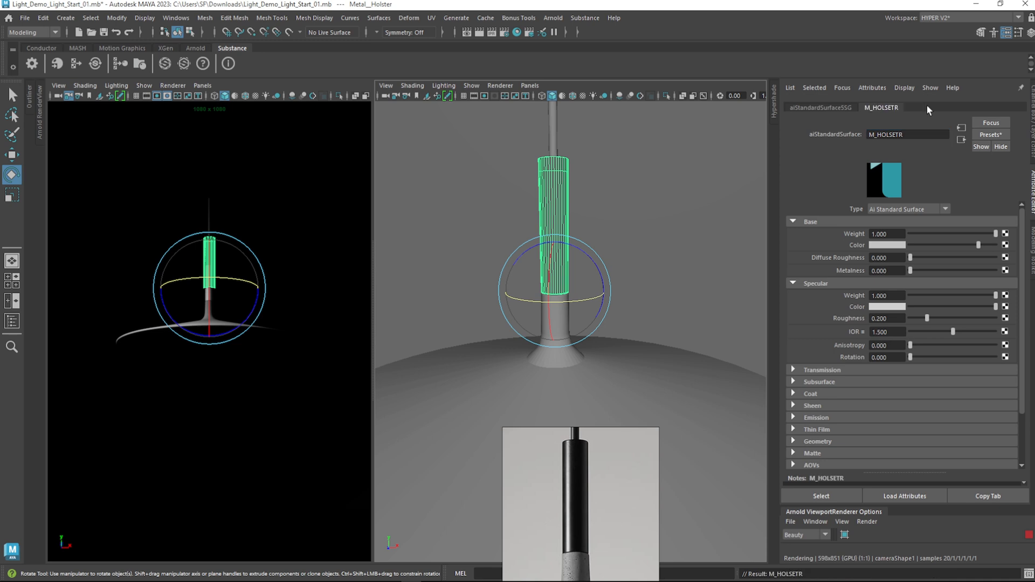
left_click(919, 131)
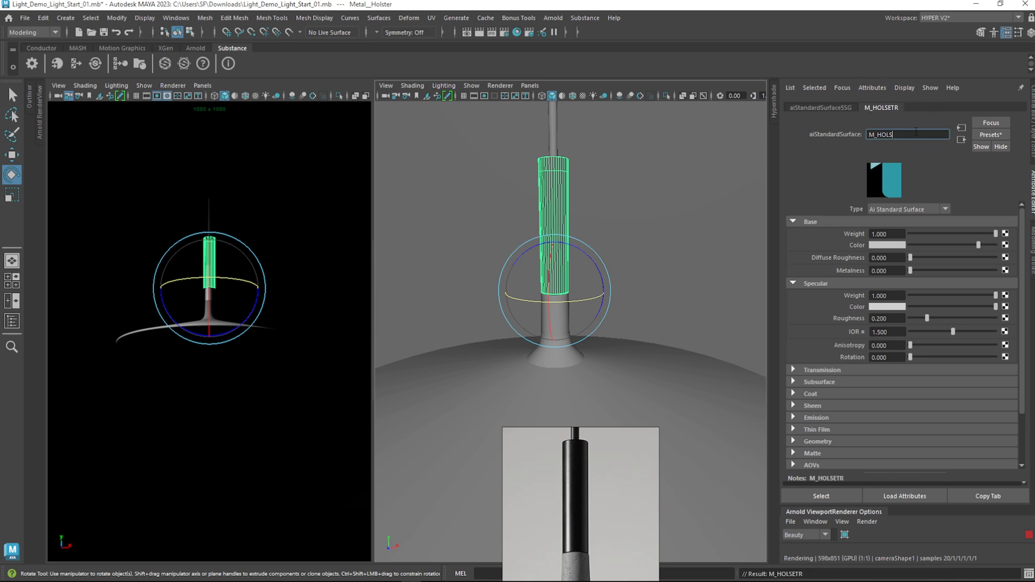
key("Return")
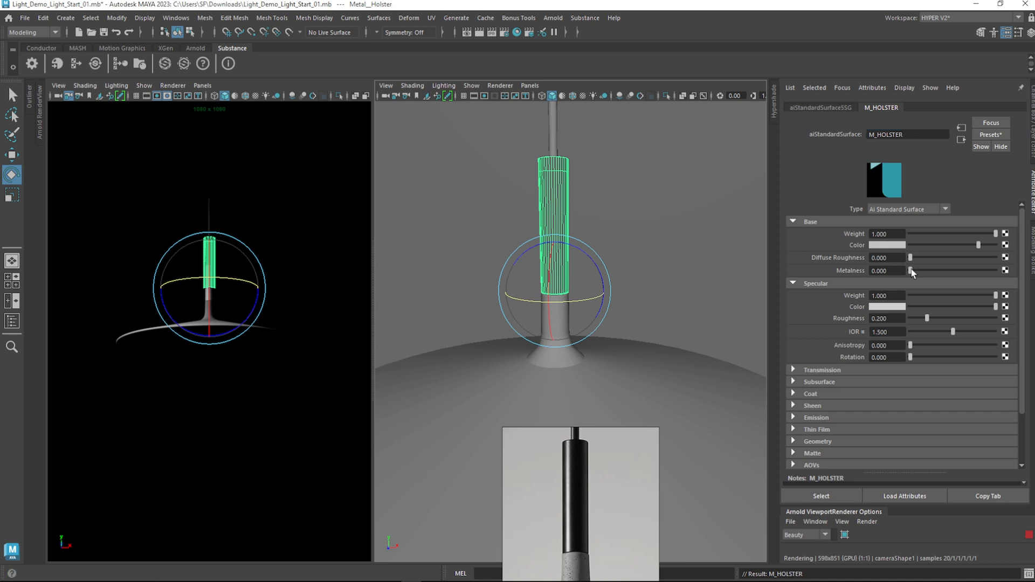
left_click_drag(911, 272, 996, 271)
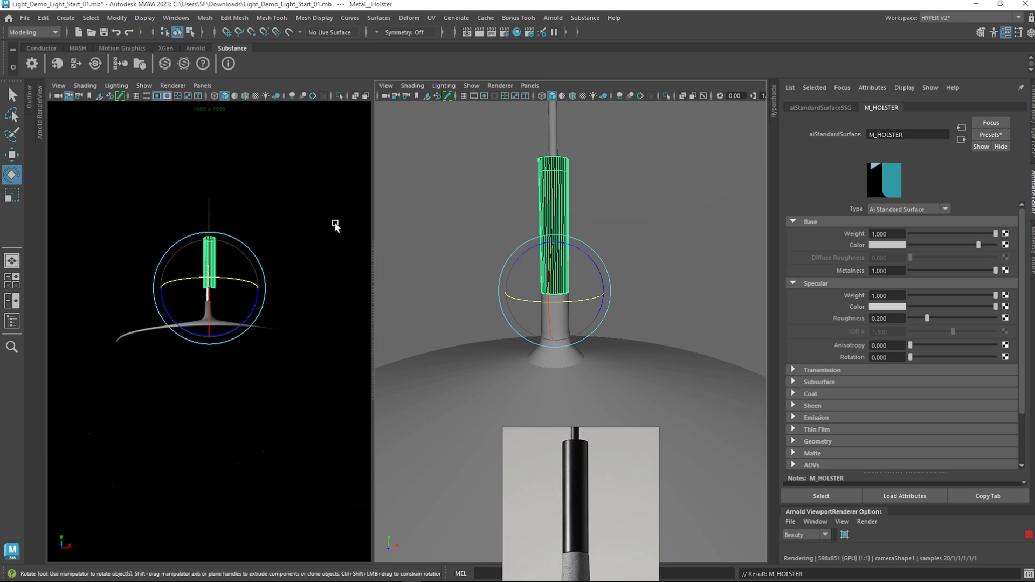
left_click_drag(927, 320, 931, 320)
Turn on smooth mesh preview for the metal holster and the concrete lampshade
right_click_drag(555, 186, 606, 170)
left_click(554, 192)
key("3")
left_click(621, 198)
left_click(654, 357)
key("3")
left_click(612, 174)
left_click(555, 128)
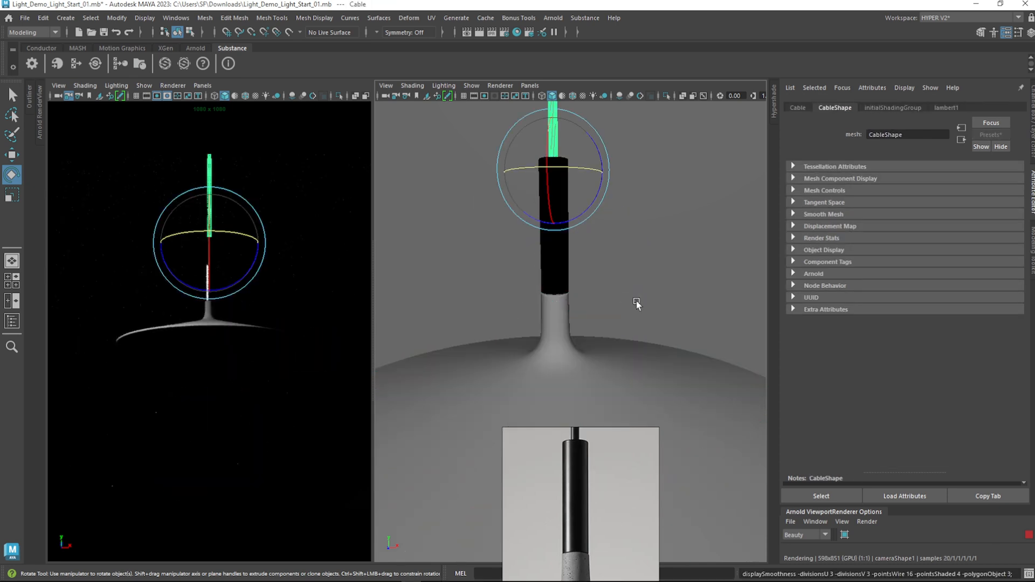
left_click(467, 289)
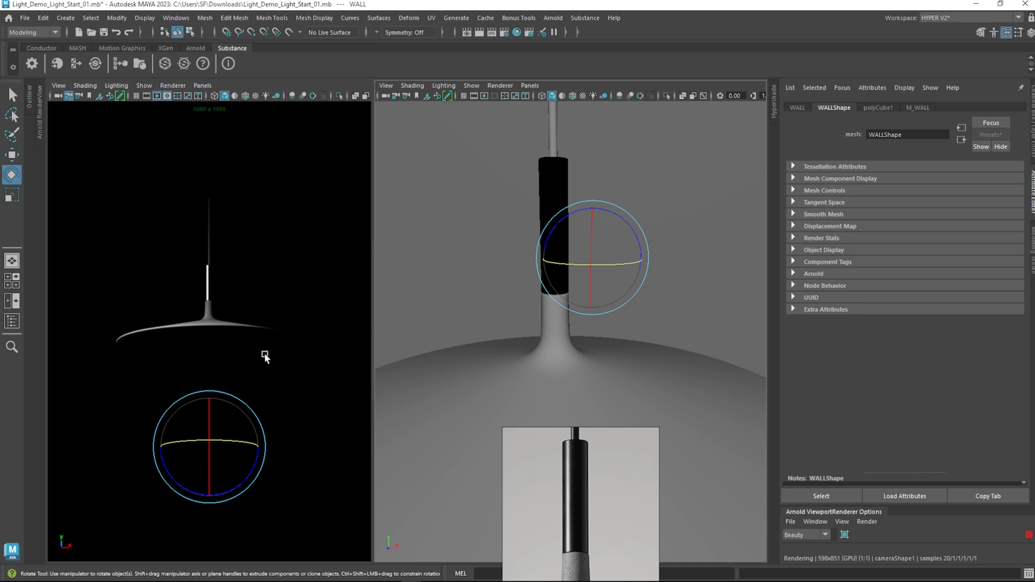
Select the area light and raise its spread, trying 0.2 before settling on 0.3
scroll(524, 149, "down", 8)
left_click_drag(580, 244, 506, 245, "alt")
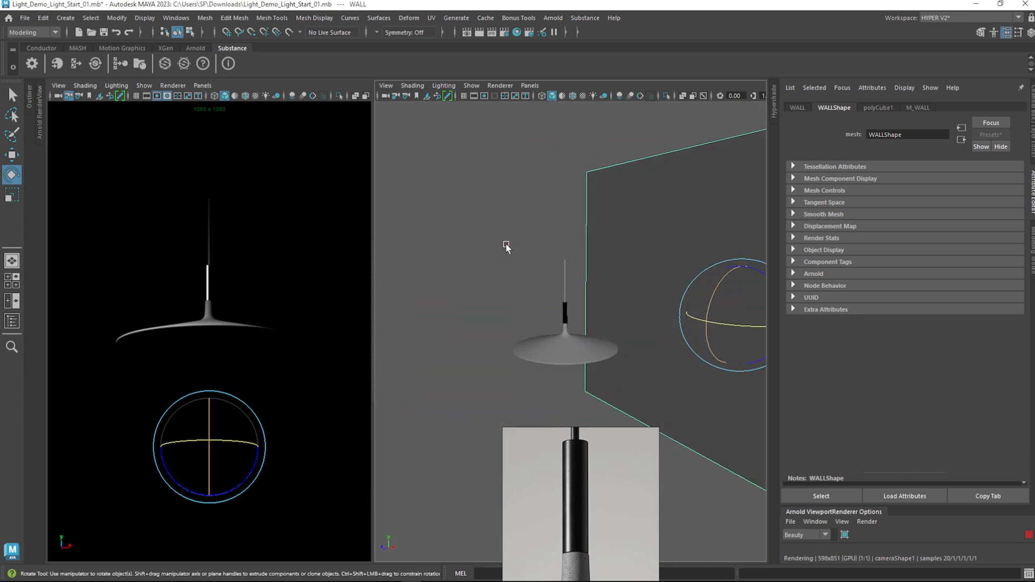
middle_click_drag(506, 245, 677, 255, "alt")
left_click_drag(677, 254, 477, 235, "alt")
left_click_drag(422, 298, 422, 296)
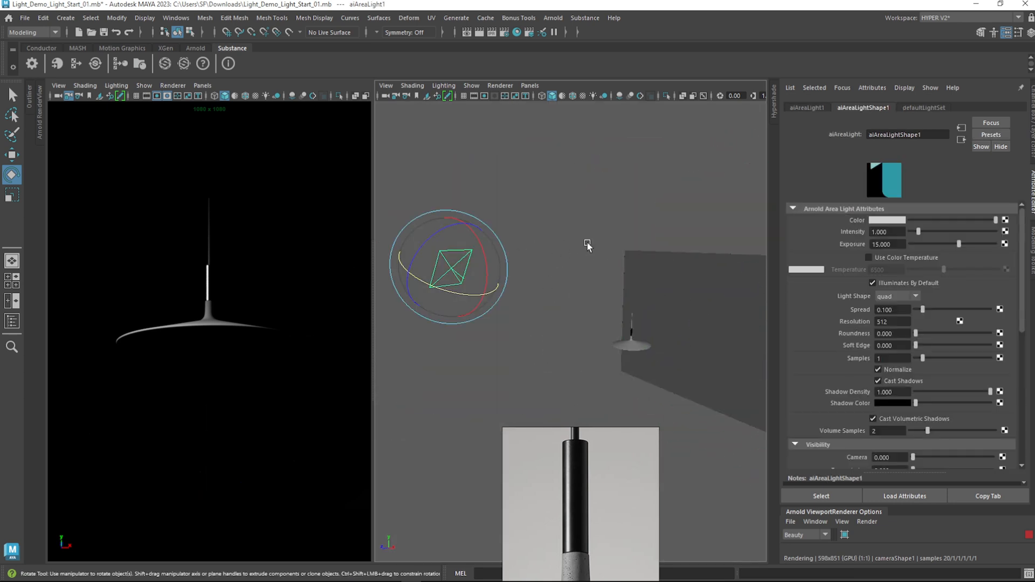
double_click(894, 310)
type("0.2")
key("Return")
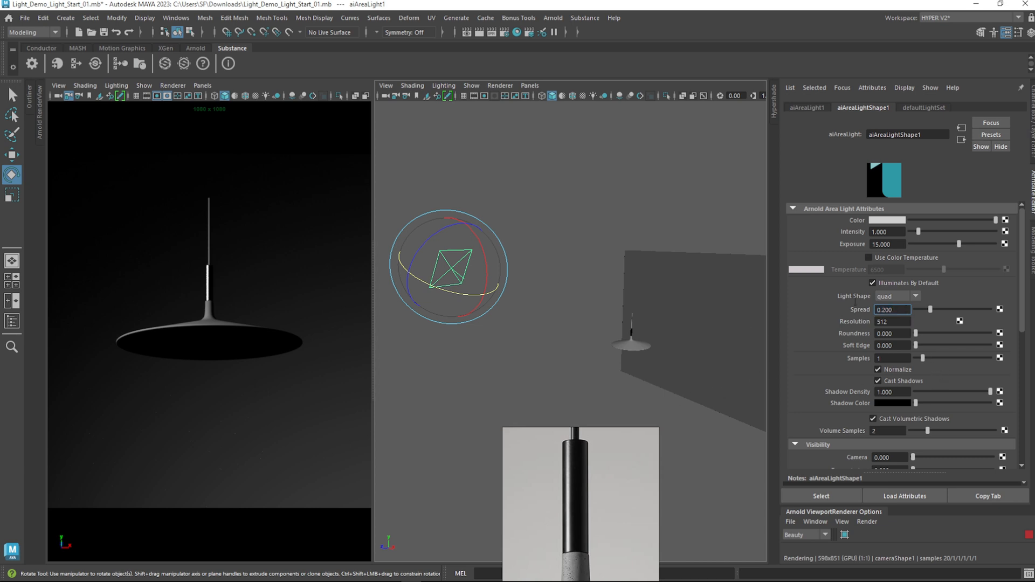
type("0.3")
key("Return")
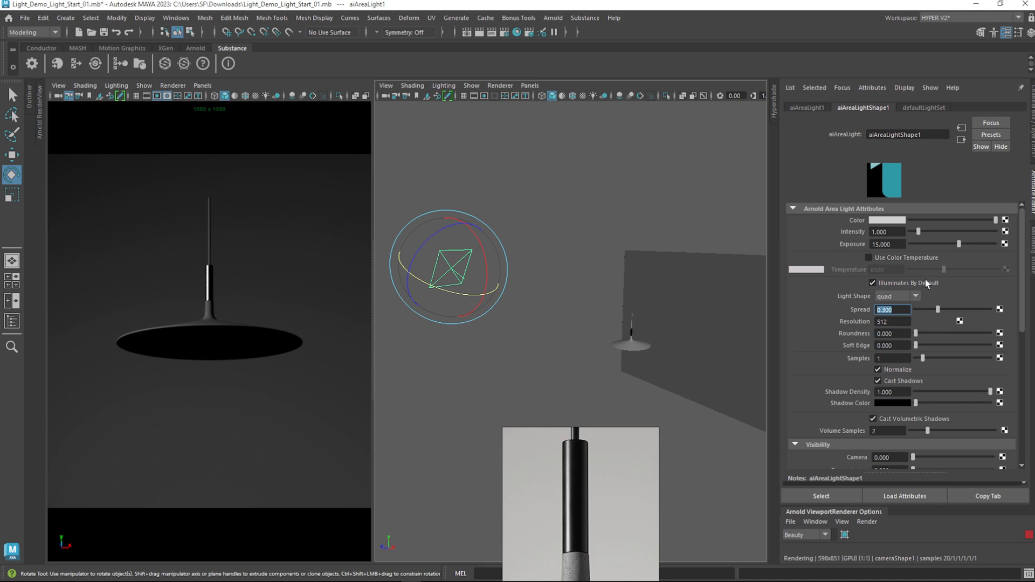
Set the area light's resolution to 2048 and its samples to 3
left_click(898, 323)
type("2048")
key("Return")
left_click(886, 358)
key("Return")
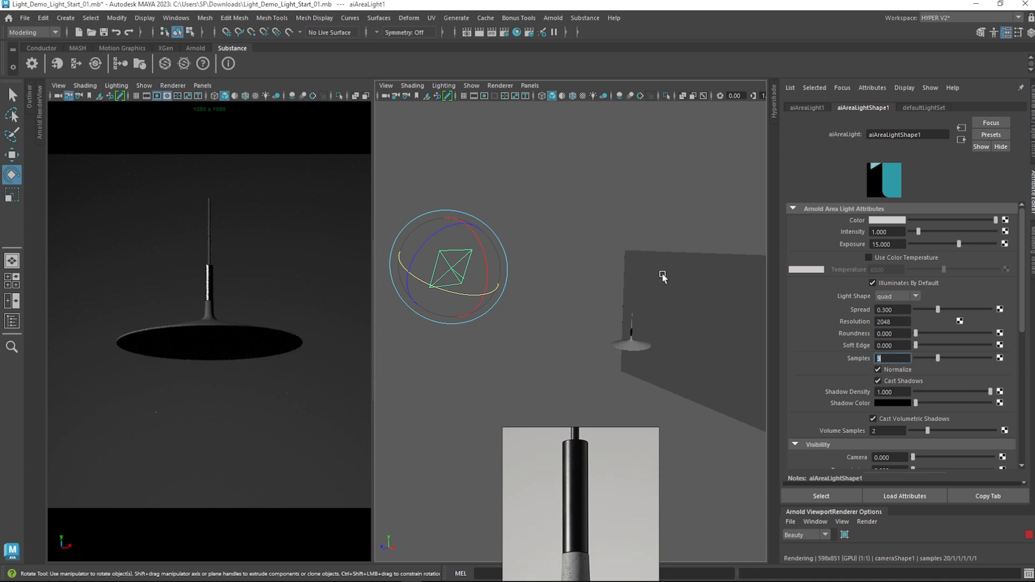
Widen the rendered camera view slightly and clear the selection
left_click_drag(372, 193, 382, 192)
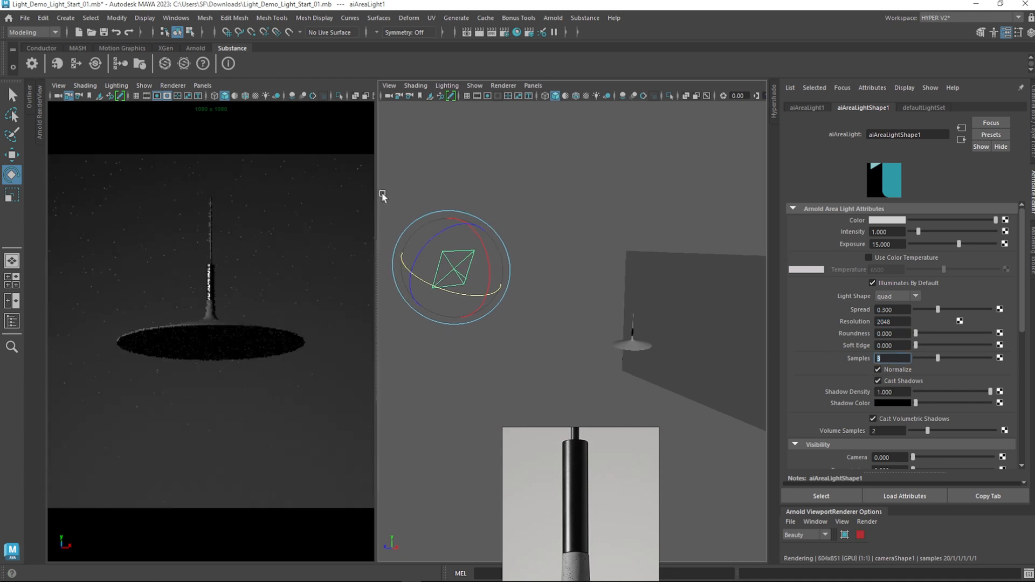
left_click(203, 86)
mouse_move(221, 106)
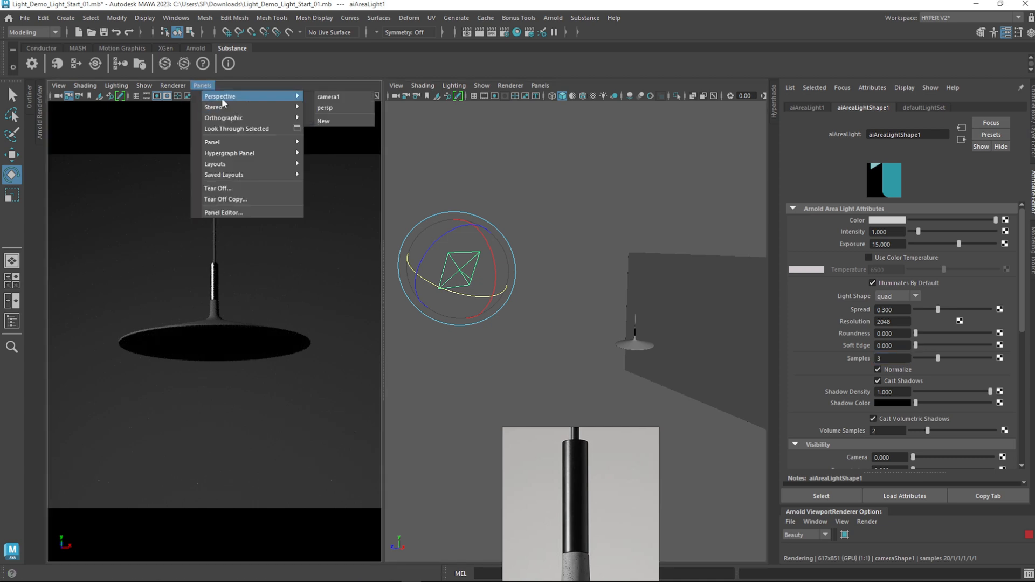
left_click(220, 83)
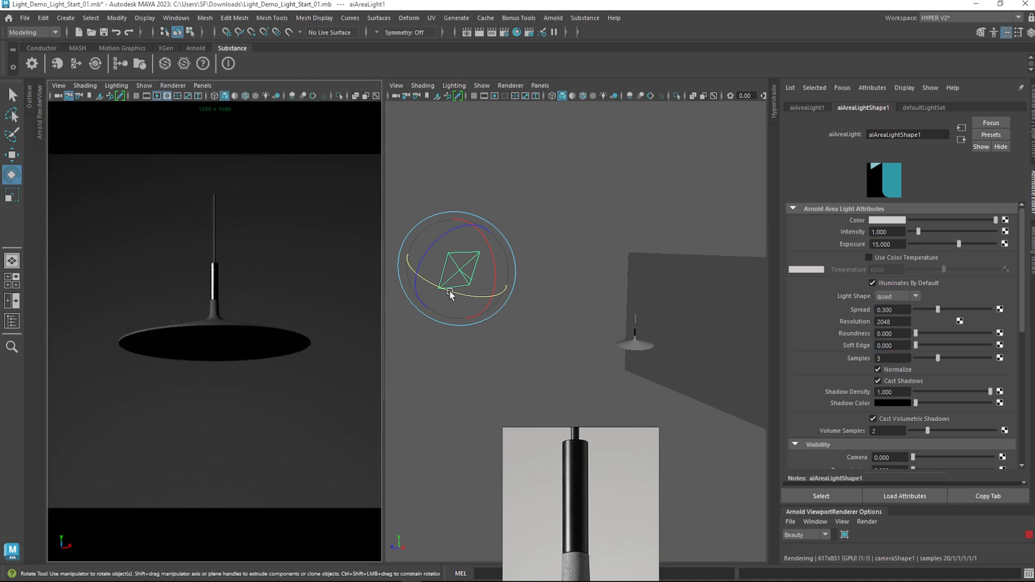
left_click_drag(893, 244, 840, 240)
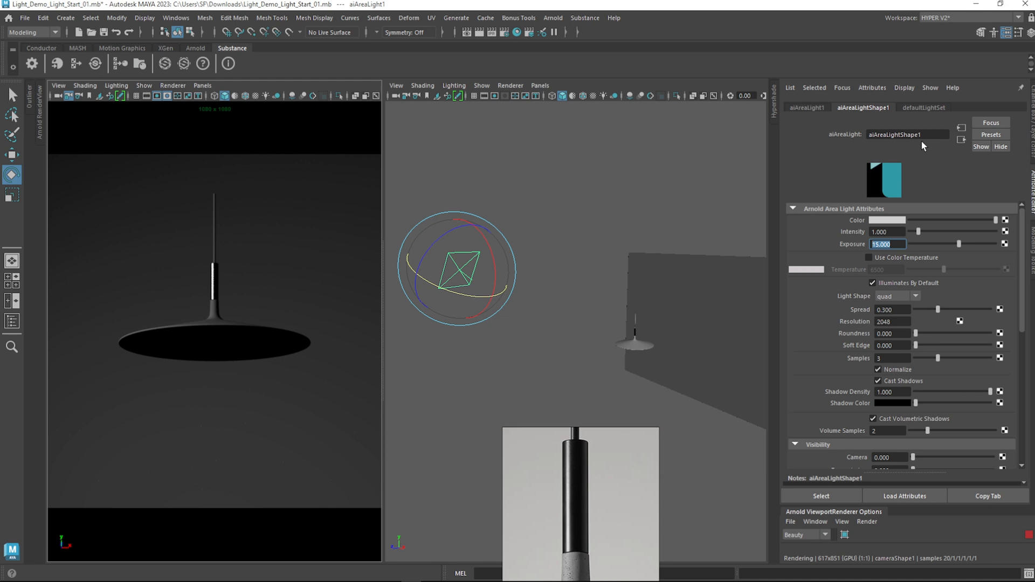
left_click(572, 319)
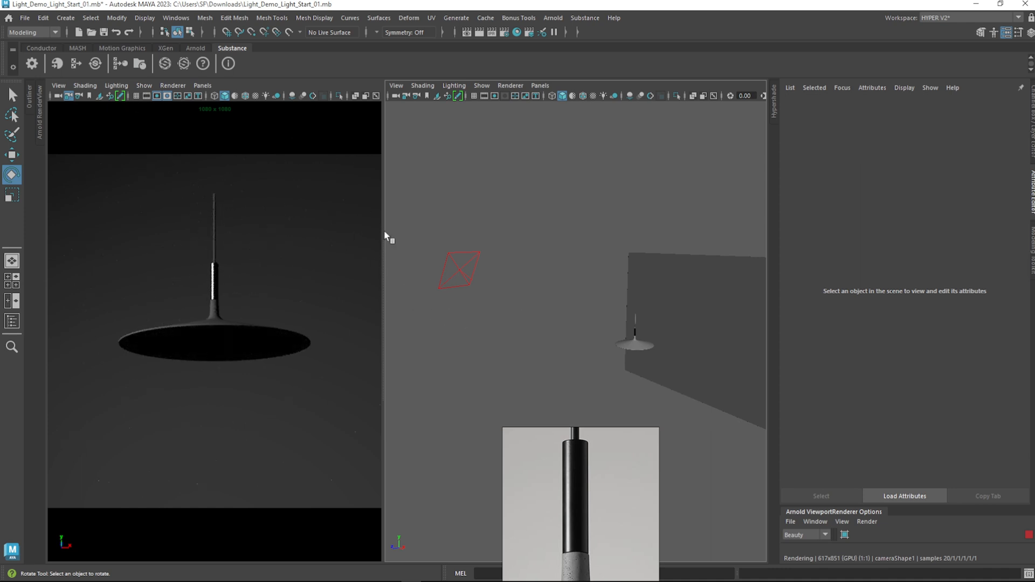
Enlarge the reference window to show the whole grey-background lamp image, and move it down clear of the scene
scroll(556, 367, "down", 3)
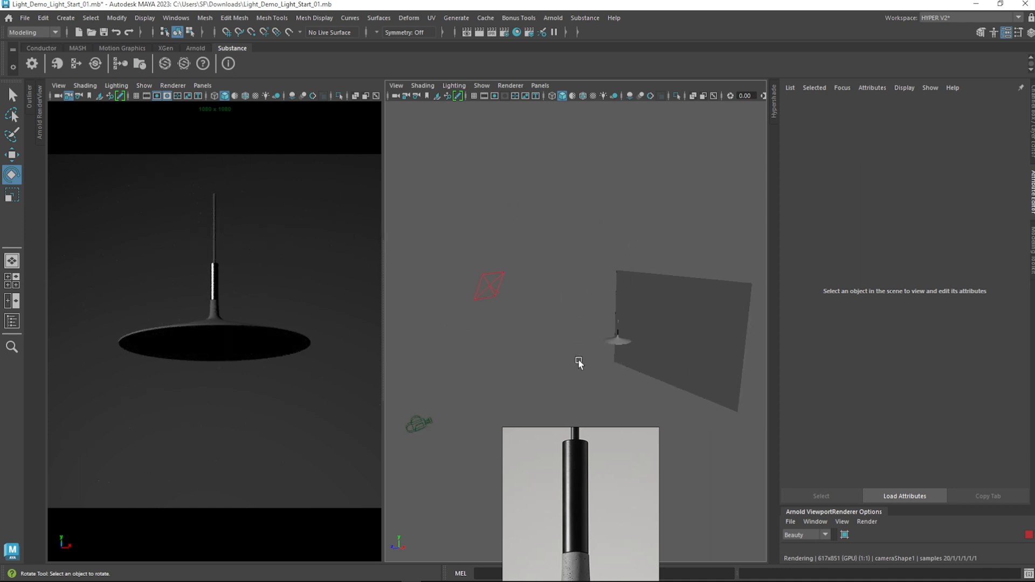
left_click(418, 425)
left_click(505, 323)
left_click_drag(560, 311, 550, 338, "alt")
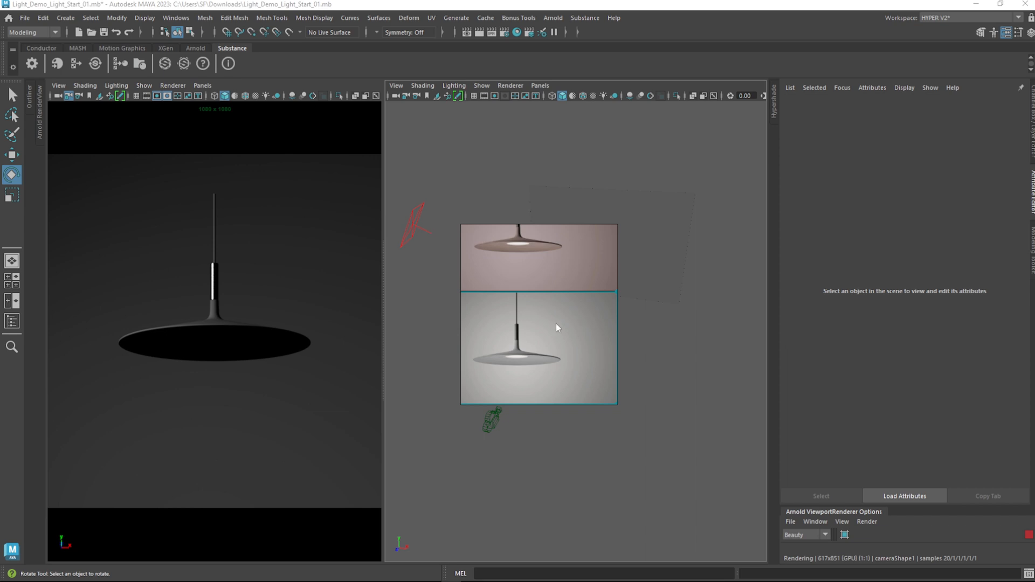
left_click_drag(459, 301, 360, 301)
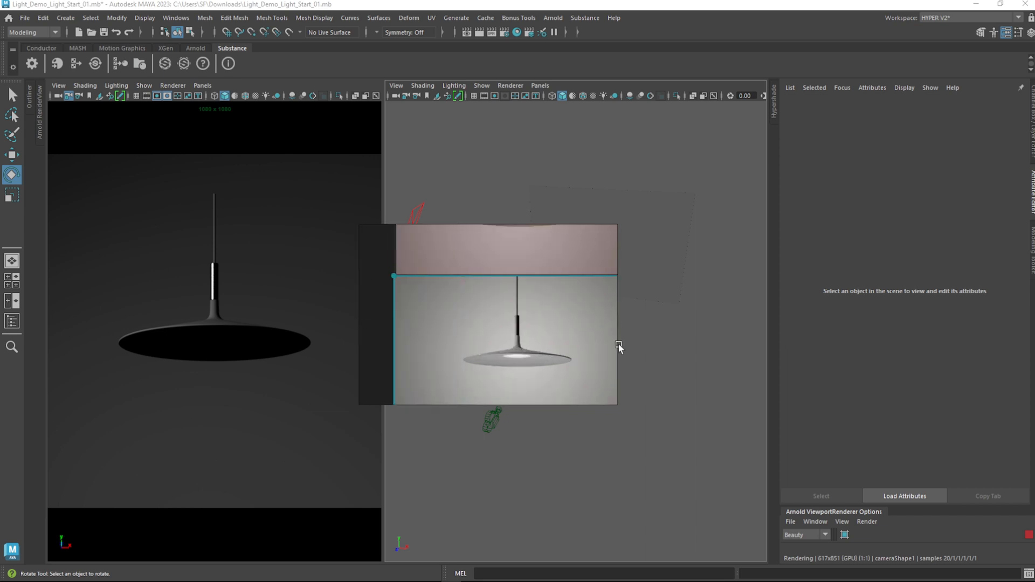
left_click_drag(617, 343, 701, 343)
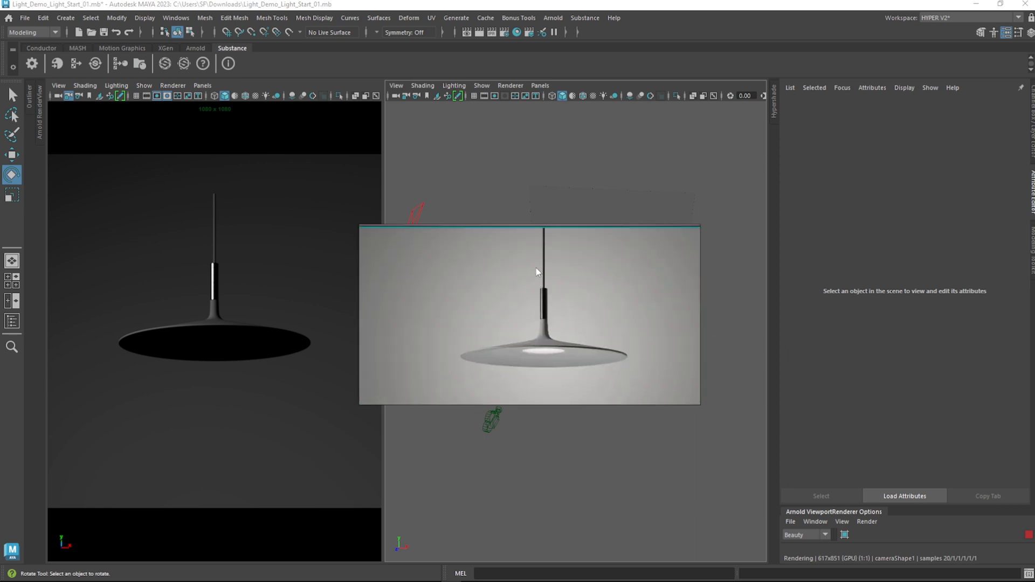
scroll(620, 312, "down", 3)
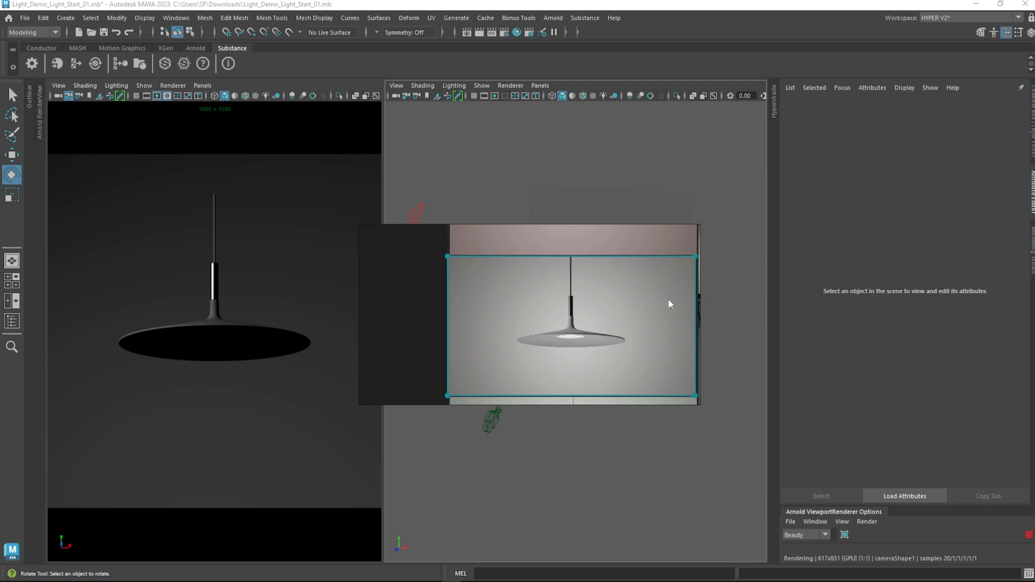
left_click_drag(609, 257, 619, 493)
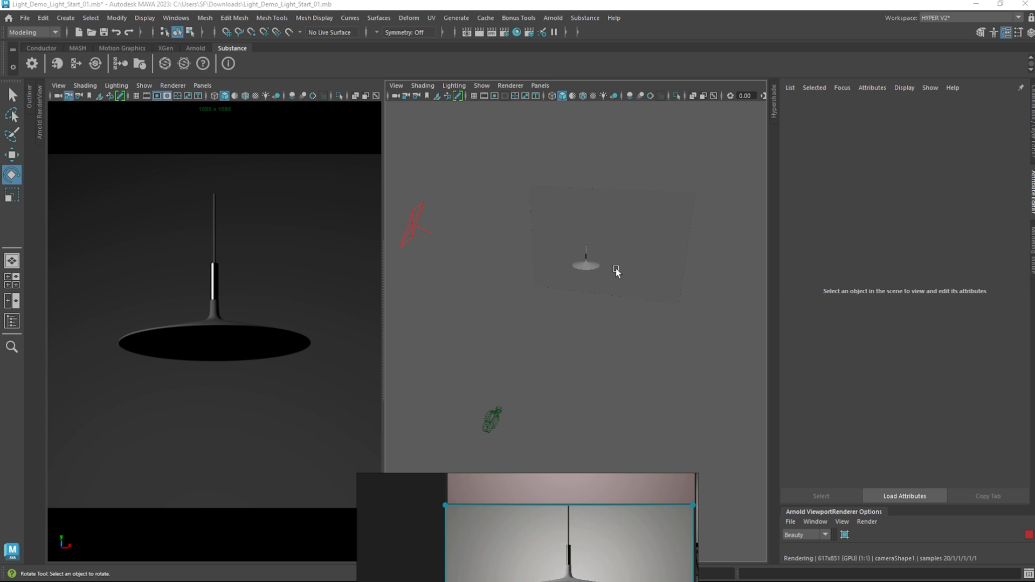
Group the area light, and rotate a duplicate of the group to about 140.8 degrees around Y
left_click_drag(616, 268, 521, 150, "alt")
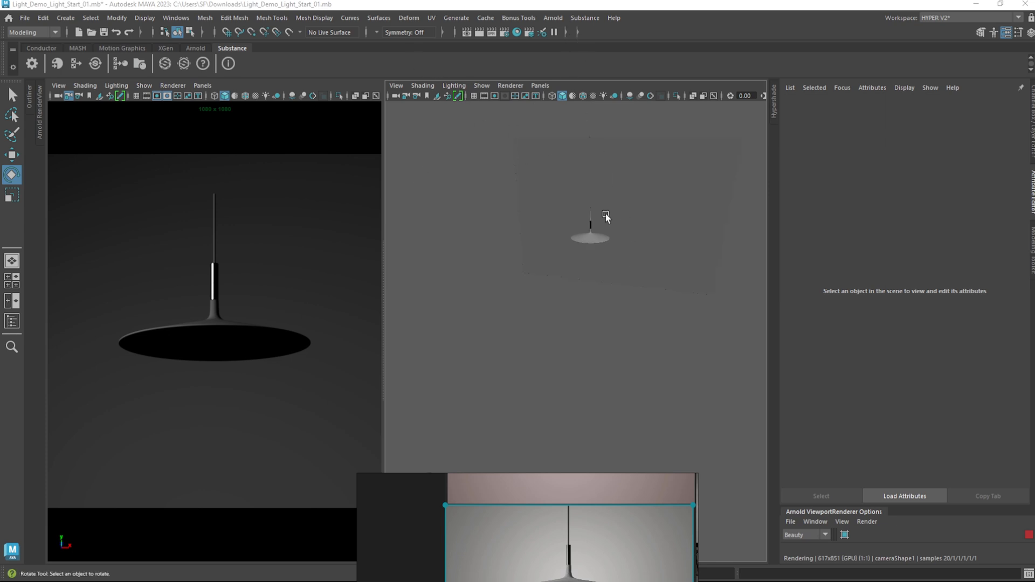
left_click(473, 243)
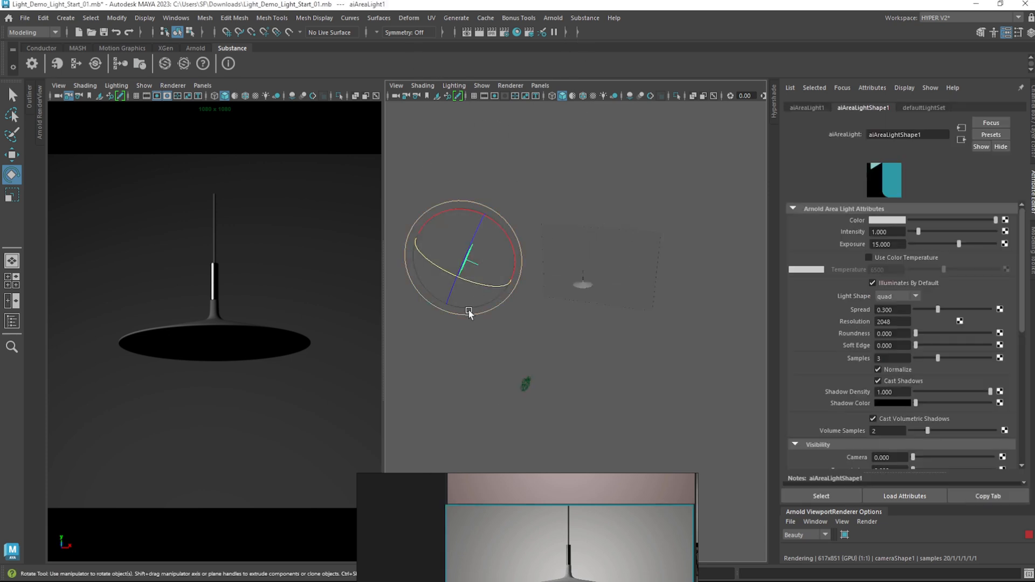
key("w")
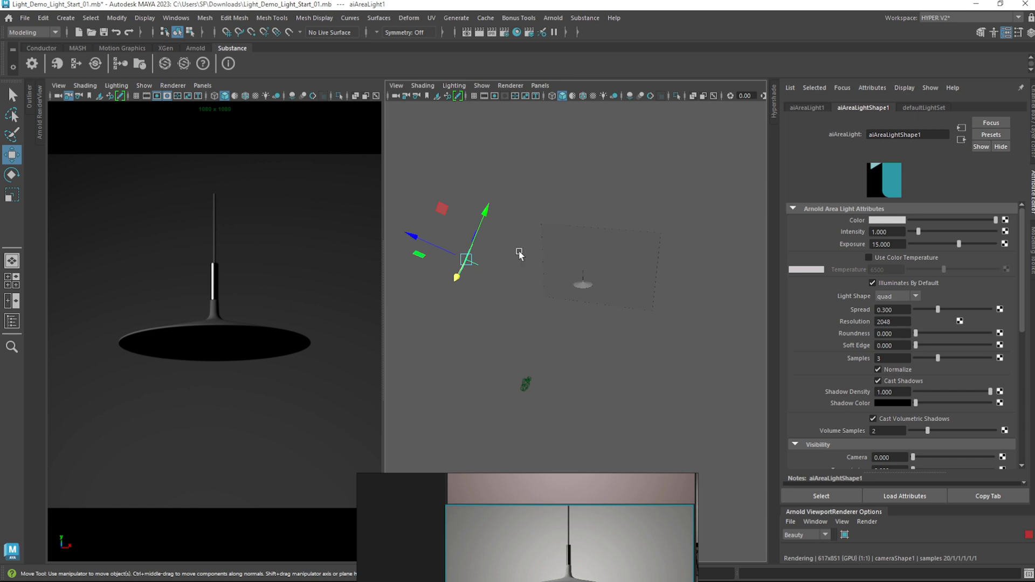
key("ctrl+g")
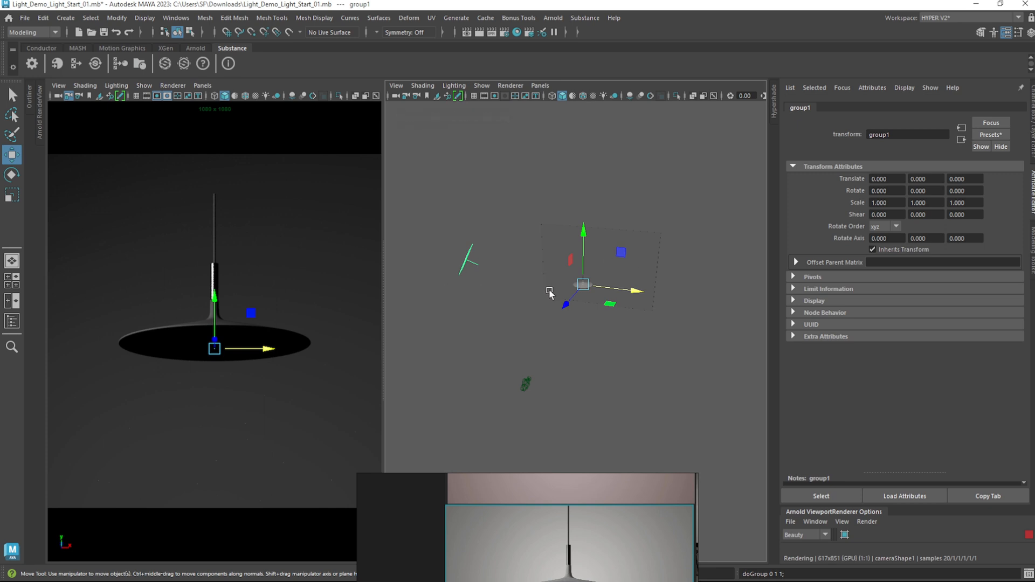
key("ctrl+g")
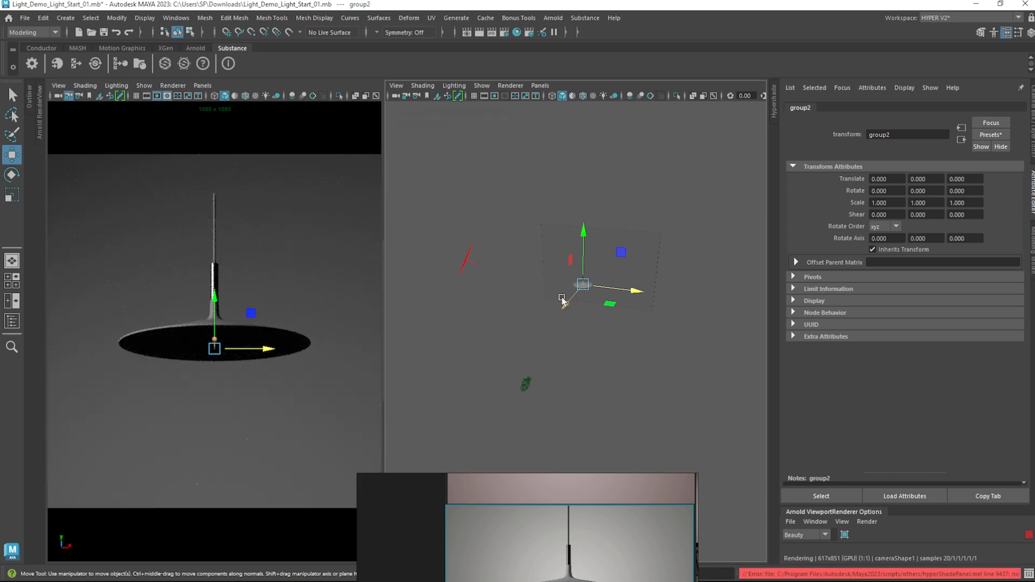
key("e")
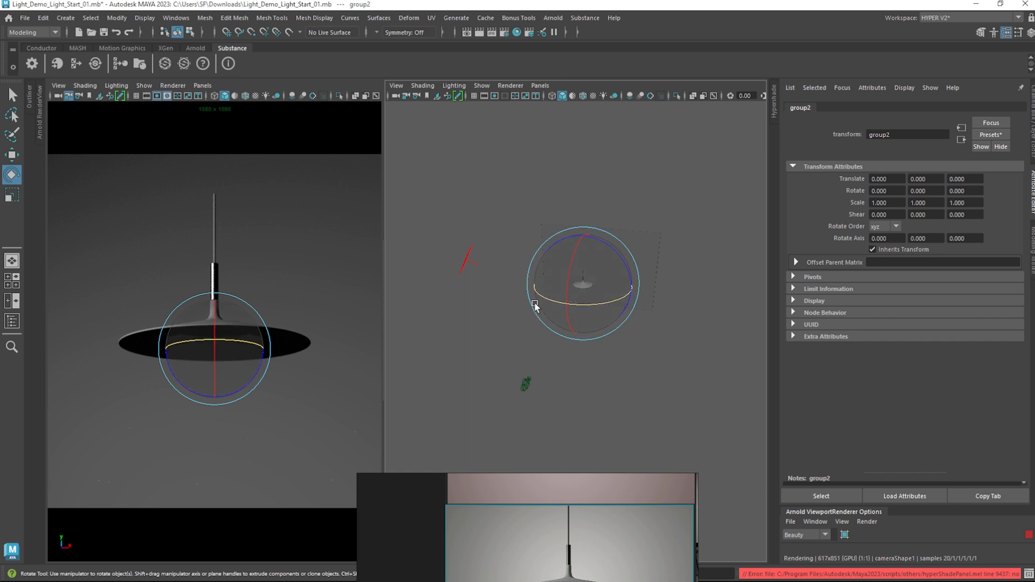
left_click_drag(538, 300, 557, 142)
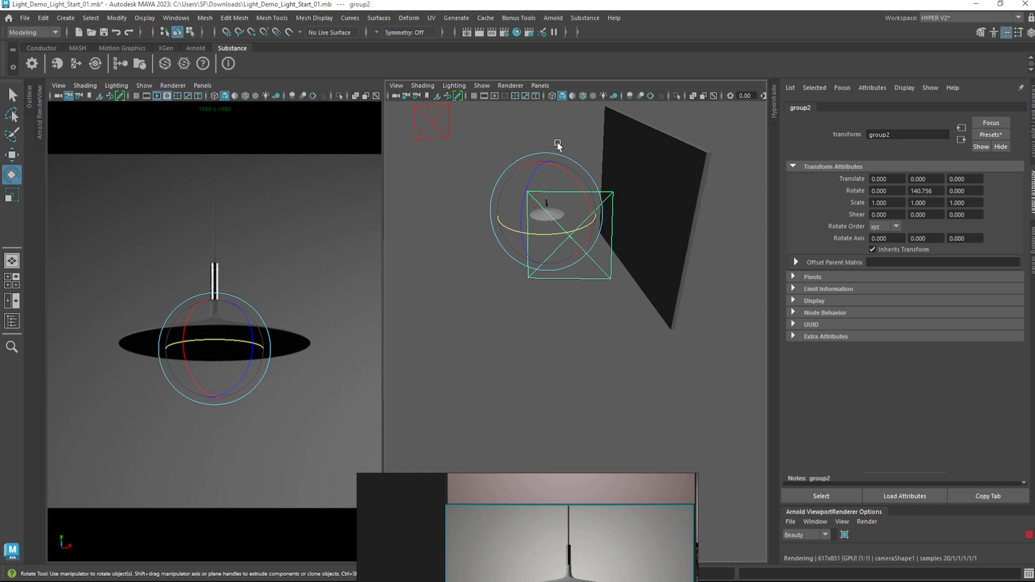
Reset the Rotate tool to its default settings and select the duplicated area light
double_click(11, 177)
left_click(219, 145)
left_click(304, 114)
left_click(304, 114)
left_click(614, 276)
left_click_drag(561, 221, 592, 218, "alt")
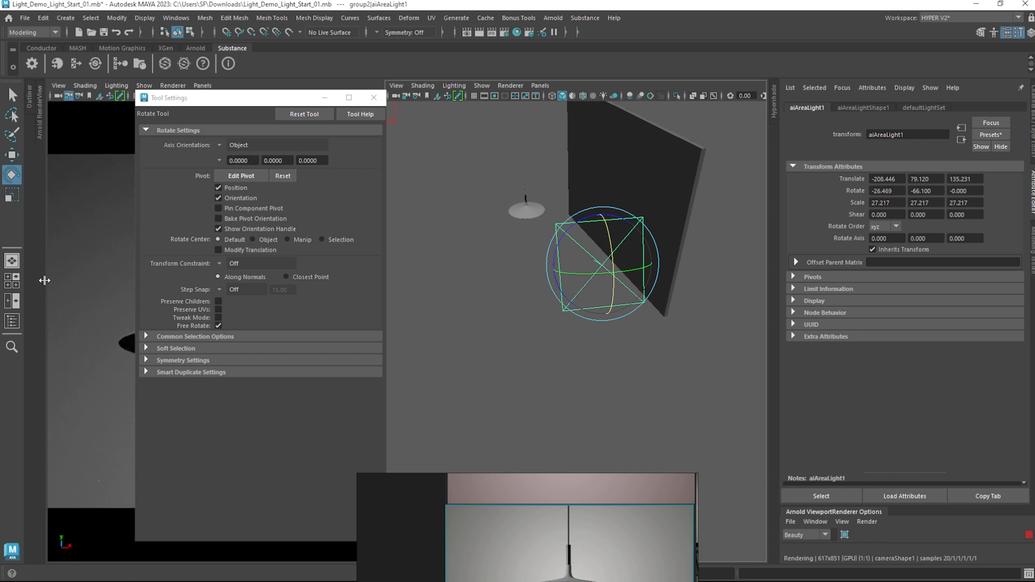
Show the Outliner and select the duplicated light group, group2
left_click(12, 321)
left_click(67, 248)
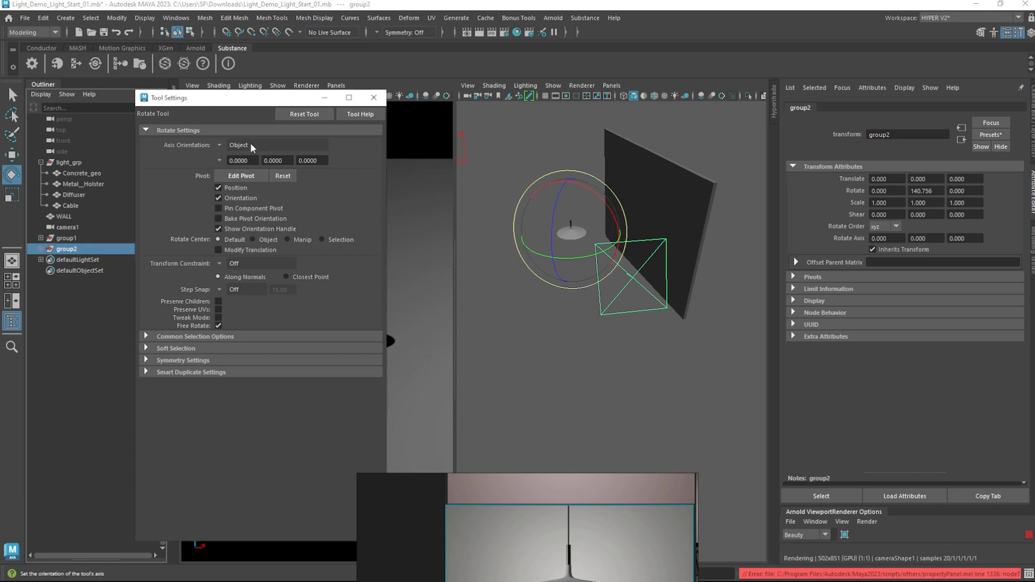
left_click_drag(630, 191, 620, 199, "alt")
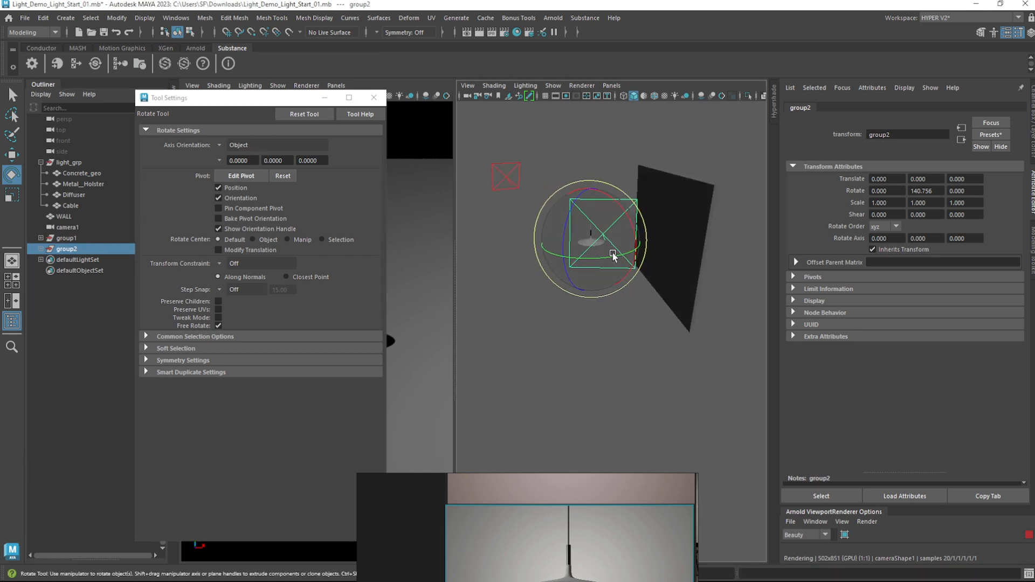
left_click_drag(553, 236, 561, 251)
left_click_drag(621, 215, 669, 236)
Look through the duplicated area light in the working viewport and swing it around from its own view
left_click(663, 266)
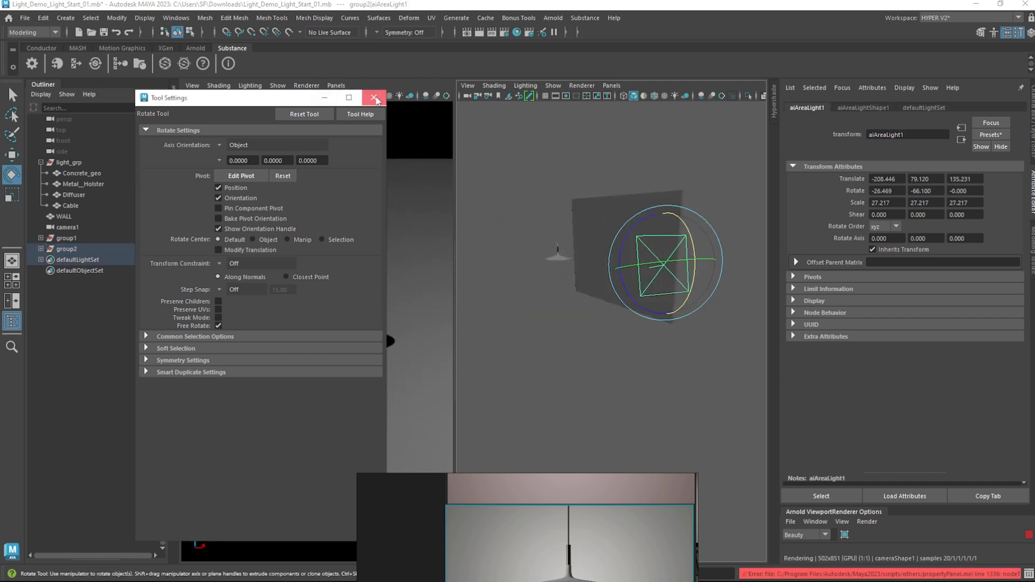
left_click(373, 98)
left_click(611, 85)
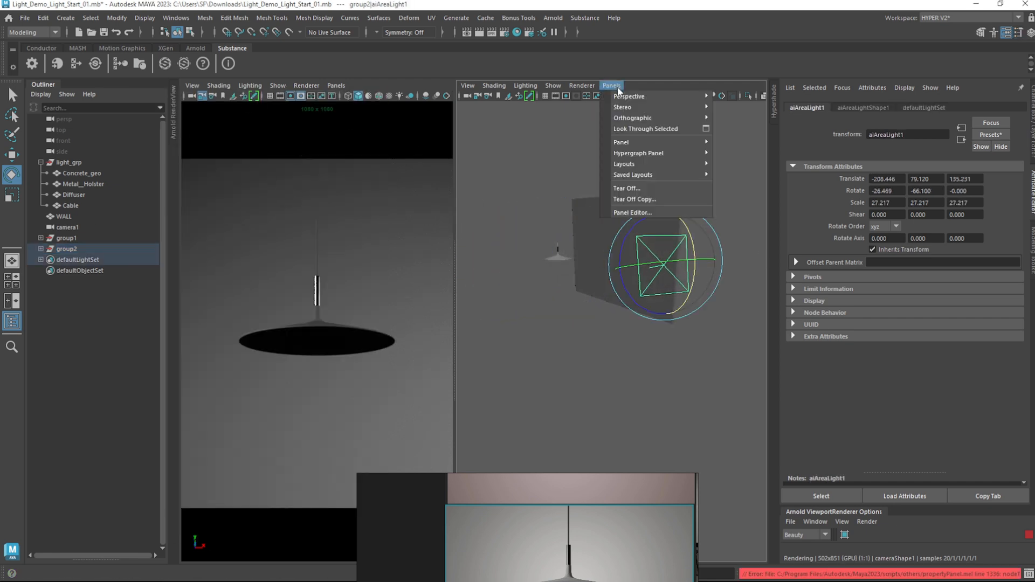
left_click(645, 129)
left_click_drag(670, 324, 609, 312, "alt")
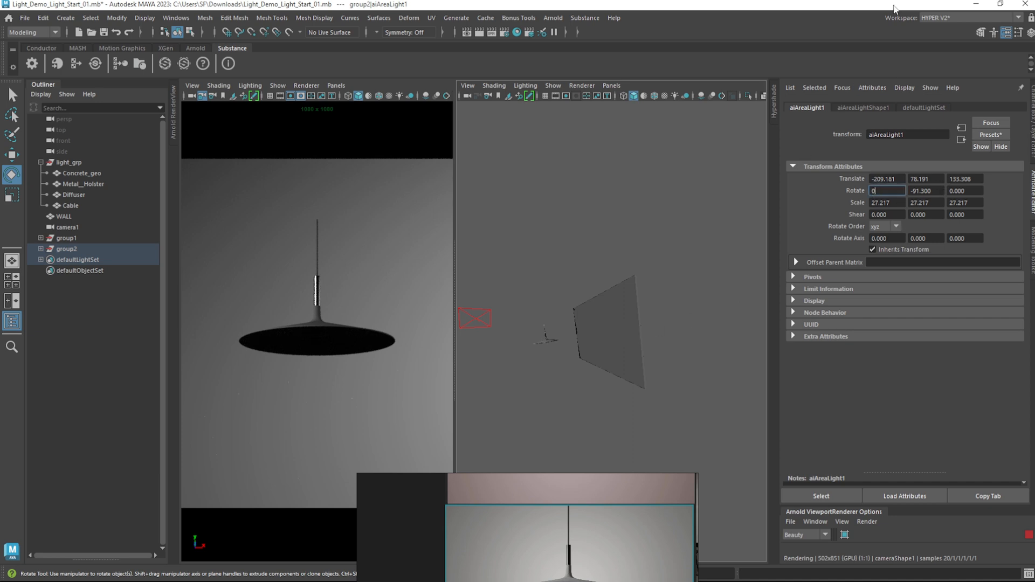
Try setting the duplicated area light's X and Y rotation to 0
key("Return")
left_click(925, 191)
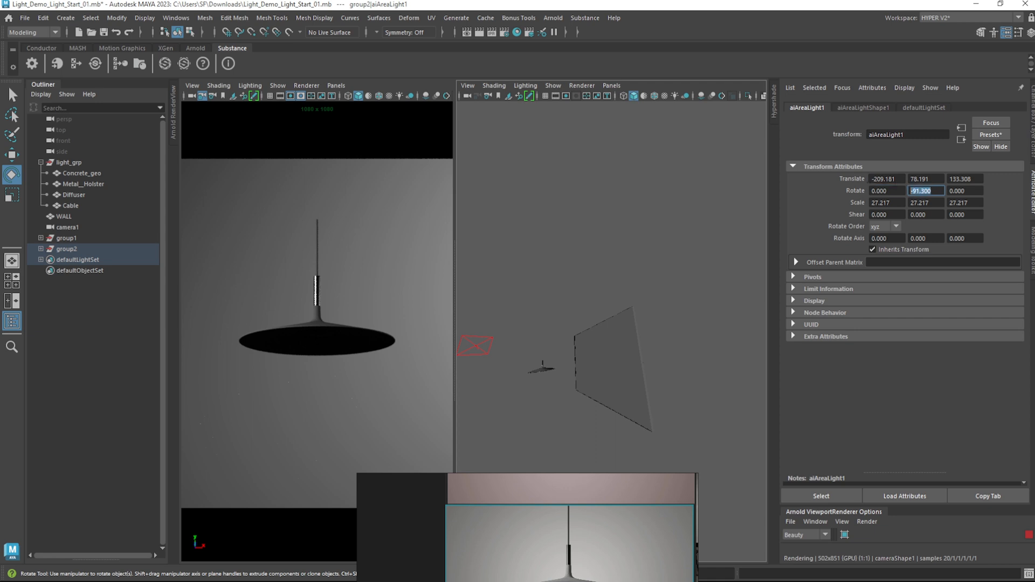
type("0")
key("Return")
Aim the duplicated area light through its own view to about -18, -87.2, 0, placed at about -212.5, 86.7, 69.6
left_click_drag(682, 353, 801, 361, "alt")
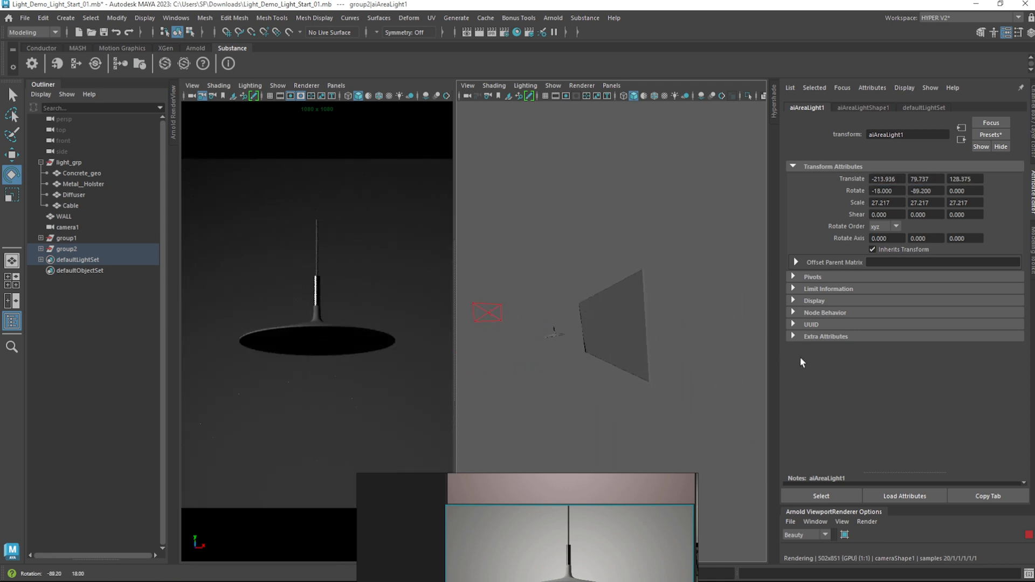
middle_click_drag(687, 305, 691, 304, "alt")
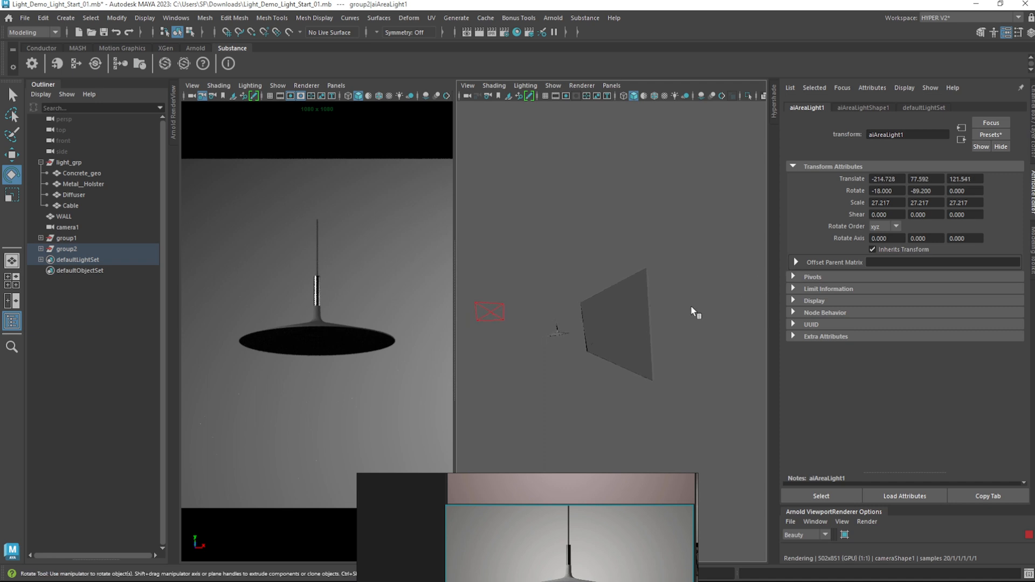
left_click_drag(610, 337, 684, 324, "alt")
middle_click_drag(602, 330, 850, 347, "alt")
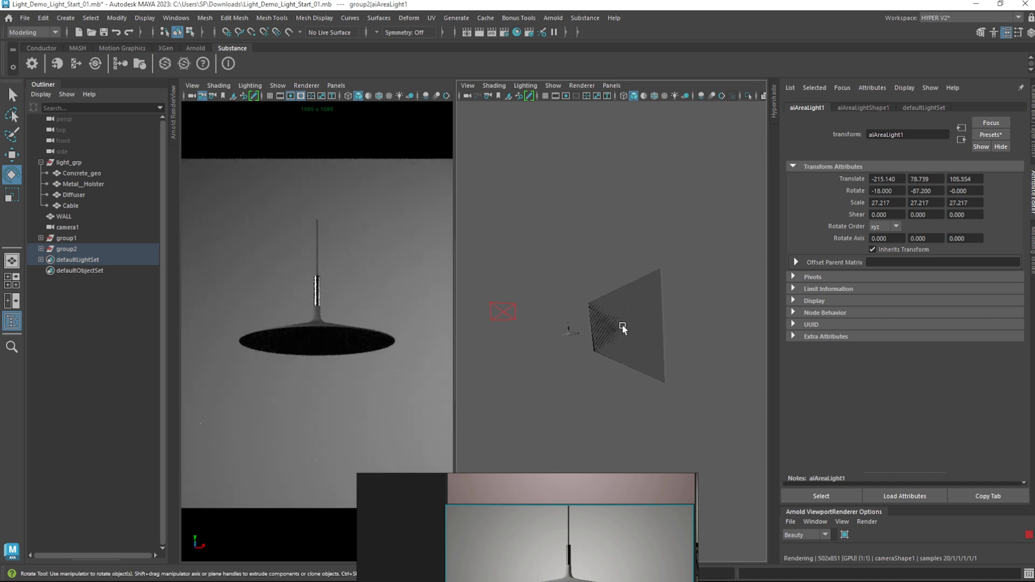
middle_click_drag(626, 328, 802, 350, "alt")
middle_click_drag(540, 323, 654, 331, "alt")
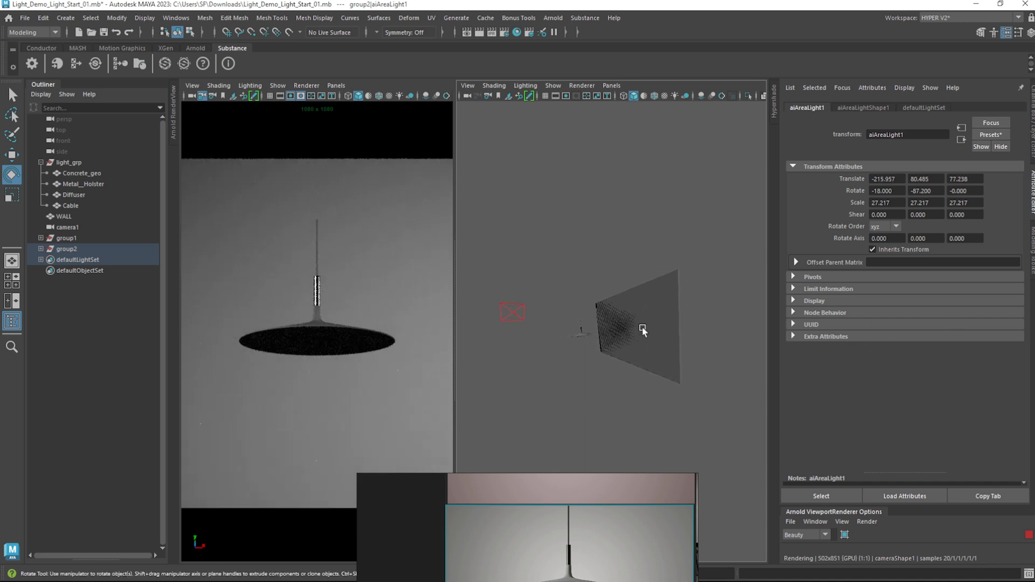
scroll(643, 347, "up", 5)
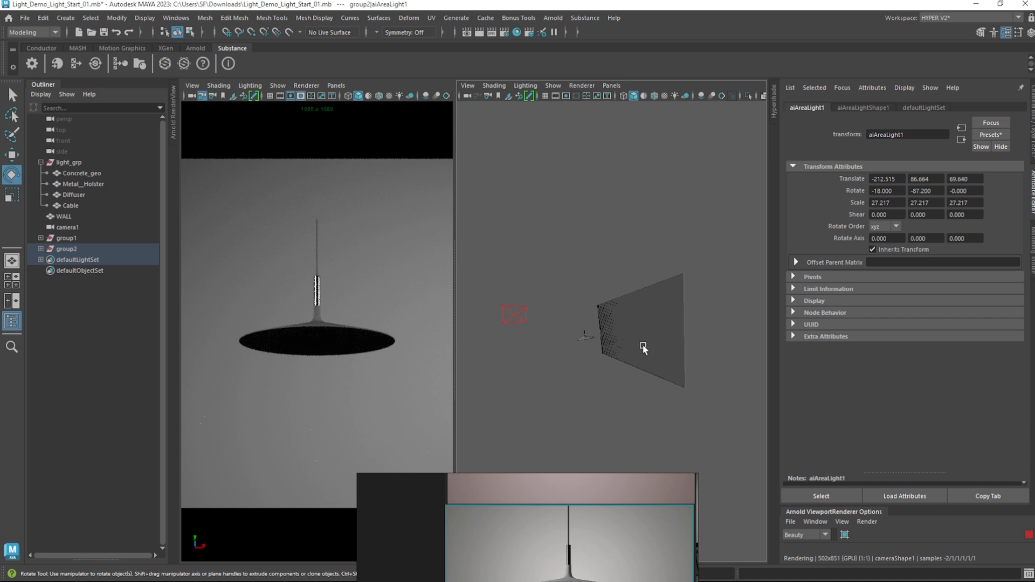
Aim the duplicated area light through its own view to about -11.4, -102.4, 0, placed at about -100.7, 66.2, 110.3
left_click_drag(643, 347, 555, 361, "alt")
scroll(647, 356, "up", 3)
left_click_drag(643, 358, 583, 355, "alt")
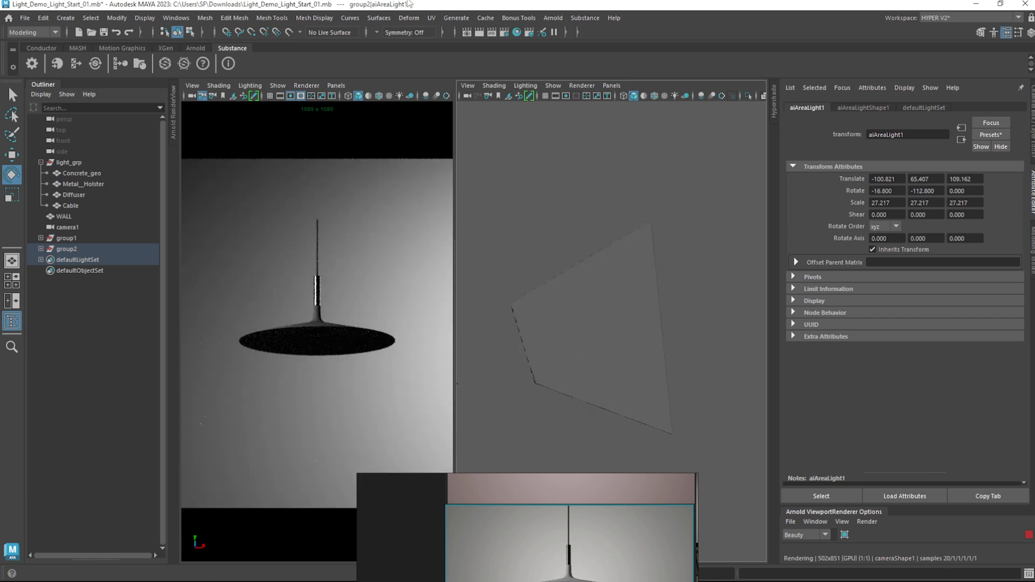
left_click_drag(584, 288, 622, 334, "alt")
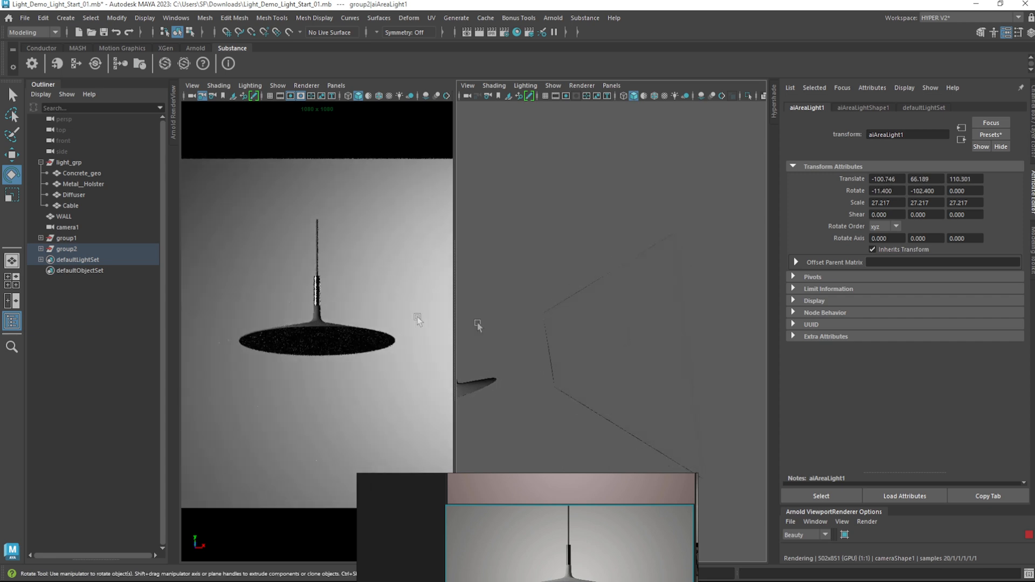
Show the persp camera in the rendered viewport and examine how the light falls on the lamp's metal holder and stem
left_click(336, 85)
mouse_move(428, 96)
left_click(458, 118)
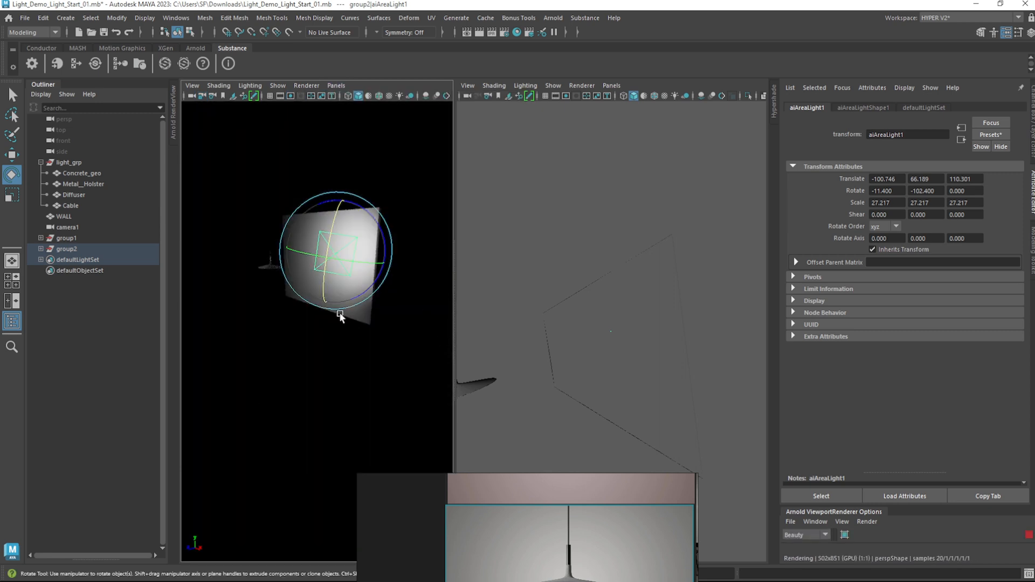
left_click(268, 262)
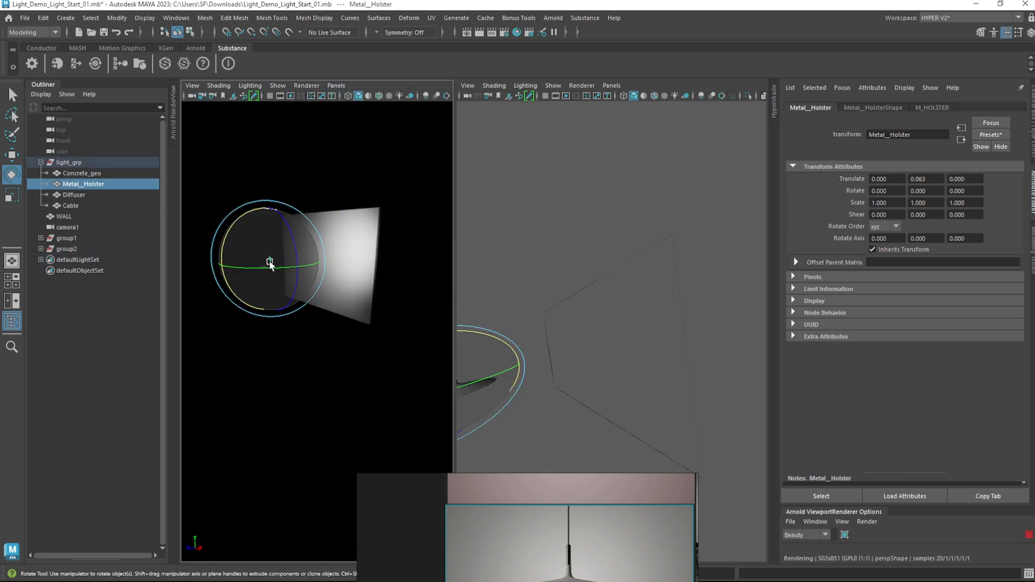
key("f")
scroll(377, 294, "down", 2)
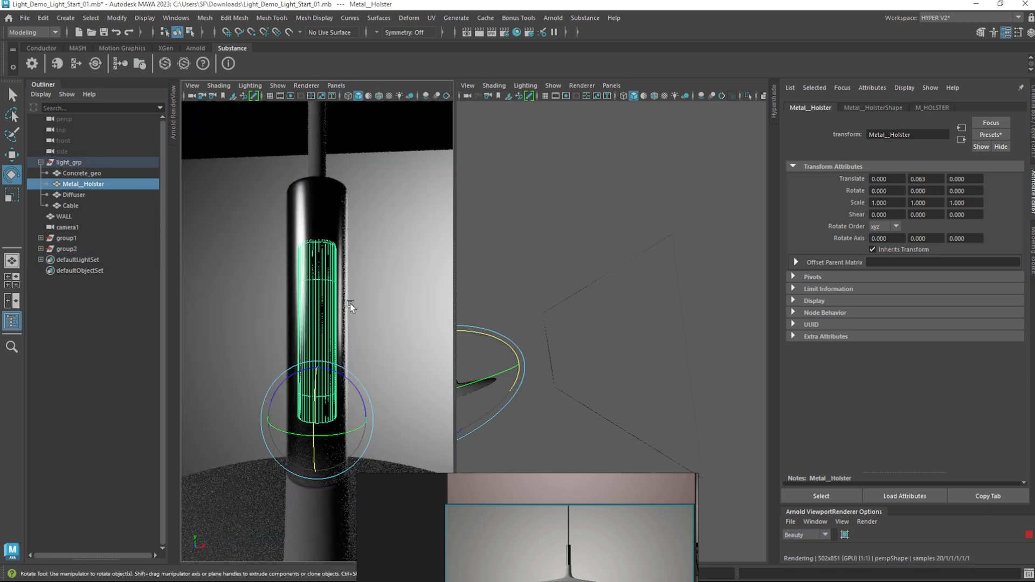
scroll(350, 304, "down", 5)
scroll(363, 308, "up", 3)
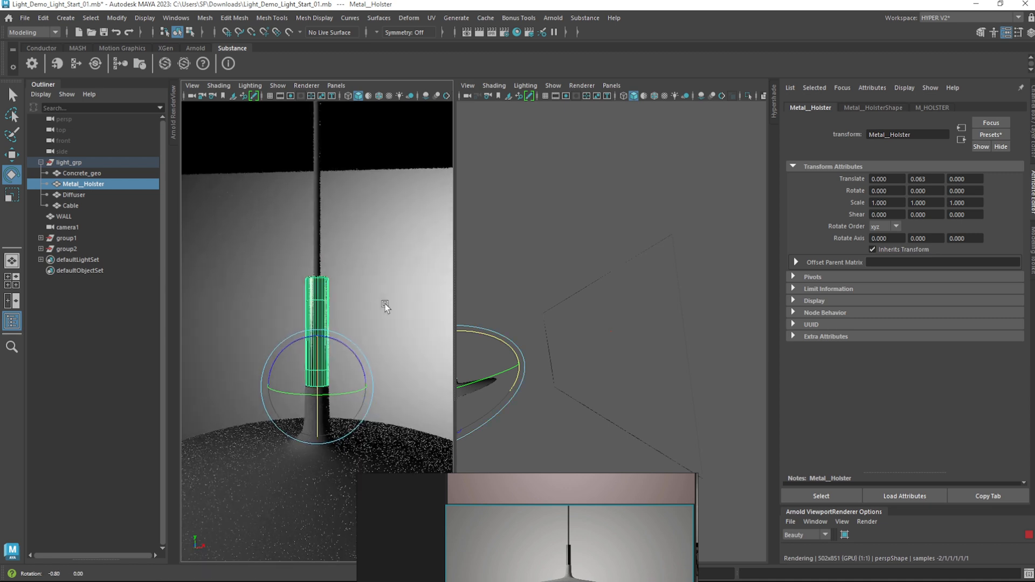
left_click(390, 308)
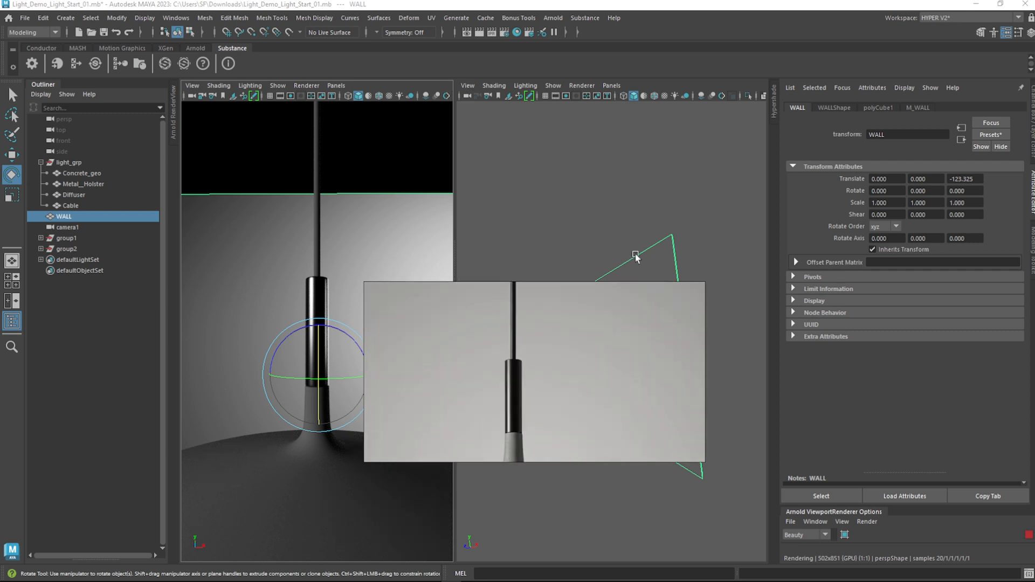
Pull the duplicated area light back to about -153.1, 75.4, 87.9, rotated about -9.6, -111.2, 0, and return the working viewport to persp
left_click_drag(574, 308, 624, 342)
left_click(618, 84)
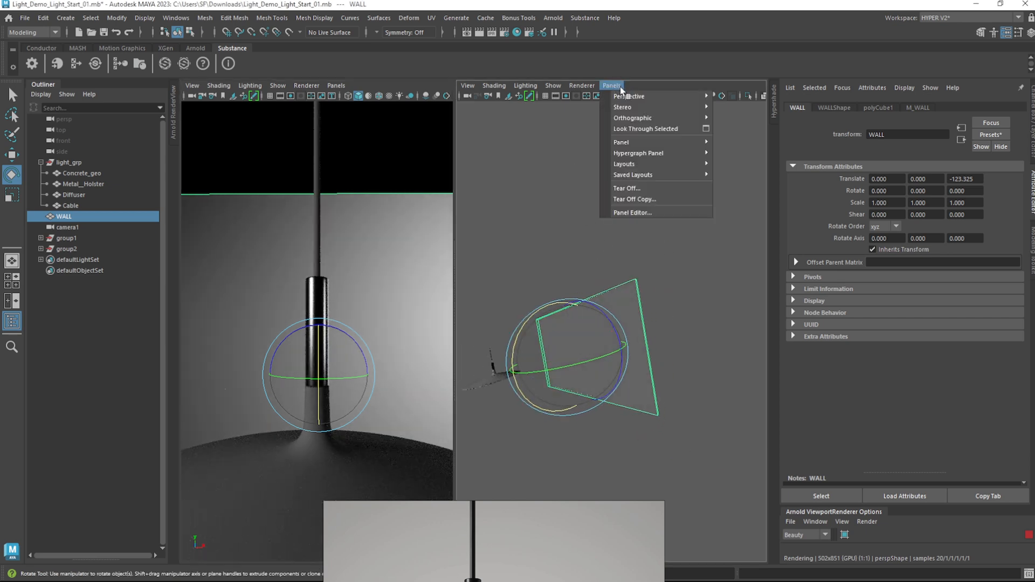
mouse_move(654, 94)
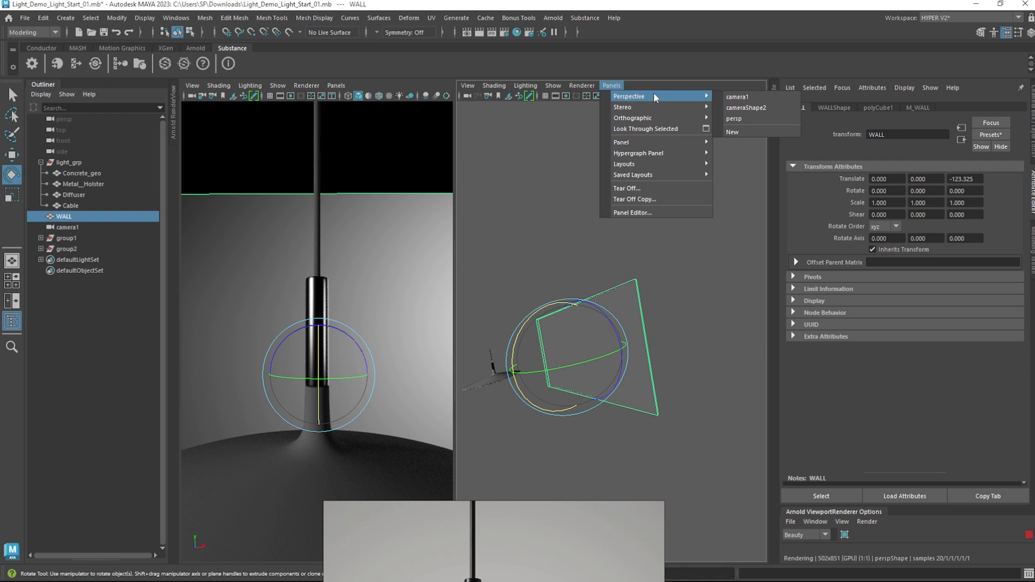
left_click(754, 118)
middle_click_drag(706, 349, 603, 268, "alt")
scroll(602, 267, "down", 5)
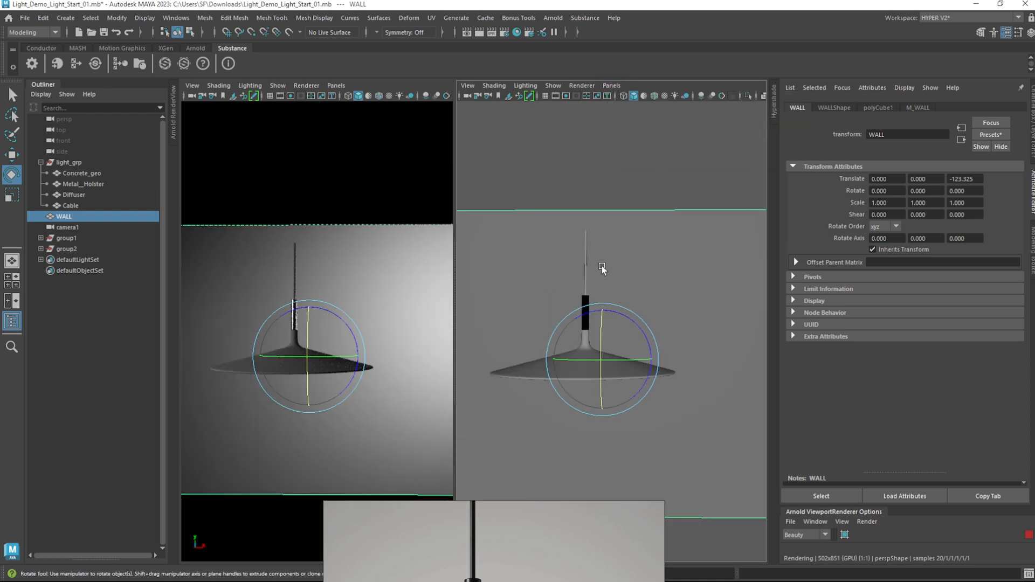
left_click_drag(613, 284, 638, 305, "alt")
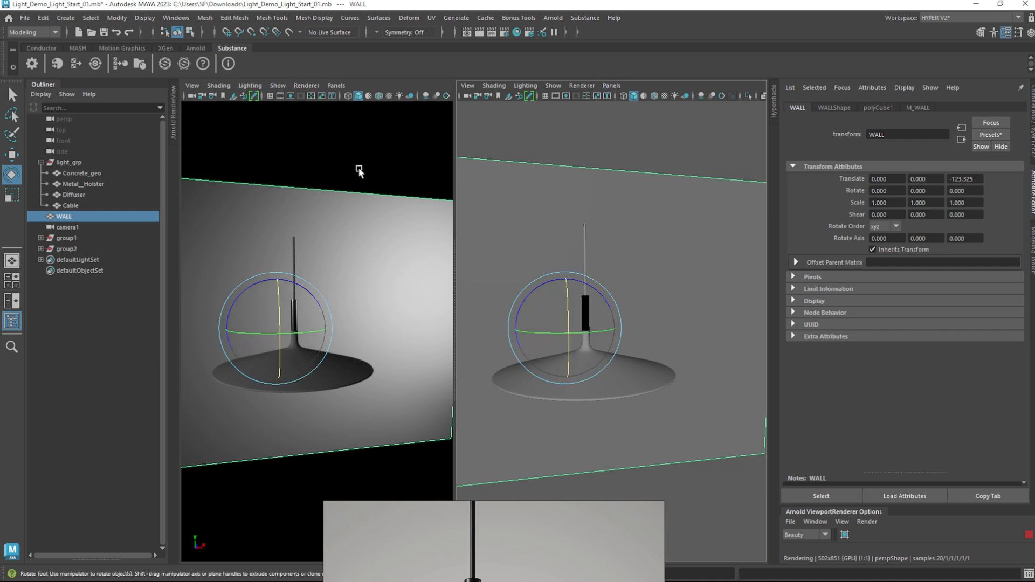
Show the camera1 view in the rendered viewport
left_click(337, 85)
mouse_move(426, 95)
left_click(477, 99)
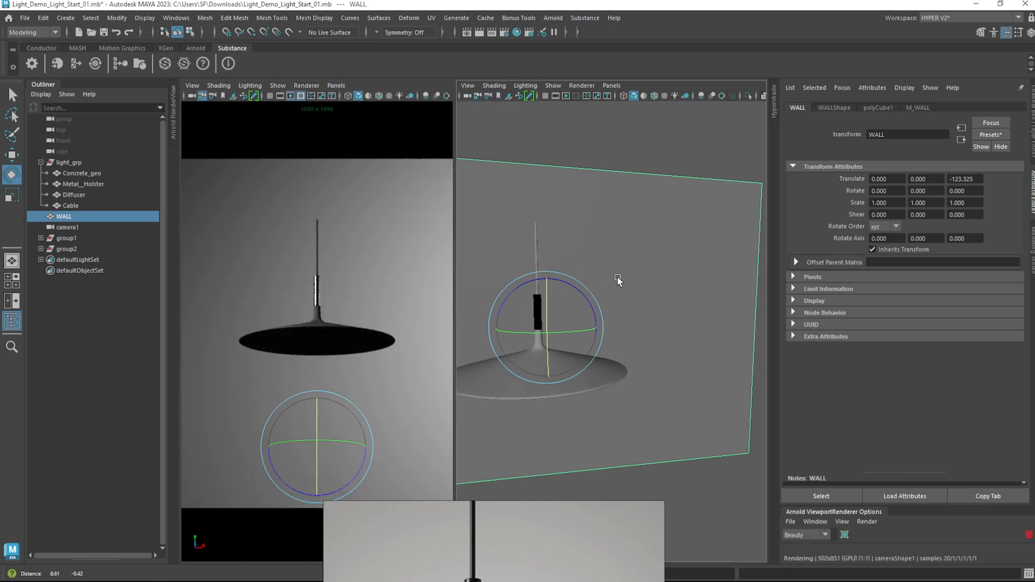
Select the duplicated area light, set its spread to about 0.4, and change its light shape to disk
right_click_drag(670, 280, 595, 284, "alt")
left_click_drag(595, 284, 691, 284, "alt")
left_click(705, 315)
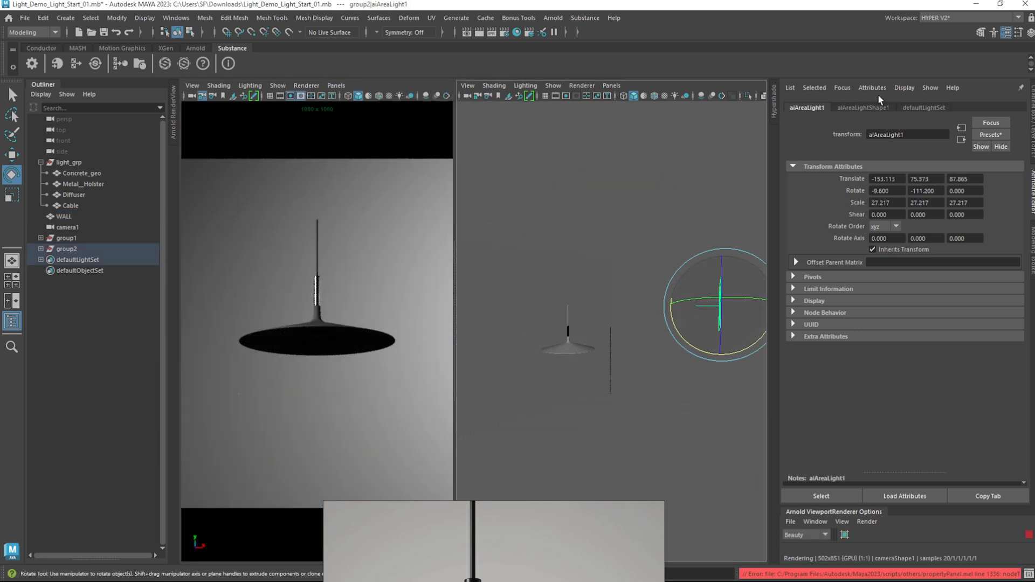
left_click(878, 106)
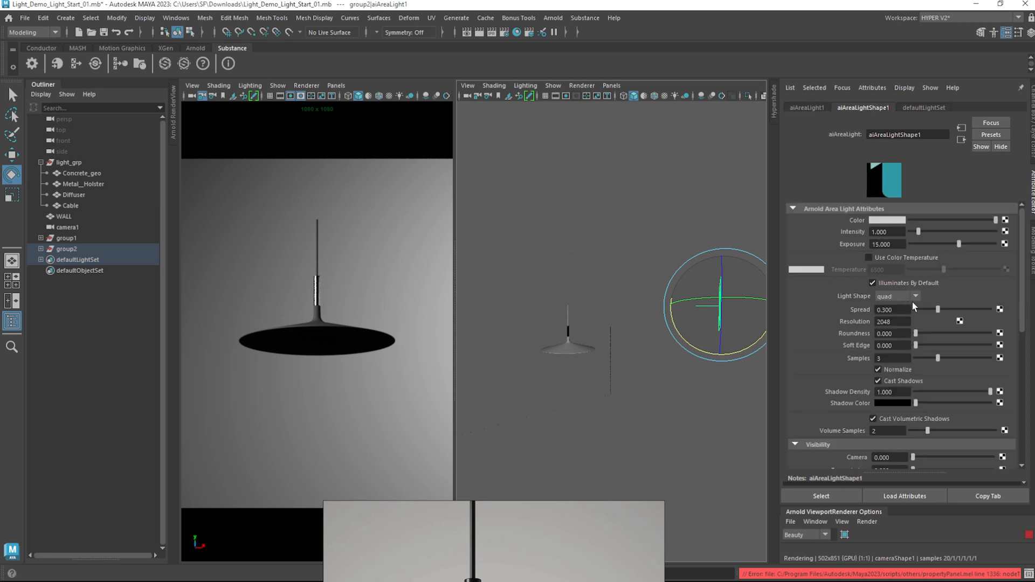
mouse_move(940, 311)
left_mouse_down()
mouse_move(953, 313)
mouse_move(944, 310)
left_mouse_up()
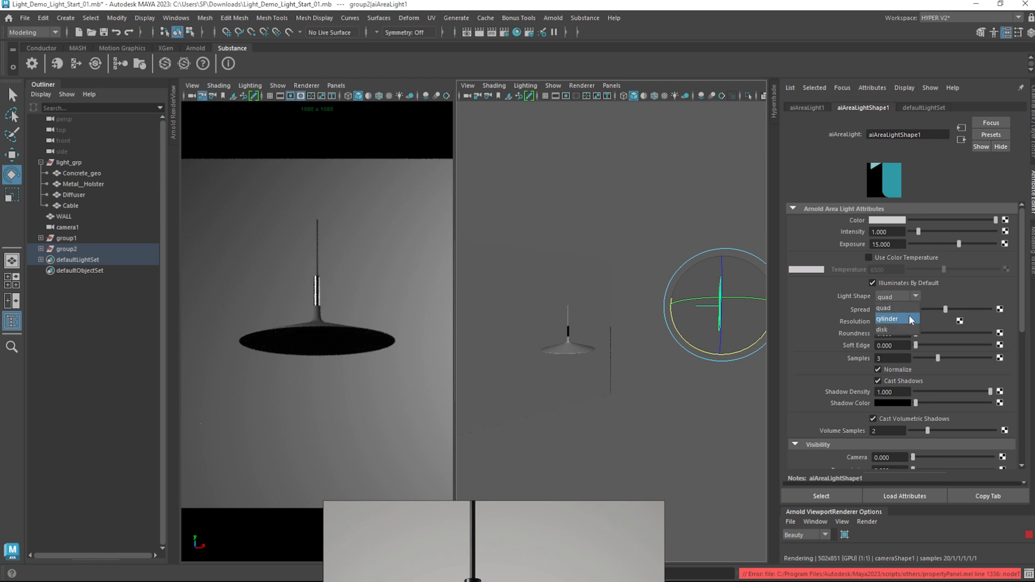
left_click(907, 327)
Scale the disk light down uniformly to about half its size
left_click_drag(730, 354, 584, 332, "alt")
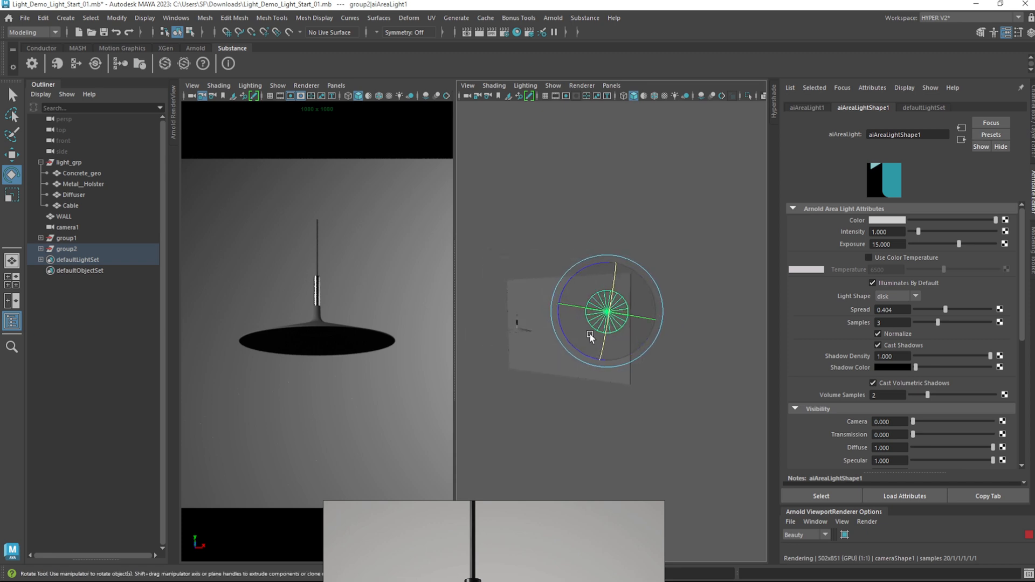
right_click_drag(584, 333, 622, 299, "alt")
left_click_drag(623, 299, 622, 299)
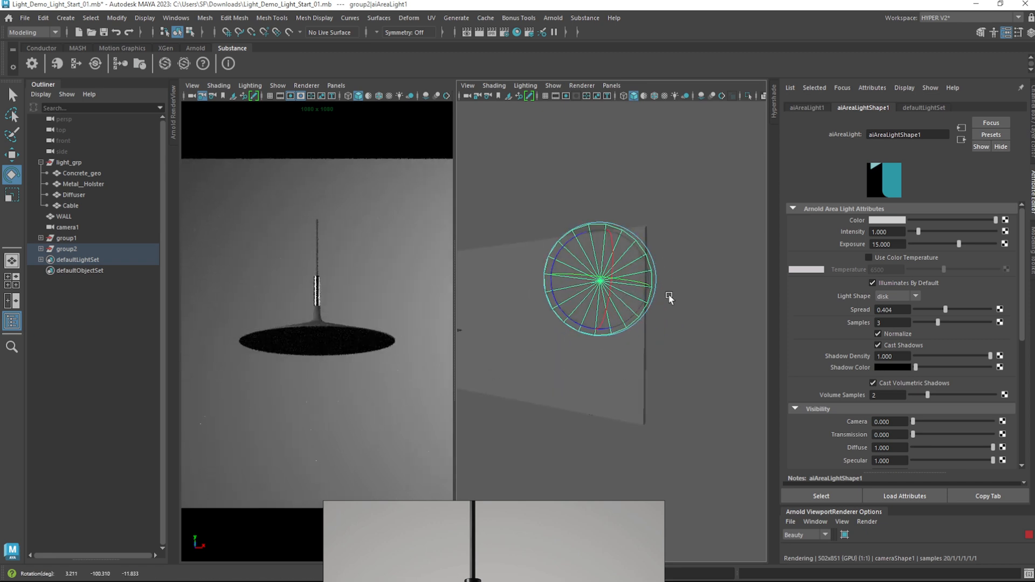
key("r")
left_click_drag(601, 280, 510, 294)
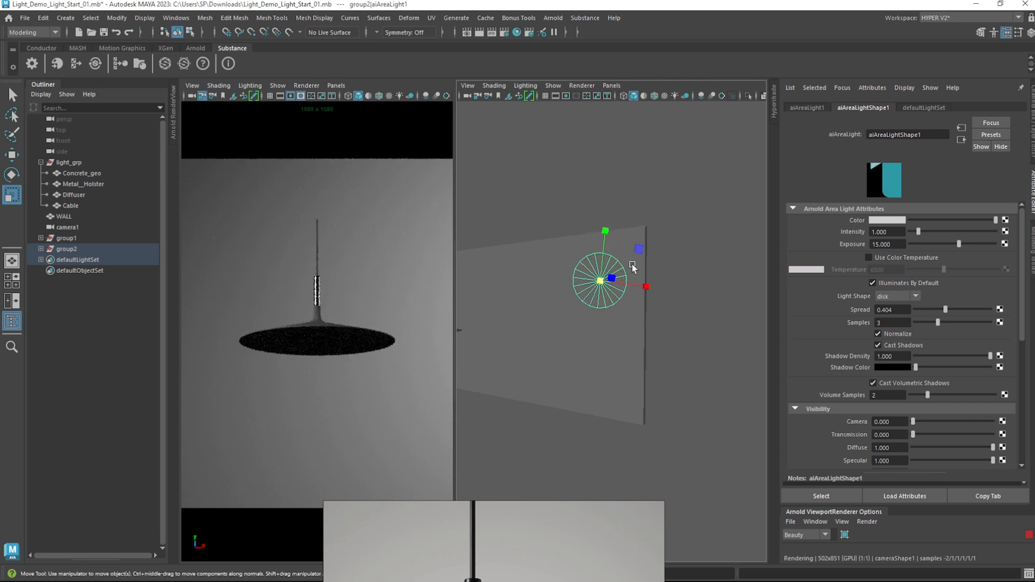
Reduce the disk light's spread to 0 and rotate the light so its spot falls on the wall directly behind the lamp stem
key("w")
left_click_drag(625, 291, 628, 307, "alt")
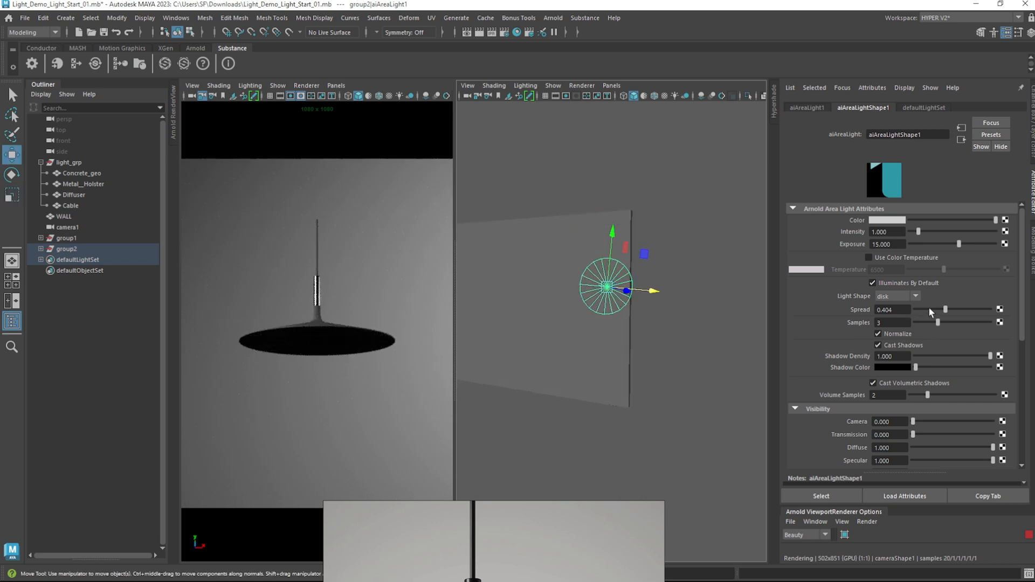
left_click_drag(928, 310, 884, 312)
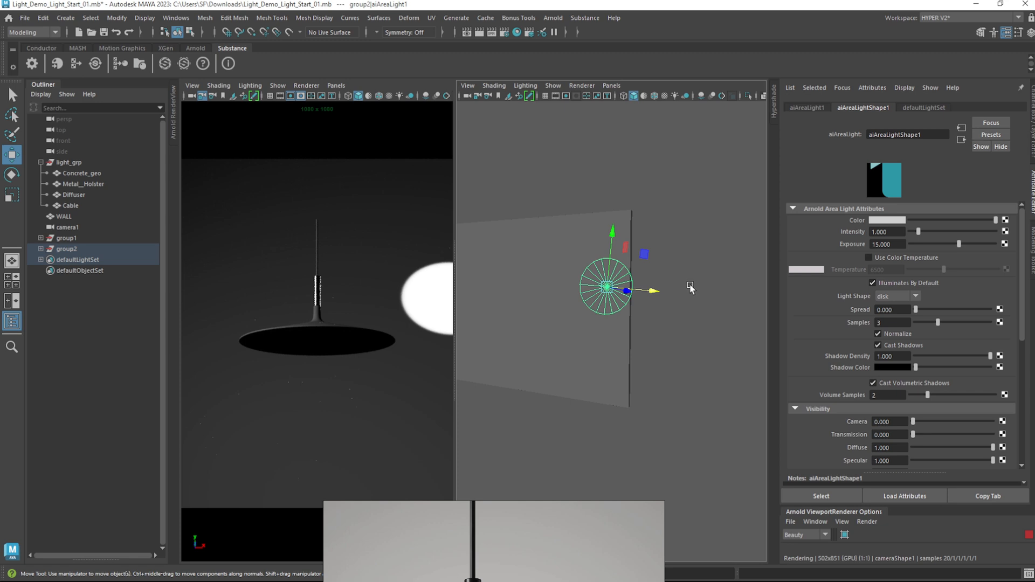
key("e")
left_click_drag(616, 305, 615, 288)
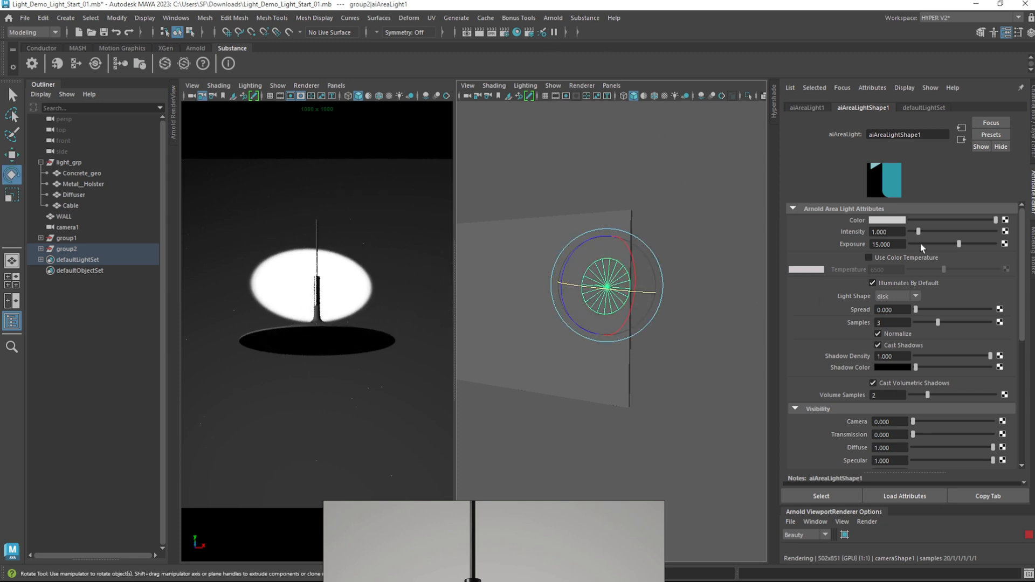
Set the disk light's spread to 0.12 and exposure to 13.61, rotating it to shift the wall glow toward the lamp's right side
left_click_drag(905, 307, 912, 310, "ctrl")
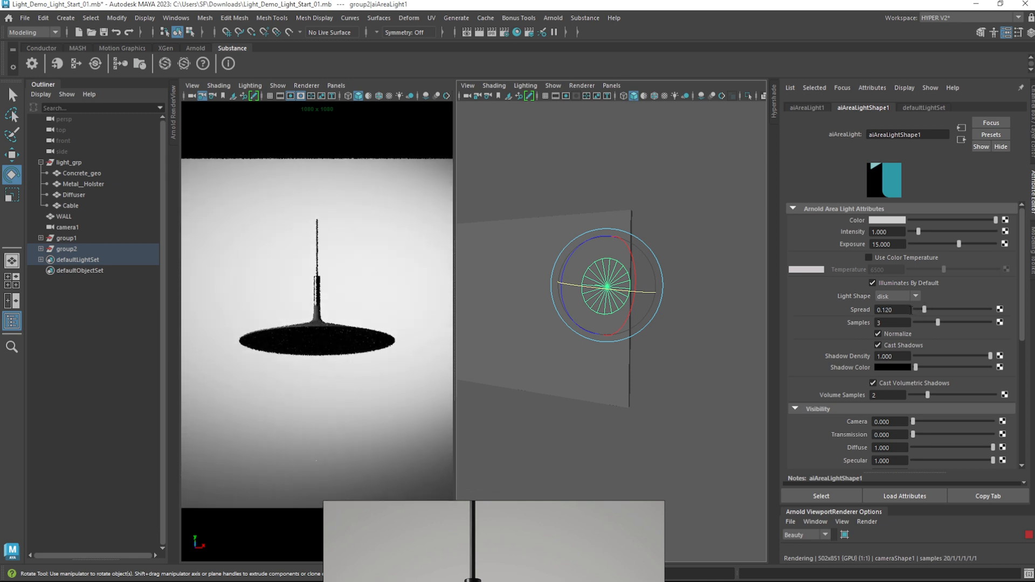
left_click_drag(851, 251, 822, 274, "ctrl")
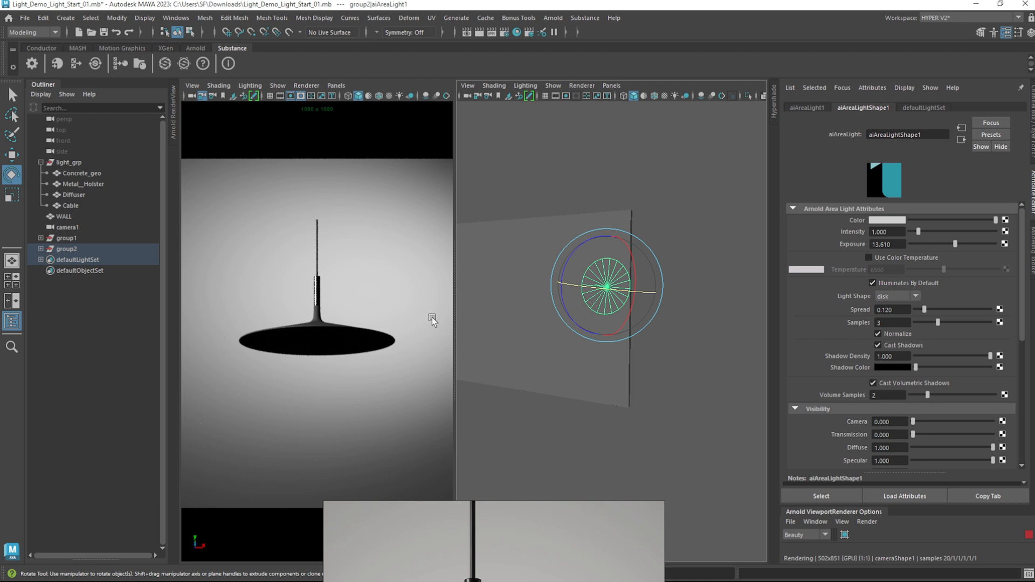
left_click_drag(643, 273, 602, 287)
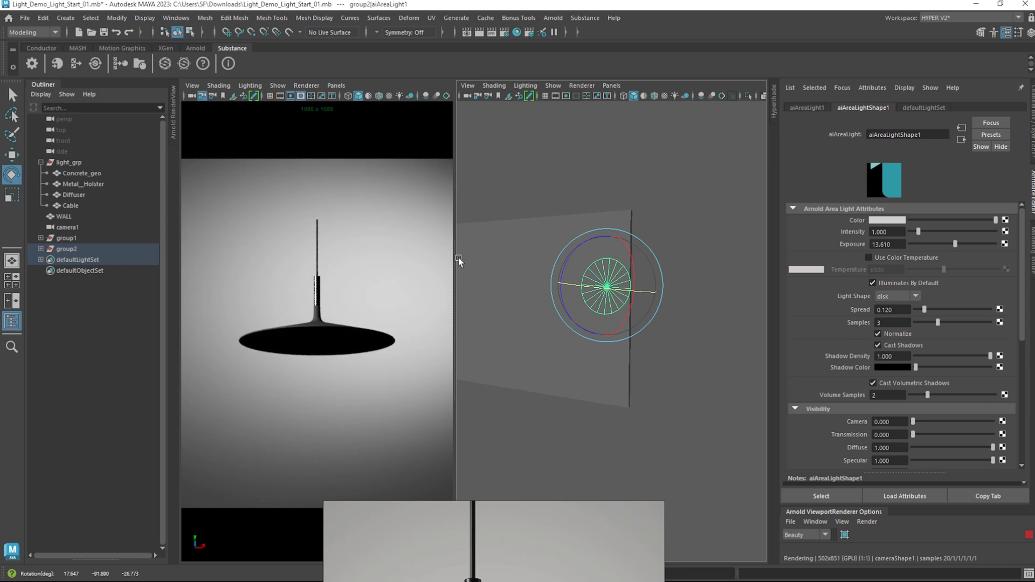
Set the disk light's exposure to 12.99 and rotate it to re-aim the wall glow, judging it in a widened rendered viewport
left_click_drag(453, 261, 576, 273)
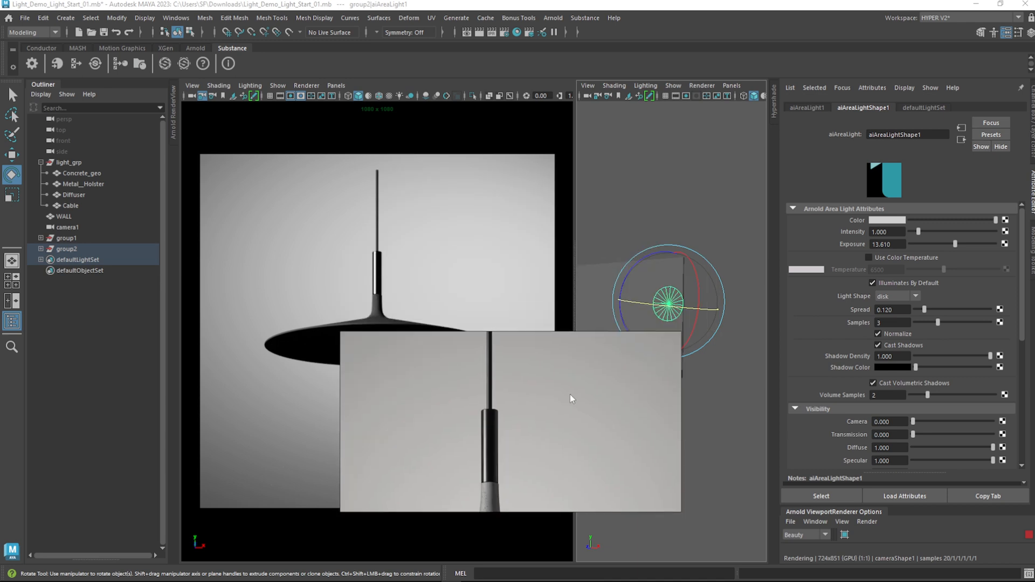
left_click_drag(895, 244, 861, 249, "ctrl")
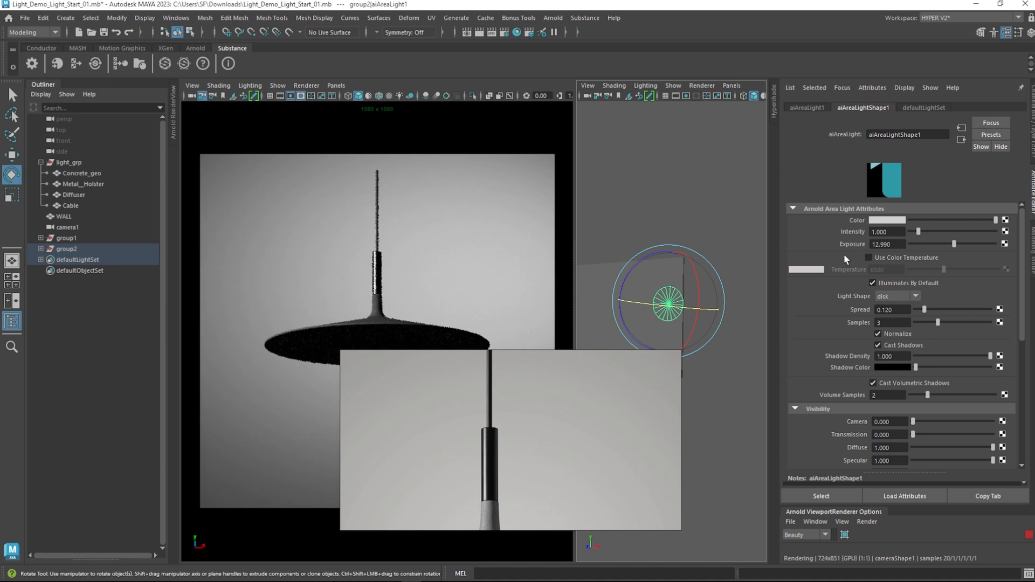
left_click_drag(668, 306, 695, 276)
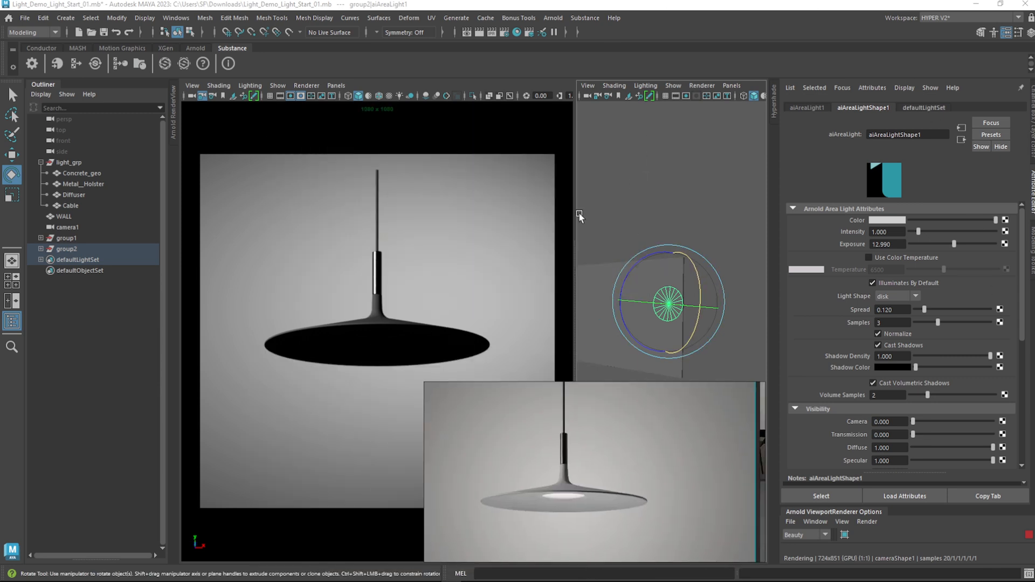
Turn the Diffuser mesh under the lampshade into an Arnold mesh light
left_click(384, 346)
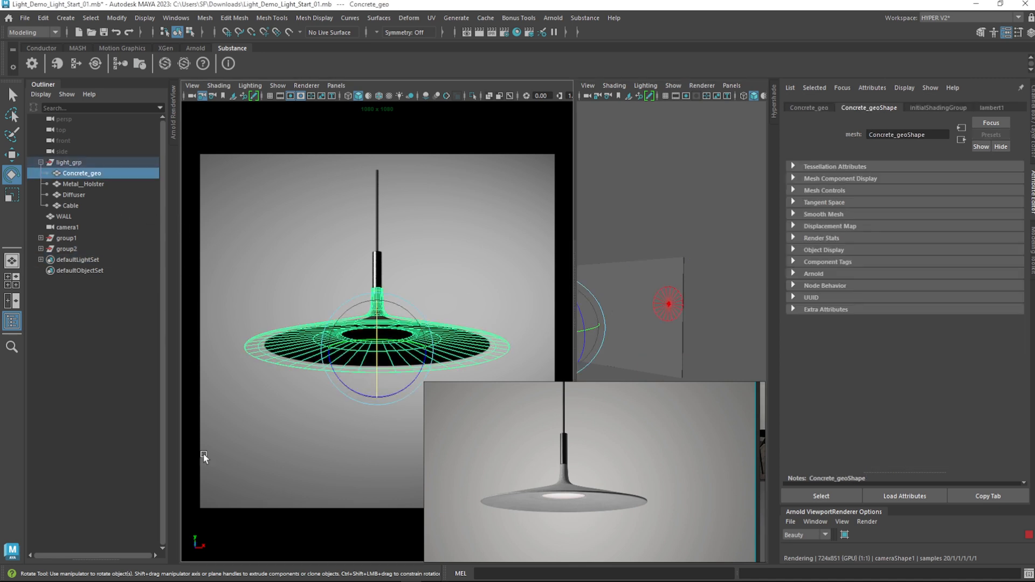
left_click(74, 195)
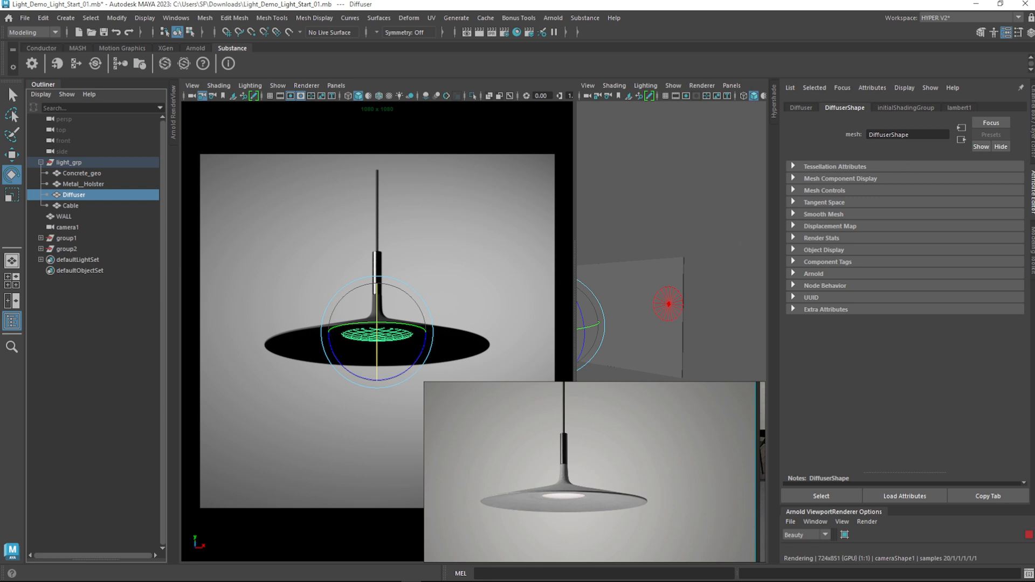
left_click(553, 18)
mouse_move(599, 78)
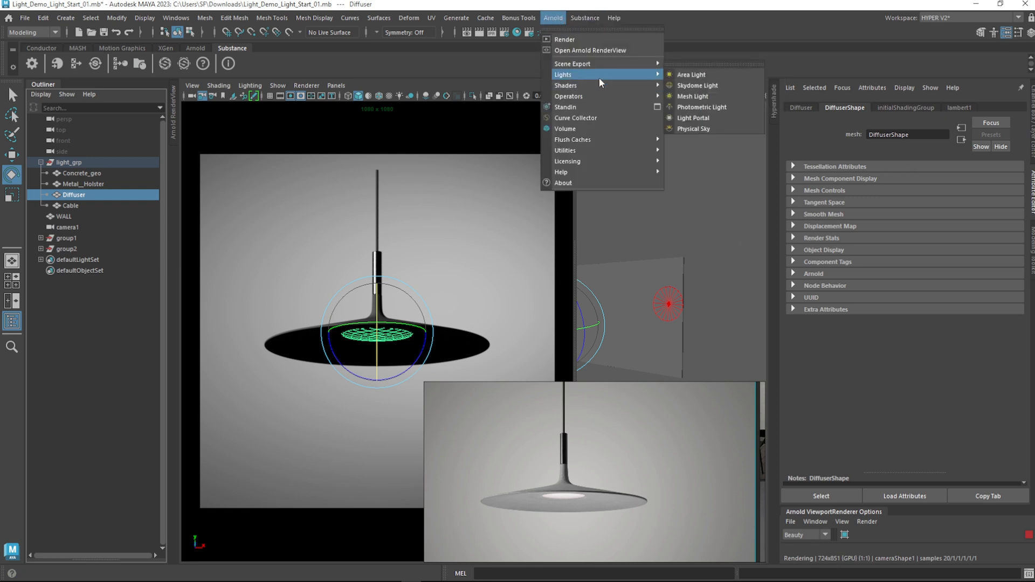
left_click(693, 96)
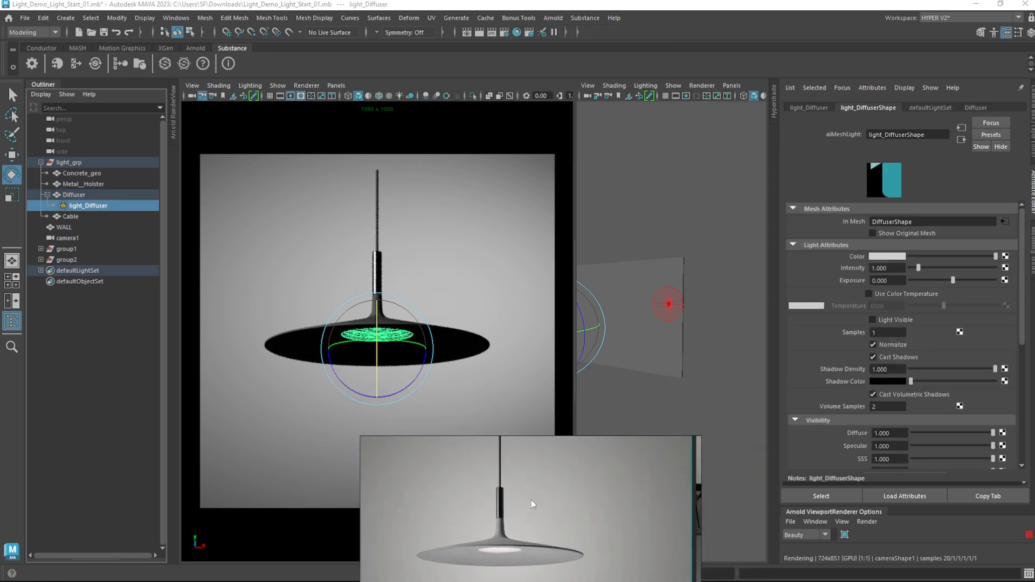
Set the Diffuser mesh light's exposure to 15 and enable Light Visible
left_click(888, 281)
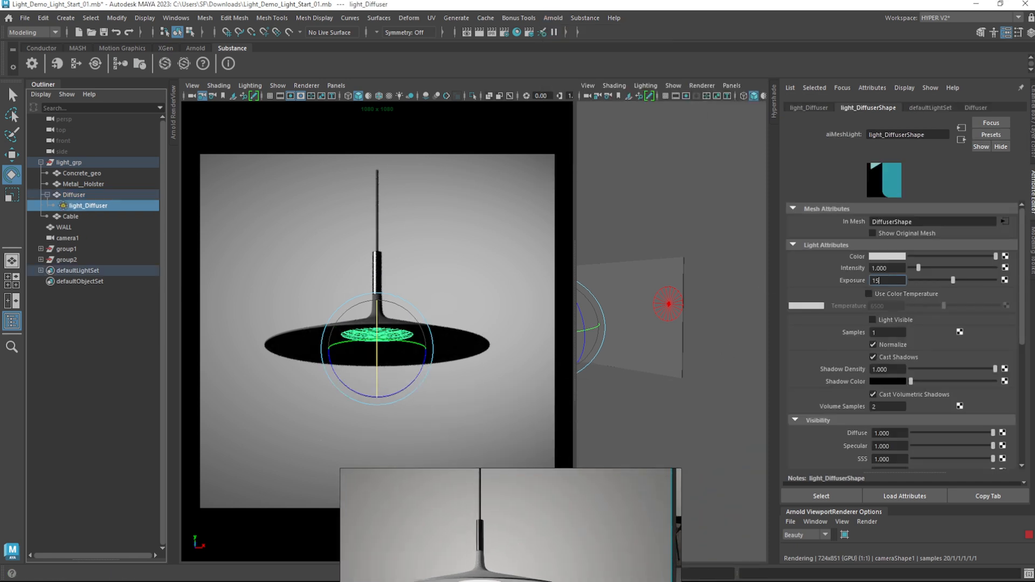
key("Return")
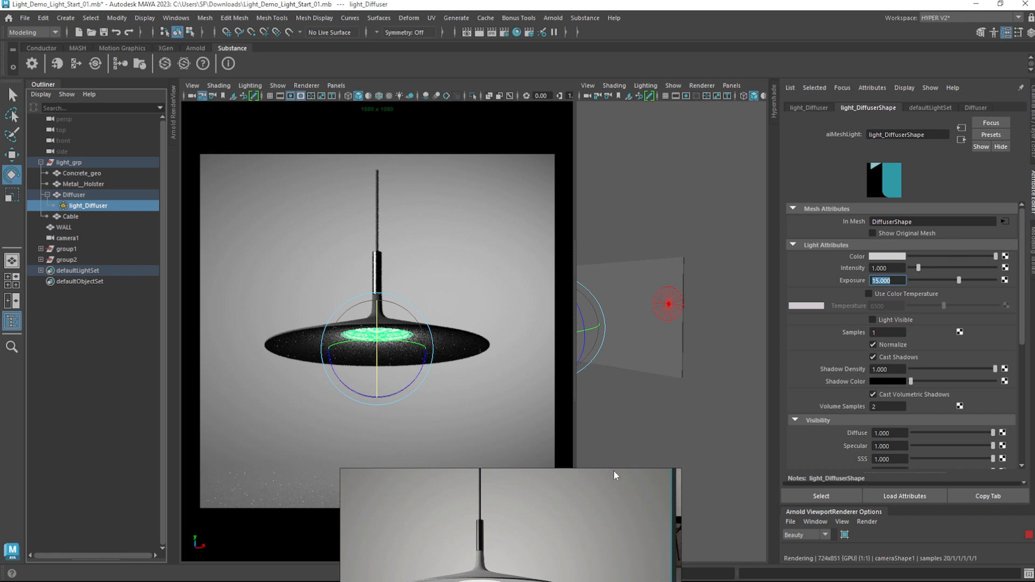
left_click(882, 321)
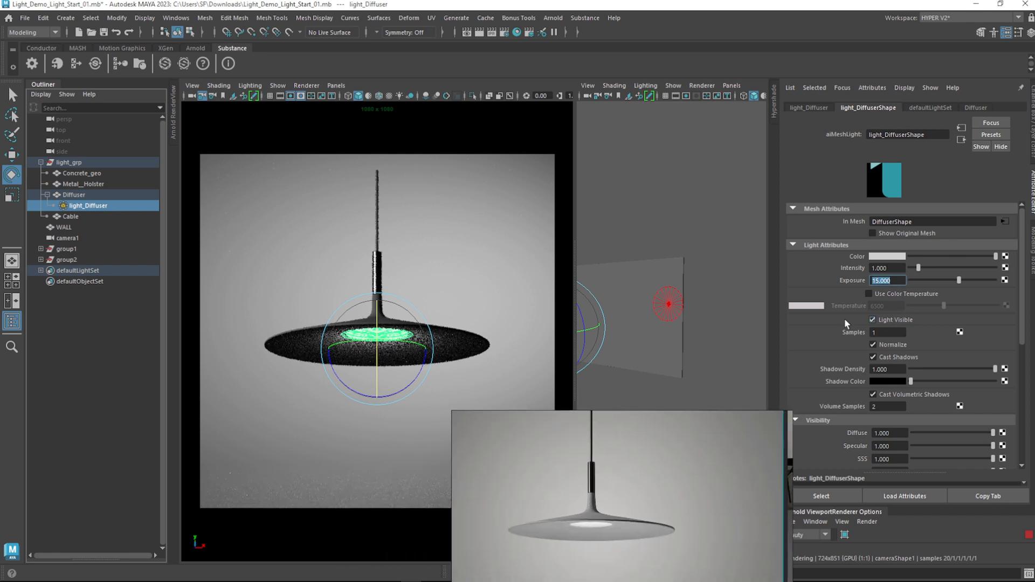
key("Tab")
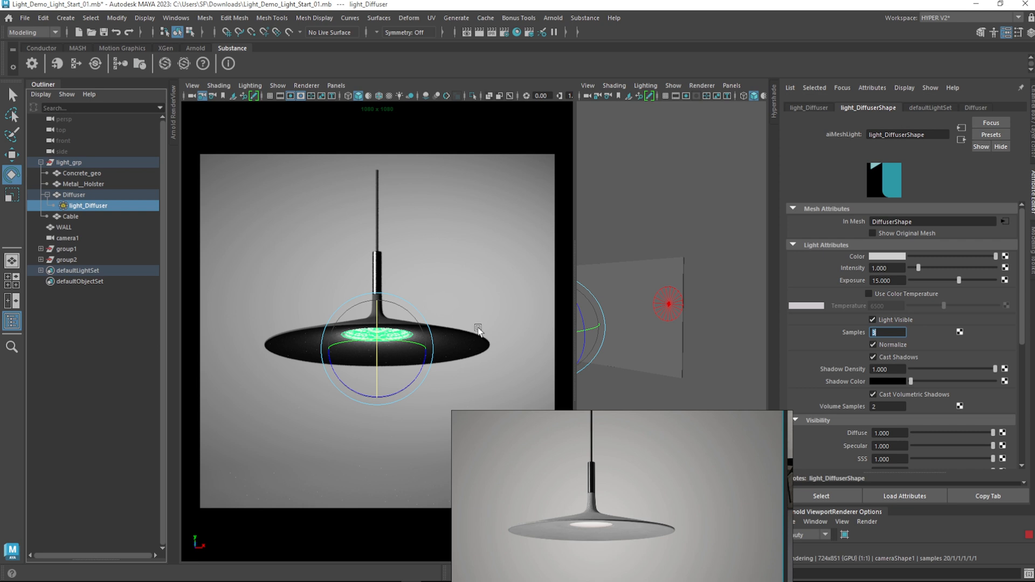
Set the Diffuser mesh light's exposure to 15.227, then deselect it to compare its glow with the reference
left_click(463, 360)
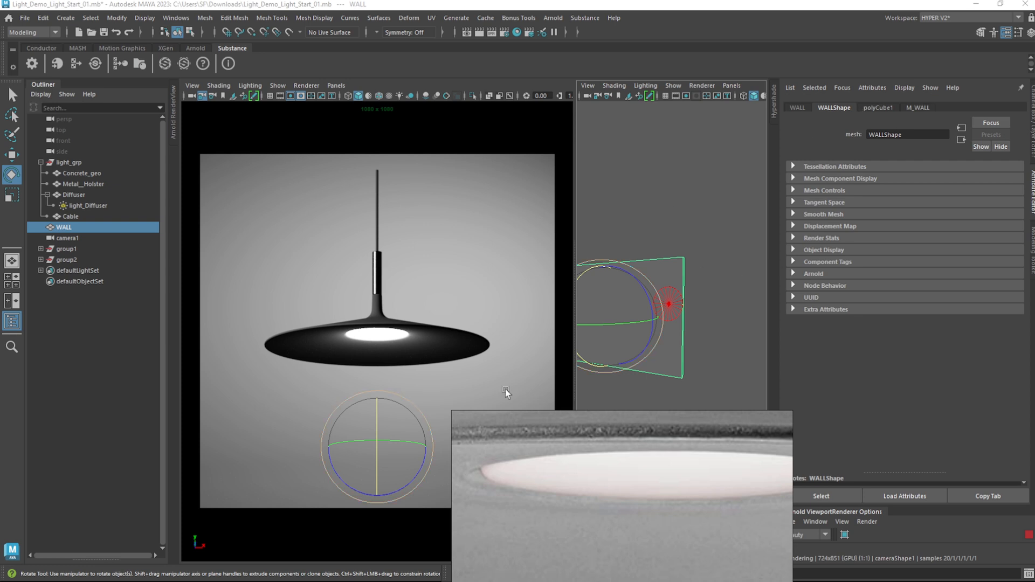
left_click(380, 335)
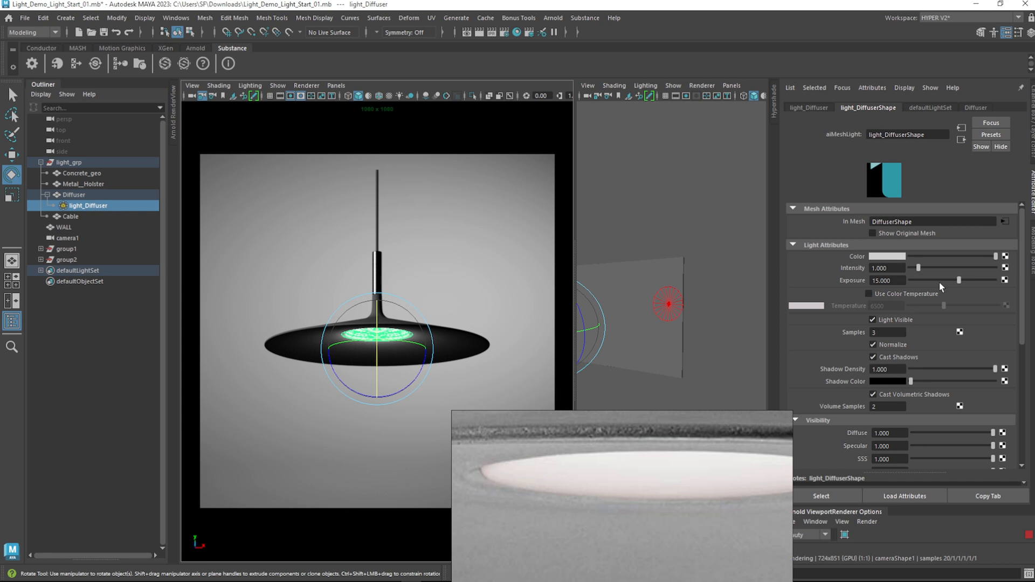
left_click_drag(955, 282, 957, 281)
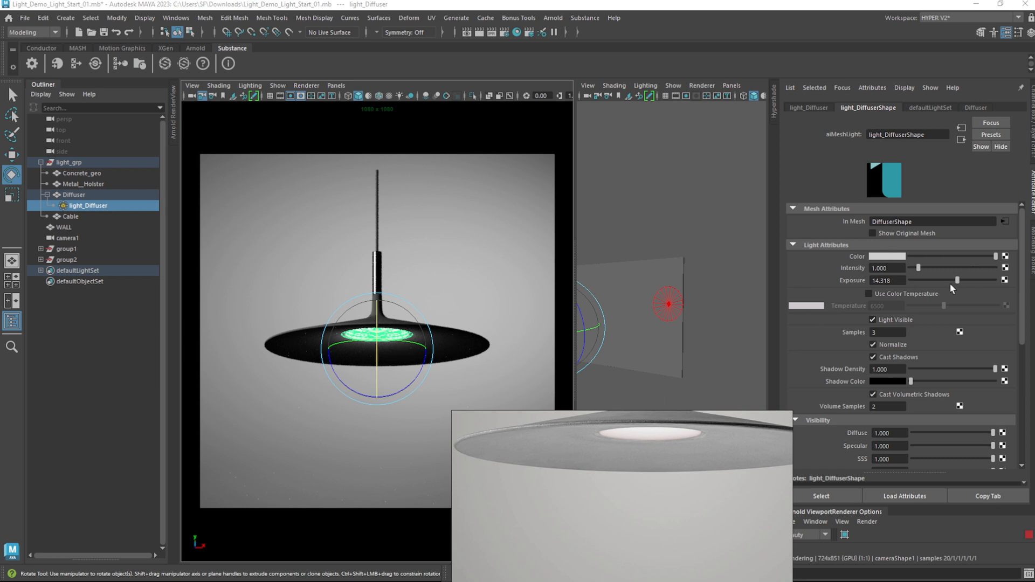
left_click_drag(958, 280, 959, 281)
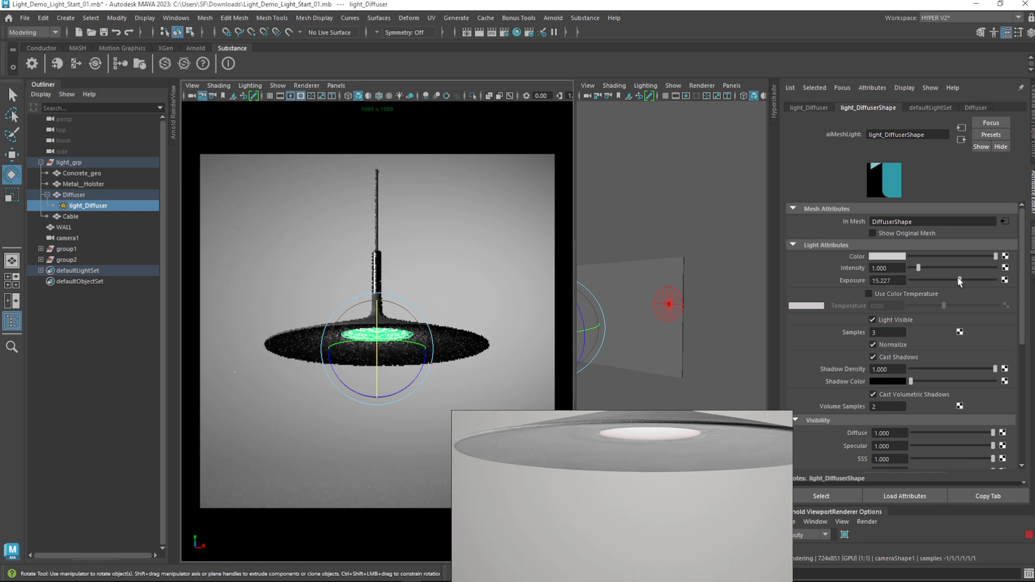
left_click(464, 374)
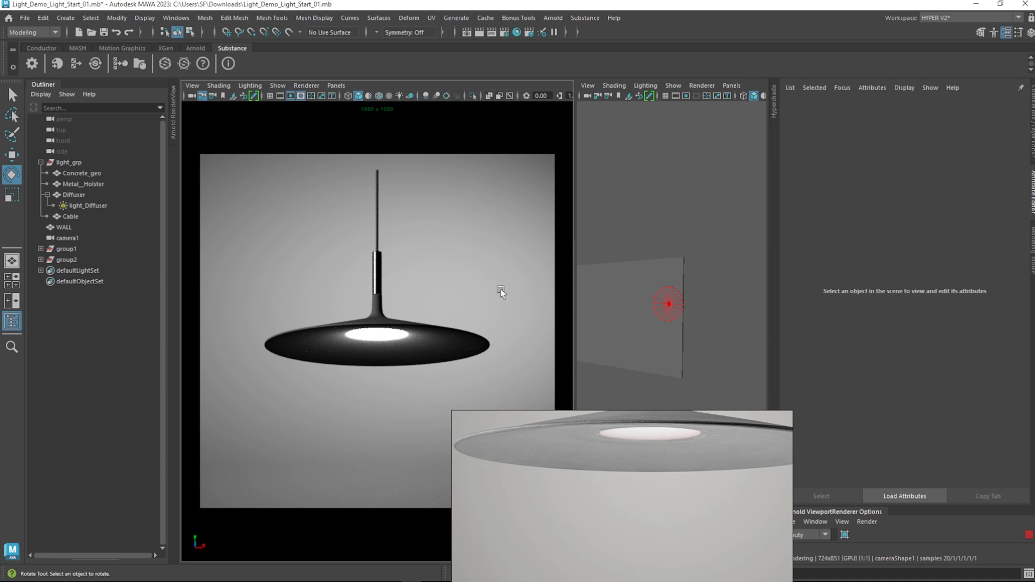
Map the Diffuser mesh light's colour with a Ramp texture, placing the black stop at 0.560 with the light grey stop just beyond it
left_click(387, 341)
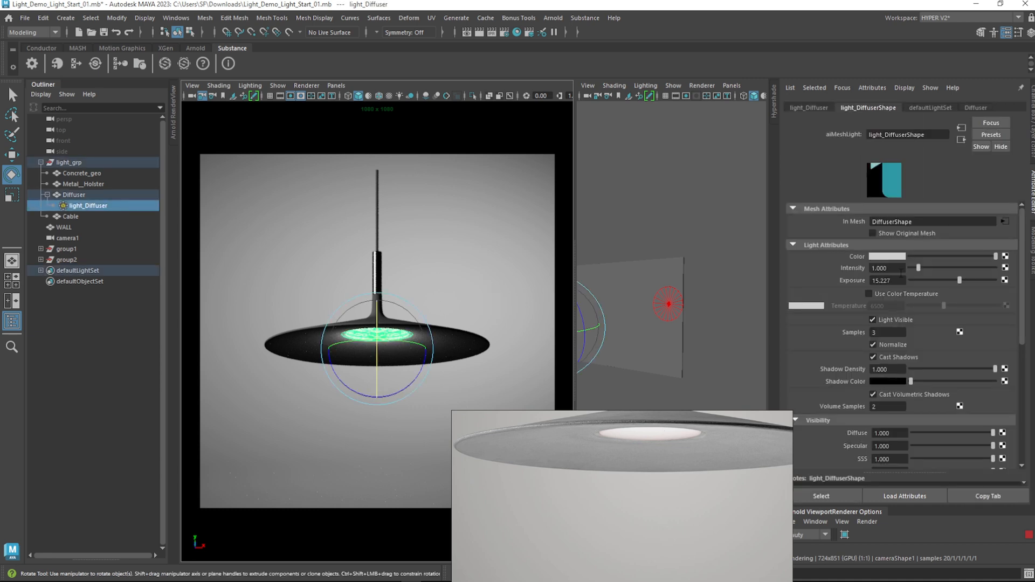
left_click(1005, 257)
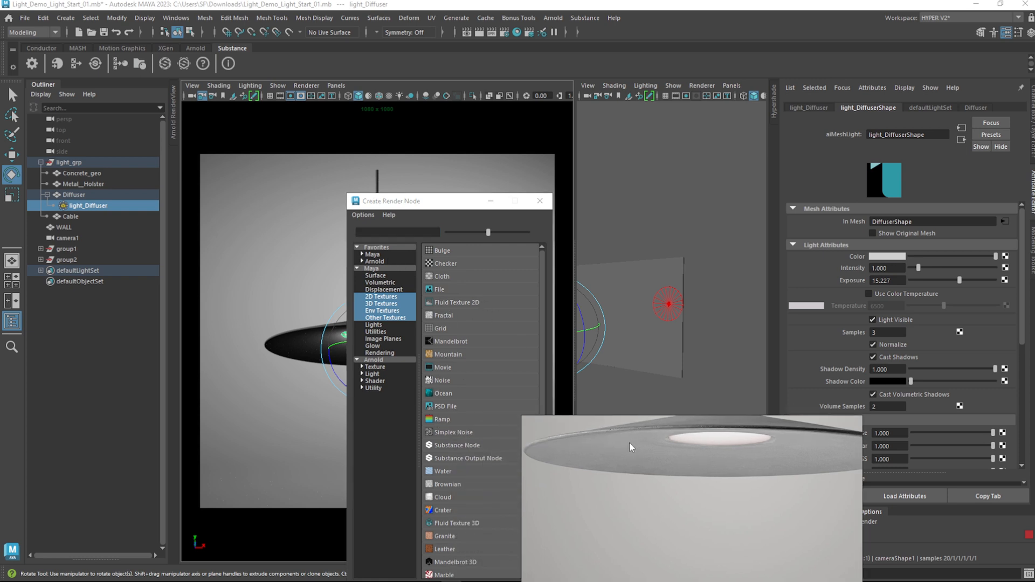
left_click(442, 419)
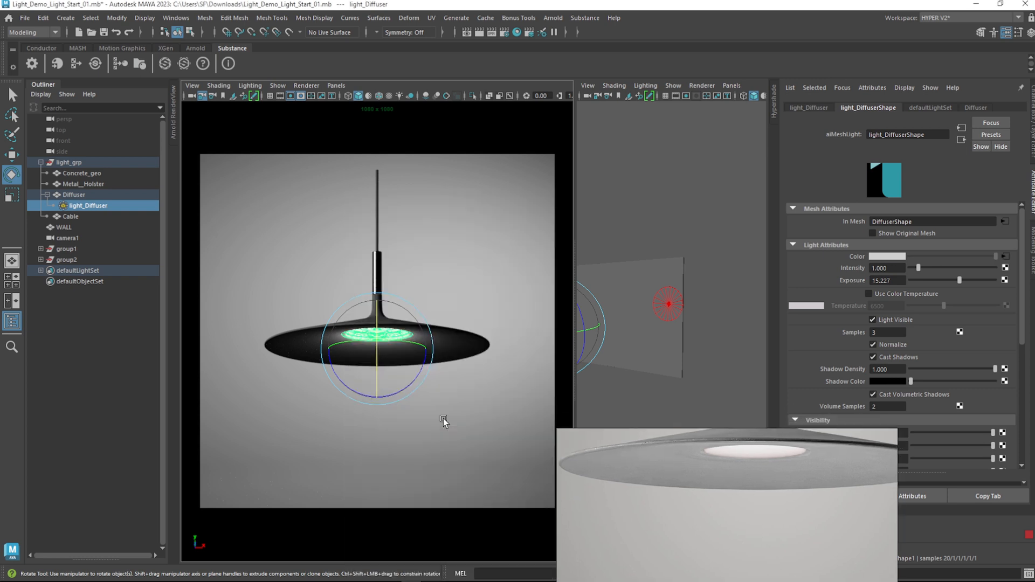
left_click_drag(801, 254, 887, 254)
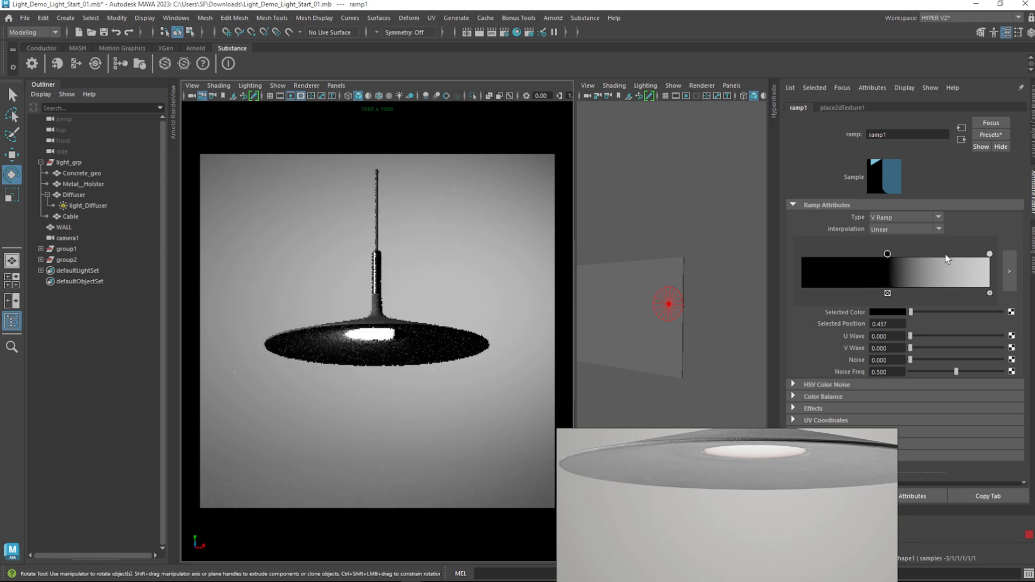
mouse_move(989, 254)
left_mouse_down()
mouse_move(899, 255)
mouse_move(907, 258)
left_mouse_up()
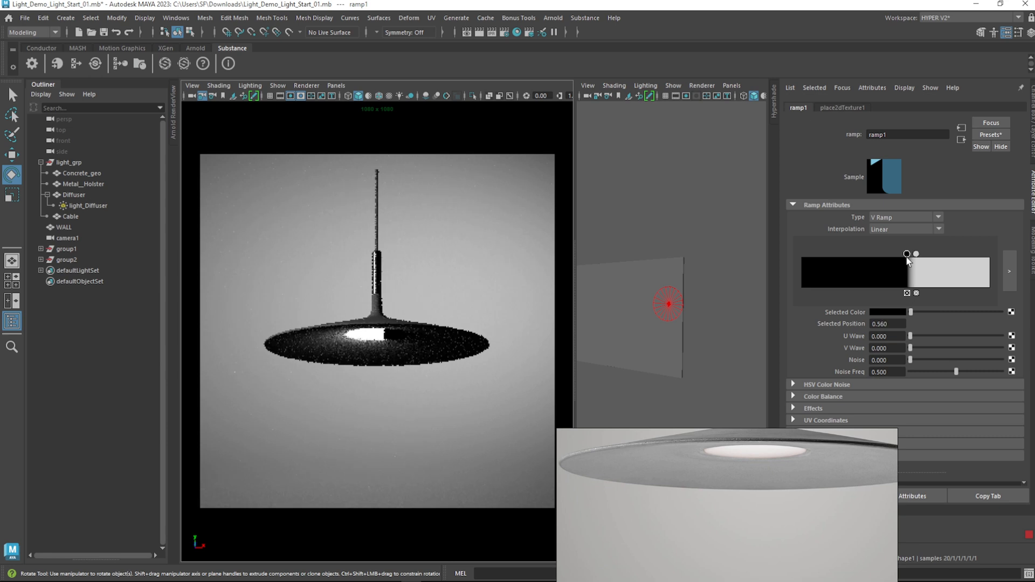
Change the ramp type to Circular Ramp and shift both stops toward the start, with the light grey stop at 0.299
left_click(902, 220)
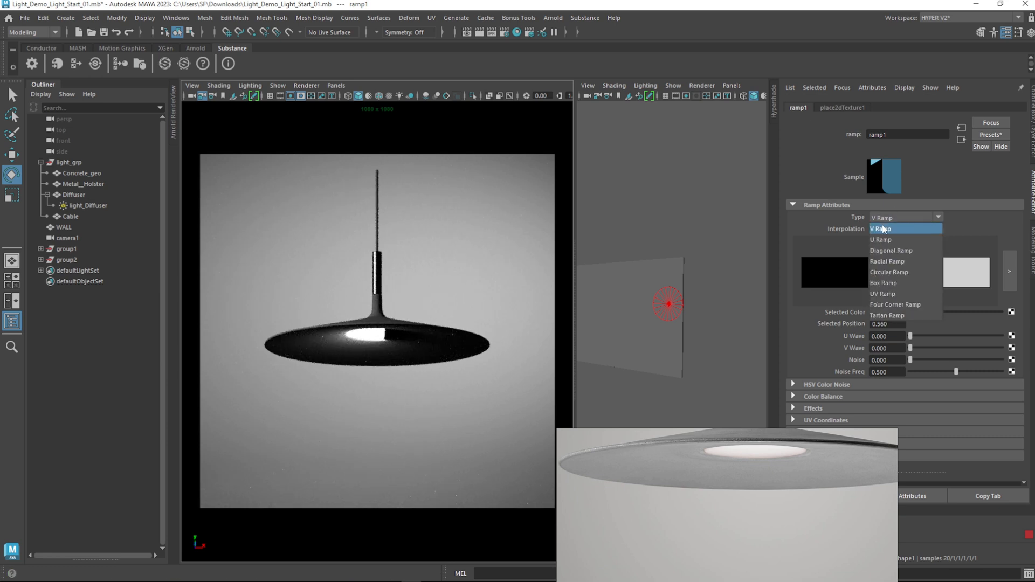
left_click(903, 272)
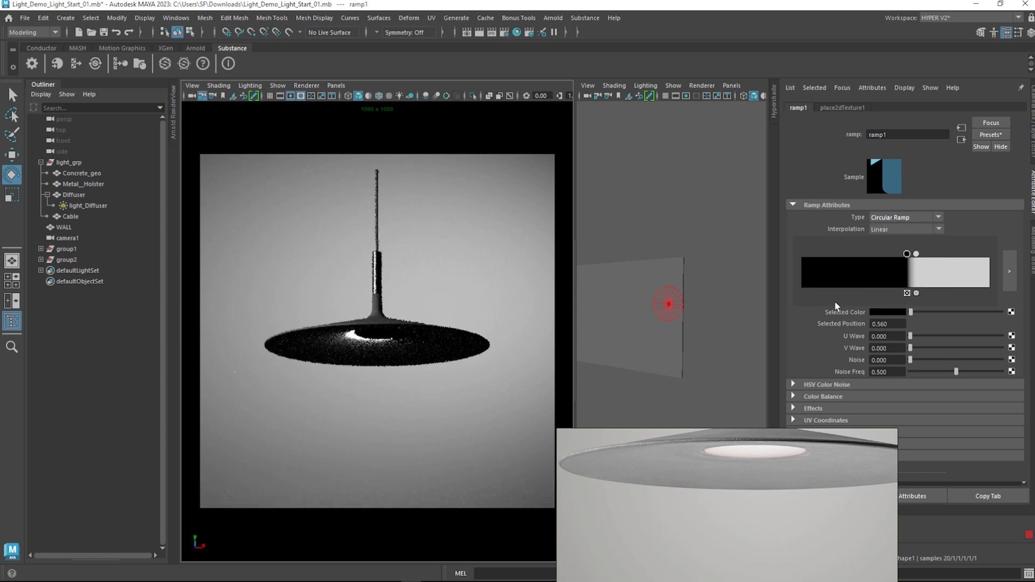
left_click_drag(906, 254, 857, 255)
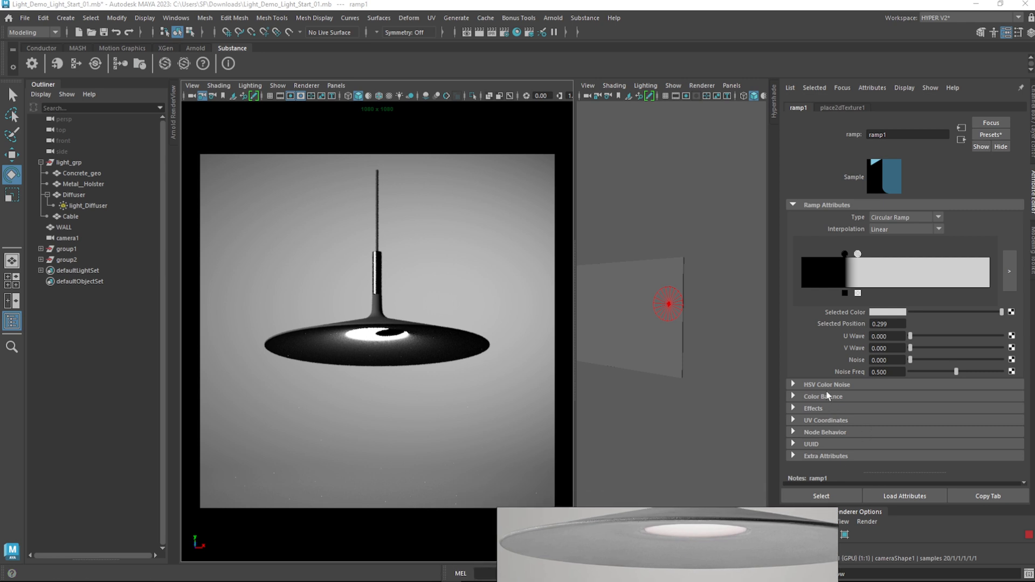
Centre the circular ramp on the diffuser by setting its 2D placement's Translate Frame to -0.090 and 0.120
left_click(826, 420)
left_click(965, 433)
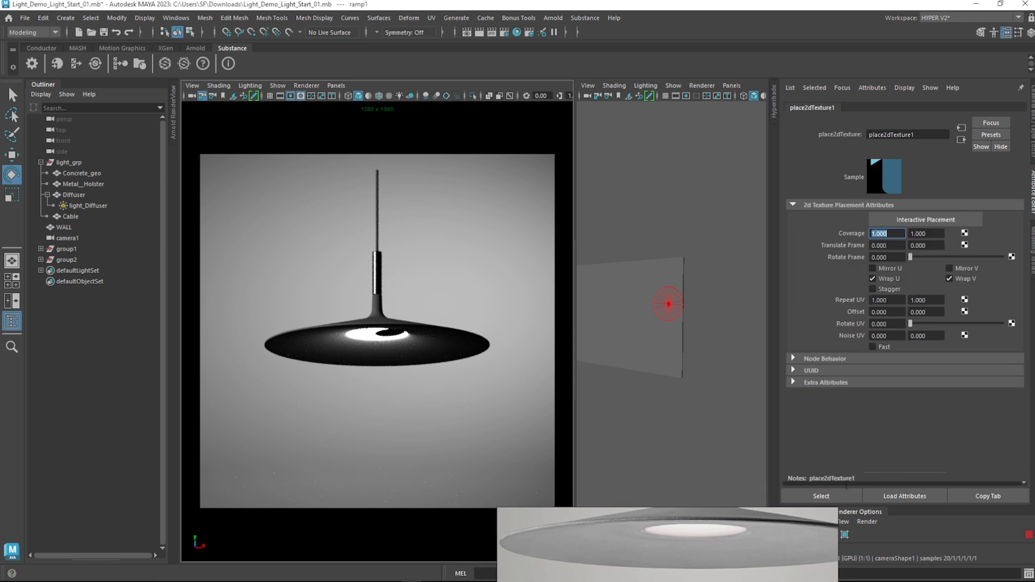
left_click_drag(897, 245, 878, 245, "ctrl")
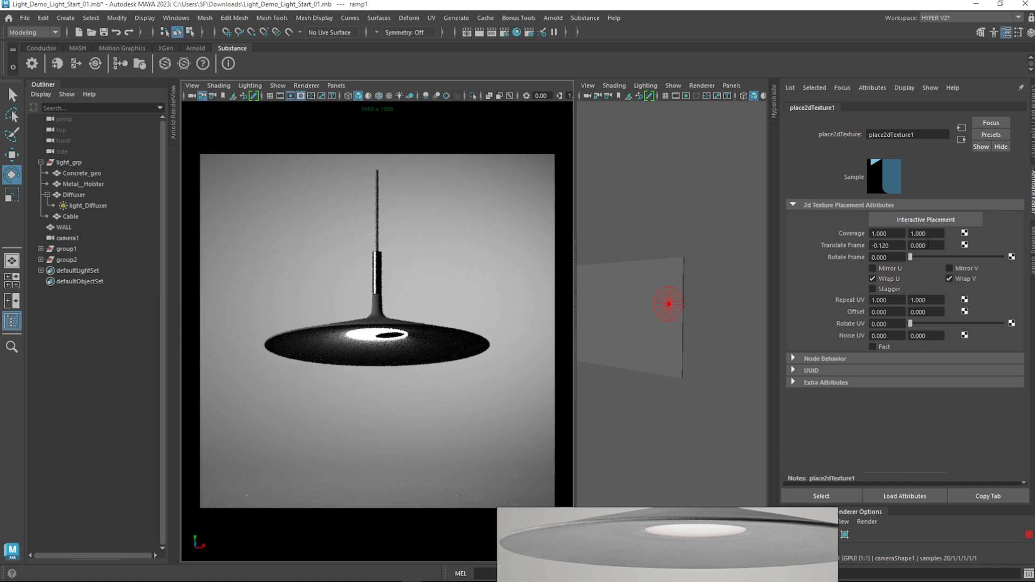
mouse_move(916, 245)
left_mouse_down("ctrl")
mouse_move(934, 246)
mouse_move(896, 247)
left_mouse_up("ctrl")
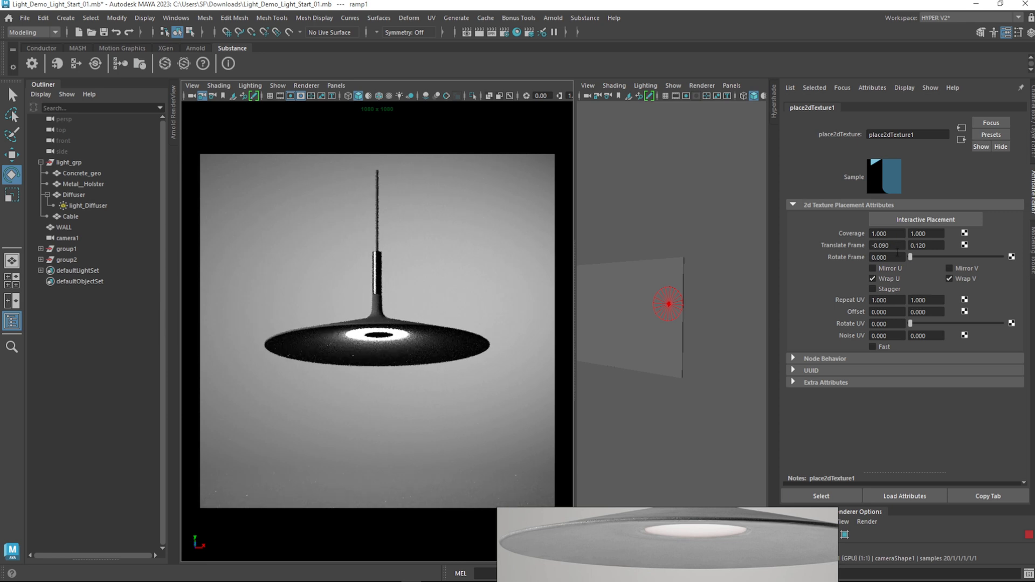
Set the ramp's interpolation to Smooth and spread its stops, with black at 0.315 and light grey at 1.000
left_click(961, 140)
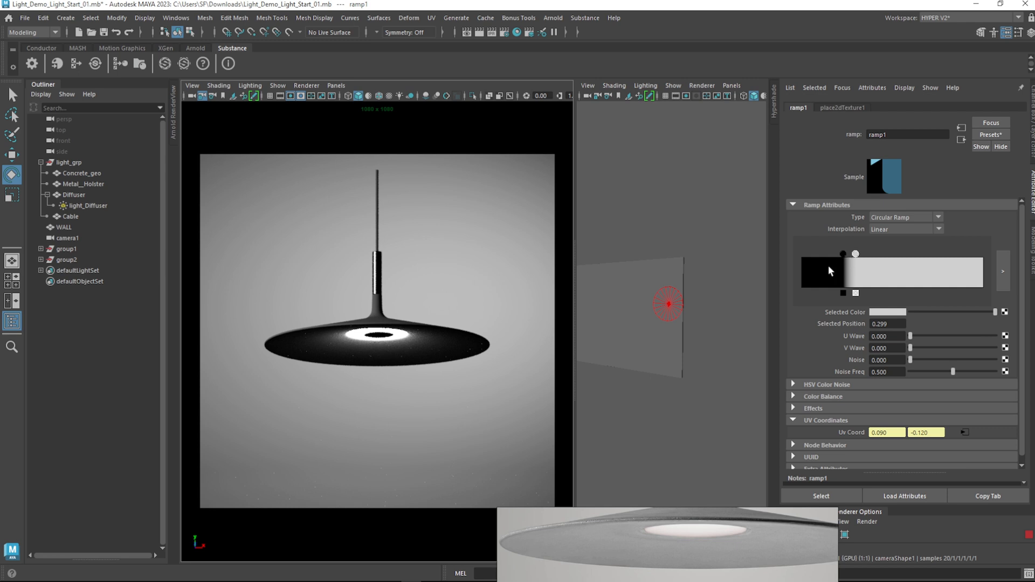
left_click_drag(857, 254, 891, 254)
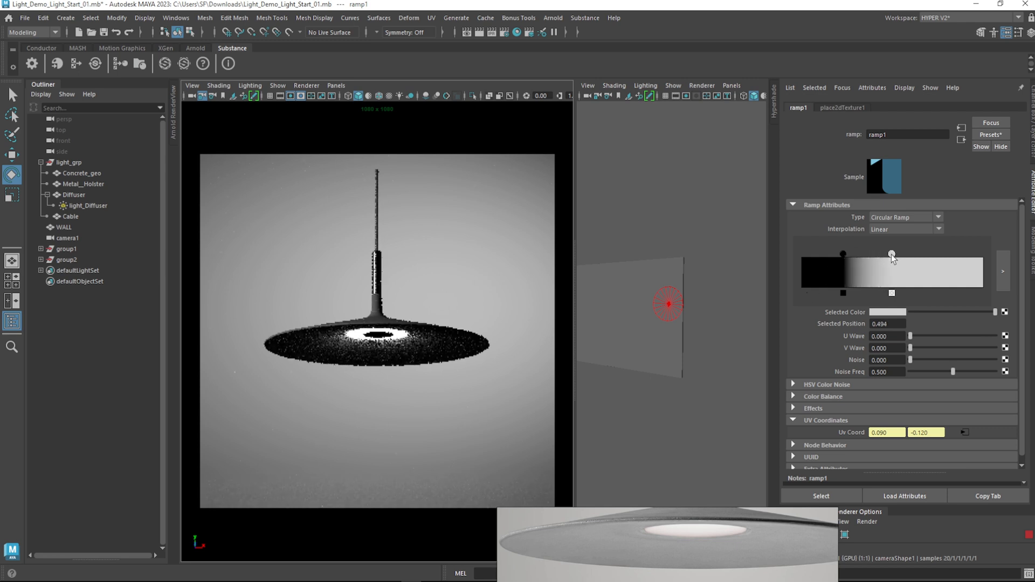
left_click(882, 230)
left_click(892, 283)
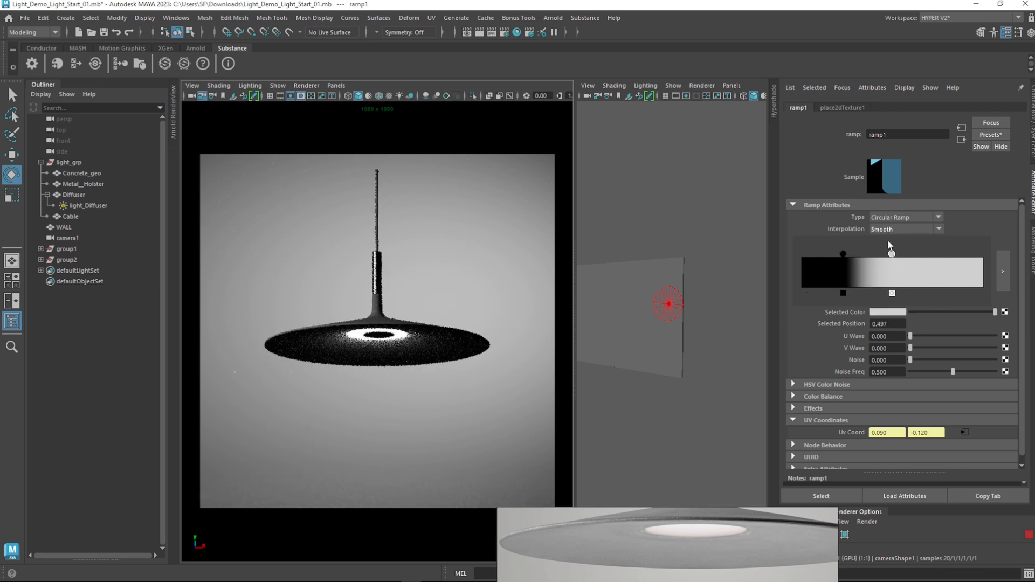
mouse_move(842, 254)
left_mouse_down()
mouse_move(809, 254)
mouse_move(856, 261)
left_mouse_up()
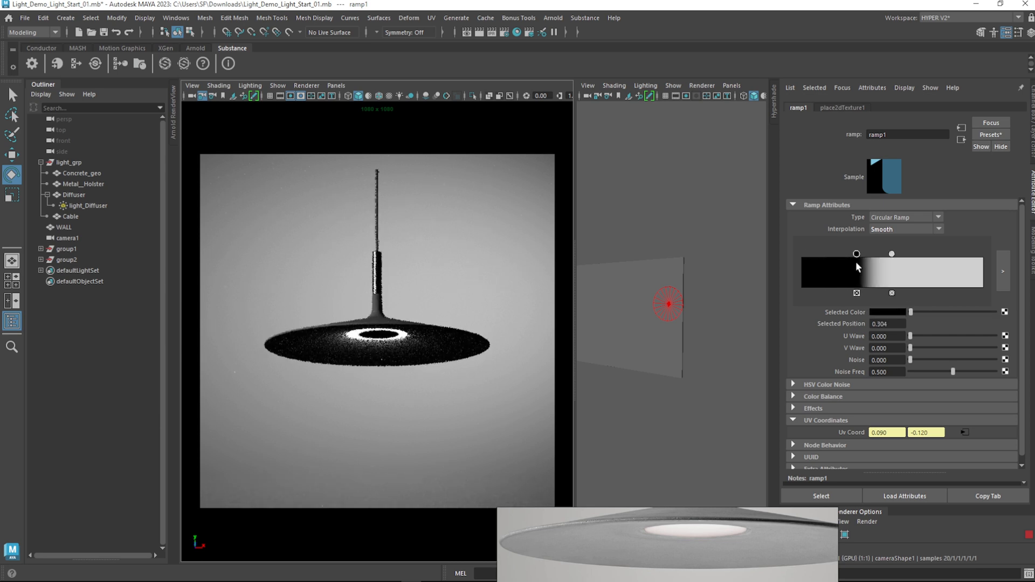
left_click_drag(892, 254, 1003, 259)
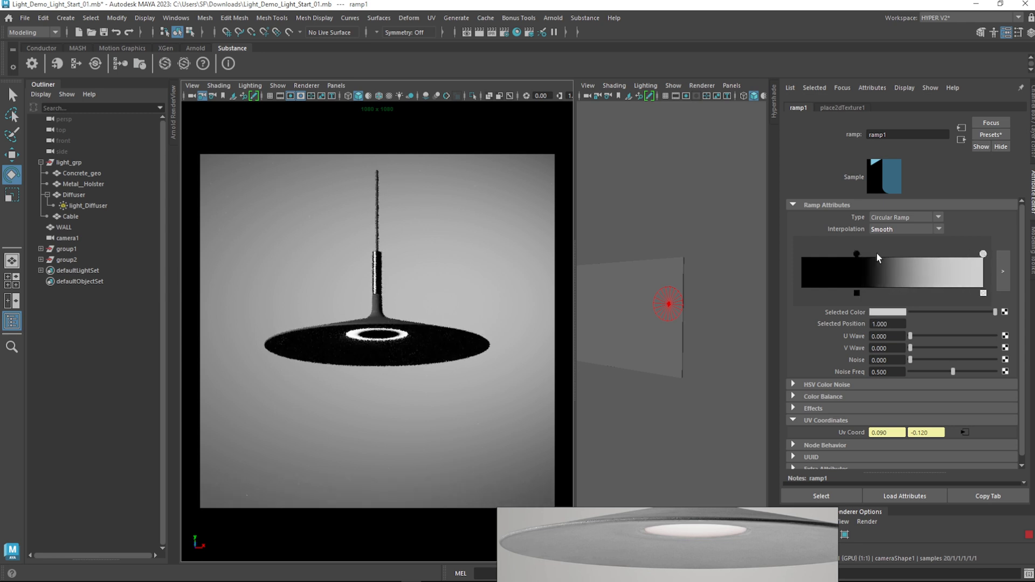
mouse_move(856, 253)
left_mouse_down()
mouse_move(785, 254)
mouse_move(869, 270)
mouse_move(858, 270)
left_mouse_up()
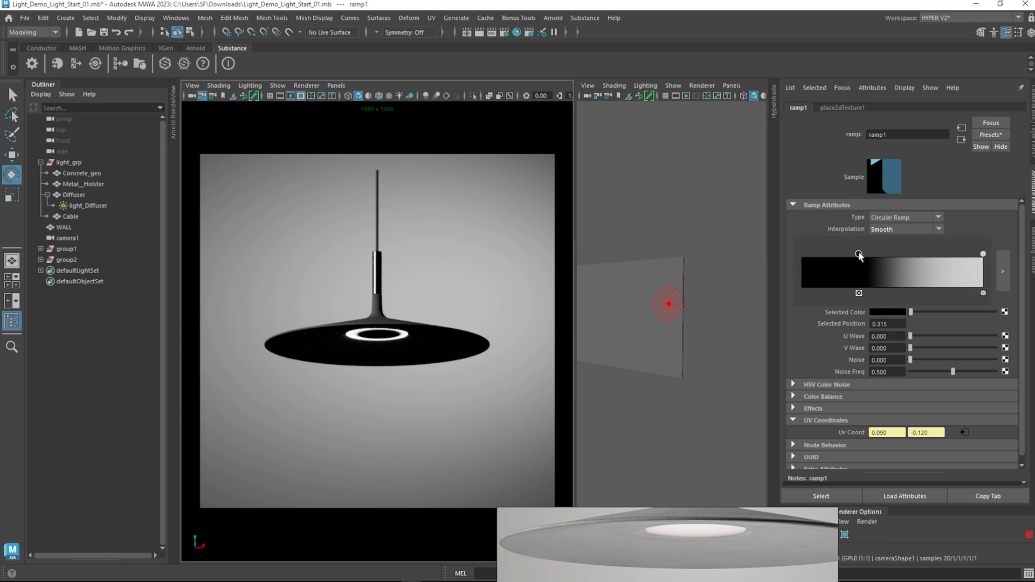
Recolour the ramp's black inner stop to light grey and its outer stop to a soft pink
left_click(889, 312)
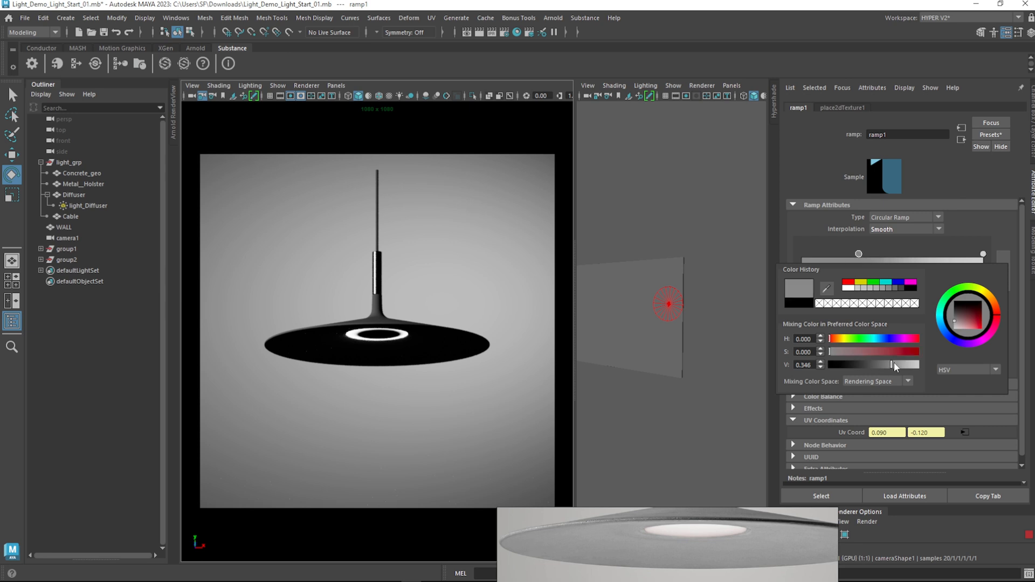
left_click(982, 256)
left_click(887, 311)
left_click_drag(859, 353, 873, 357)
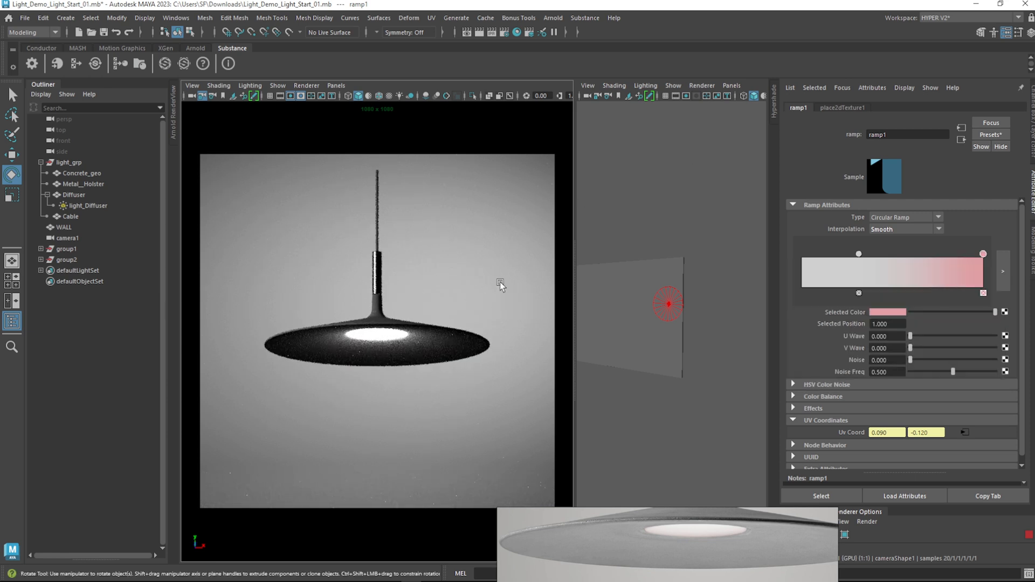
Switch the rendered viewport to the persp camera and frame the concrete lampshade's underside to examine the diffuser's glow
left_click(335, 86)
mouse_move(377, 95)
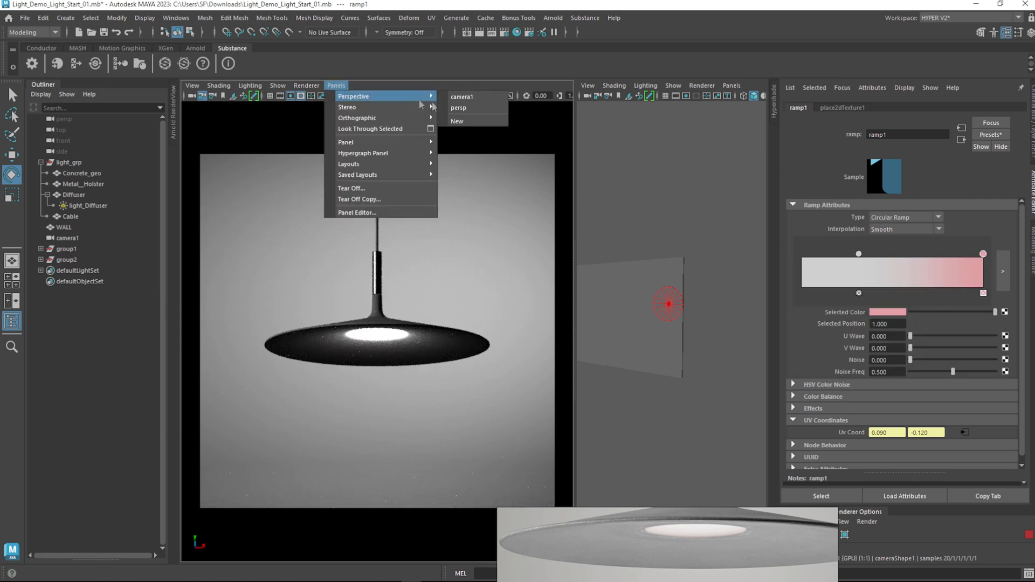
left_click(464, 109)
right_click_drag(376, 316, 347, 317, "alt")
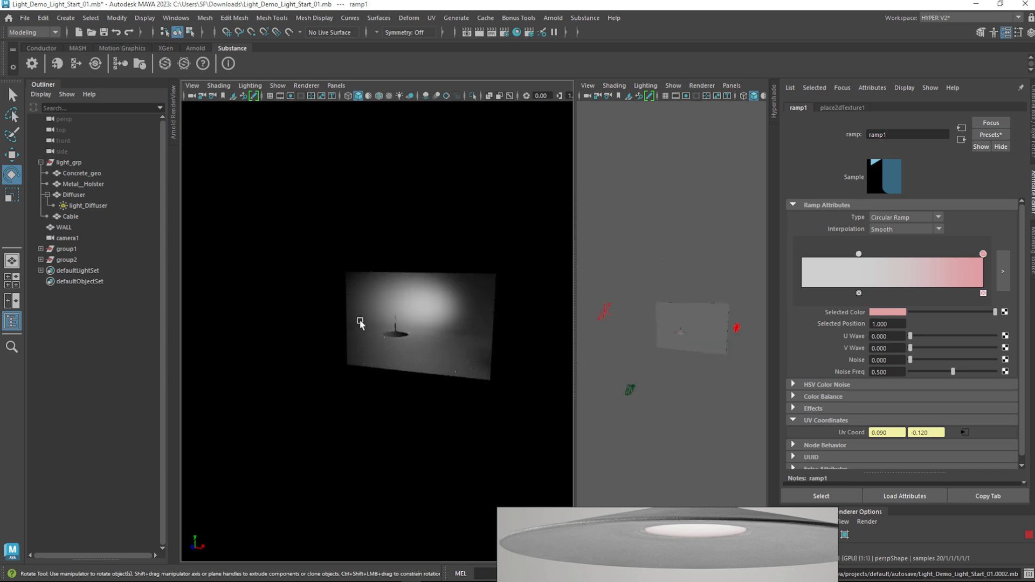
left_click(393, 340)
key("shift+f")
left_click_drag(452, 354, 492, 317, "alt")
scroll(492, 318, "up", 5)
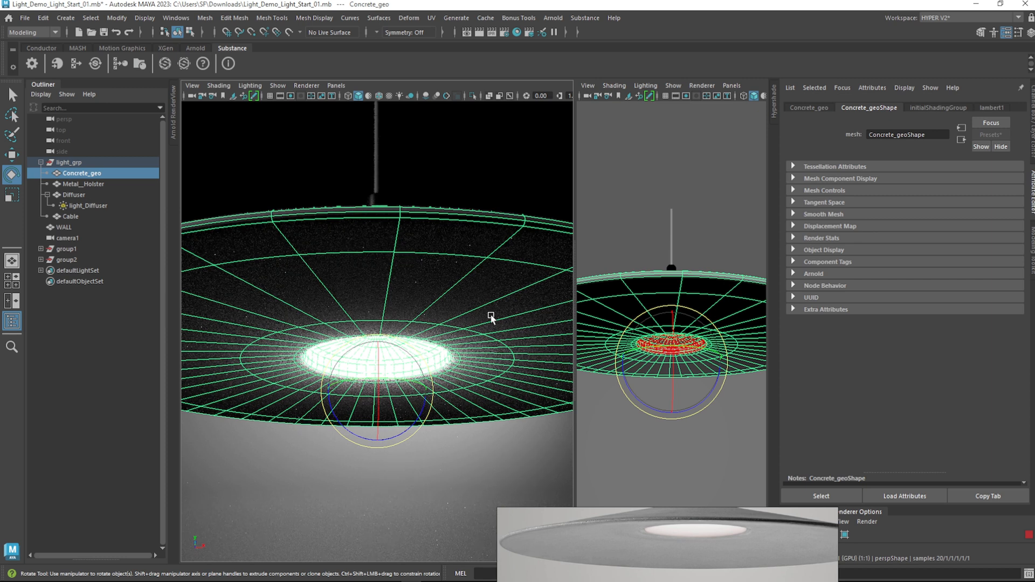
scroll(483, 316, "down", 3)
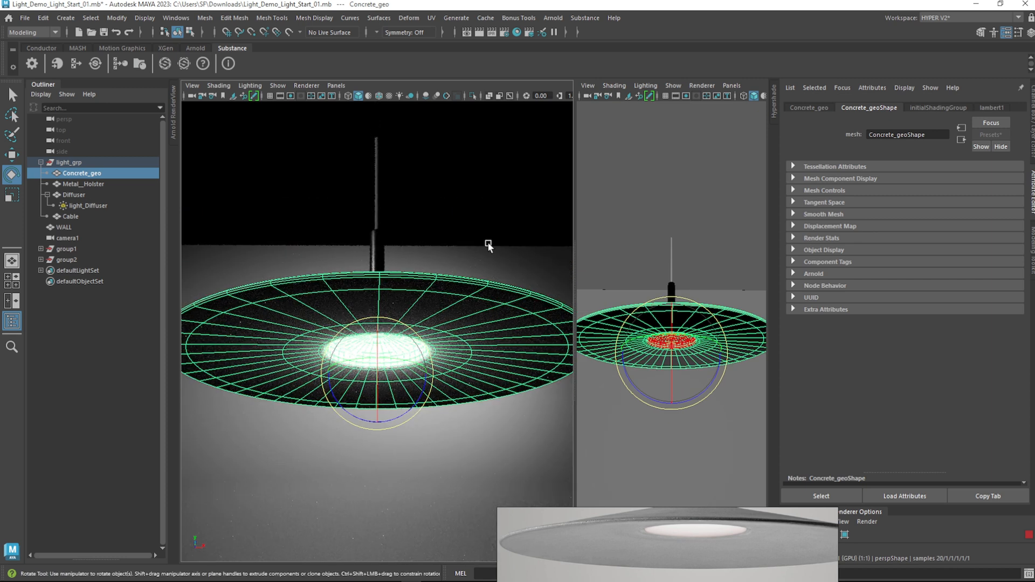
Try adjusting the Diffuser mesh light's exposure and deselect it to judge the glow up close
left_click(446, 355)
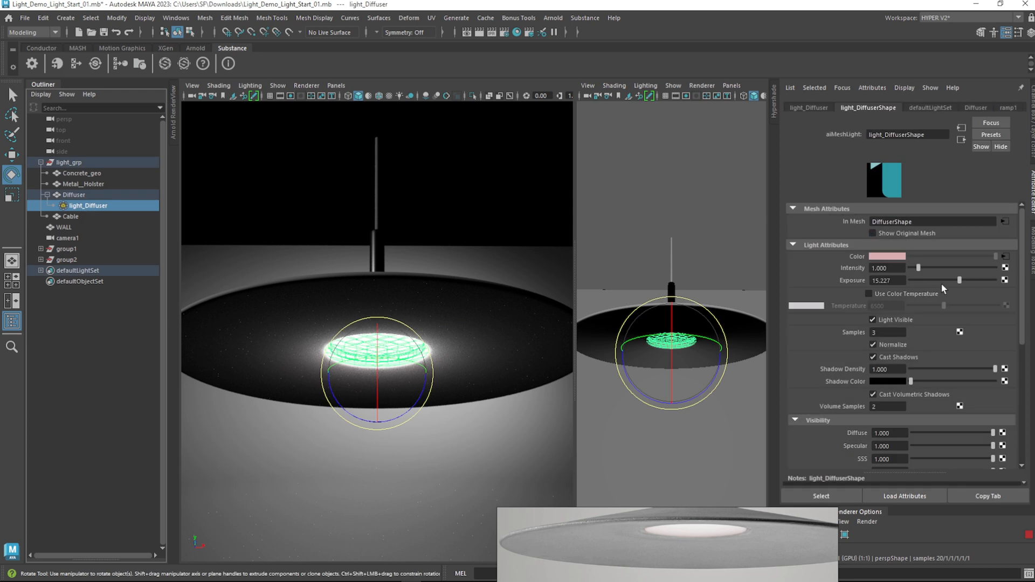
left_click_drag(959, 281, 959, 281)
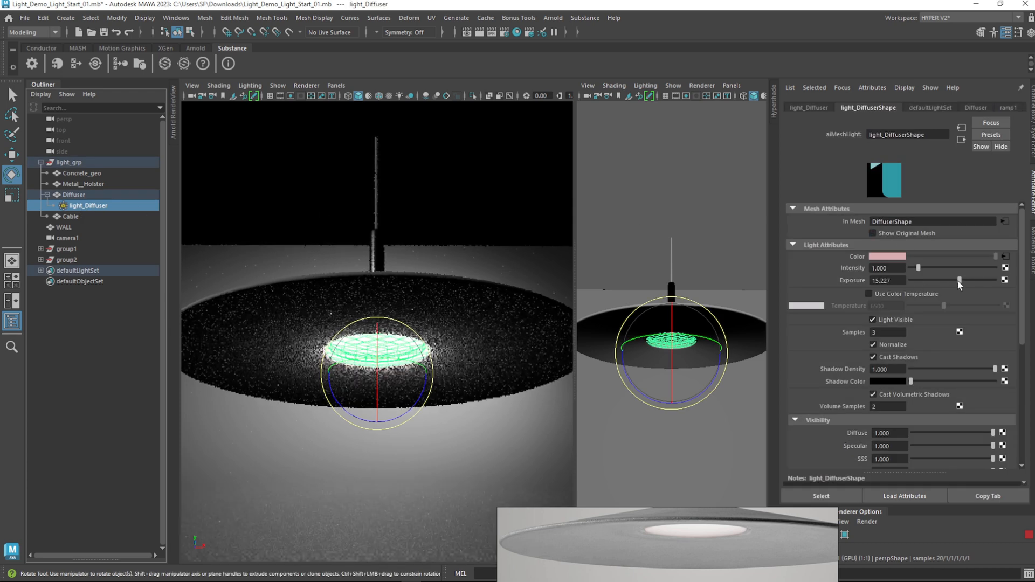
left_click(444, 378)
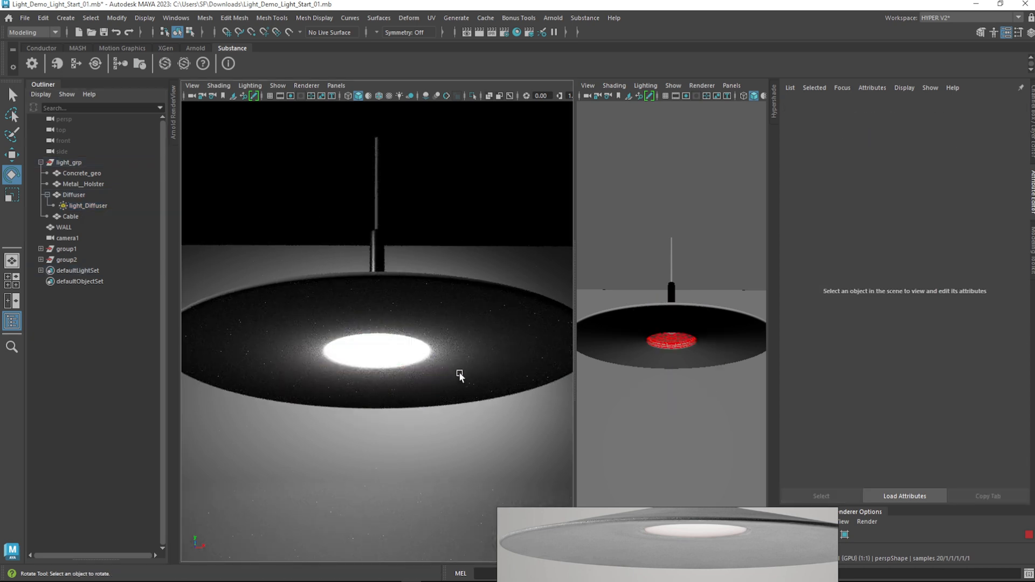
Select the Diffuser mesh light and hide lights in the rendered viewport so its wireframe no longer covers the glow
left_click(98, 207)
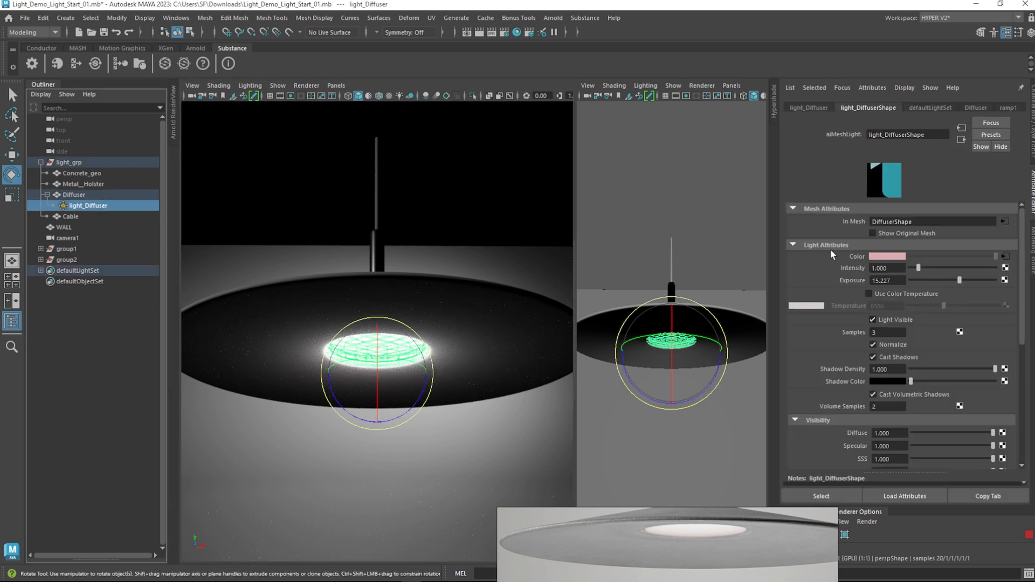
left_click(278, 85)
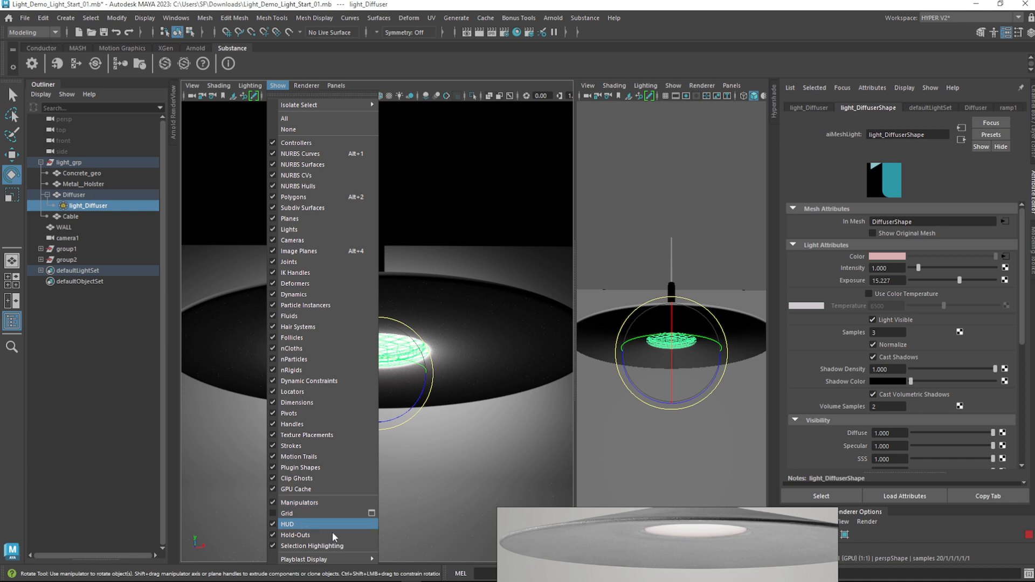
left_click(335, 546)
left_click(400, 360)
left_click(400, 360)
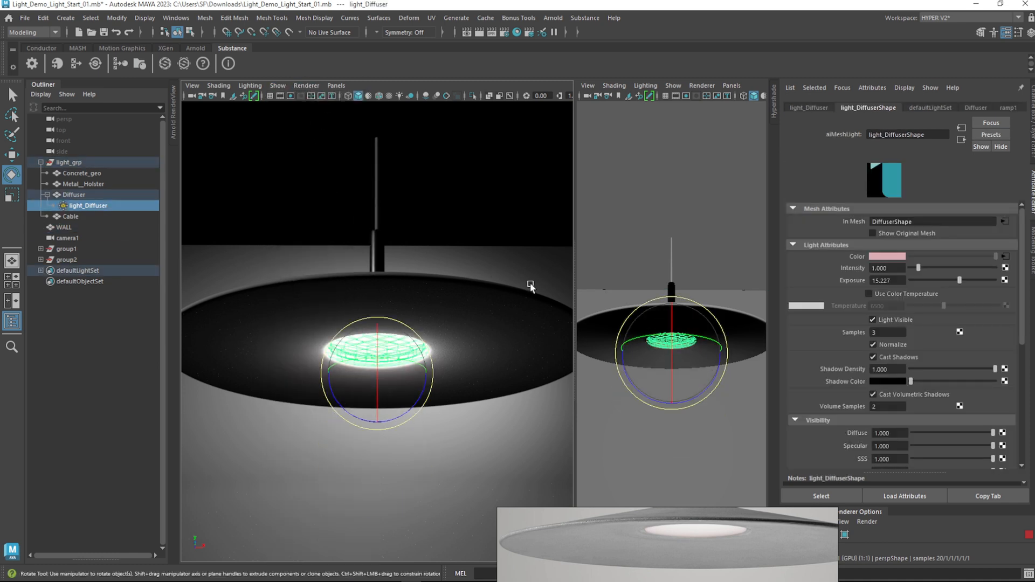
left_click(278, 86)
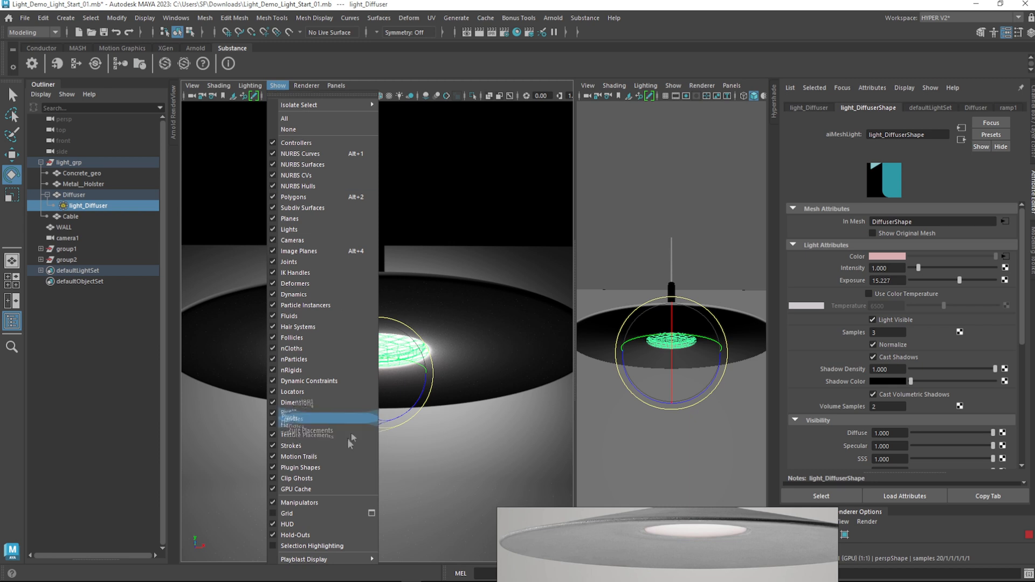
left_click(327, 547)
left_click(278, 85)
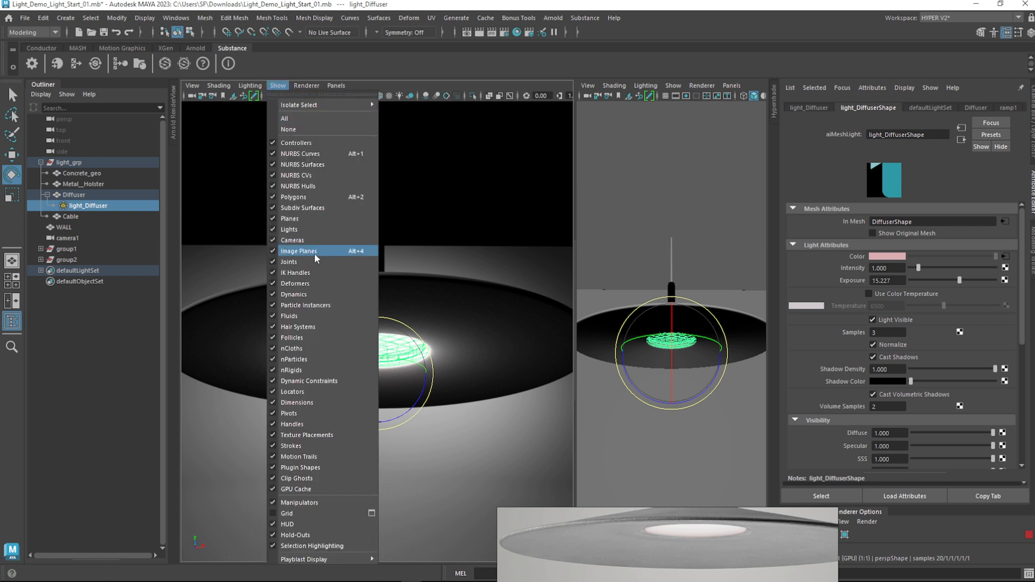
left_click(311, 229)
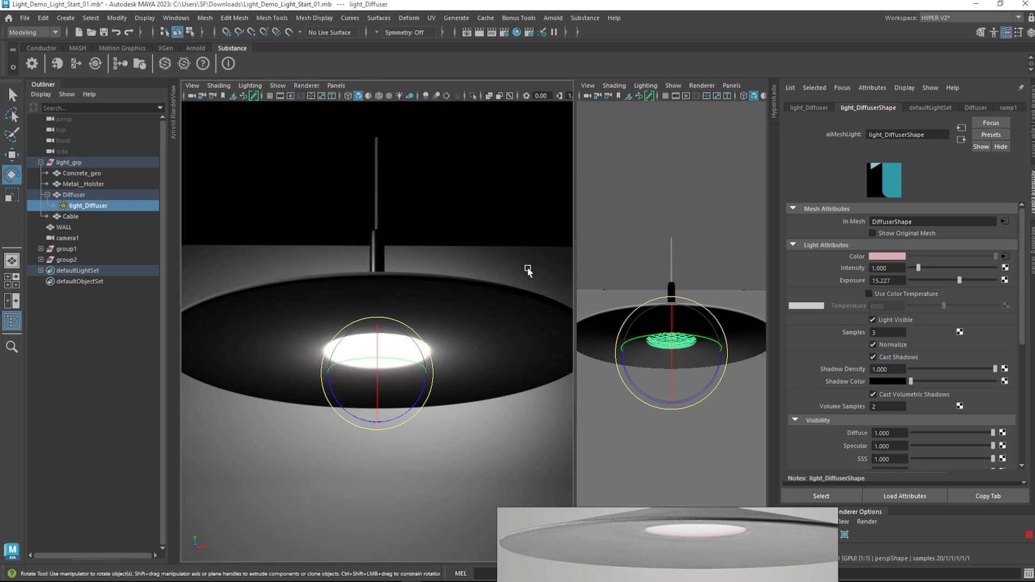
Lower the Diffuser mesh light's exposure to 7.955
left_click_drag(894, 283, 801, 296, "ctrl")
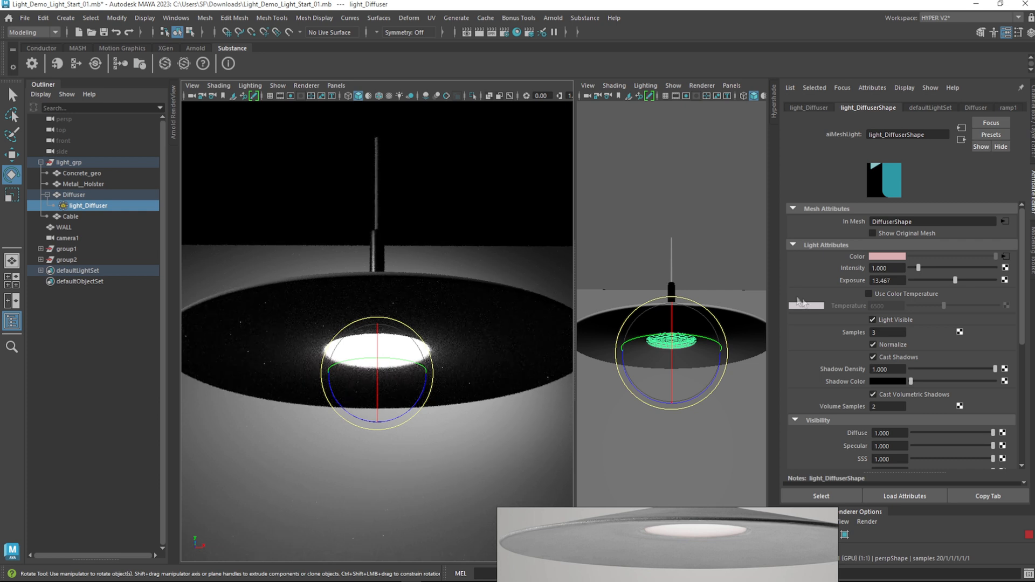
left_click(888, 319)
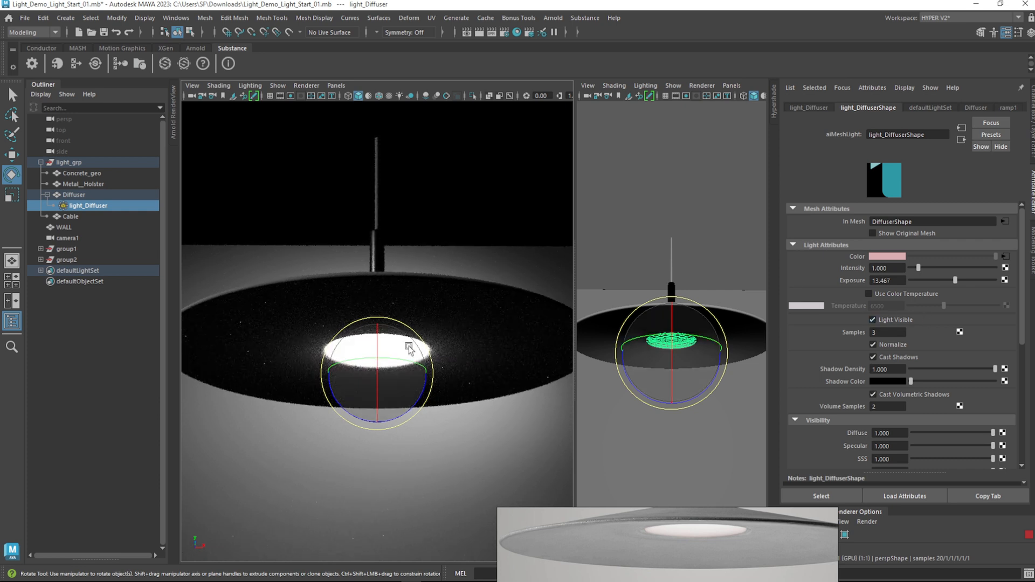
mouse_move(957, 284)
left_mouse_down()
mouse_move(930, 281)
mouse_move(943, 286)
left_mouse_up()
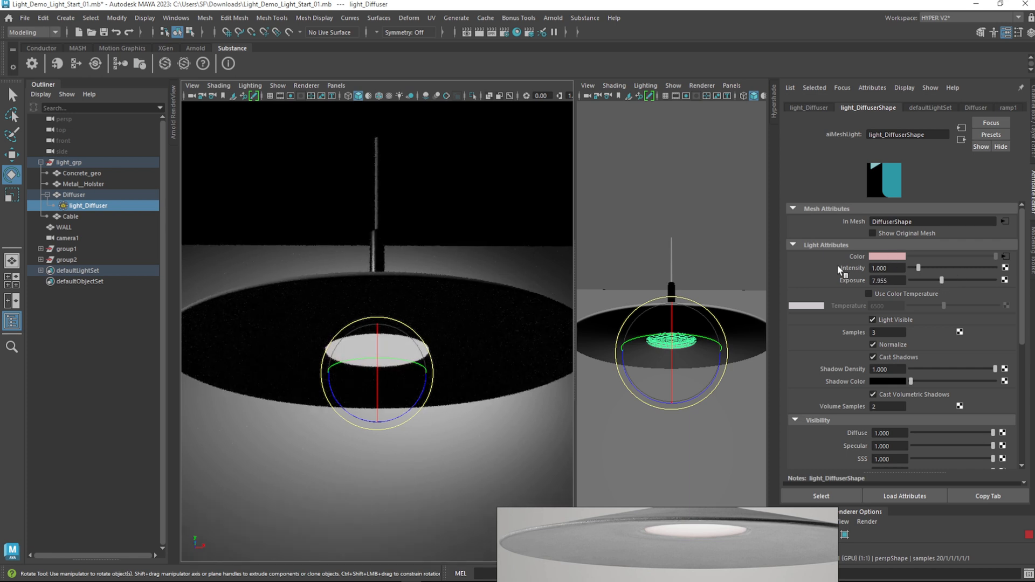
Move the Diffuser light colour ramp's pink stop to 0.533 and its light grey stop to 0.220
left_click(1003, 257)
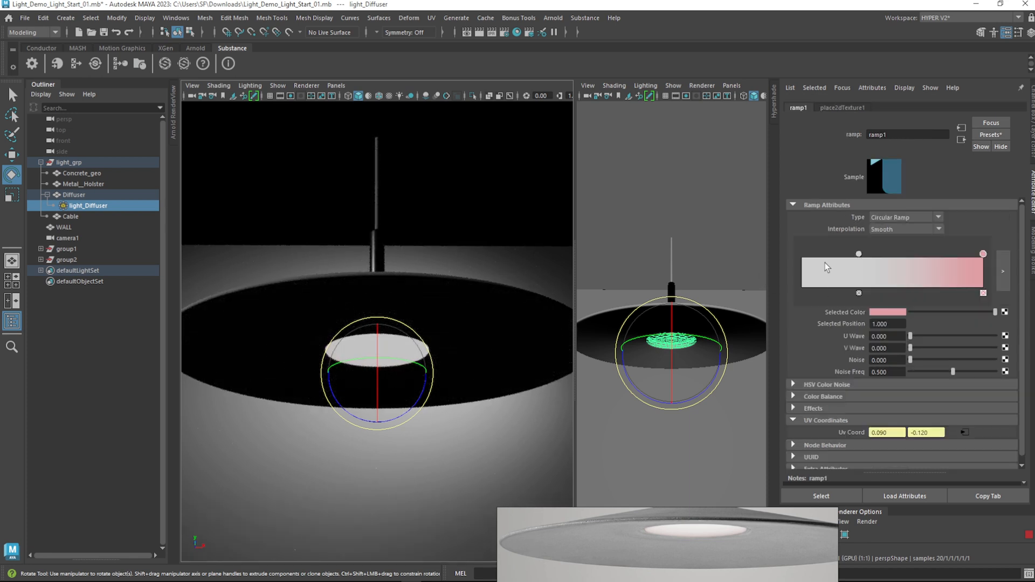
left_click_drag(981, 254, 898, 272)
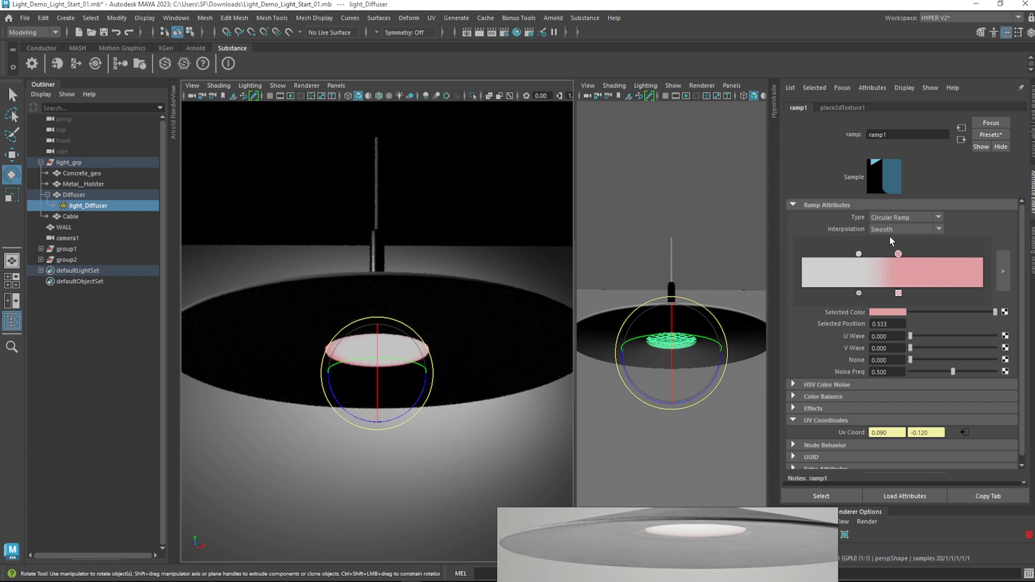
left_click(859, 254)
left_click(896, 313)
mouse_move(859, 258)
left_mouse_down()
mouse_move(817, 258)
mouse_move(842, 262)
left_mouse_up()
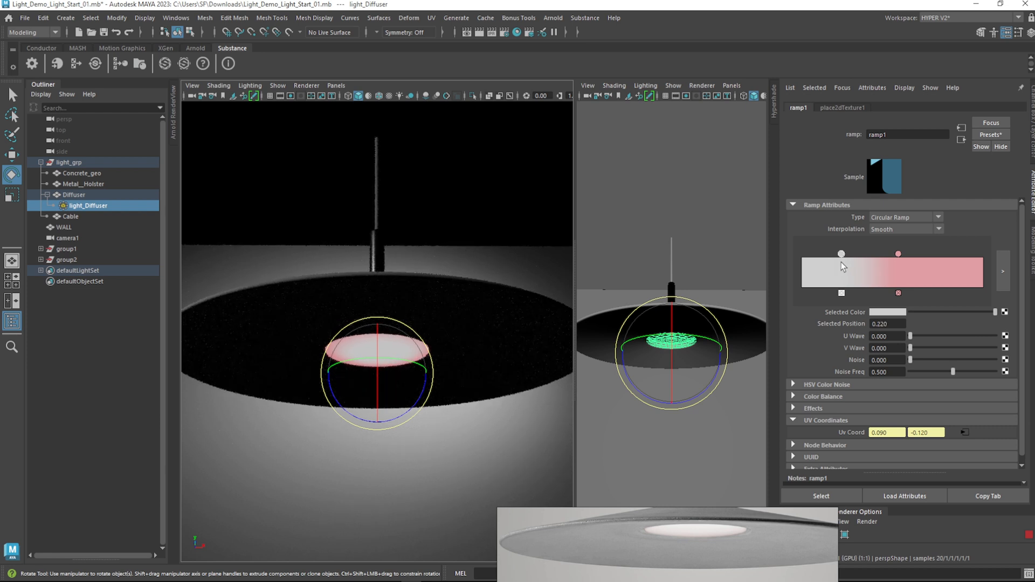
Lighten the ramp's pink stop to a paler, less saturated pink
left_click(901, 253)
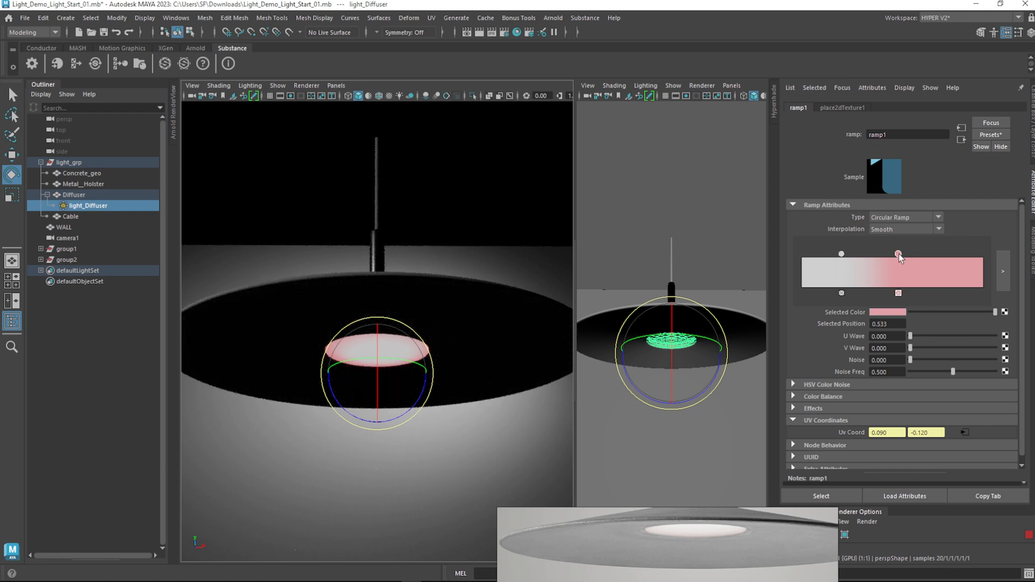
left_click(902, 312)
left_click_drag(896, 366, 887, 366)
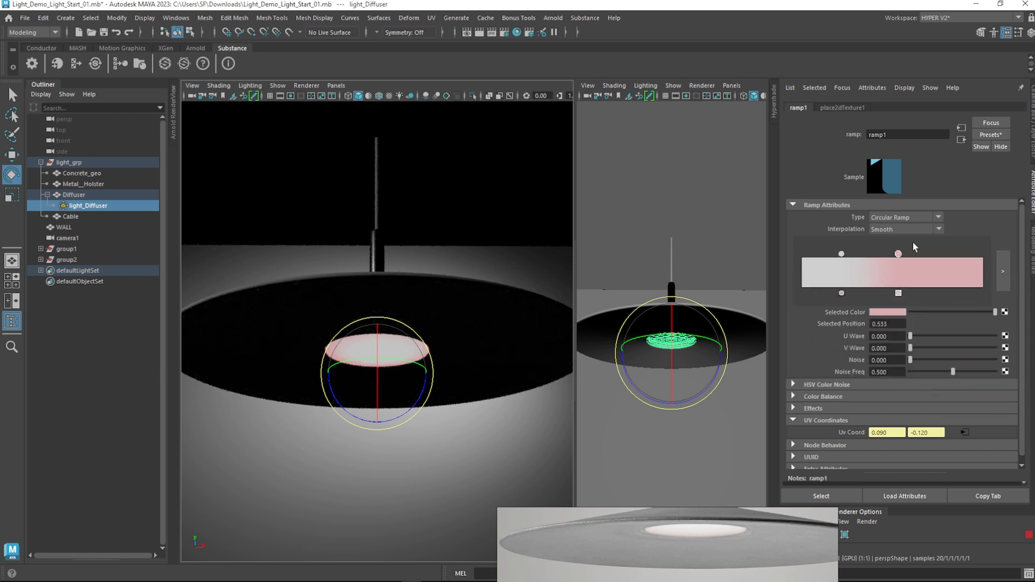
Raise the Diffuser mesh light's exposure to 10.342 and move the ramp's pink stop closer to the grey one
left_click(95, 207)
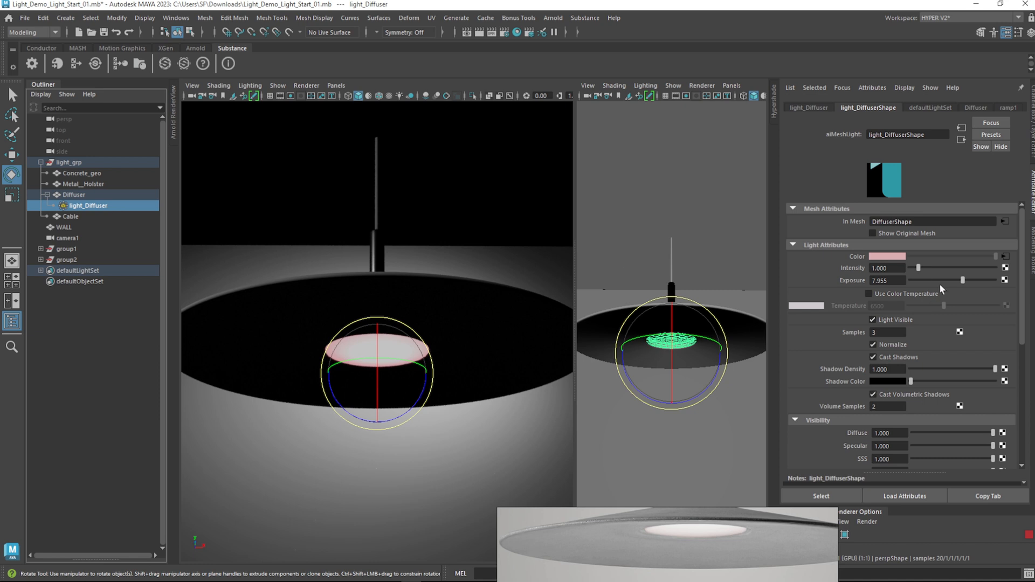
left_click_drag(898, 279, 1022, 293, "ctrl")
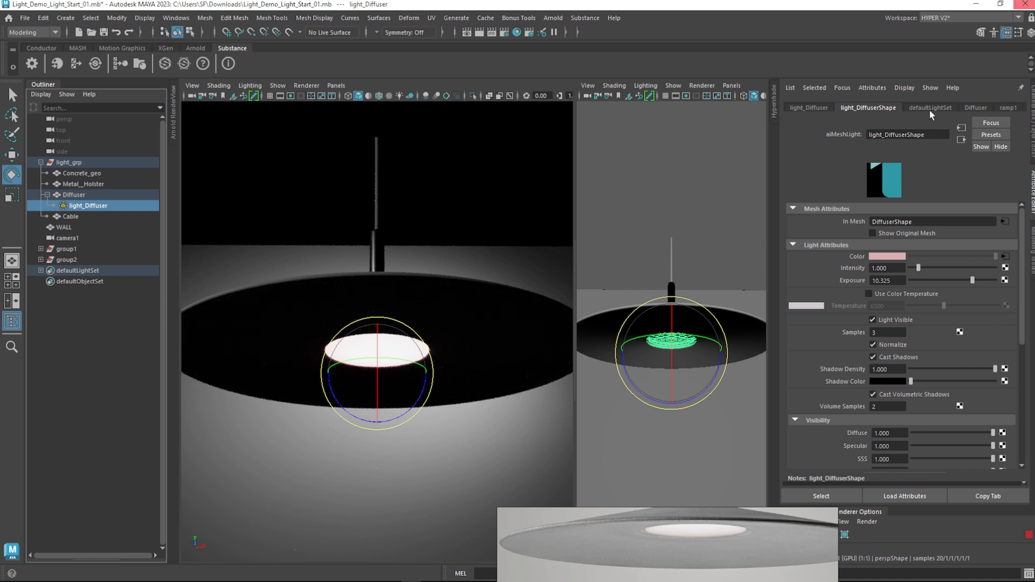
left_click_drag(893, 281, 872, 281, "ctrl")
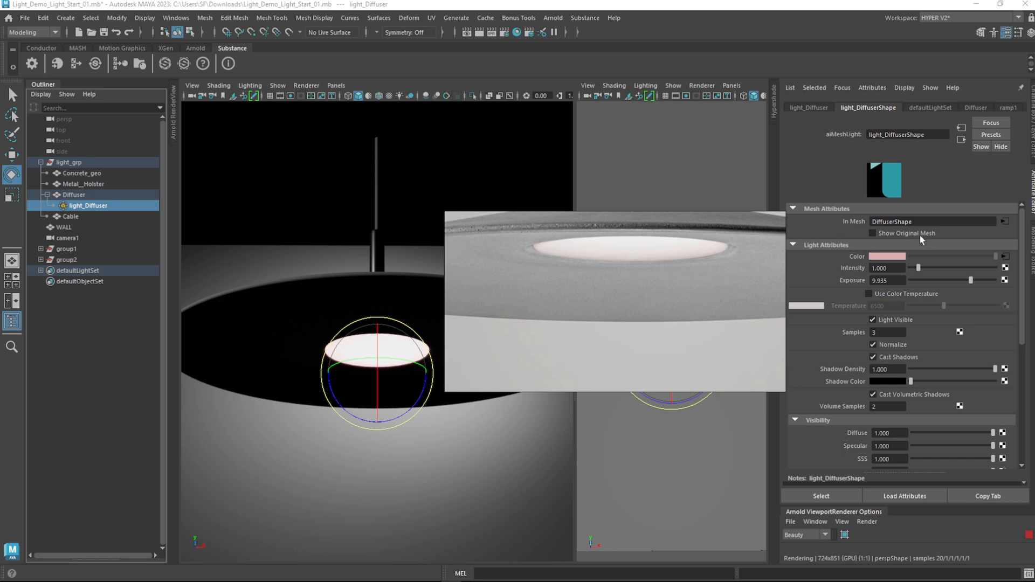
left_click(1005, 256)
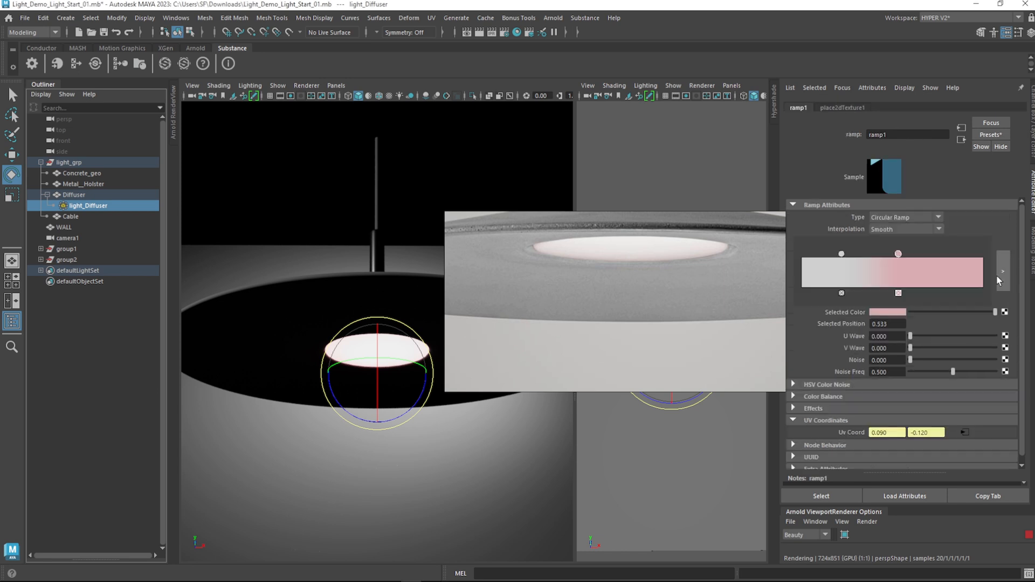
left_click_drag(898, 254, 872, 263)
left_click(961, 139)
left_click_drag(969, 285, 972, 284)
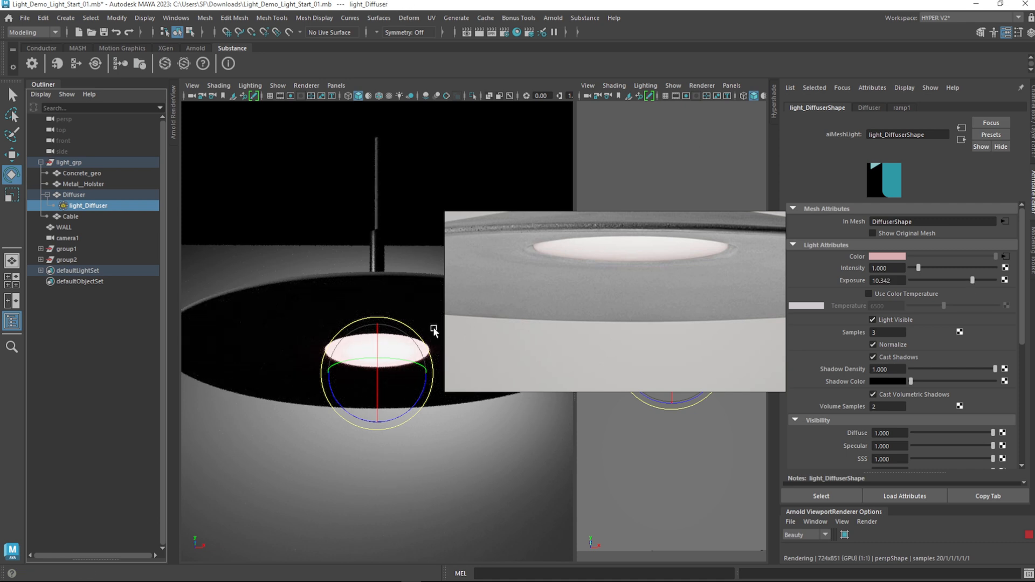
Compare the glow with the reference image and add an Arnold area light to the scene
middle_click_drag(669, 248, 676, 339)
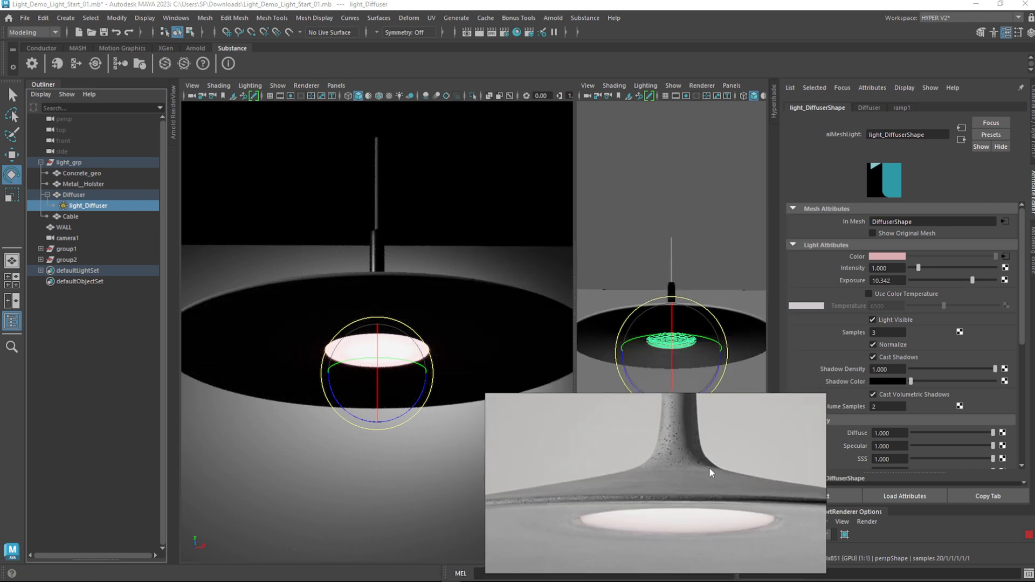
scroll(518, 321, "down", 5)
scroll(684, 450, "down", 5)
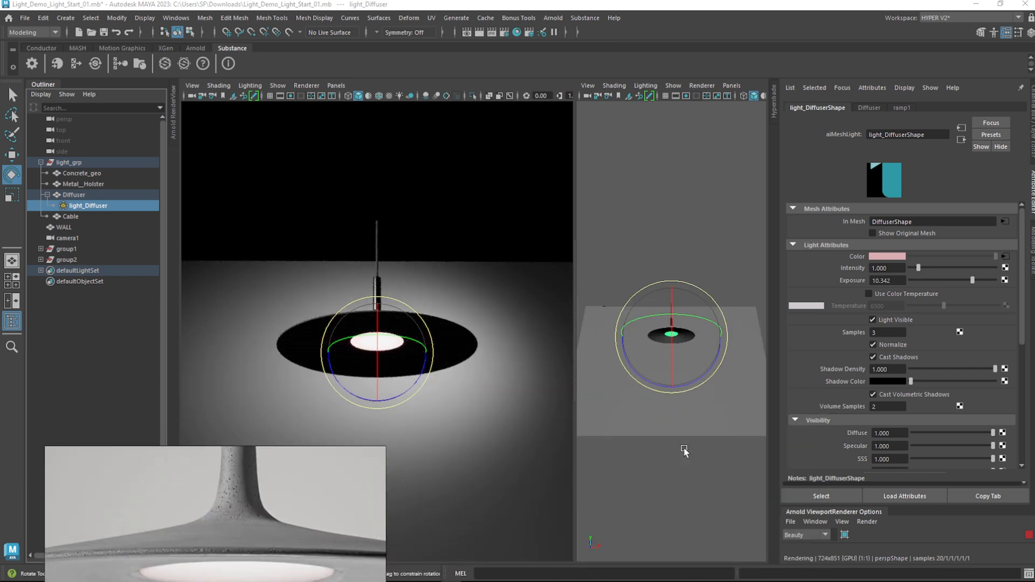
left_click_drag(684, 450, 686, 434, "alt")
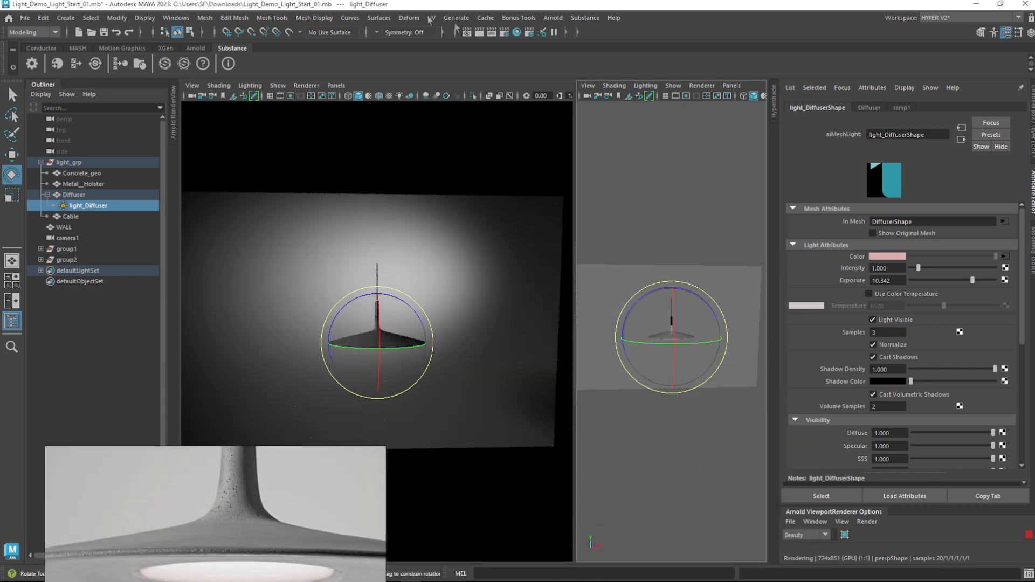
left_click(552, 18)
mouse_move(593, 75)
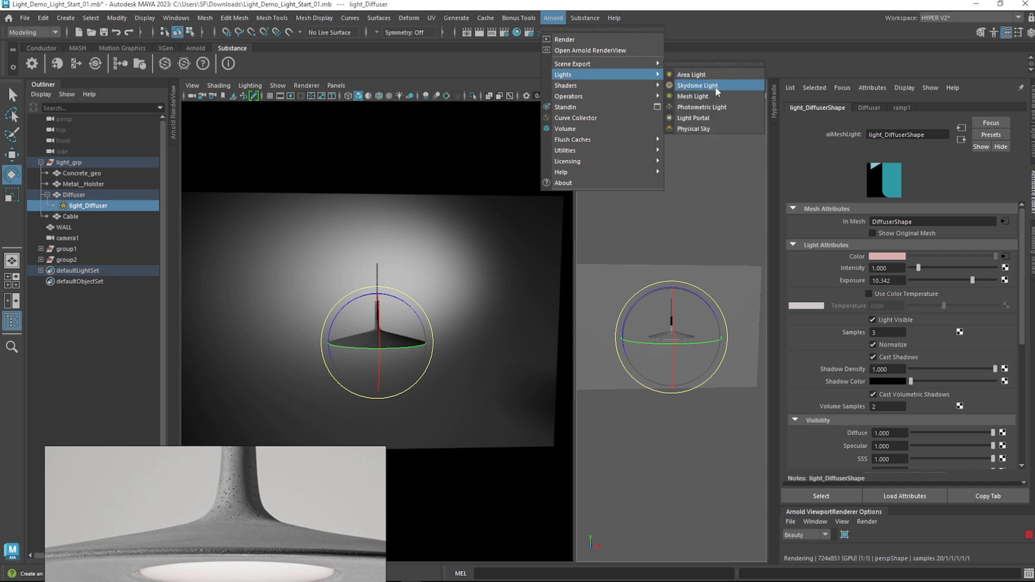
left_click(707, 74)
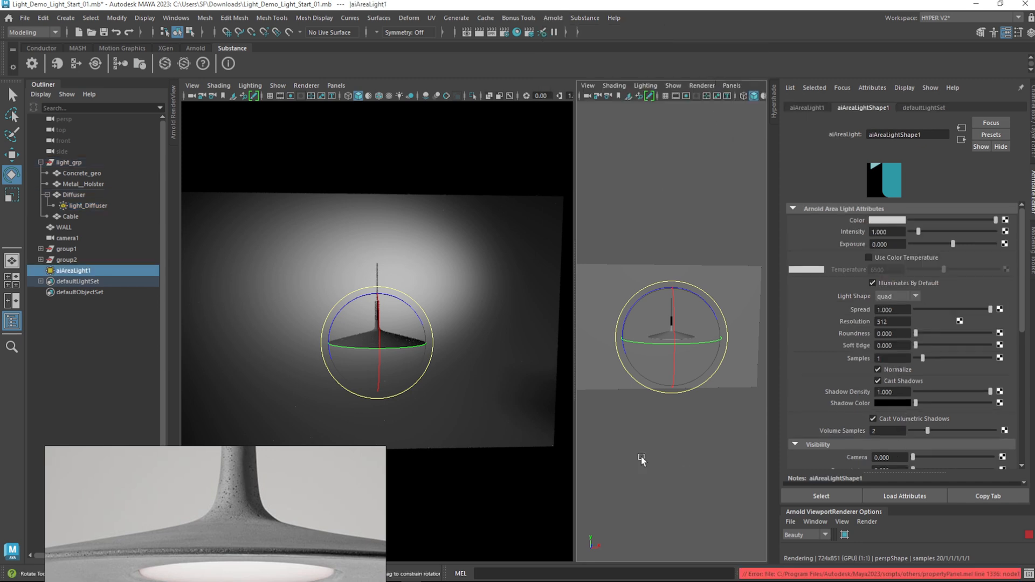
Enlarge the new area light and place it below the lampshade, rotated to face upward at the underside
key("r")
left_click_drag(667, 366, 664, 332, "alt")
key("w")
left_click_drag(637, 287, 722, 405)
key("e")
key("w")
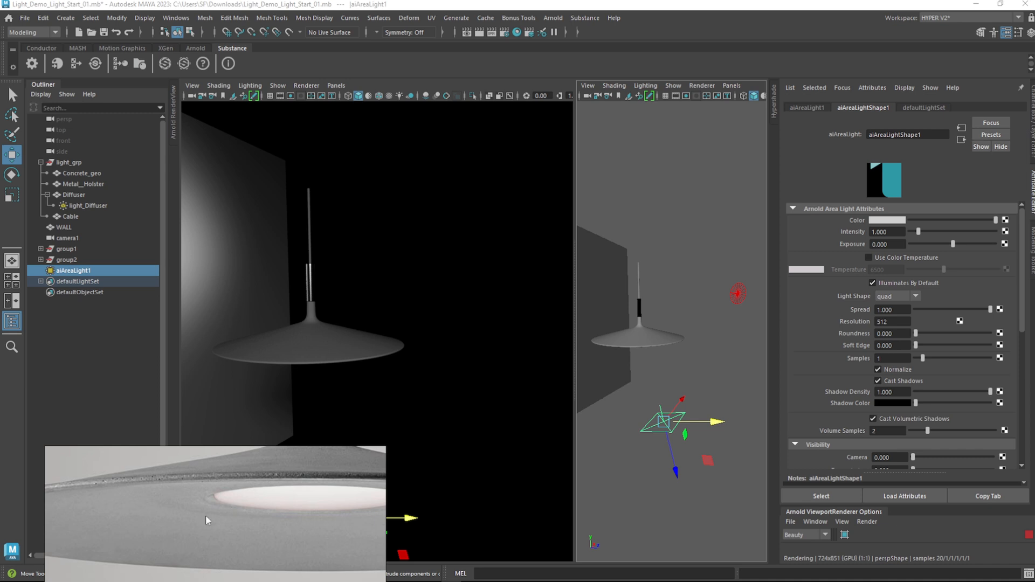
Change the area light's shape to disk and set its exposure to 11.420
left_click(893, 295)
left_click(882, 329)
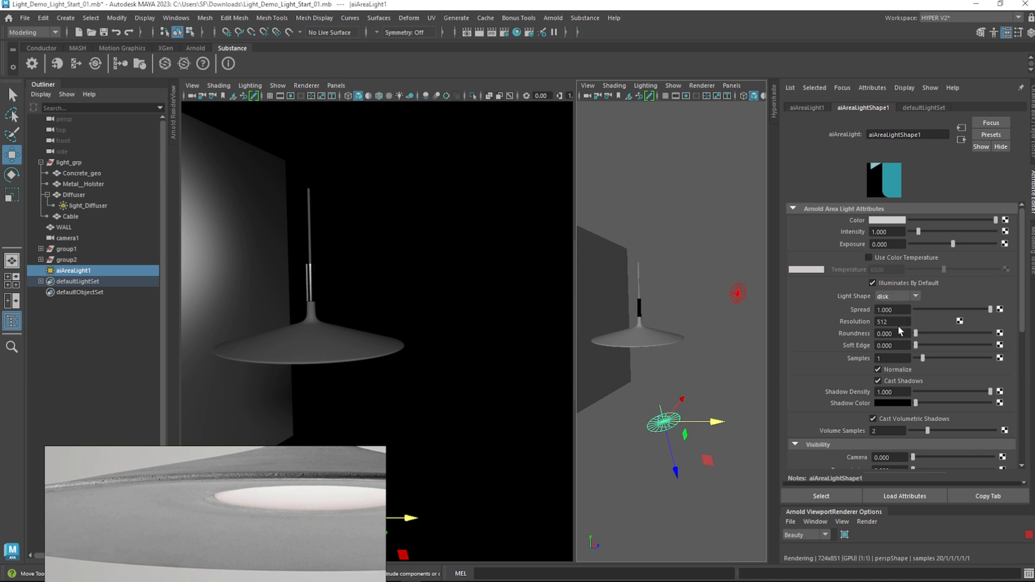
left_click_drag(458, 380, 420, 352, "alt")
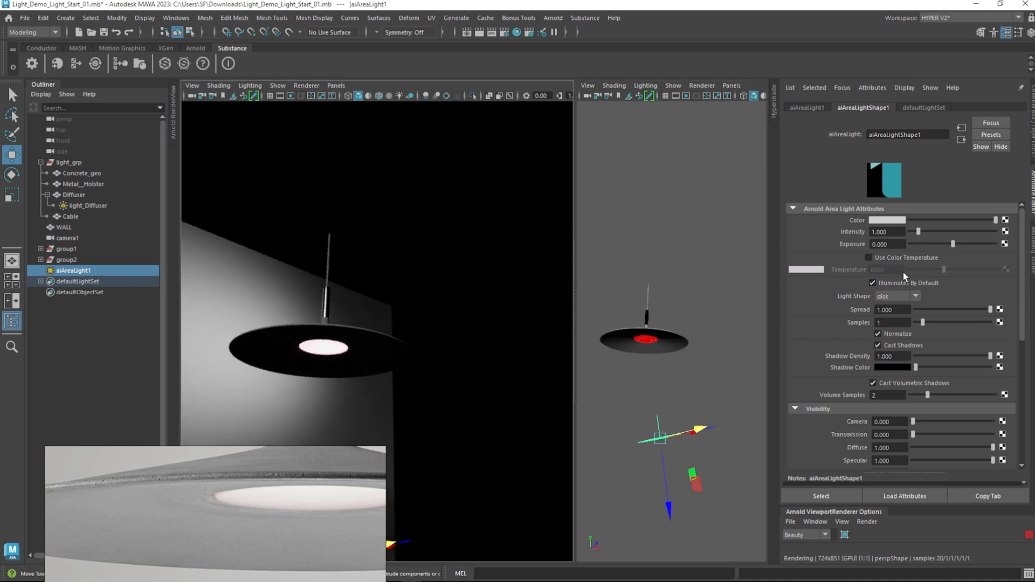
left_click(887, 244)
type("15")
key("Return")
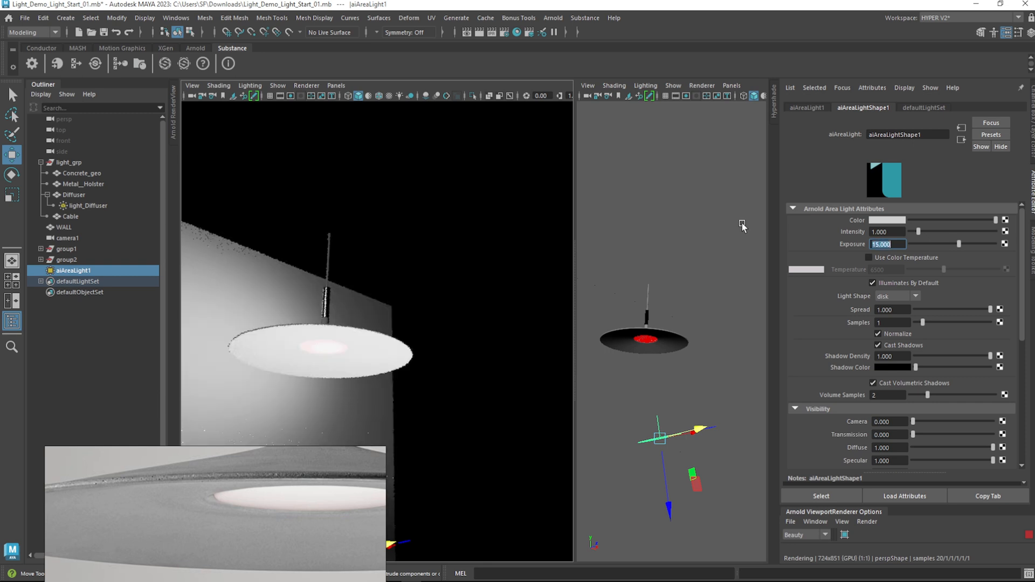
left_click_drag(896, 240, 707, 288, "ctrl")
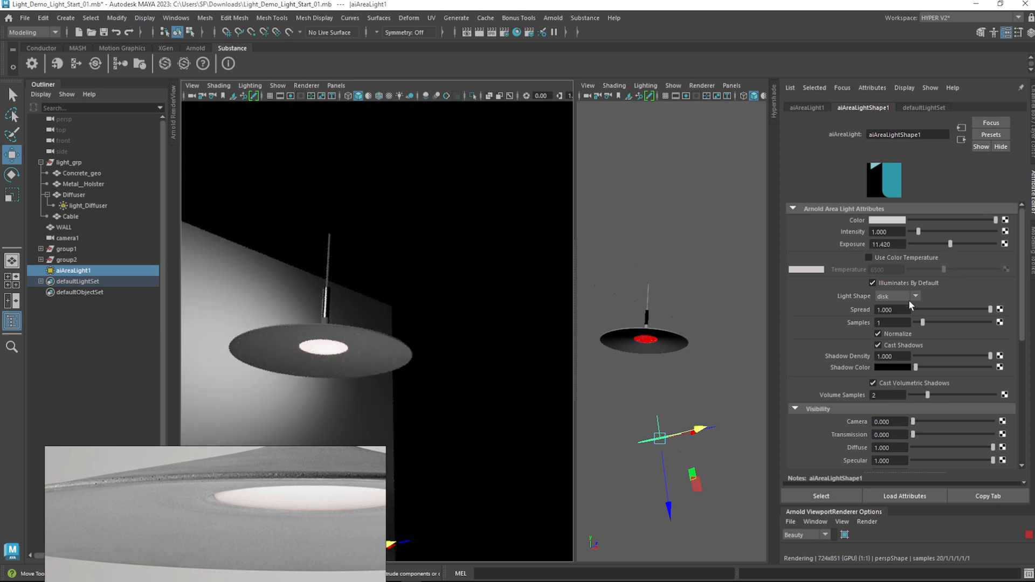
Set the disk area light's samples to 3 and narrow its spread to 0.161
left_click_drag(927, 308, 921, 309)
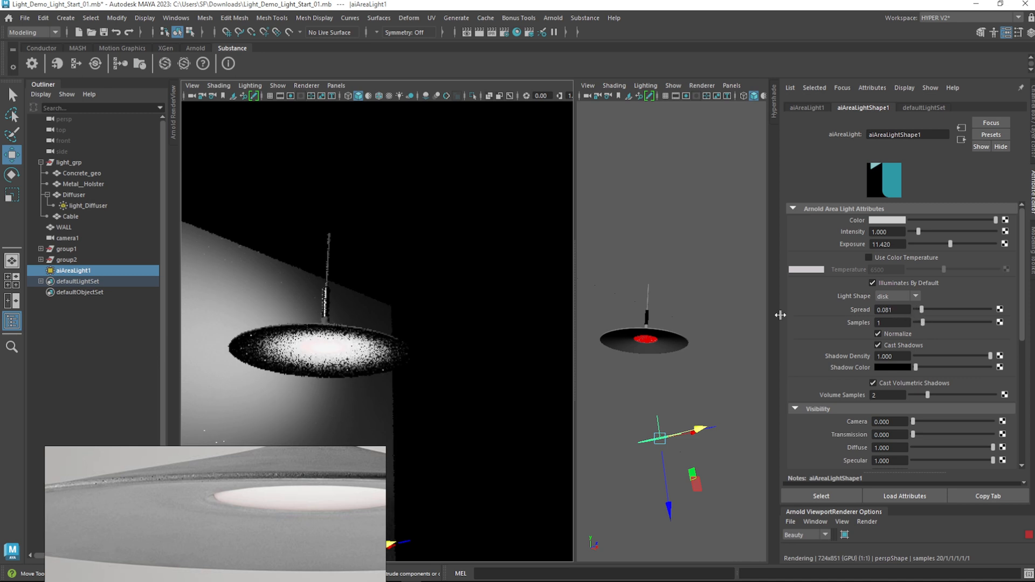
type("3")
key("Return")
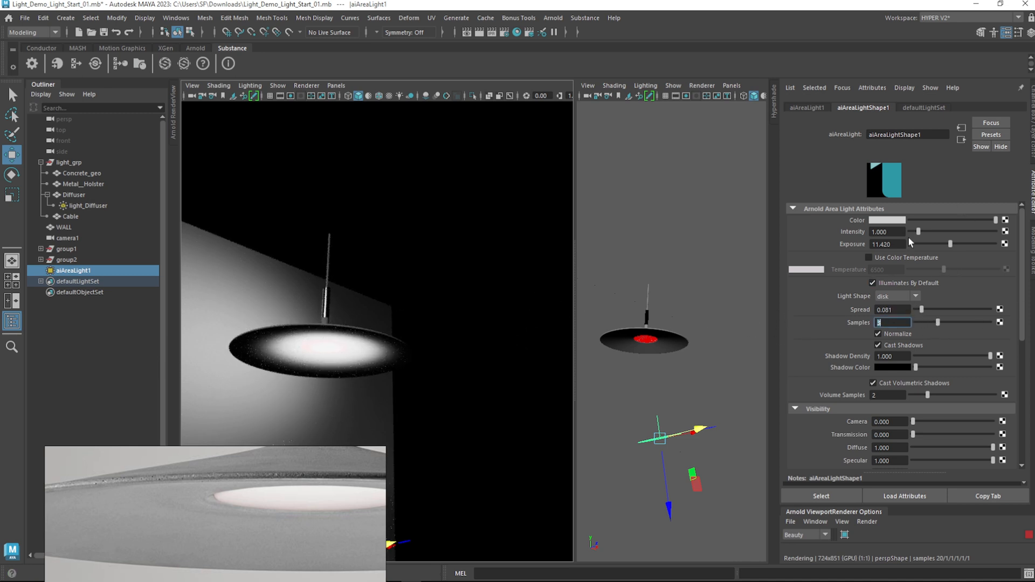
left_click_drag(906, 311, 910, 310, "ctrl")
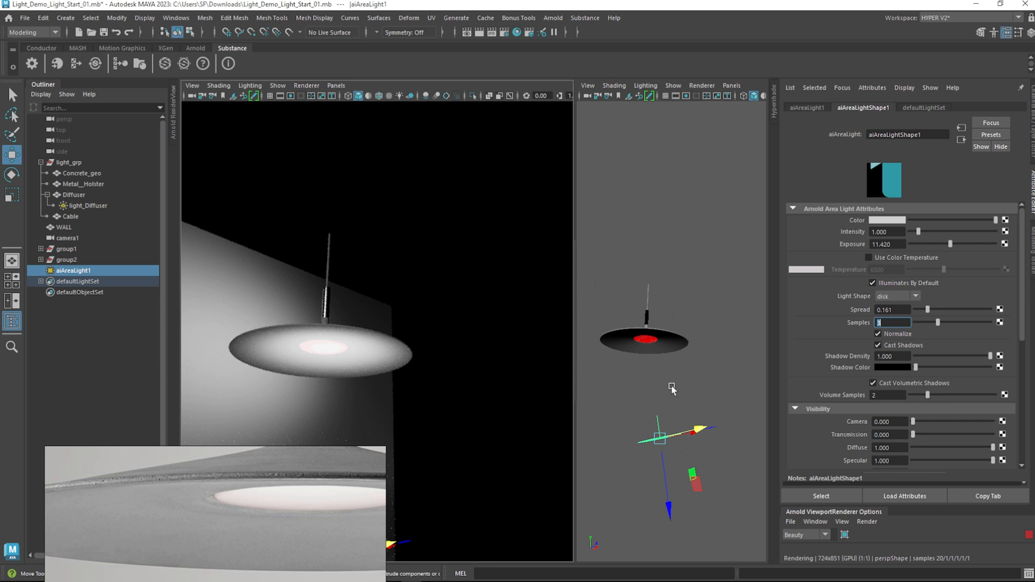
Enlarge, reposition and tilt the disk area light beneath the lampshade so it lights the underside at an angle
mouse_move(711, 396)
left_mouse_down("alt")
mouse_move(722, 357)
mouse_move(684, 380)
mouse_move(684, 400)
mouse_move(701, 398)
left_mouse_up("alt")
key("r")
key("w")
key("e")
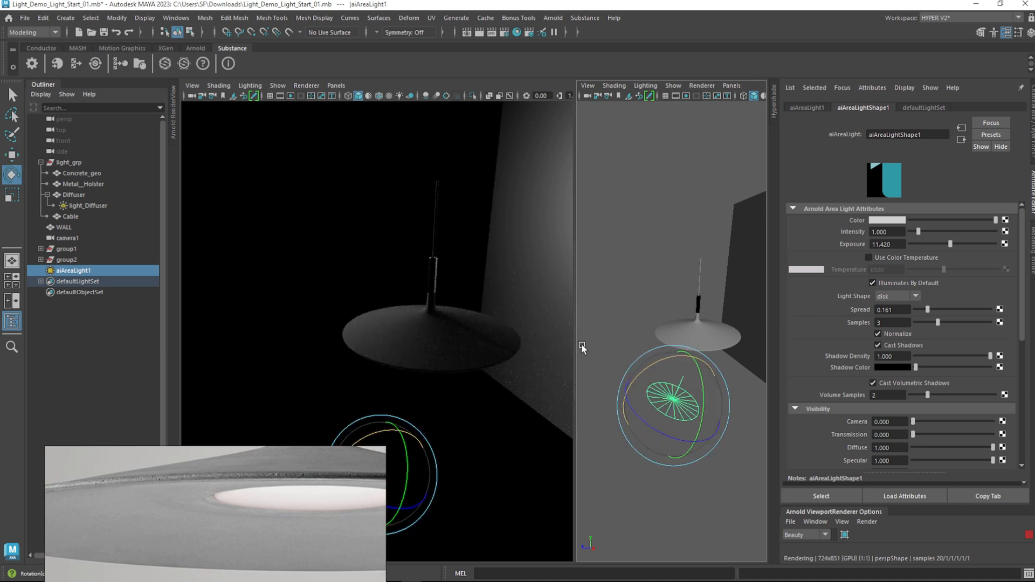
left_click_drag(649, 294, 701, 287, "alt")
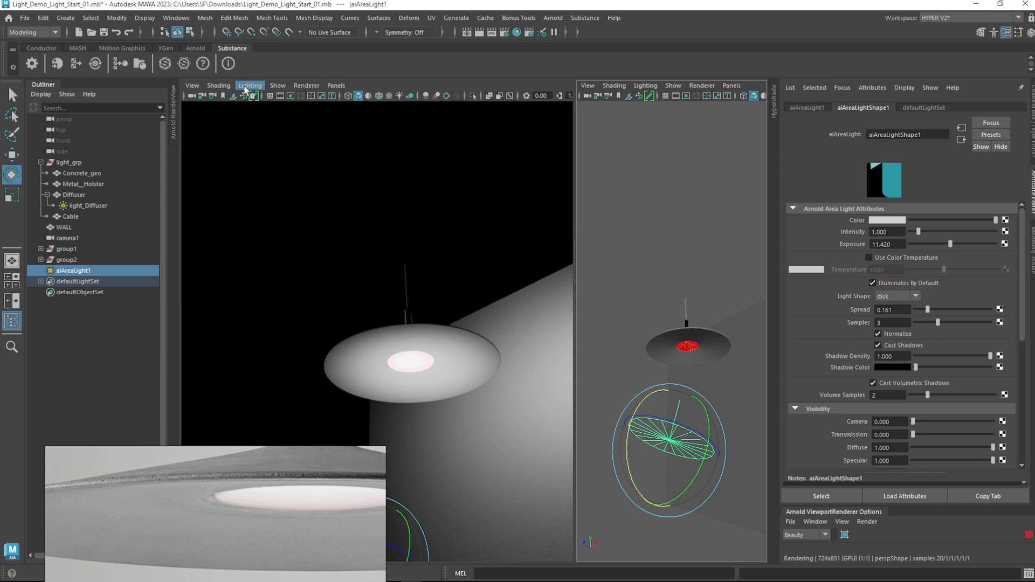
left_click(249, 86)
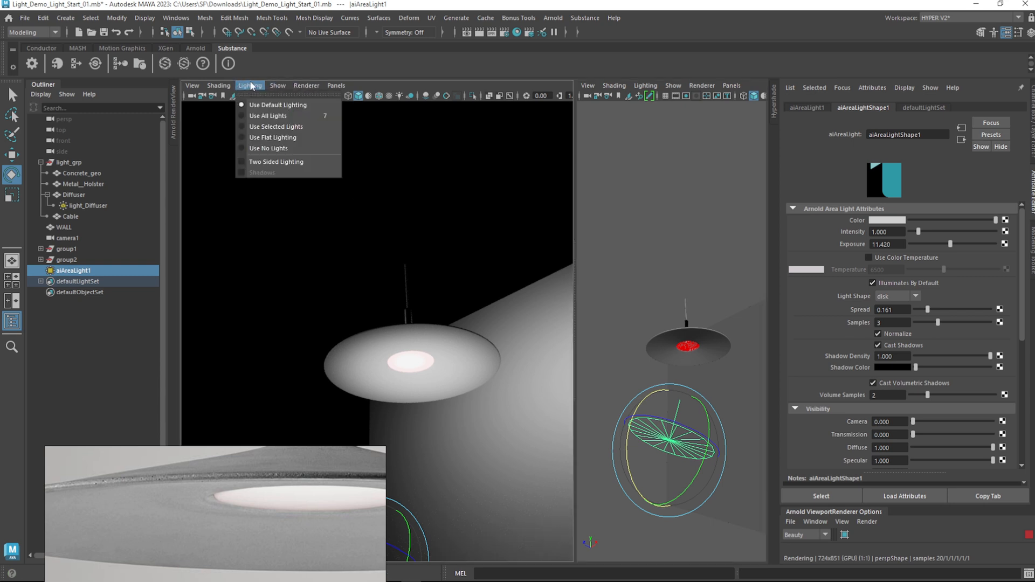
Switch the rendered viewport to camera1 and lower the disk area light's exposure to 10.455
mouse_move(337, 86)
mouse_move(361, 97)
left_click(462, 97)
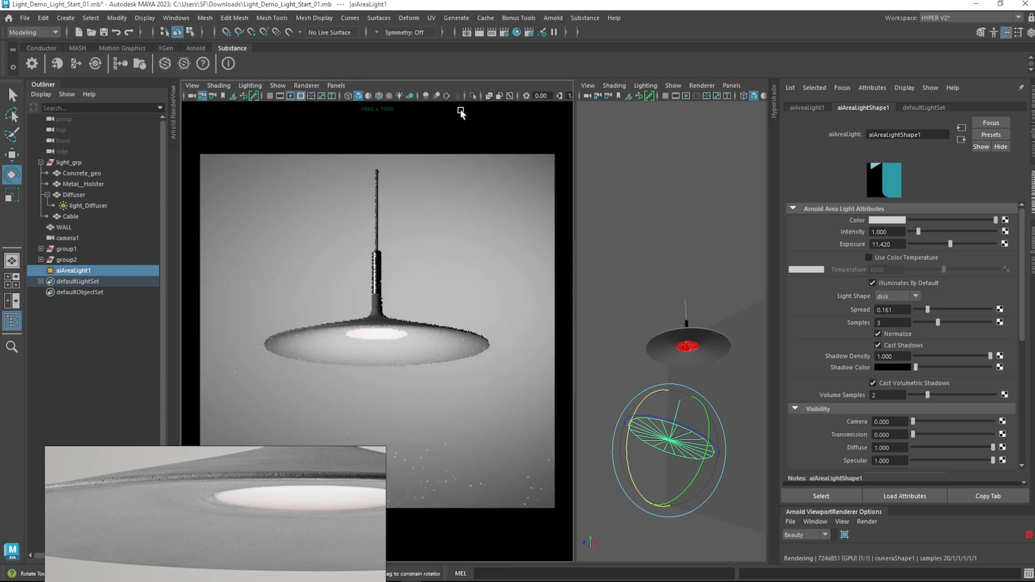
left_click_drag(948, 248, 949, 245)
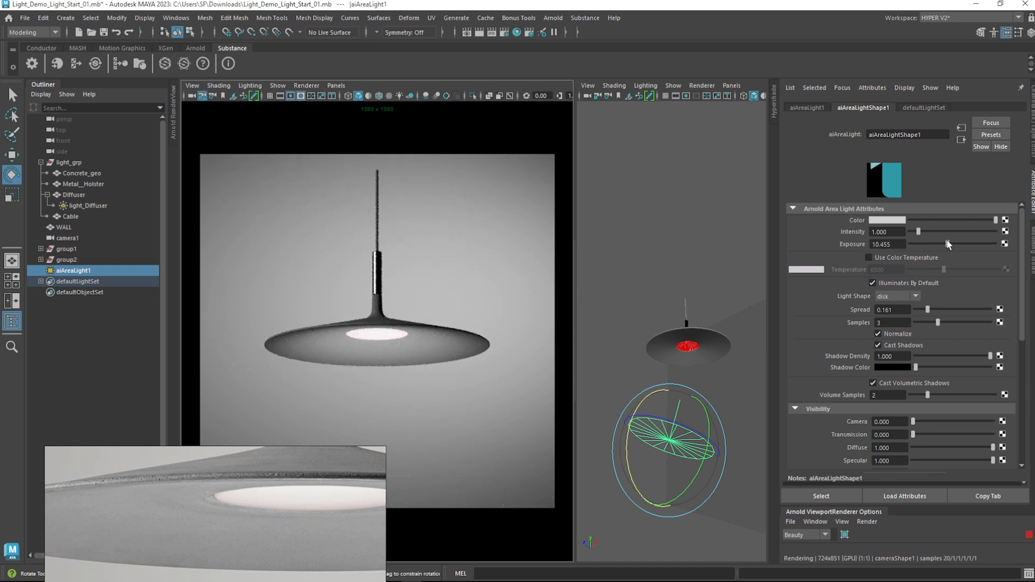
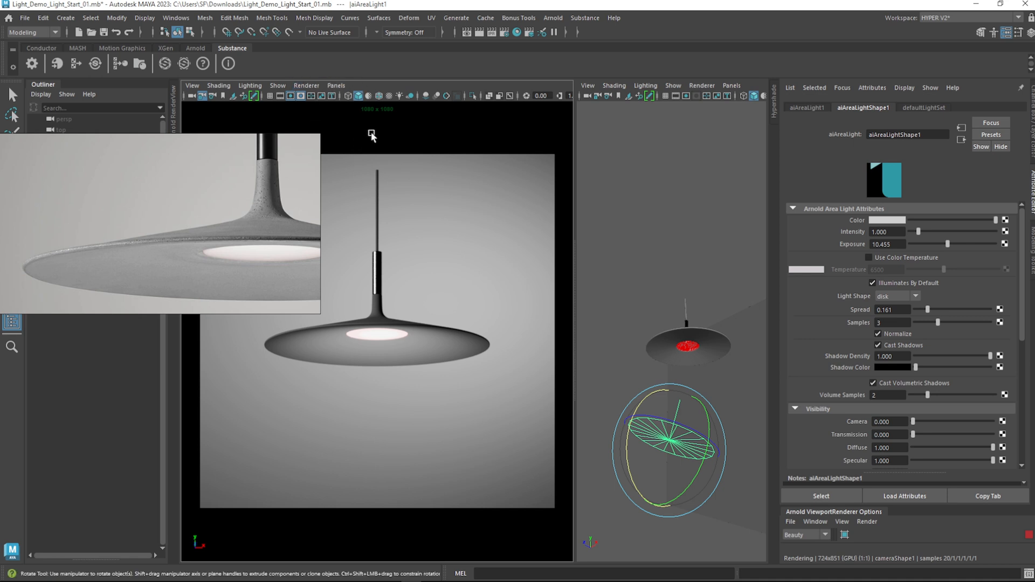
Scale the disk area light up uniformly to about 20.637 and set its exposure to 10.875
key("w")
key("r")
left_click_drag(670, 439, 690, 438)
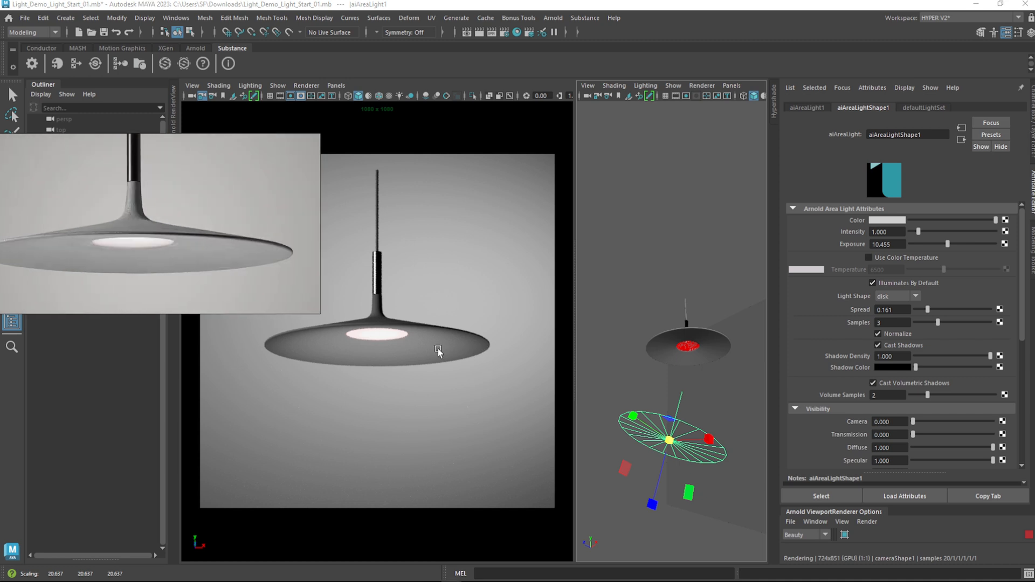
left_click_drag(947, 243, 927, 250)
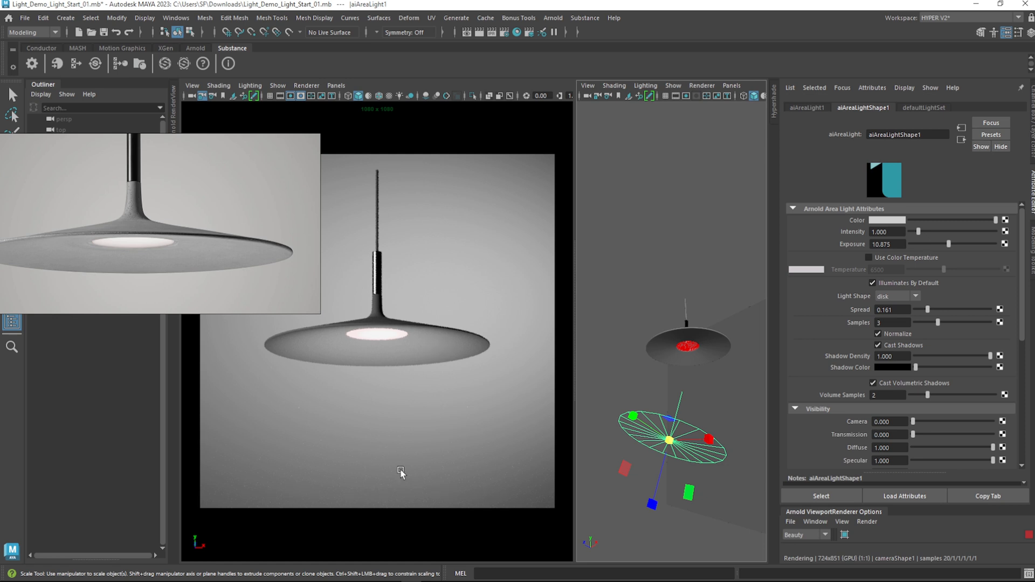
Move the reference image off the lamp render and add an Arnold skydome light to the scene
left_click_drag(261, 207, 729, 157)
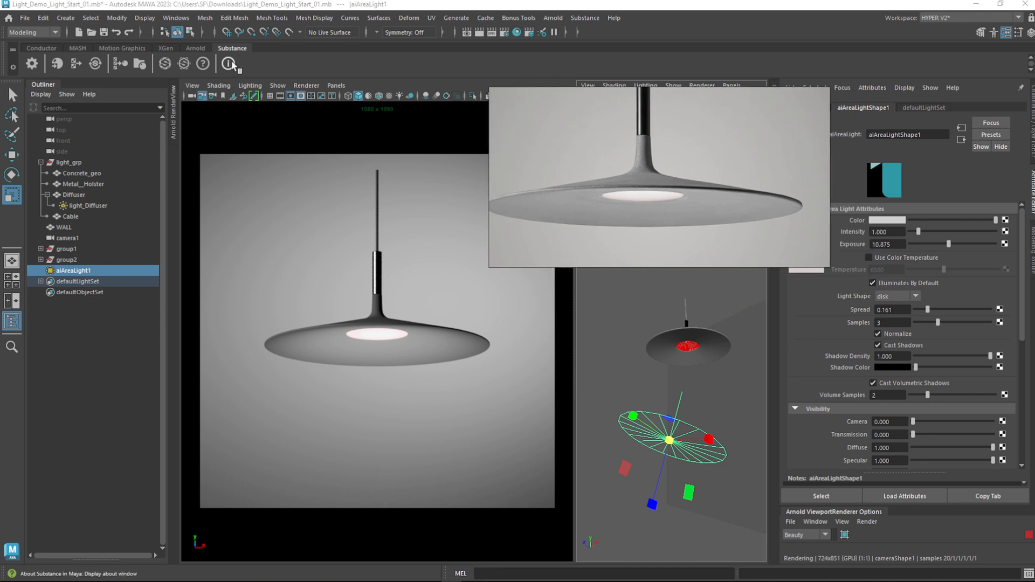
left_click(552, 18)
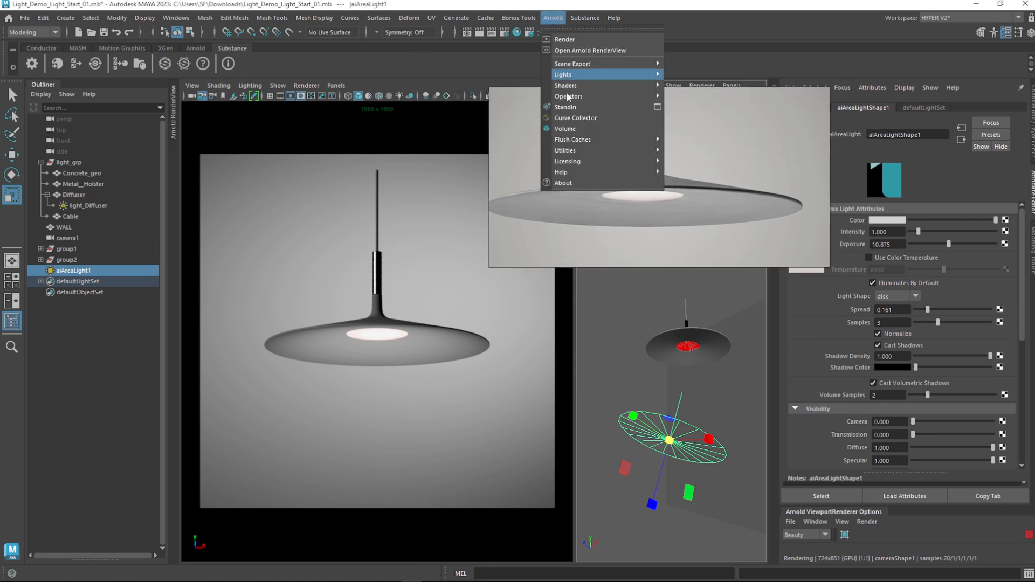
mouse_move(639, 85)
left_click(709, 87)
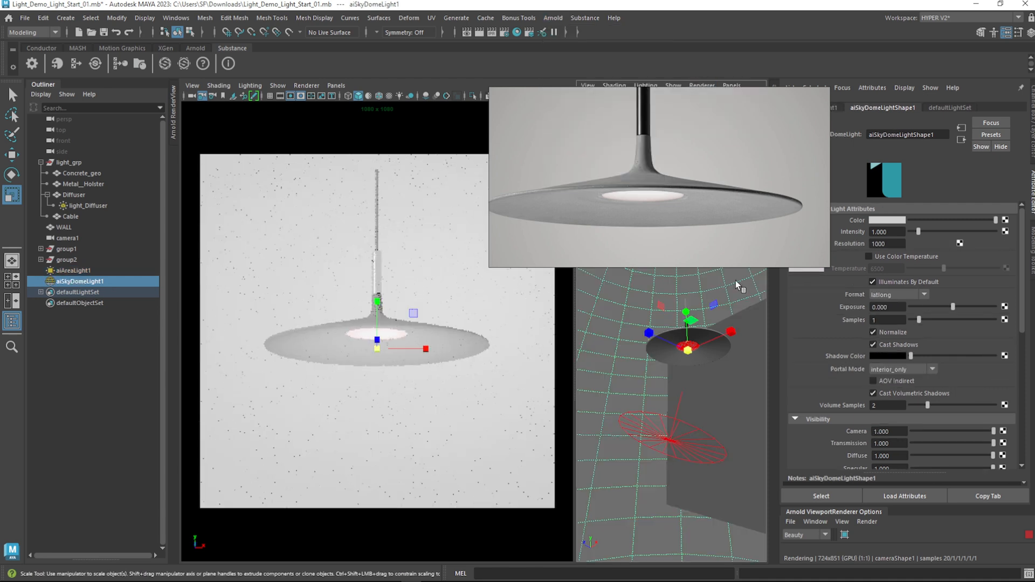
Examine the lamp and wall brightness in the reference image at several zoom levels and park the image clear of the render
left_click_drag(769, 197, 580, 360)
scroll(515, 344, "down", 5)
scroll(516, 344, "up", 2)
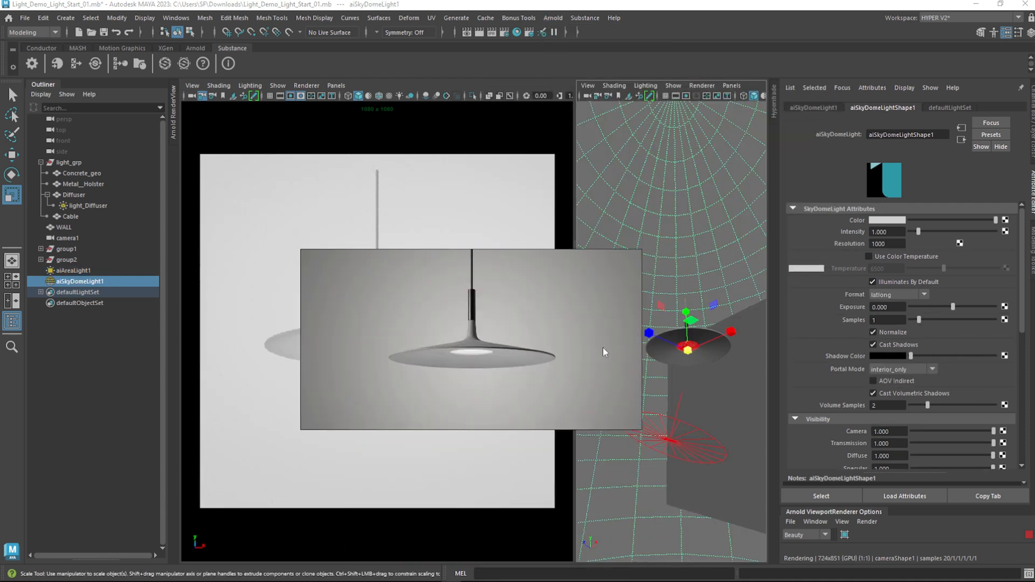
scroll(603, 347, "down", 1)
left_click_drag(538, 386, 486, 399)
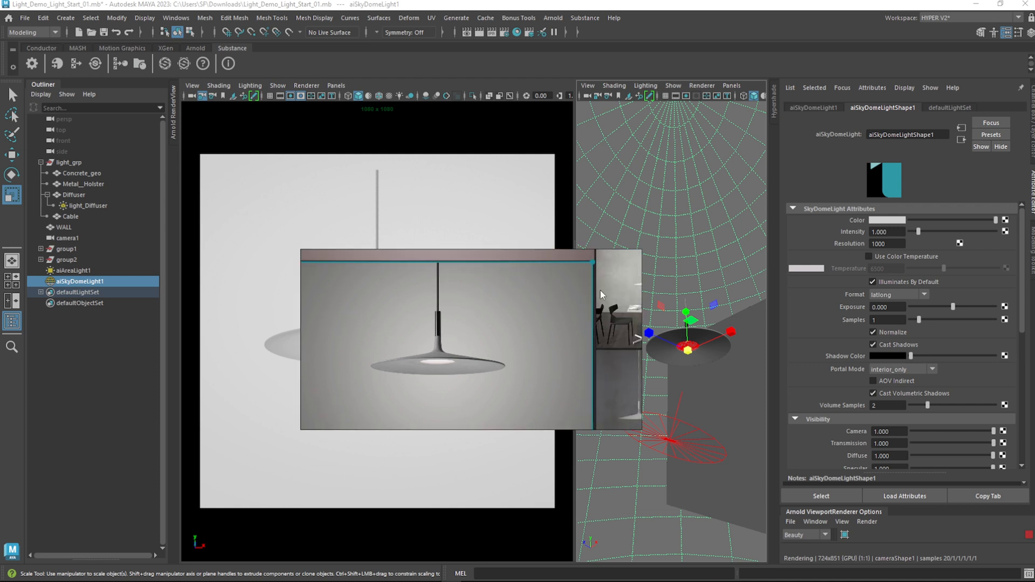
right_click_drag(501, 322, 517, 284)
scroll(498, 290, "up", 4)
scroll(510, 306, "down", 2)
middle_click_drag(552, 316, 538, 303)
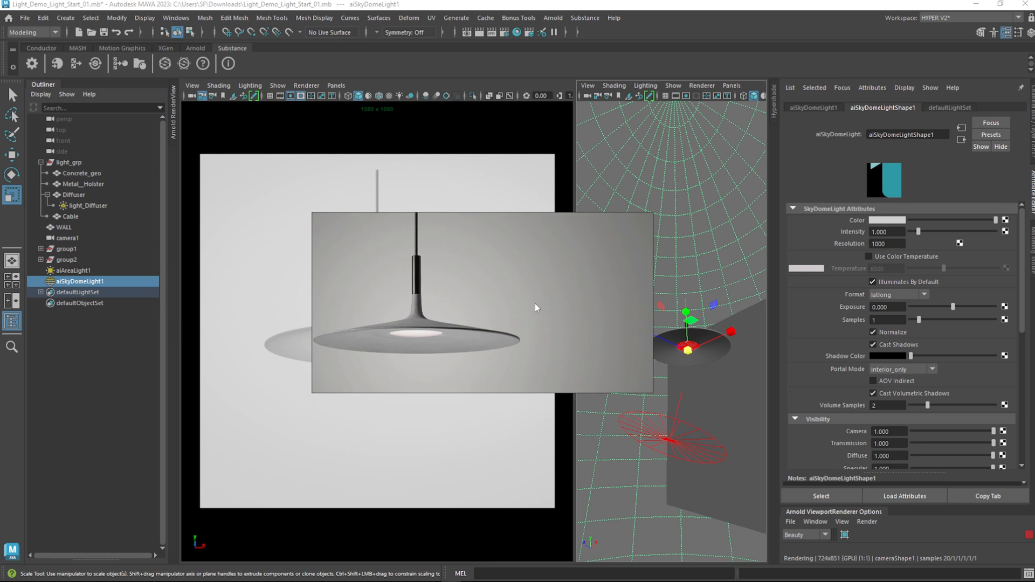
right_click_drag(584, 280, 316, 497)
Set the skydome light's samples to 3 and its exposure to -4.610
left_click(888, 320)
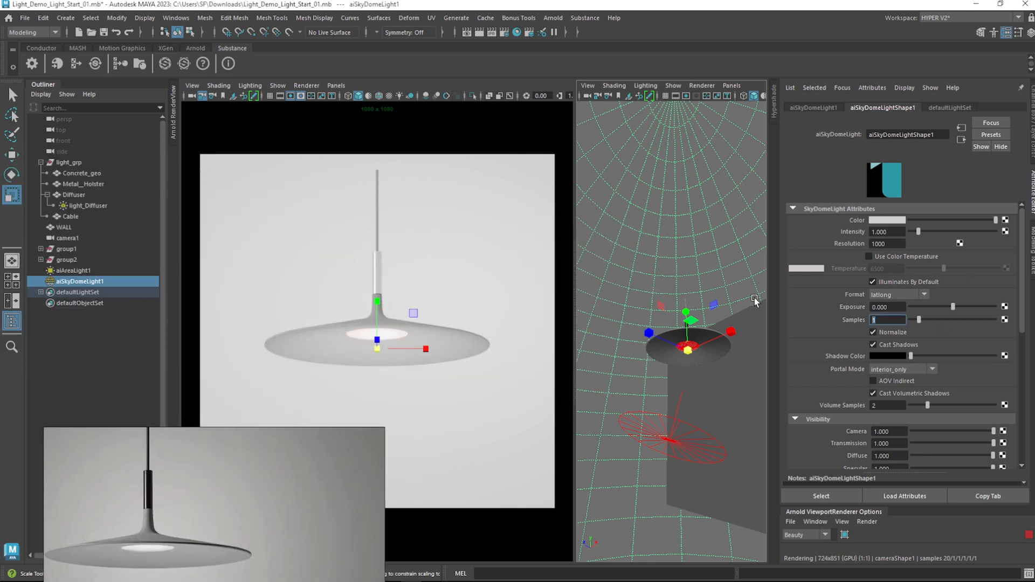
type("3")
key("Return")
left_click_drag(910, 307, 916, 310)
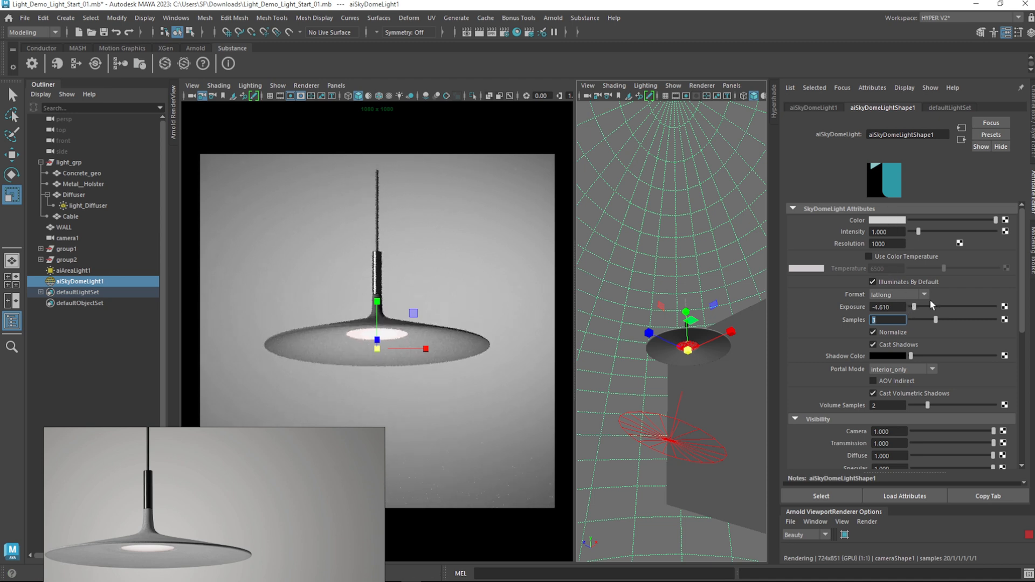
Enable color temperature on the skydome light at 5200 and raise its exposure to -1.039 to judge the tint
left_click(897, 258)
left_click_drag(937, 267, 933, 267)
double_click(876, 268)
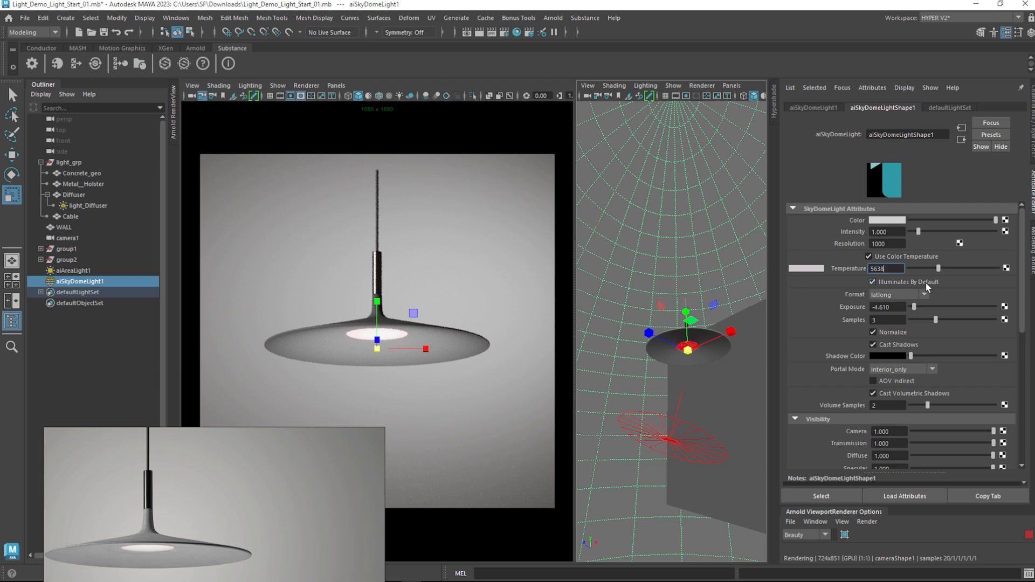
type("5200")
key("Return")
type("5")
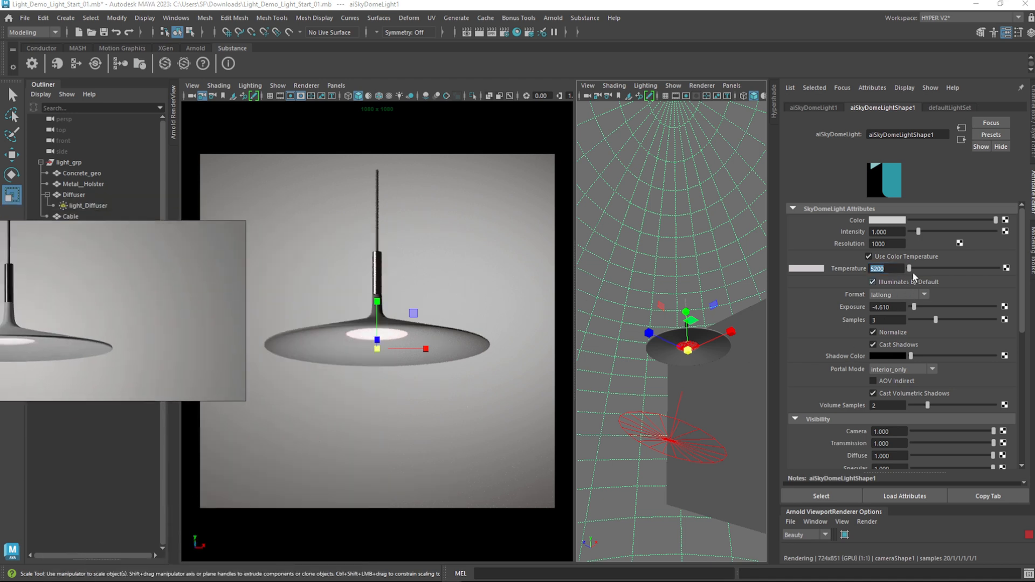
left_click_drag(915, 308, 943, 325)
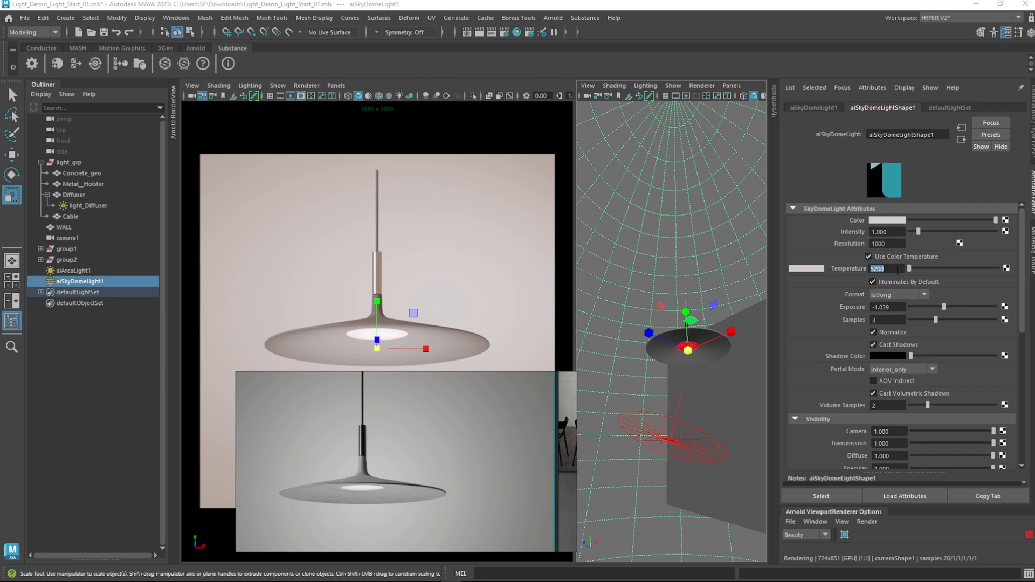
key("Return")
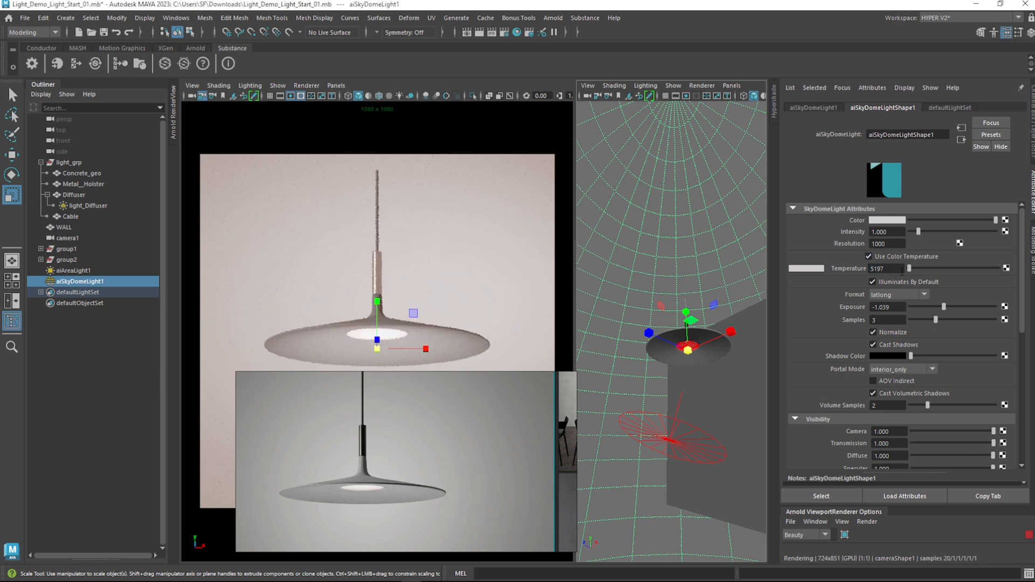
Set the skydome light's color temperature to 5000 and bring its exposure down to -4.610
left_click_drag(909, 269, 915, 268)
left_click(884, 268)
type("50")
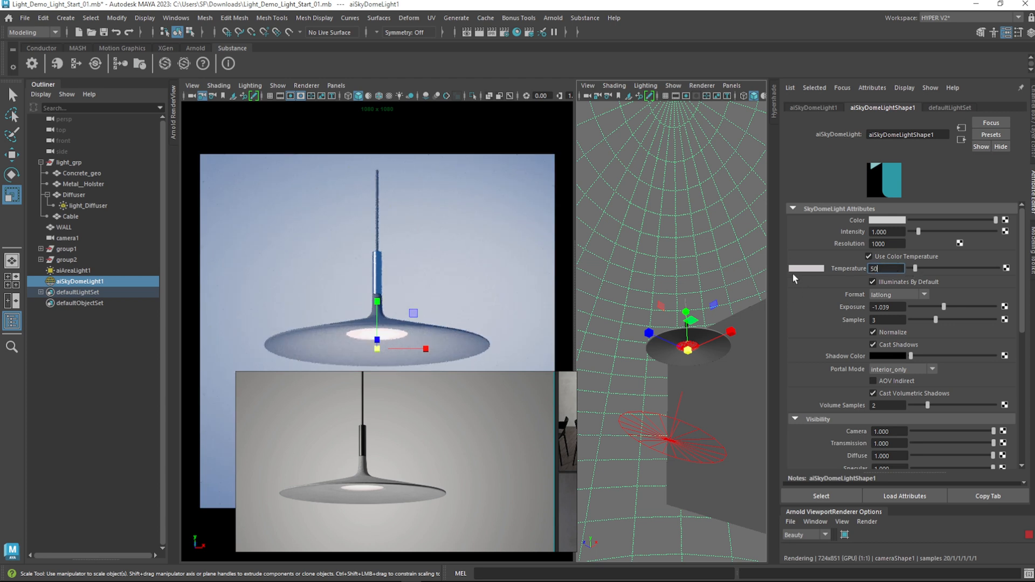
type("0")
key("Return")
type("5000")
key("Return")
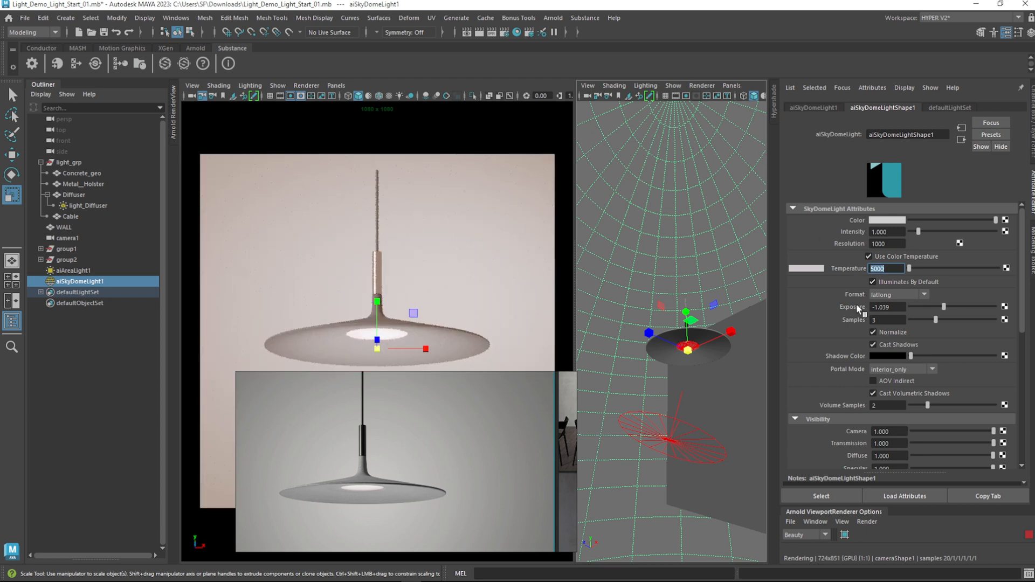
left_click_drag(941, 310, 915, 310)
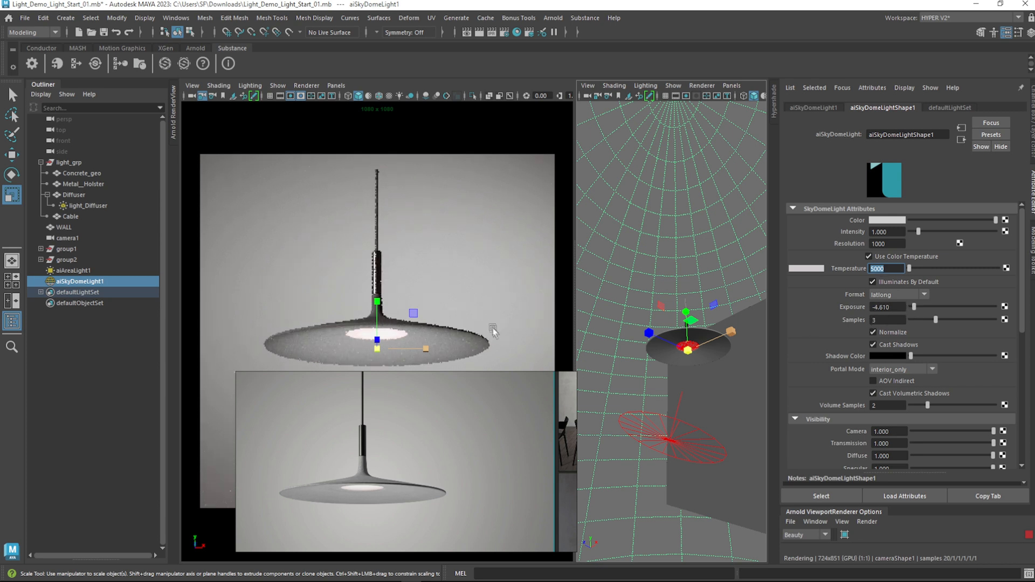
Inspect the lamp's stem and upper shade through the persp camera and raise the skydome light's exposure to -3.896
left_click(336, 85)
mouse_move(372, 94)
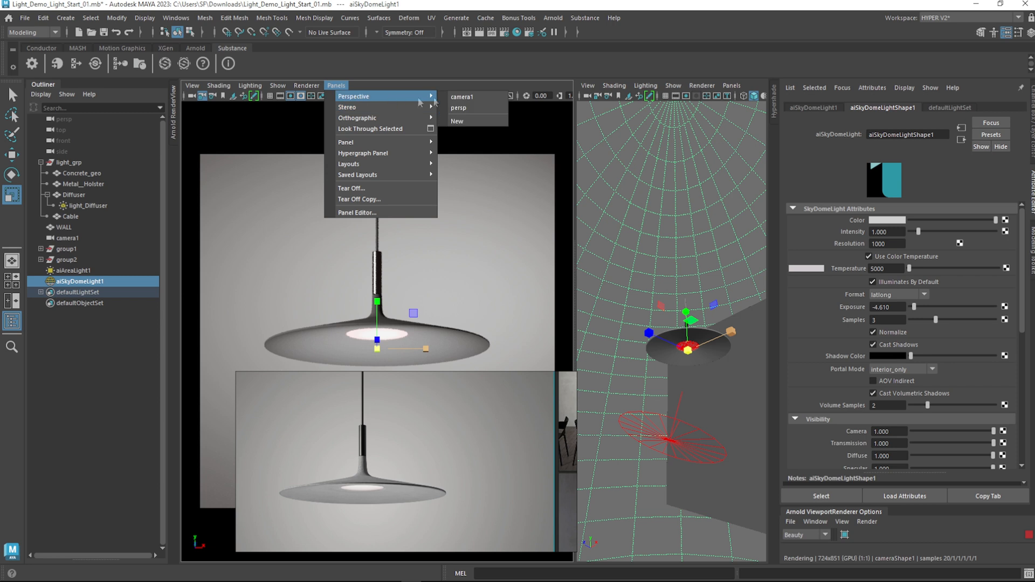
left_click(467, 110)
left_click_drag(419, 305, 462, 367, "alt")
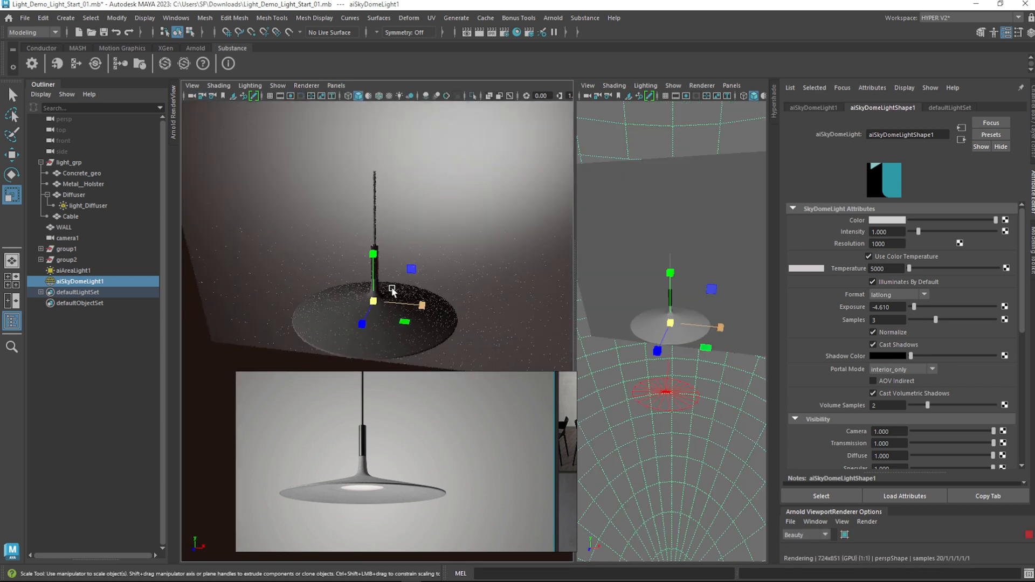
scroll(396, 294, "up", 5)
left_click_drag(397, 292, 432, 233, "alt")
scroll(432, 233, "down", 2)
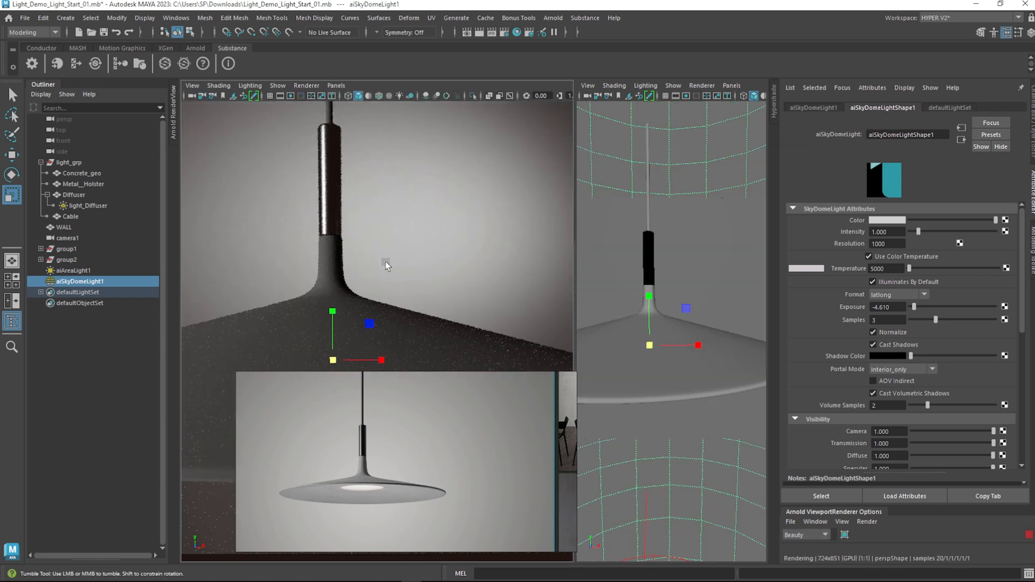
left_click_drag(387, 263, 375, 265, "alt")
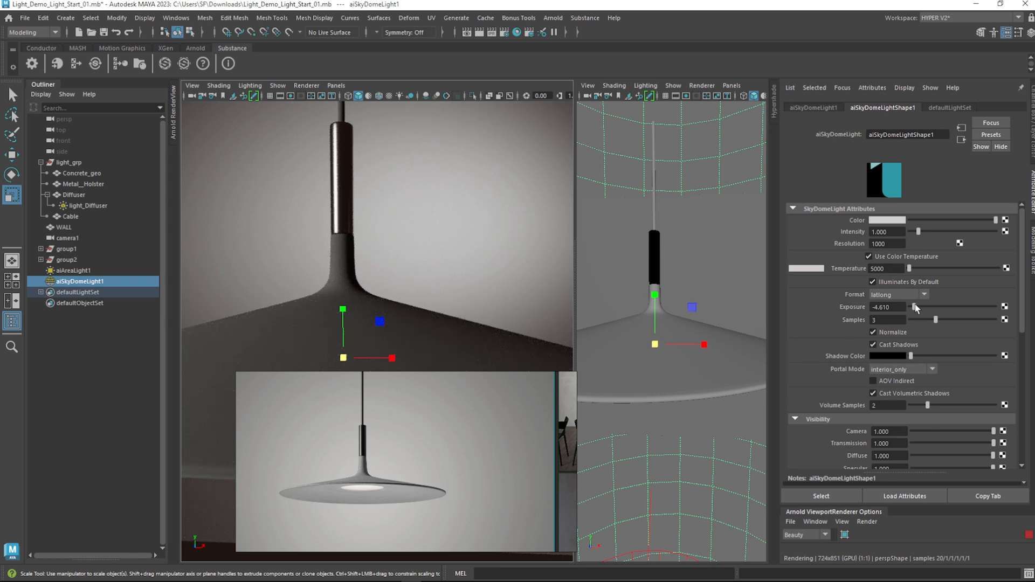
left_click_drag(919, 307, 920, 307)
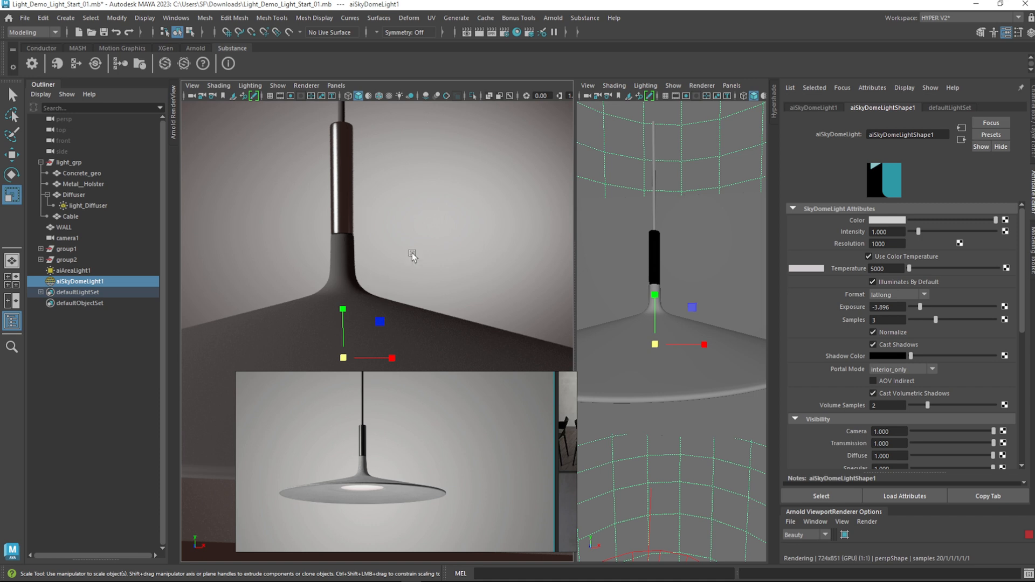
scroll(393, 240, "down", 2)
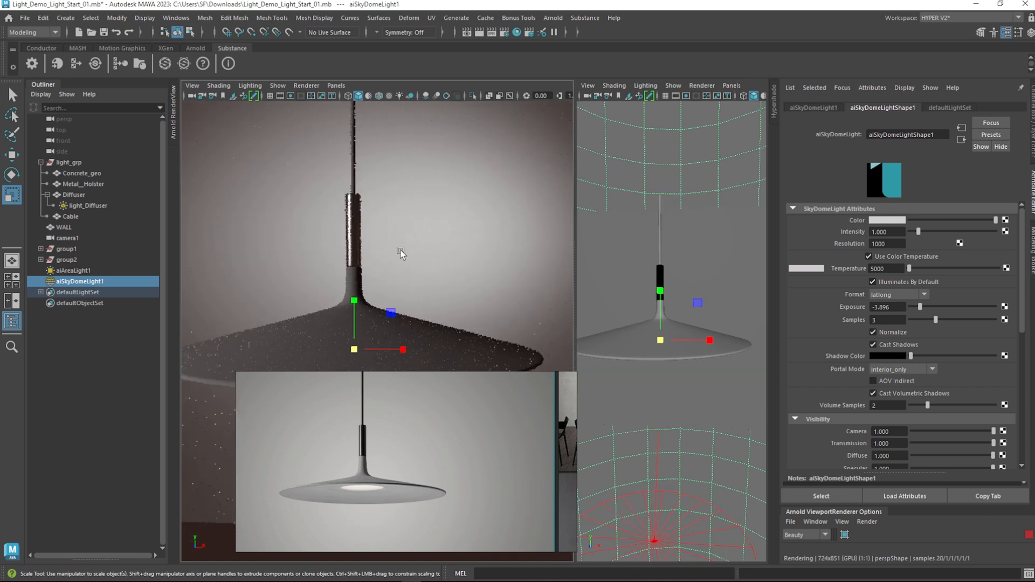
Return the rendered viewport to camera1 and move the reference image beside the render for comparison
left_click(335, 86)
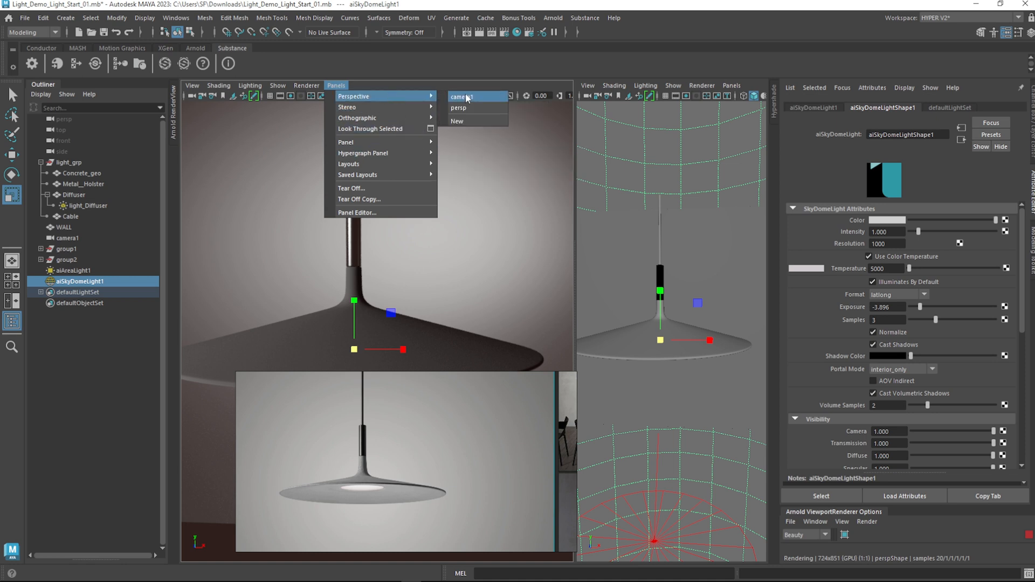
left_click(464, 107)
right_click_drag(418, 414, 393, 465)
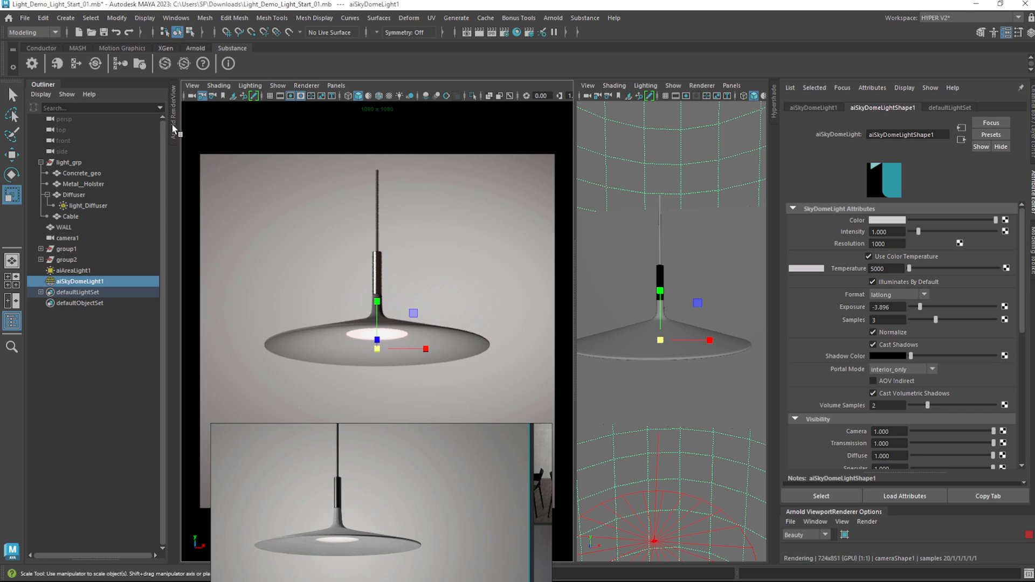
right_click_drag(460, 468, 906, 339)
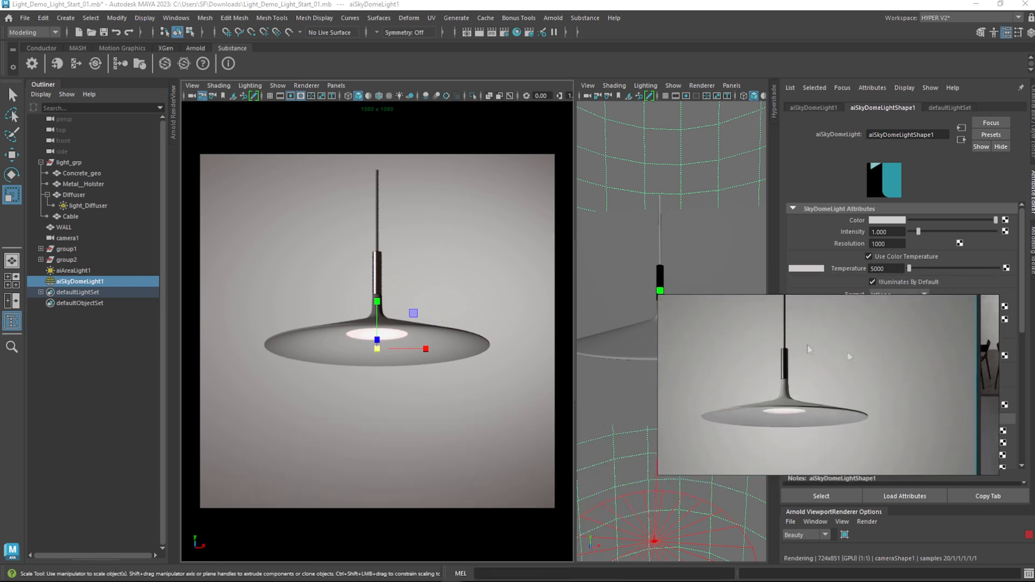
Switch the camera viewport from Arnold back to standard viewport display and open Arnold RenderView as a floating window
left_click(306, 85)
left_click(318, 104)
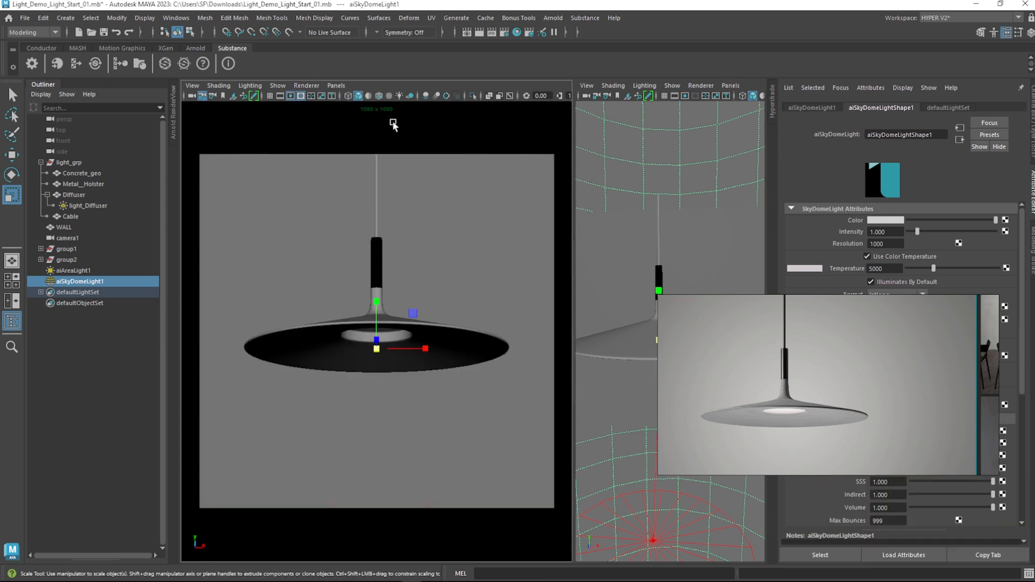
left_click(553, 17)
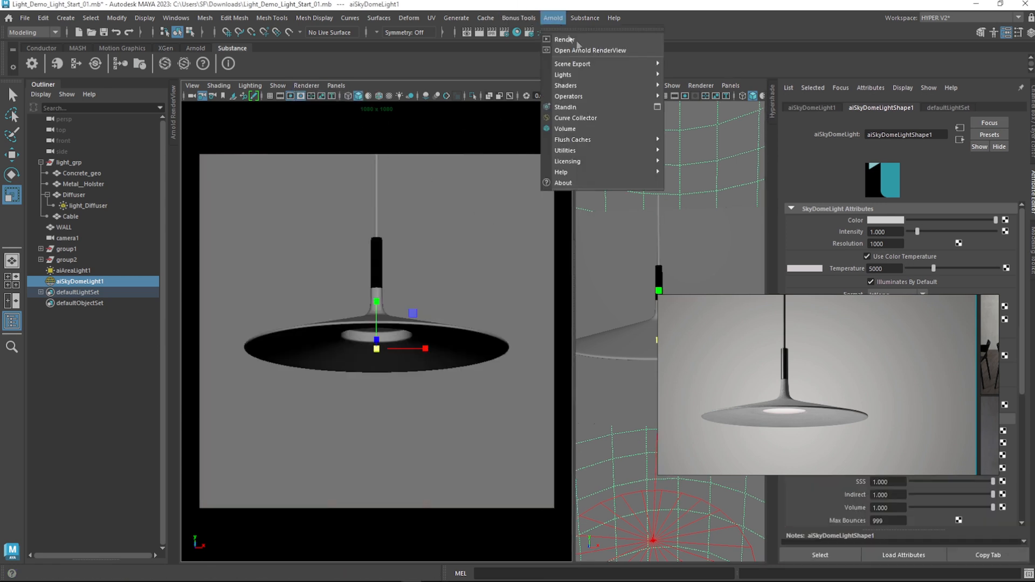
left_click(596, 50)
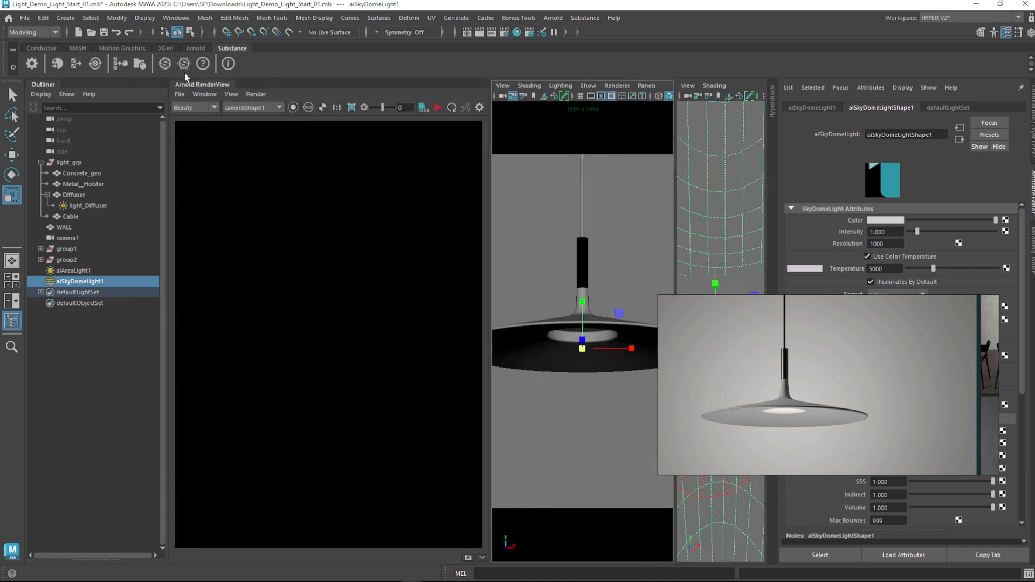
double_click(57, 84)
left_click_drag(90, 89, 220, 107)
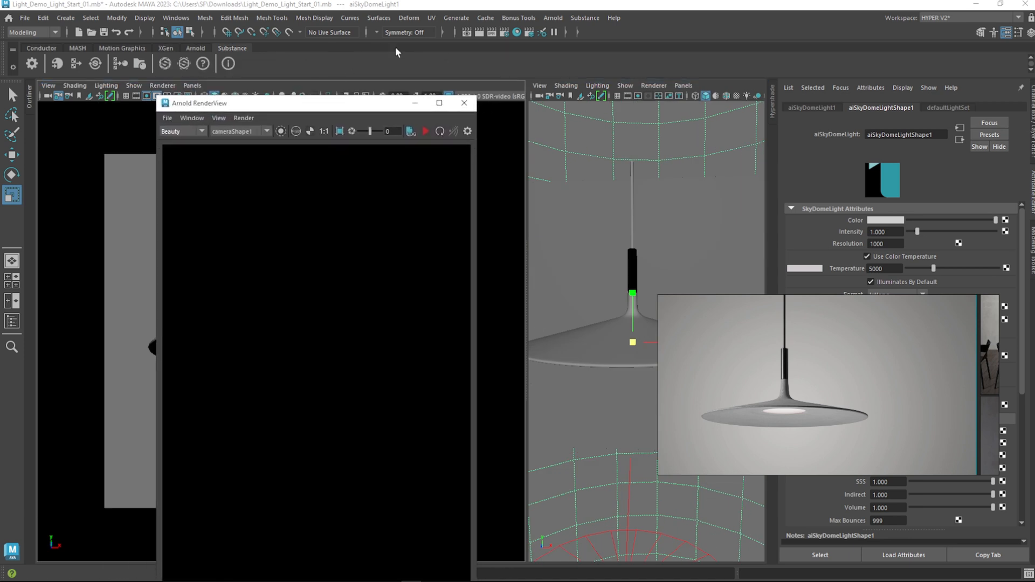
Review the render settings for Arnold camera sampling, adaptive sampling, file output and the system render device
left_click(491, 32)
left_click(218, 155)
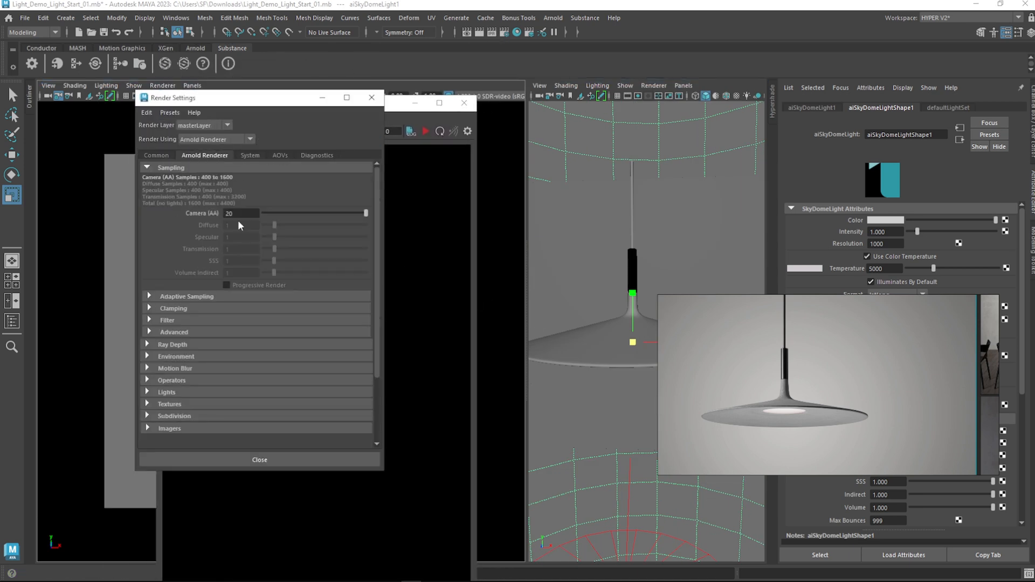
left_click(204, 295)
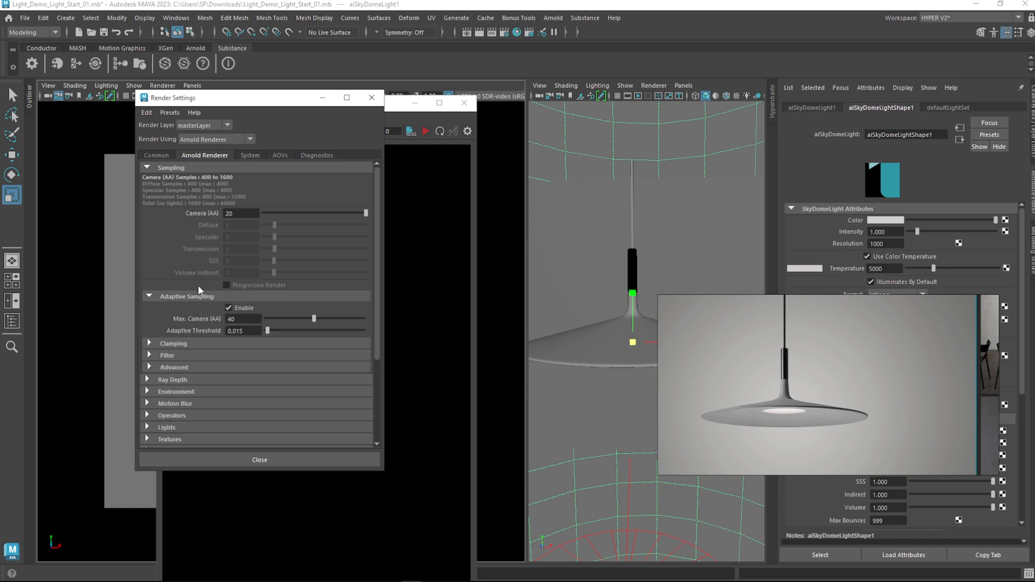
left_click(229, 214)
left_click(156, 155)
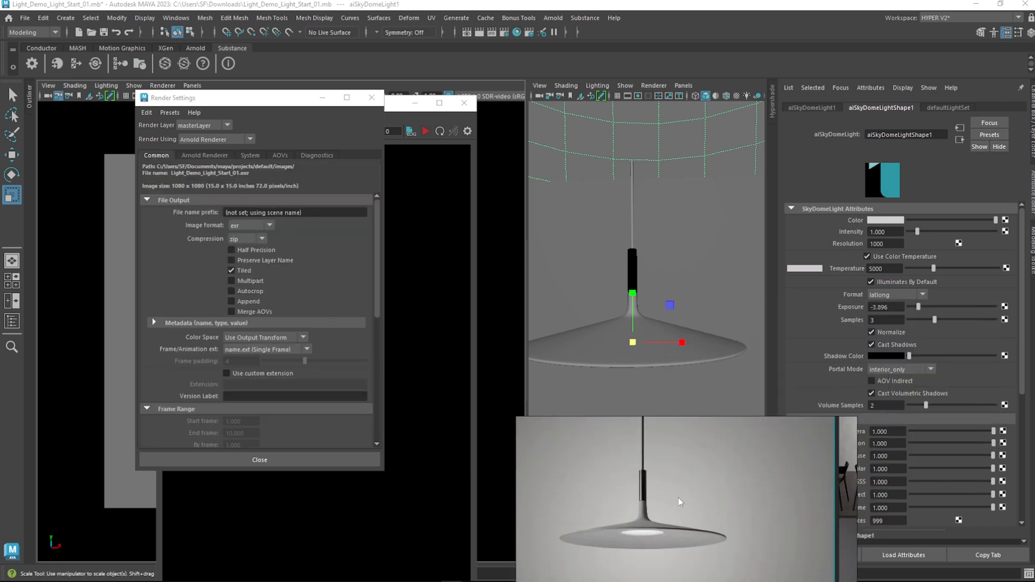
left_click(220, 156)
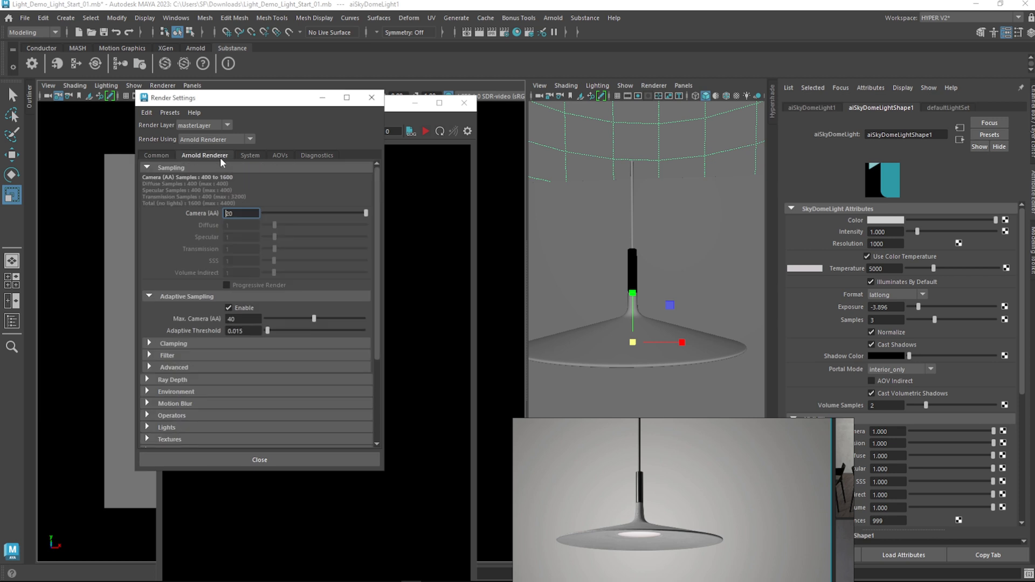
left_click(248, 155)
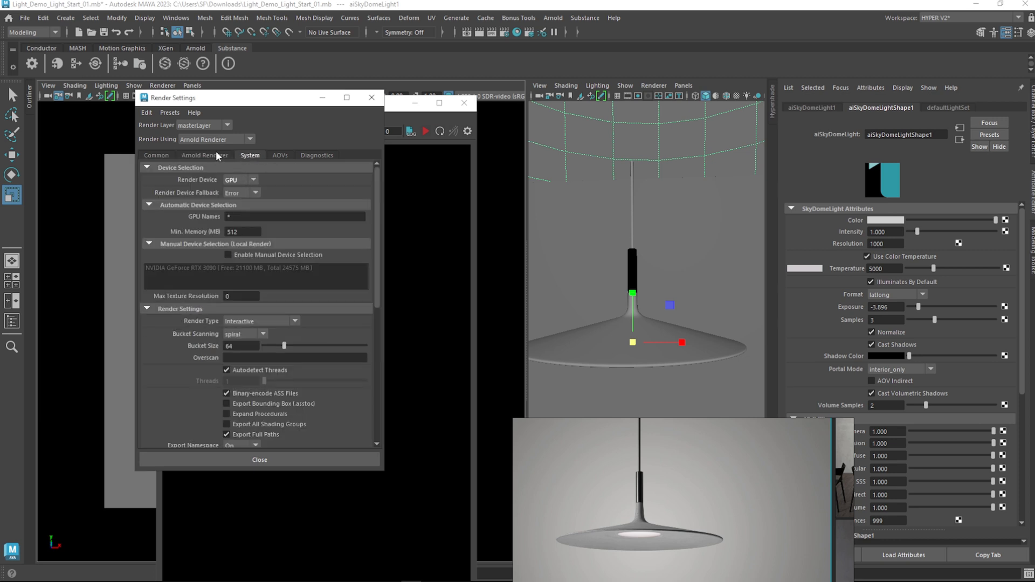
Set the render image size to 1920 by 1080 pixels and close the render settings
left_click(159, 155)
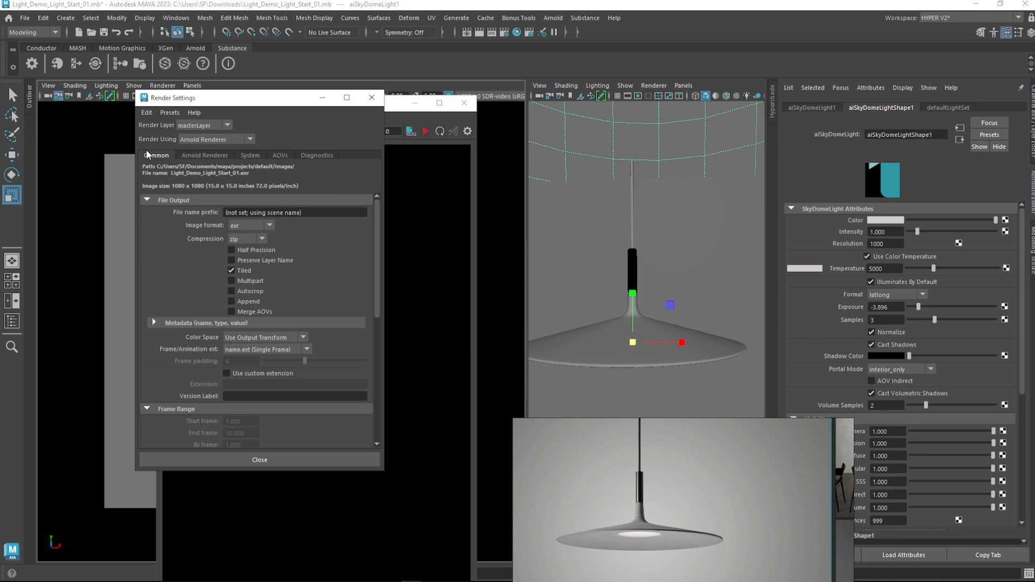
scroll(195, 326, "down", 5)
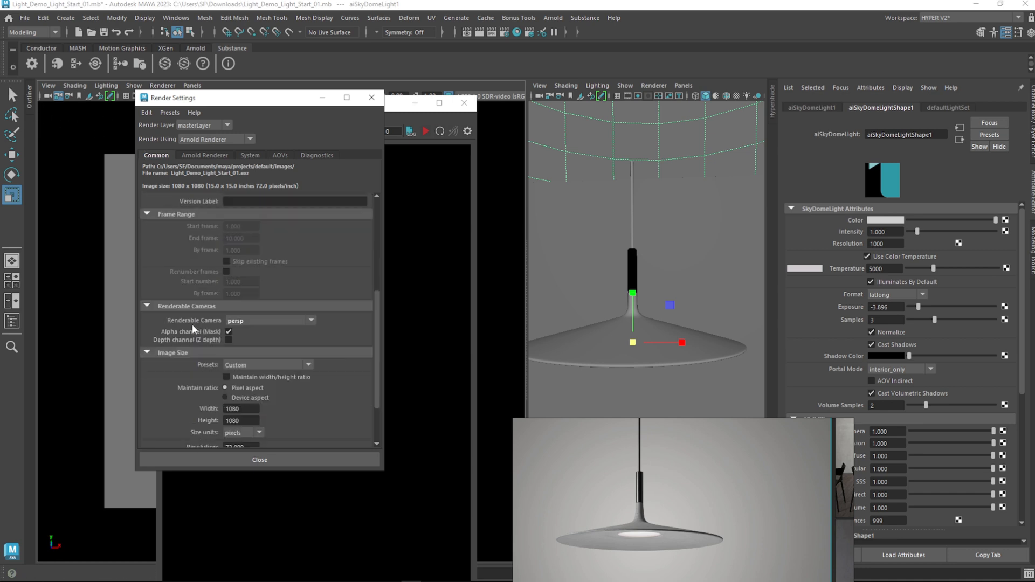
scroll(191, 325, "down", 2)
double_click(241, 343)
type("1920")
key("Tab")
type("1080")
key("Tab")
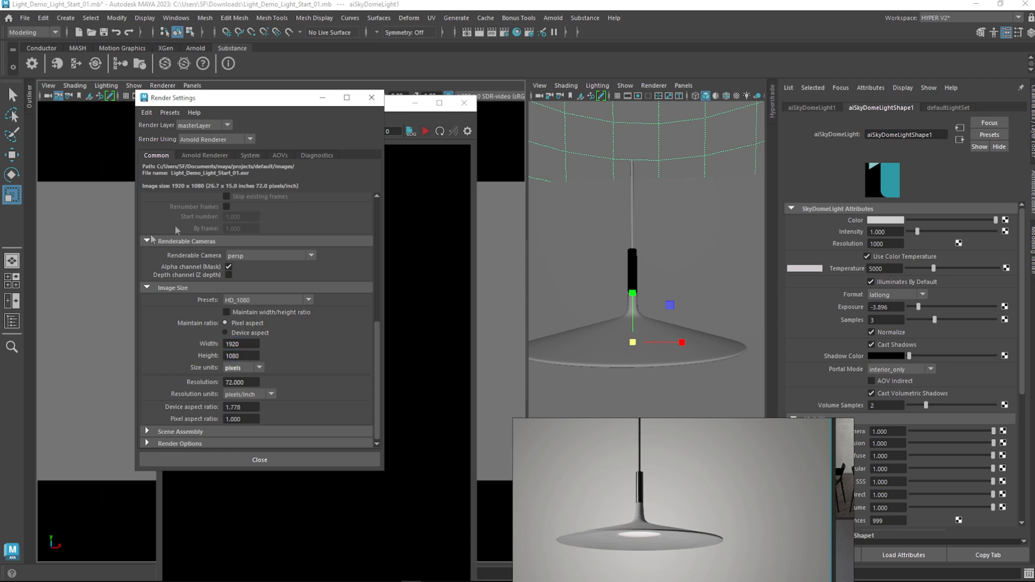
left_click(372, 98)
Start rendering camera1 in Arnold RenderView, maximize the window and examine the lamp beside the reference image
left_click(425, 132)
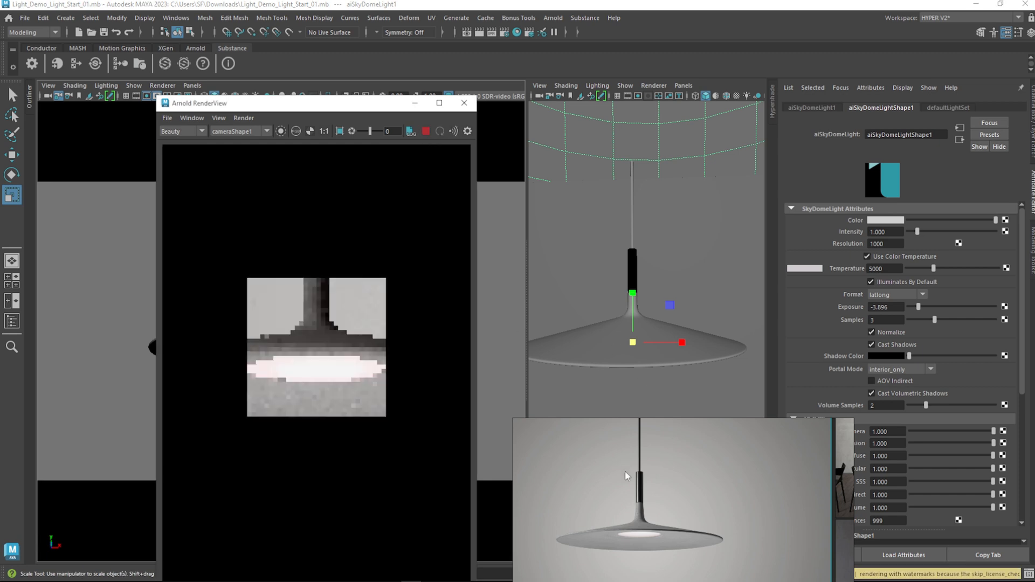
scroll(406, 357, "down", 4)
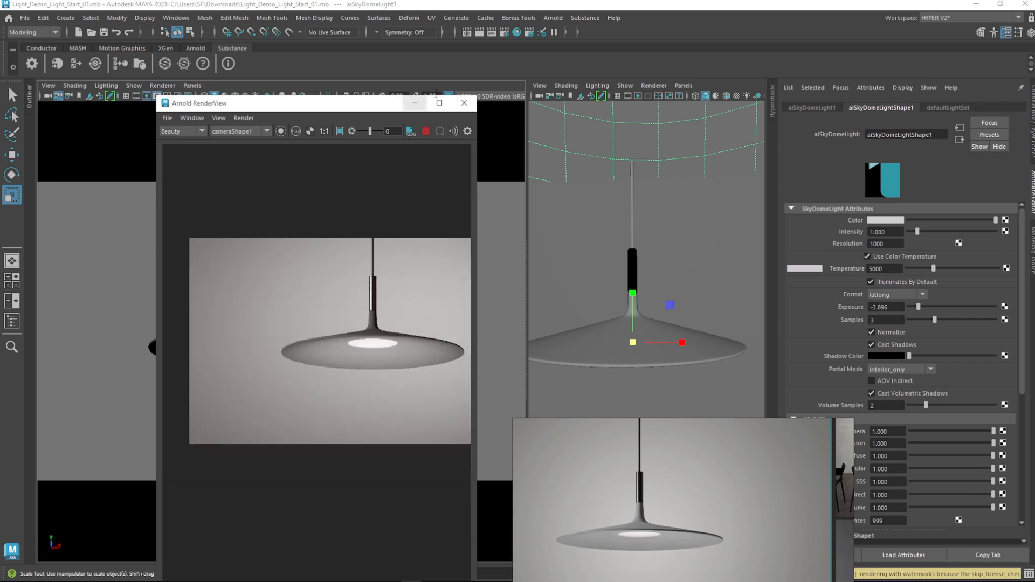
left_click(439, 103)
scroll(583, 320, "up", 4)
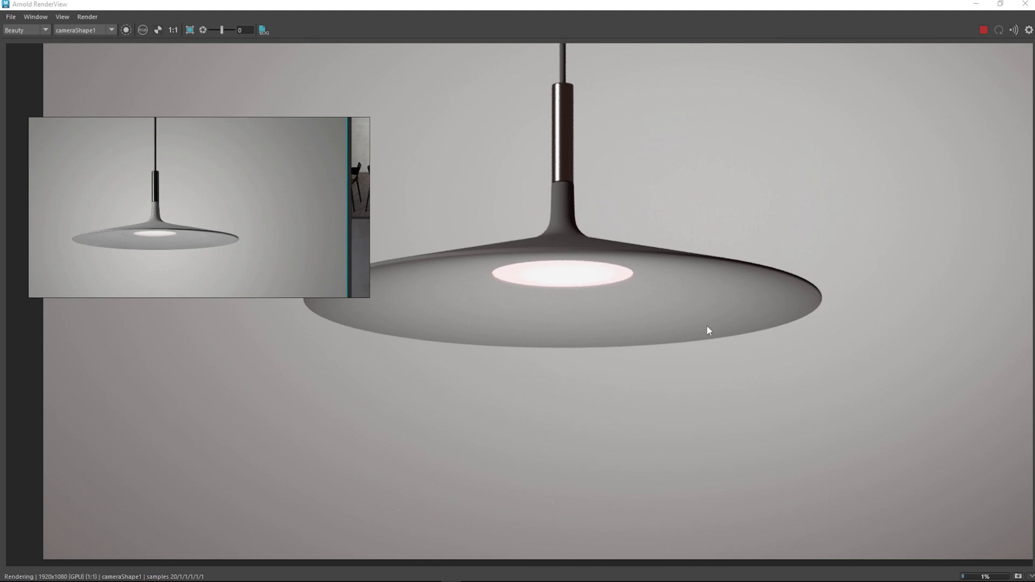
scroll(643, 252, "down", 2)
scroll(653, 259, "up", 2)
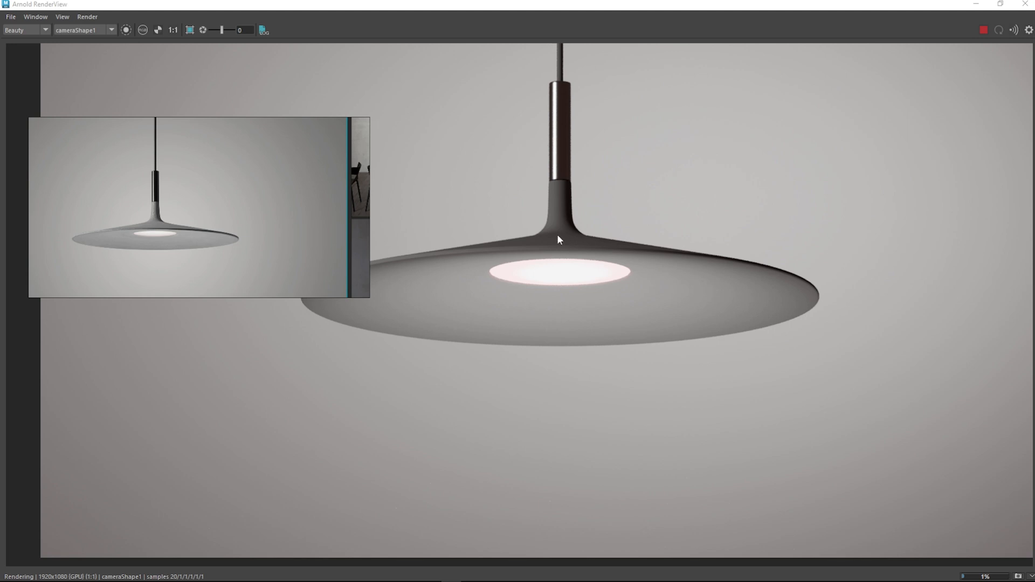
Restore the Arnold RenderView window to floating size and dock it beneath the two viewports
left_click_drag(583, 10, 272, 72)
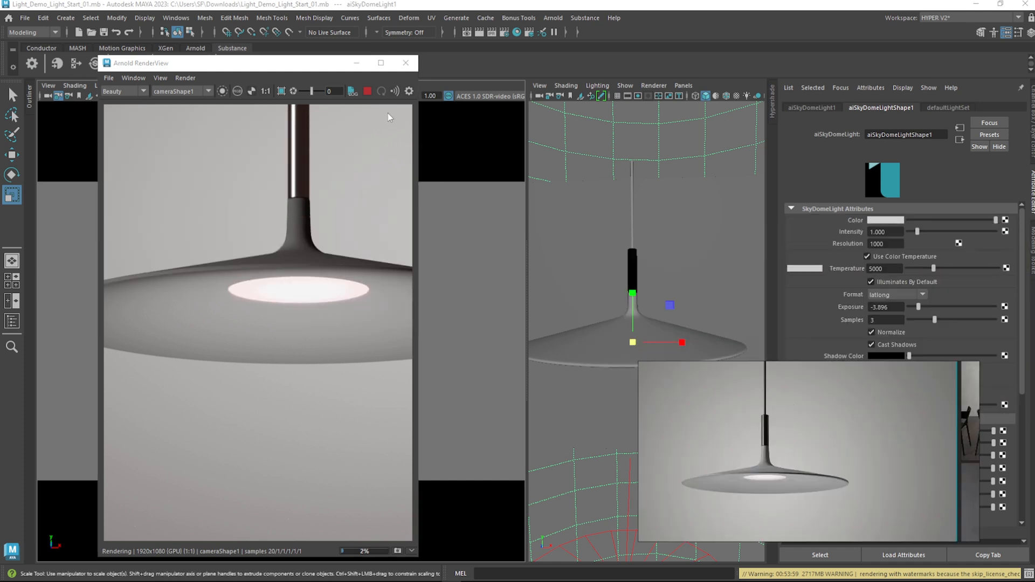
left_click_drag(302, 75, 524, 325)
left_click_drag(525, 147, 317, 188)
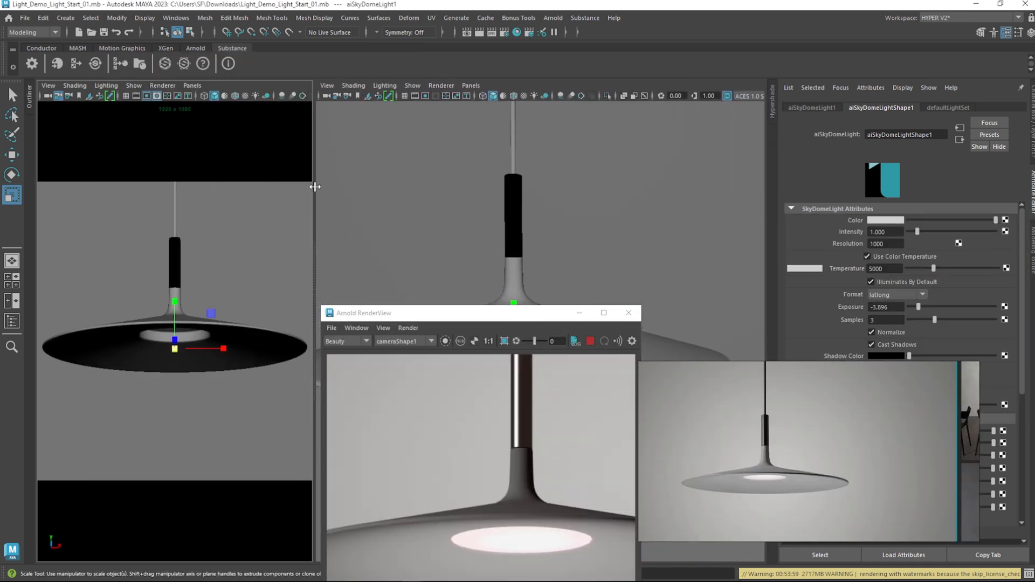
left_click_drag(435, 306, 74, 566)
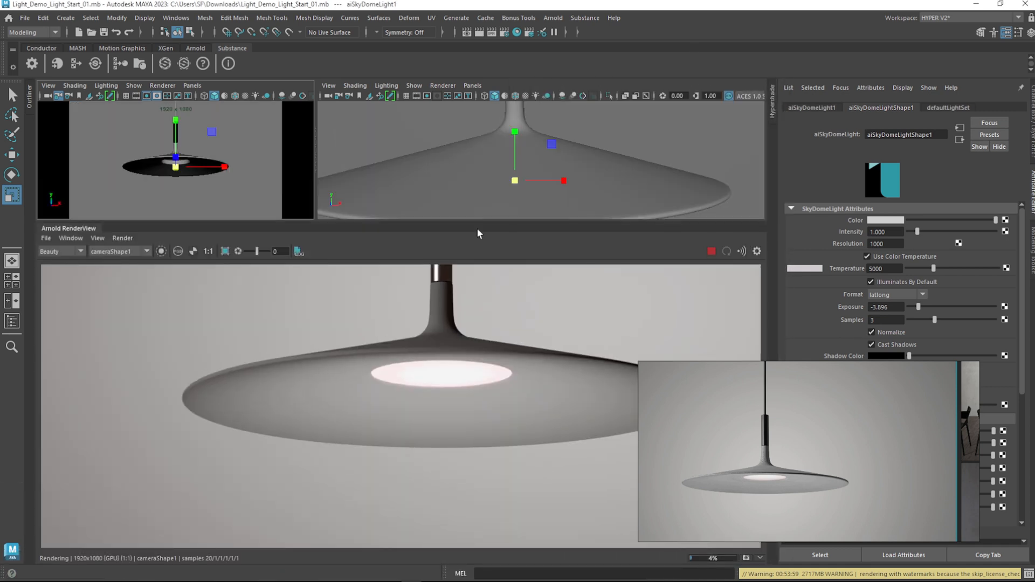
Resize the docked panels to fit the render and place the reference image over the camera viewport above it
left_click_drag(315, 222, 330, 312)
scroll(484, 409, "down", 2)
middle_click_drag(545, 405, 476, 454)
scroll(449, 491, "up", 1)
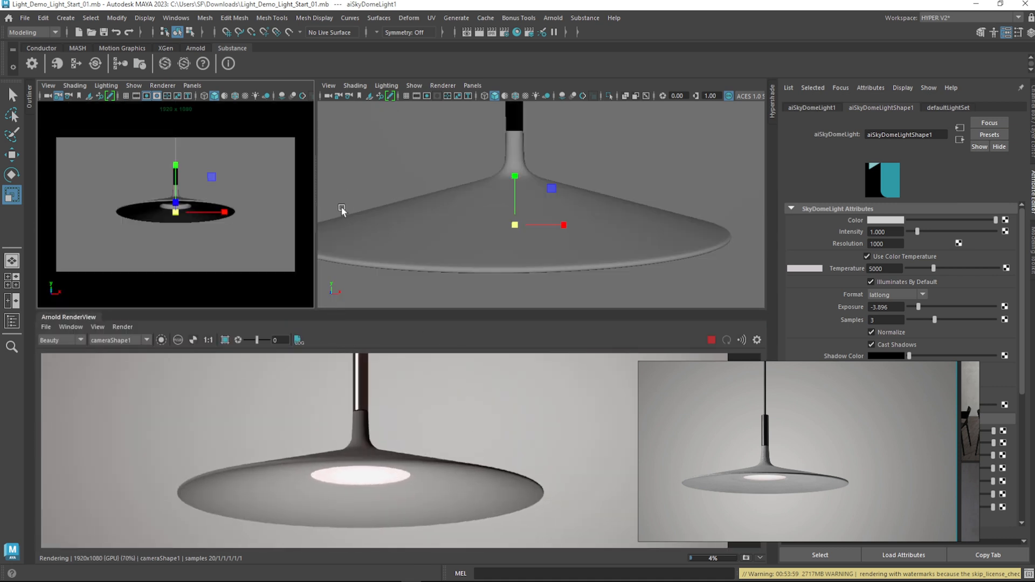
left_click_drag(318, 200, 214, 217)
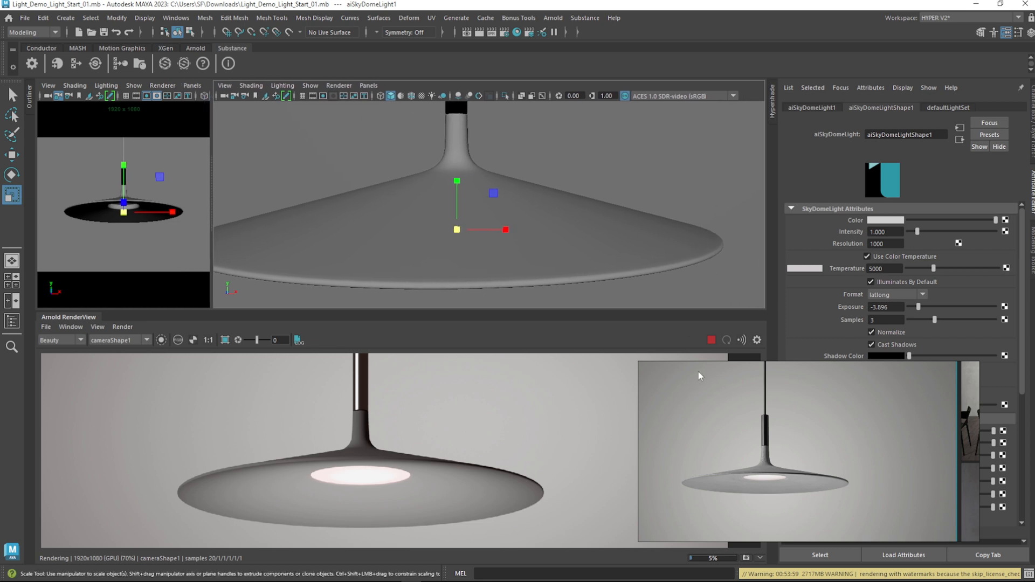
left_click_drag(213, 233, 409, 238)
left_click_drag(792, 435, 173, 178)
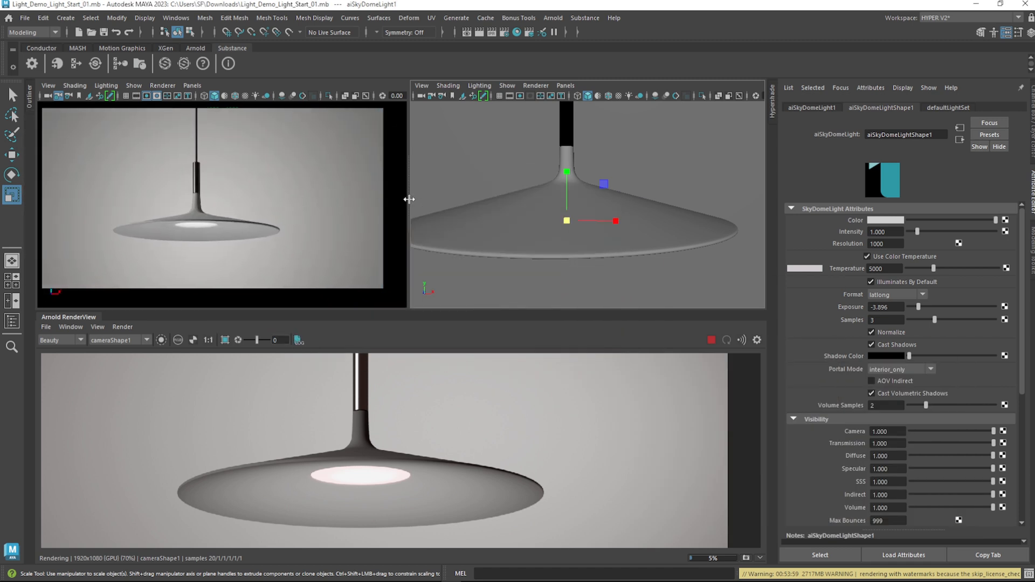
left_click_drag(409, 199, 386, 199)
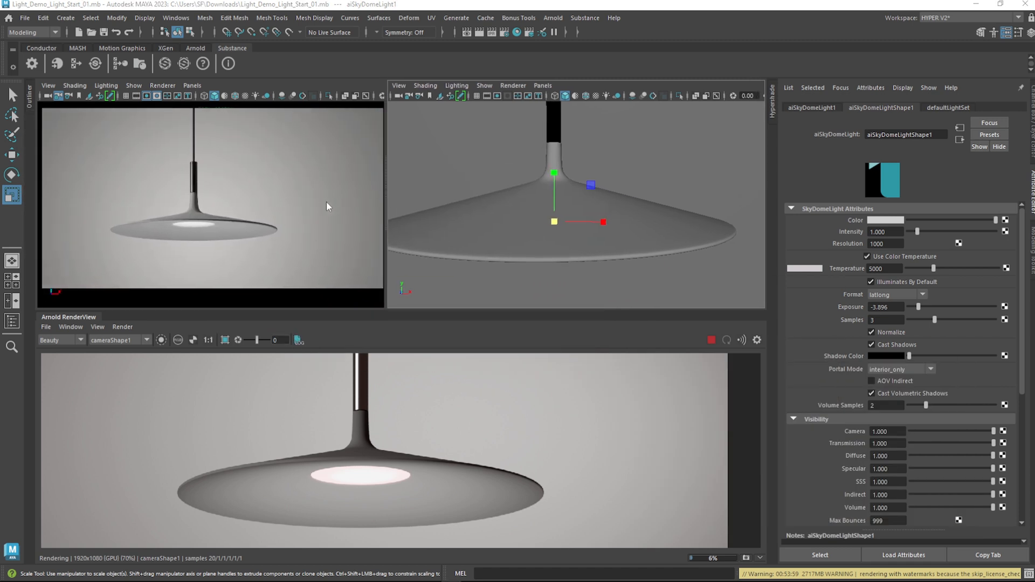
Tilt the aiAreaLight1 area light more upright and lower it beside the lamp to about -215.1, 27.8, 138.2 cm
scroll(559, 231, "down", 3)
scroll(610, 227, "down", 3)
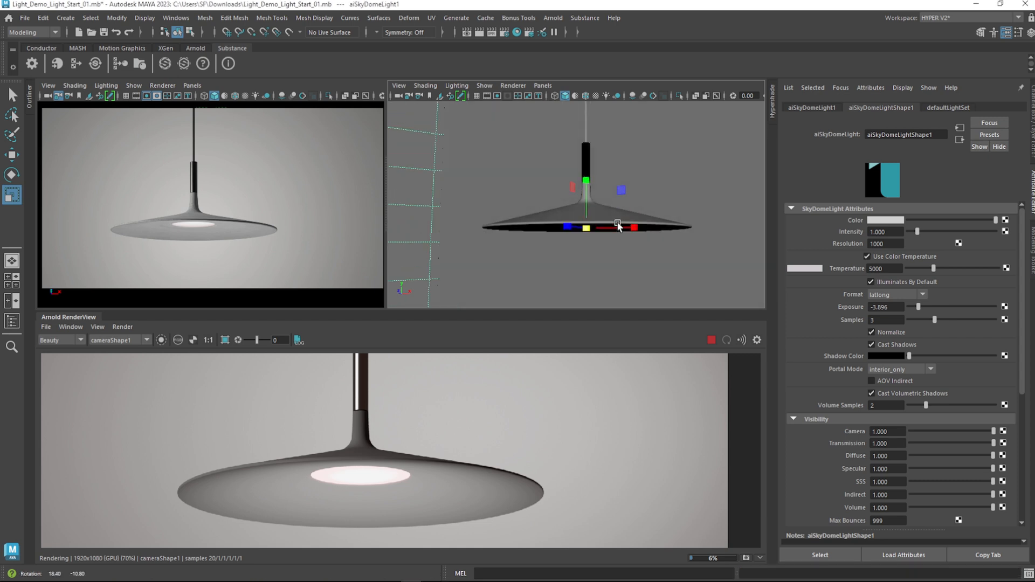
left_click_drag(586, 241, 496, 223, "alt")
left_click(462, 176)
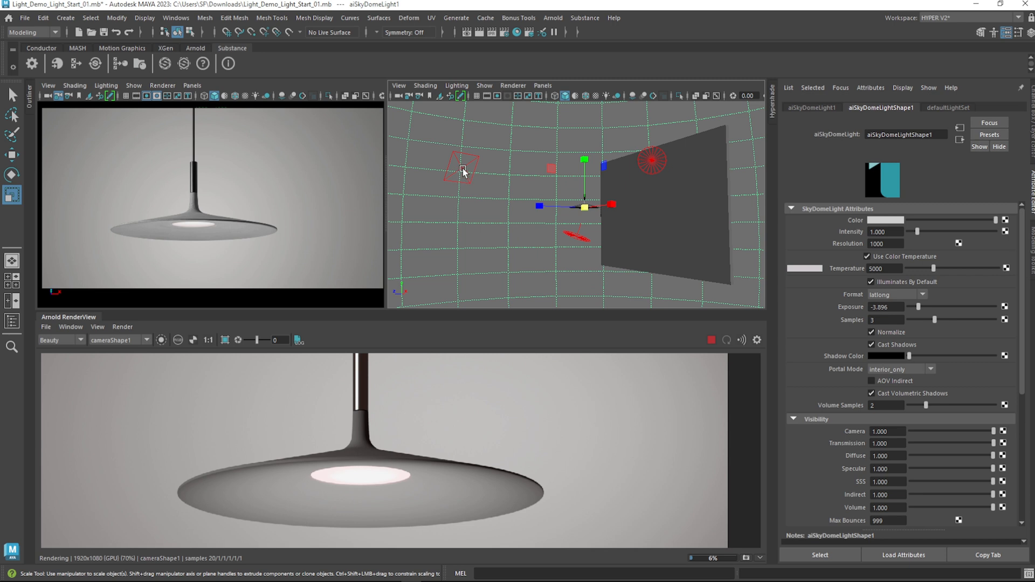
left_click_drag(462, 168, 429, 330, "alt")
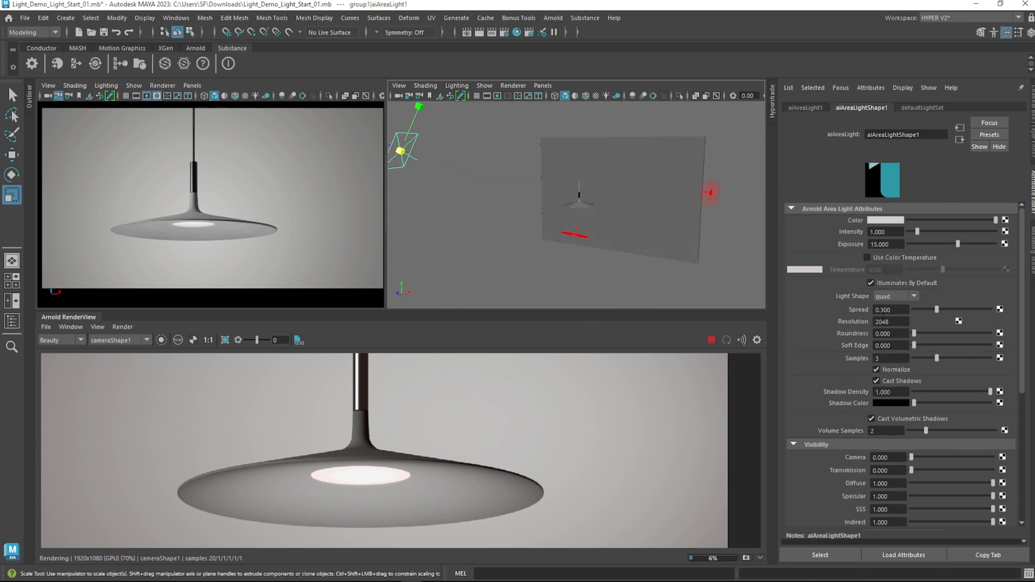
left_click_drag(512, 272, 521, 216, "alt")
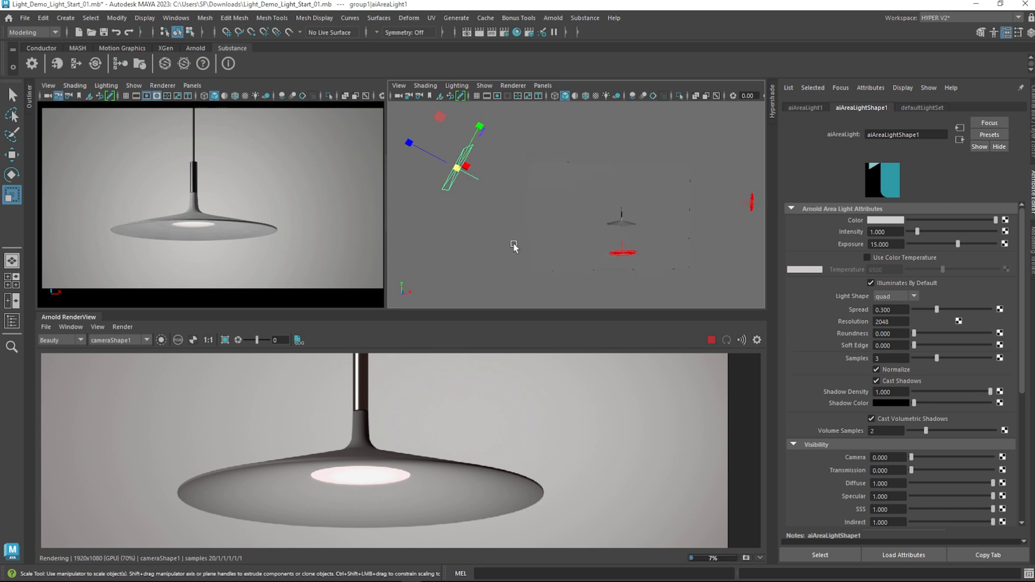
key("w")
key("e")
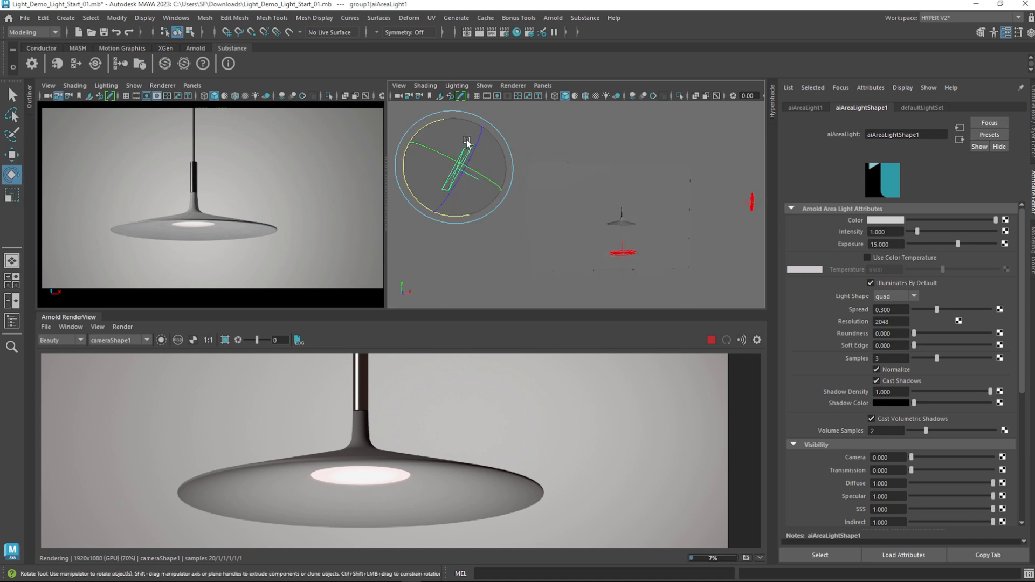
left_click_drag(436, 121, 403, 130)
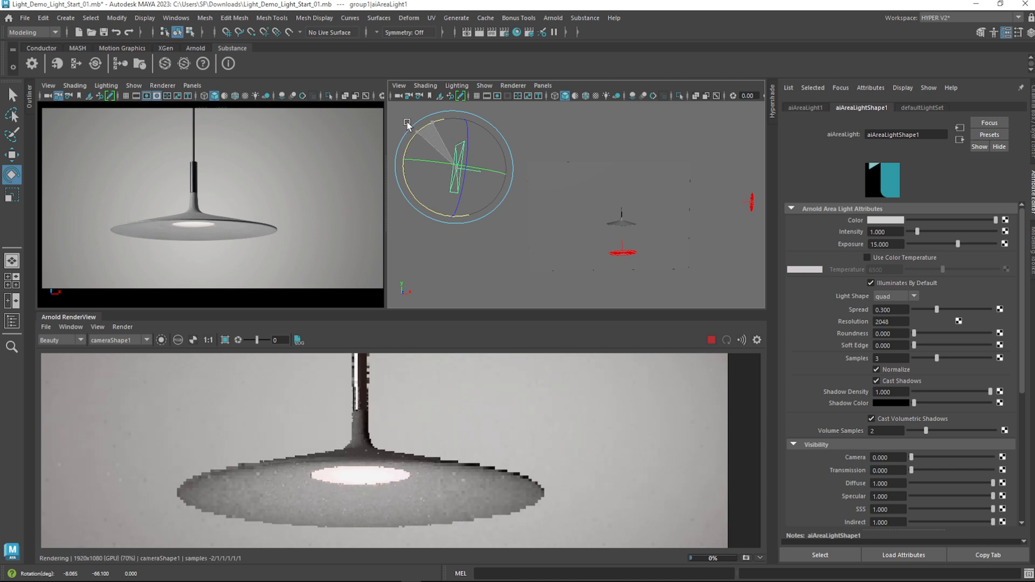
key("w")
left_click_drag(467, 125, 462, 166)
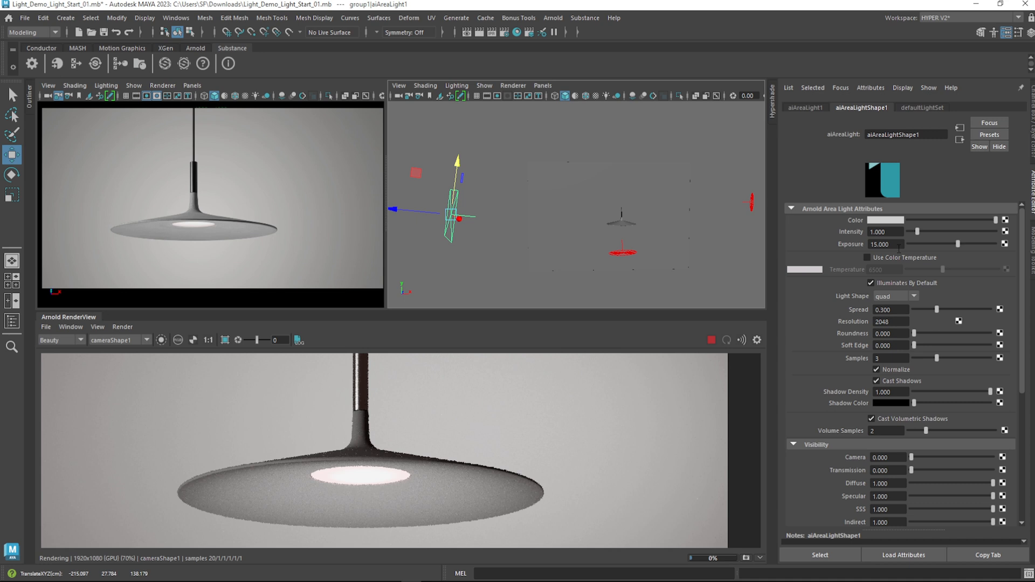
Try tighter spread values on the selected area light and set its spread to 0.080
mouse_move(900, 310)
left_mouse_down("ctrl")
mouse_move(921, 310)
mouse_move(884, 308)
left_mouse_up("ctrl")
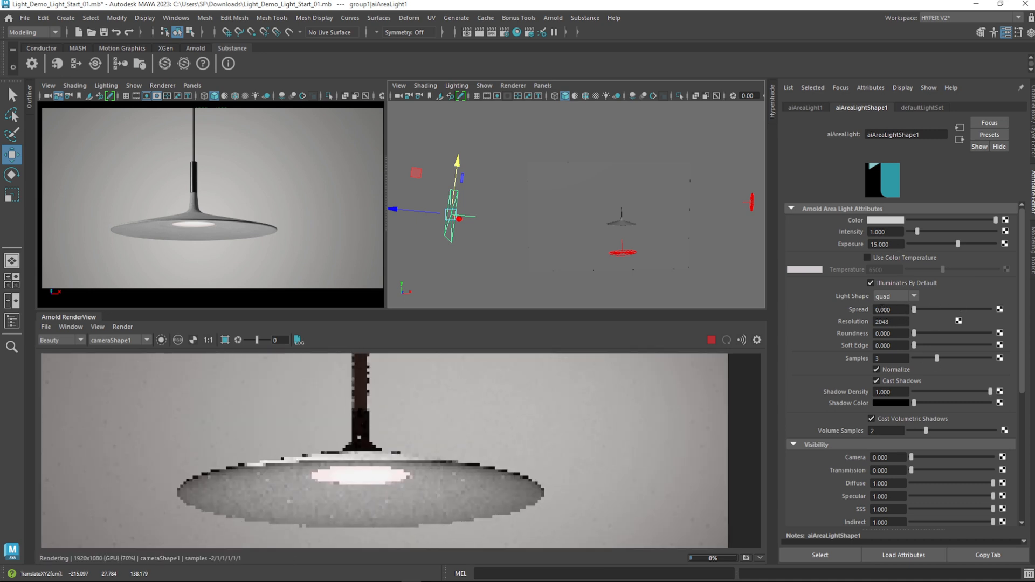
left_click_drag(892, 311, 894, 311, "ctrl")
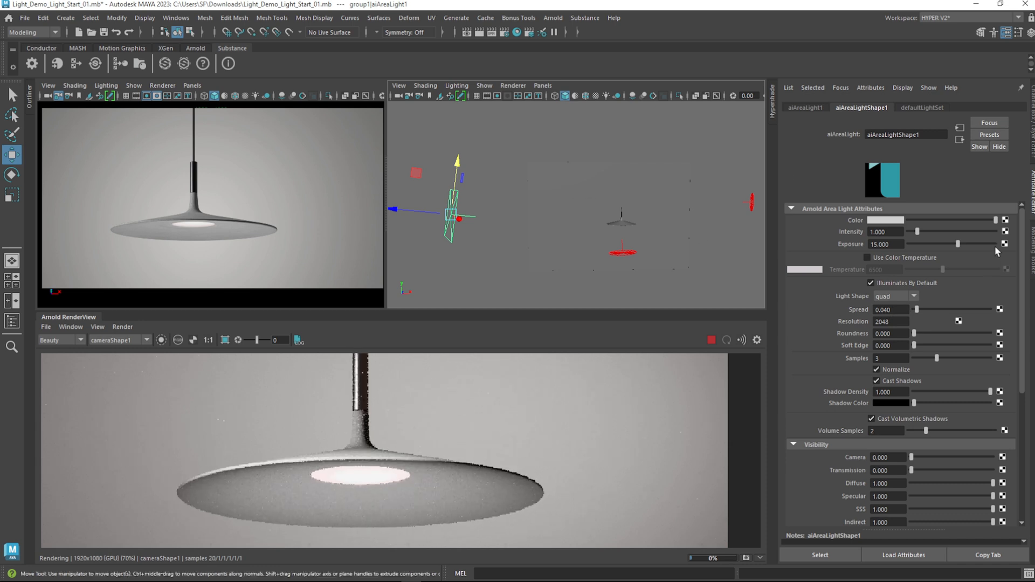
left_click(890, 310)
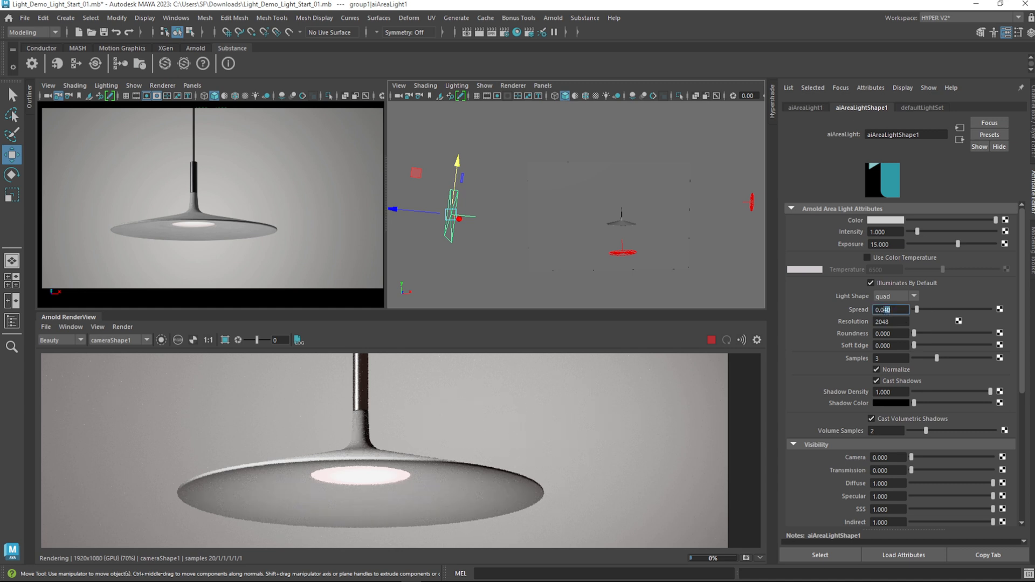
type("80")
key("Return")
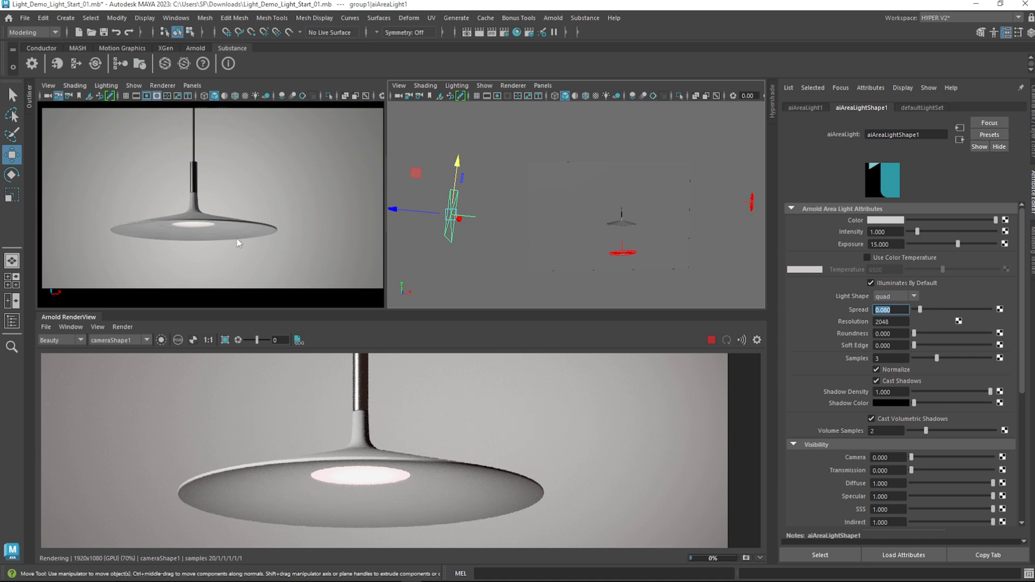
Compare the rendered lamp's stem, shade and edge highlights with the reference image at several magnifications
scroll(254, 245, "up", 5)
scroll(263, 251, "up", 2)
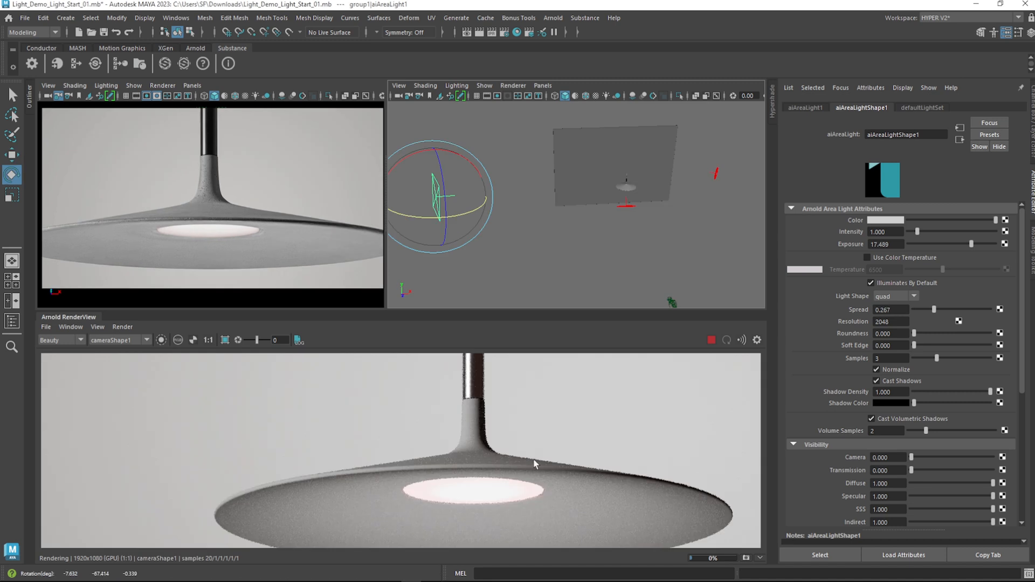
scroll(534, 464, "down", 3)
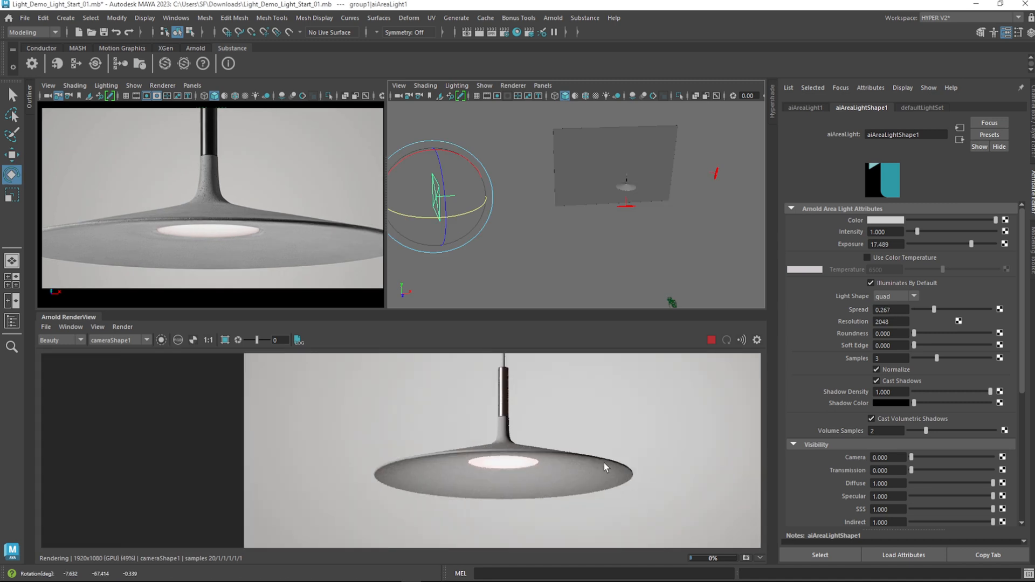
scroll(541, 468, "up", 2)
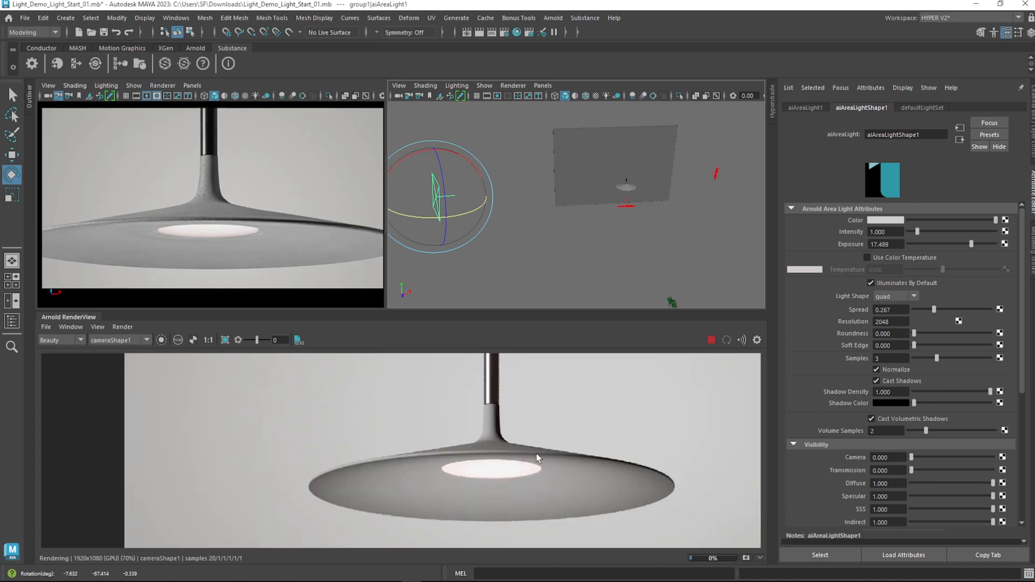
scroll(557, 428, "down", 2)
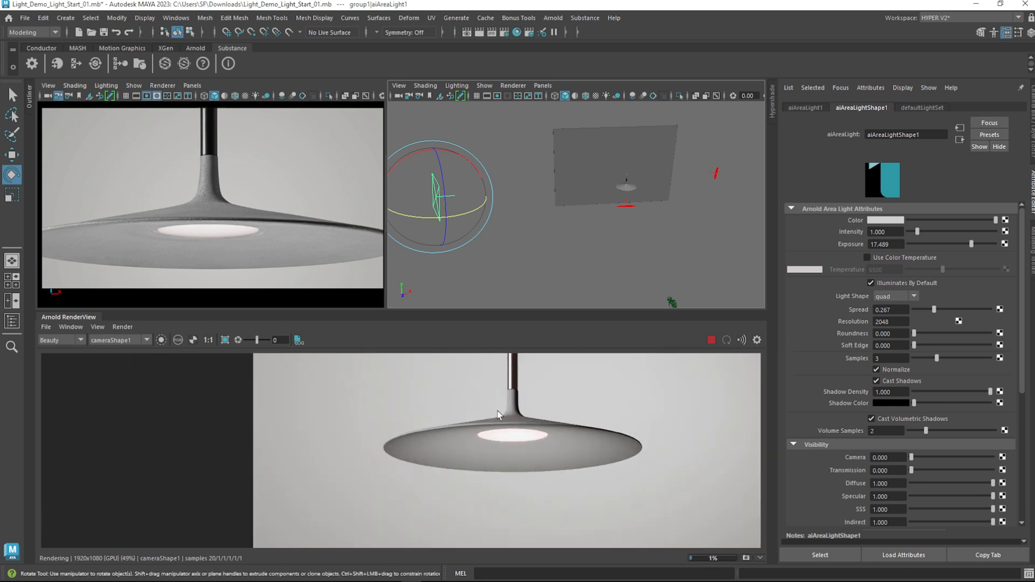
scroll(247, 280, "down", 4)
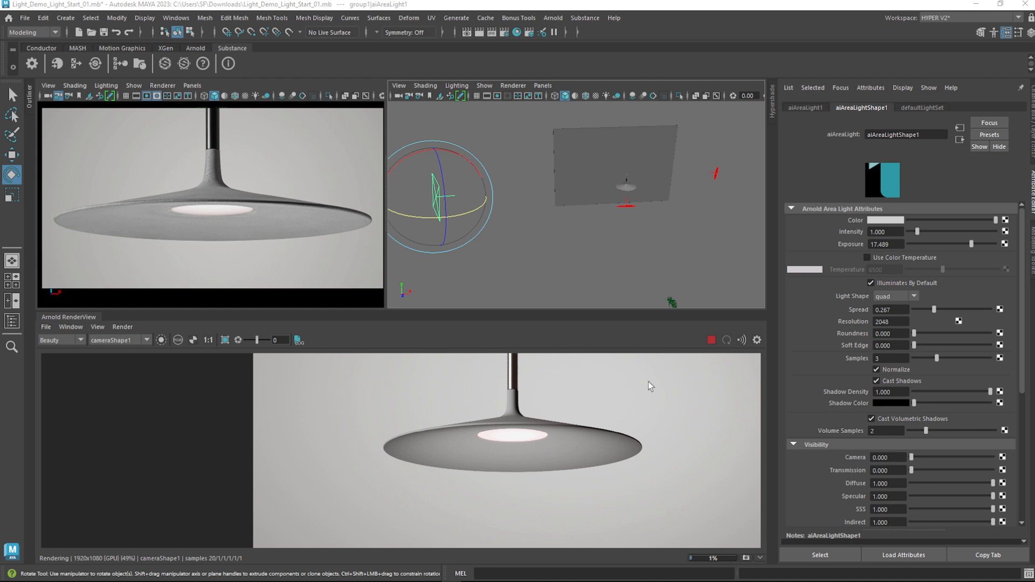
Set the disk area light below the lamp to exposure 10.975 and spread 0.041, and scale it uniformly to about 24.4
left_click(625, 205)
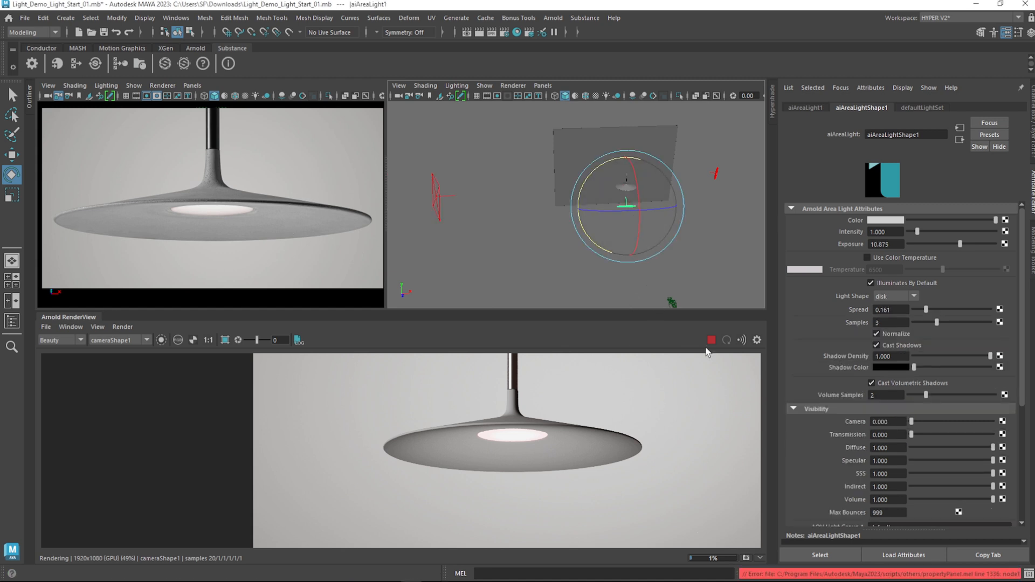
mouse_move(899, 311)
left_mouse_down("ctrl")
mouse_move(908, 311)
mouse_move(873, 311)
mouse_move(906, 311)
left_mouse_up("ctrl")
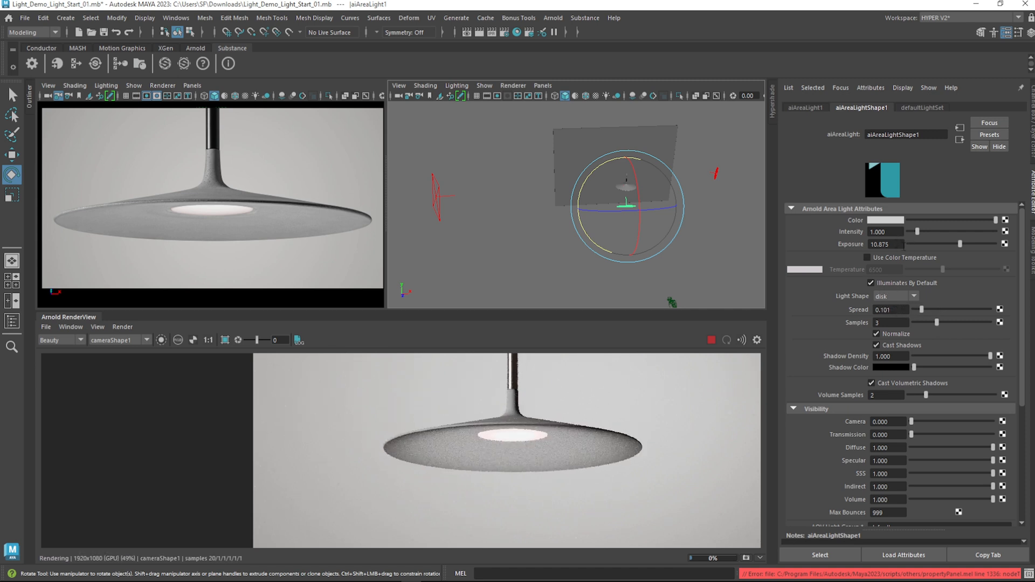
left_click_drag(902, 245, 906, 244, "ctrl")
scroll(690, 268, "up", 2)
key("r")
mouse_move(654, 210)
left_mouse_down()
mouse_move(665, 213)
mouse_move(649, 217)
left_mouse_up()
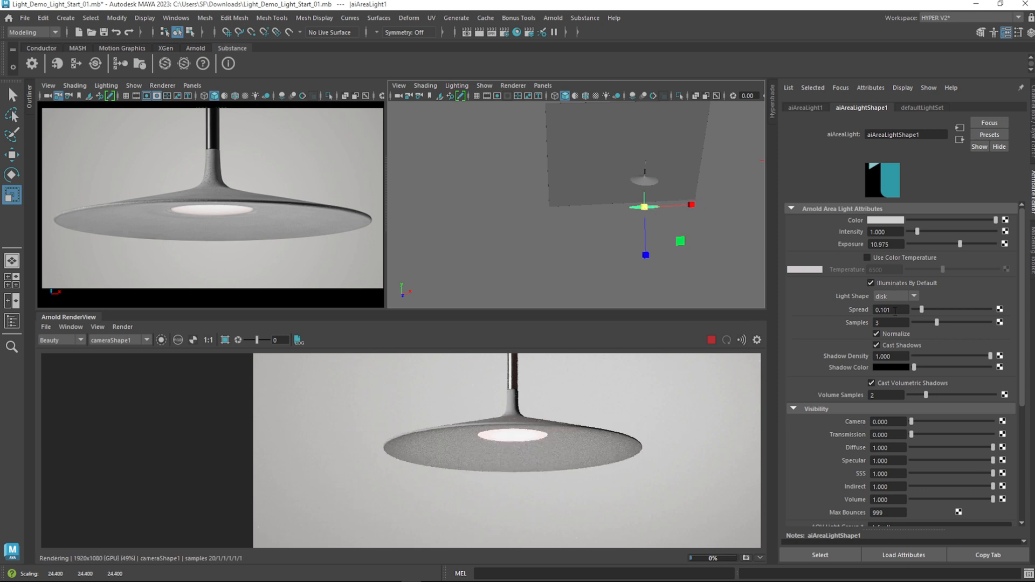
mouse_move(899, 311)
left_mouse_down("ctrl")
mouse_move(912, 312)
mouse_move(891, 314)
left_mouse_up("ctrl")
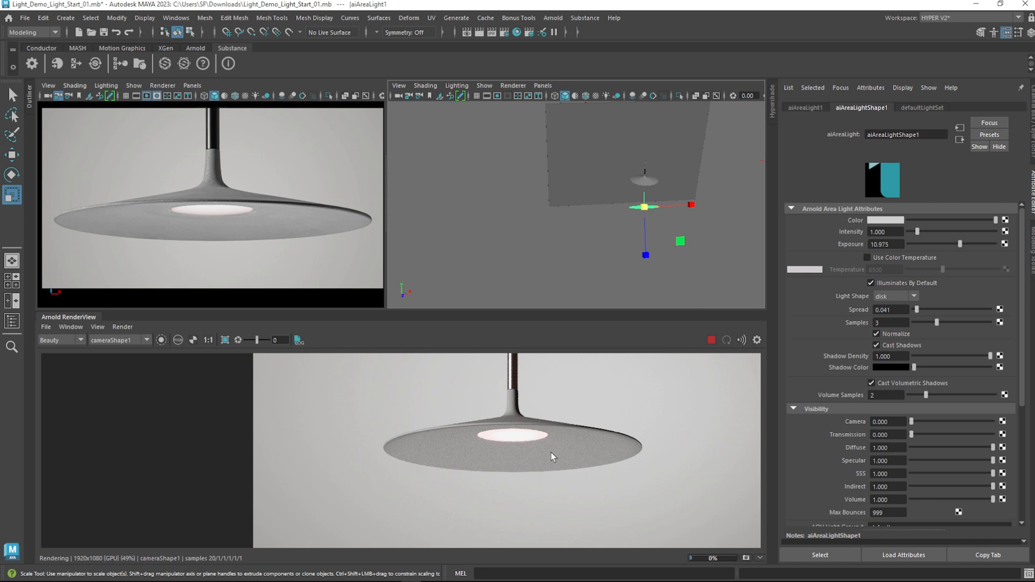
Compare the rendered shade underside, stem and overall framing with the reference image at several magnifications
scroll(552, 452, "up", 5)
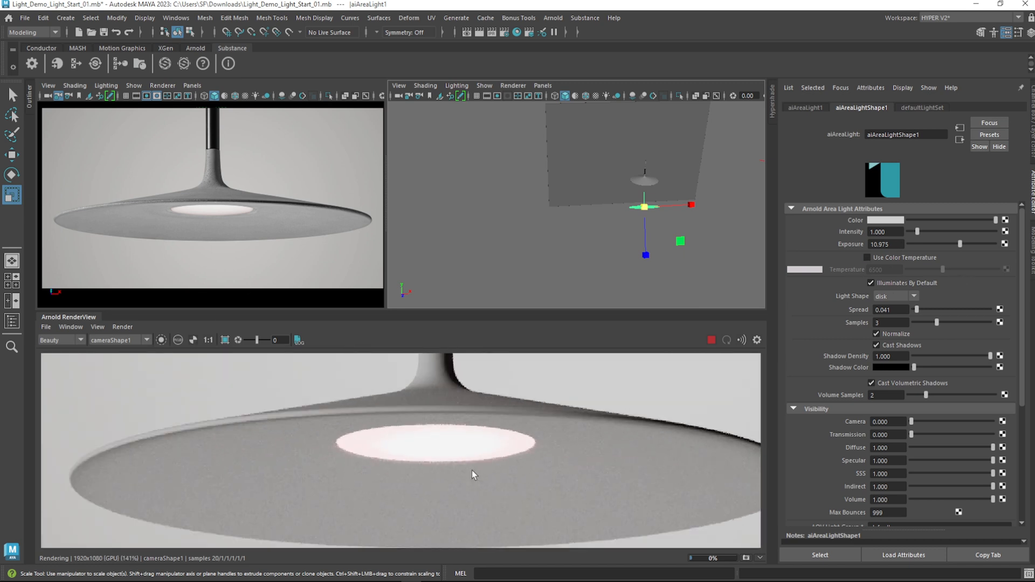
scroll(576, 461, "down", 2)
middle_click_drag(606, 477, 610, 511)
middle_click_drag(584, 448, 571, 415)
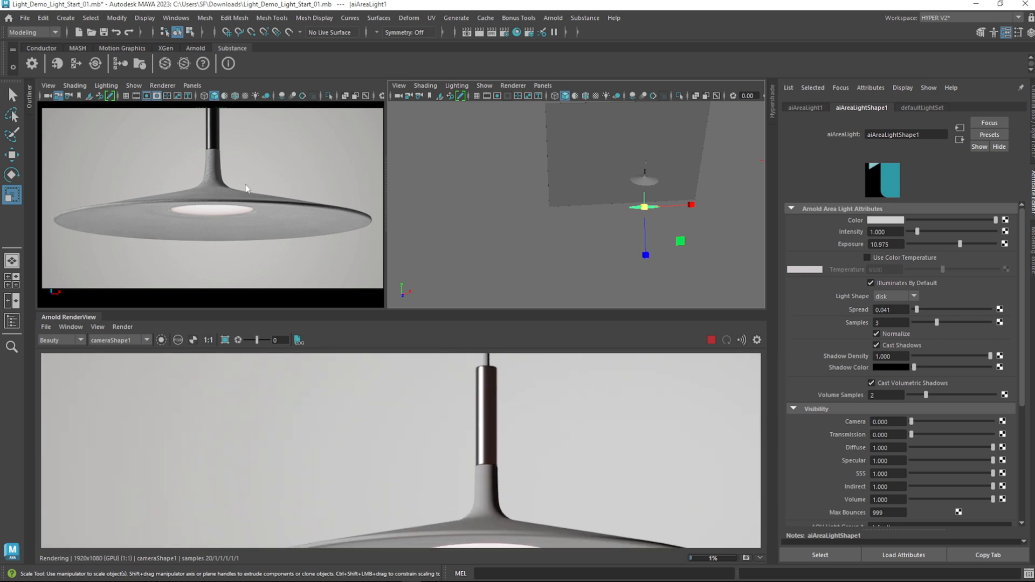
middle_click_drag(616, 464, 354, 441)
scroll(565, 419, "down", 2)
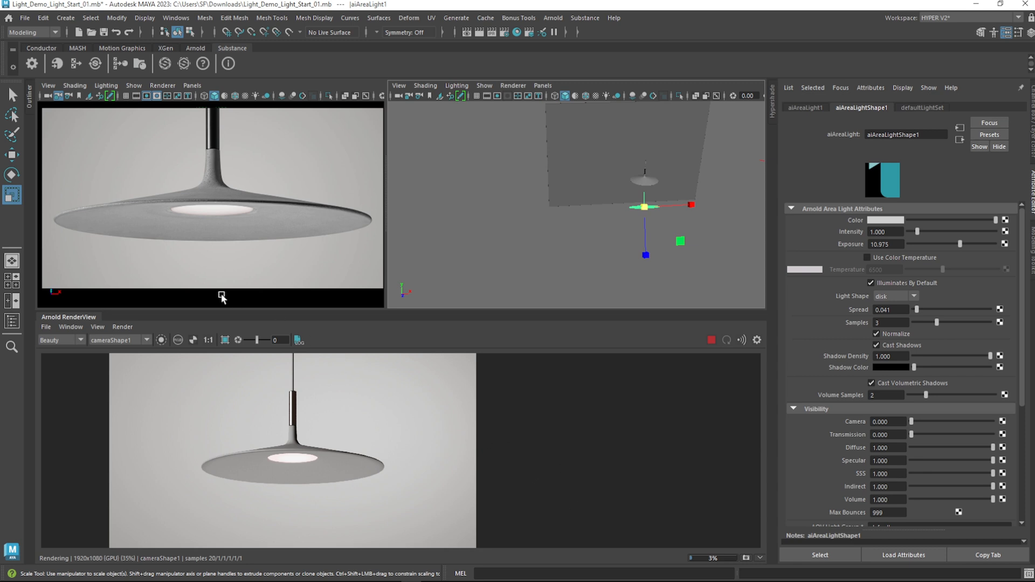
Assign a new aiStandardSurface material to the lamp's Cable mesh and name it M_CABLE_2
scroll(645, 193, "up", 5)
middle_click_drag(668, 166, 536, 226, "alt")
scroll(587, 200, "up", 3)
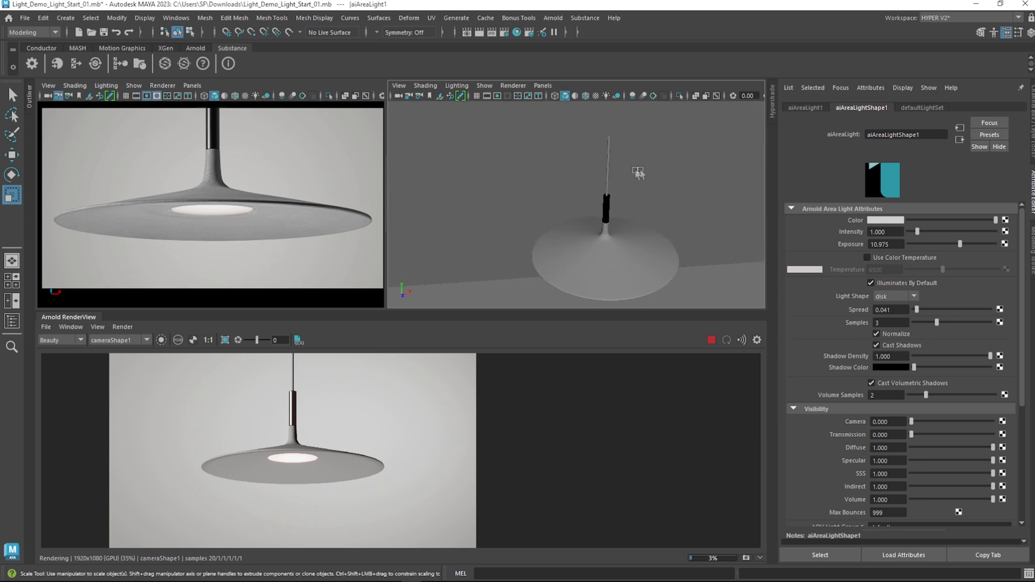
left_click(608, 159)
right_click_drag(611, 186, 606, 451)
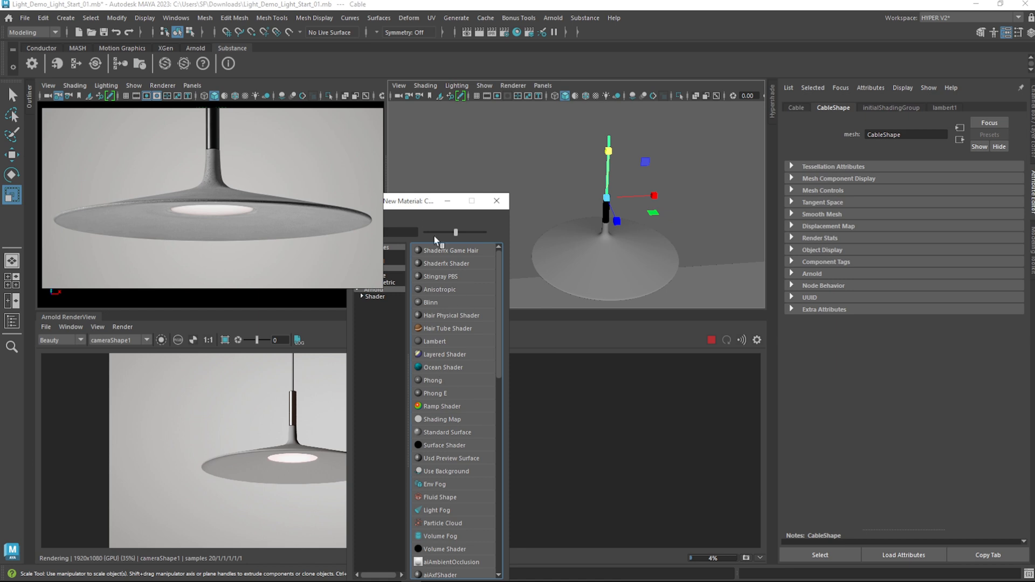
left_click(481, 275)
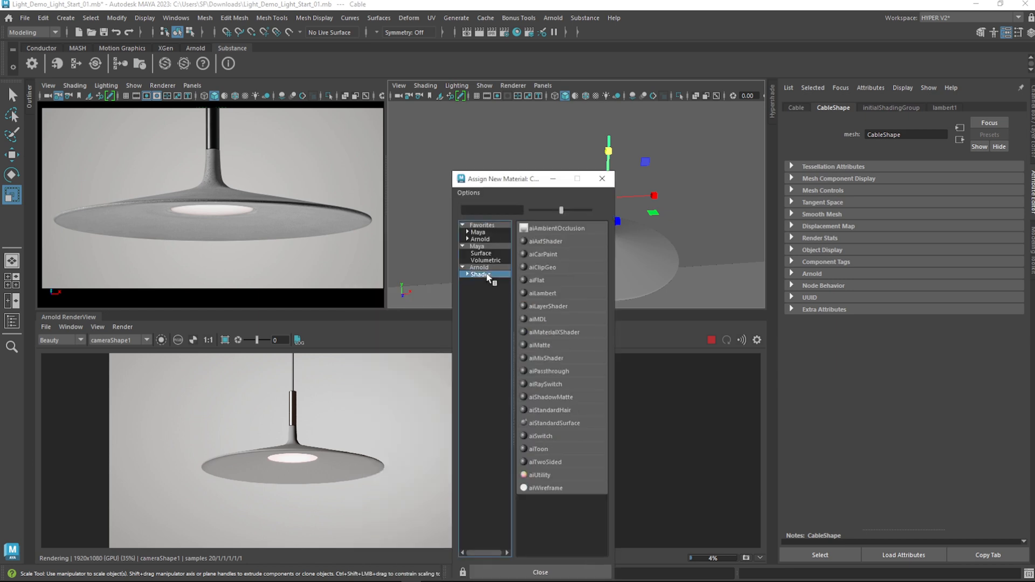
left_click(555, 423)
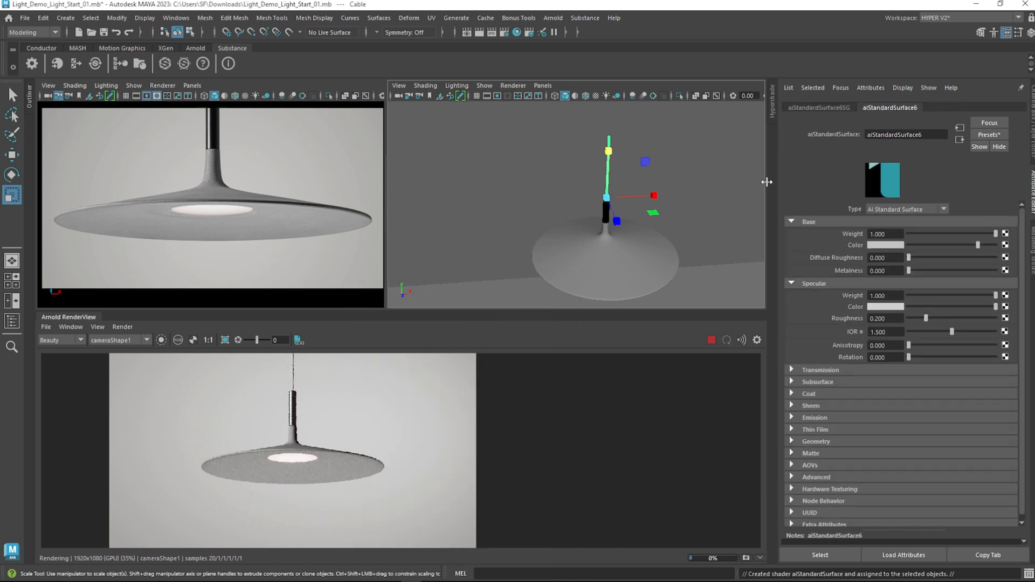
double_click(901, 134)
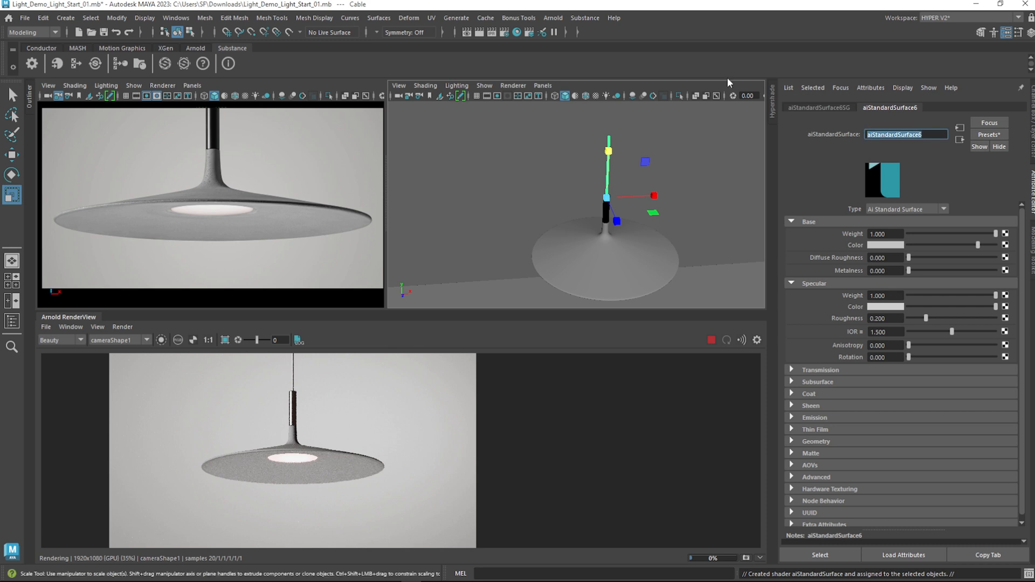
type("M_CABLE_2")
key("Return")
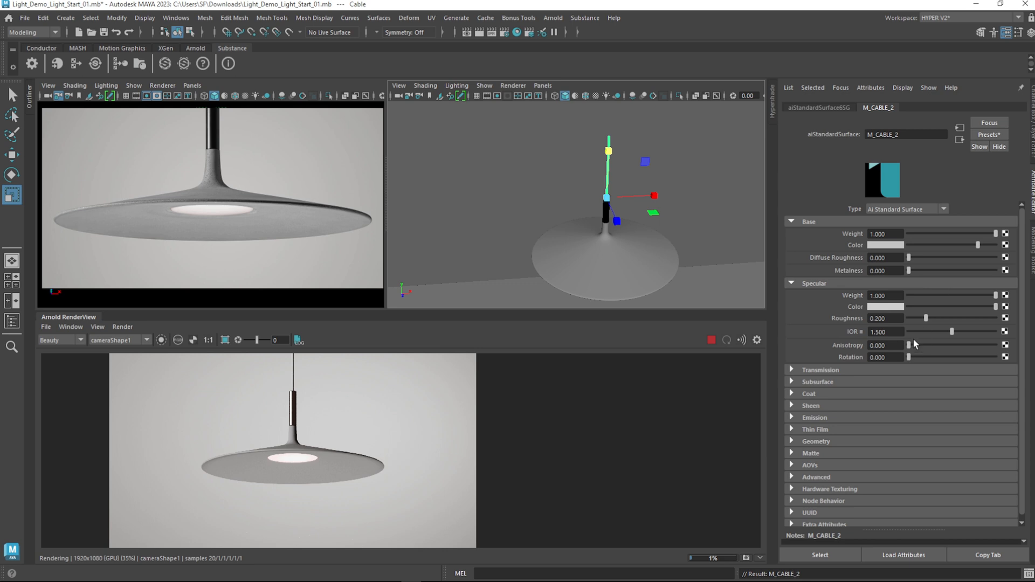
Darken the base color of M_CABLE_2 to dark grey and enlarge the reference image around the cable and holster joint
left_click_drag(930, 243, 918, 244)
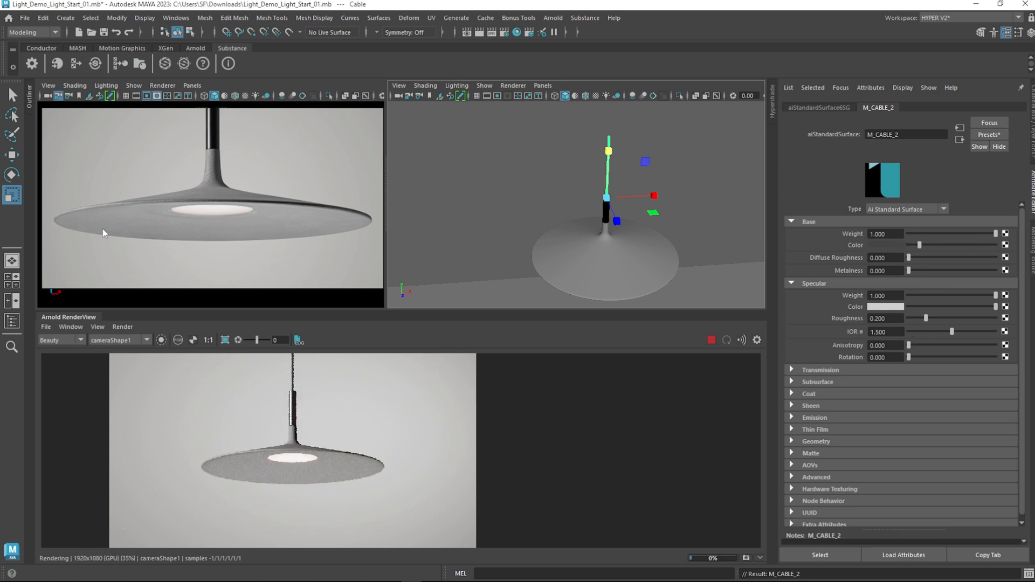
middle_click_drag(215, 153, 235, 335)
scroll(238, 203, "up", 3)
scroll(261, 183, "down", 3)
scroll(275, 189, "up", 4)
middle_click_drag(269, 253, 317, 139, "alt")
scroll(286, 185, "up", 4)
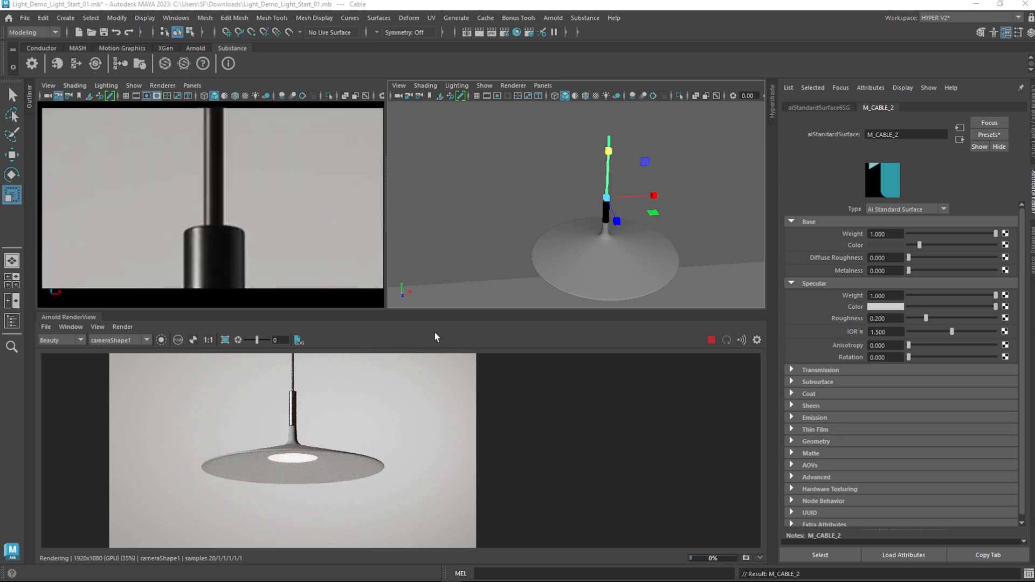
Set the specular roughness of M_CABLE_2 to 0.308 and lighten its dark grey base color slightly
scroll(337, 382, "up", 5)
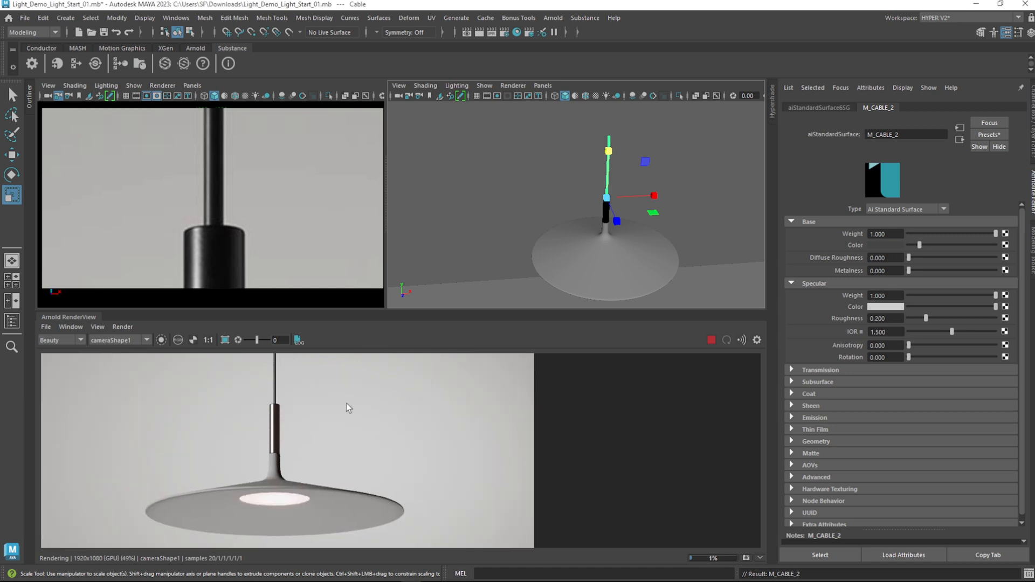
scroll(345, 400, "up", 2)
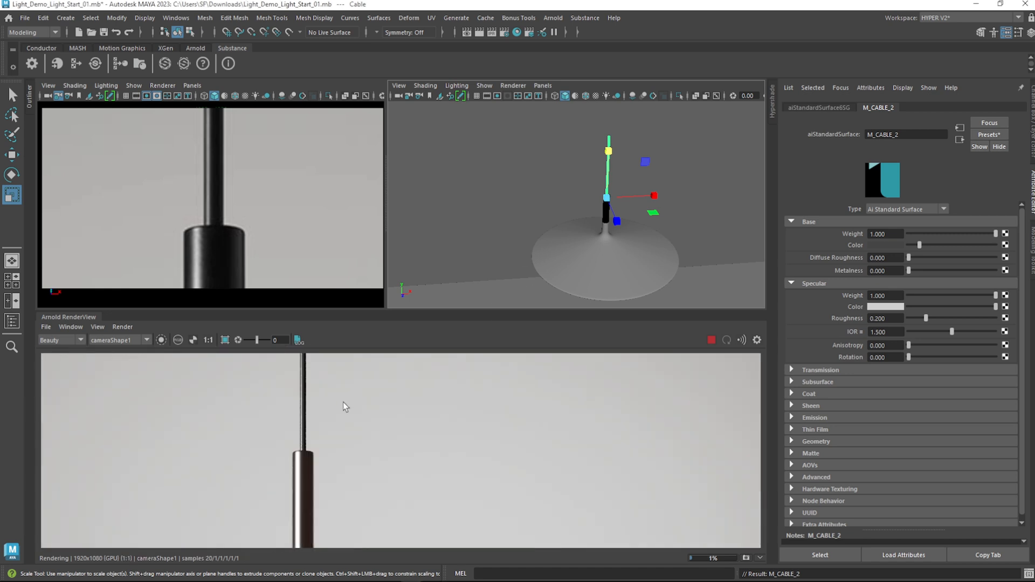
middle_click_drag(344, 402, 396, 358)
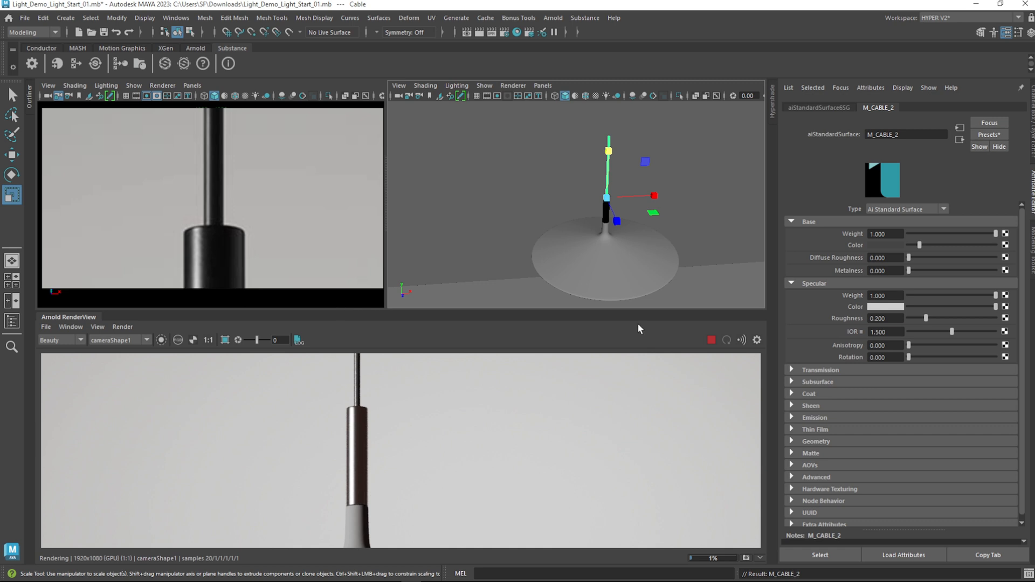
left_click_drag(933, 318, 935, 318)
scroll(359, 391, "up", 2)
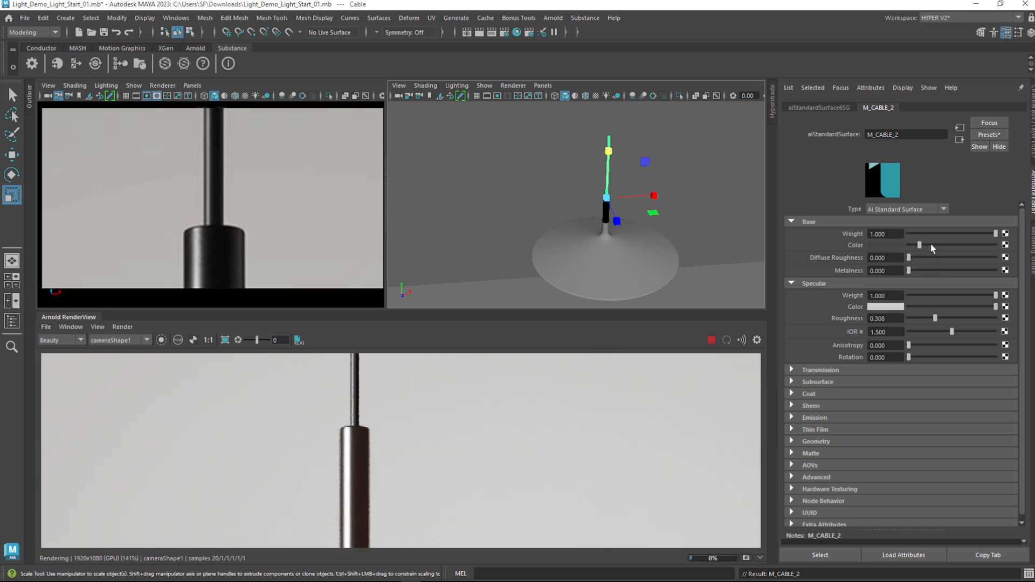
mouse_move(921, 245)
left_mouse_down()
mouse_move(932, 245)
mouse_move(922, 246)
left_mouse_up()
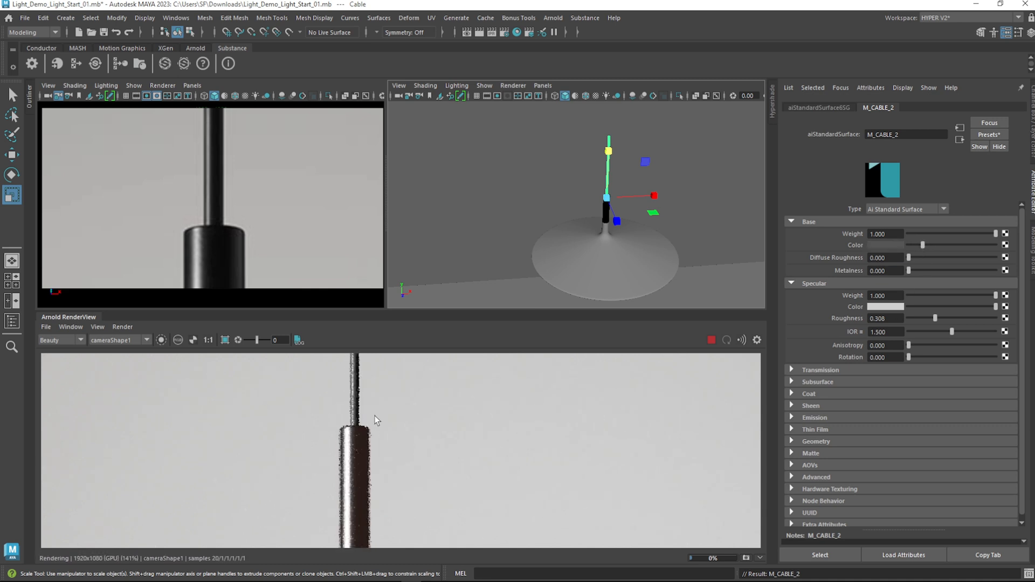
Inspect the cable and holster joint with a temporary crop region in the render, and turn the region off again
left_click(225, 340)
left_click_drag(322, 356, 425, 499)
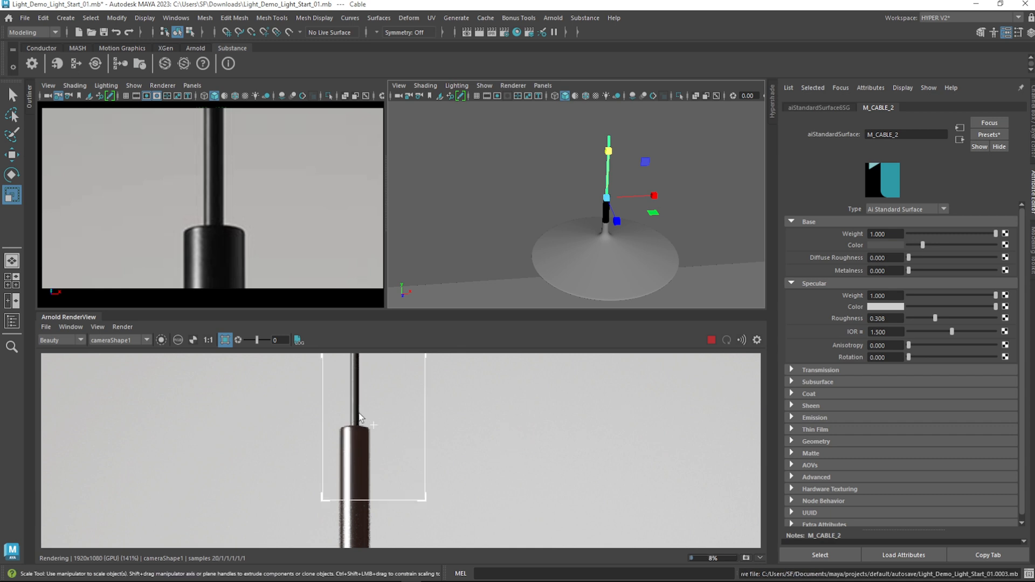
scroll(373, 409, "up", 2)
scroll(373, 413, "down", 2)
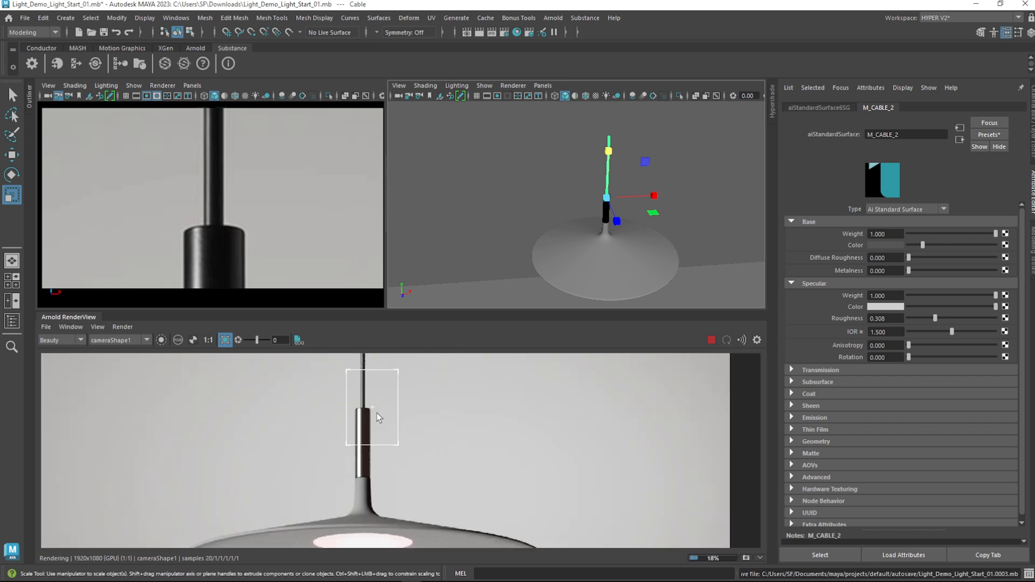
scroll(399, 436, "up", 2)
left_click(232, 341)
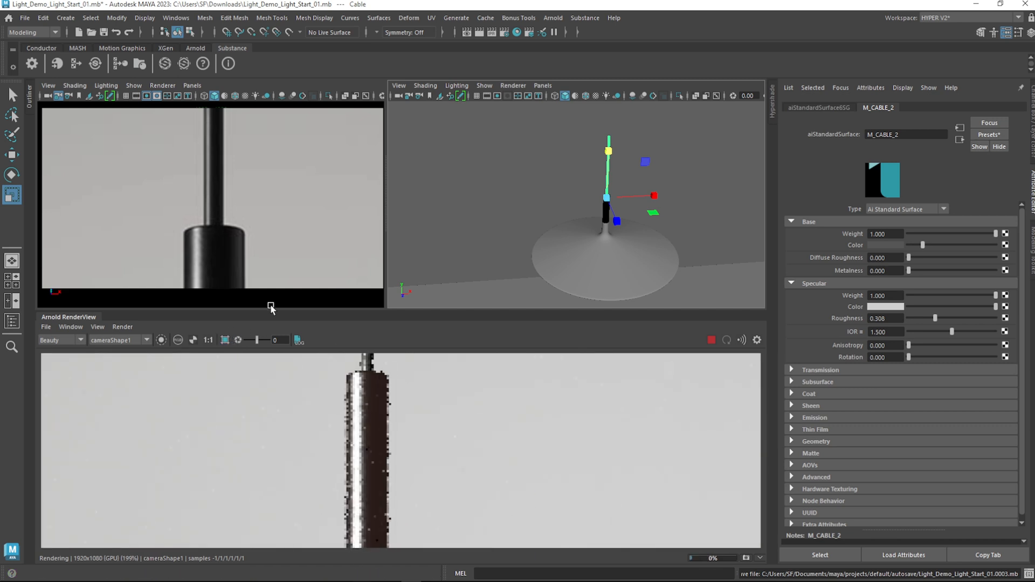
Set the specular roughness of the metal holster's M_HOLSTER material to 0.308 and darken its base color to medium grey
left_click(370, 495)
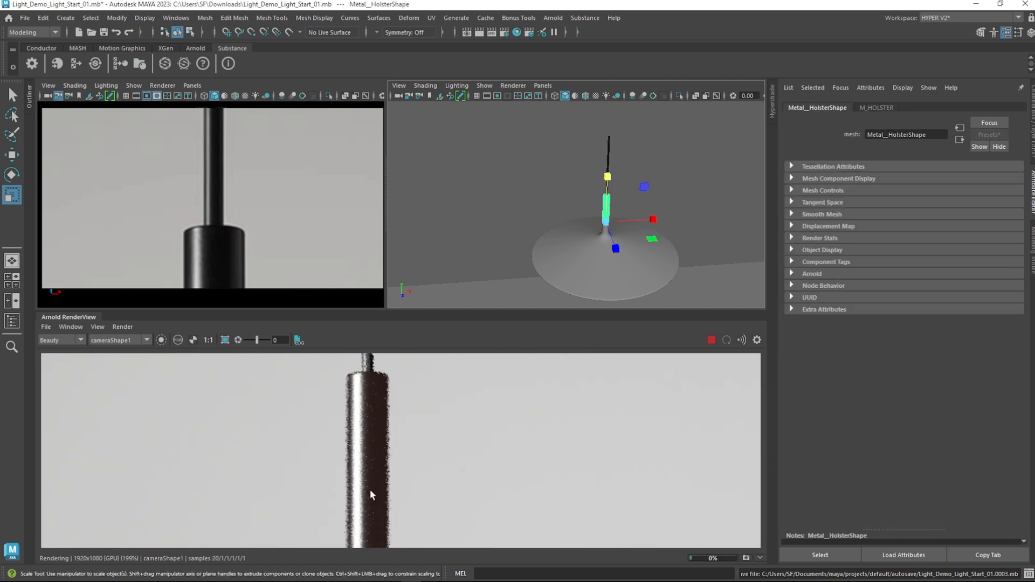
left_click(876, 110)
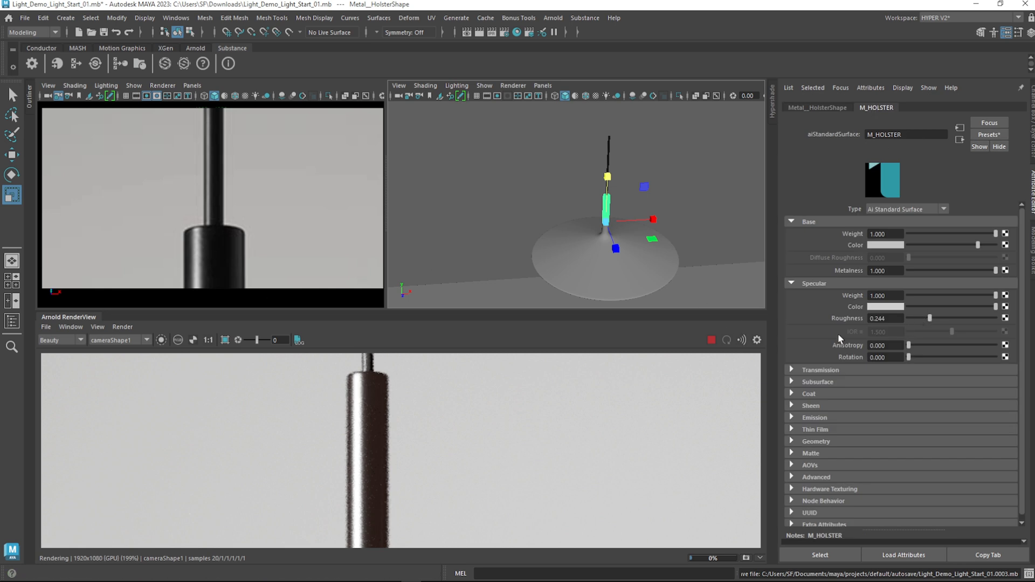
left_click_drag(928, 319, 934, 319)
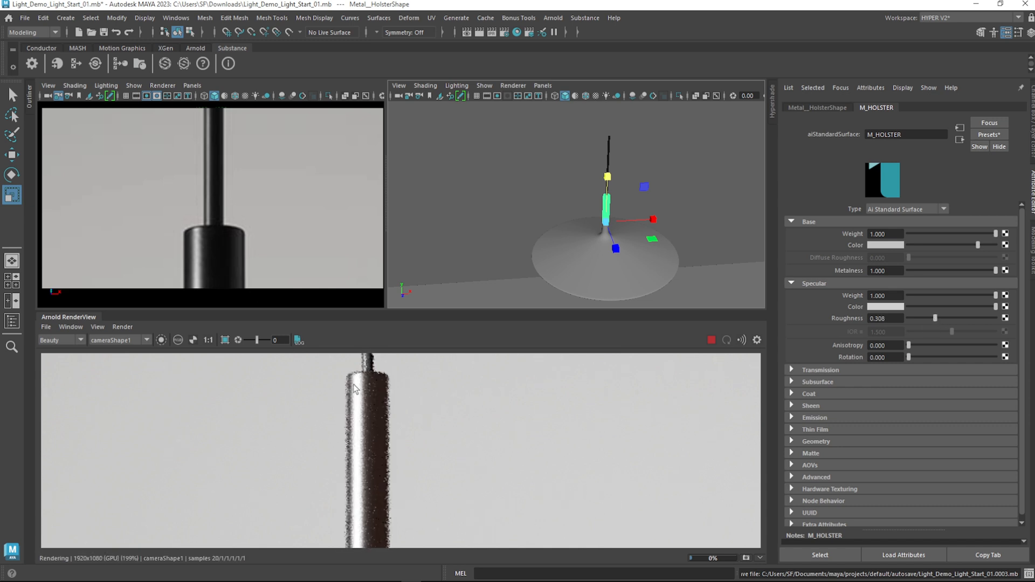
left_click_drag(977, 244, 947, 256)
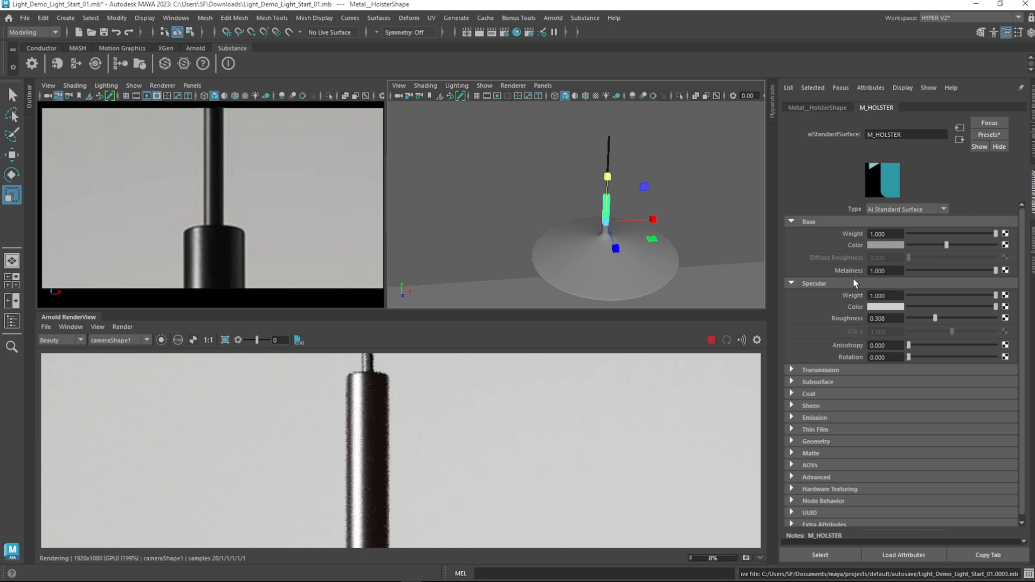
Check the lamp shade and stem in the render, save the scene and stop the interactive render
scroll(410, 394, "down", 3)
middle_click_drag(463, 444, 468, 380)
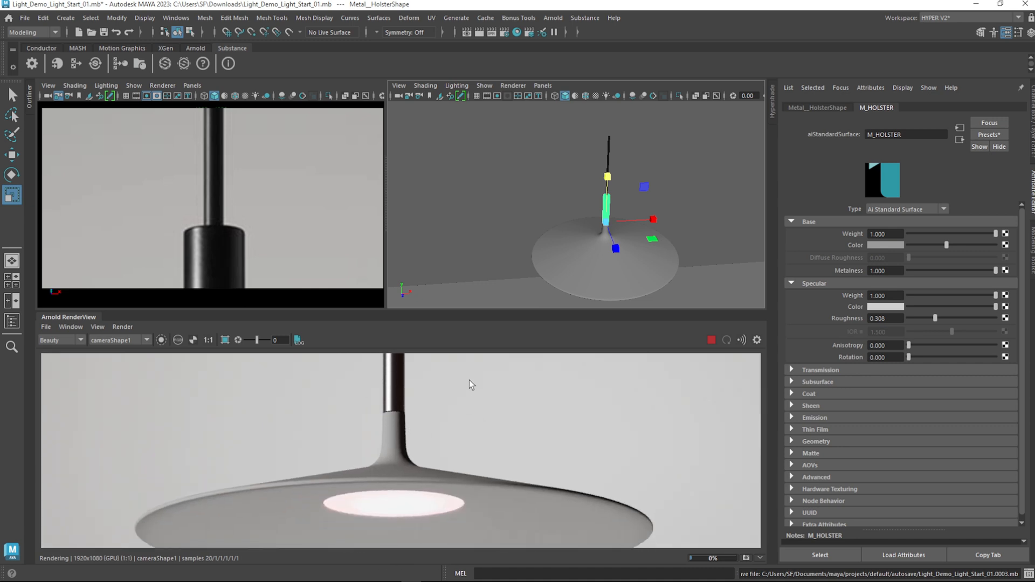
left_click(510, 212)
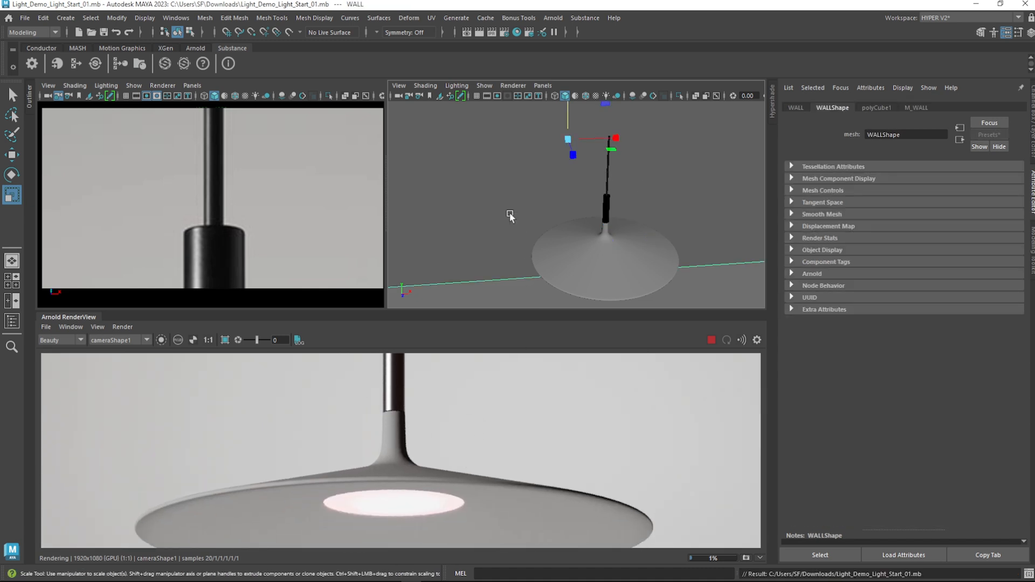
key("ctrl+s")
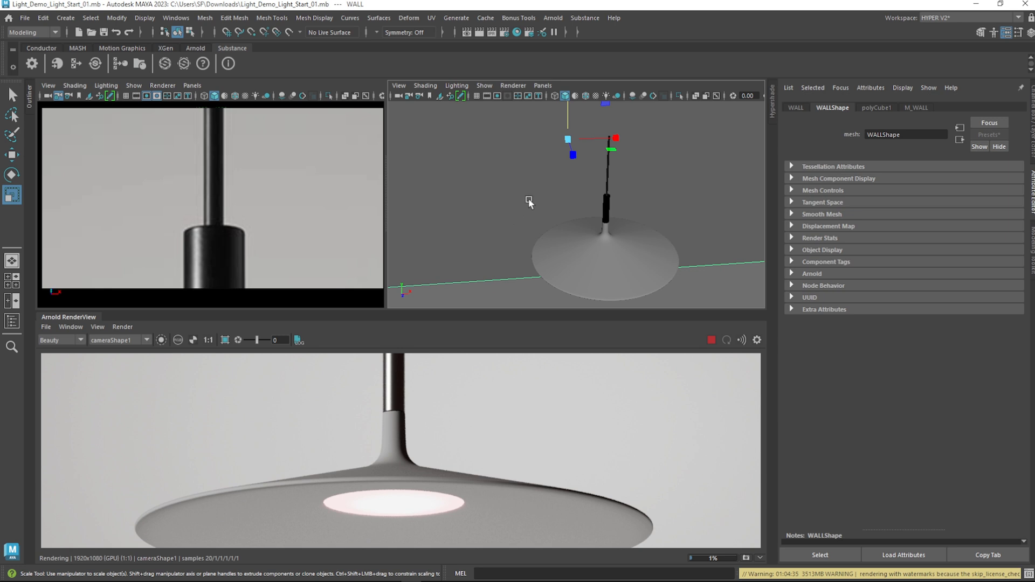
left_click(712, 340)
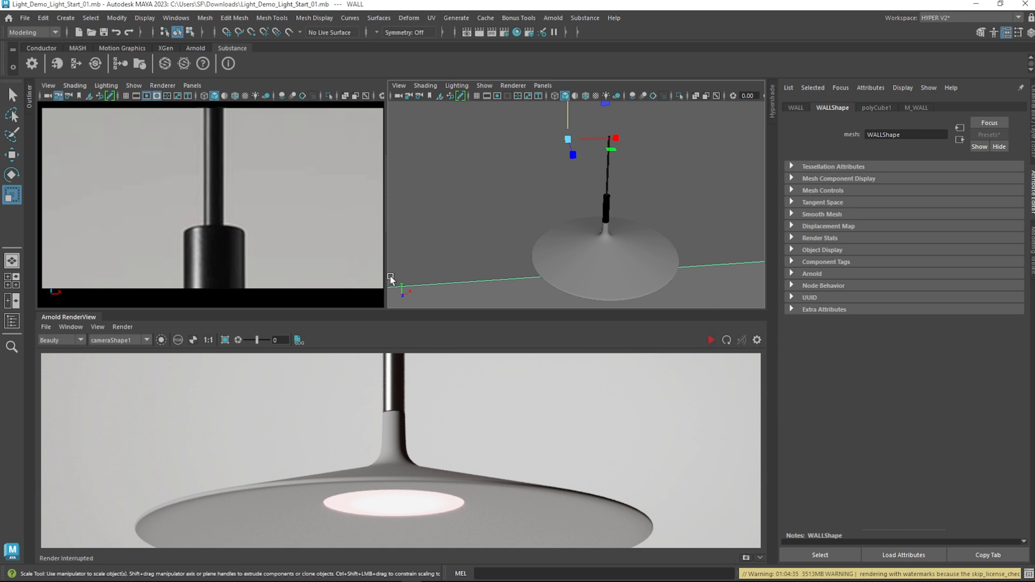
Switch to the HYPER workspace, and move and narrow the reference image so it covers only the camera viewport
left_click(946, 17)
left_click(950, 52)
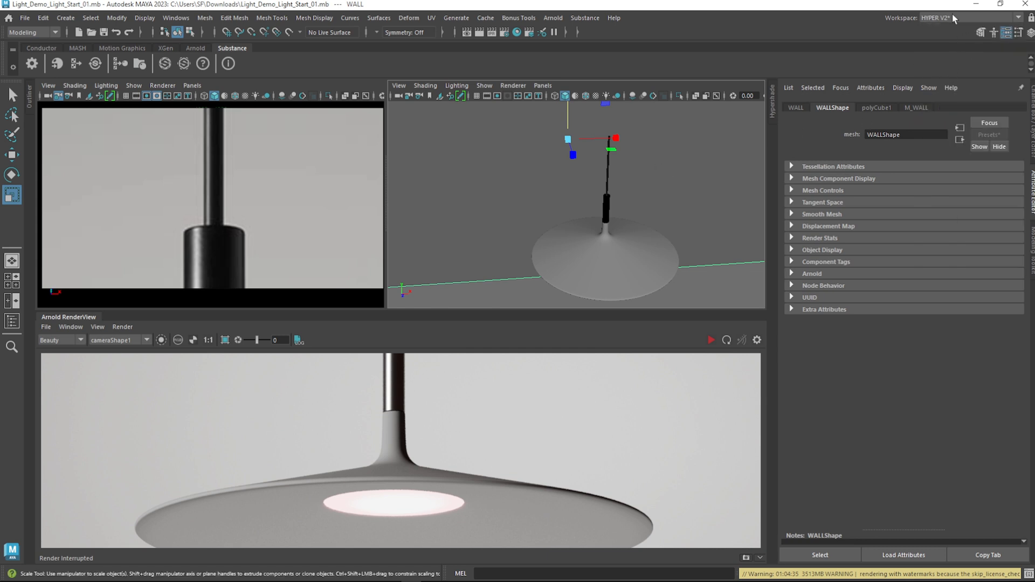
left_click(947, 18)
left_click(959, 41)
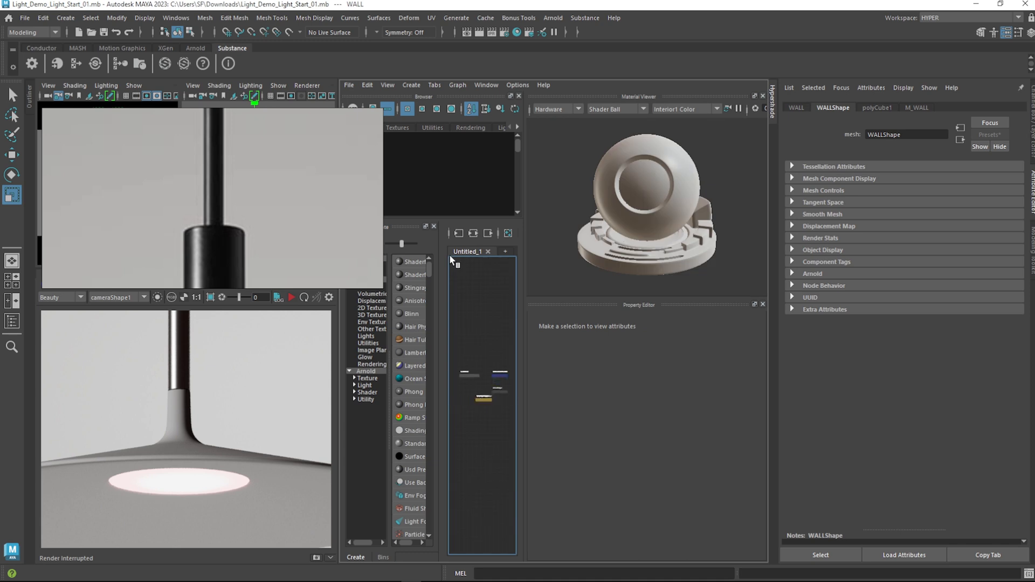
left_click_drag(243, 143, 259, 117)
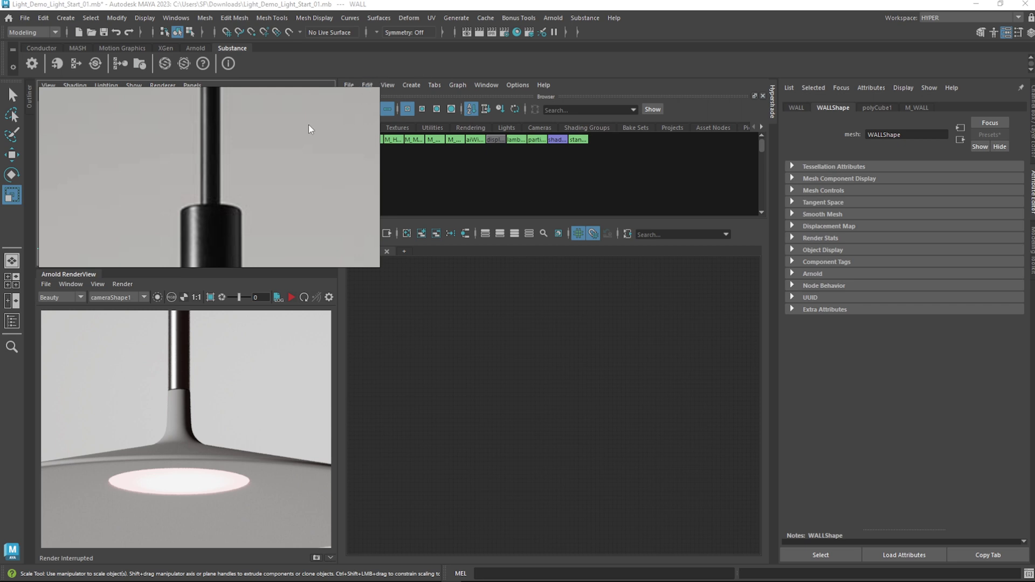
left_click_drag(379, 87, 337, 94)
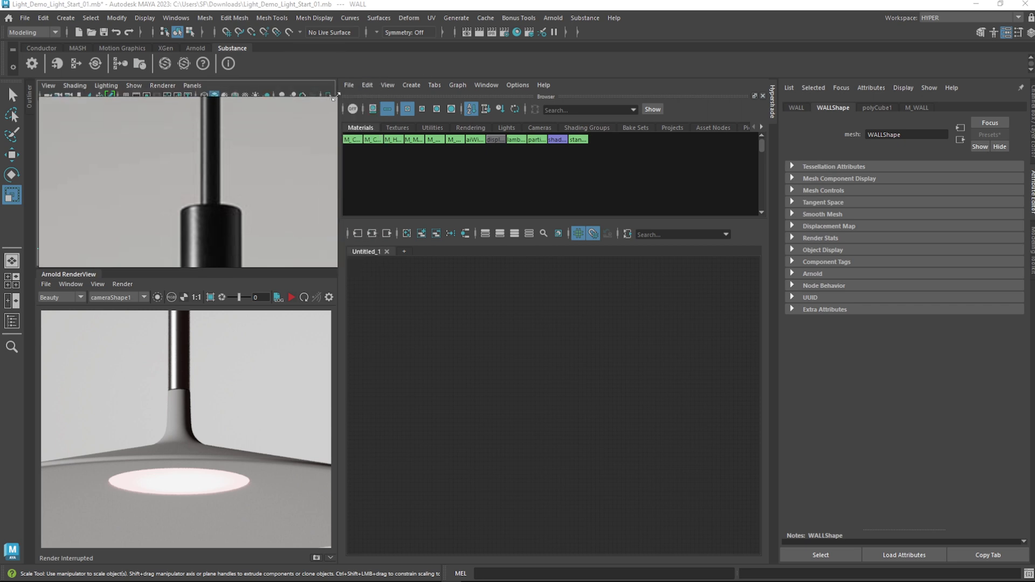
Look over the concrete pendant lamps on the reference board and frame the whole lamp in the render for comparison
scroll(265, 191, "down", 5)
middle_click_drag(287, 223, 130, 142)
middle_click_drag(197, 196, 1, 207)
middle_click_drag(80, 164, 214, 165)
scroll(214, 163, "up", 5)
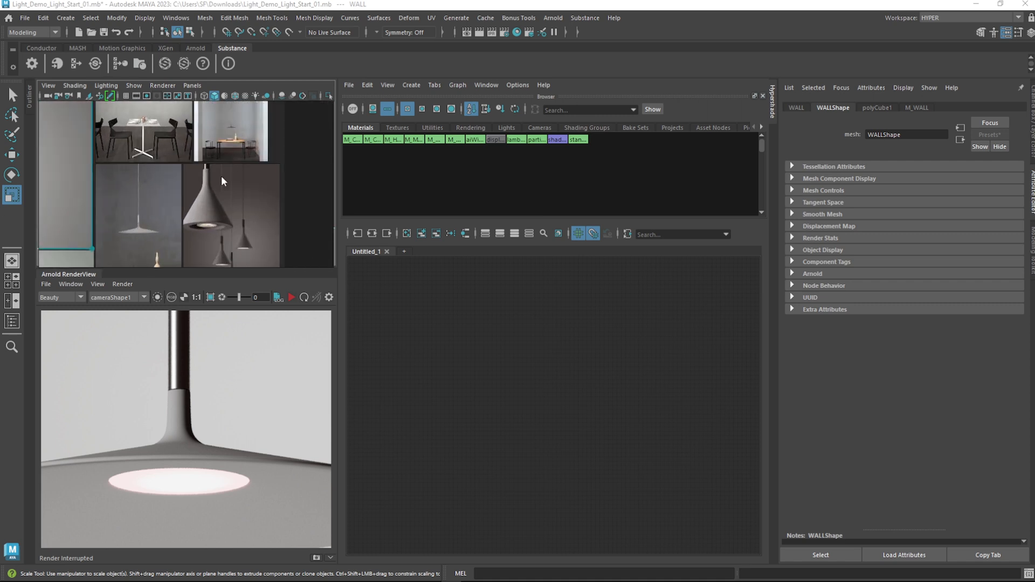
scroll(223, 435, "down", 5)
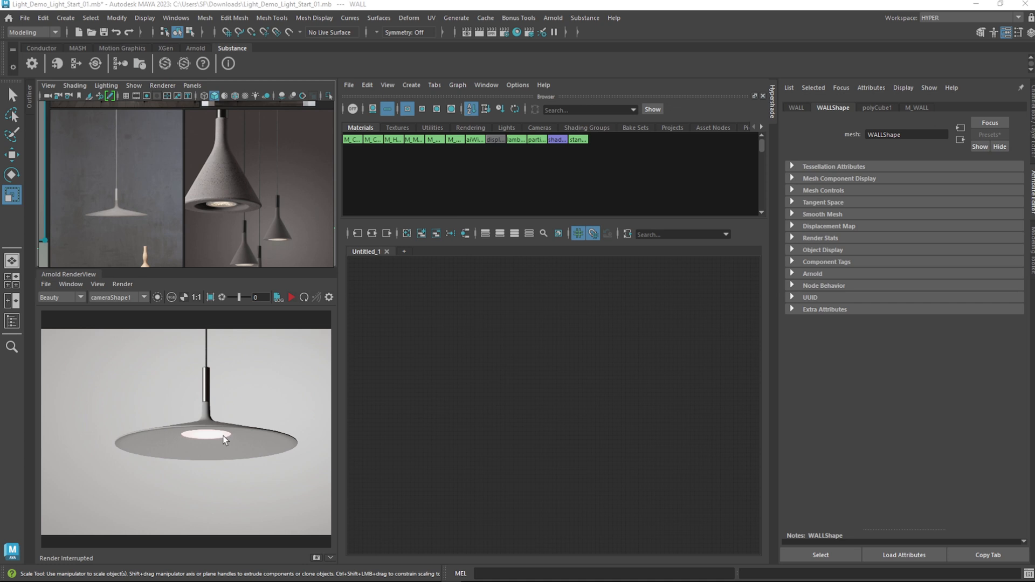
scroll(247, 430, "down", 5)
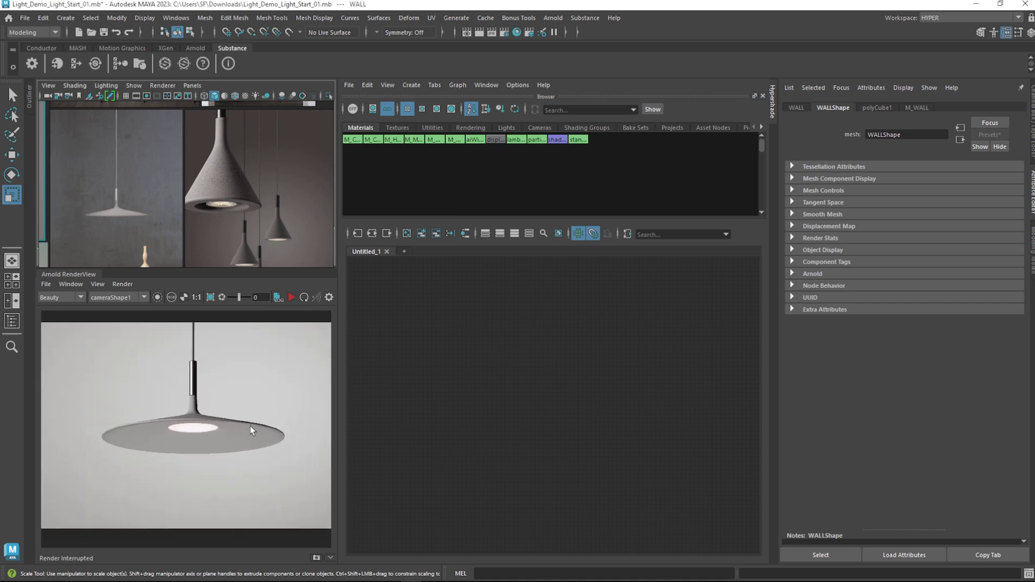
key("f")
scroll(244, 428, "up", 3)
middle_click_drag(243, 428, 257, 407)
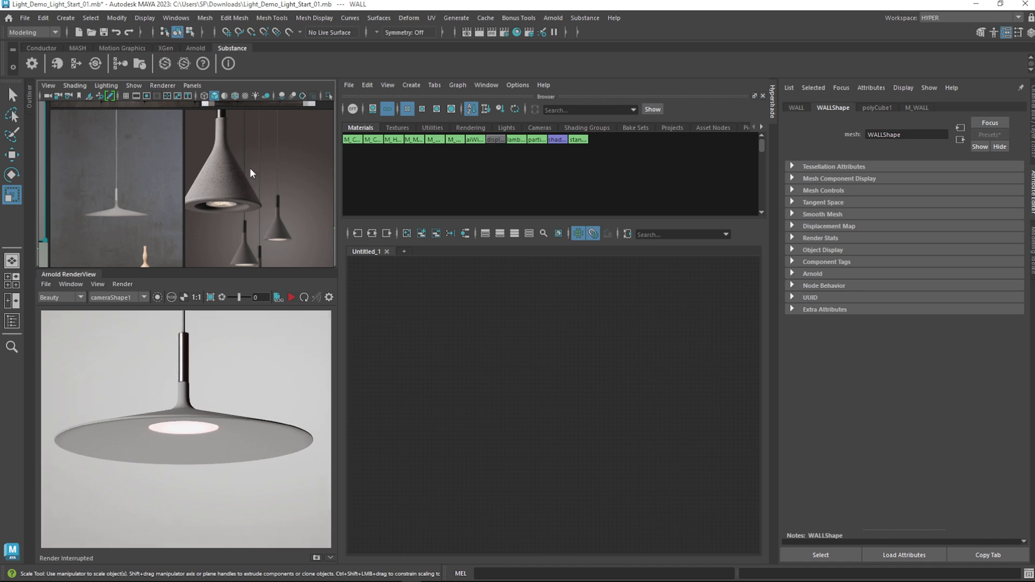
Examine the surface of the cone-shaped lamp on the reference board up close, and compare the flat disc reference lamp with the render
scroll(261, 218, "up", 5)
middle_click_drag(248, 224, 309, 161, "alt")
left_click_drag(247, 230, 242, 204, "alt")
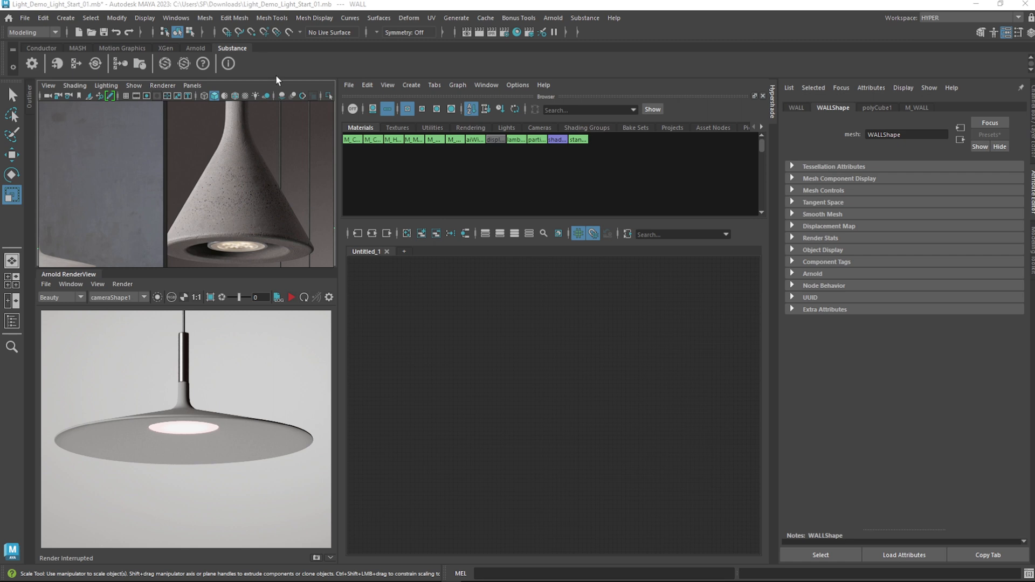
scroll(269, 236, "down", 3)
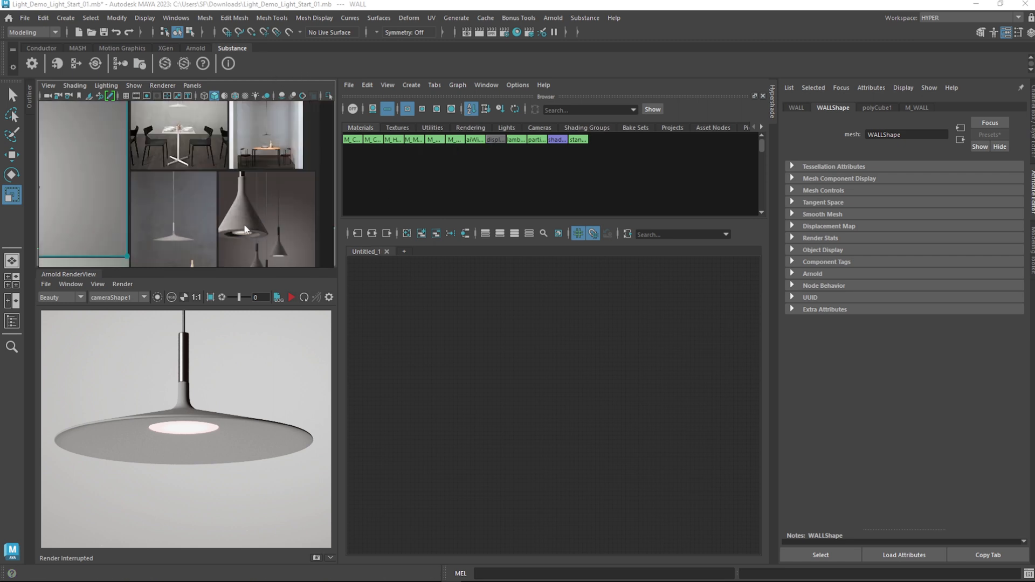
scroll(192, 202, "up", 4)
scroll(83, 184, "up", 4)
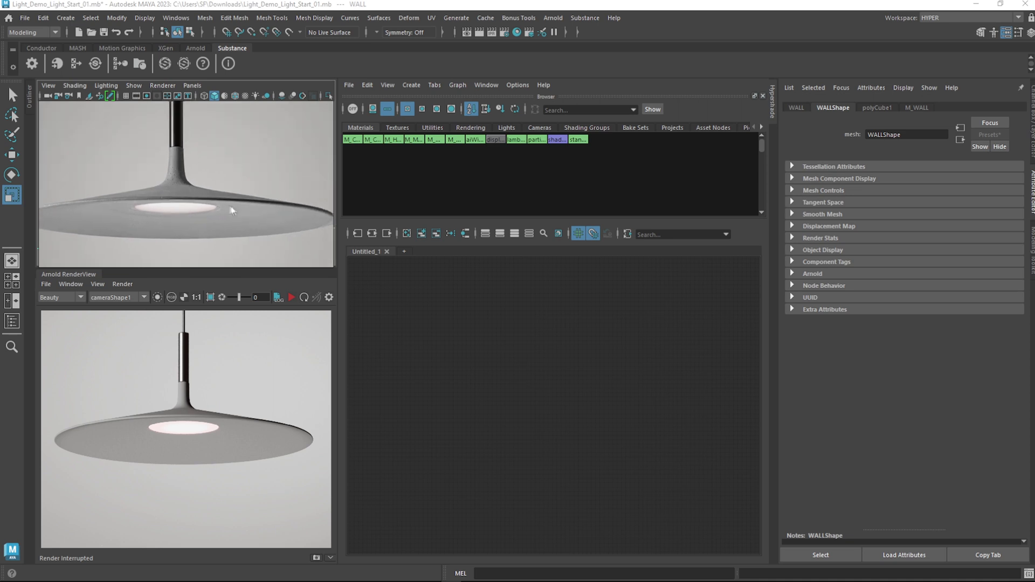
scroll(229, 208, "down", 2)
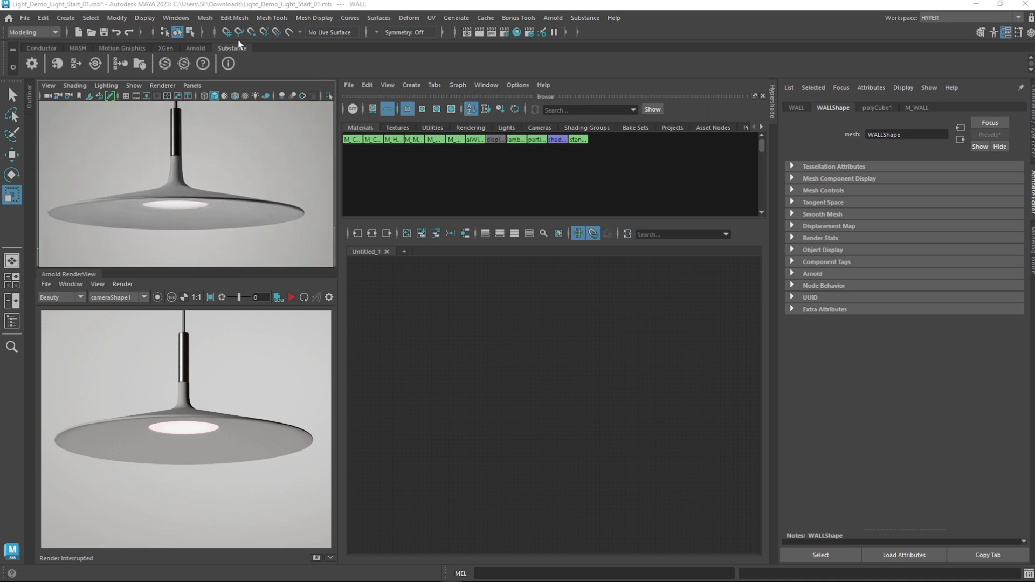
Search the Plug-in Manager for SUBSTAN, check the load state of the Substance plug-ins, and close the manager
left_click(176, 18)
mouse_move(254, 137)
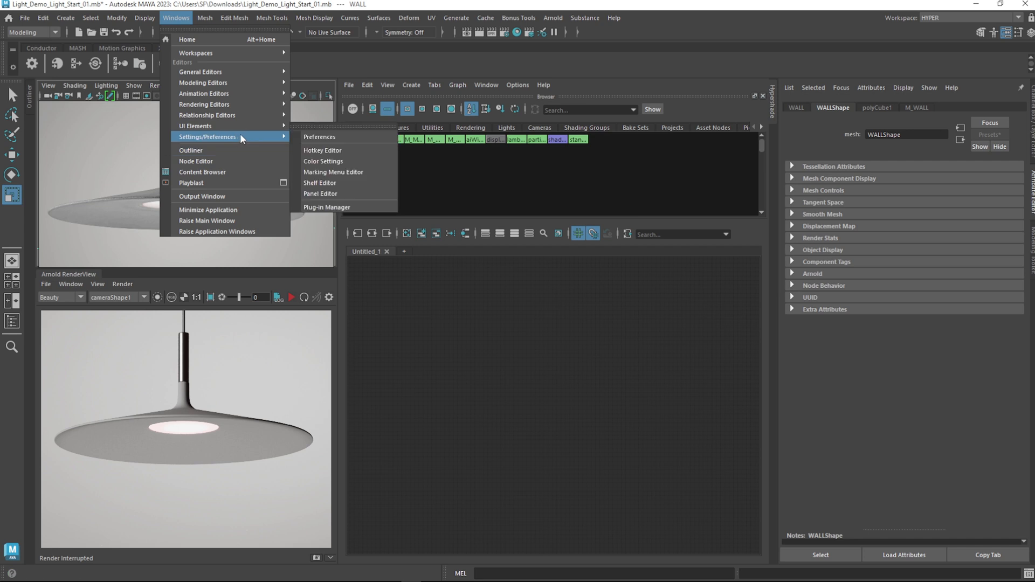
left_click(360, 207)
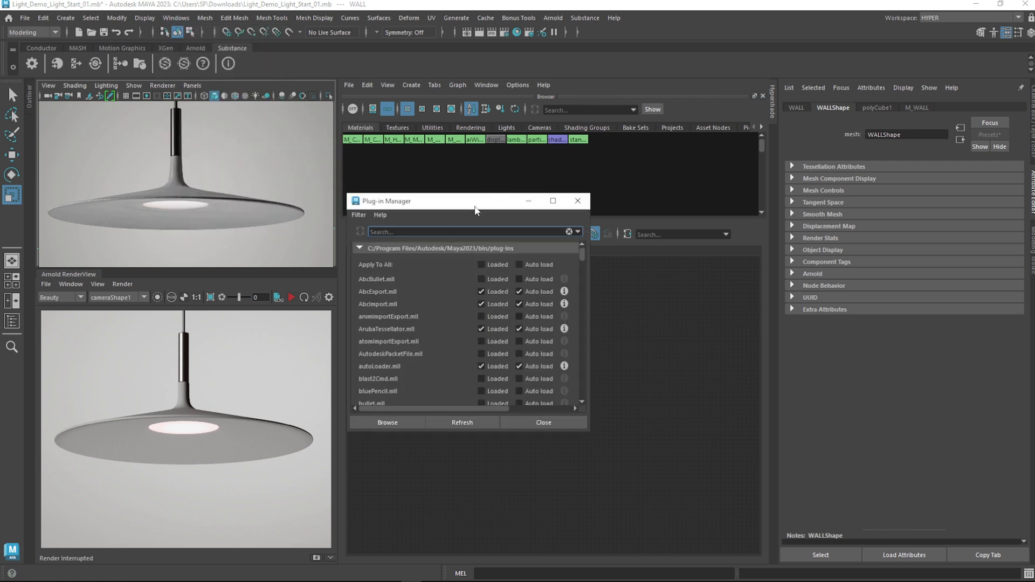
type("SUBSTAN")
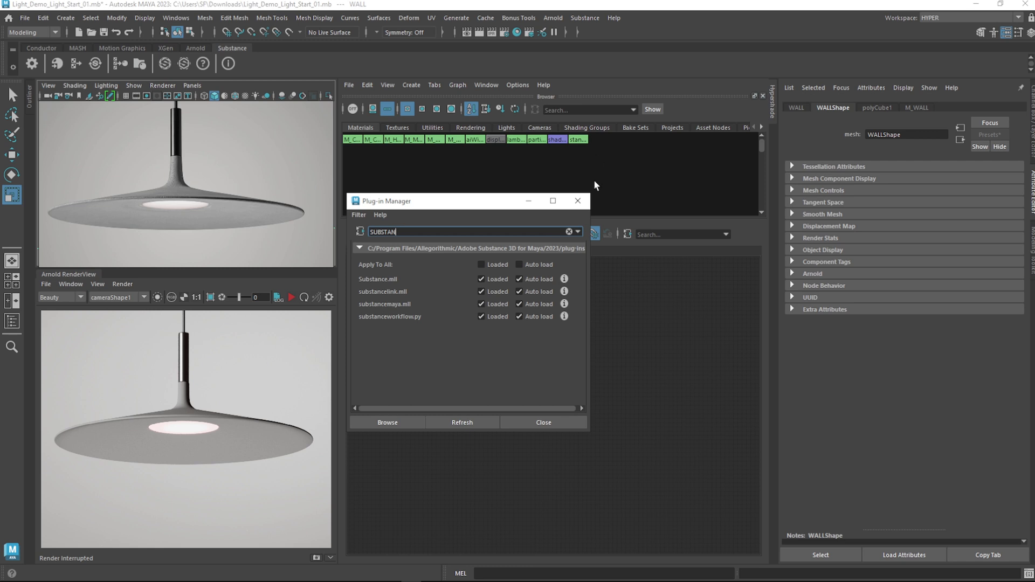
left_click(577, 200)
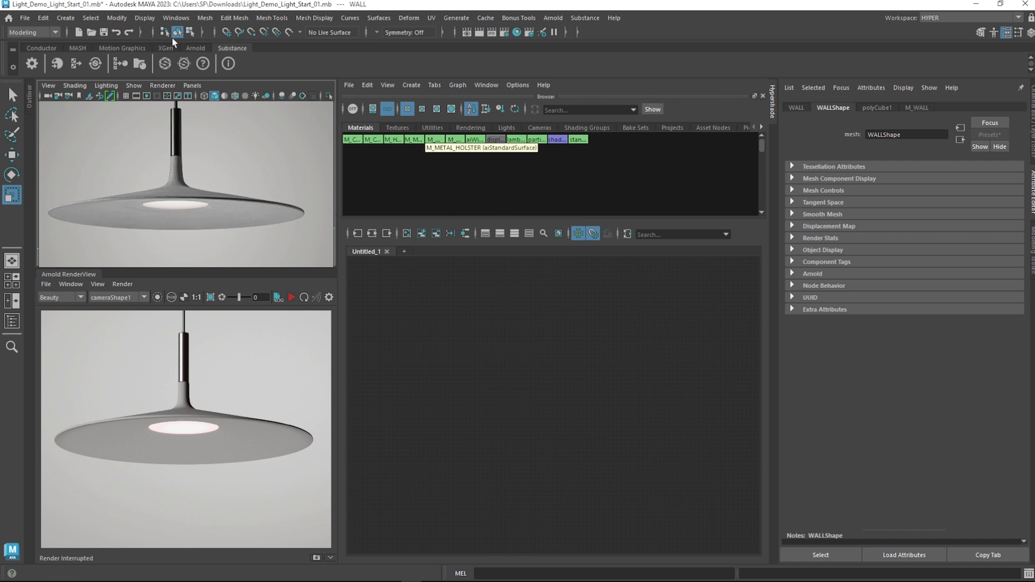
Open the Substance samples in the Content Browser and move its window clear of the viewport and render view
left_click(581, 21)
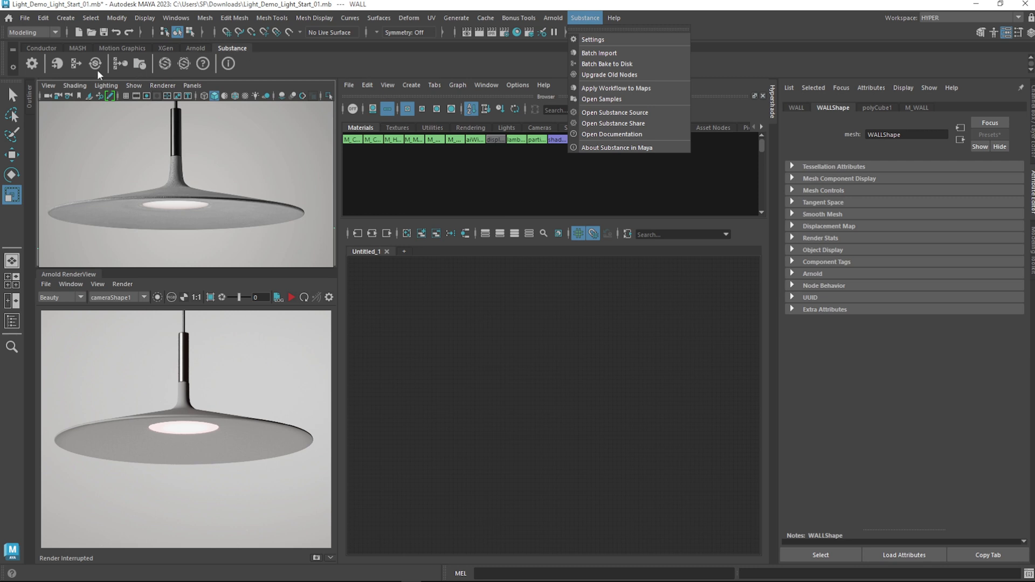
left_click(608, 101)
left_click_drag(475, 119, 751, 151)
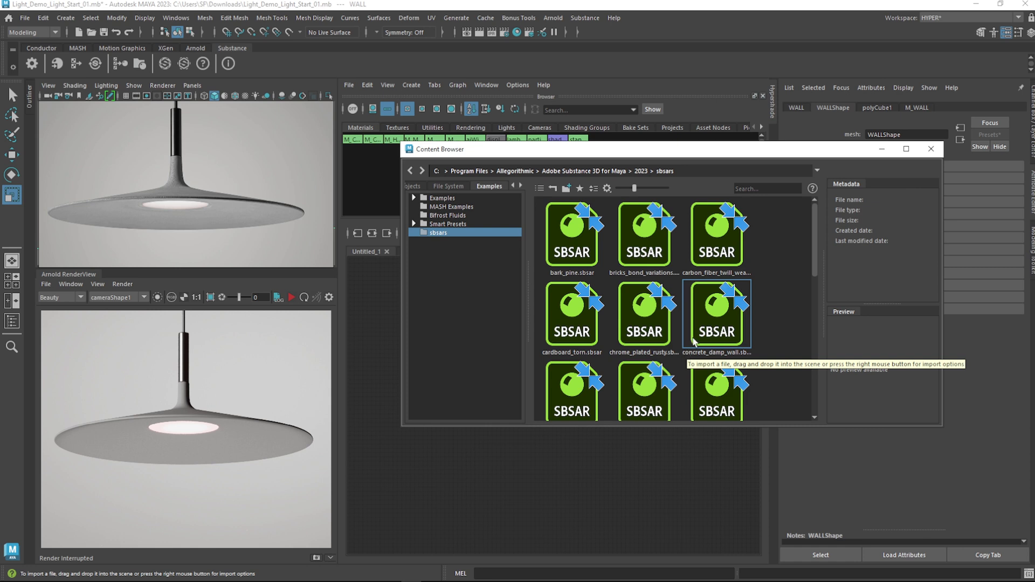
left_click_drag(601, 149, 662, 190)
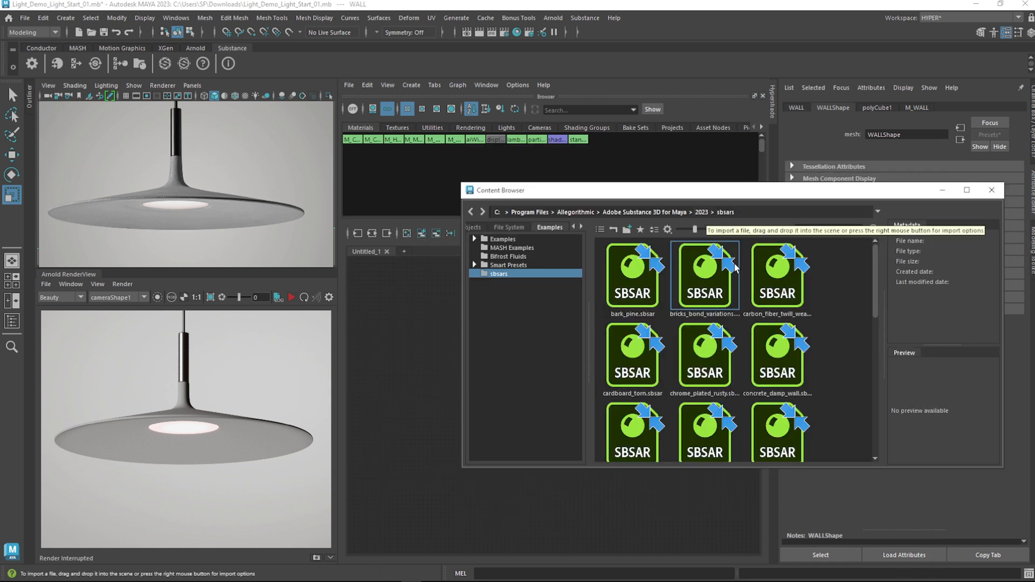
left_click(288, 444)
left_click_drag(641, 192, 735, 223)
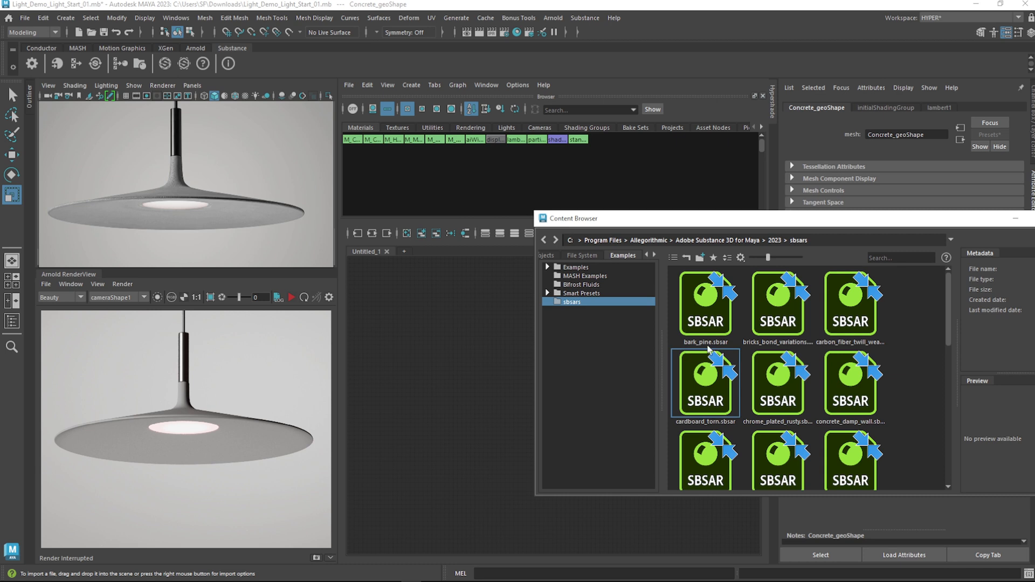
Import the bricks_bond_variations.sbsar sample into the scene and close the Content Browser
scroll(737, 395, "down", 5)
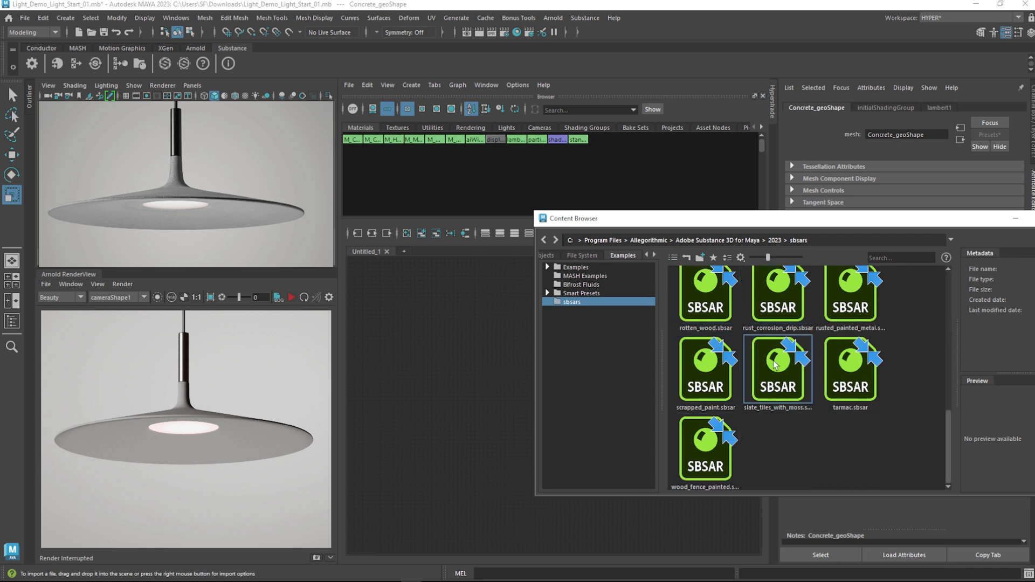
scroll(777, 423, "up", 2)
scroll(807, 372, "down", 2)
scroll(809, 400, "up", 2)
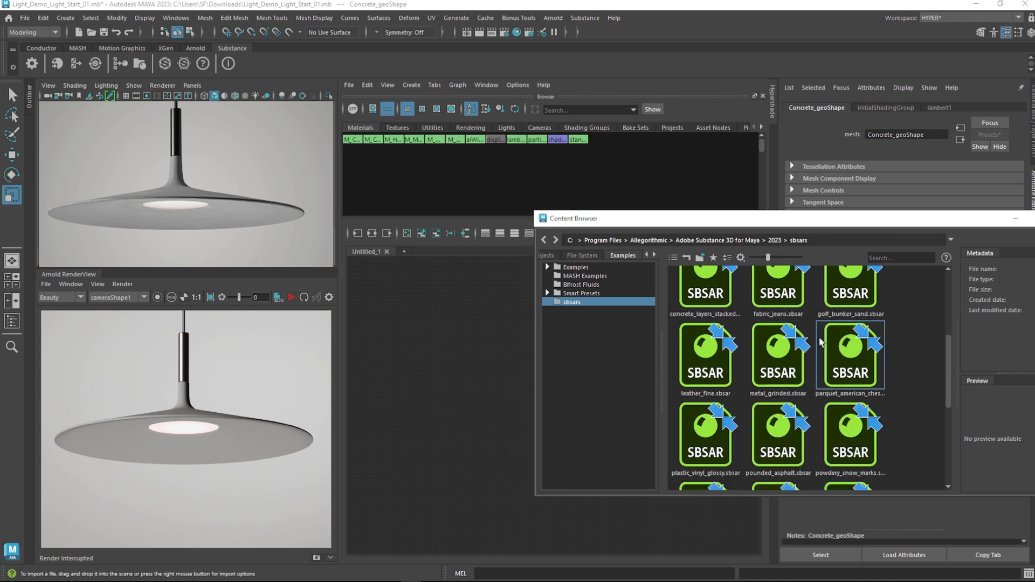
scroll(711, 372, "up", 5)
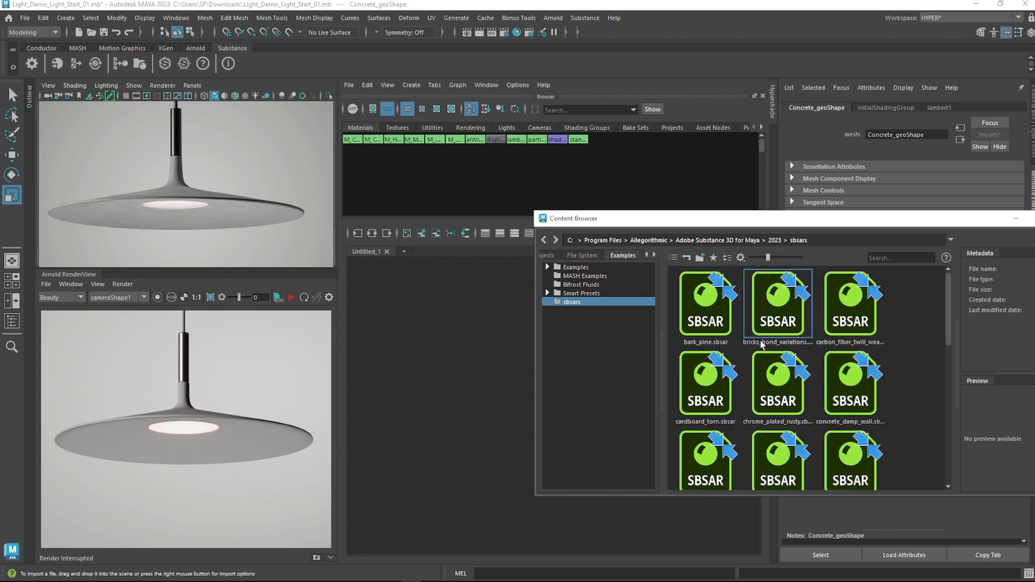
scroll(776, 323, "down", 2)
scroll(771, 328, "up", 2)
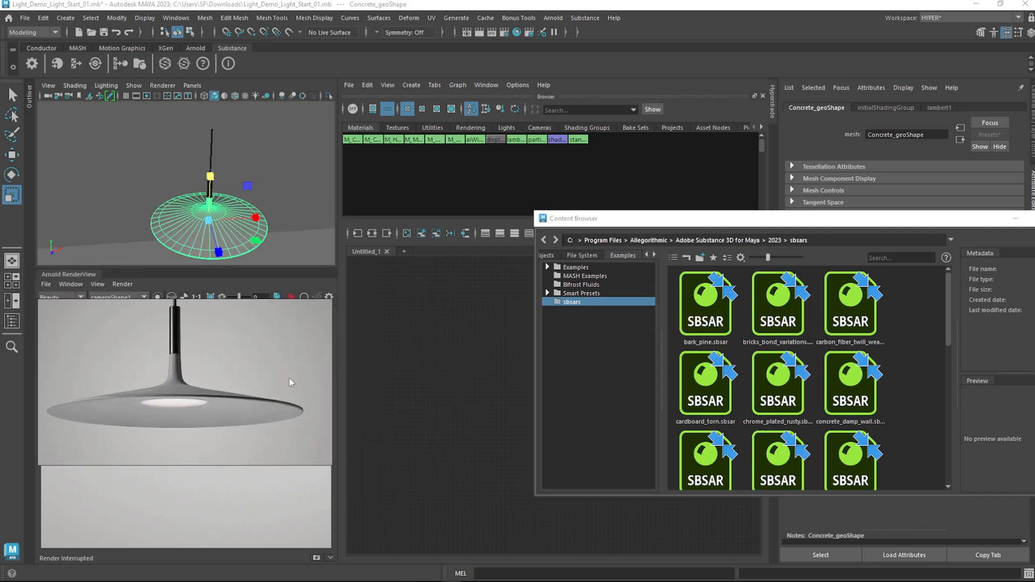
left_click_drag(768, 331, 237, 245)
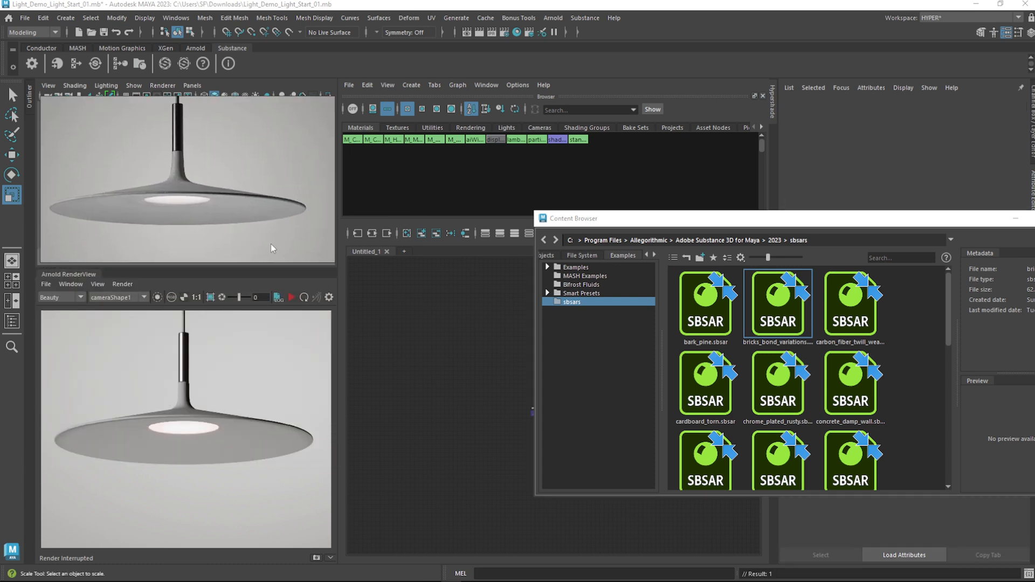
left_click_drag(734, 226, 582, 257)
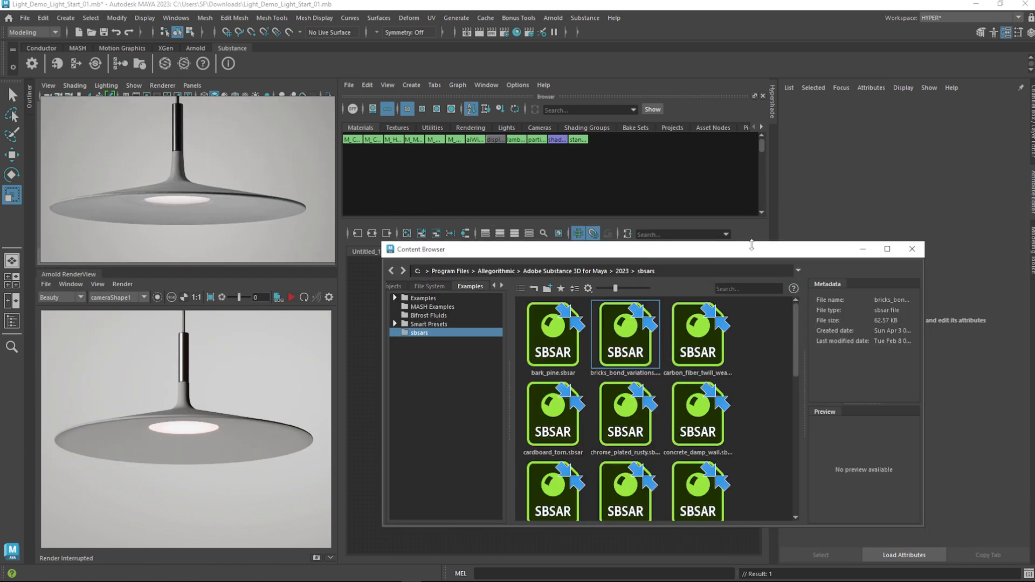
left_click(911, 250)
Frame the imported nodes in the Hypershade graph, move substanceNode1 closer to its texture placement node, and inspect its Load Substance path
left_click_drag(462, 294, 464, 294)
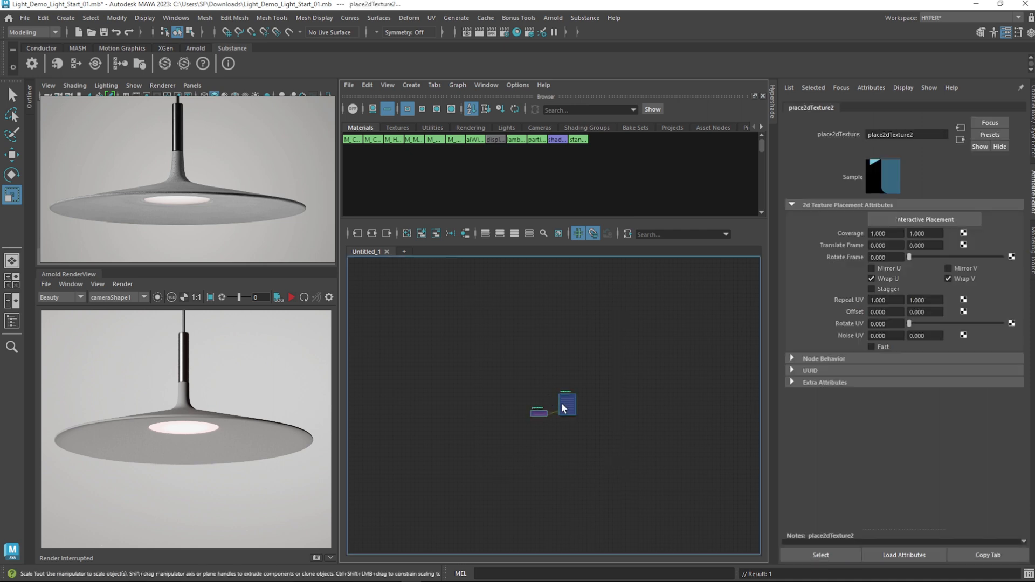
key("f")
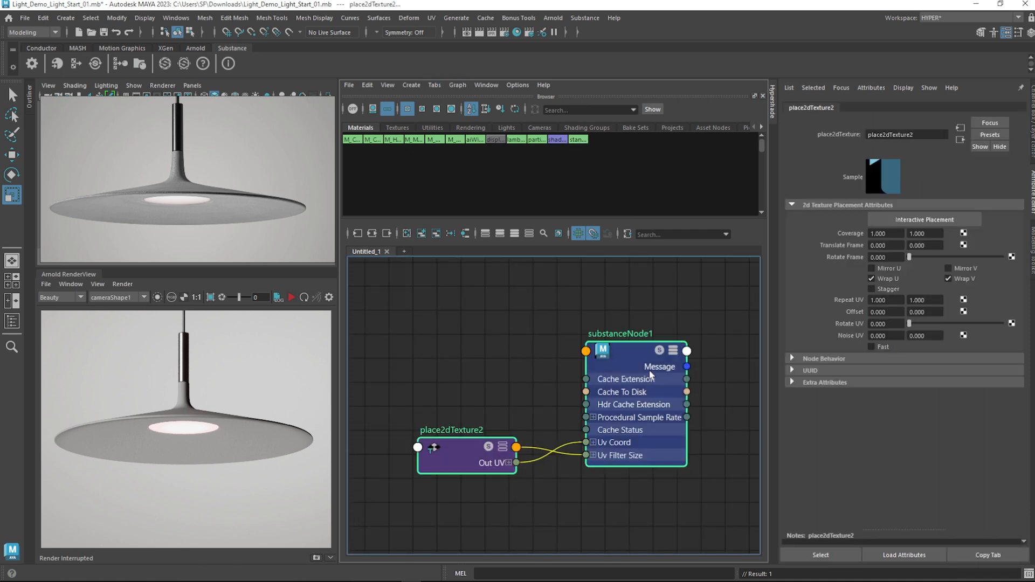
left_click(623, 345)
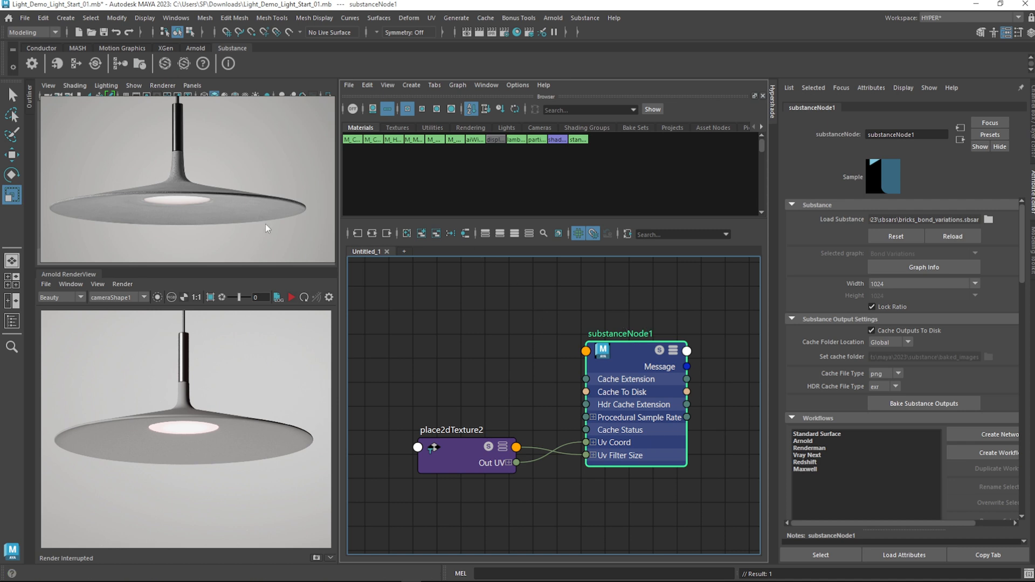
middle_click_drag(674, 364, 573, 333, "alt")
left_click_drag(541, 354, 513, 366)
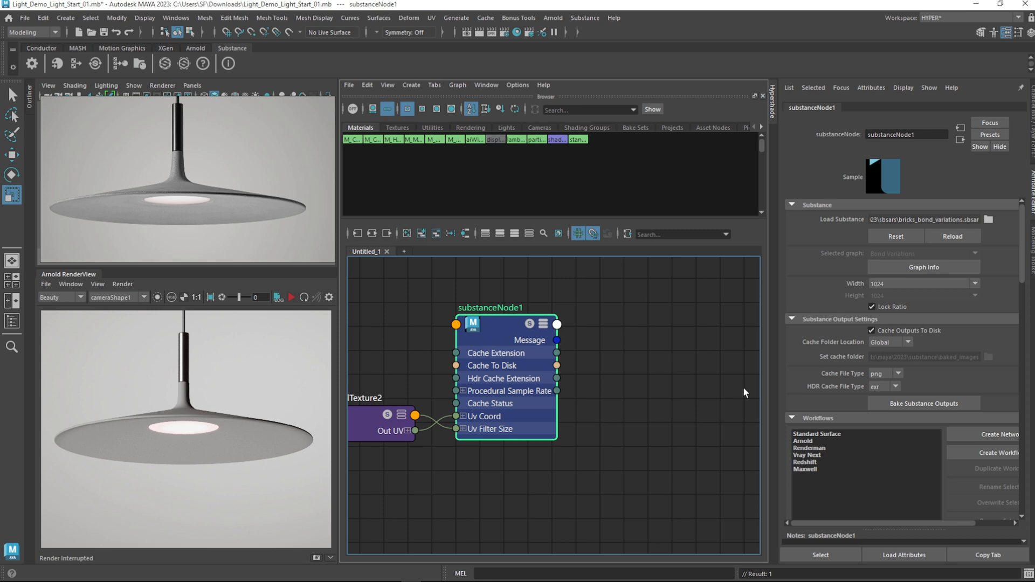
mouse_move(976, 220)
left_mouse_down()
mouse_move(837, 220)
mouse_move(969, 222)
left_mouse_up()
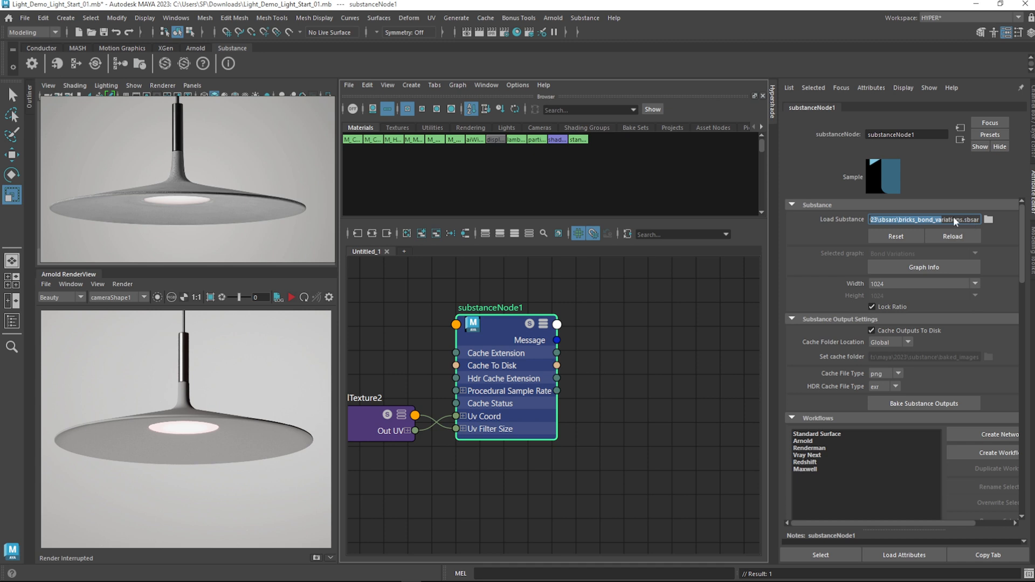
left_click(927, 218)
left_click_drag(906, 219, 947, 224)
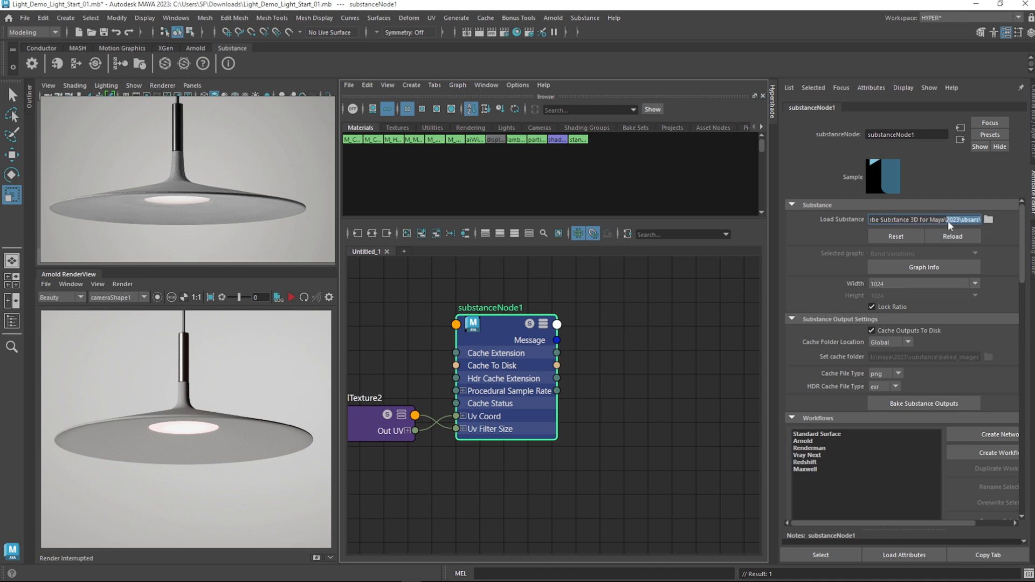
Set the Substance node's output width to 1024 and select the Arnold workflow
left_click(911, 283)
left_click(899, 281)
left_click(899, 282)
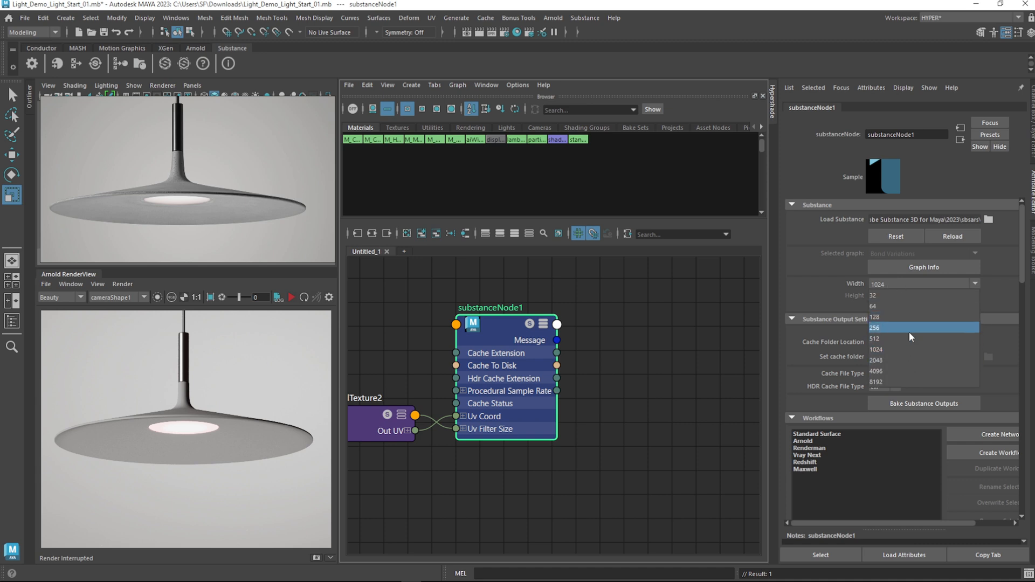
left_click(890, 349)
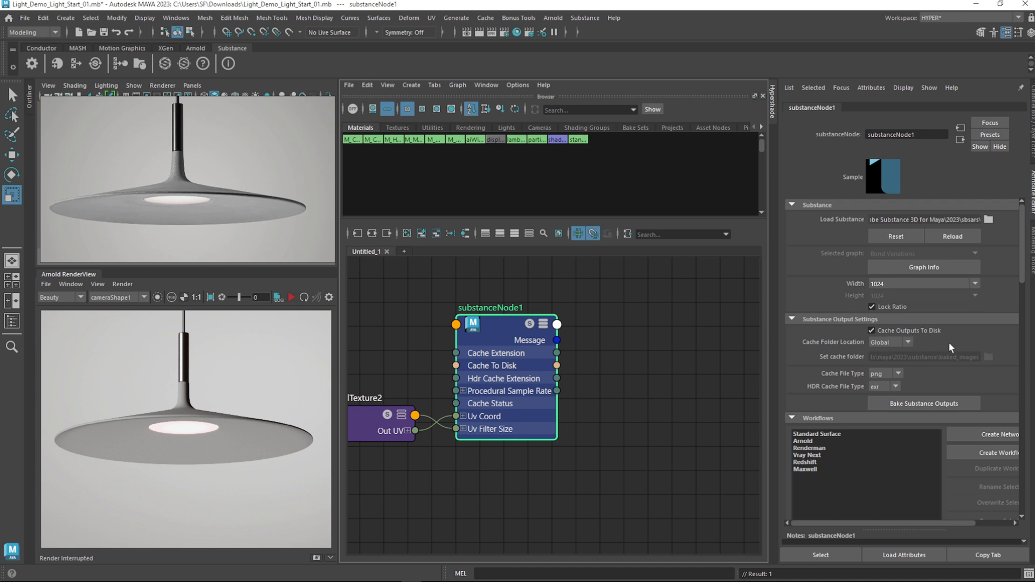
scroll(1004, 334, "down", 3)
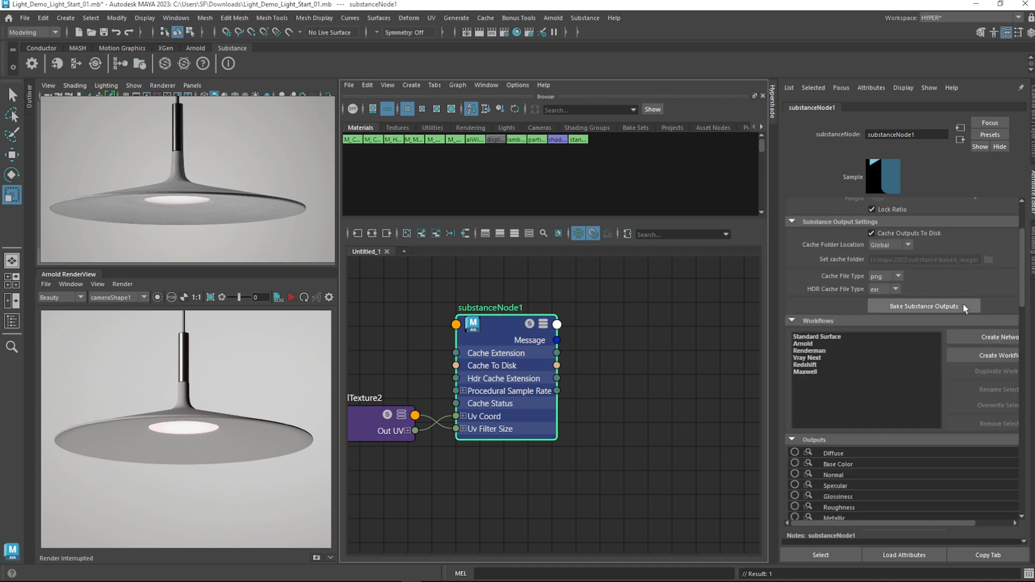
left_click(813, 344)
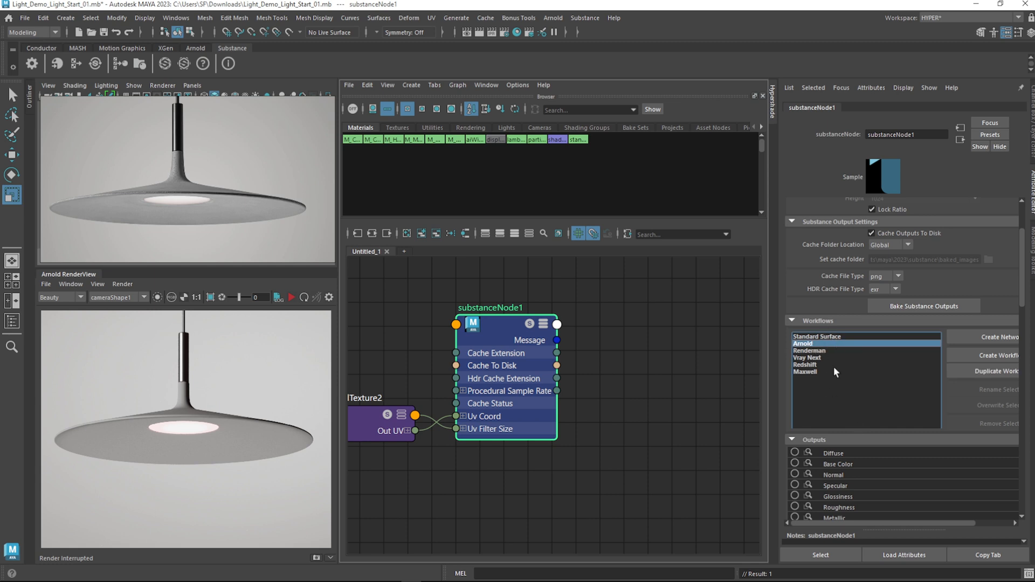
Examine the Substance node's output maps, procedural sampling size options, presets and brick parameters
scroll(981, 421, "down", 2)
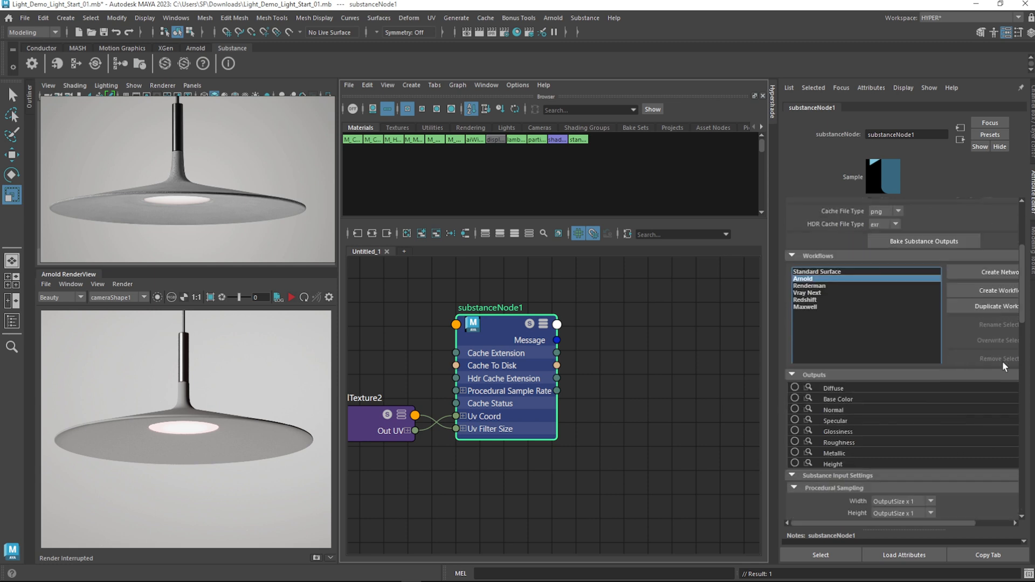
scroll(840, 504, "down", 1)
scroll(840, 504, "down", 2)
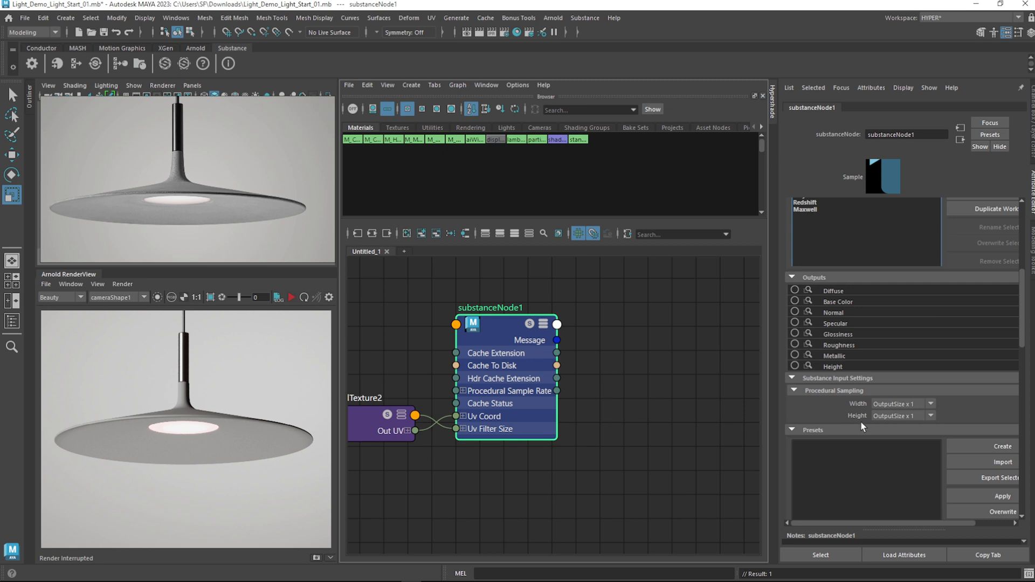
left_click(906, 402)
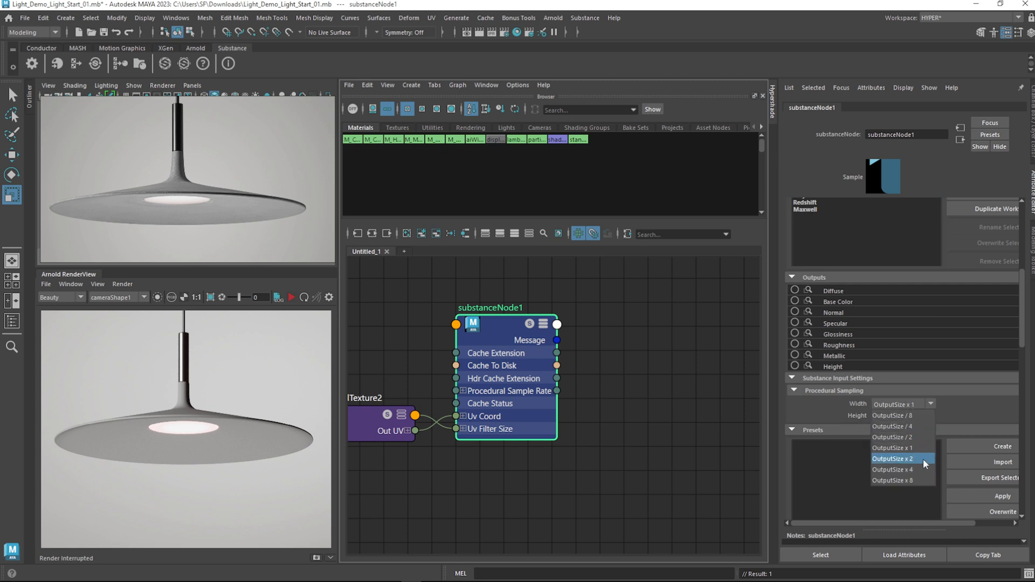
left_click(918, 410)
scroll(980, 403, "down", 7)
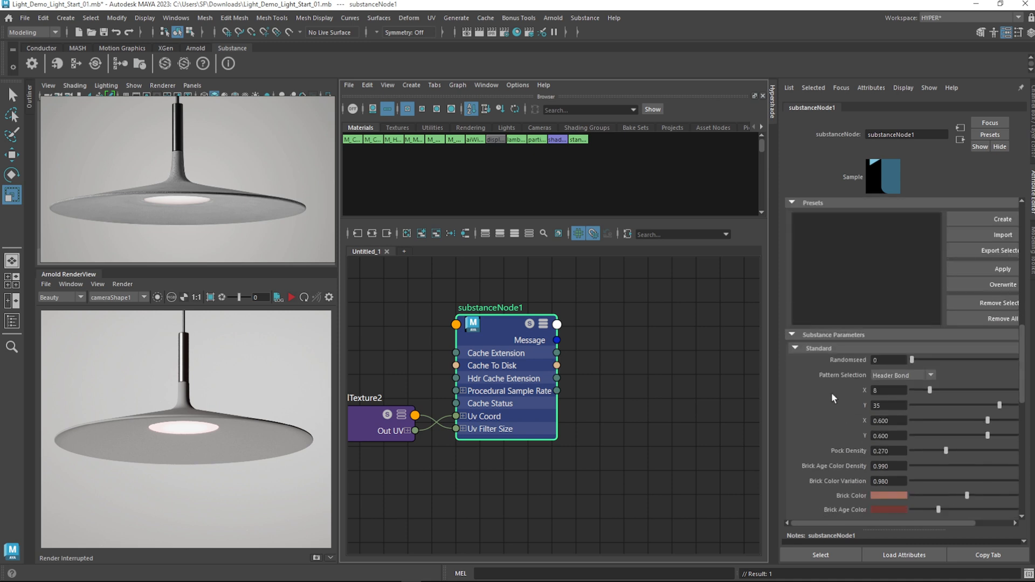
scroll(834, 403, "down", 3)
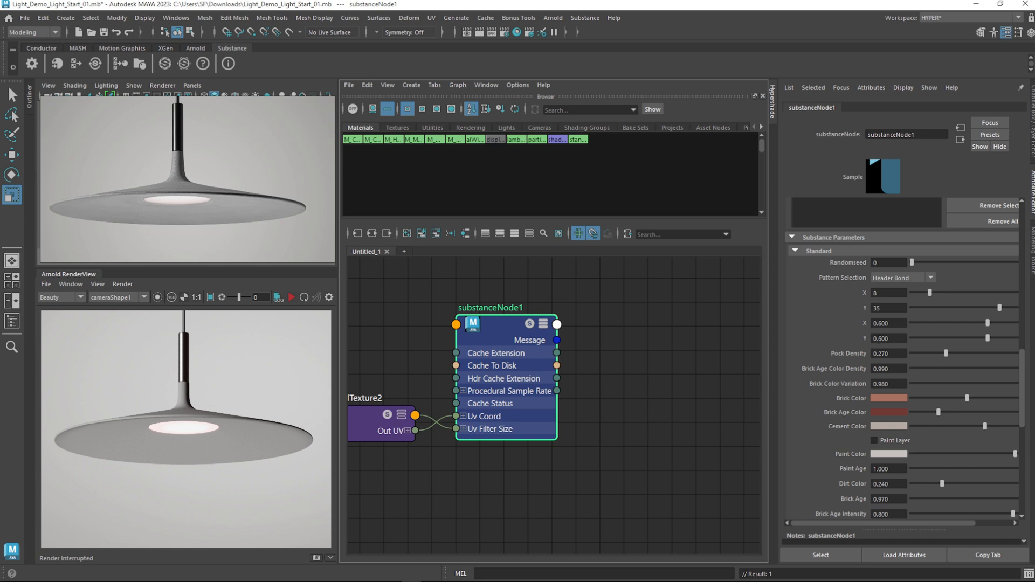
scroll(888, 347, "down", 3)
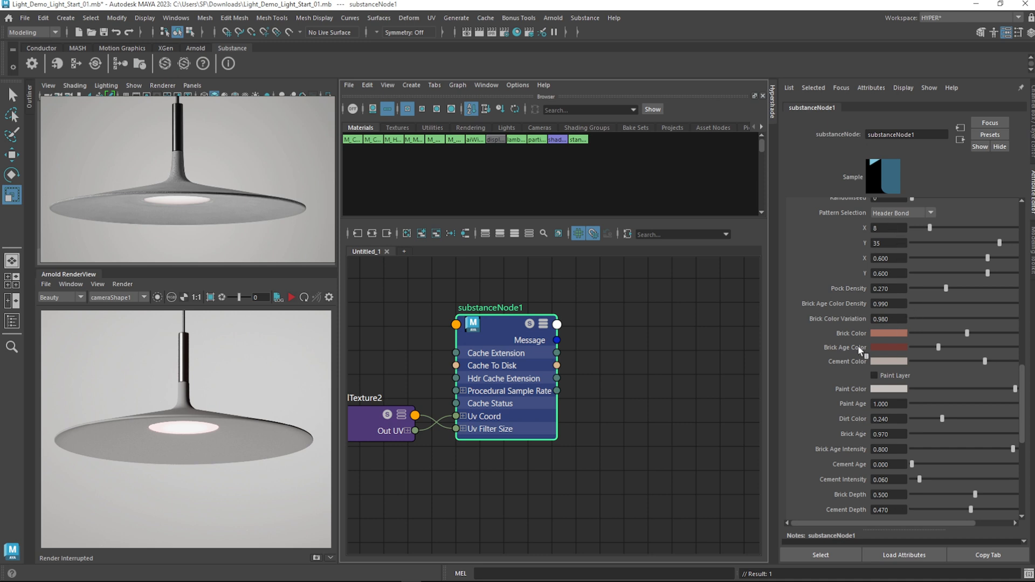
scroll(964, 400, "up", 5)
scroll(965, 400, "up", 6)
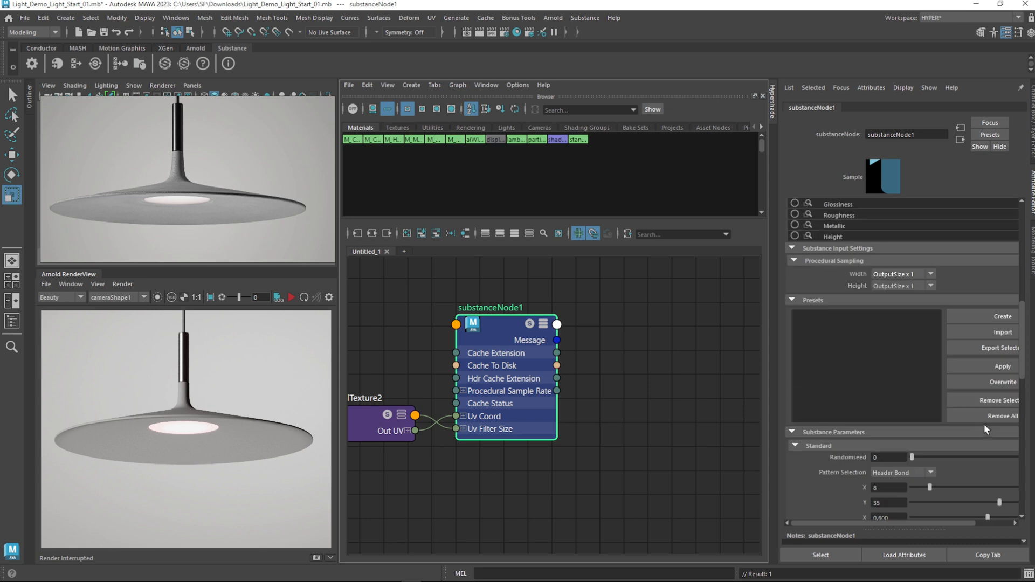
scroll(1001, 481, "up", 3)
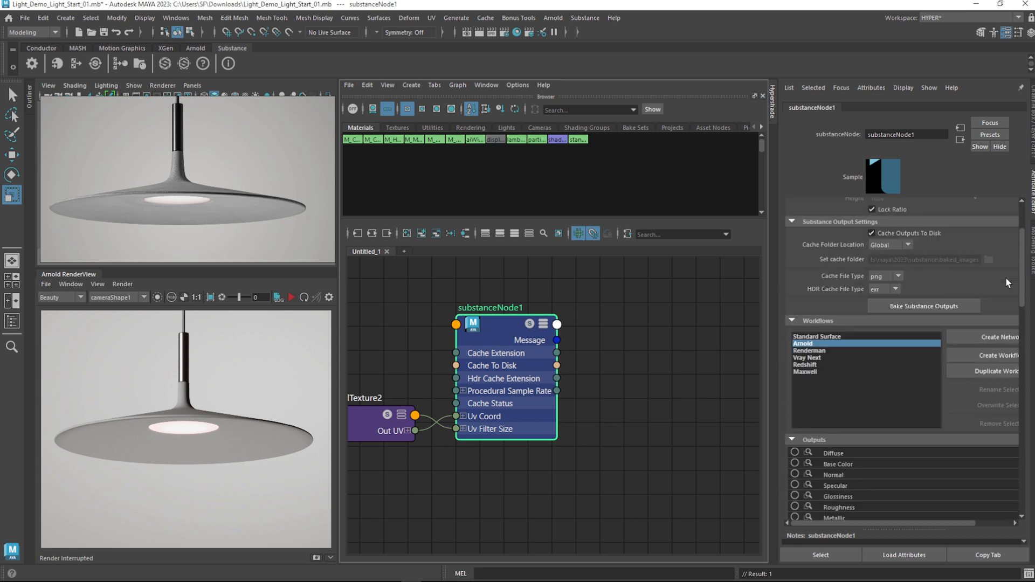
Move the Substance node farther from its texture placement node and generate the Arnold shading network for it
mouse_move(516, 366)
left_mouse_down()
mouse_move(552, 335)
mouse_move(521, 368)
left_mouse_up()
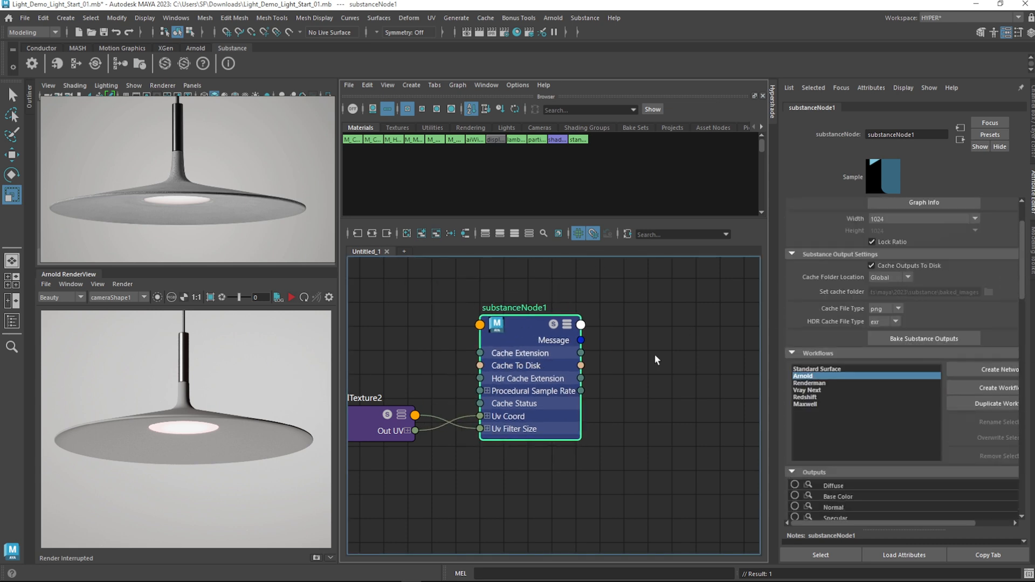
left_click_drag(509, 330, 509, 354)
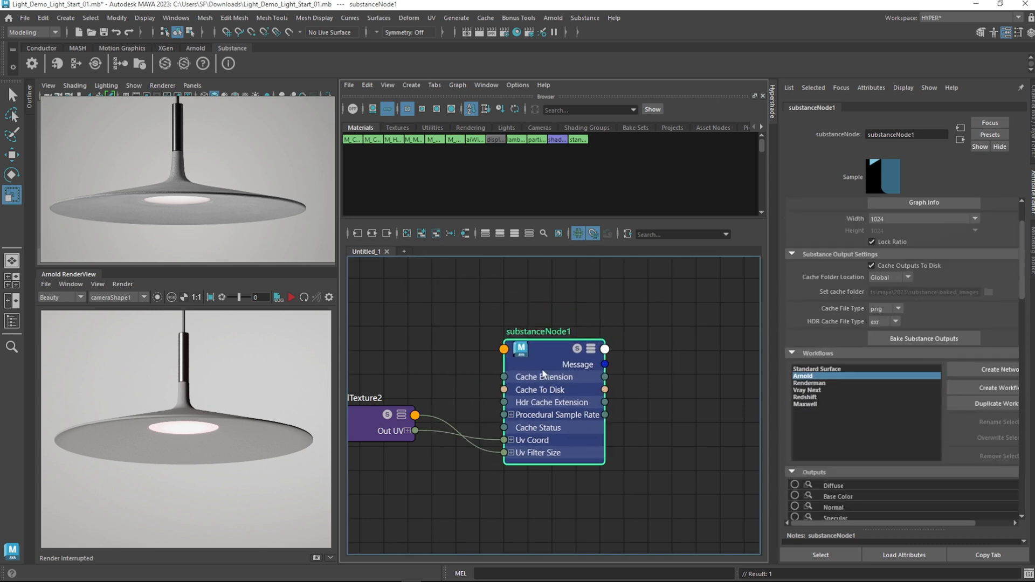
left_click(812, 376)
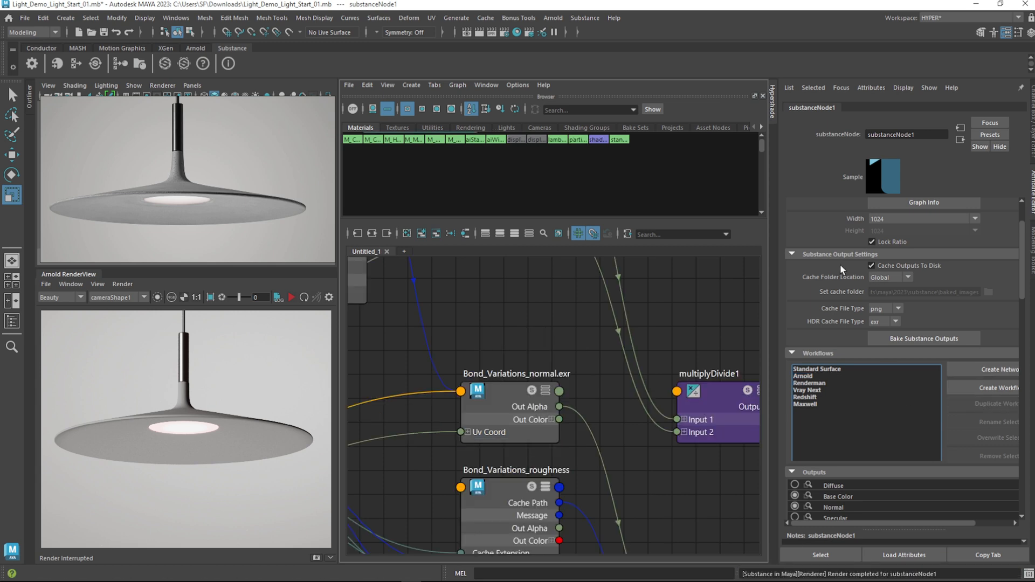
Inspect the generated aiStandardSurface7 shader with its metallic and roughness textures, and expand the roughness file's Color Balance settings
scroll(601, 418, "down", 6)
middle_click_drag(669, 383, 587, 254, "alt")
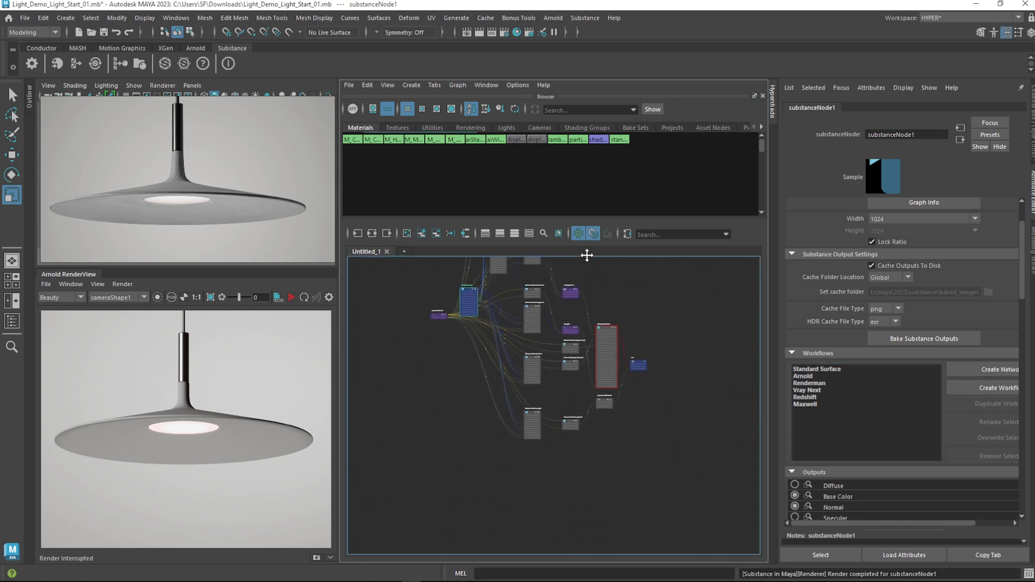
scroll(608, 323, "up", 3)
scroll(493, 354, "up", 3)
middle_click_drag(610, 311, 508, 279, "alt")
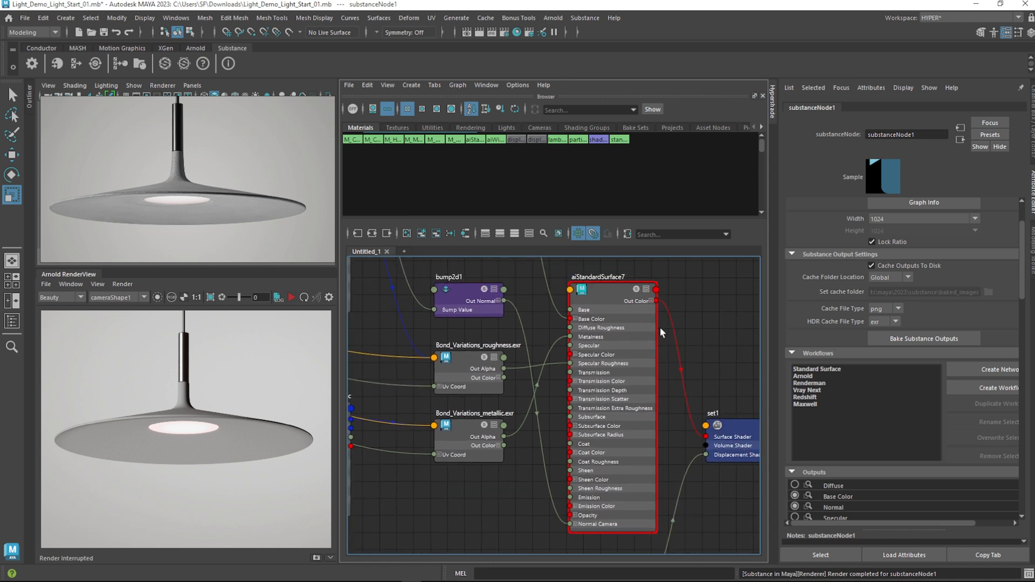
left_click(607, 292)
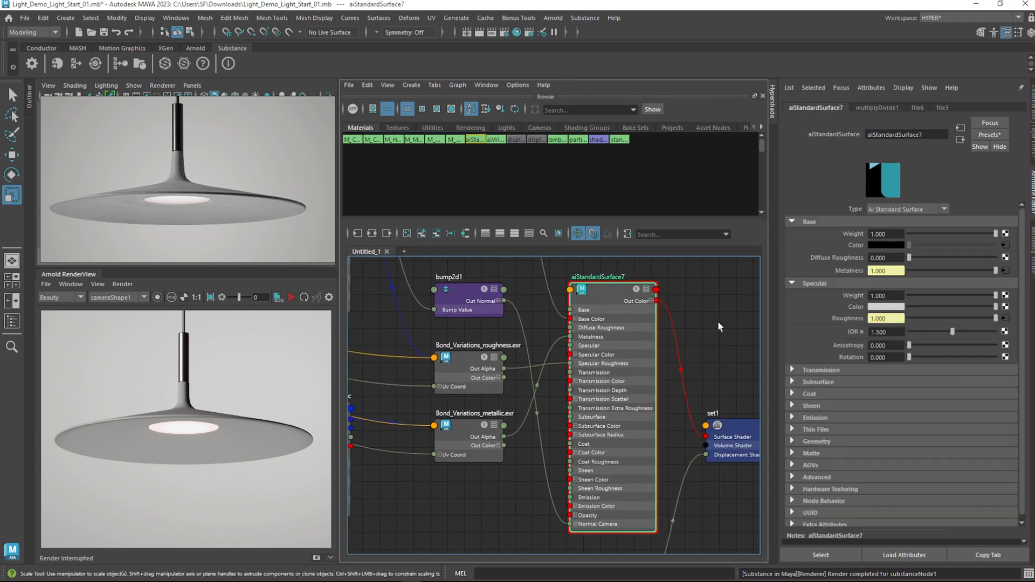
left_click(490, 440)
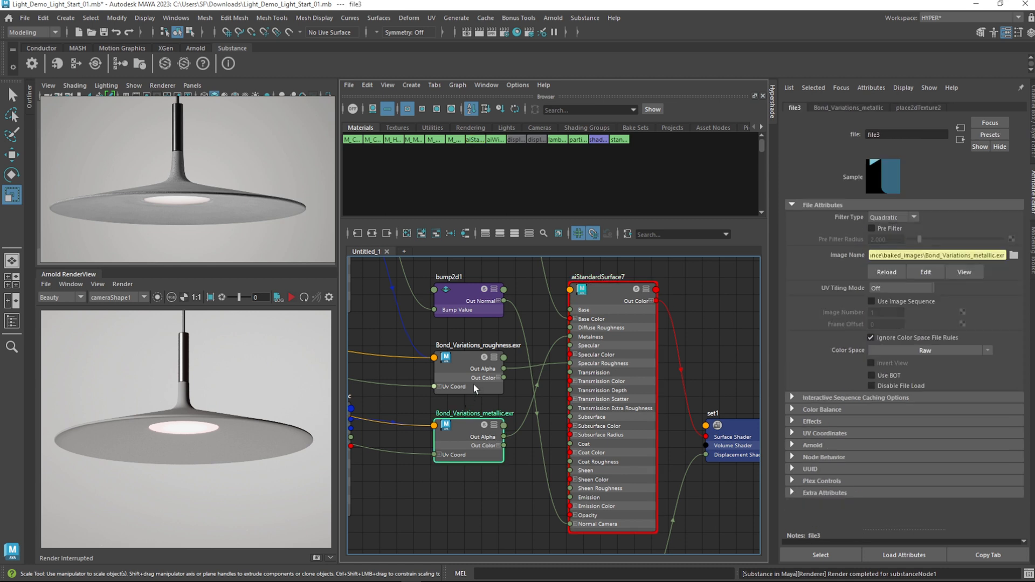
left_click_drag(478, 387, 474, 374)
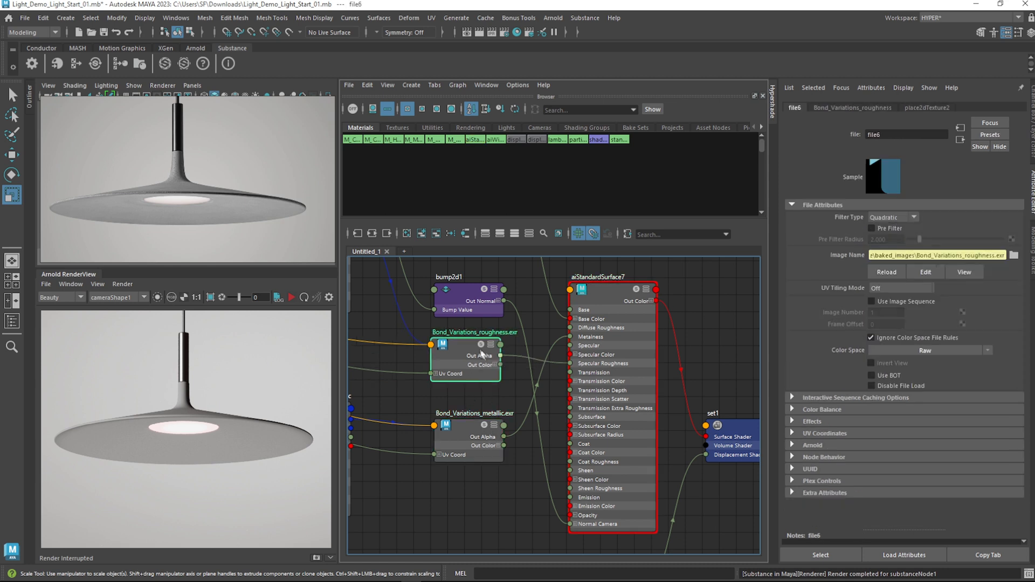
left_click(818, 410)
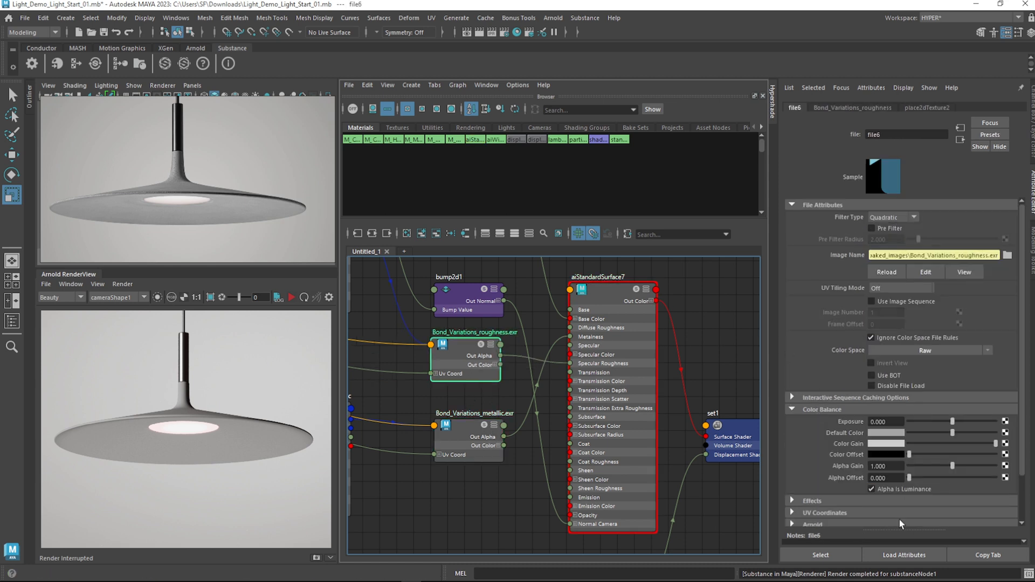
Trace the displacement branch of the network and move the bump2d1 and multiplyDivide1 nodes closer to the texture nodes feeding them
middle_click_drag(542, 503, 487, 324, "alt")
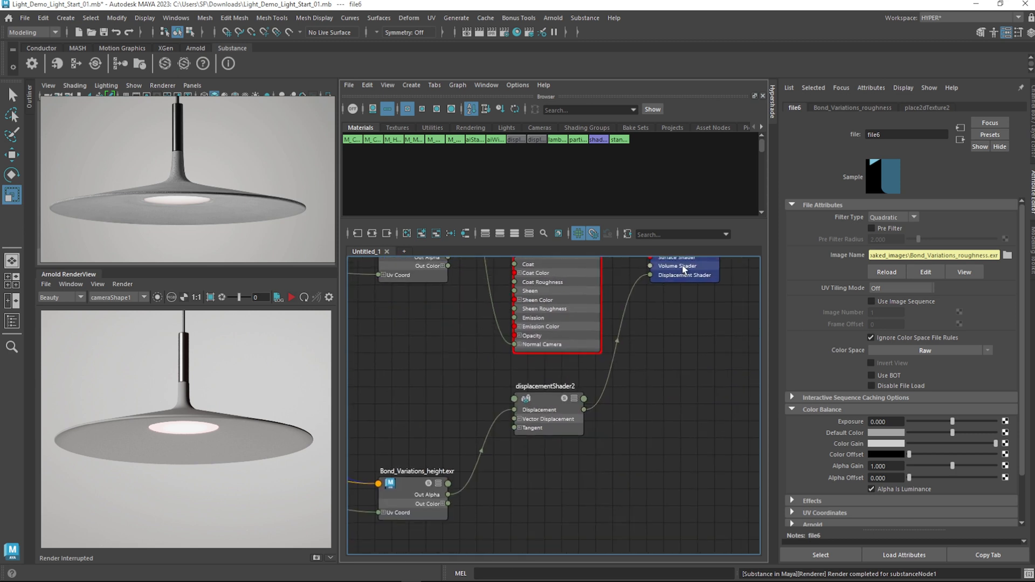
middle_click_drag(465, 452, 670, 576, "alt")
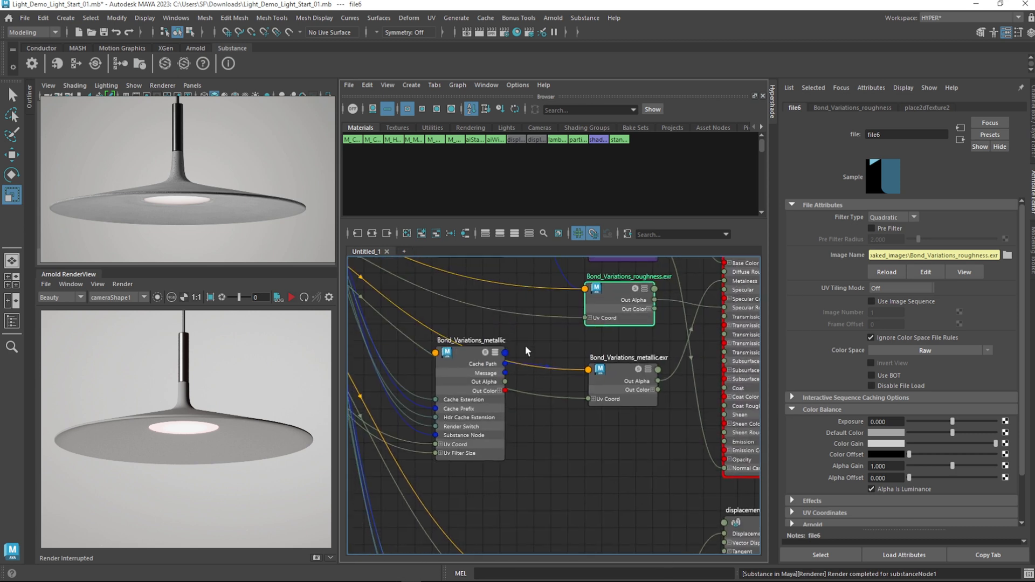
middle_click_drag(516, 341, 508, 525, "alt")
middle_click_drag(573, 348, 577, 364, "alt")
left_click_drag(622, 430, 602, 384)
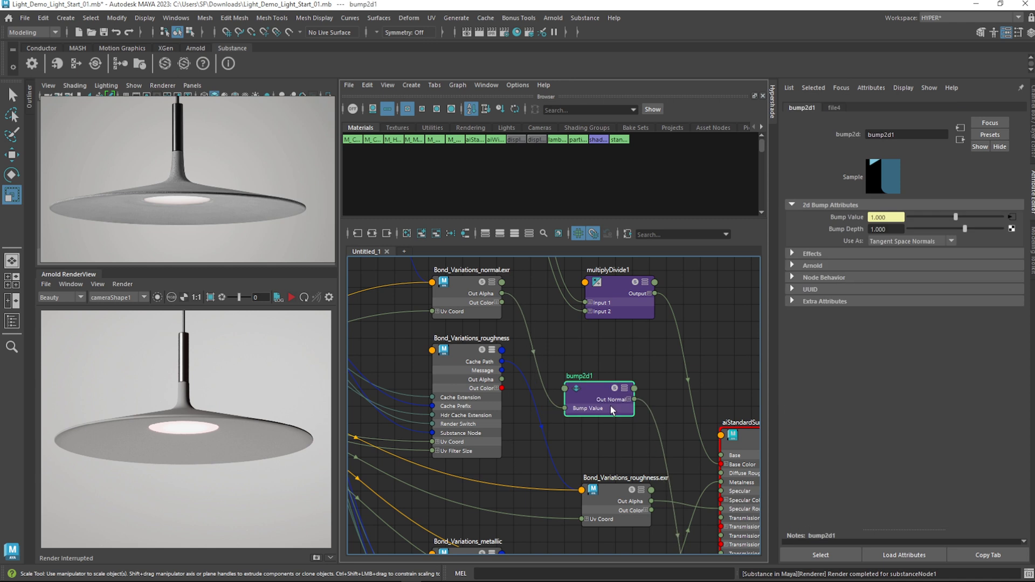
middle_click_drag(620, 379, 541, 422, "alt")
left_click_drag(637, 464, 617, 317)
middle_click_drag(581, 379, 597, 451, "alt")
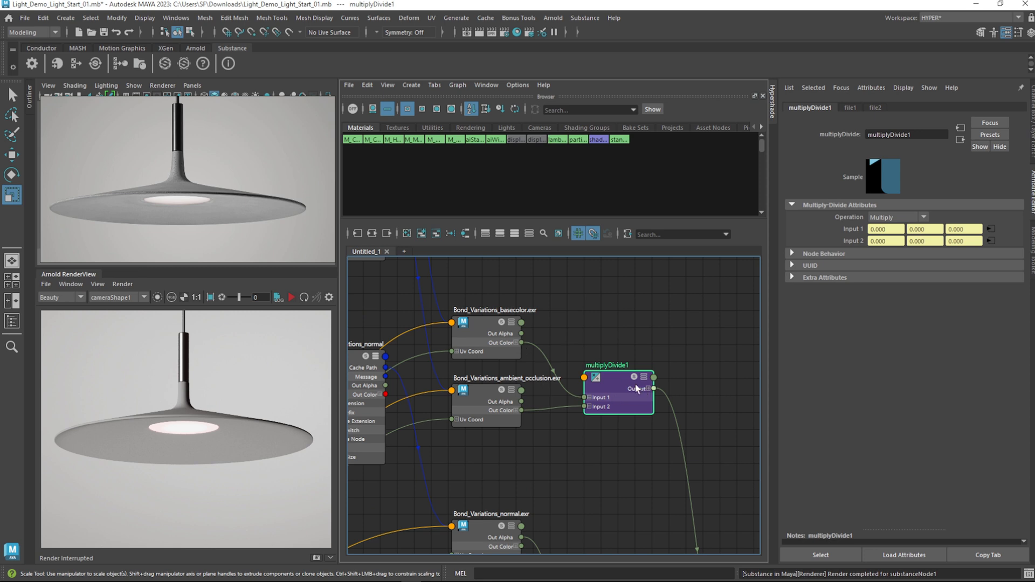
Assign the aiStandardSurface7 brick material to the pendant lampshade
scroll(599, 480, "down", 3)
middle_click_drag(626, 504, 707, 444, "alt")
middle_click_drag(561, 432, 523, 263, "alt")
middle_click_drag(658, 538, 529, 419, "alt")
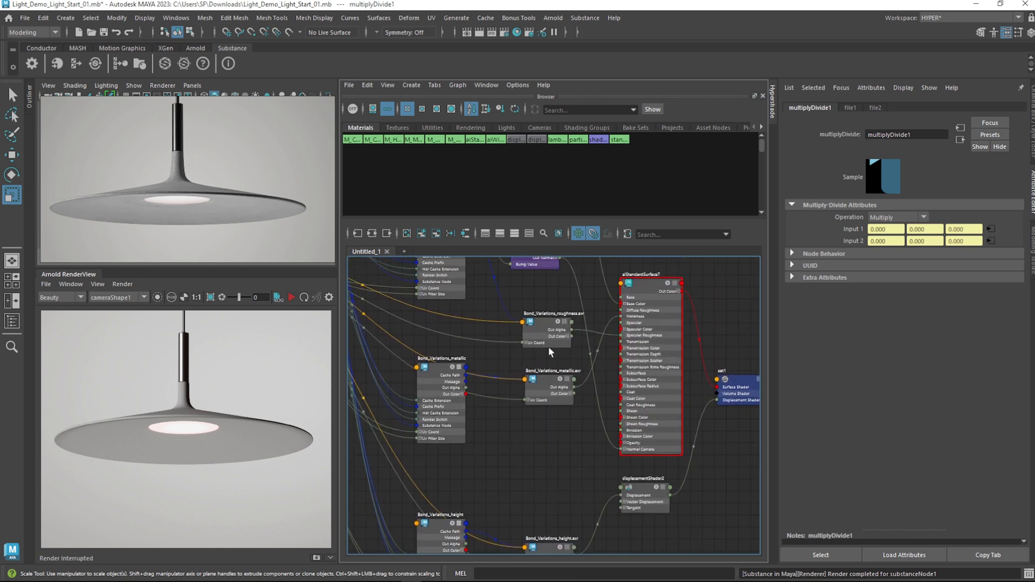
left_click(673, 311)
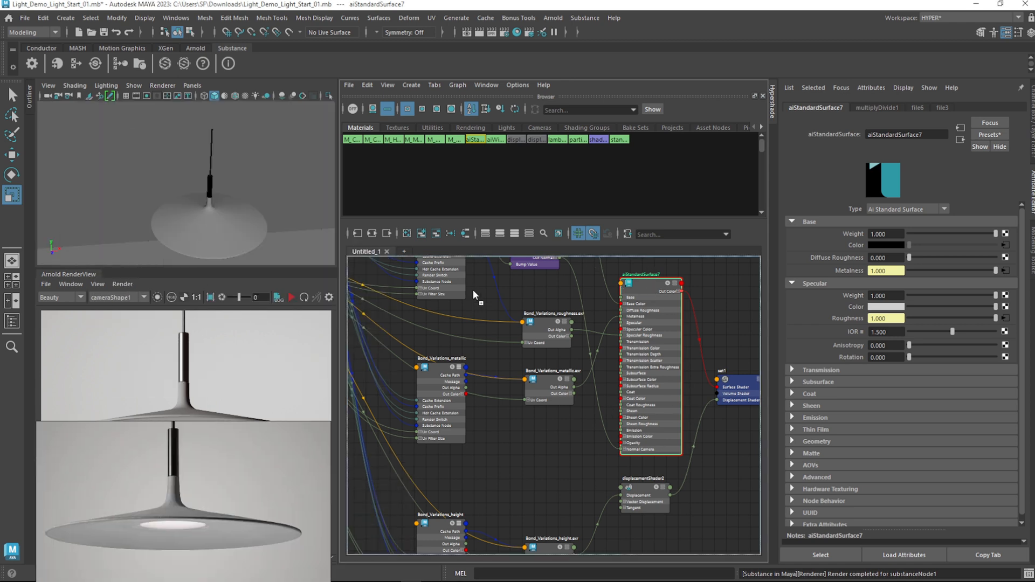
middle_click_drag(394, 281, 237, 222)
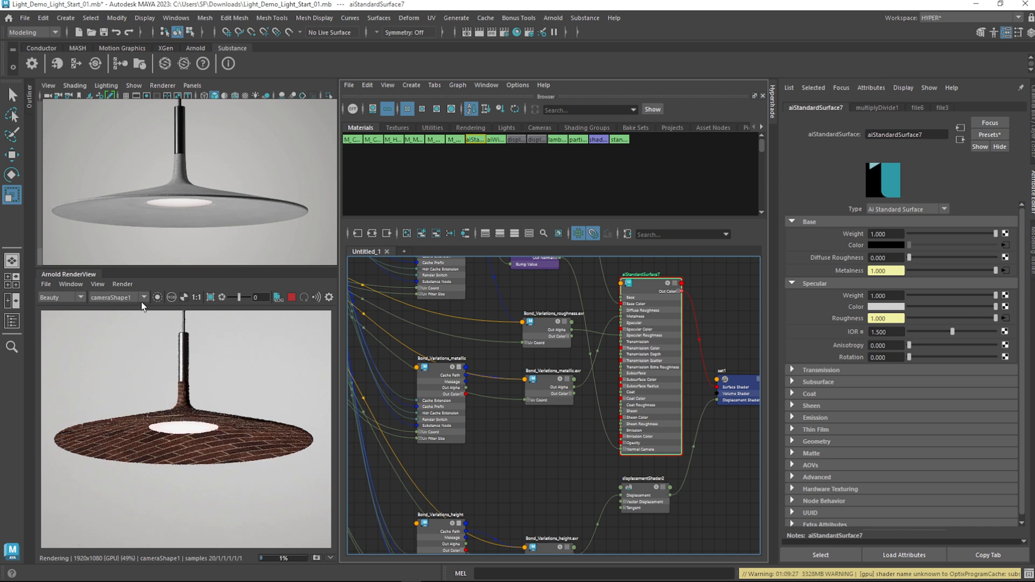
Switch the Arnold render view to the perspShape camera and reposition the floating pendant reference image
left_click(128, 283)
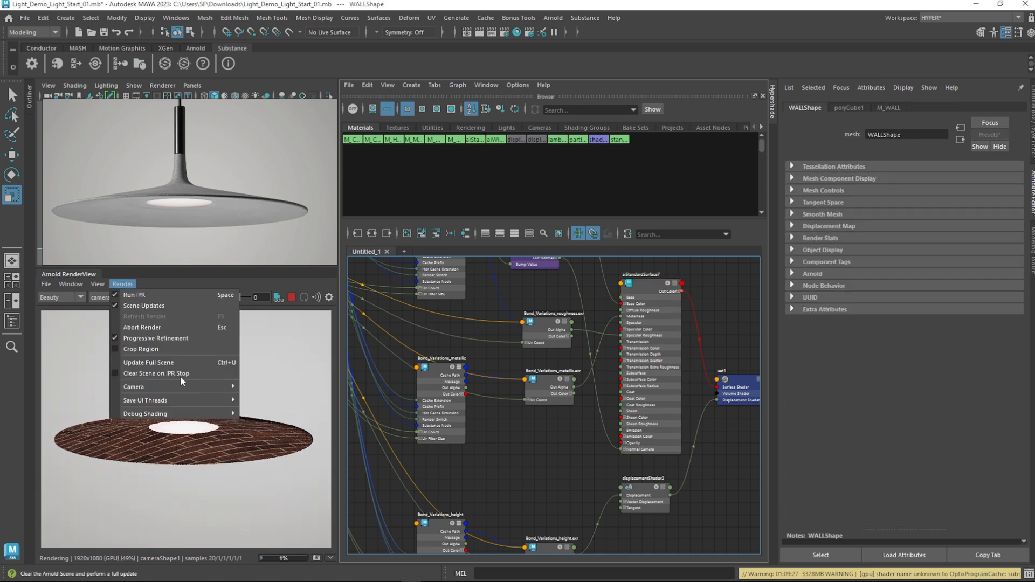
mouse_move(185, 391)
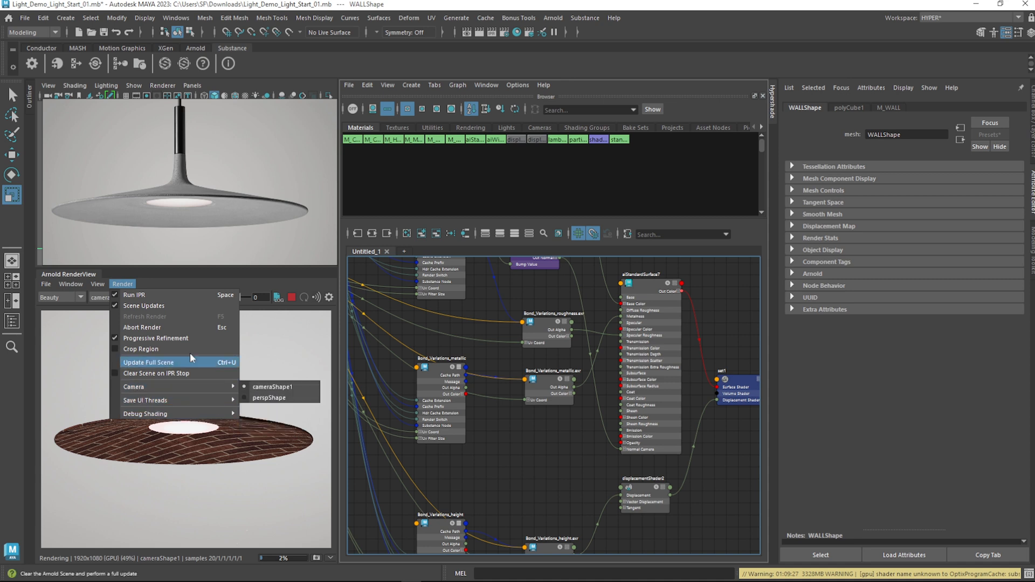
left_click(155, 283)
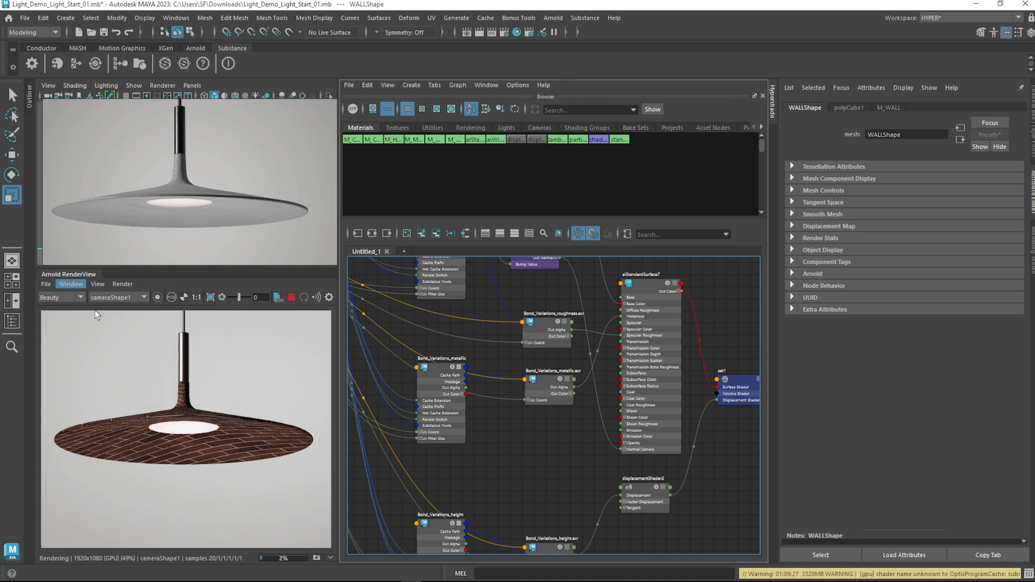
left_click_drag(222, 150, 626, 181)
left_click(123, 297)
left_click(110, 315)
left_click_drag(570, 223, 155, 168)
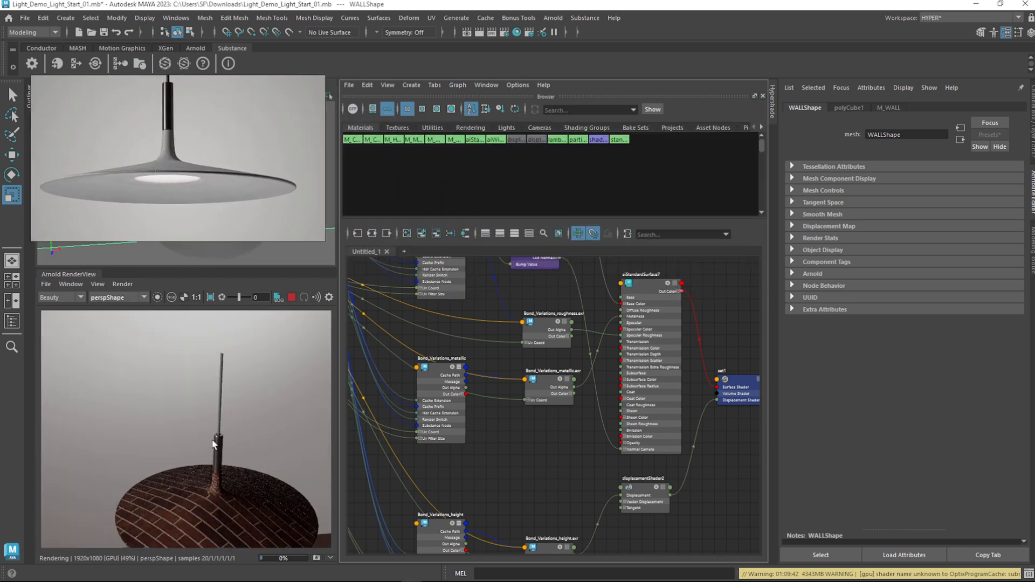
Examine the brick-covered lampshade up close and from several angles in the Arnold render view
middle_click_drag(213, 441, 199, 407)
left_click(98, 284)
left_click(129, 373)
left_click_drag(213, 209, 217, 233)
right_click_drag(241, 453, 230, 439, "alt")
left_click_drag(229, 443, 225, 316, "alt")
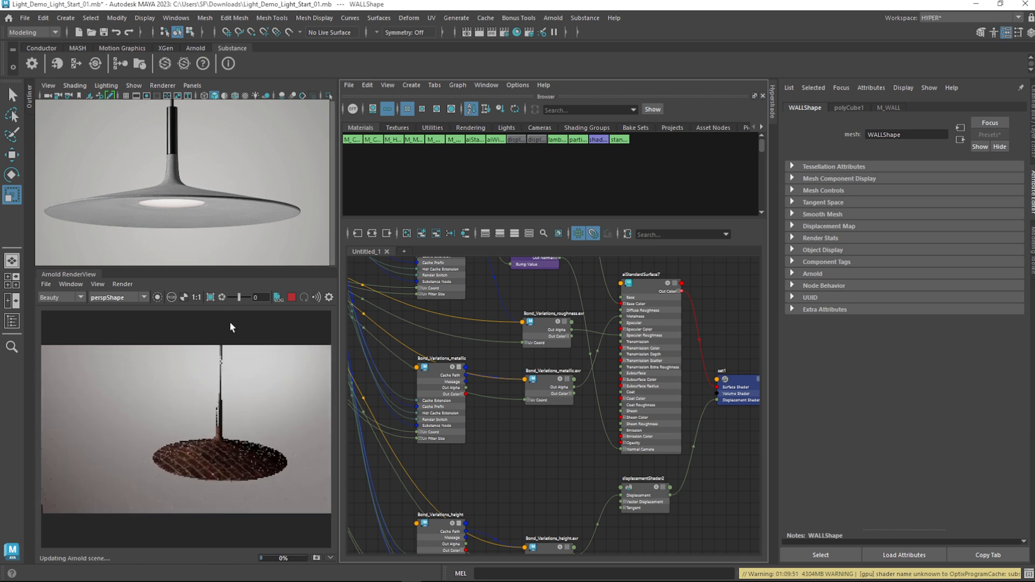
left_click(198, 449)
left_click_drag(248, 447, 248, 459, "alt")
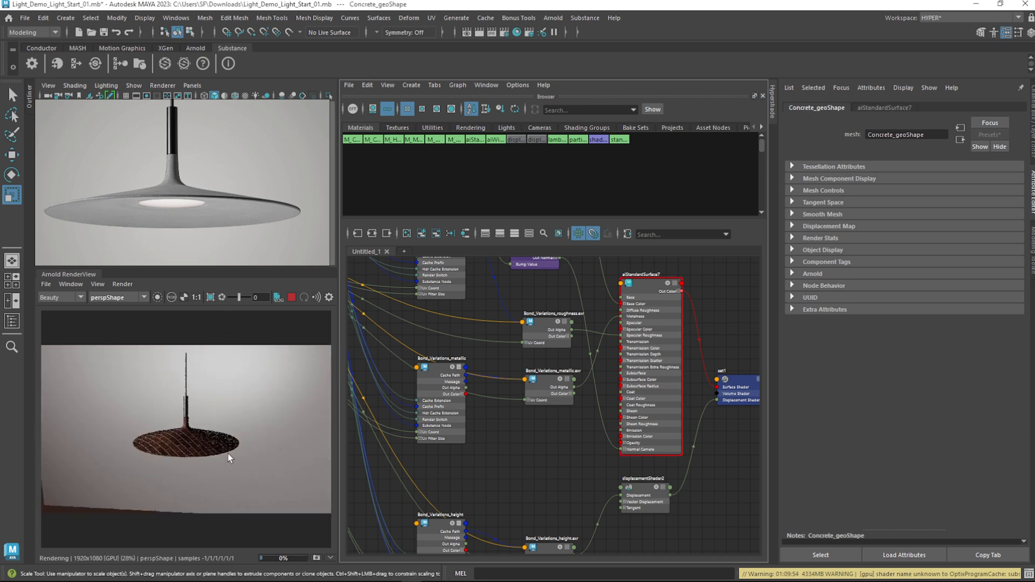
scroll(208, 451, "up", 5)
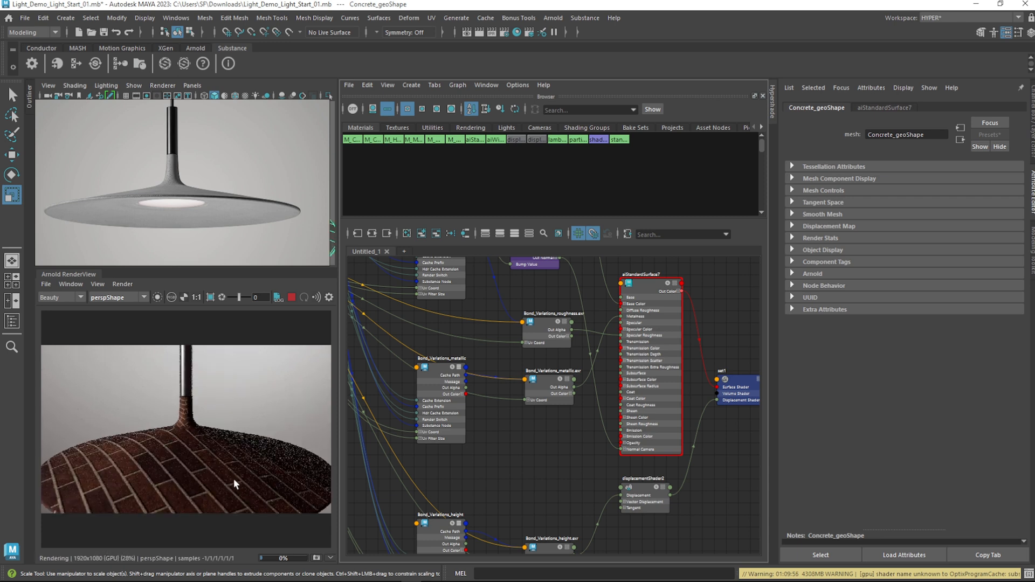
left_click_drag(237, 479, 389, 391, "alt")
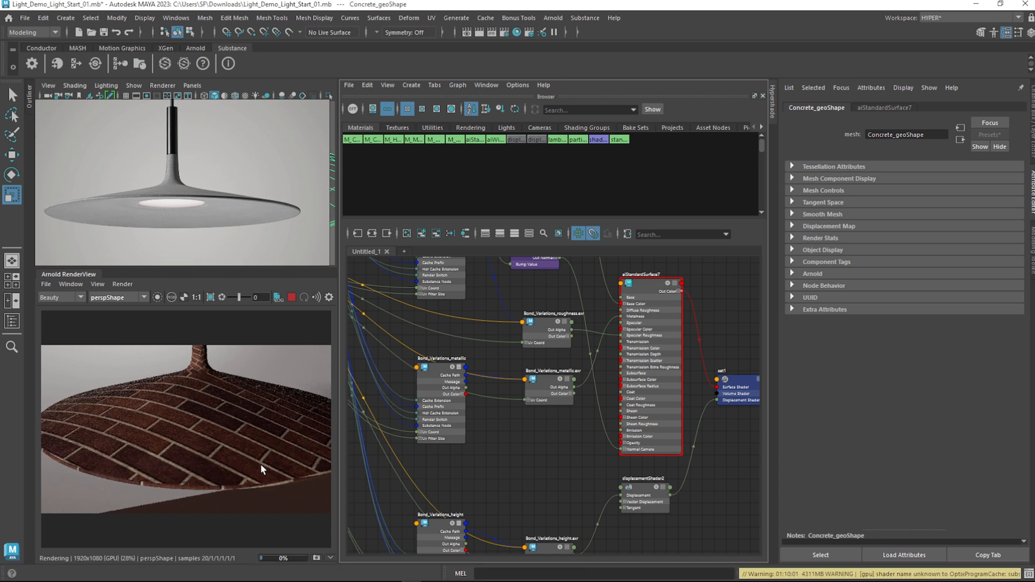
Set substanceNode1's output width to 512 and check the brick texture on the rendered lampshade
middle_click_drag(474, 354, 695, 465, "alt")
left_click_drag(497, 313, 494, 303)
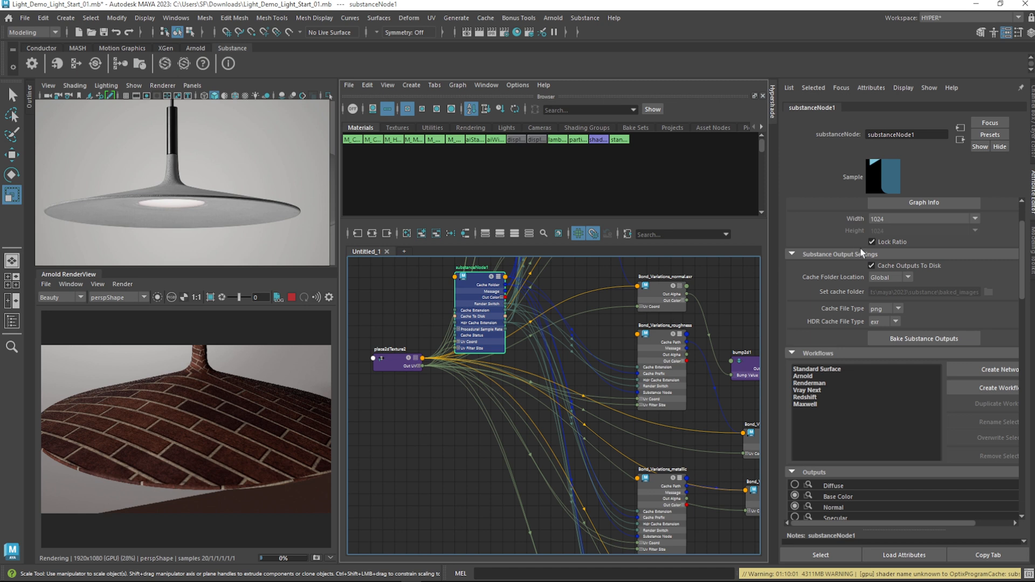
left_click(890, 218)
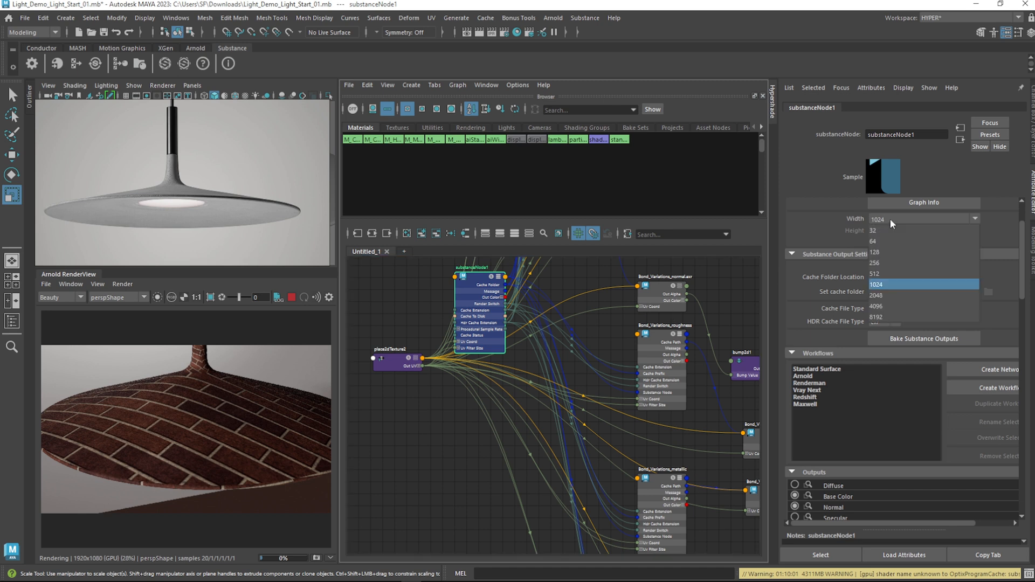
left_click(891, 271)
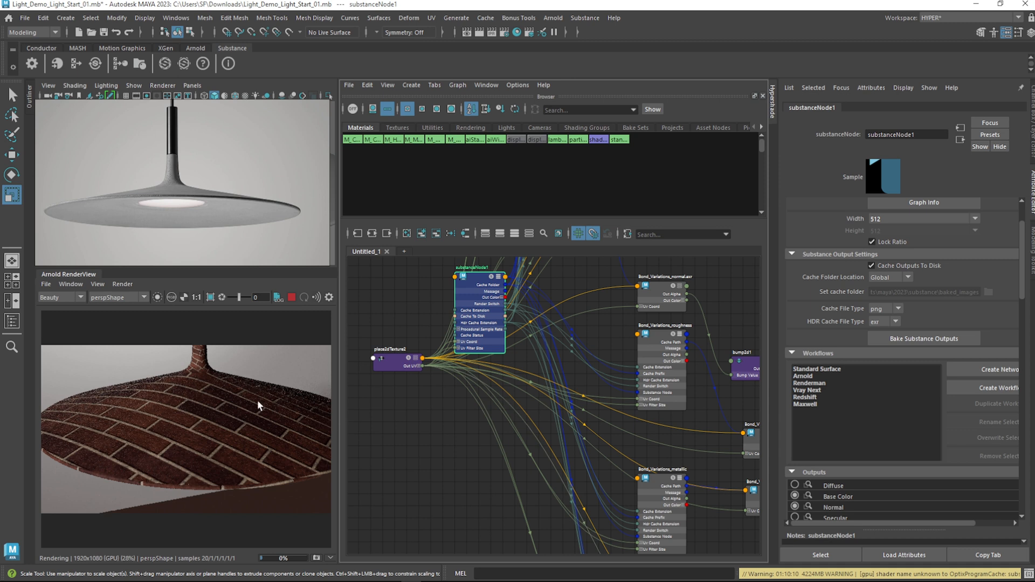
left_click_drag(258, 405, 238, 393, "alt")
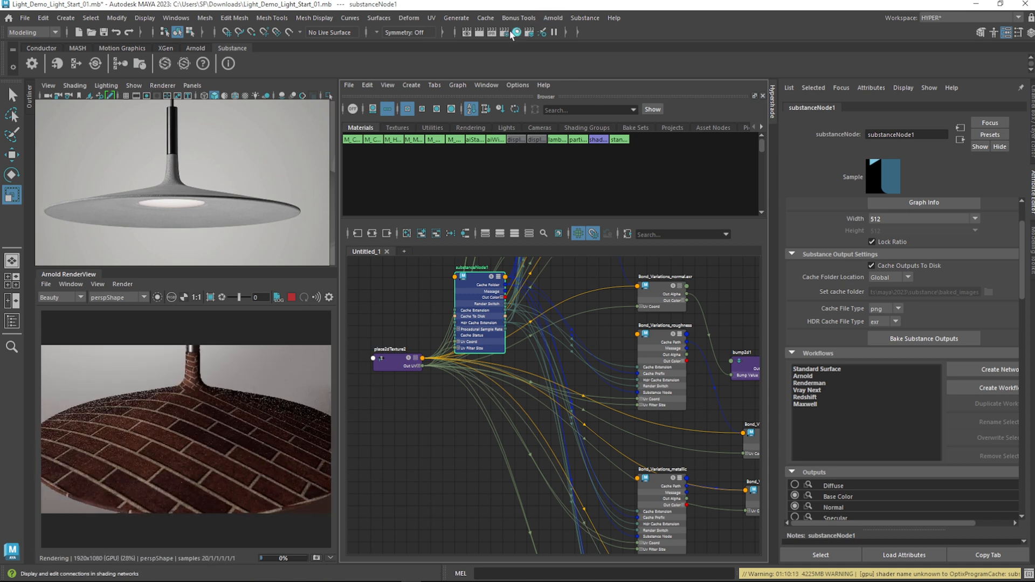
Review the Arnold sampling and system device options in the Render Settings
left_click(513, 33)
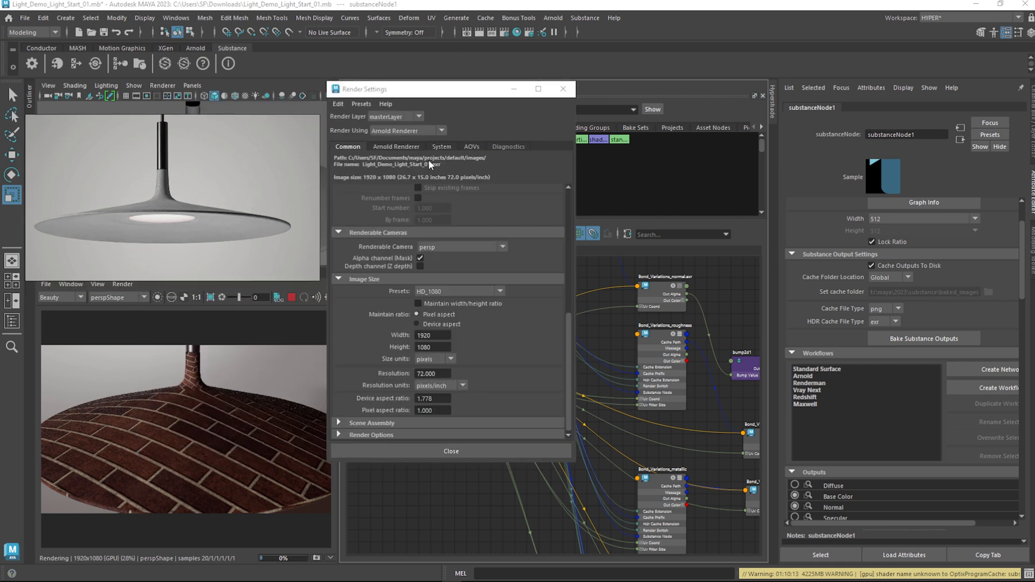
left_click(396, 146)
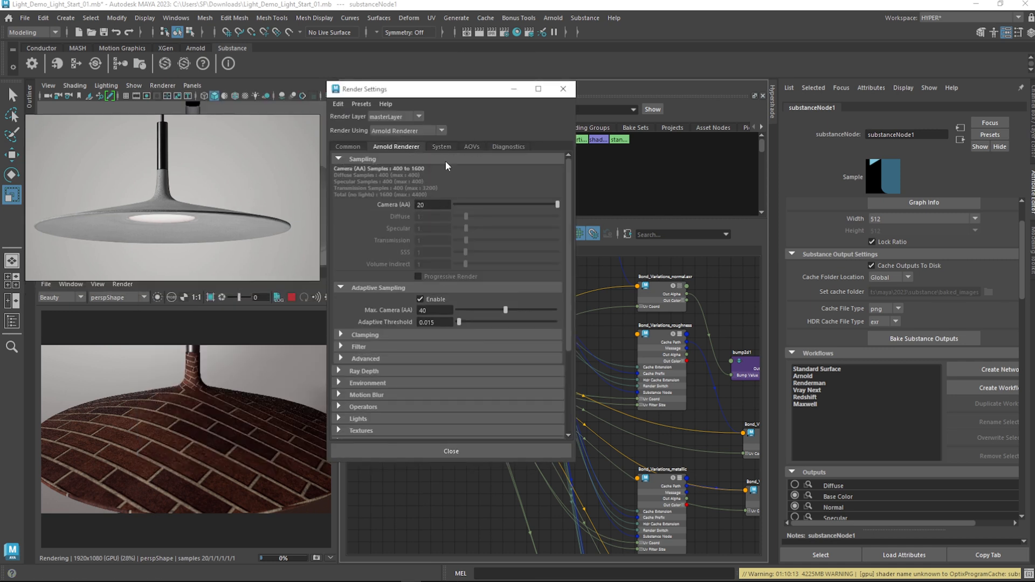
left_click(441, 147)
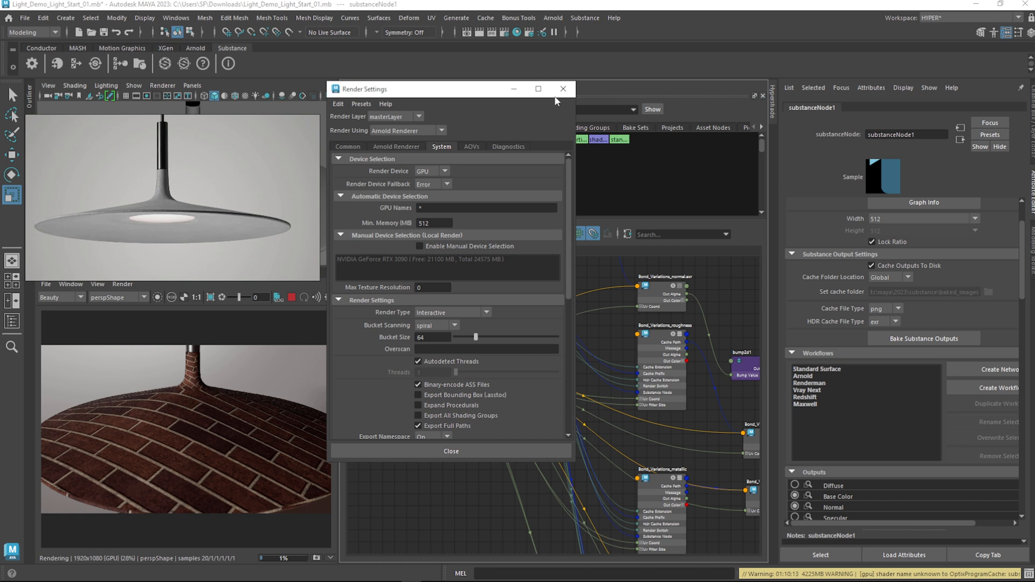
left_click(562, 89)
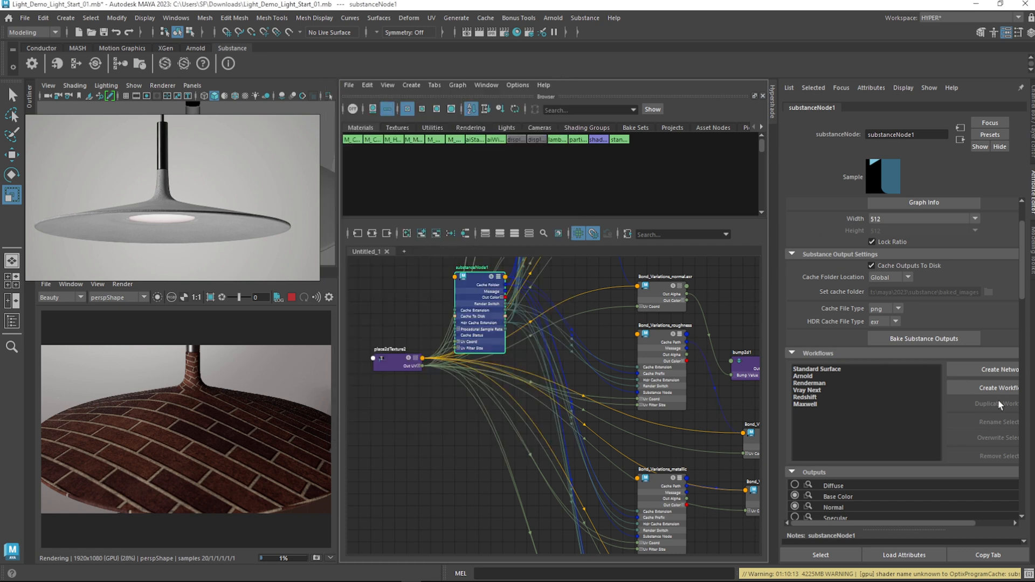
Set the brick pattern's X count to 25 in the Substance parameters and update the full scene in the Arnold render view
scroll(985, 409, "down", 6)
scroll(989, 483, "down", 5)
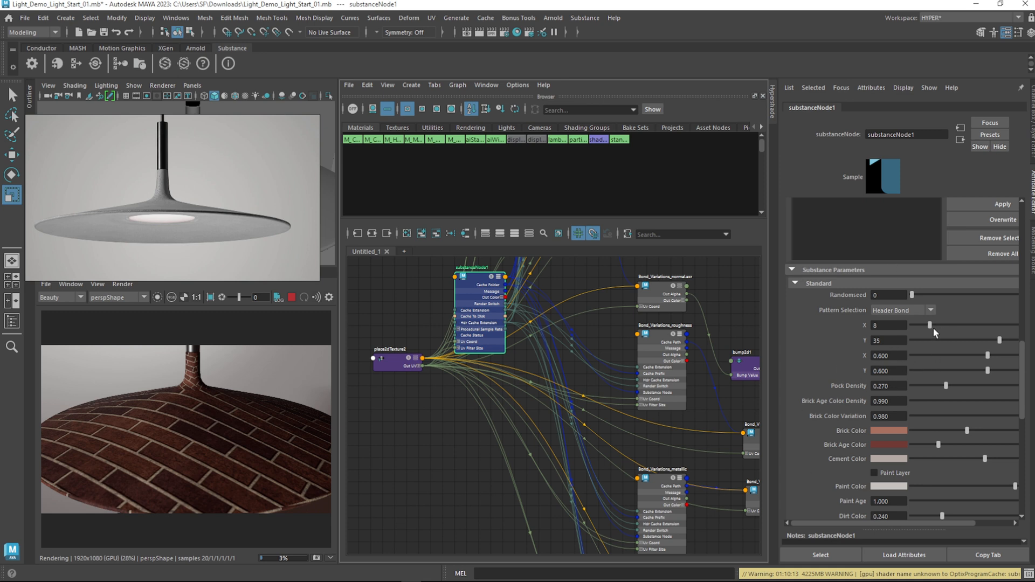
left_click_drag(930, 326, 974, 326)
left_click_drag(205, 230, 215, 204, "alt")
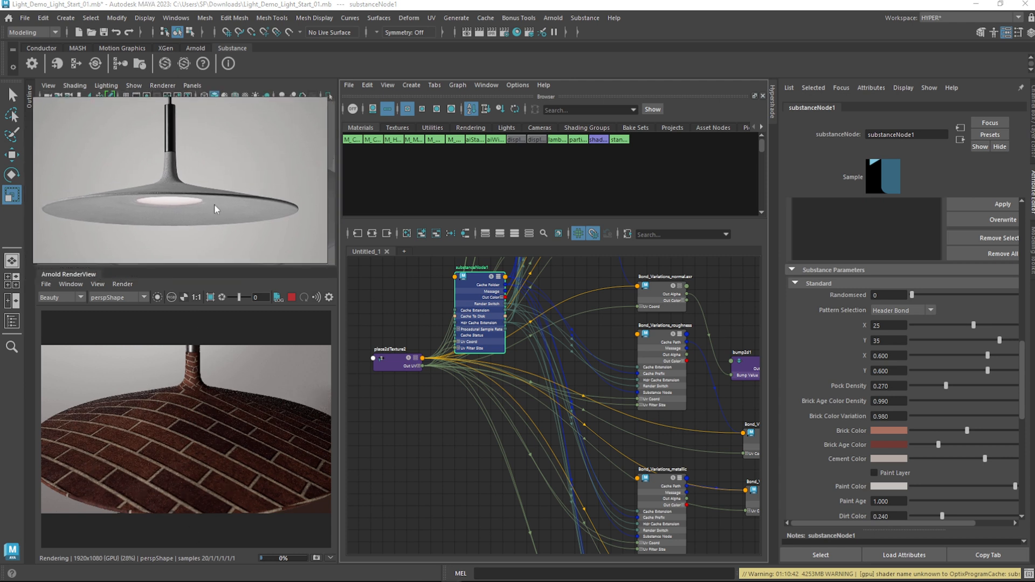
left_click(122, 284)
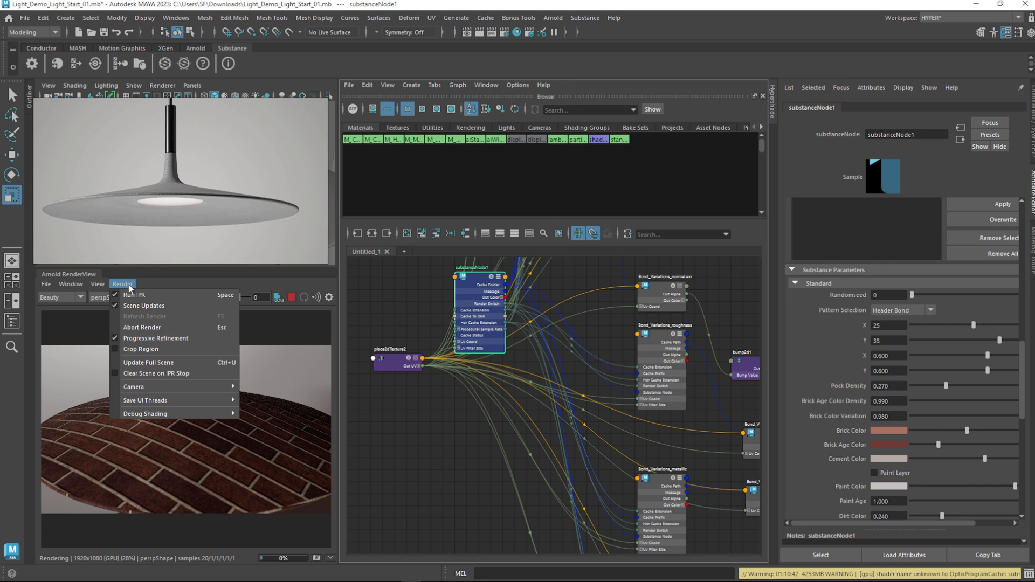
left_click(153, 364)
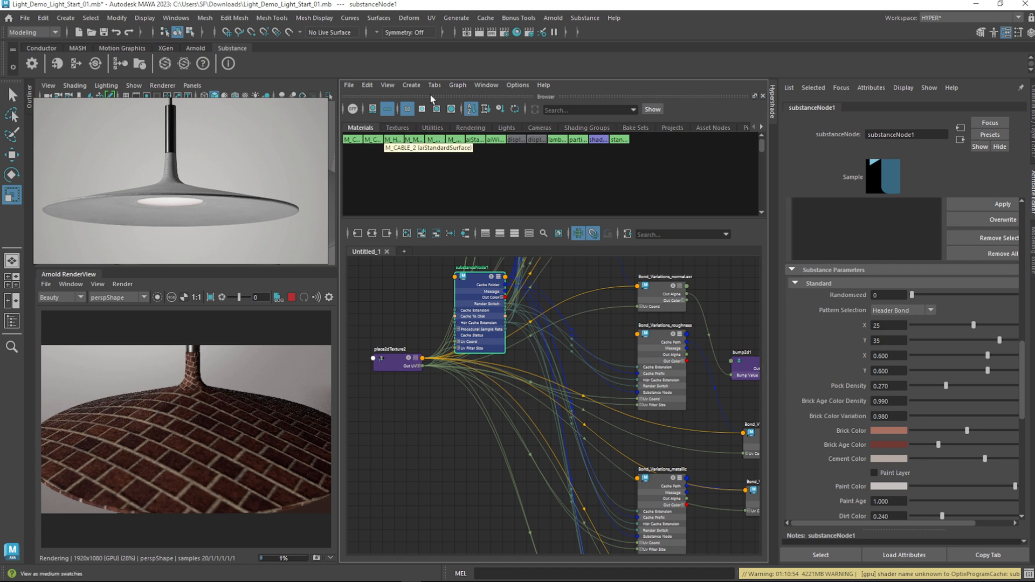
Set the Arnold Camera (AA) samples to 3 and disable adaptive sampling in the Render Settings
left_click(503, 34)
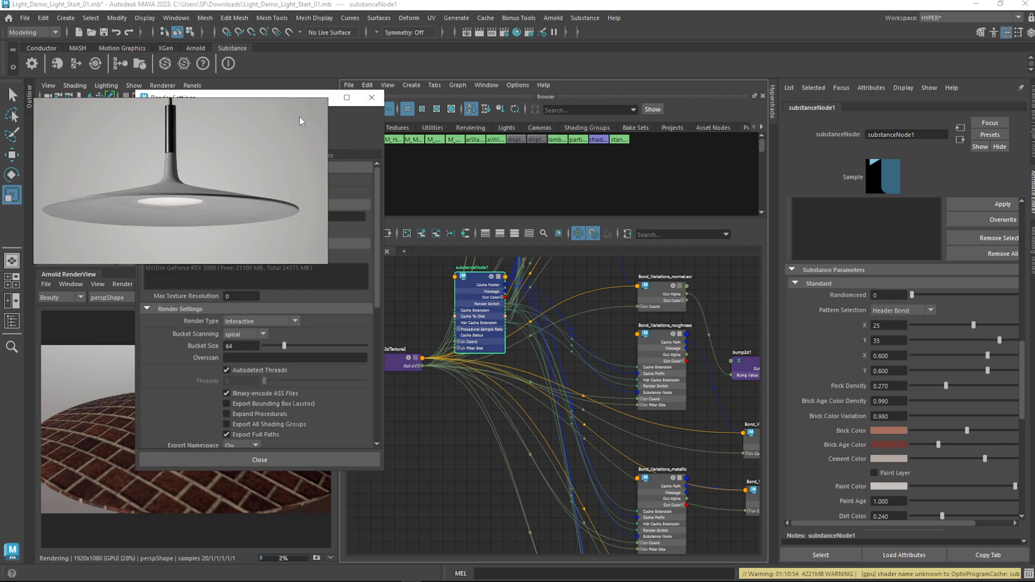
left_click_drag(281, 97, 544, 122)
left_click(504, 215)
left_click(465, 180)
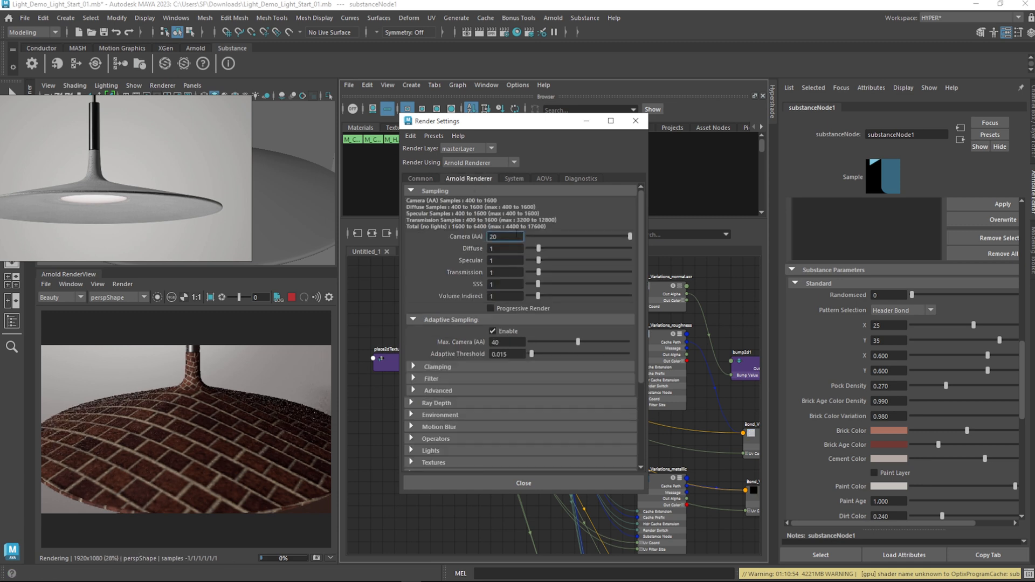
type("3")
key("Tab")
left_click(506, 332)
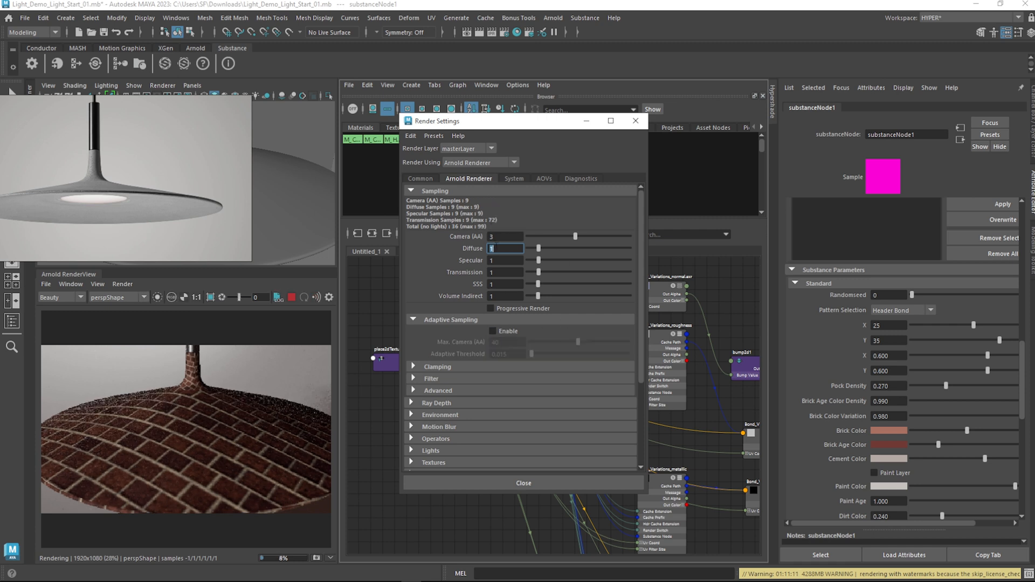
double_click(502, 237)
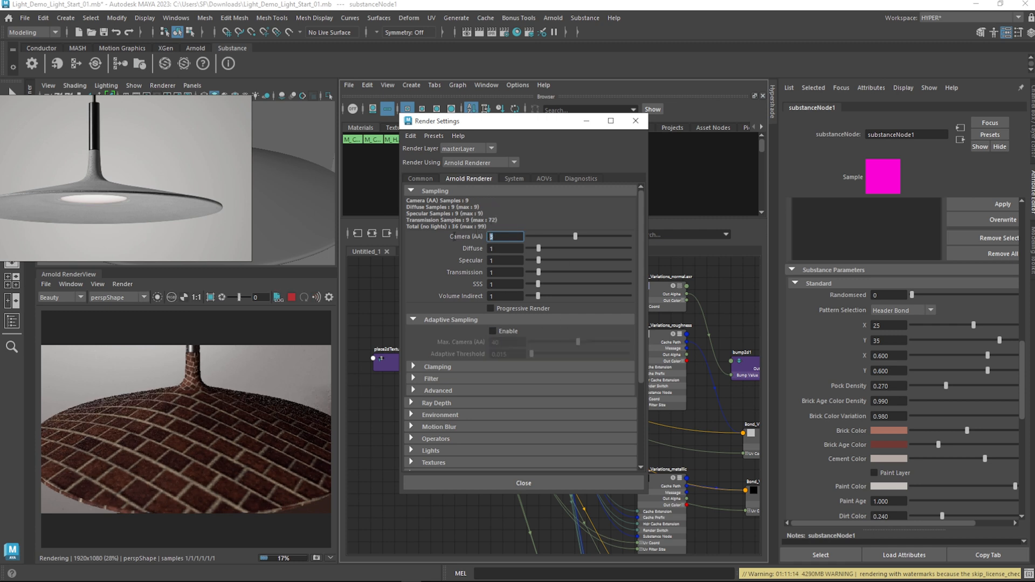
Set the render image width to 1080 pixels and close the Render Settings
left_click(420, 178)
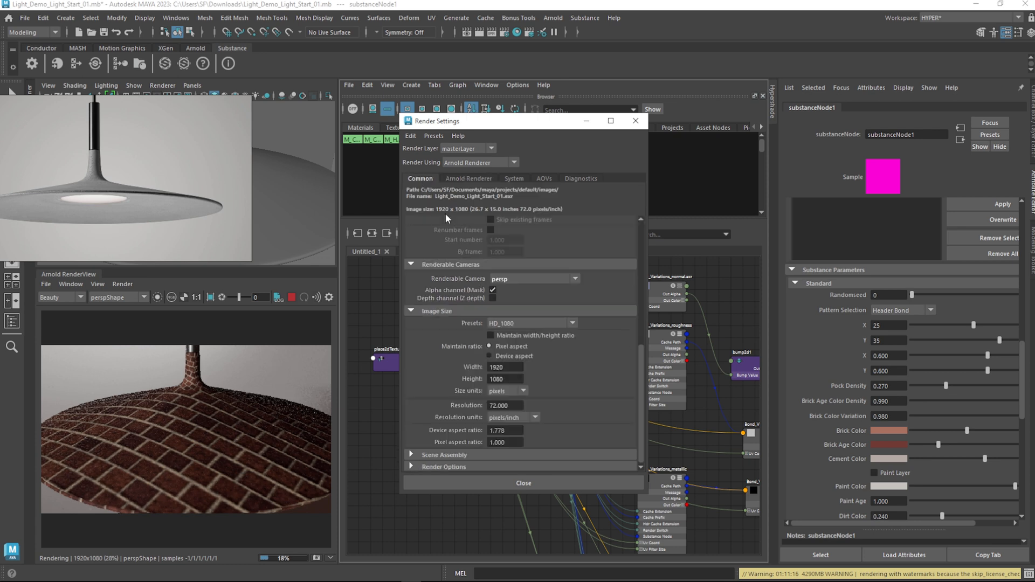
double_click(497, 367)
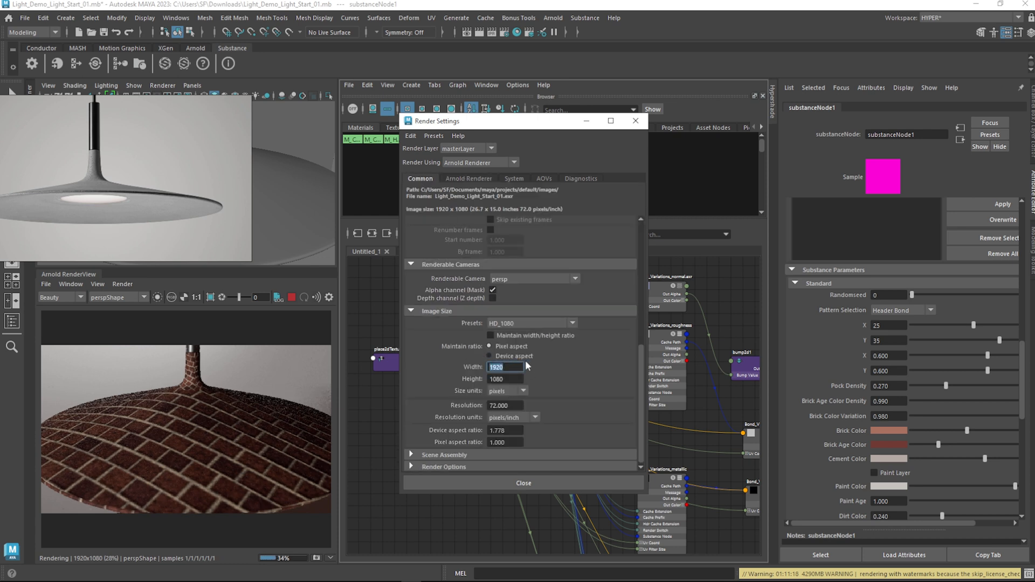
type("1080")
key("Tab")
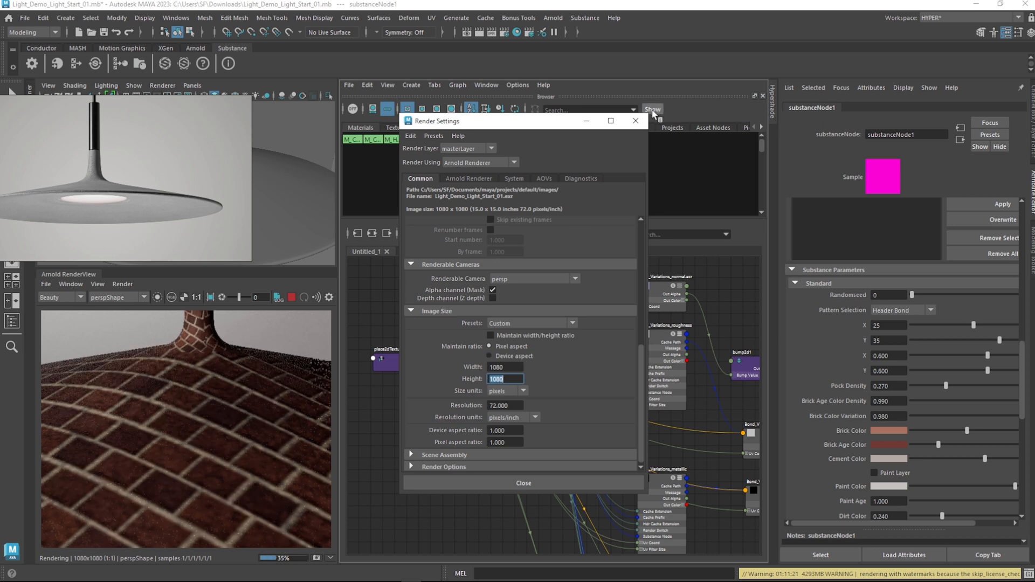
left_click(635, 121)
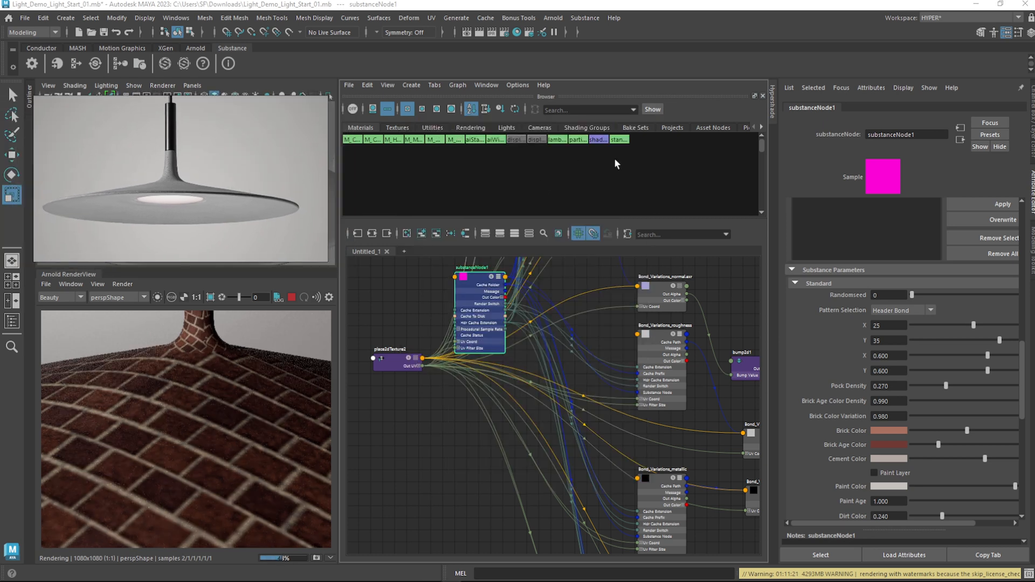
Reload the bricks_bond_variations.sbsar file in substanceNode1
scroll(1010, 227, "up", 5)
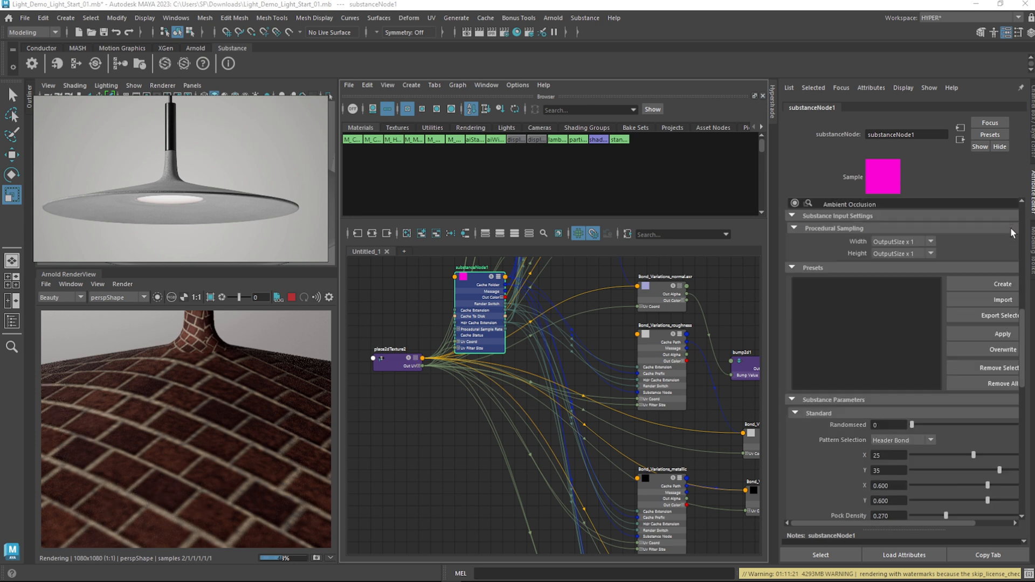
scroll(1003, 244, "up", 5)
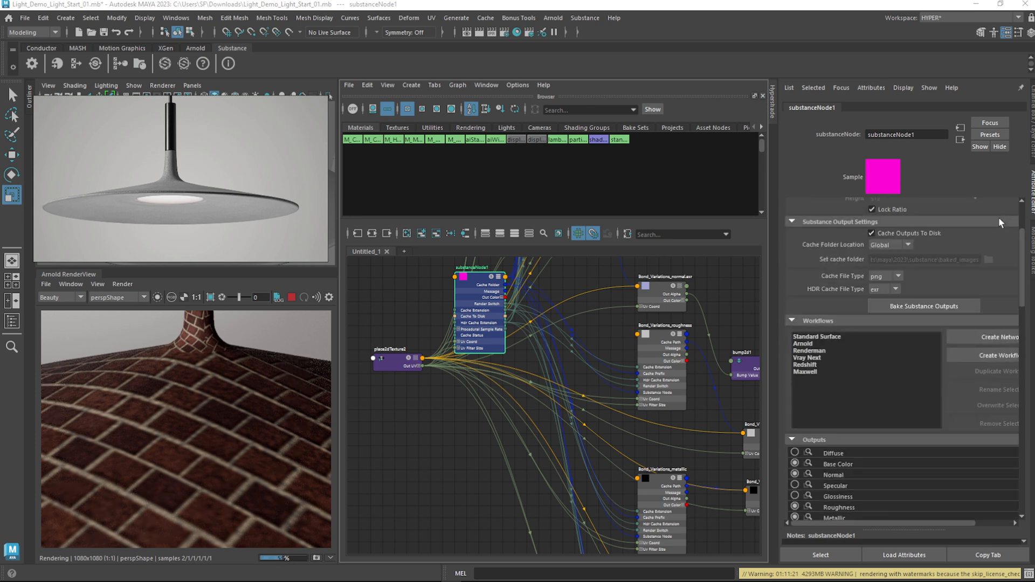
left_click(951, 239)
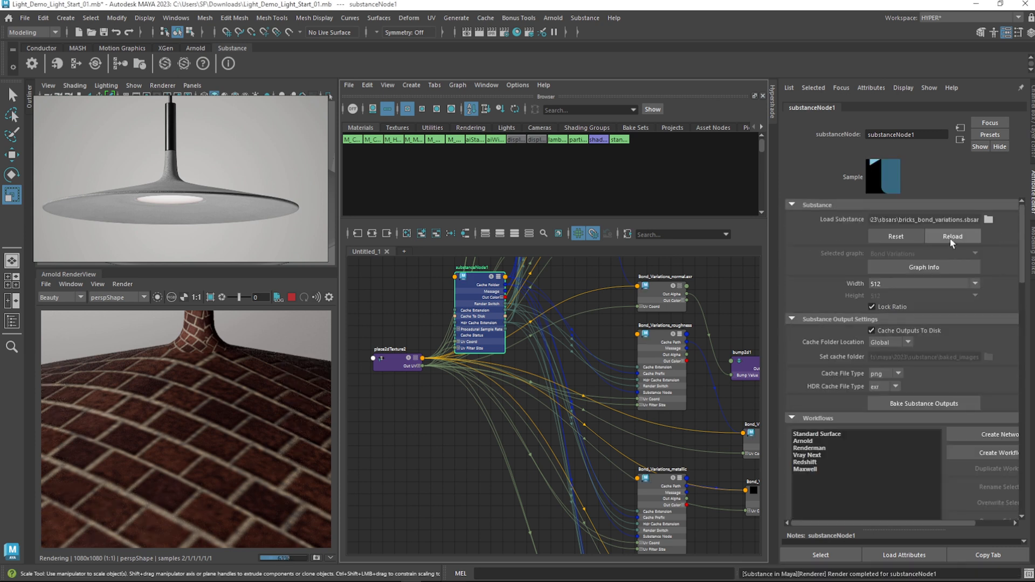
Set the brick pattern's X count to 10 in the Substance parameters
scroll(1003, 313, "down", 5)
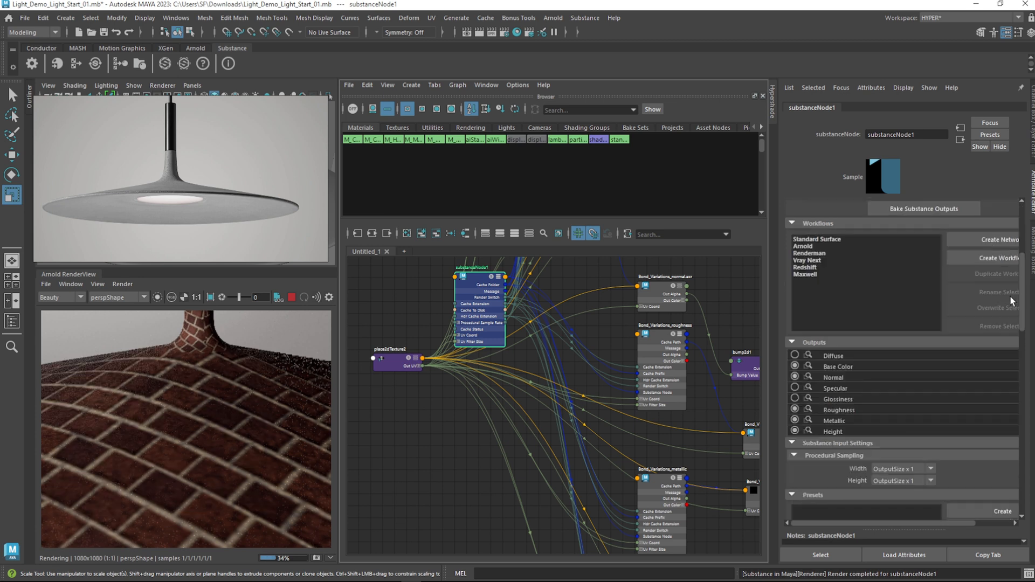
scroll(990, 431, "down", 5)
scroll(988, 493, "down", 3)
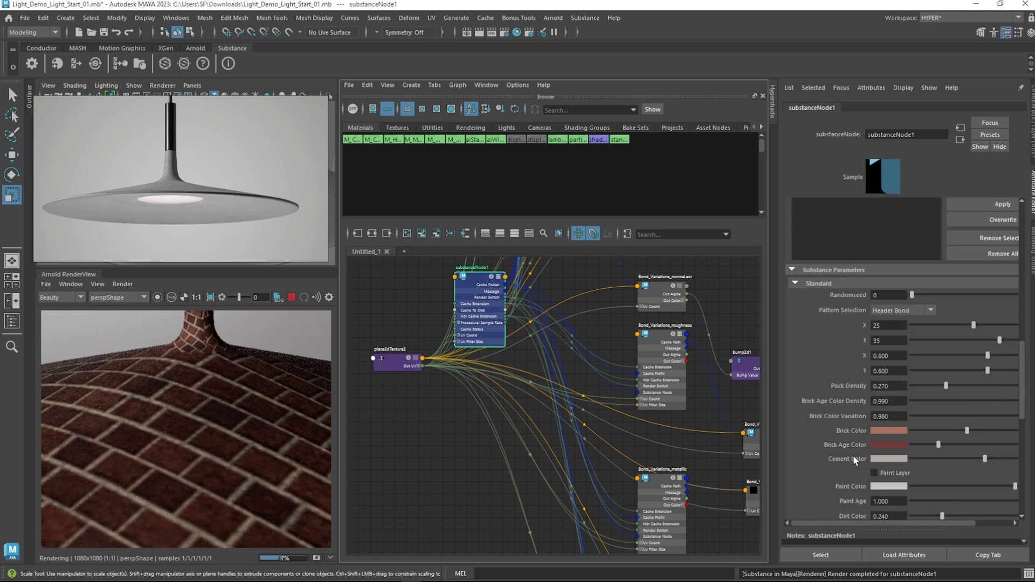
left_click_drag(962, 326, 934, 326)
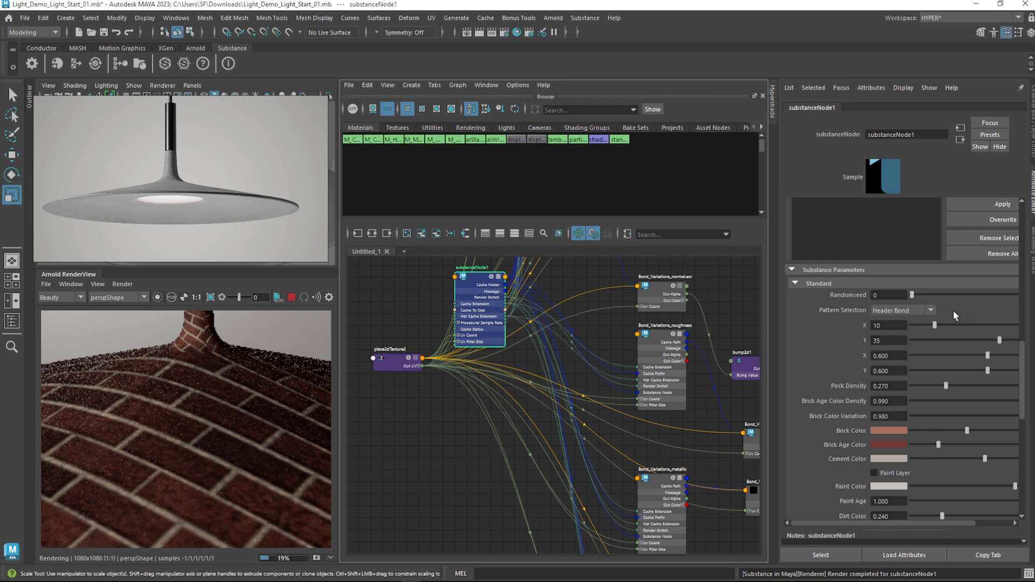
Rearrange the aiStandardSurface7 and set1 nodes in the graph to space them apart from the texture nodes
scroll(538, 390, "down", 3)
middle_click_drag(442, 506, 355, 444, "alt")
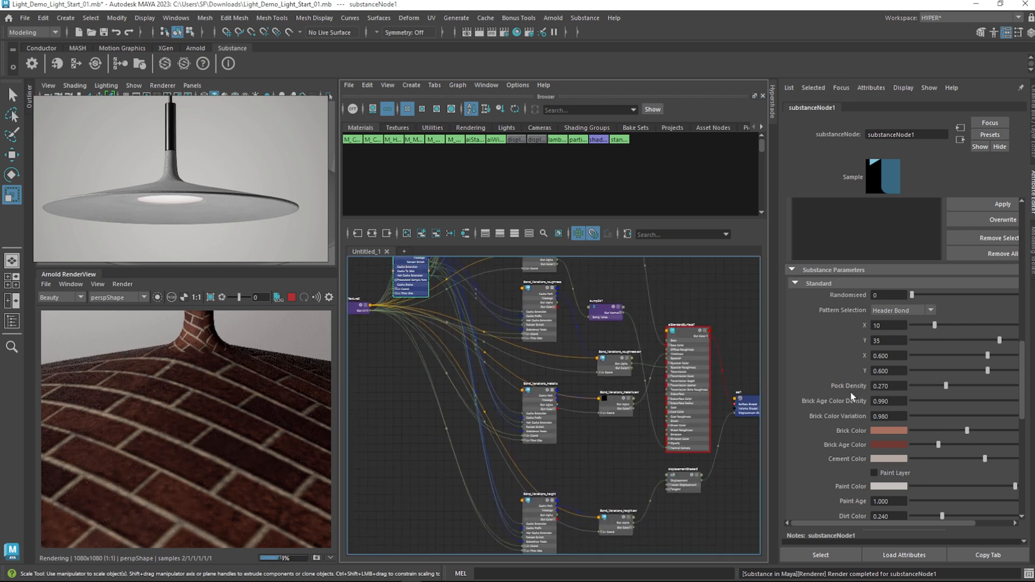
middle_click_drag(633, 465, 582, 478, "alt")
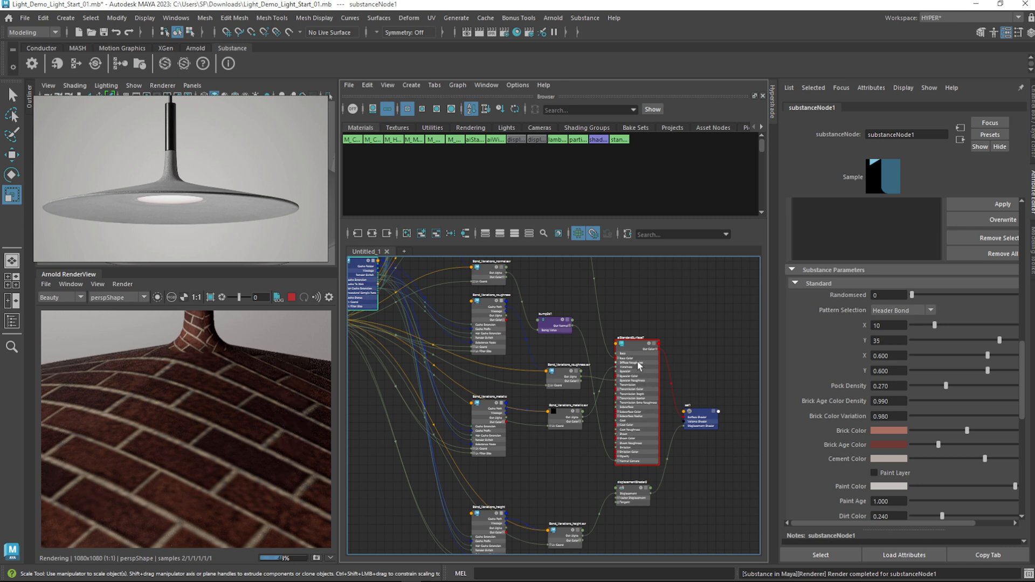
left_click_drag(637, 361, 655, 348)
left_click_drag(698, 423, 731, 400)
left_click_drag(650, 383, 613, 381)
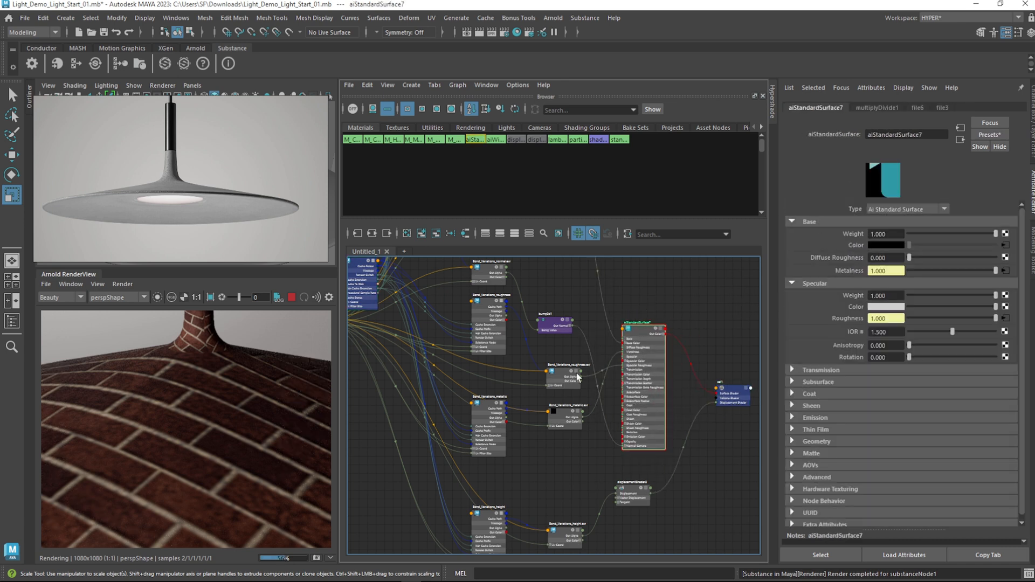
Select substanceNode1, darken its Brick Color to deep brown and lighten its Brick Age Color to a salmon tone
left_click(373, 291)
middle_click_drag(359, 283, 478, 332, "alt")
left_click_drag(478, 332, 469, 331)
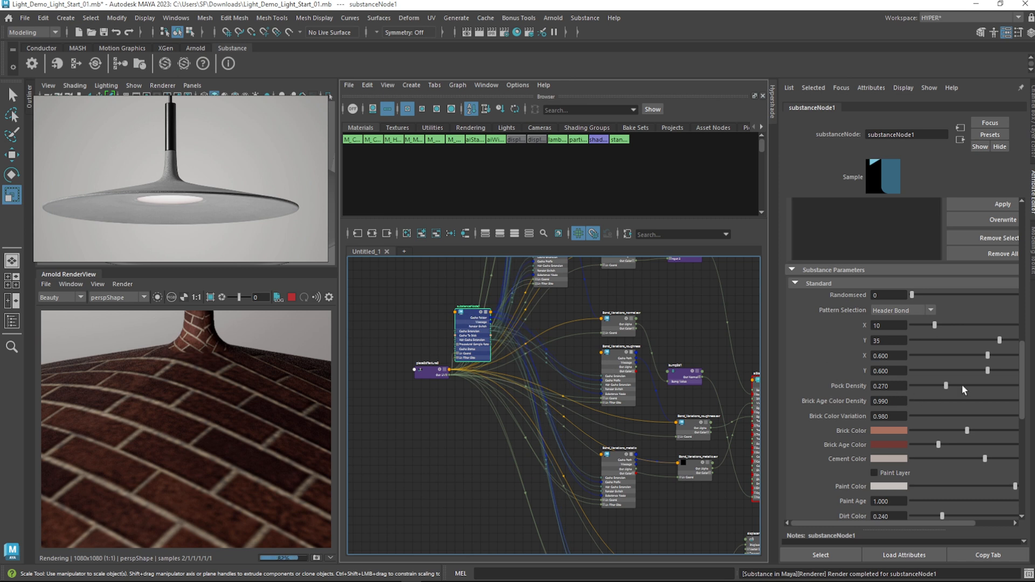
left_click_drag(901, 430, 982, 445)
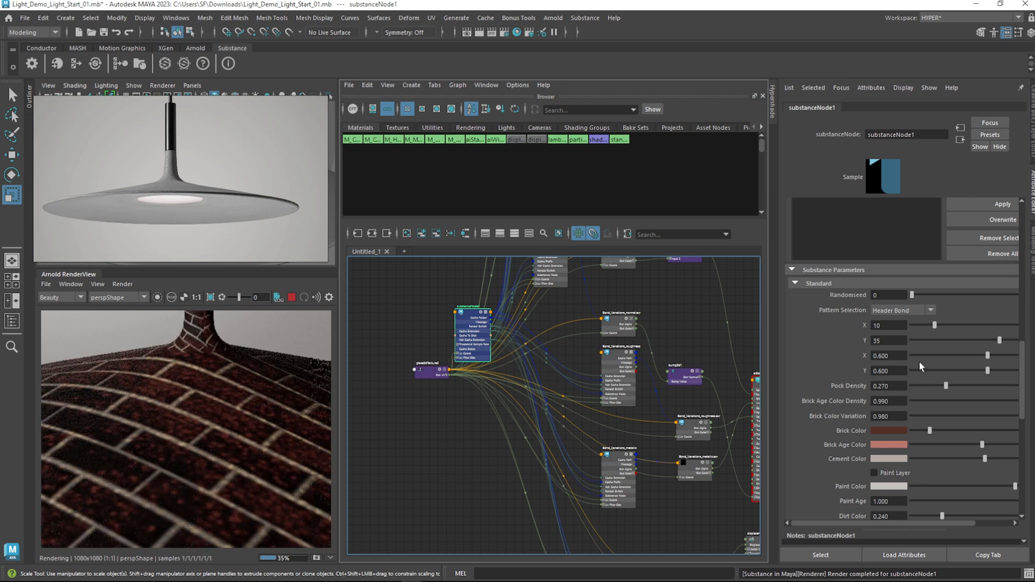
Set substanceNode1's Dirt Color to 0.664 and its Brick Age to 0.159
scroll(895, 461, "down", 3)
left_click_drag(943, 451, 996, 451)
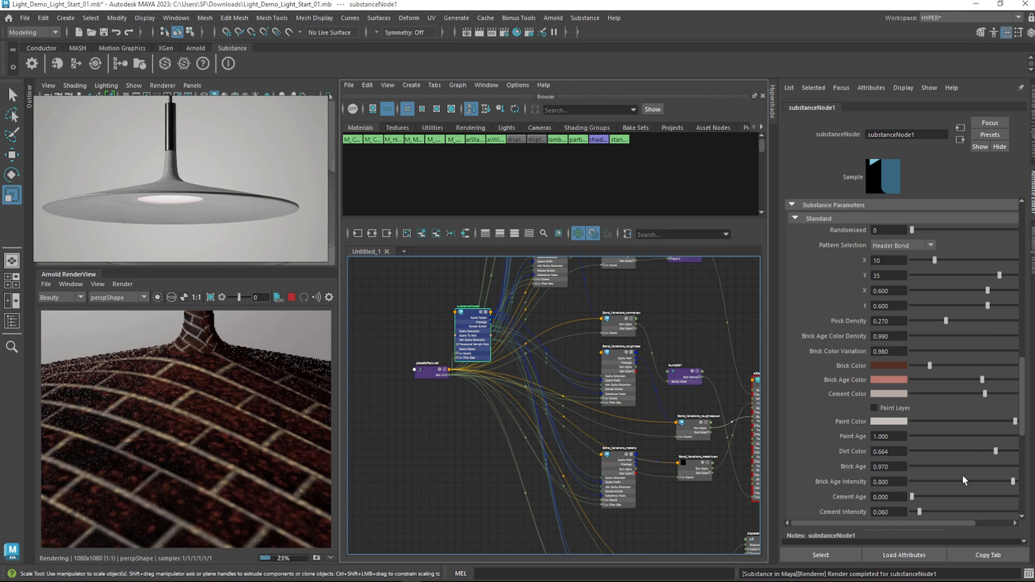
left_click(931, 467)
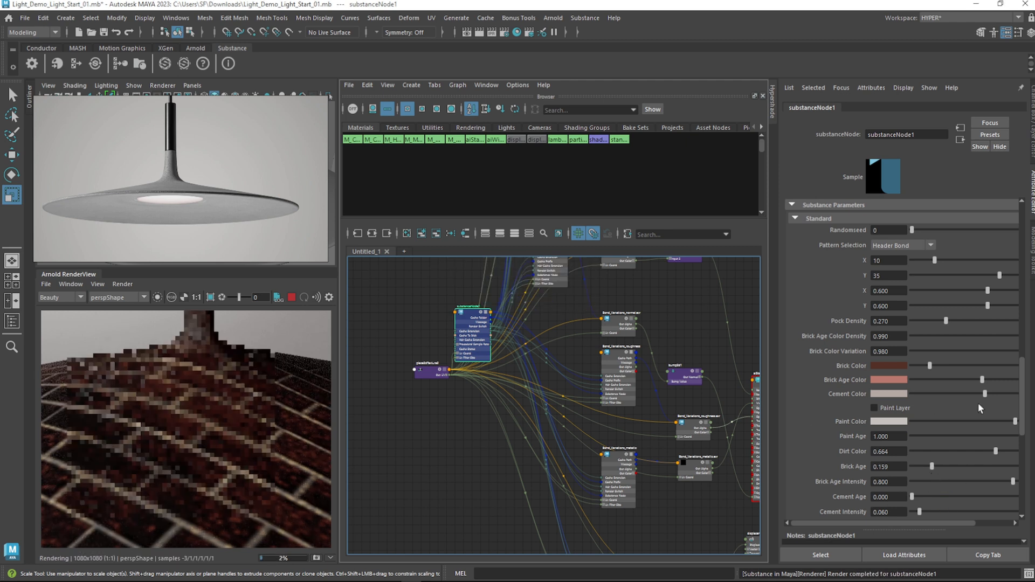
Try the English Bond brick pattern on the lampshade and switch the pattern selection to Regular Bond
scroll(857, 360, "up", 2)
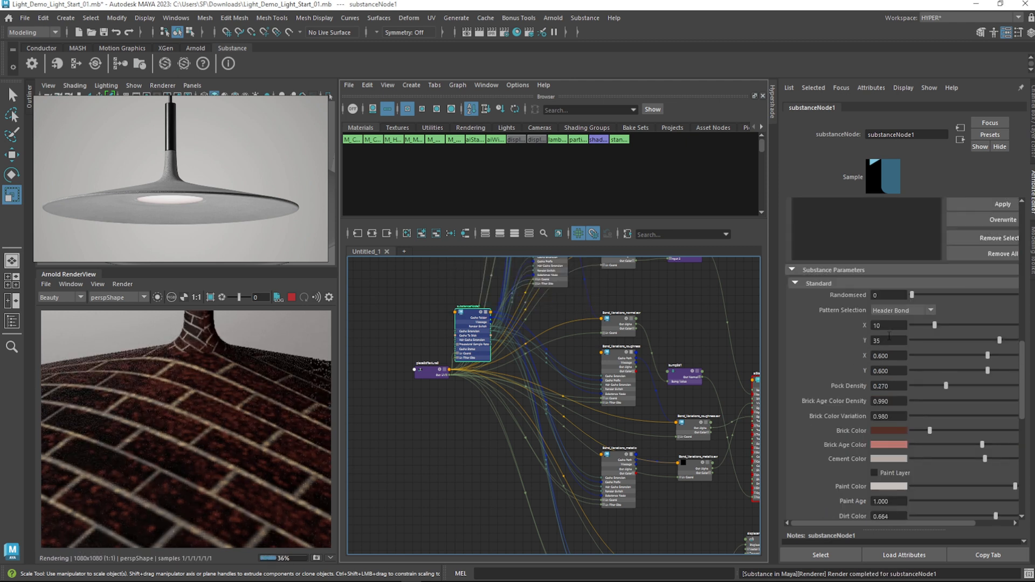
left_click(893, 312)
left_click(889, 320)
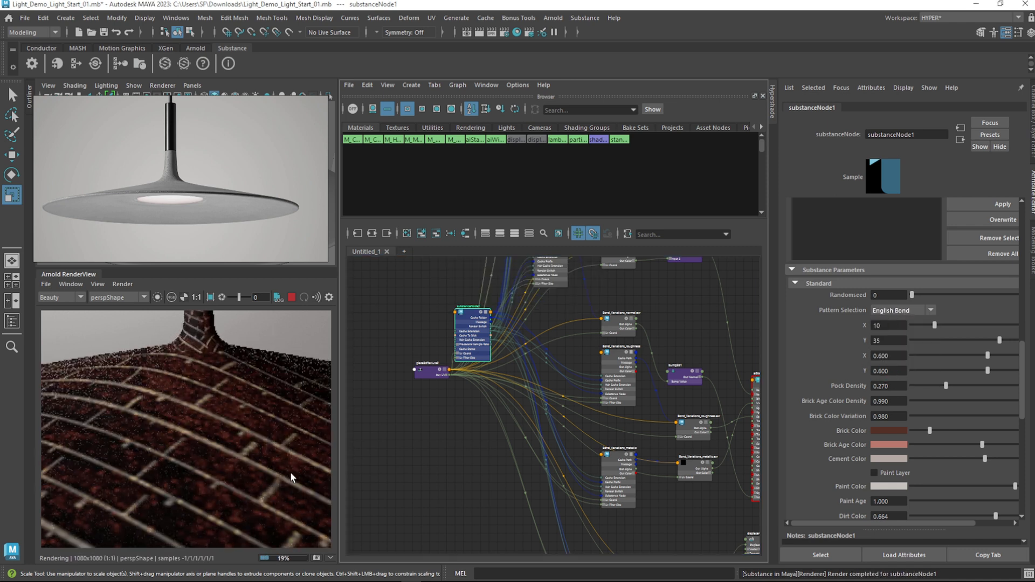
scroll(267, 489, "down", 3)
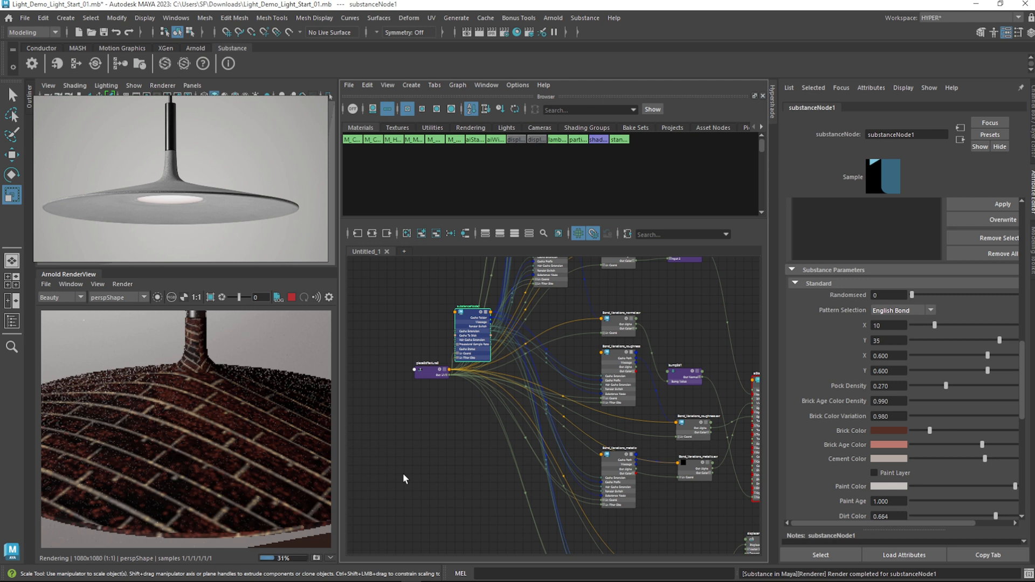
left_click(923, 310)
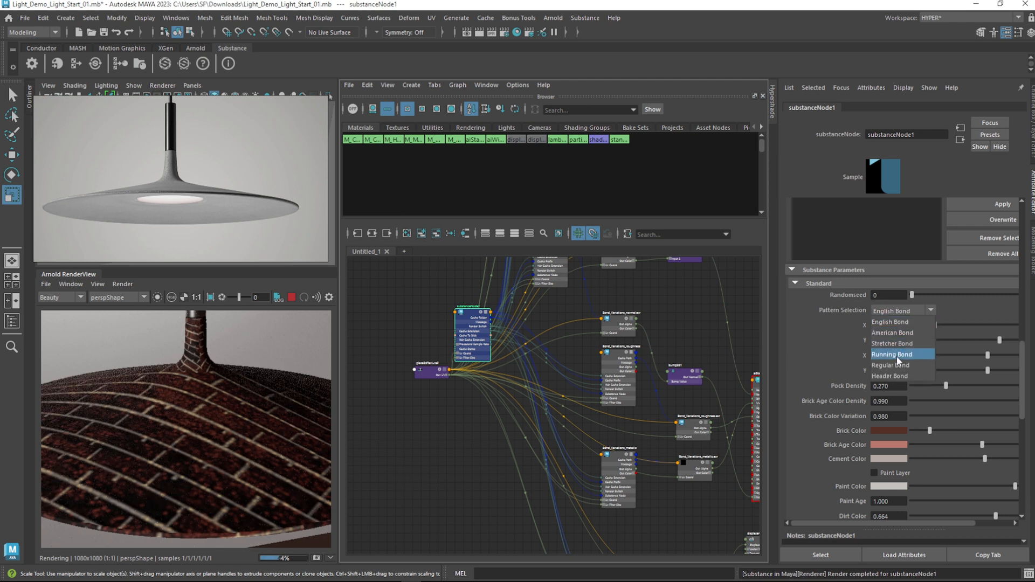
left_click(897, 366)
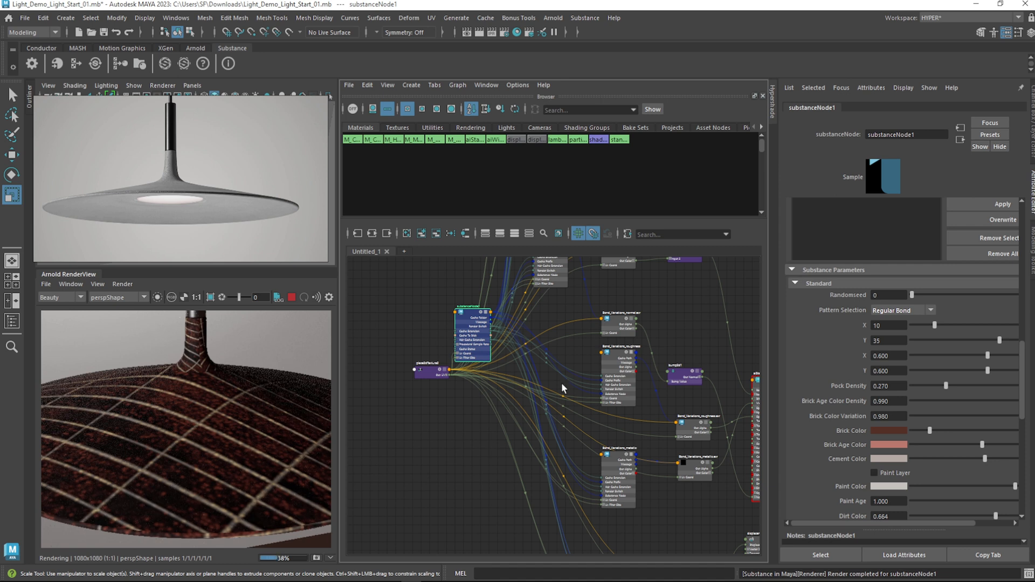
Deactivate substanceNode1's Normal, Roughness, Metallic, Height and Ambient Occlusion outputs, keeping only Base Color active
scroll(987, 296, "up", 6)
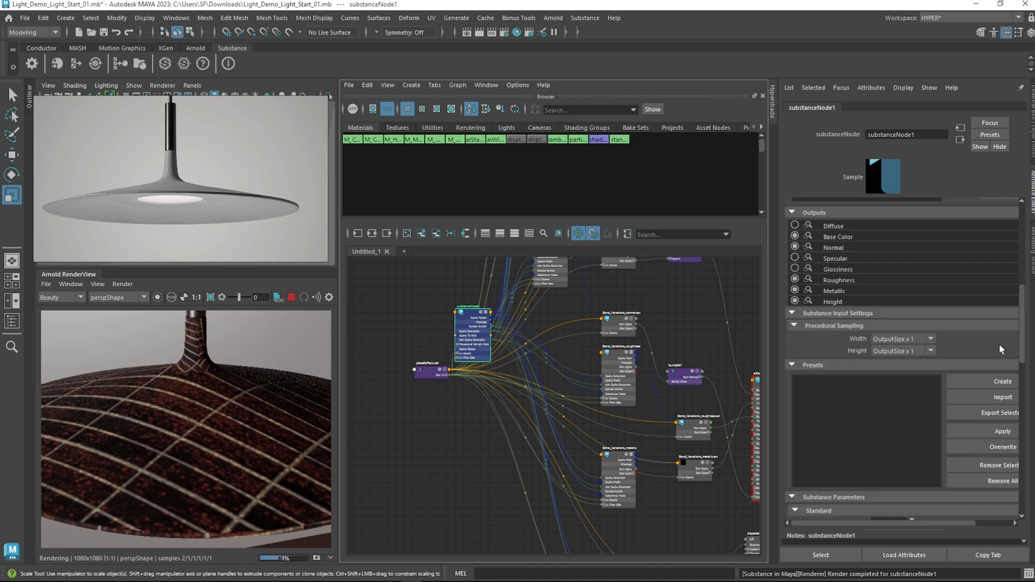
scroll(722, 349, "up", 2)
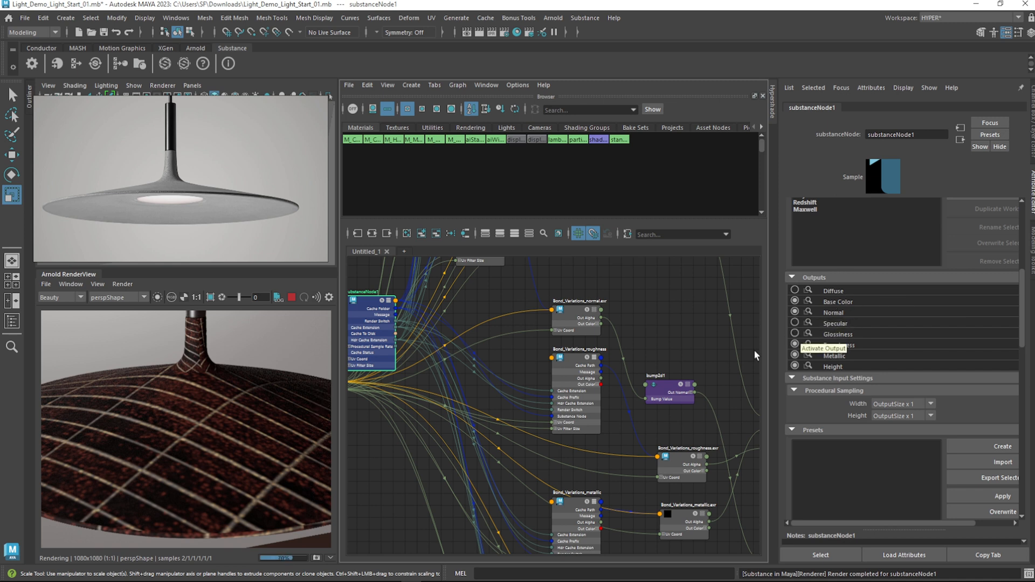
left_click(794, 311)
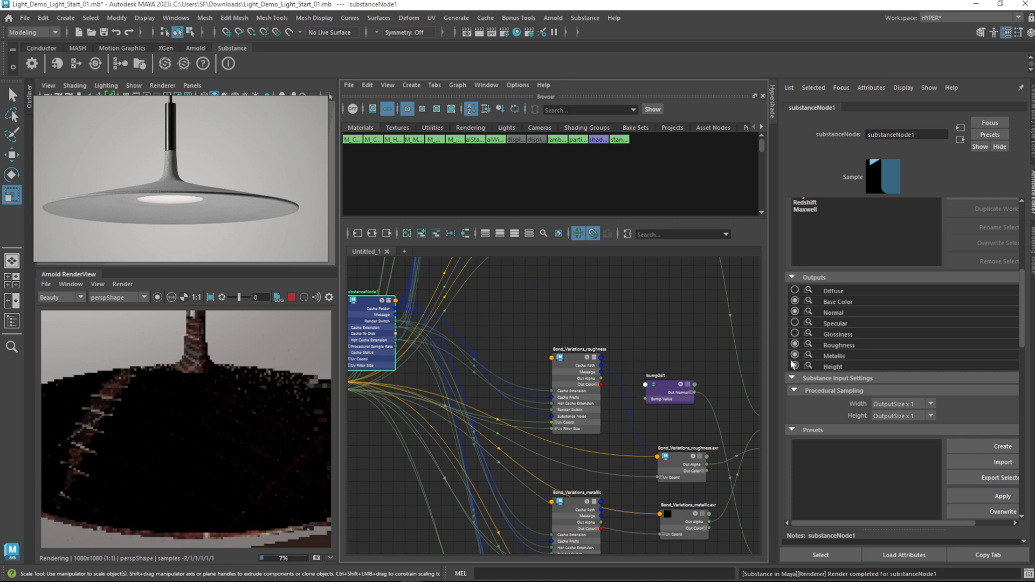
left_click(794, 343)
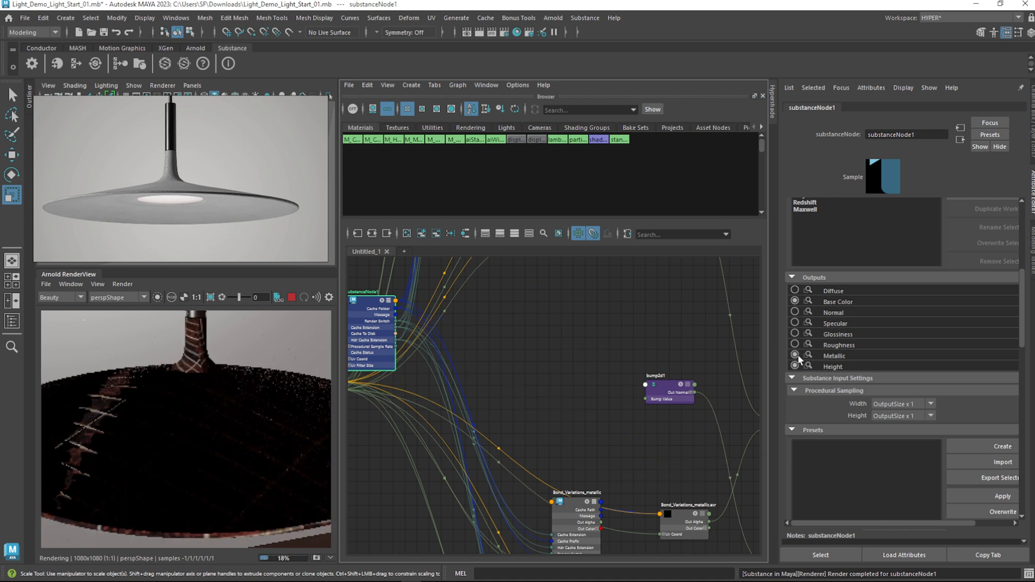
left_click(796, 356)
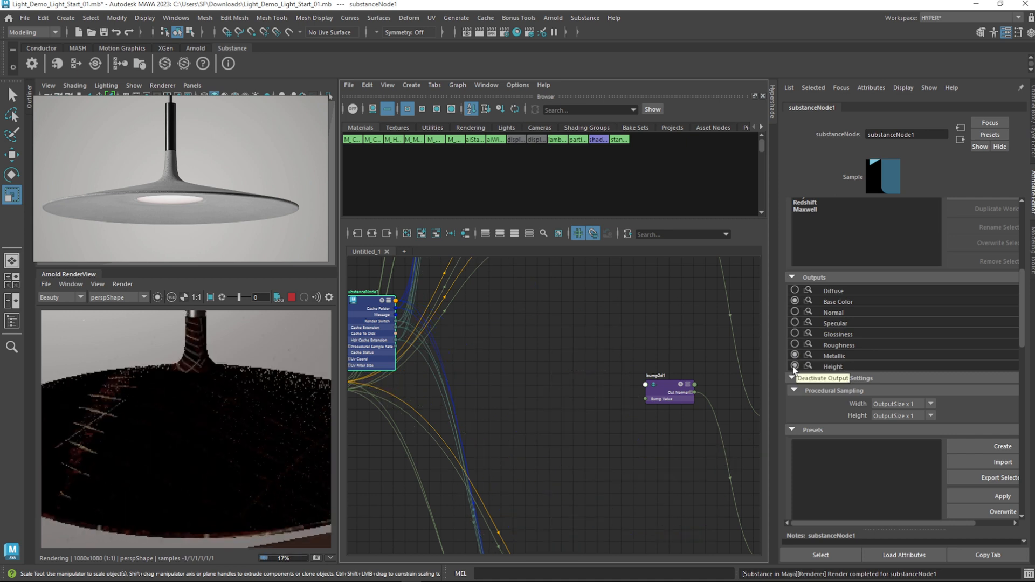
left_click(794, 366)
scroll(830, 350, "down", 1)
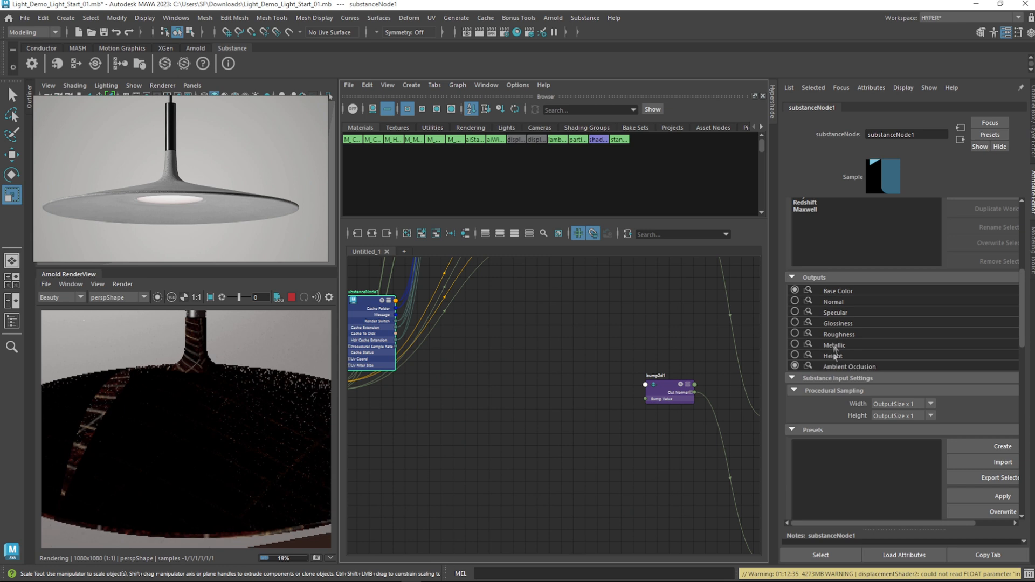
left_click(795, 366)
scroll(793, 363, "up", 1)
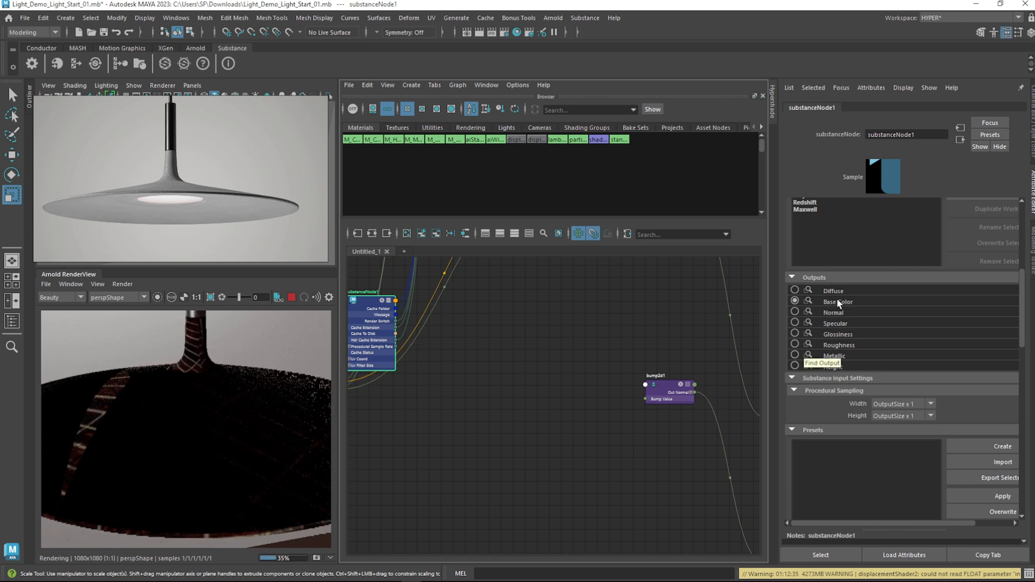
Select aiStandardSurface7 in the node graph and set its Metalness to 0
middle_click_drag(709, 480, 534, 407)
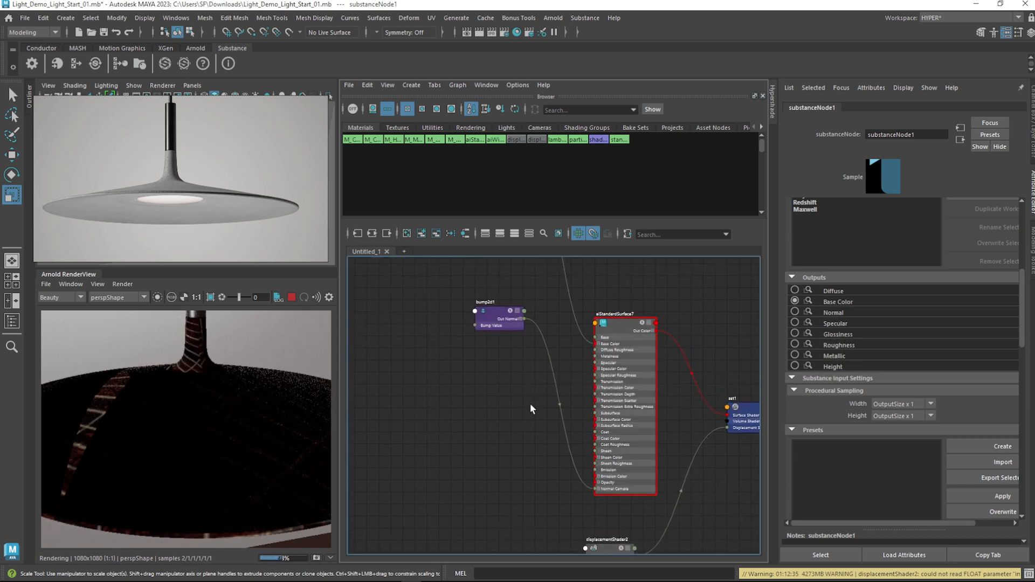
left_click(636, 340)
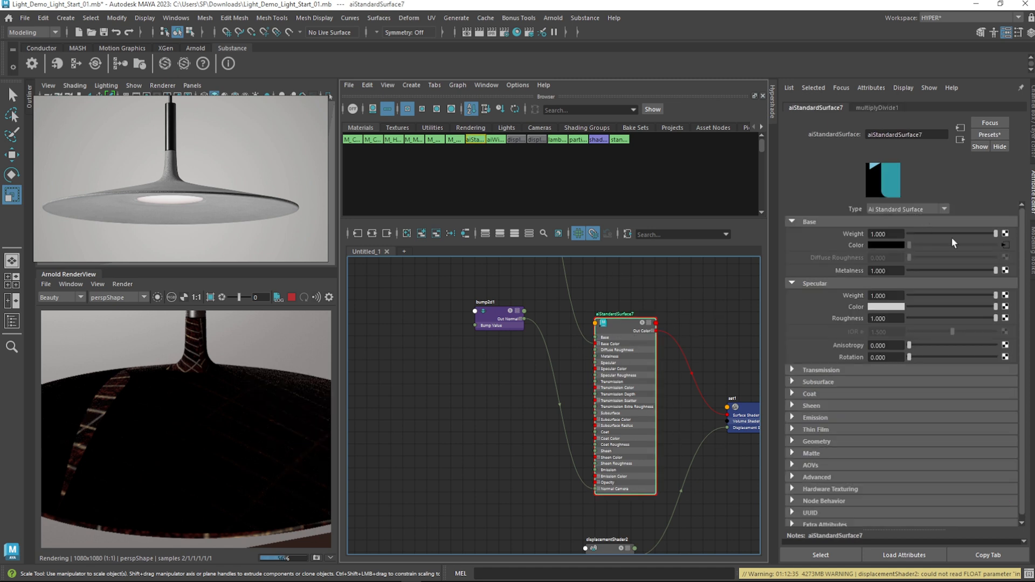
left_click(890, 271)
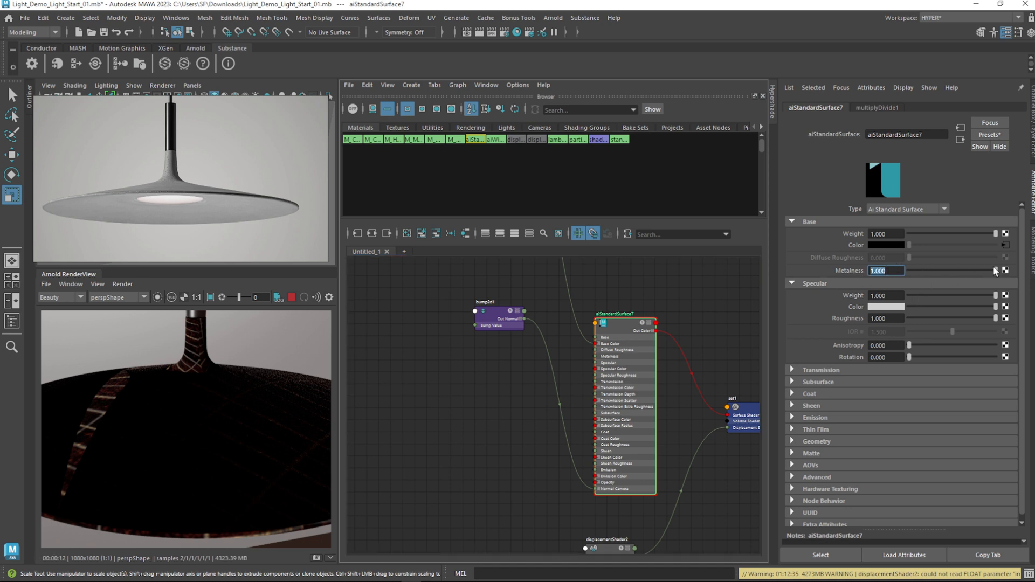
left_click_drag(994, 271, 776, 287)
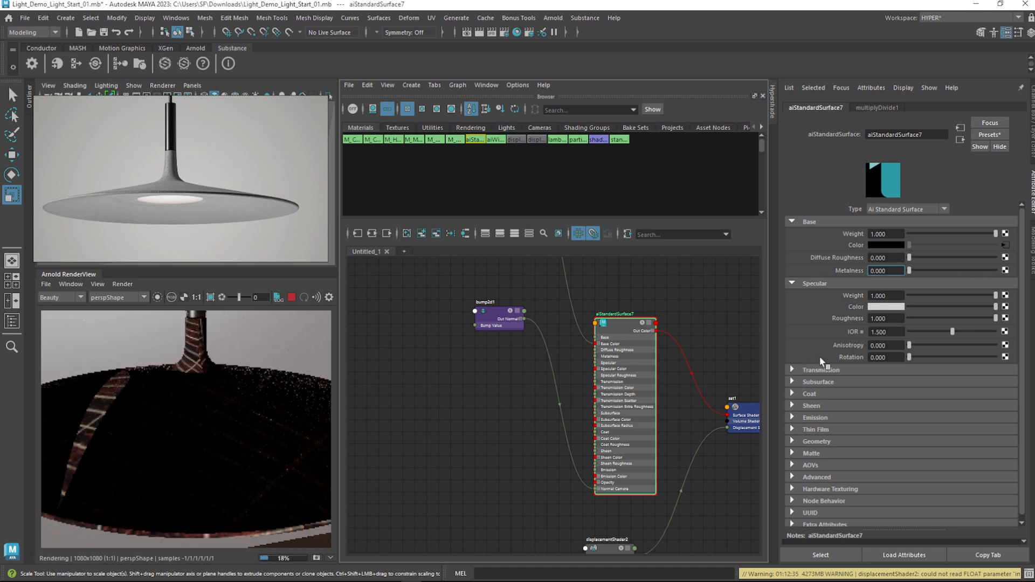
Delete the bump2d1 and displacementShader2 nodes from the brick material network
left_click_drag(505, 318, 515, 391)
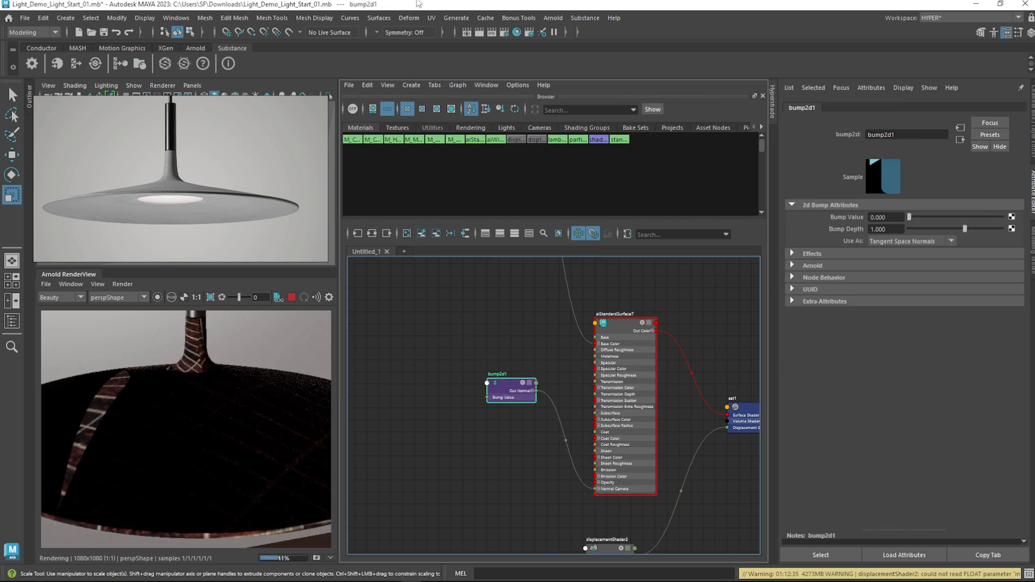
key("Delete")
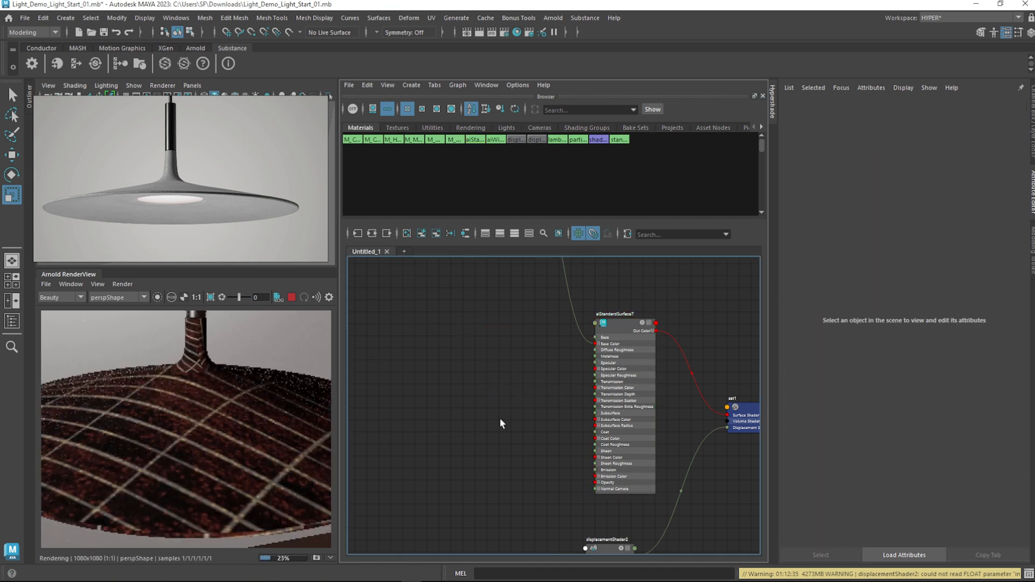
middle_click_drag(661, 495, 659, 421, "alt")
left_click(611, 489)
key("Delete")
Connect the base color file node's Out Color directly to aiStandardSurface7's Base Color and delete the multiply node between them
middle_click_drag(549, 330, 609, 551, "alt")
middle_click_drag(551, 398, 572, 483, "alt")
left_click_drag(497, 337, 507, 491)
middle_click_drag(554, 497, 534, 403, "alt")
left_click_drag(560, 278, 587, 415)
left_click_drag(500, 399, 654, 477)
left_click_drag(585, 413, 584, 329)
key("Delete")
Select substanceNode1 and lighten its Brick Color to a salmon tone
middle_click_drag(516, 501, 679, 484, "alt")
left_click(487, 371)
middle_click_drag(525, 357, 576, 419, "alt")
left_click(531, 415)
middle_click_drag(692, 406, 558, 343, "alt")
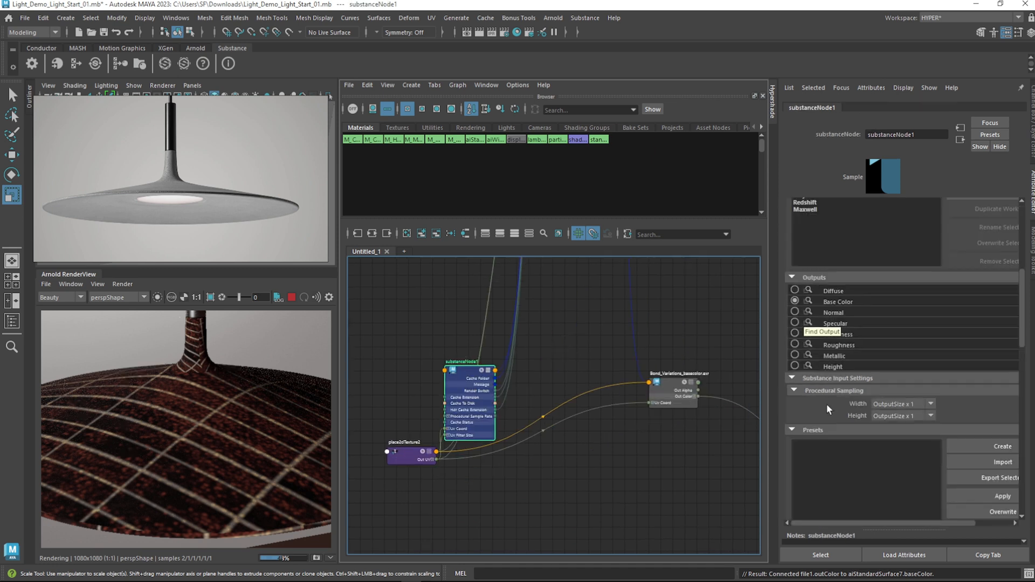
scroll(986, 406, "down", 5)
scroll(820, 476, "down", 5)
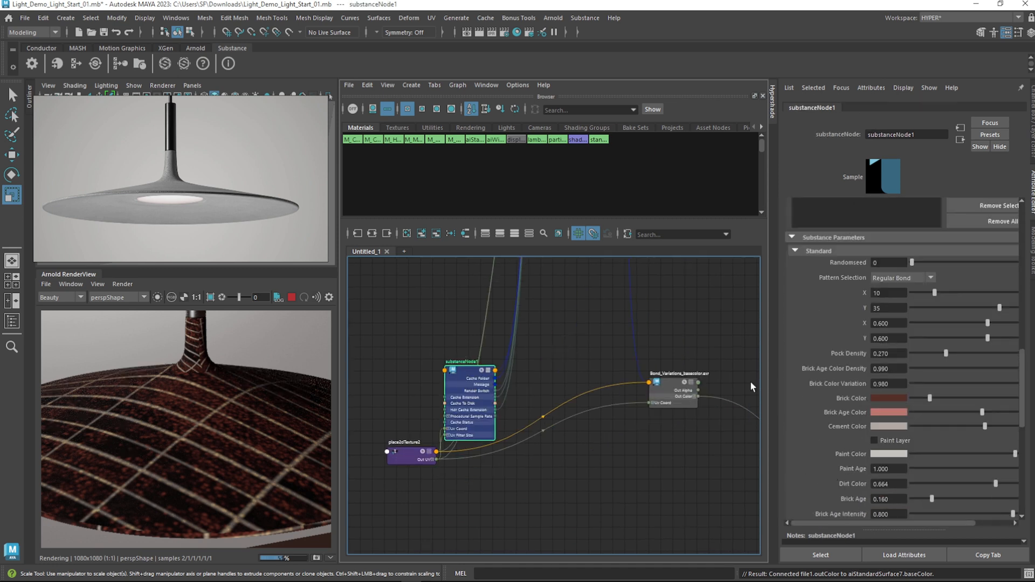
left_click_drag(934, 399, 965, 399)
left_click(986, 398)
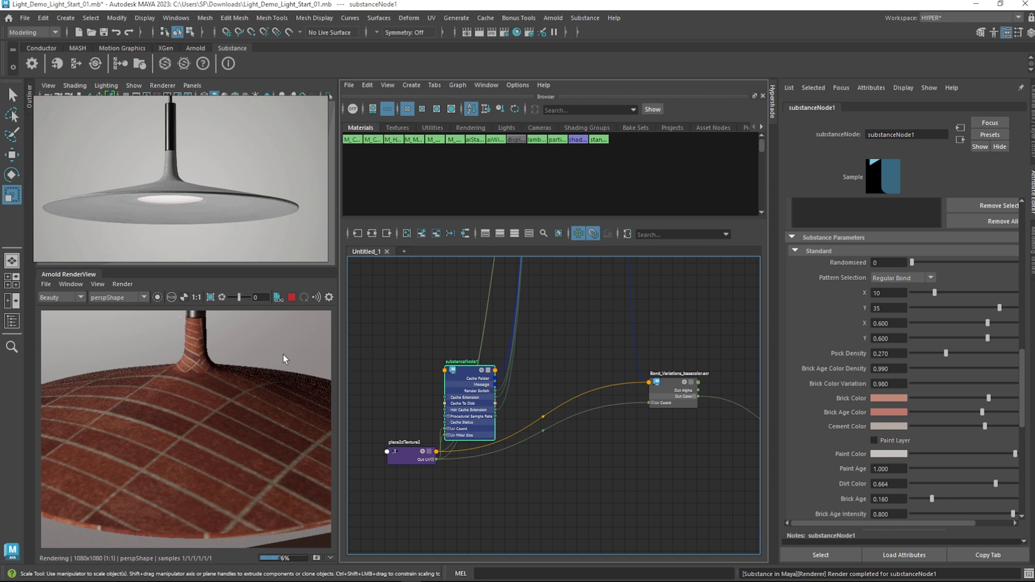
Rearrange substanceNode1 and the Bond_Variations_basecolor file node so the texture connections are easy to follow
scroll(642, 467, "down", 2)
left_click_drag(524, 422, 557, 366)
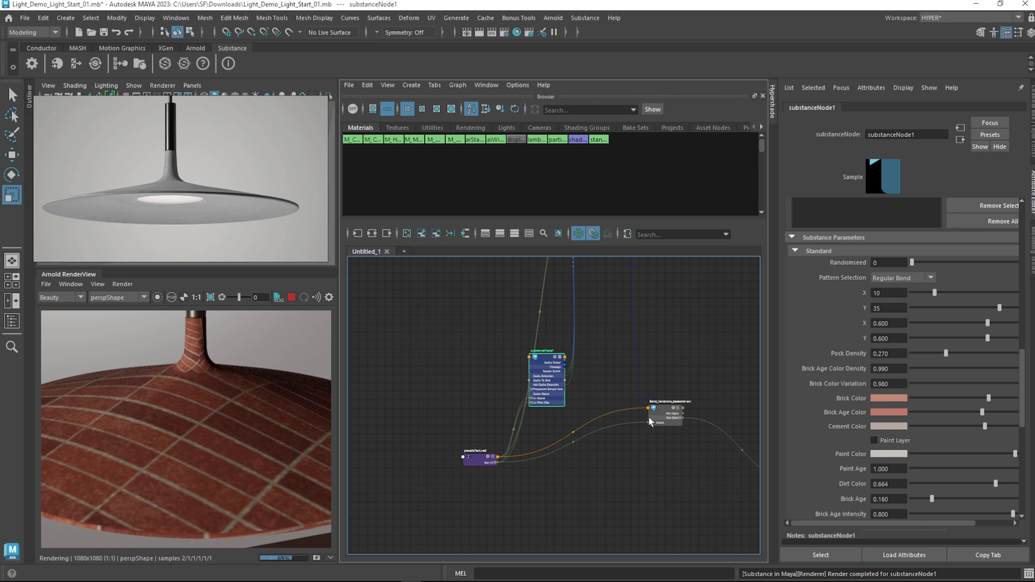
scroll(584, 454, "up", 2)
middle_click_drag(571, 469, 501, 520, "alt")
left_click_drag(624, 443, 598, 504)
left_click_drag(441, 384, 490, 369)
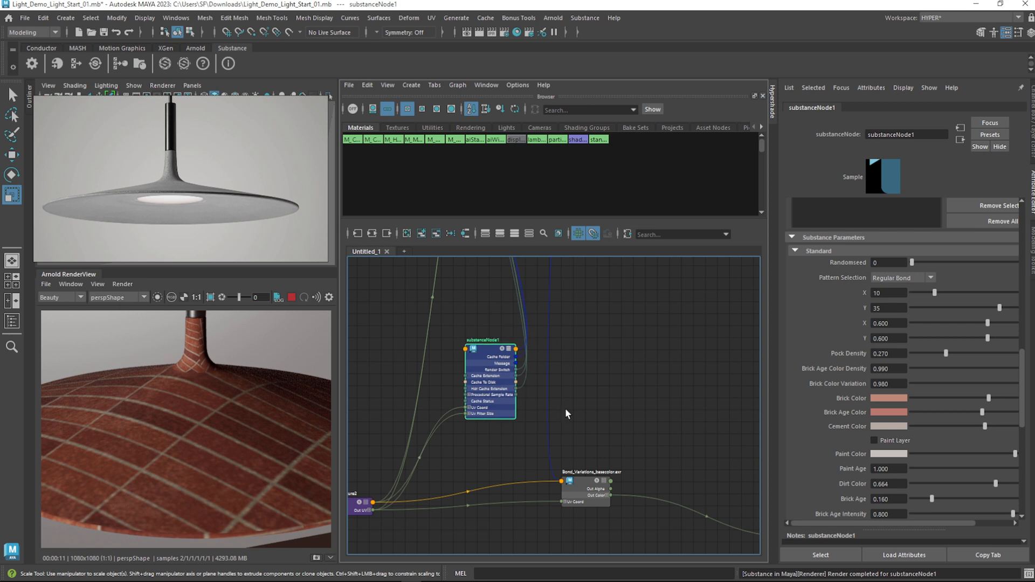
middle_click_drag(609, 425, 511, 372, "alt")
scroll(558, 401, "up", 2)
middle_click_drag(520, 423, 560, 400, "alt")
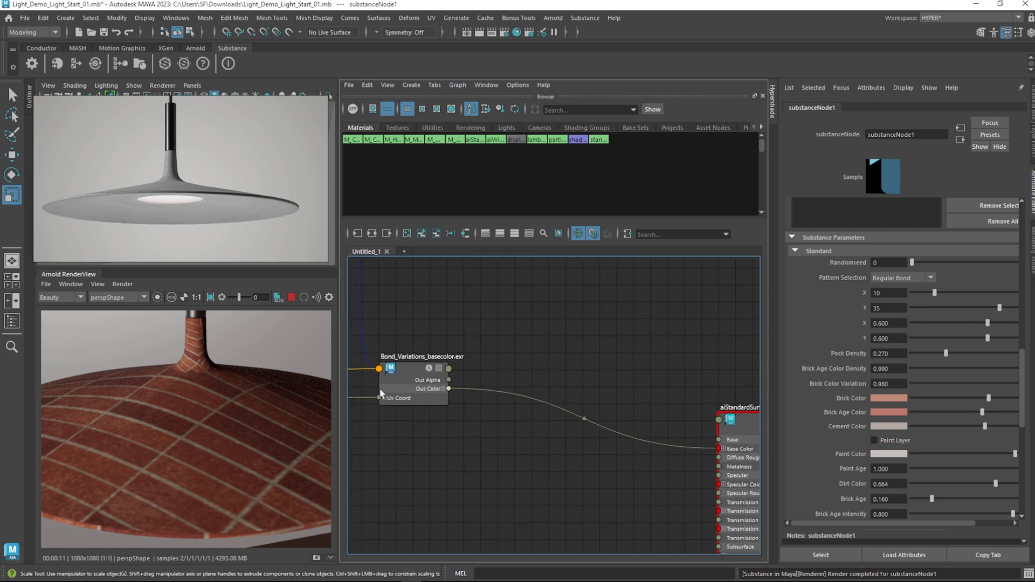
left_click(436, 412)
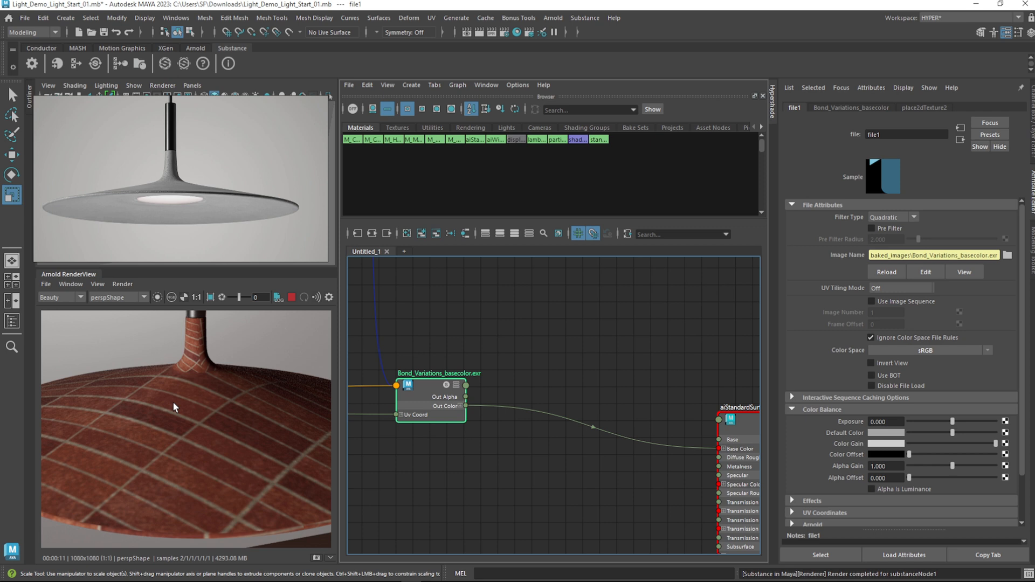
left_click_drag(456, 421, 472, 422)
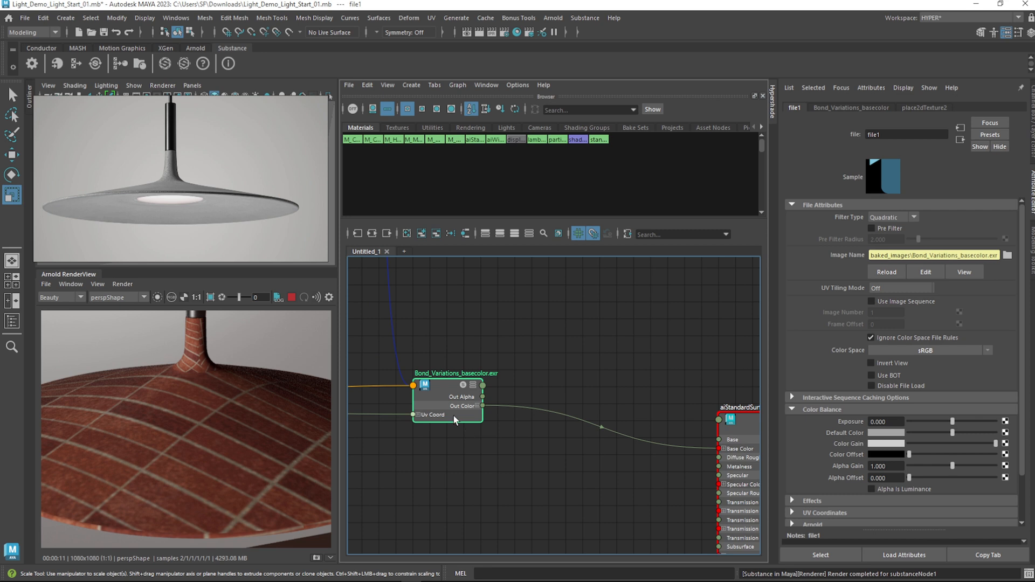
Create an aiTriplanar node and place it between the base color file node and aiStandardSurface7
left_click(603, 374)
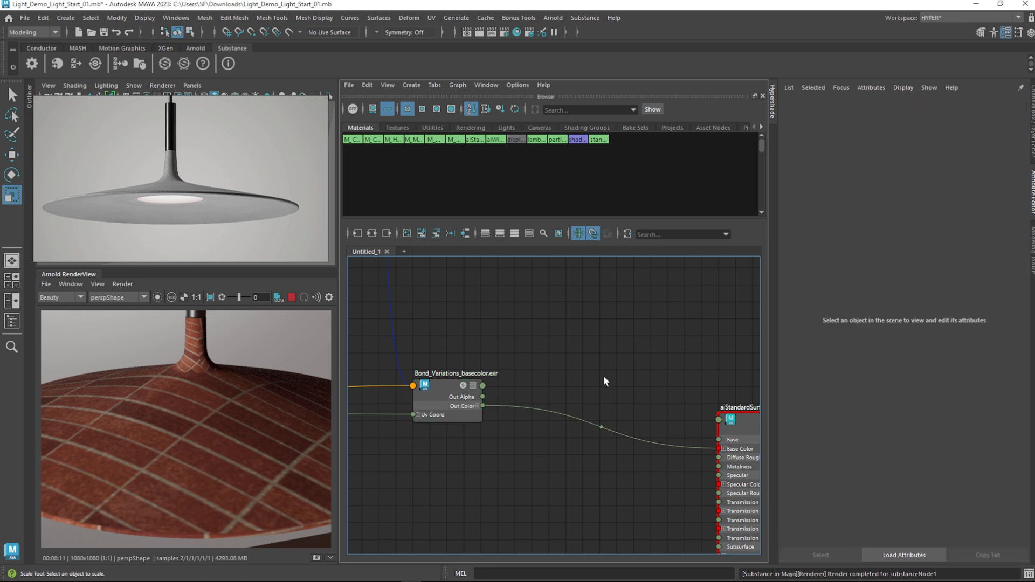
left_click(453, 389)
left_click(590, 387)
key("Tab")
type("ai")
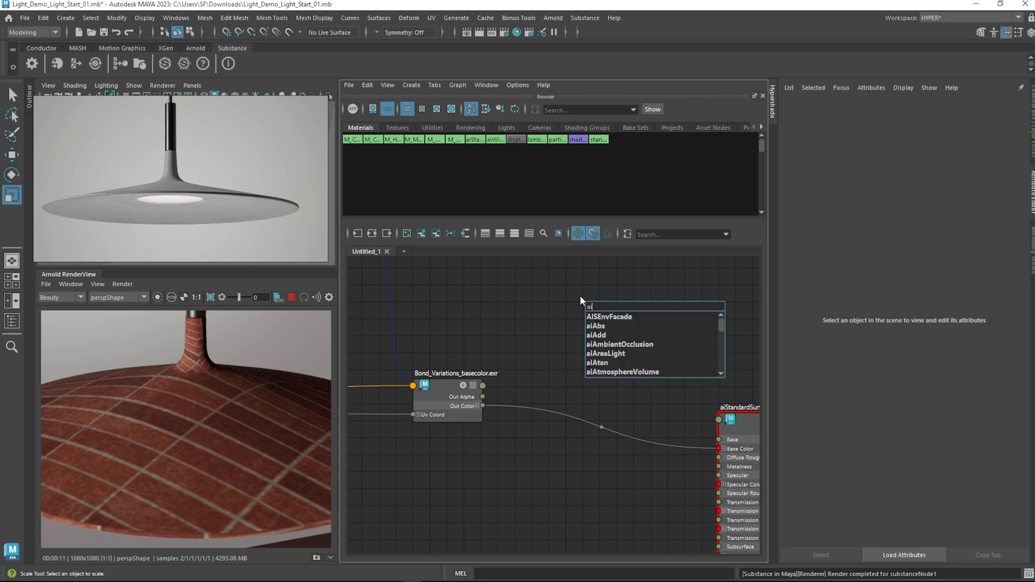
type("trip")
key("Down")
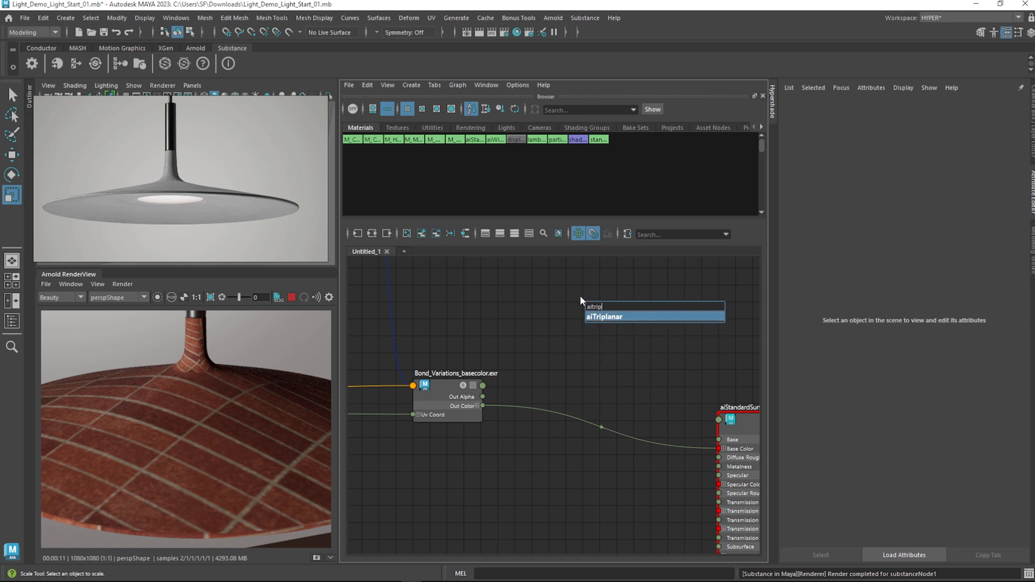
key("Return")
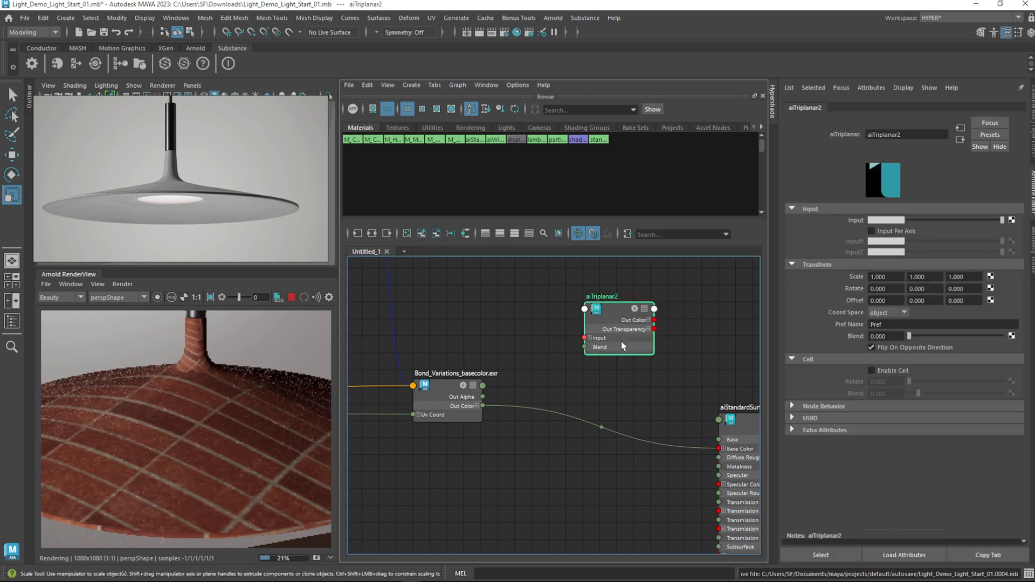
left_click_drag(596, 347, 615, 375)
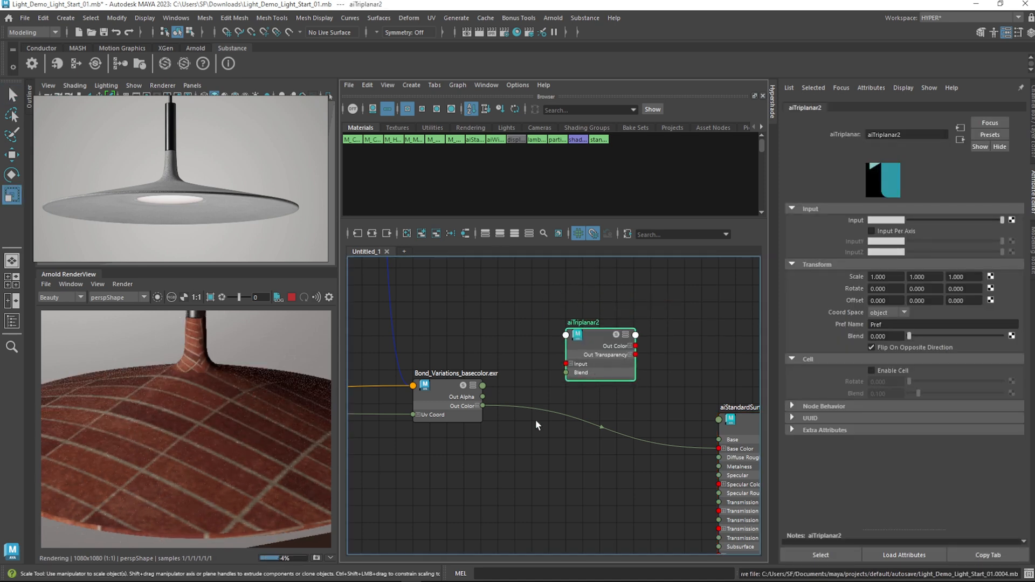
Inspect place2dTexture2's placement attributes and examine the lampshade's UV layout in the UV Editor
middle_click_drag(504, 447, 585, 470, "alt")
left_click(512, 435)
middle_click_drag(512, 435, 773, 397, "alt")
left_click_drag(412, 413, 409, 400)
left_click(885, 300)
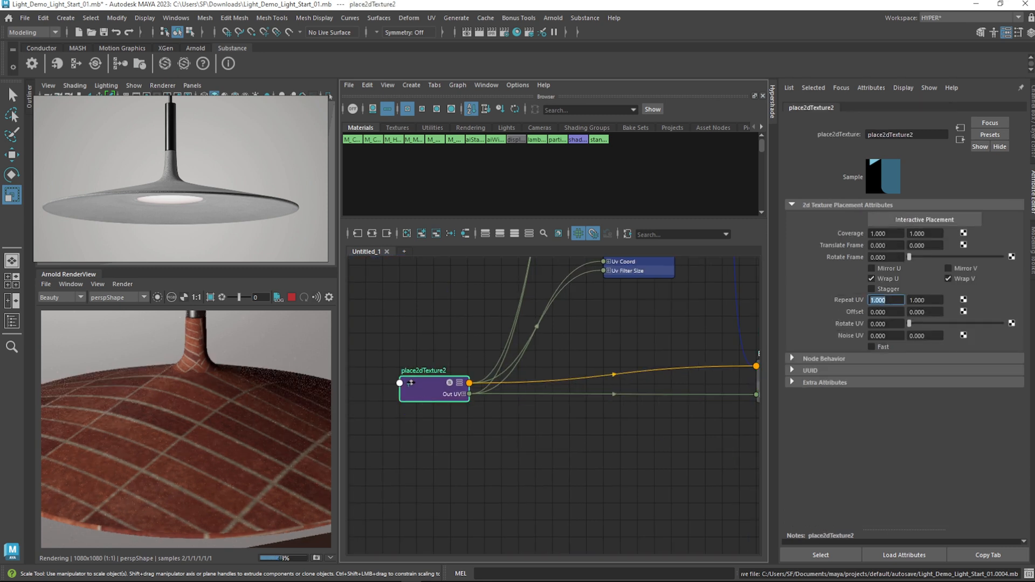
left_click(432, 18)
left_click(439, 38)
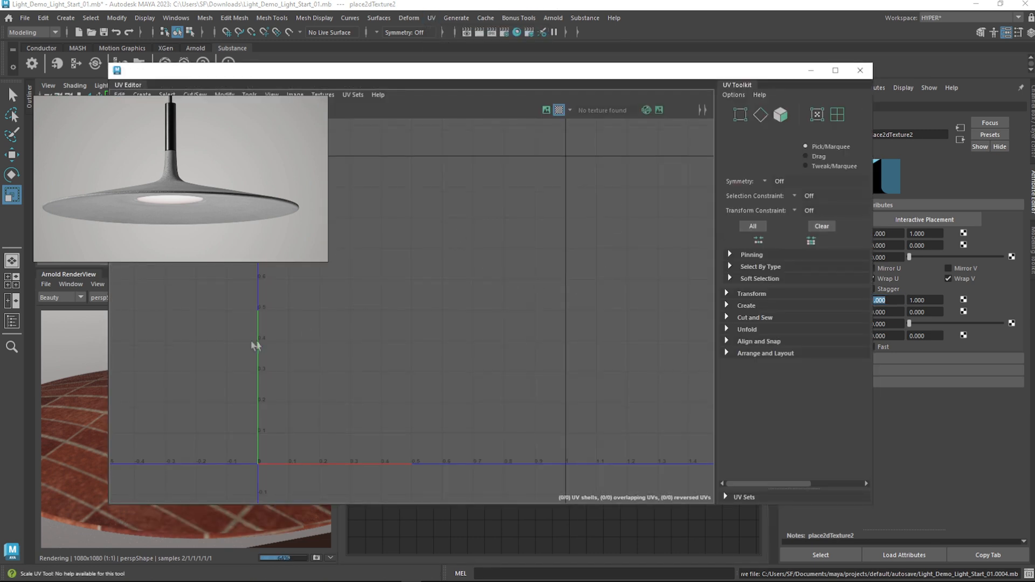
left_click(115, 520)
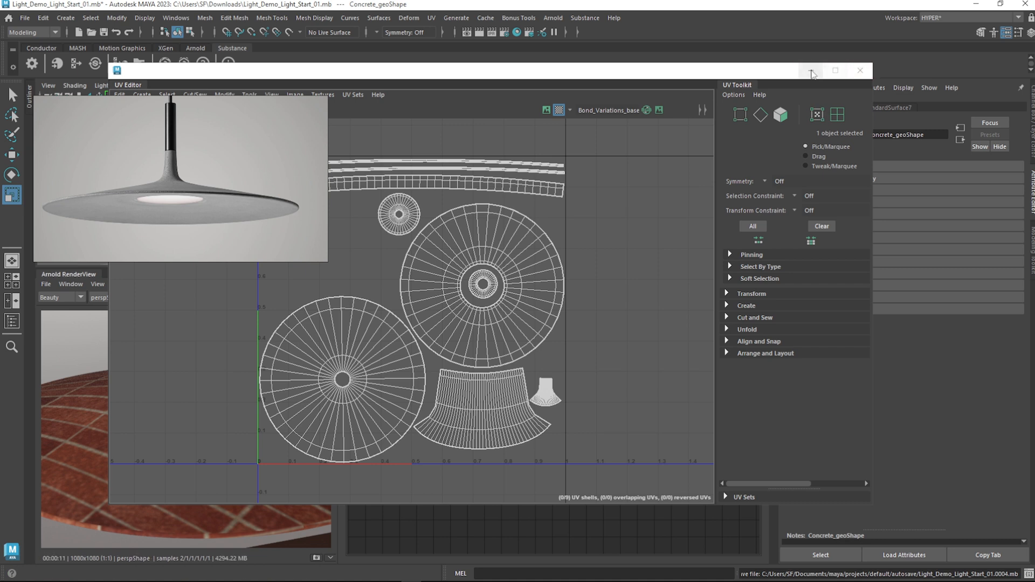
left_click(860, 70)
Try a Repeat UV of 2 by 2 on place2dTexture2 and return both values to 1
left_click_drag(466, 394, 449, 377)
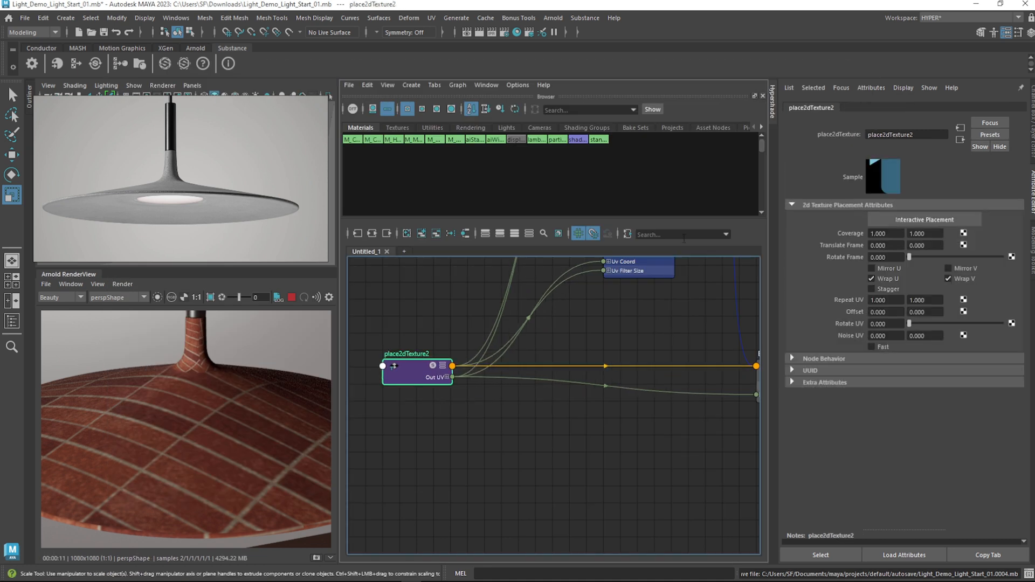
double_click(897, 299)
type("2")
key("Tab")
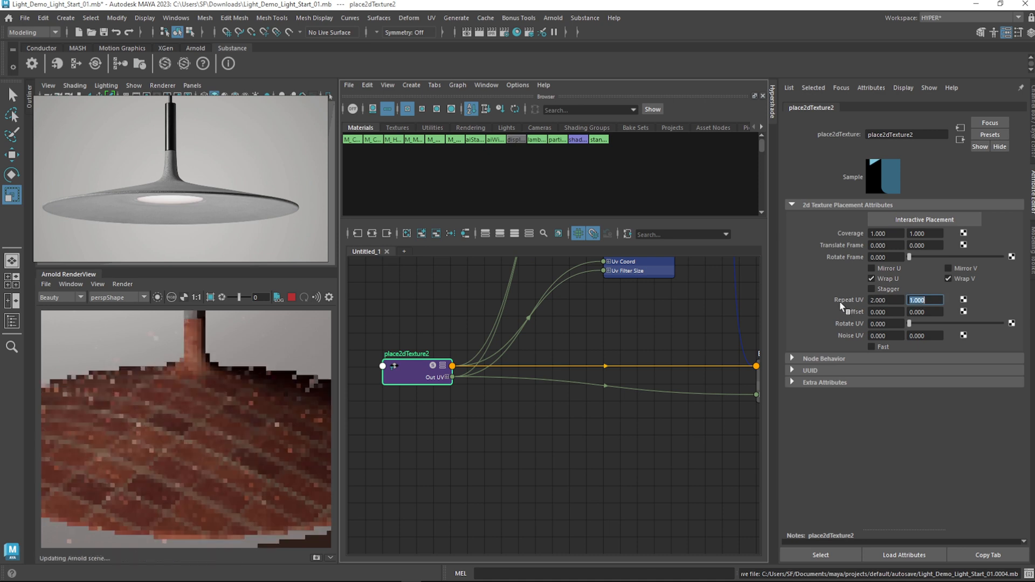
type("2")
key("Return")
middle_click_drag(615, 450, 431, 379, "alt")
left_click_drag(889, 300, 850, 305)
type("1")
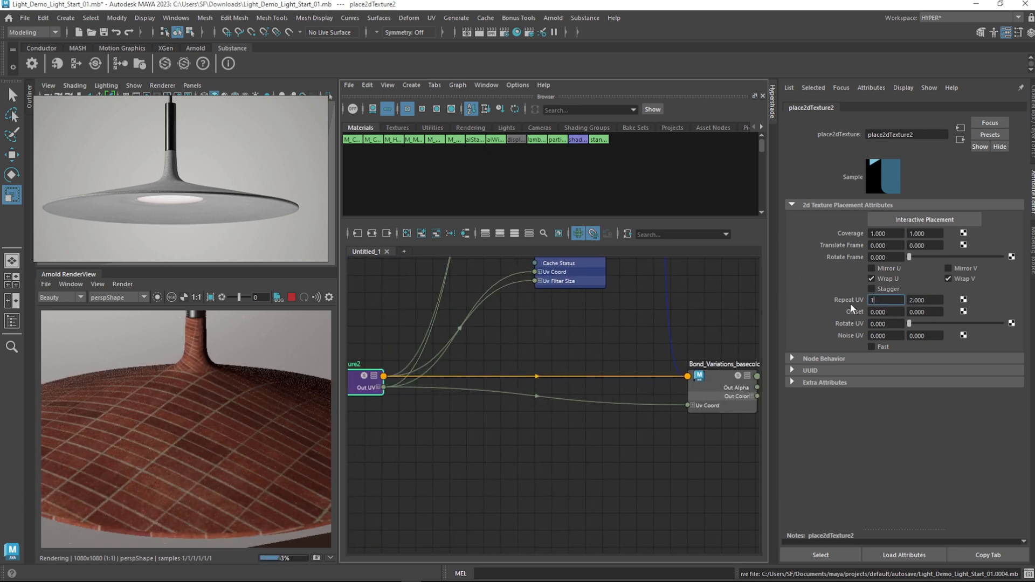
key("Tab")
type("1")
key("Tab")
Route the base color file's Out Color into aiTriplanar2's Input and aiTriplanar2's Out Color into aiStandardSurface7's Base Color, aligning the node between them
middle_click_drag(690, 443, 383, 432, "alt")
left_click(551, 349)
mouse_move(549, 343)
left_mouse_down()
mouse_move(560, 366)
mouse_move(550, 327)
left_mouse_up()
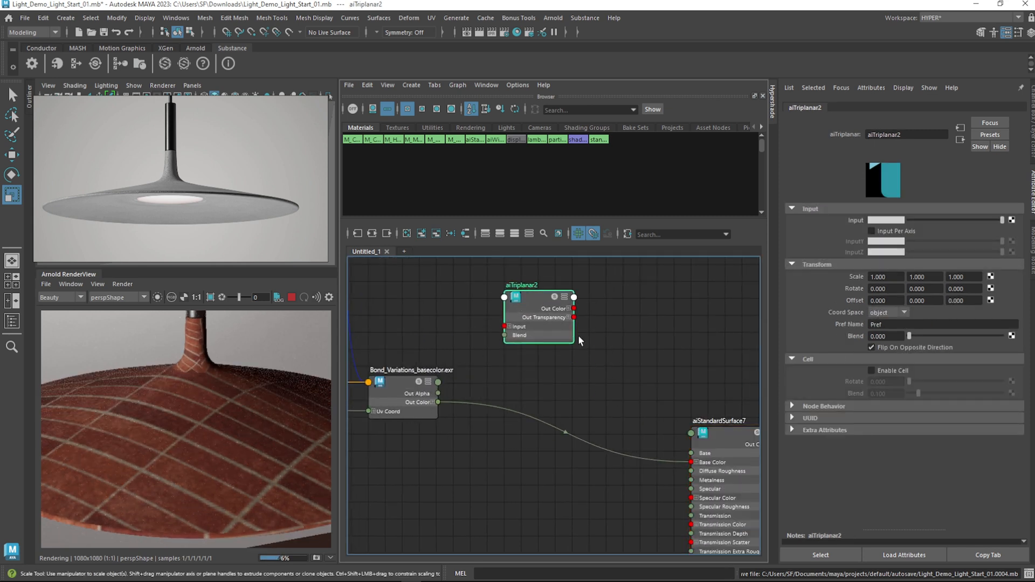
middle_click_drag(628, 411, 596, 398, "alt")
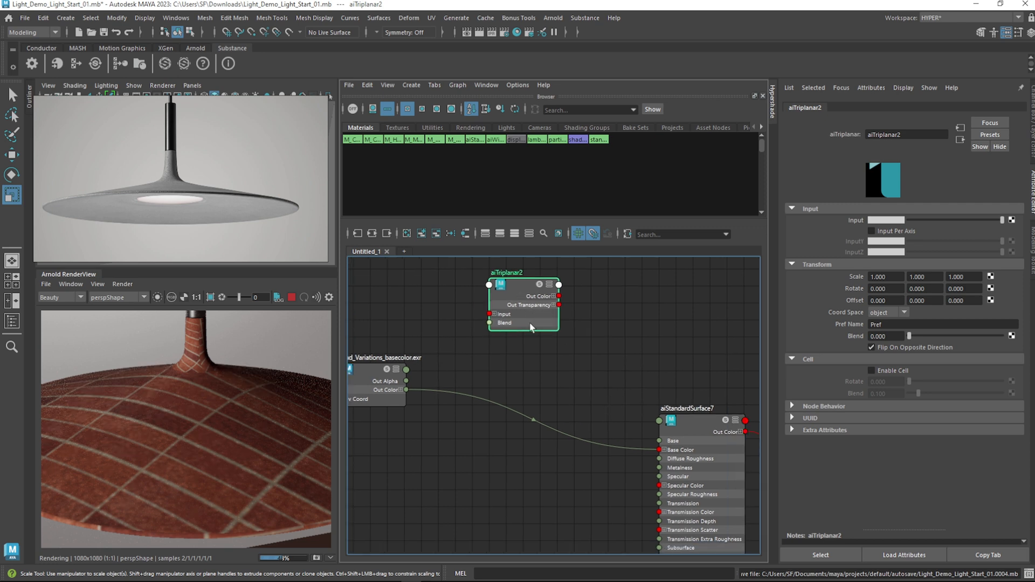
left_click_drag(466, 307, 490, 314)
left_click_drag(559, 297, 659, 449)
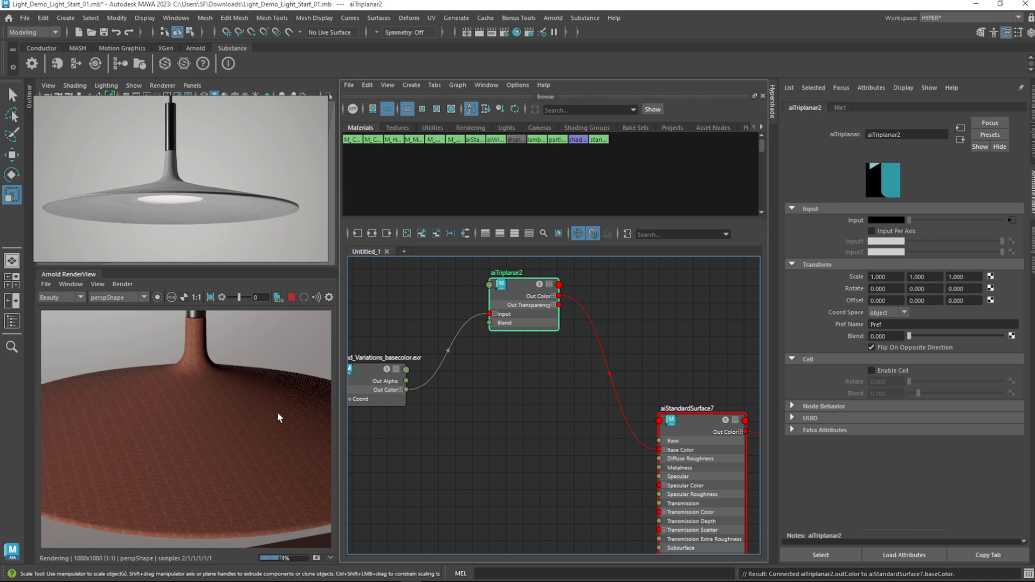
left_click_drag(542, 296, 543, 381)
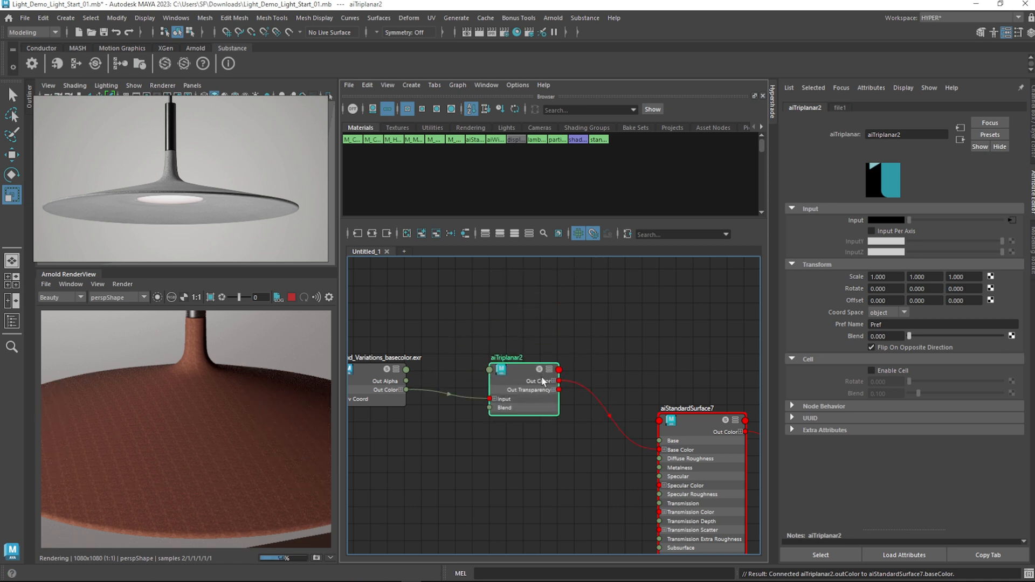
Set aiTriplanar2's Scale to 0.1 on all three axes
left_click(886, 277)
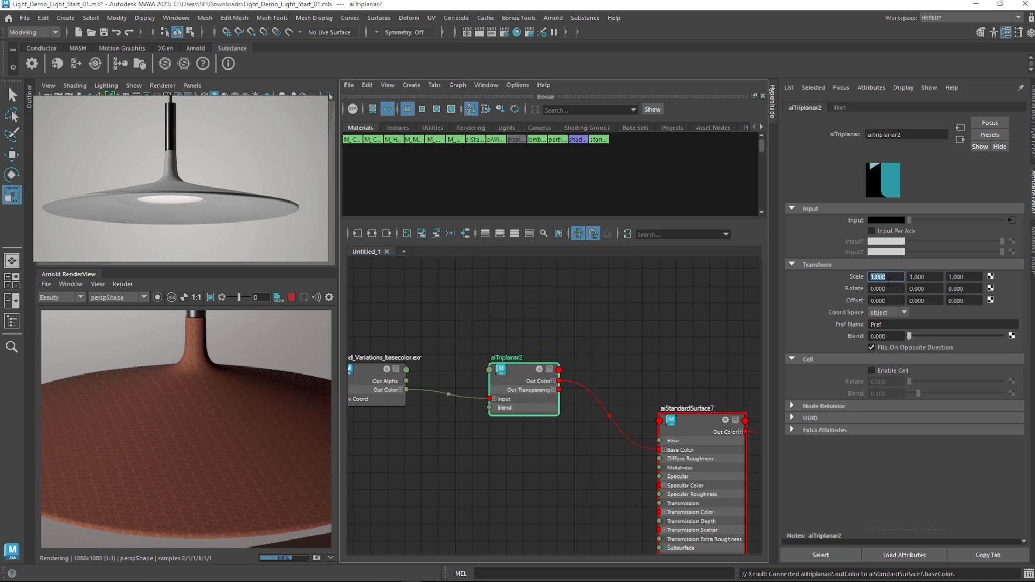
left_click(930, 278)
left_click(973, 277)
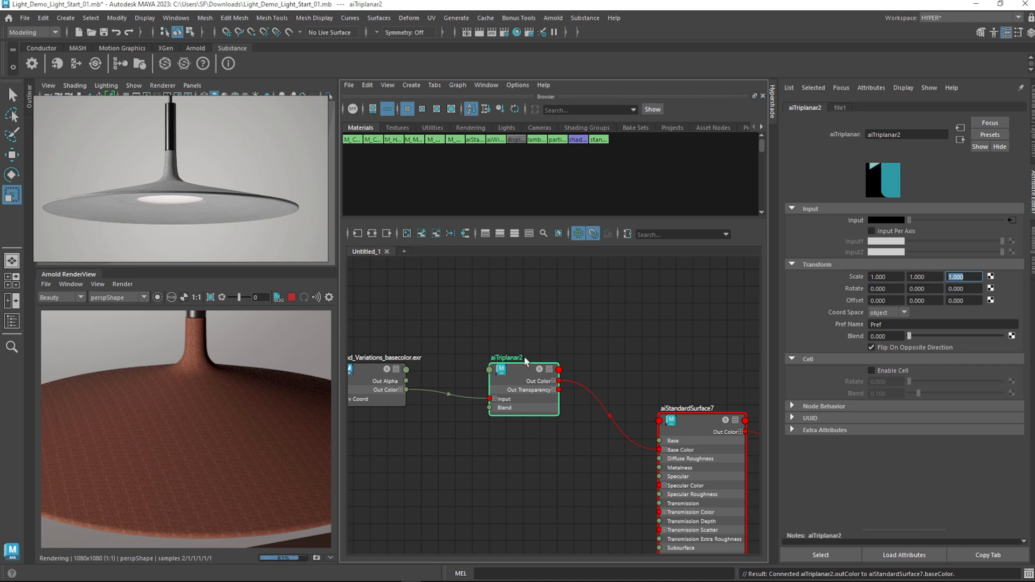
left_click(895, 277)
type(".1")
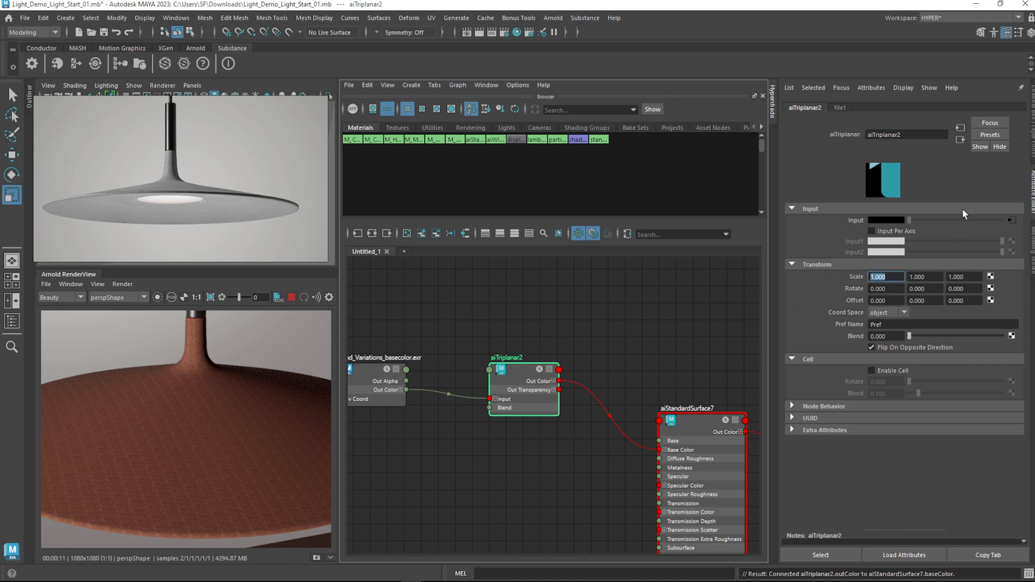
key("Tab")
type(".1")
key("Tab")
type(".1")
key("Tab")
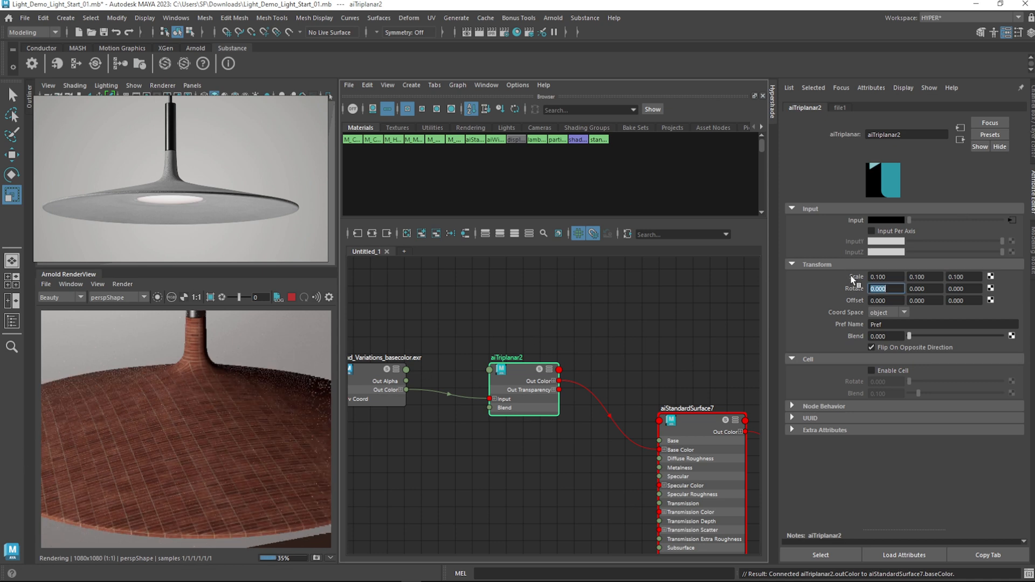
Set aiTriplanar2's Scale to 0.01 on all three axes
left_click(897, 276)
type(".01")
key("Tab")
type(".01")
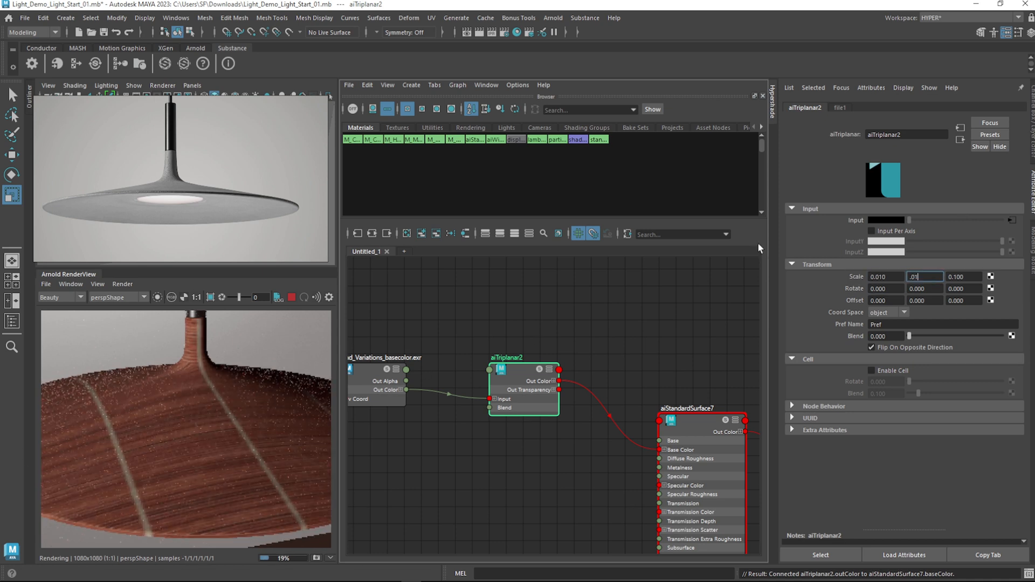
key("Tab")
type(".01")
key("Tab")
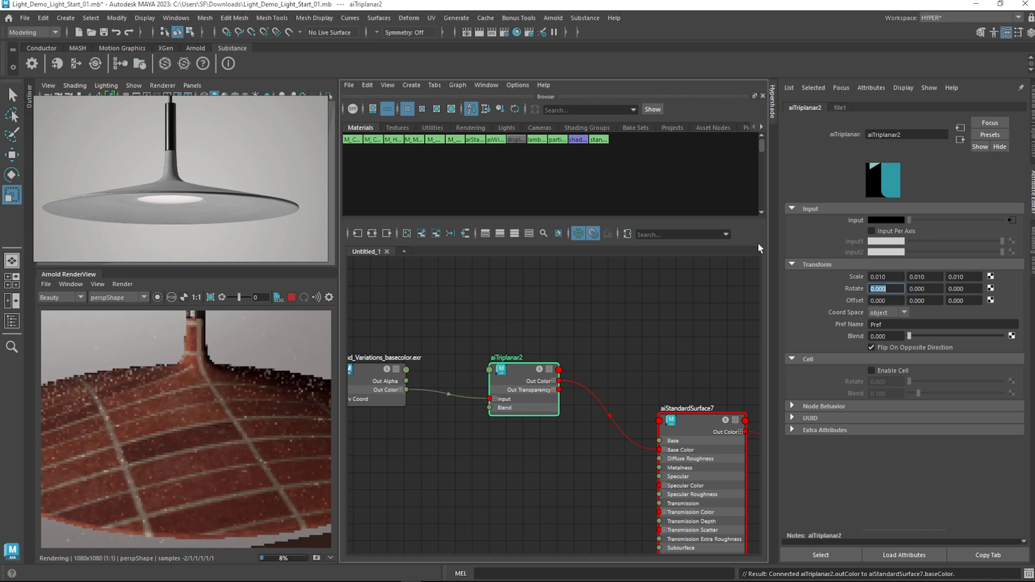
Set aiTriplanar2's Scale to 0.04 on all three axes
left_click(901, 276)
type(".0")
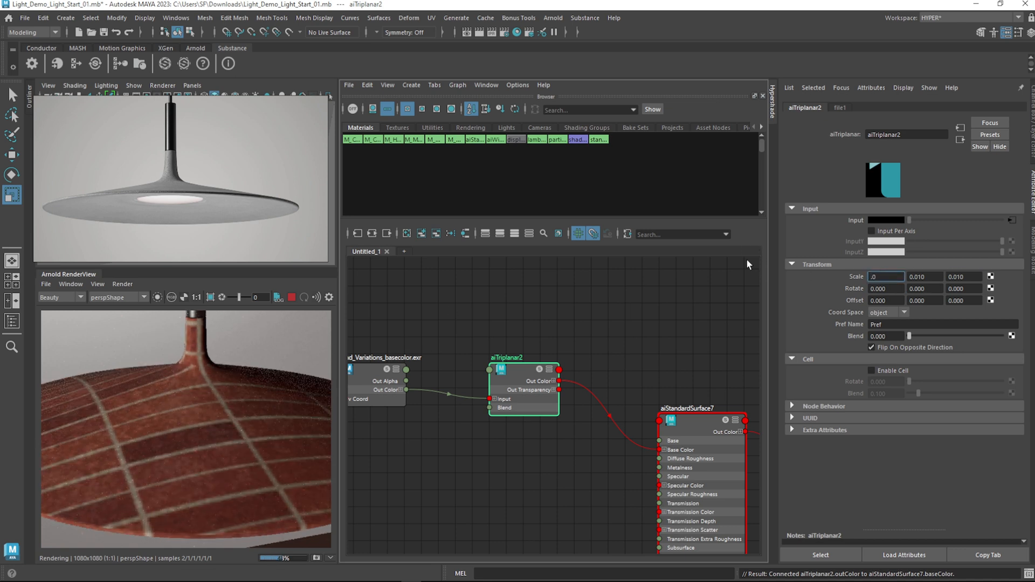
type("4")
key("Tab")
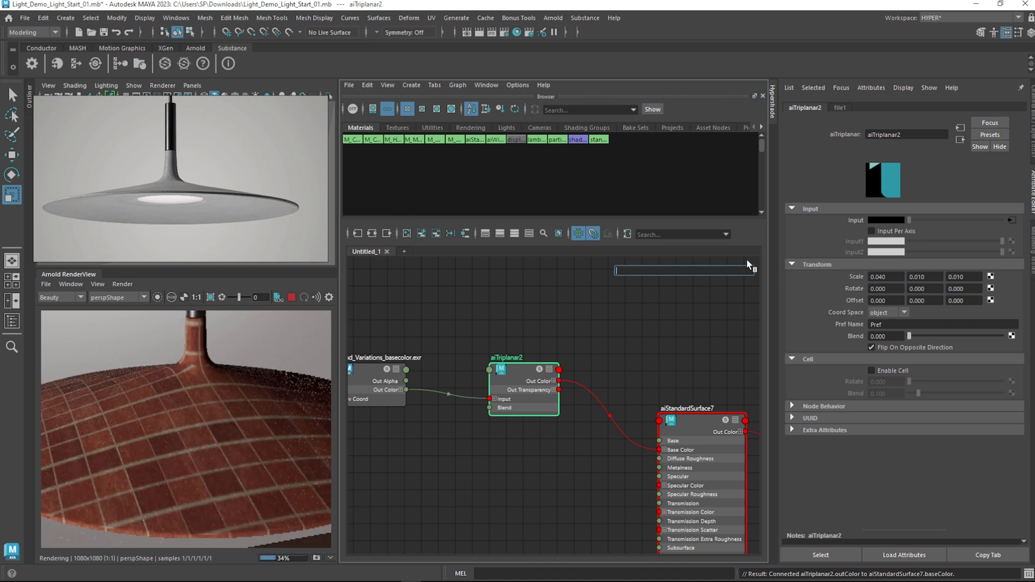
left_click(925, 277)
type(".04")
key("Return")
left_click(962, 277)
type("0.04")
key("Tab")
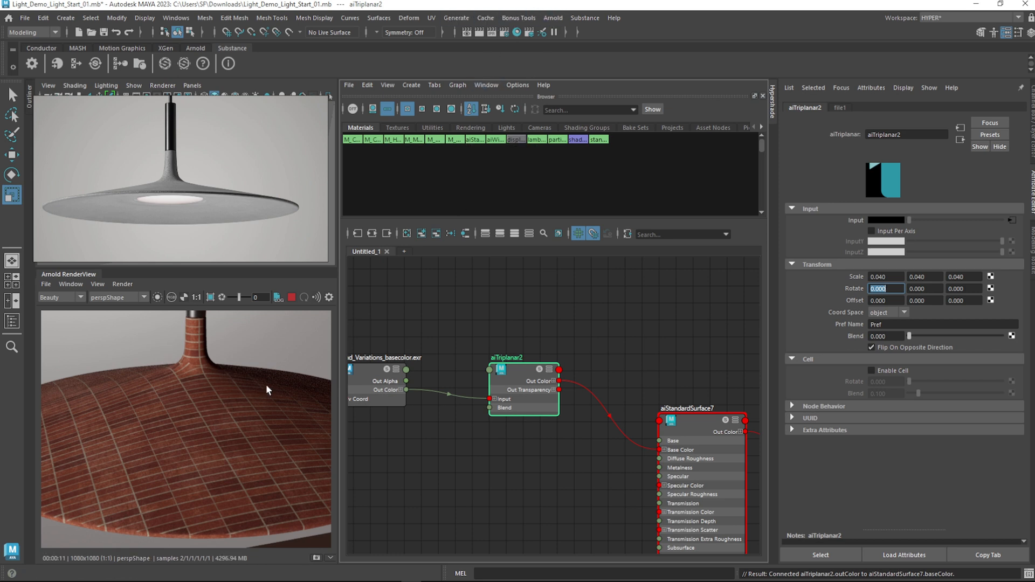
Open the UV Editor for the lampshade mesh and delete its lower-left circular UV shell
left_click(436, 17)
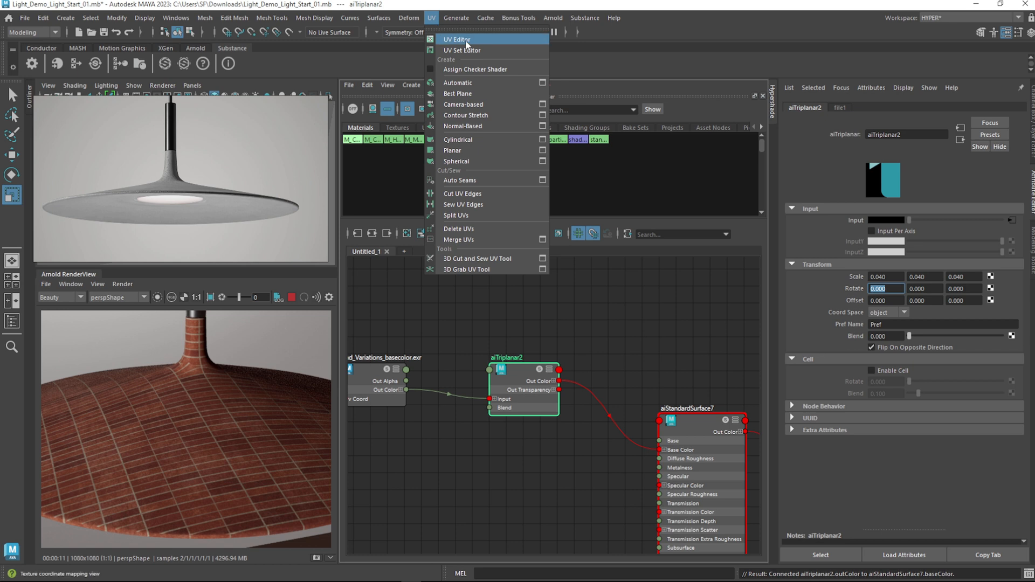
left_click(455, 39)
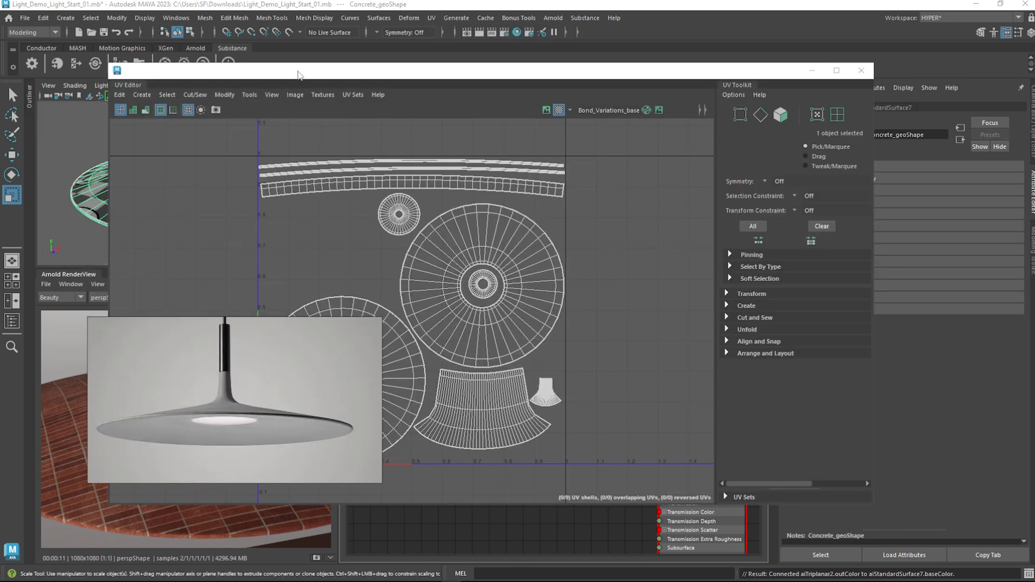
left_click_drag(298, 75, 559, 43)
right_click_drag(222, 192, 269, 220)
left_click(600, 368)
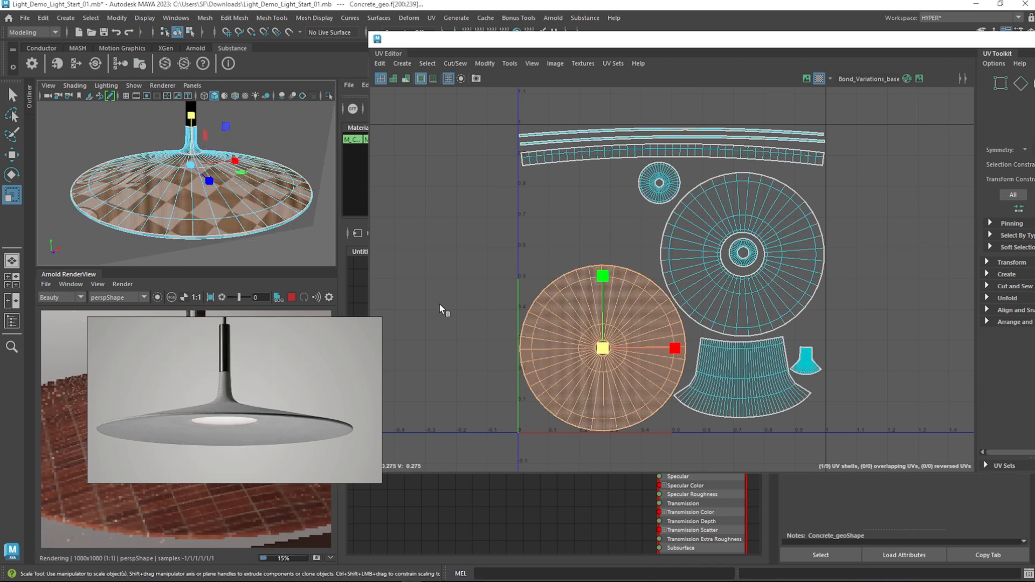
key("Delete")
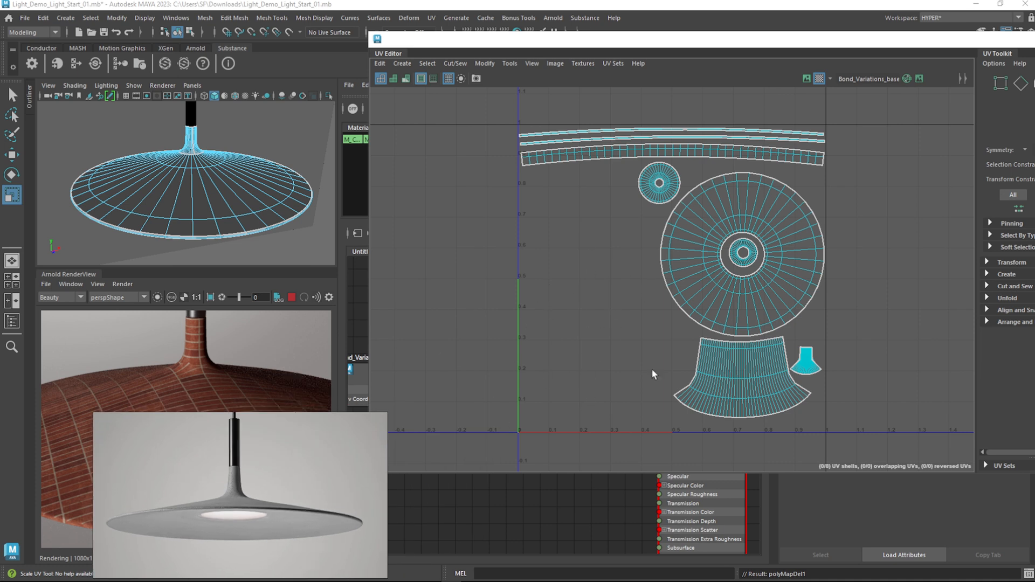
Undo the UV shell deletion and close the UV Editor
left_click_drag(797, 43, 756, 44)
left_click(519, 489)
key("ctrl+z")
key("ctrl+z")
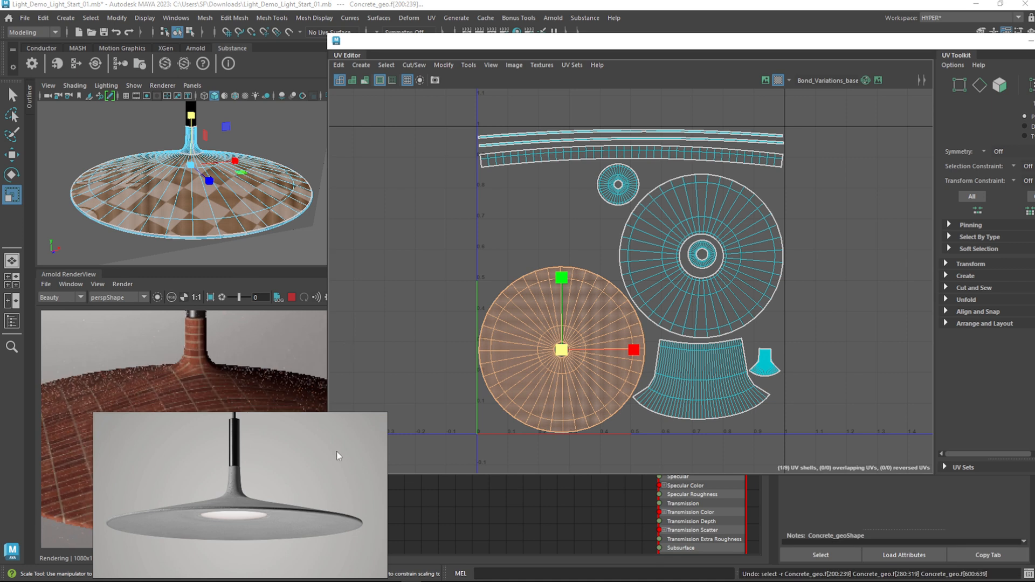
left_click_drag(227, 465, 171, 153)
left_click_drag(388, 41, 220, 72)
left_click_drag(545, 73, 698, 91)
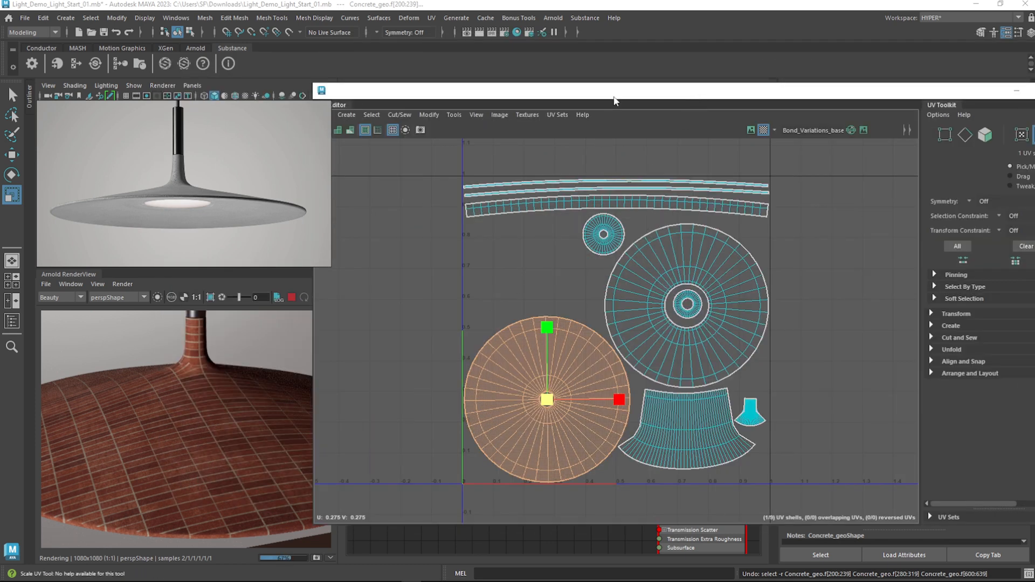
left_click_drag(945, 96, 765, 174)
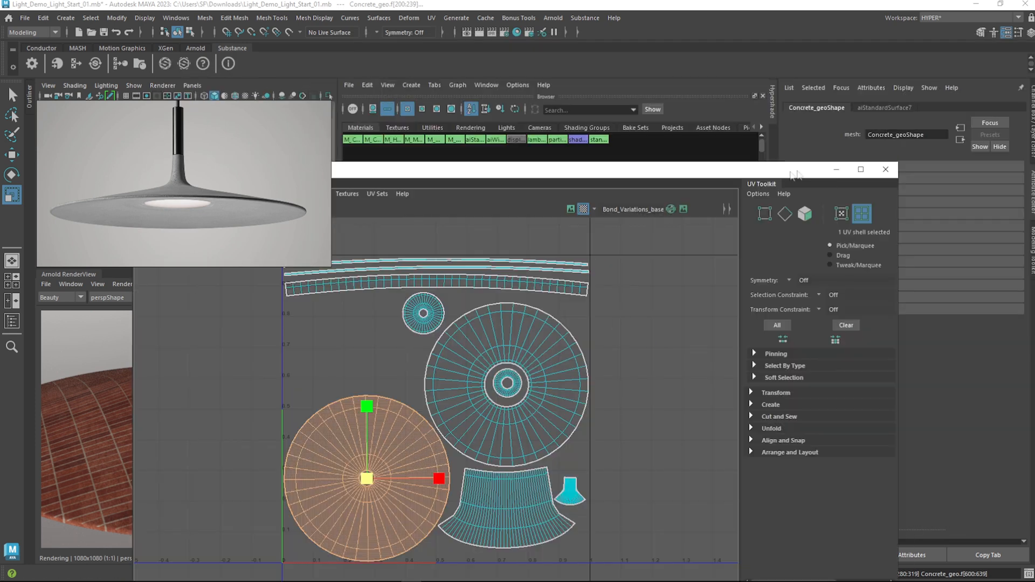
left_click(887, 172)
Move the aiTriplanar2 node slightly up in the graph and set its first Rotate value to 21.49
left_click_drag(525, 409, 525, 392)
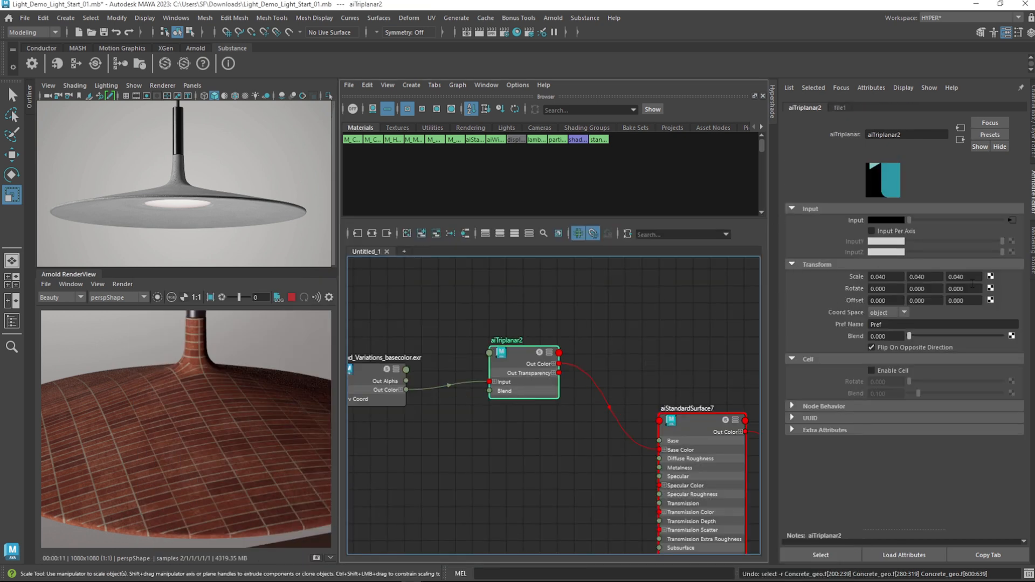
left_click_drag(879, 288, 768, 318, "ctrl")
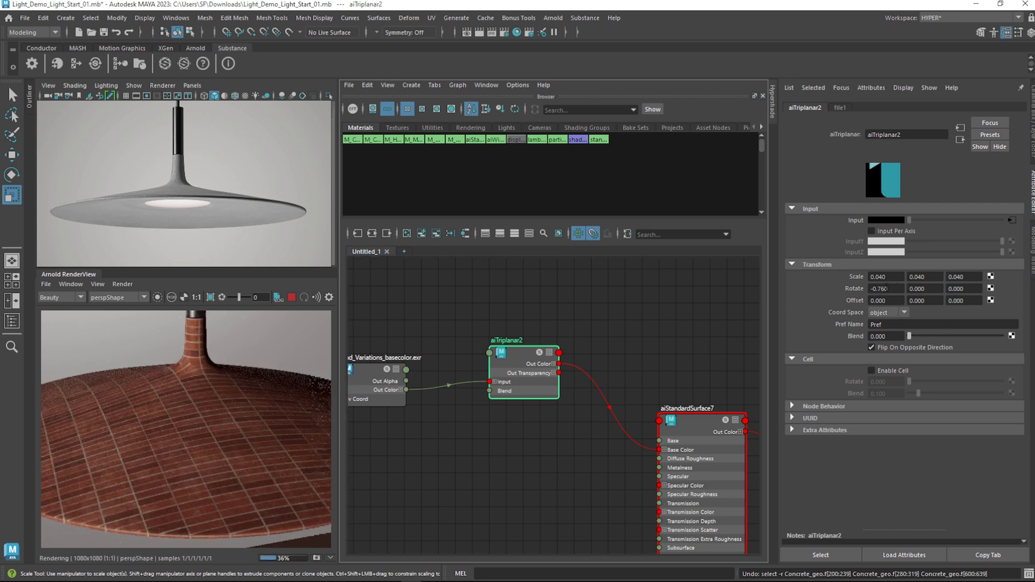
left_click_drag(878, 289, 1027, 289, "ctrl")
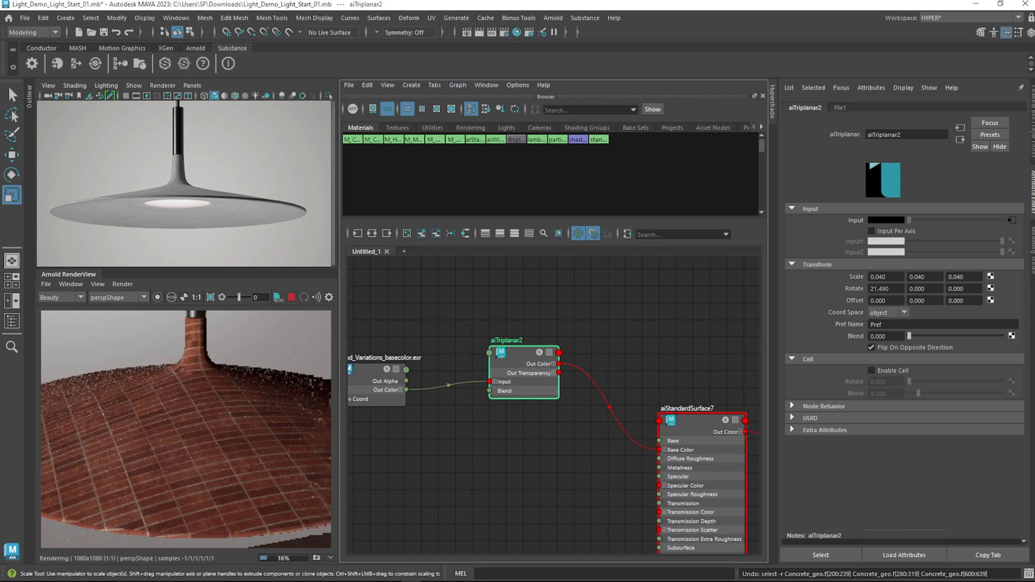
With a temporary render region over the shade, set aiTriplanar2's remaining Rotate values to 18.34 and 20.54 and its first Offset value to 22.23
left_click(210, 297)
left_click_drag(111, 397, 270, 503)
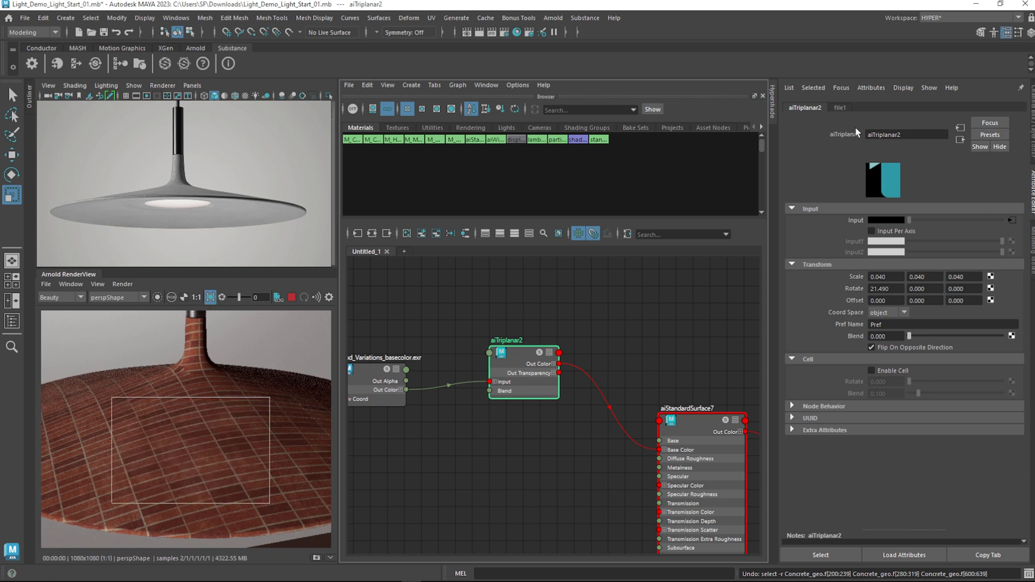
left_click_drag(926, 292, 1030, 289, "ctrl")
left_click_drag(879, 301, 987, 301, "ctrl")
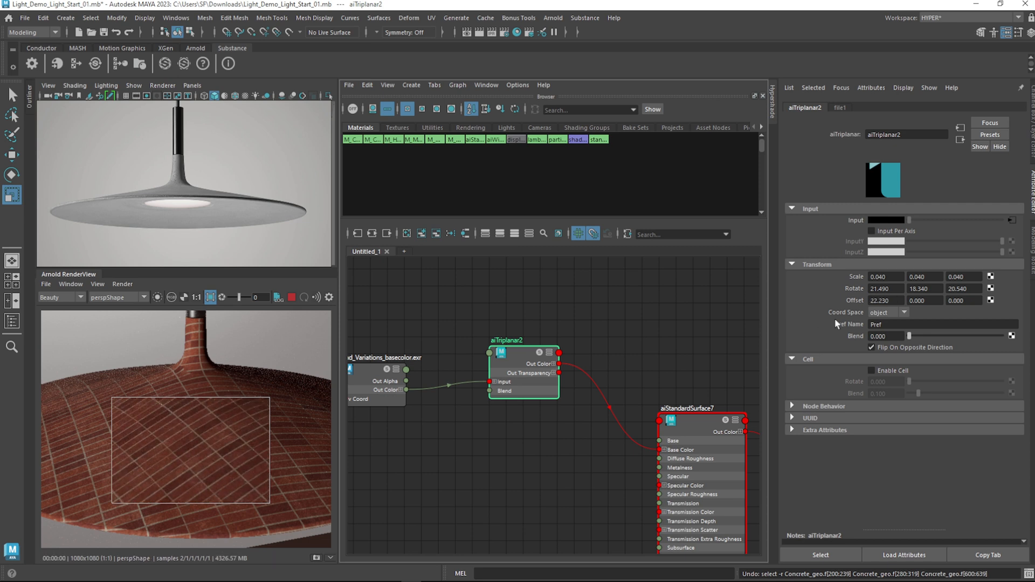
left_click(210, 297)
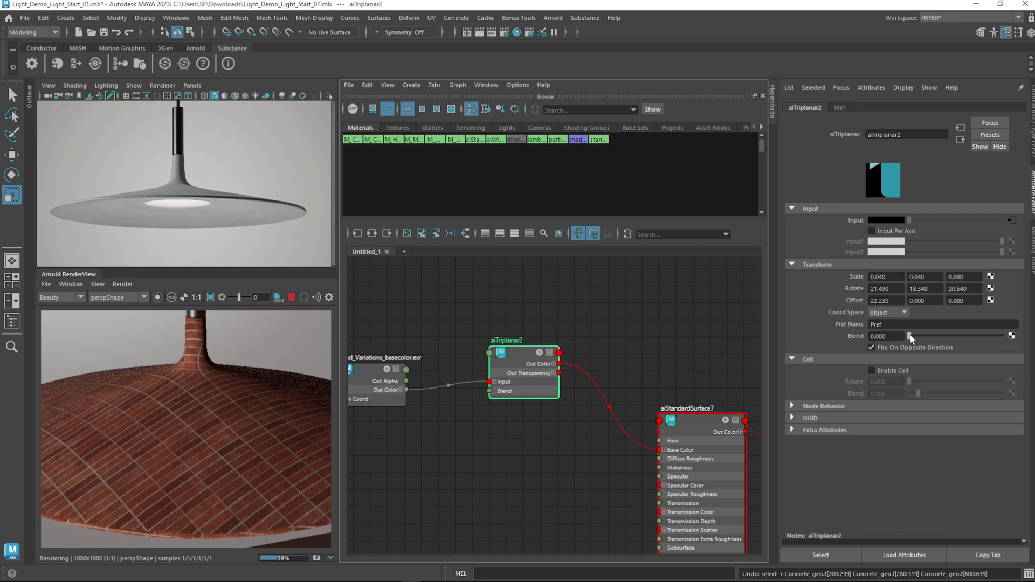
Try an aiTriplanar2 transform Blend of 0.512, checking the texture seams around the lamp's neck in the render
scroll(205, 339, "up", 5)
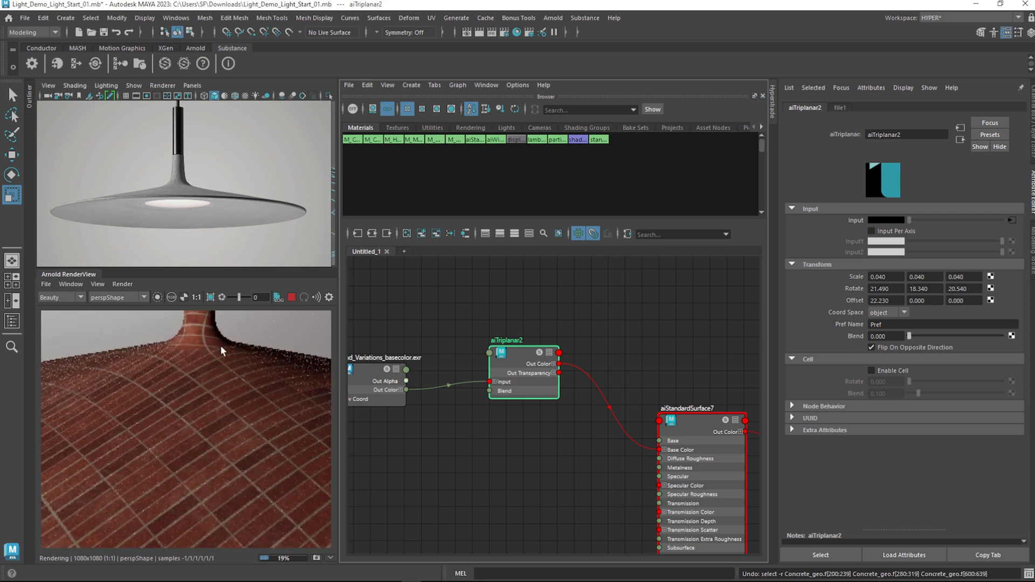
middle_click_drag(231, 360, 231, 435, "alt")
scroll(231, 435, "up", 4)
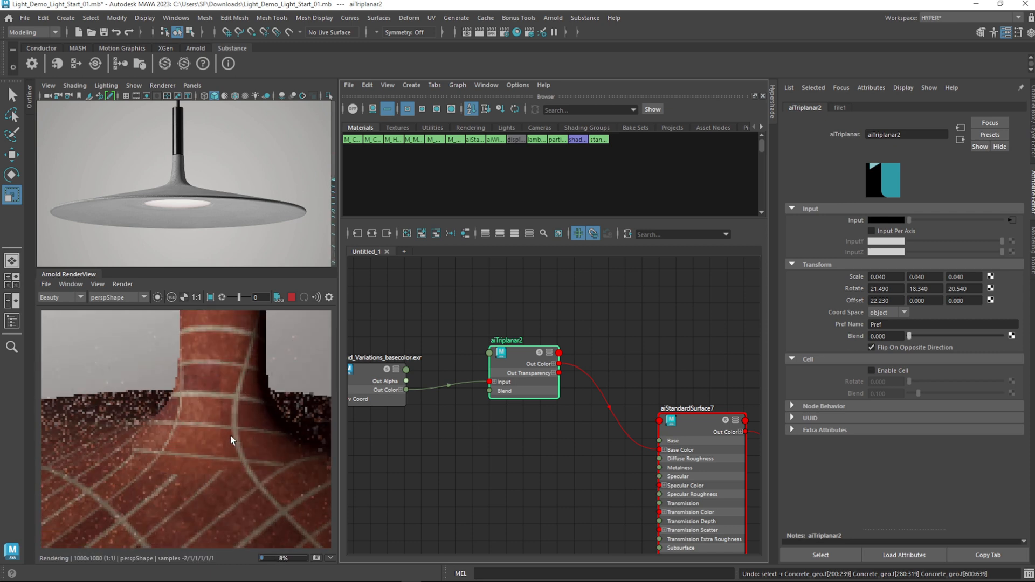
scroll(231, 429, "down", 3)
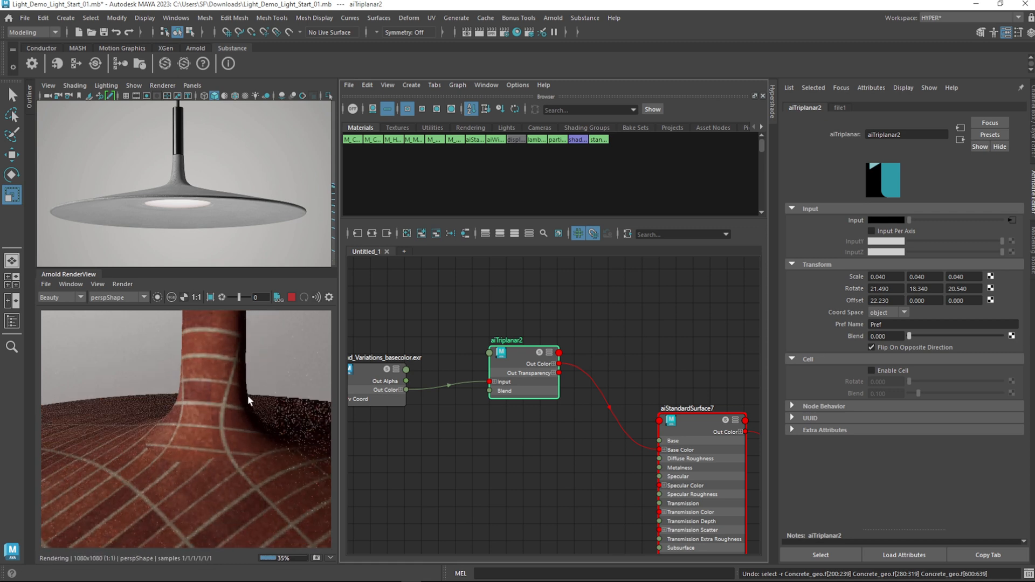
scroll(157, 450, "up", 2)
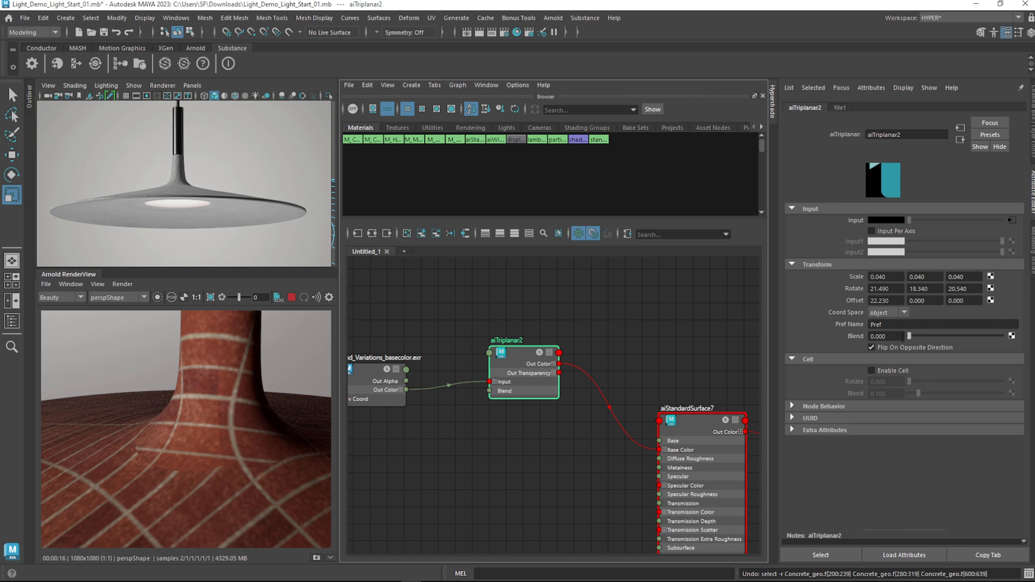
mouse_move(910, 336)
left_mouse_down()
mouse_move(954, 337)
mouse_move(910, 336)
left_mouse_up()
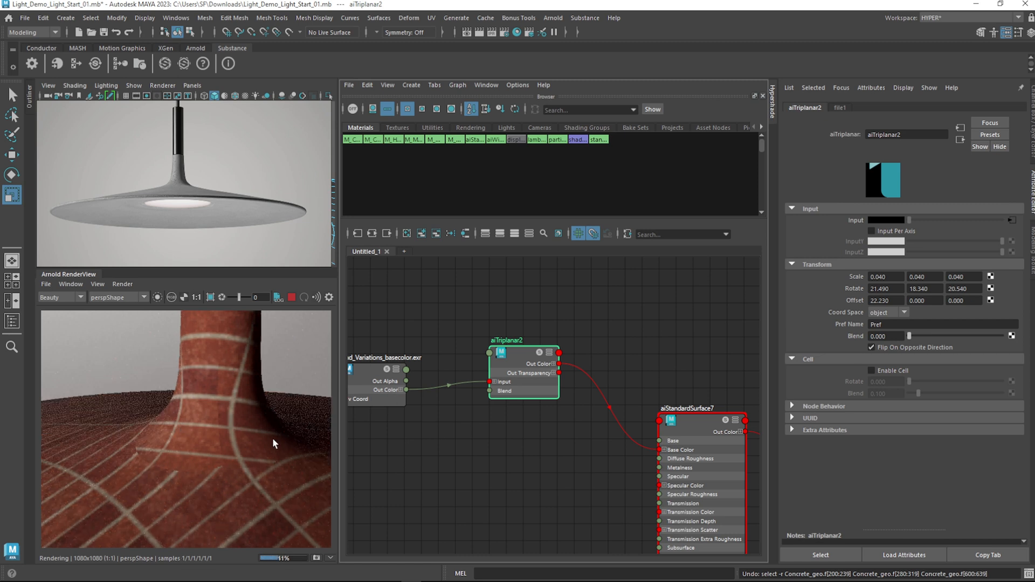
left_click_drag(912, 335, 957, 335)
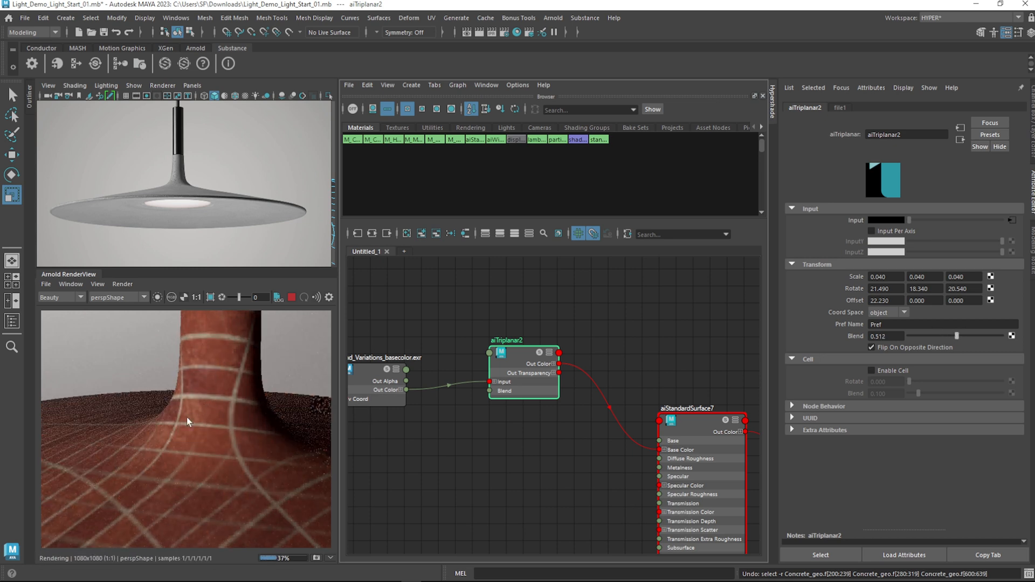
mouse_move(210, 420)
right_mouse_down("alt")
mouse_move(222, 431)
mouse_move(218, 413)
right_mouse_up("alt")
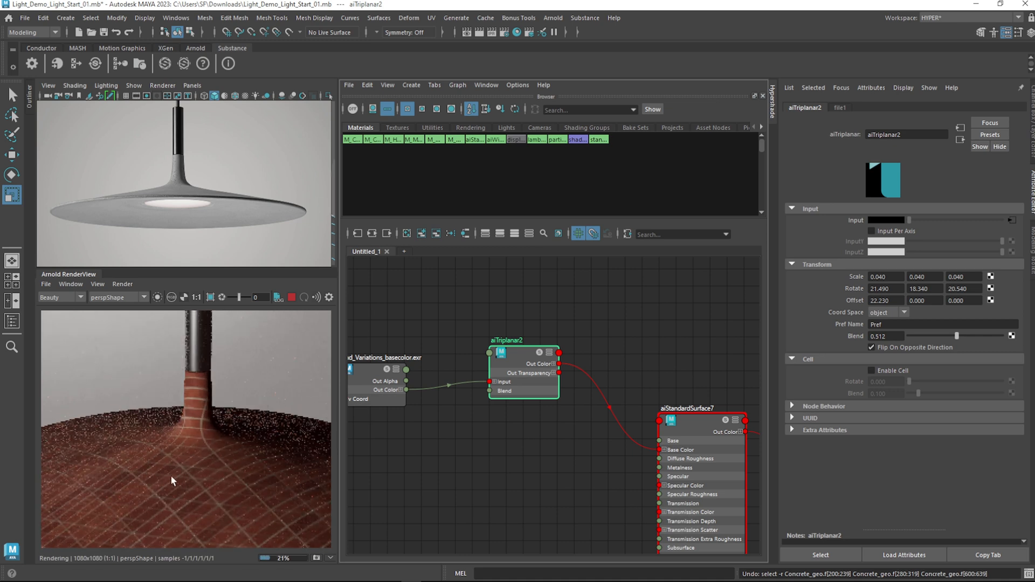
Try a lower transform Blend of 0.076 on aiTriplanar2 and check the whole shade in the render
left_click_drag(957, 335, 916, 347)
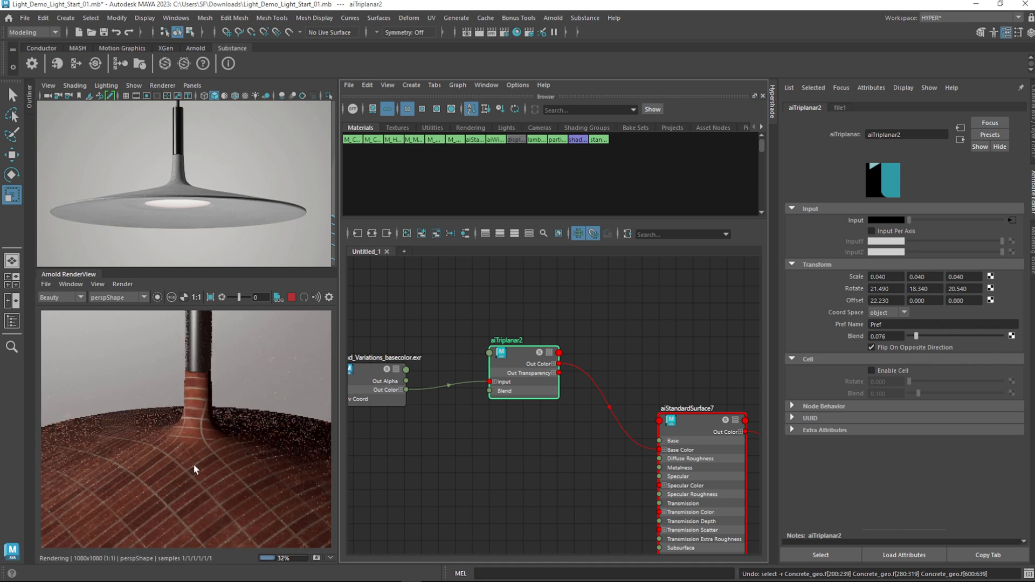
middle_click_drag(205, 467, 205, 413, "alt")
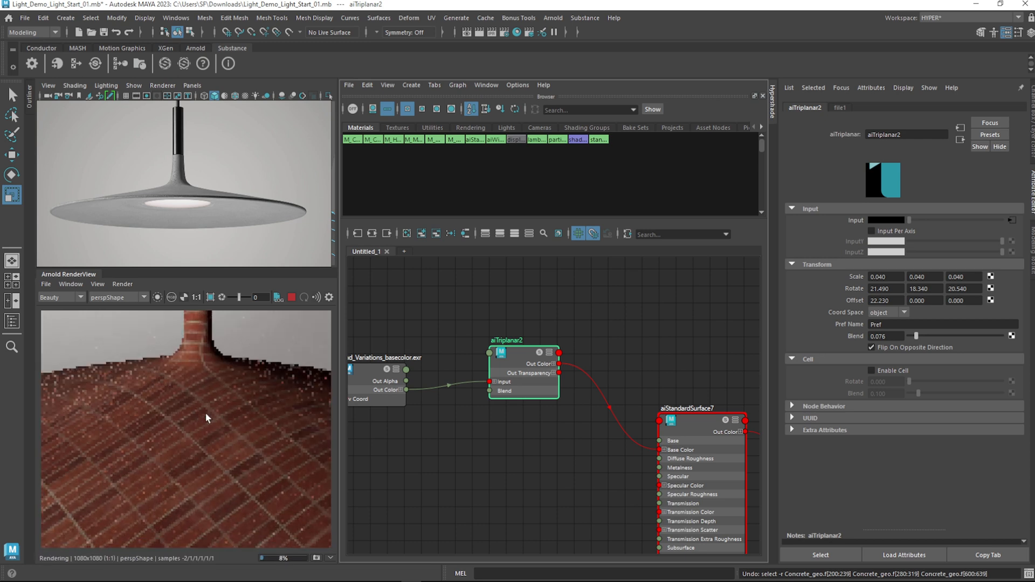
scroll(233, 449, "down", 3)
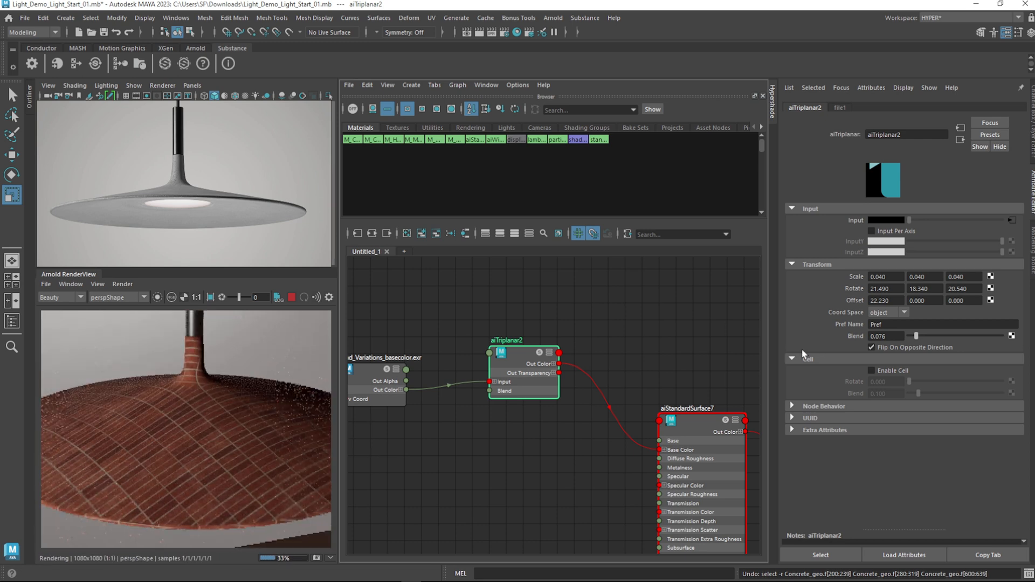
Enable Cell on aiTriplanar2 with Rotate 0.876 and Blend 0, return the transform Blend to 0, and inspect the shade from other angles
left_click(892, 373)
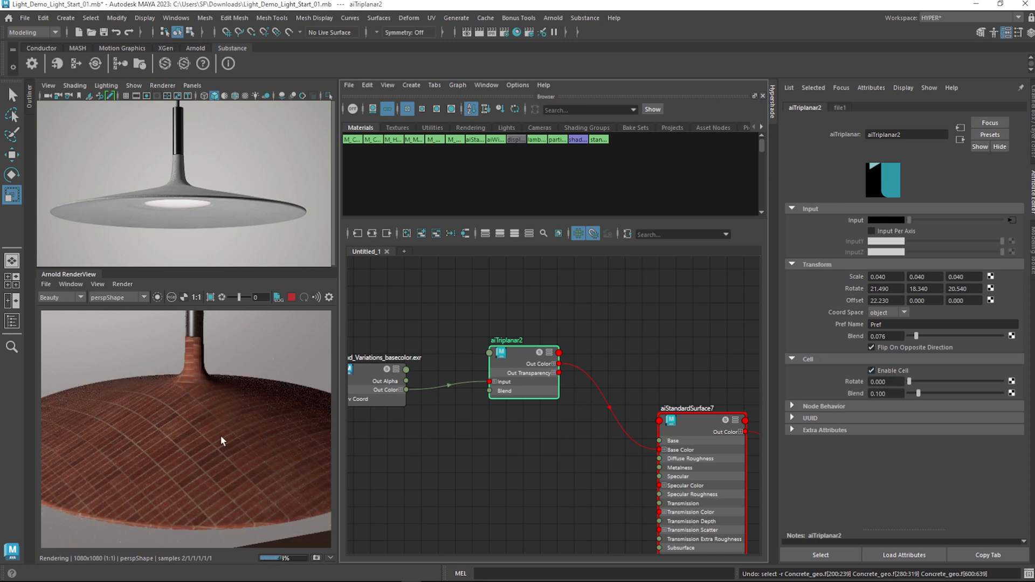
left_click_drag(915, 383, 984, 390)
left_click_drag(916, 335, 690, 351)
left_click_drag(917, 396, 805, 400)
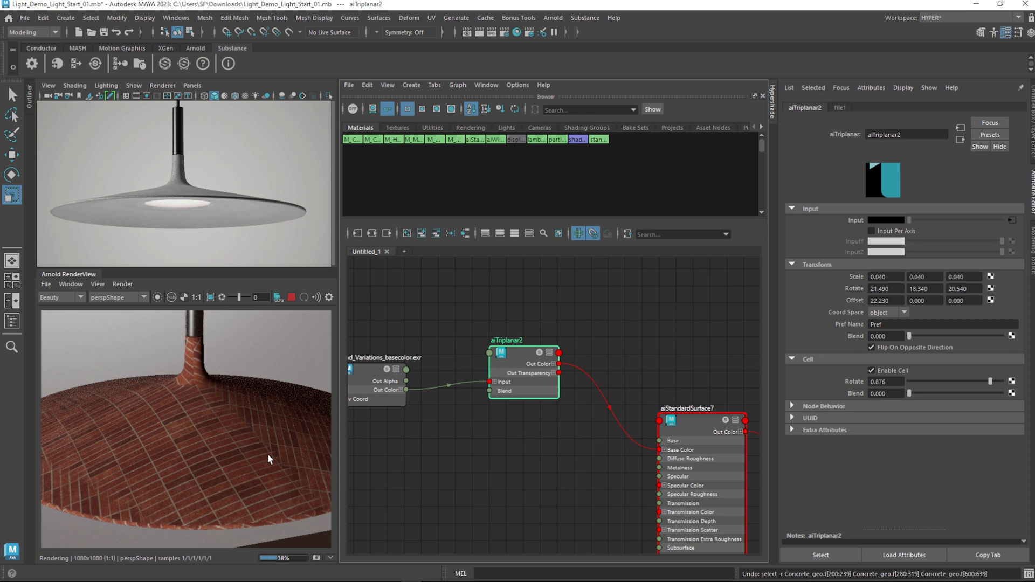
left_click_drag(265, 452, 274, 455, "alt")
middle_click_drag(273, 455, 272, 353, "alt")
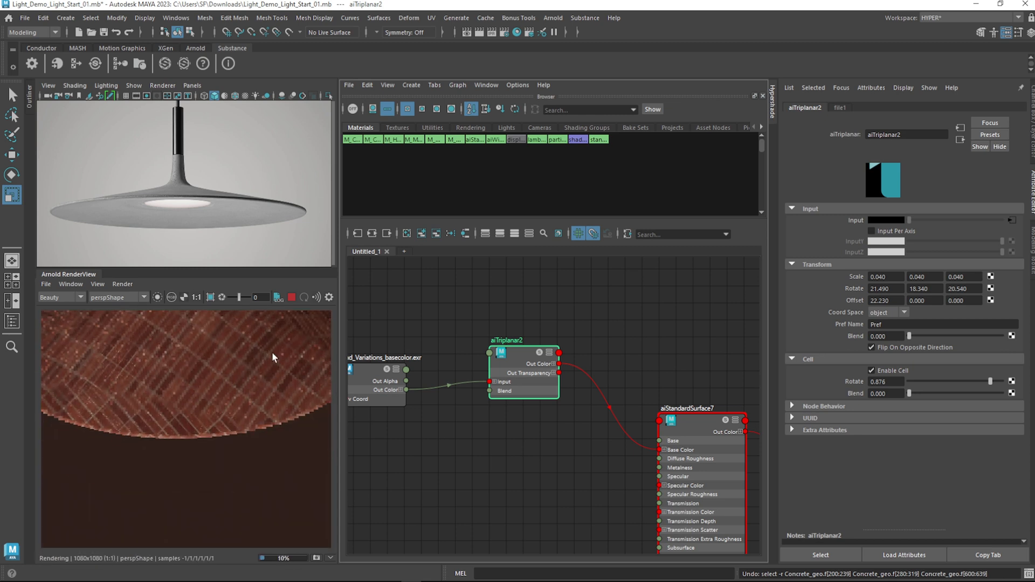
left_click_drag(249, 333, 269, 431, "alt")
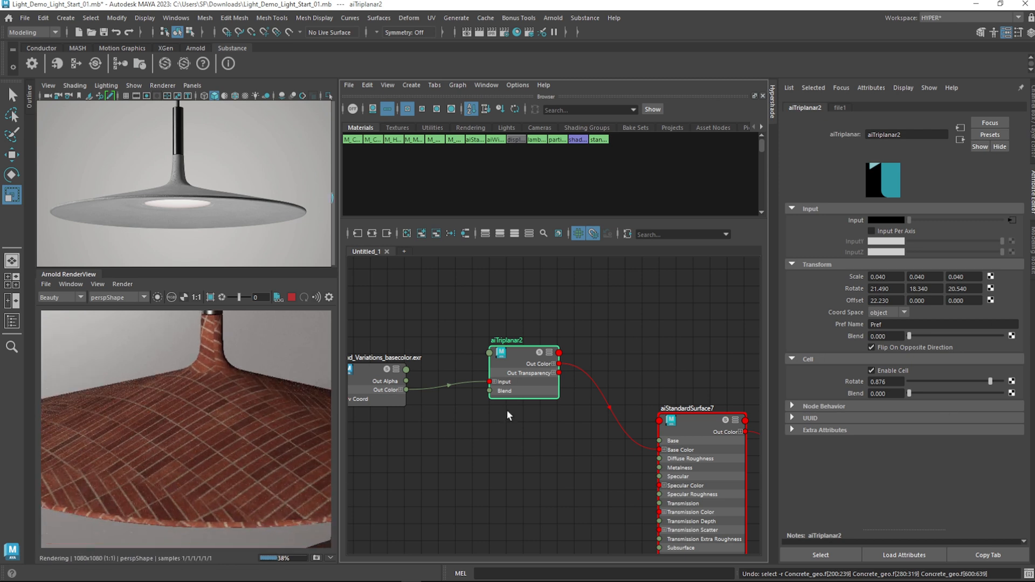
Isolate aiTriplanar2 in the Arnold render and set its Cell Rotate to -6.084 and Cell Blend to 0.08
left_click_drag(536, 395, 519, 395)
left_click(157, 296)
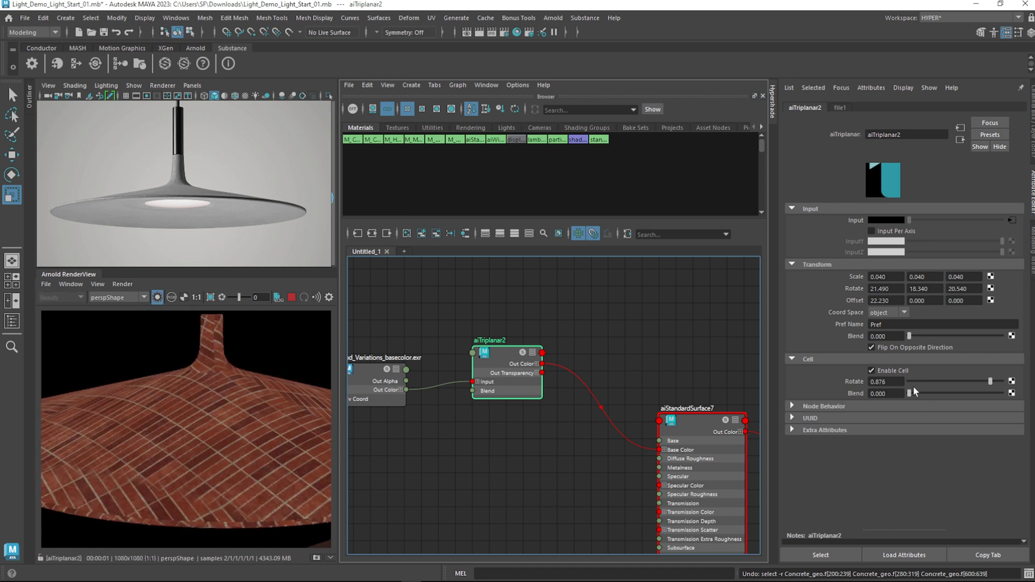
left_click_drag(894, 383, 737, 380, "ctrl")
scroll(162, 475, "down", 1)
left_click_drag(163, 486, 231, 411, "alt")
left_click_drag(890, 382, 863, 409, "ctrl")
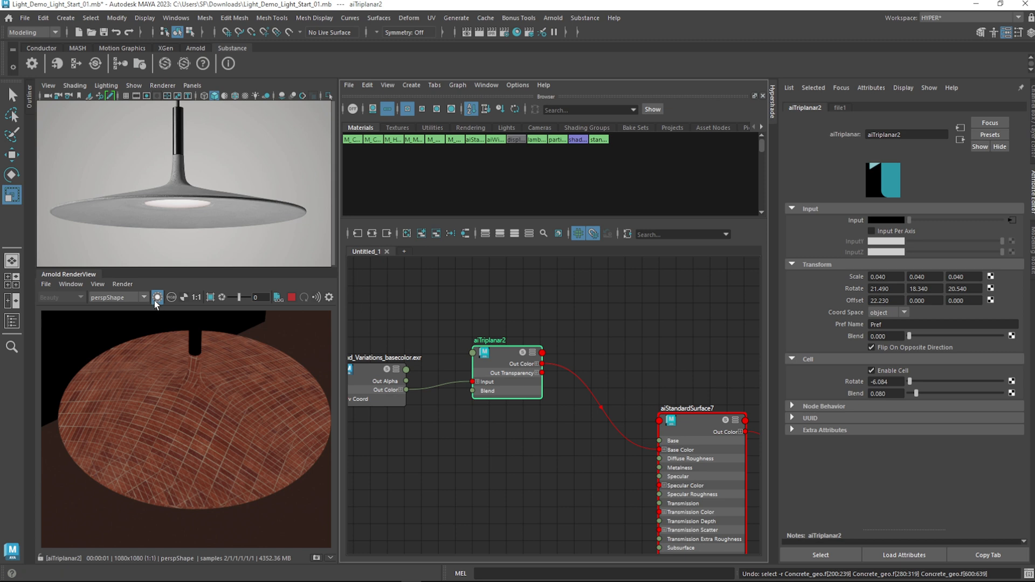
Line up the aiTriplanar2 and aiStandardSurface7 nodes in a row with the base color file node
scroll(619, 480, "down", 3)
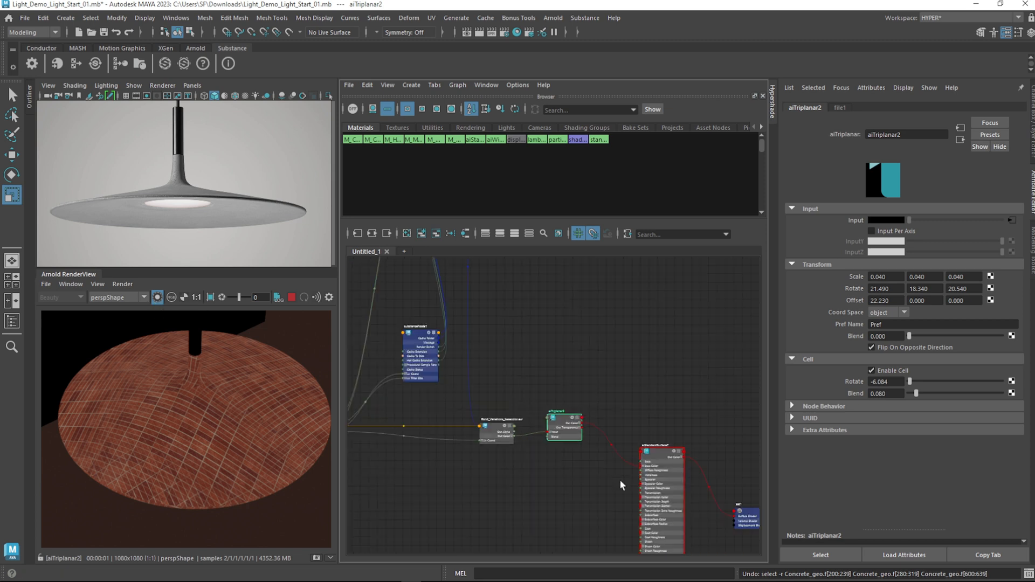
scroll(599, 481, "up", 3)
left_click_drag(510, 376, 533, 396)
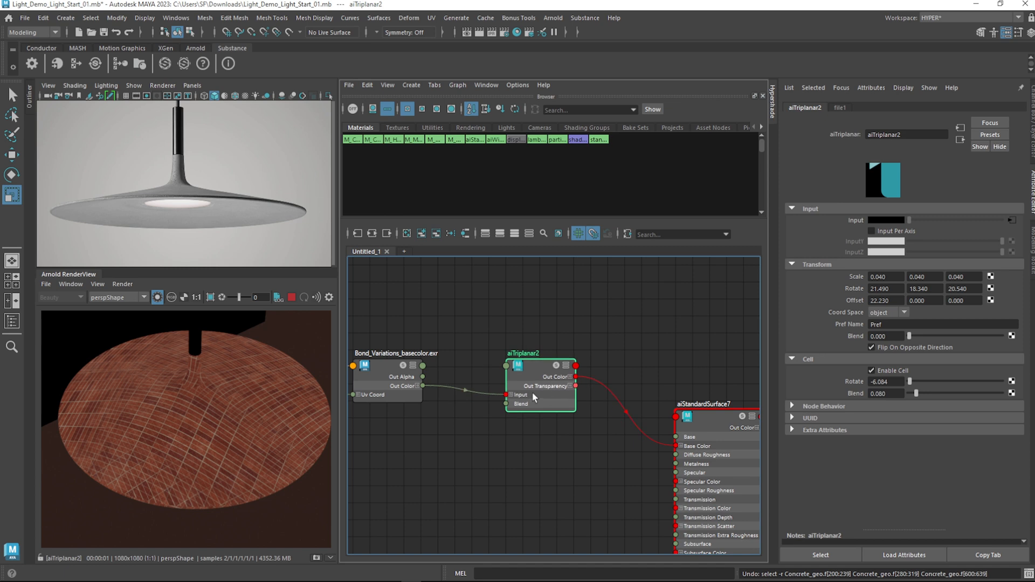
left_click_drag(706, 425, 692, 375)
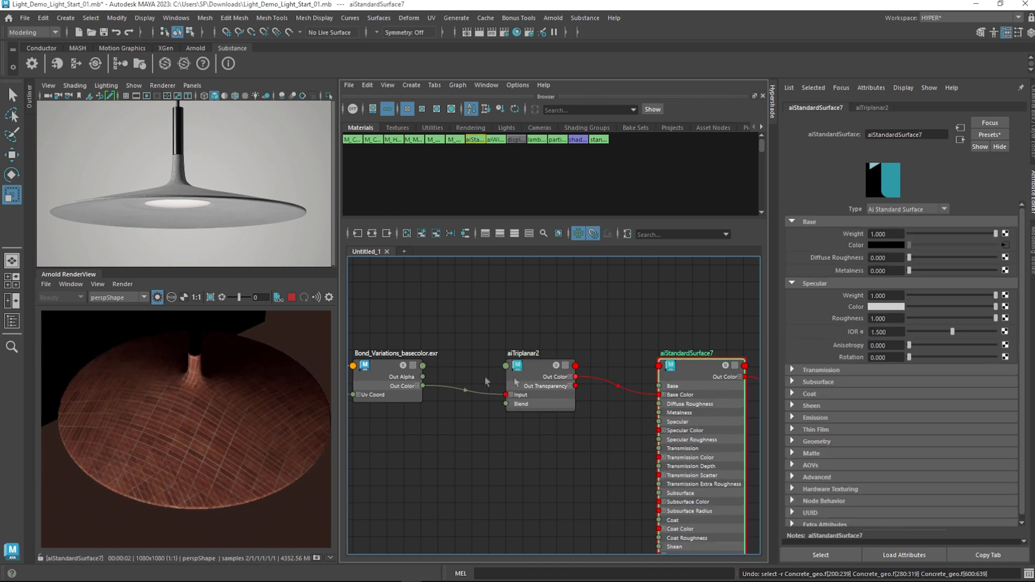
Select substanceNode1 in the node graph to display its attributes
scroll(555, 449, "down", 2)
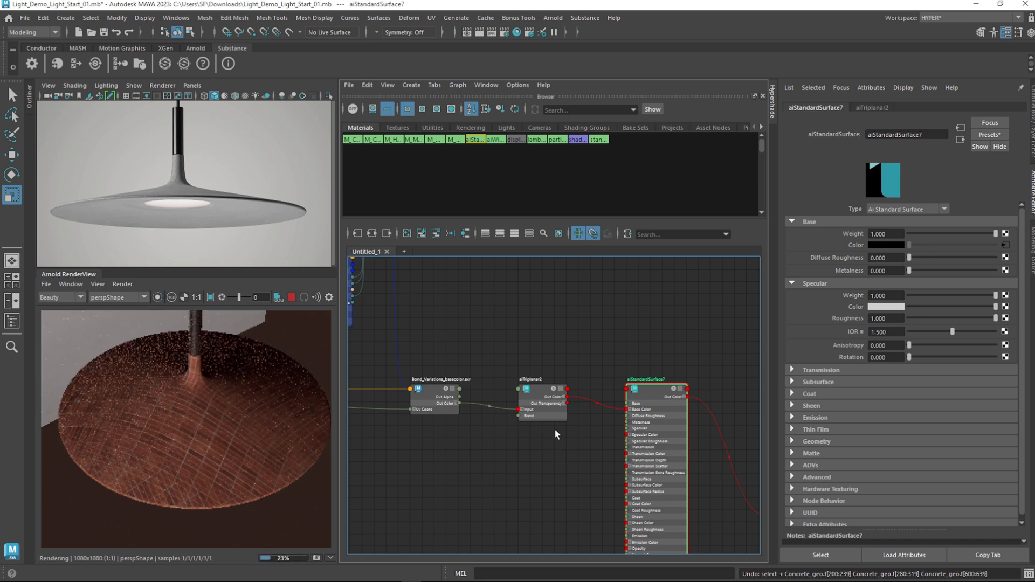
scroll(553, 441, "down", 3)
scroll(602, 451, "up", 3)
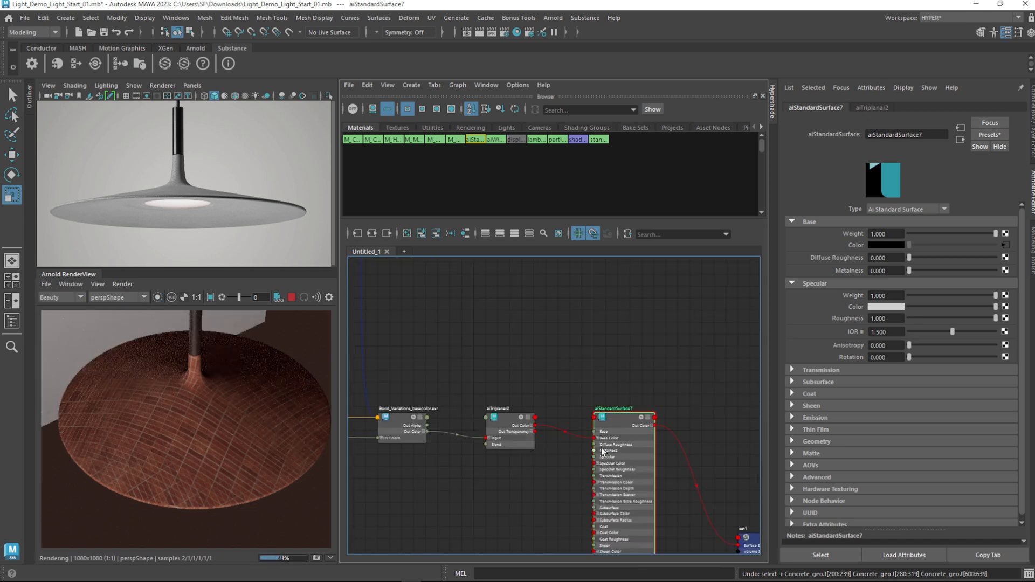
middle_click_drag(520, 492, 656, 460)
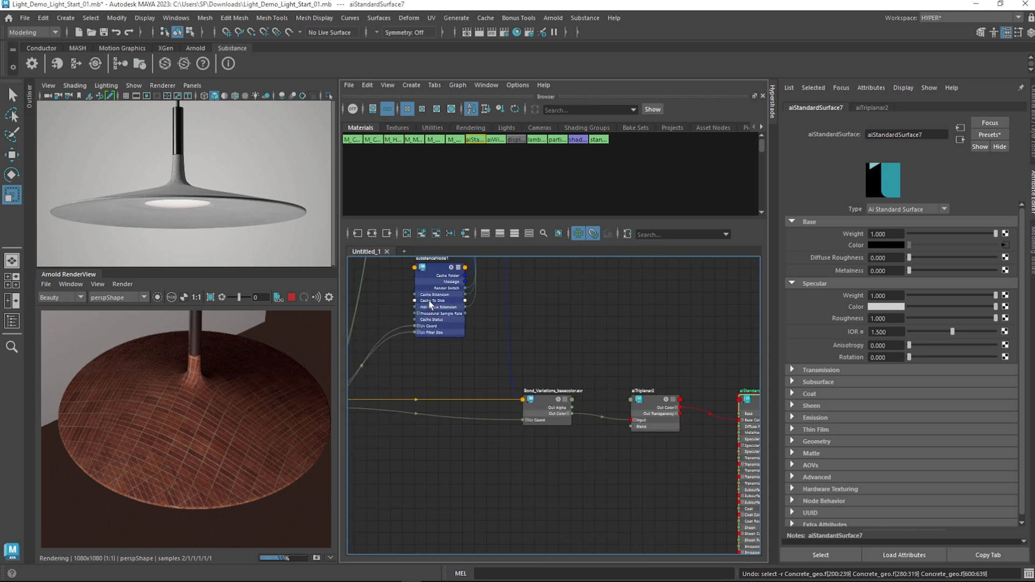
left_click(445, 326)
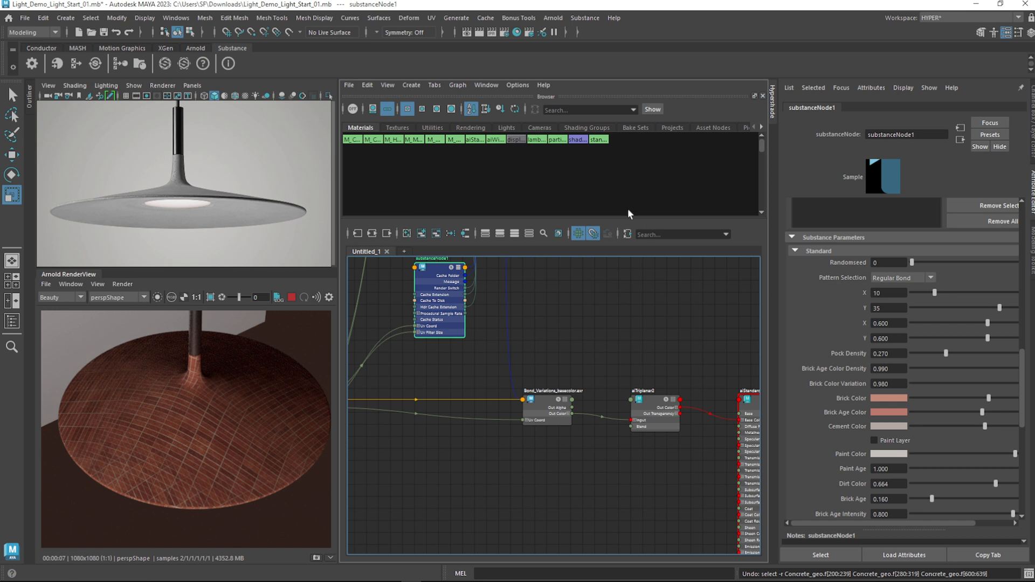
Open the Substance Share website in the browser, filter materials to Concrete and open the Concrete 085 asset page
left_click(578, 19)
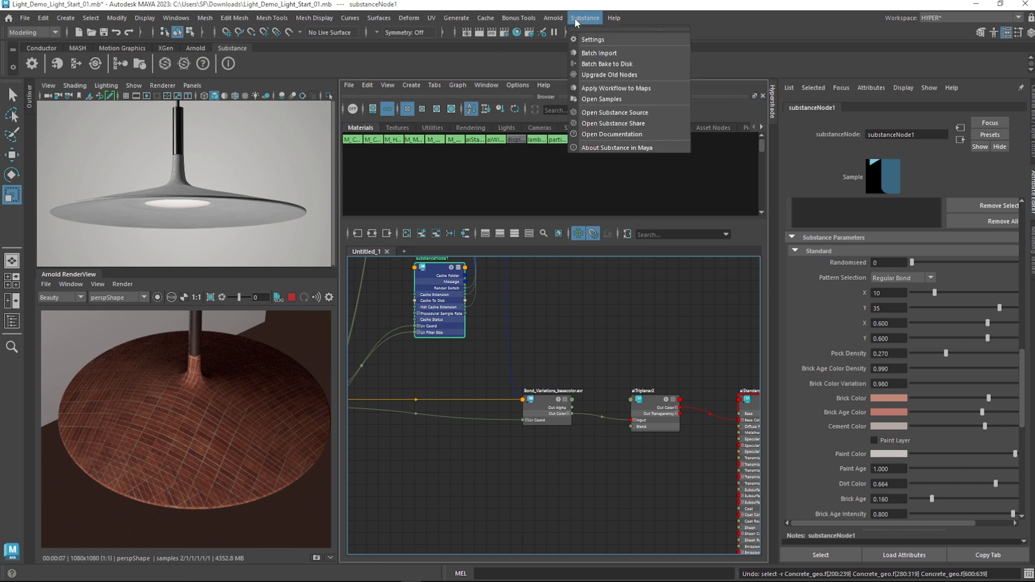
left_click(633, 124)
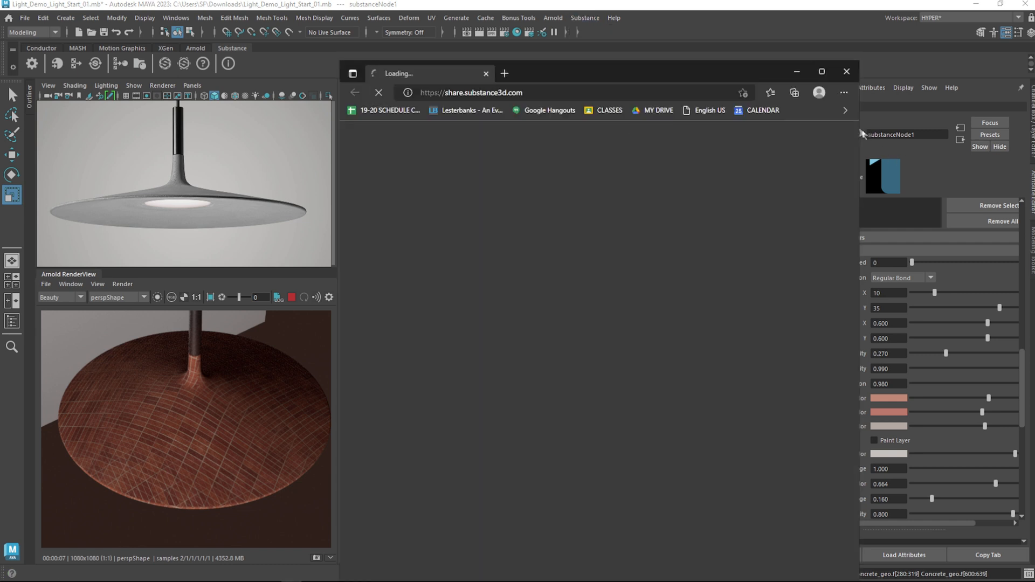
left_click(819, 73)
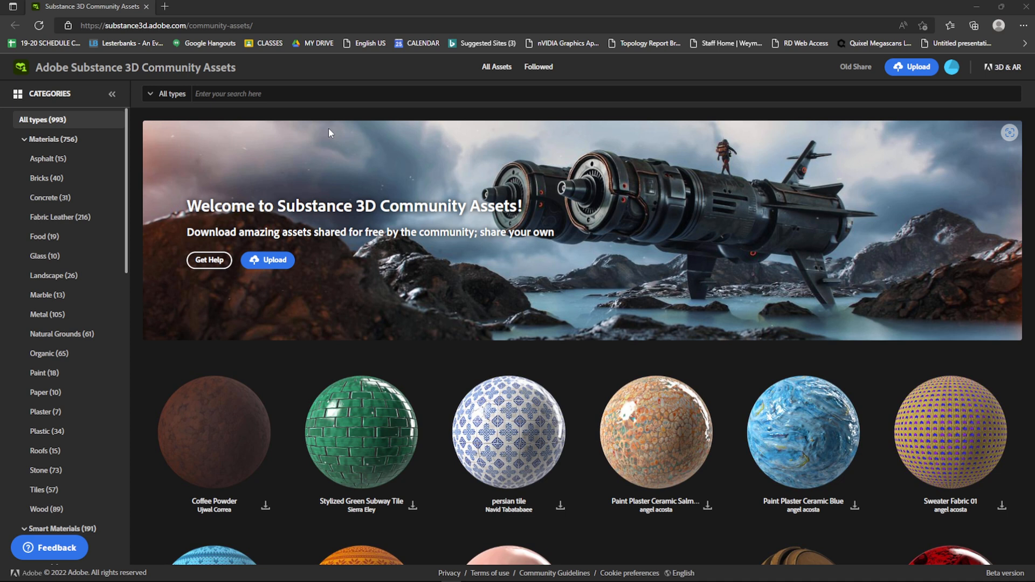
scroll(452, 370, "down", 6)
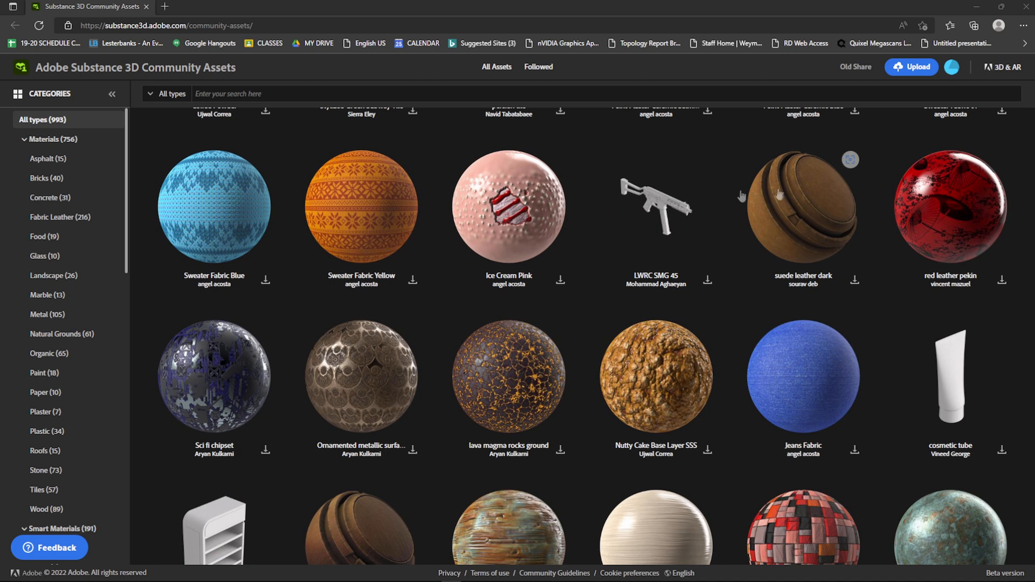
left_click(55, 198)
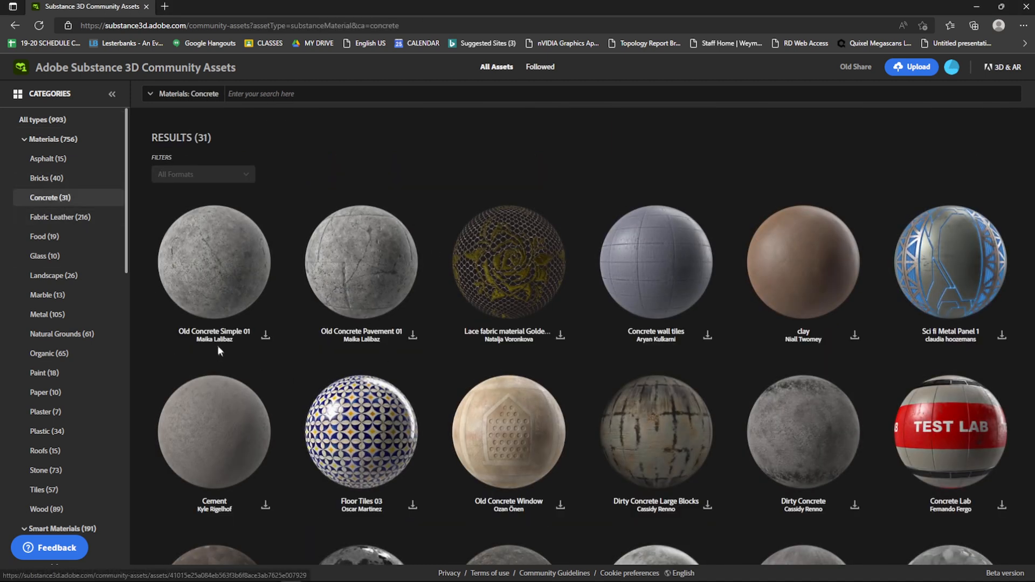
scroll(695, 383, "down", 8)
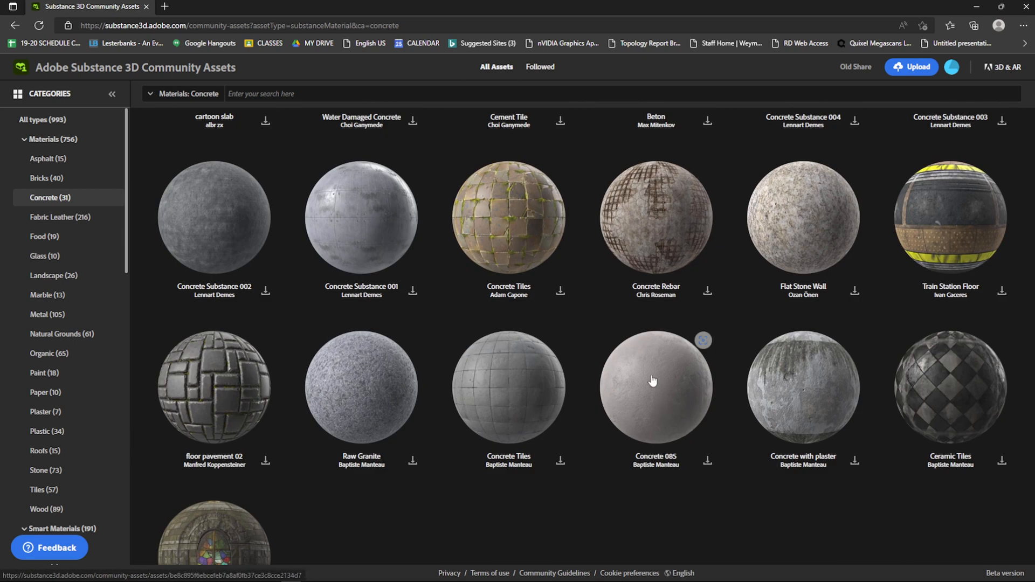
left_click(661, 443)
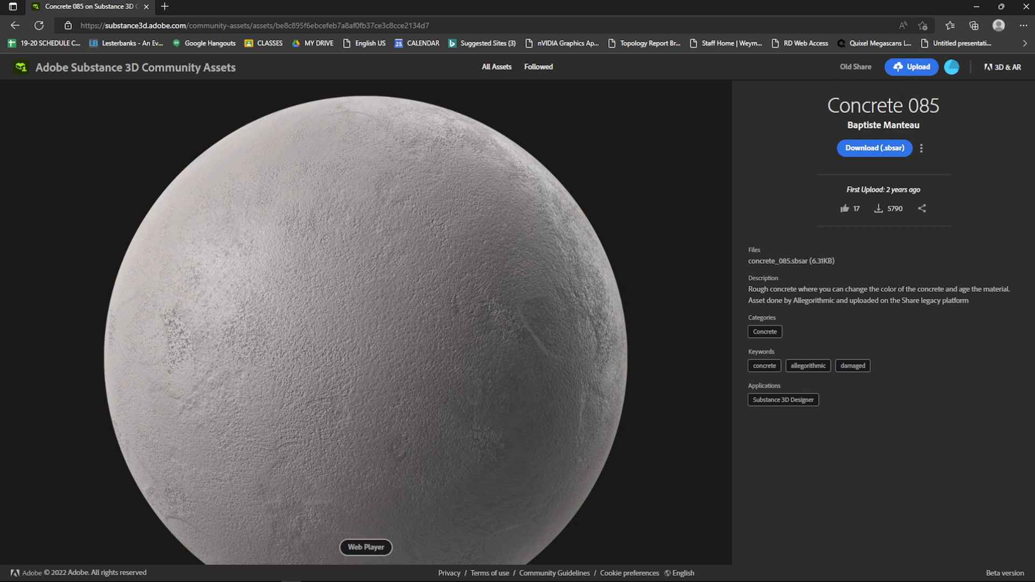
Return to Maya and load concrete_085.sbsar from the Downloads folder into substanceNode1
left_click(976, 6)
middle_click_drag(536, 337, 538, 364, "alt")
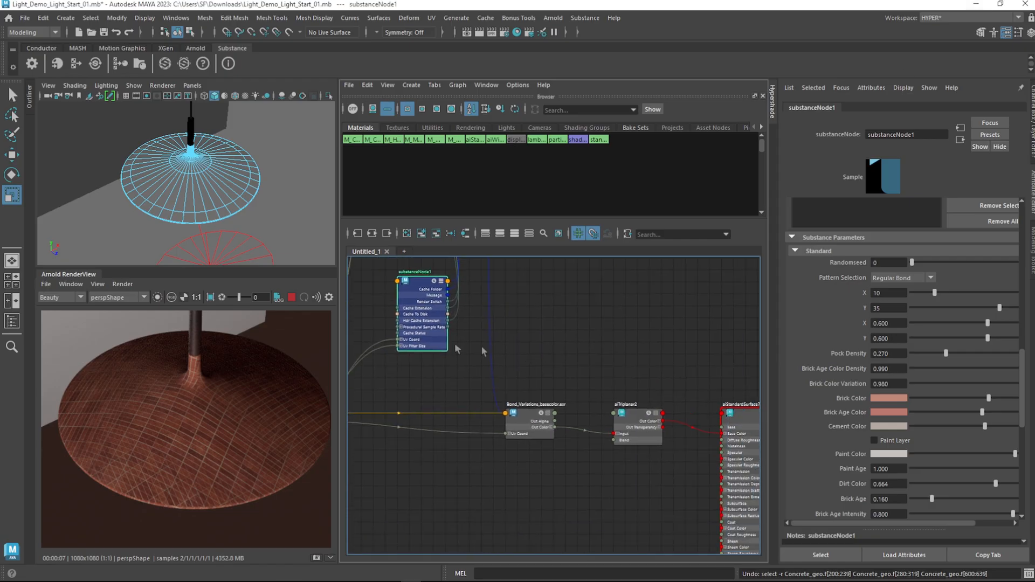
middle_click_drag(438, 330, 570, 331, "alt")
left_click_drag(570, 330, 570, 342)
scroll(1005, 278, "up", 7)
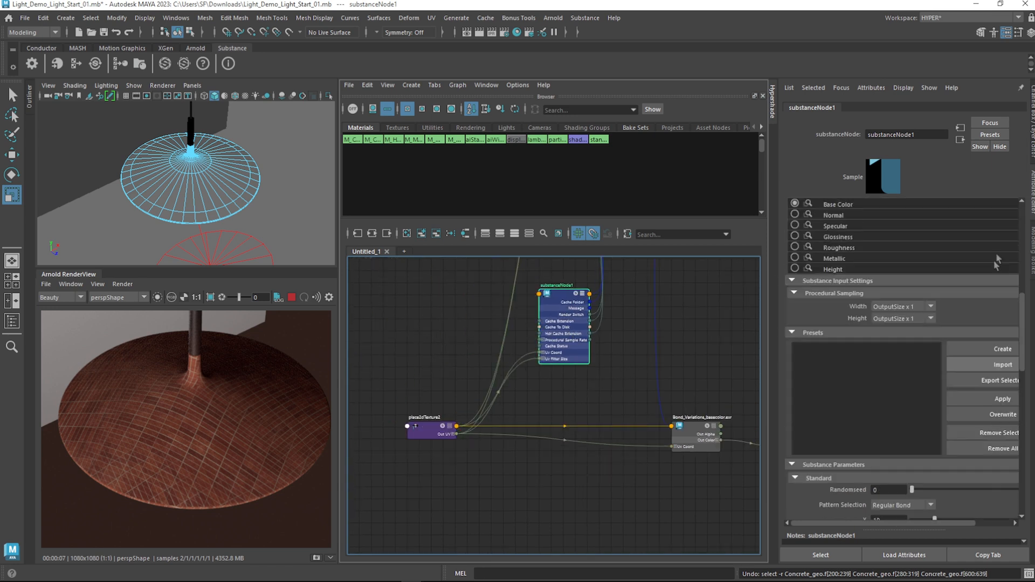
scroll(1005, 278, "up", 6)
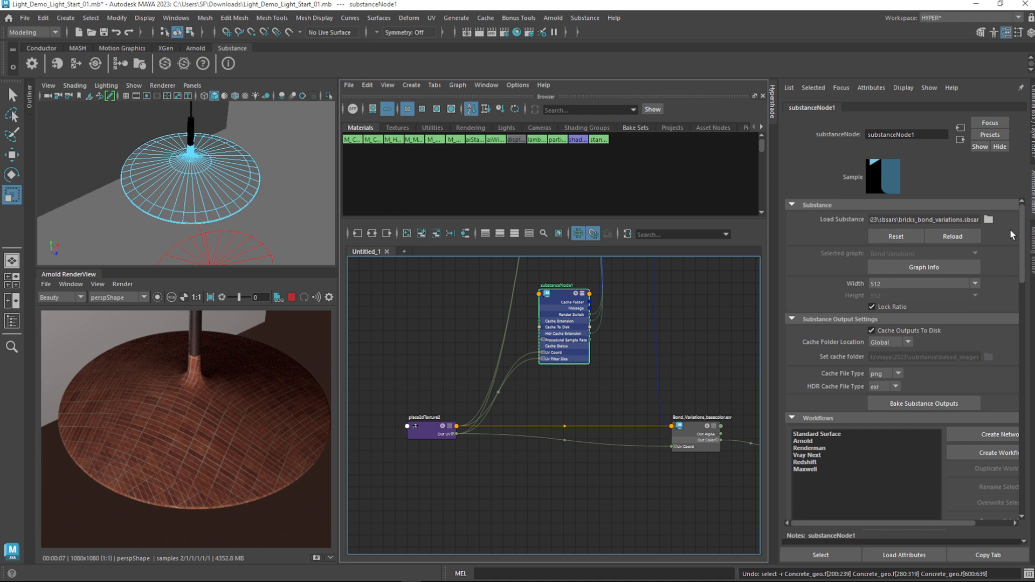
left_click(989, 220)
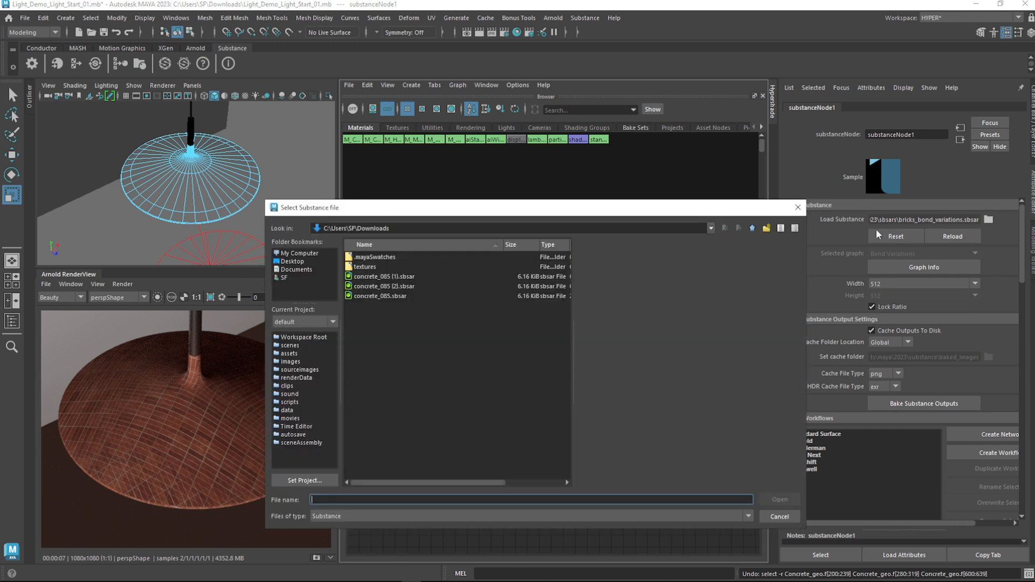
left_click(399, 298)
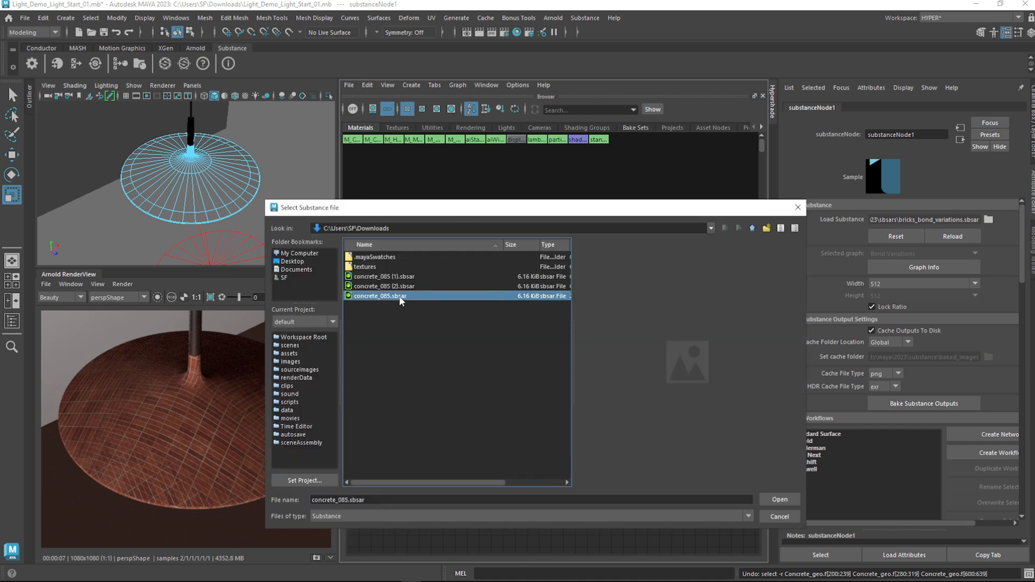
left_click(777, 499)
Bypass aiTriplanar2 by connecting the base color file's Out Color directly to aiStandardSurface7's Base Color, and refresh the Arnold render
middle_click_drag(699, 385, 635, 363, "alt")
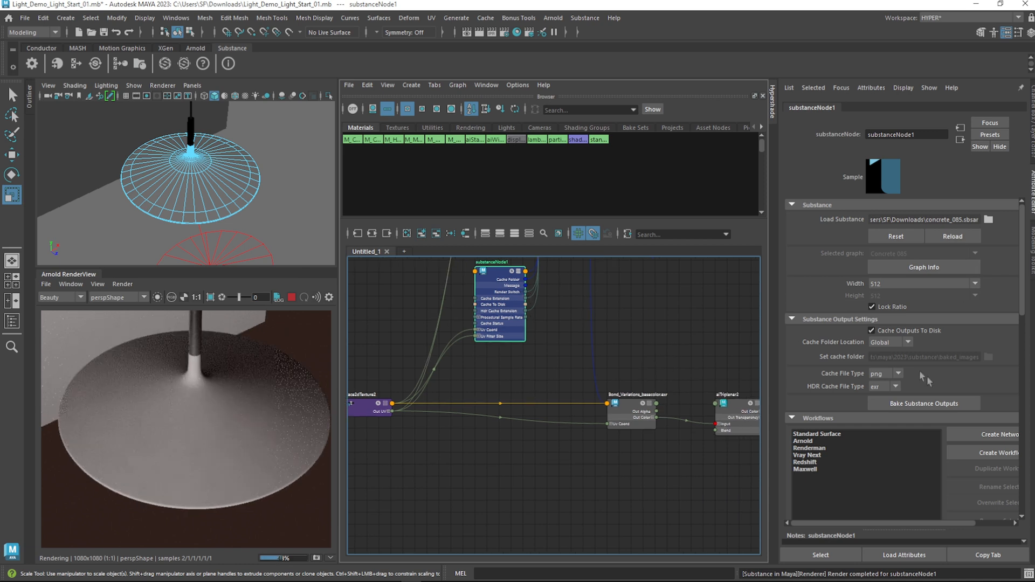
scroll(980, 411, "down", 3)
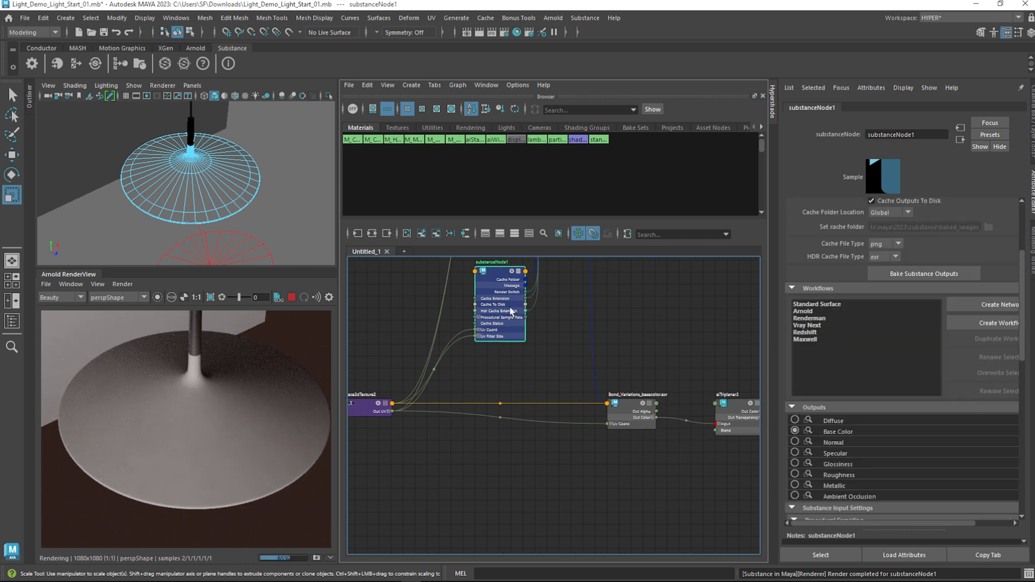
scroll(250, 468, "up", 8)
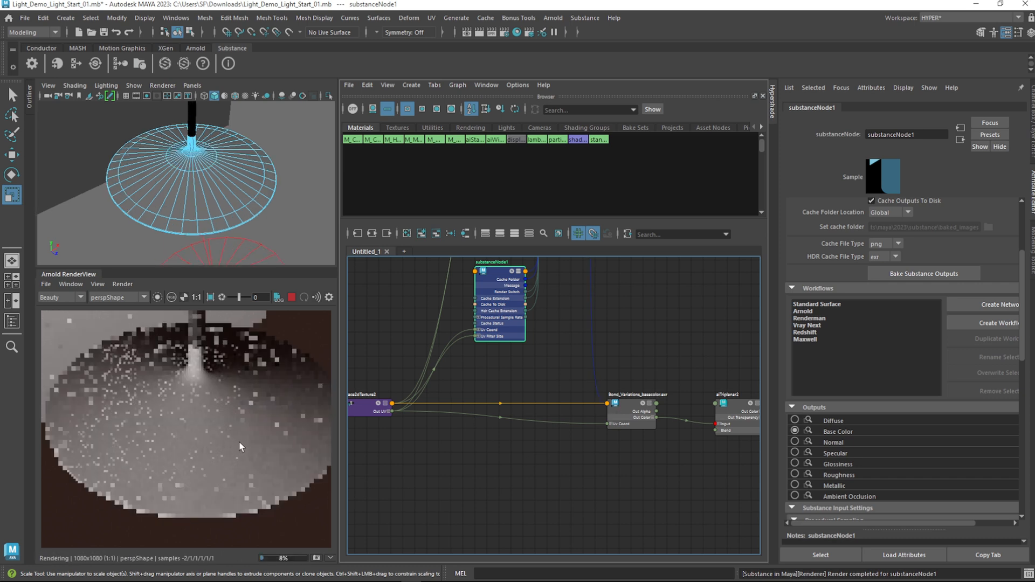
scroll(249, 407, "up", 3)
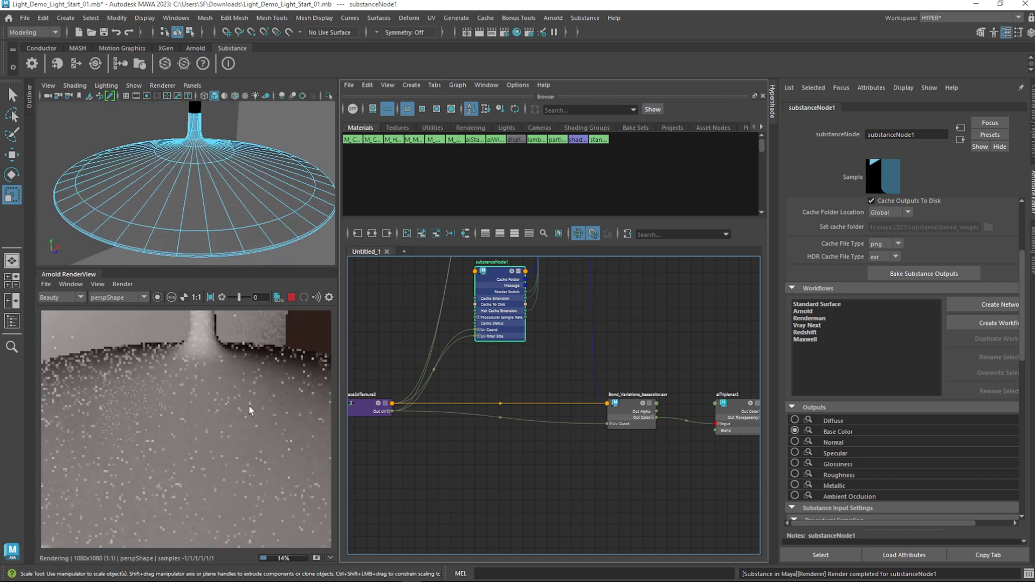
scroll(212, 375, "up", 2)
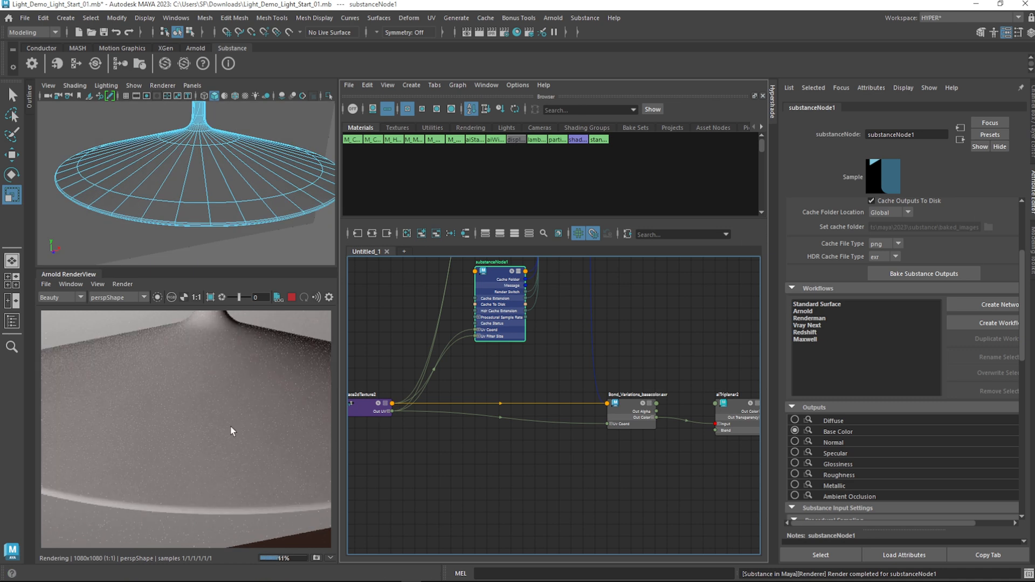
middle_click_drag(680, 436, 506, 433, "alt")
left_click_drag(581, 413, 587, 363)
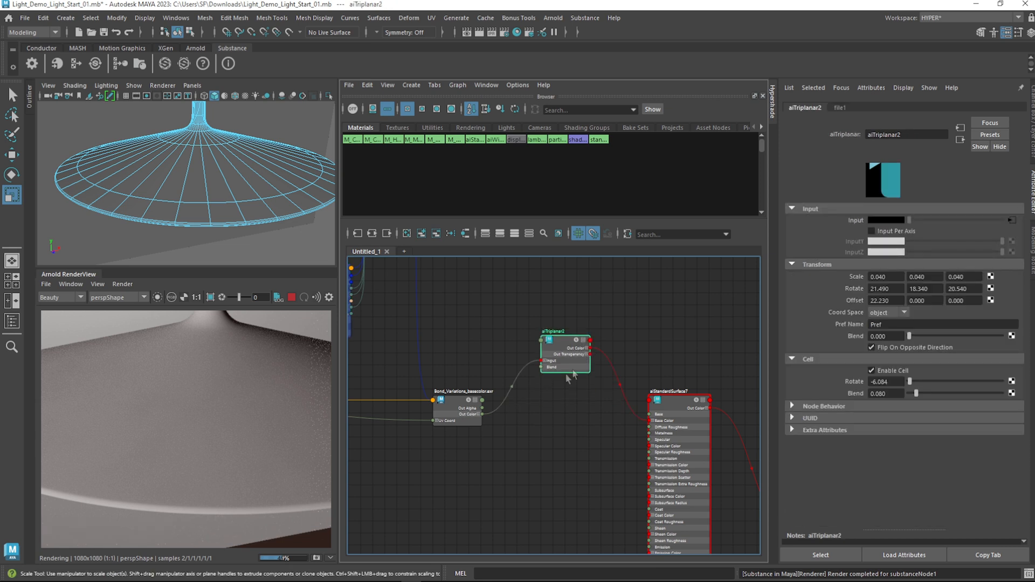
left_click_drag(482, 414, 649, 420)
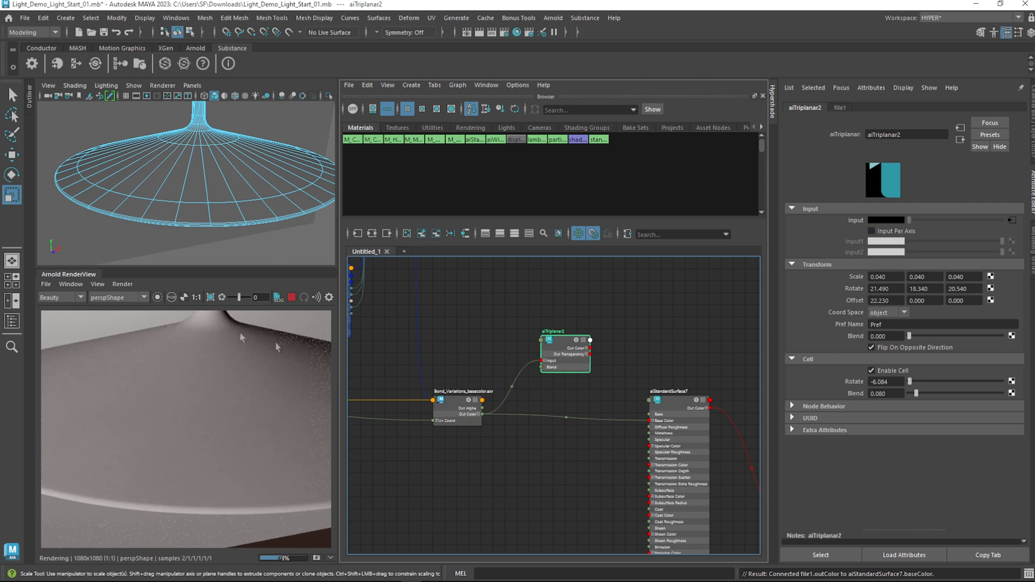
left_click(123, 284)
left_click(177, 358)
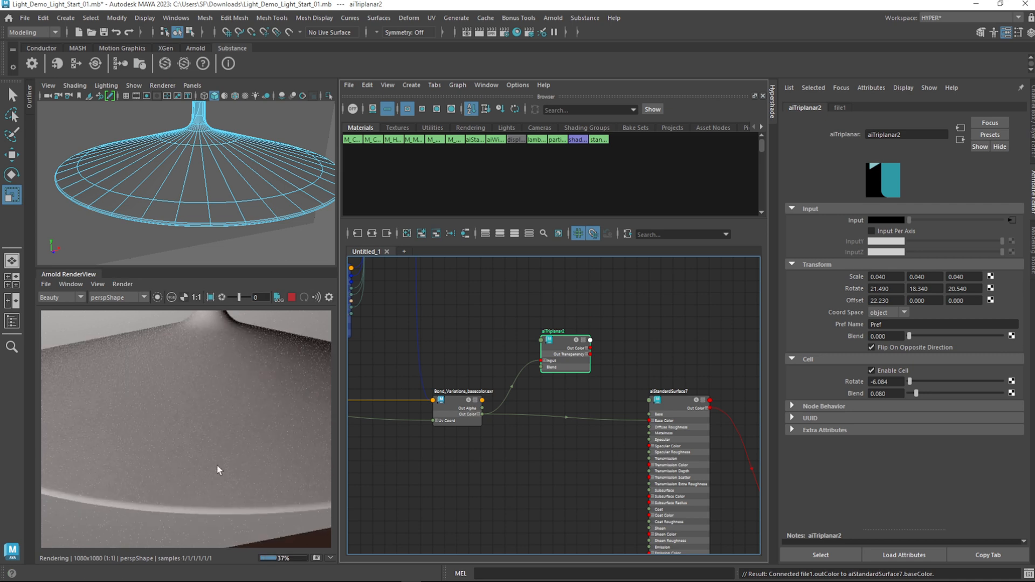
scroll(222, 470, "down", 2)
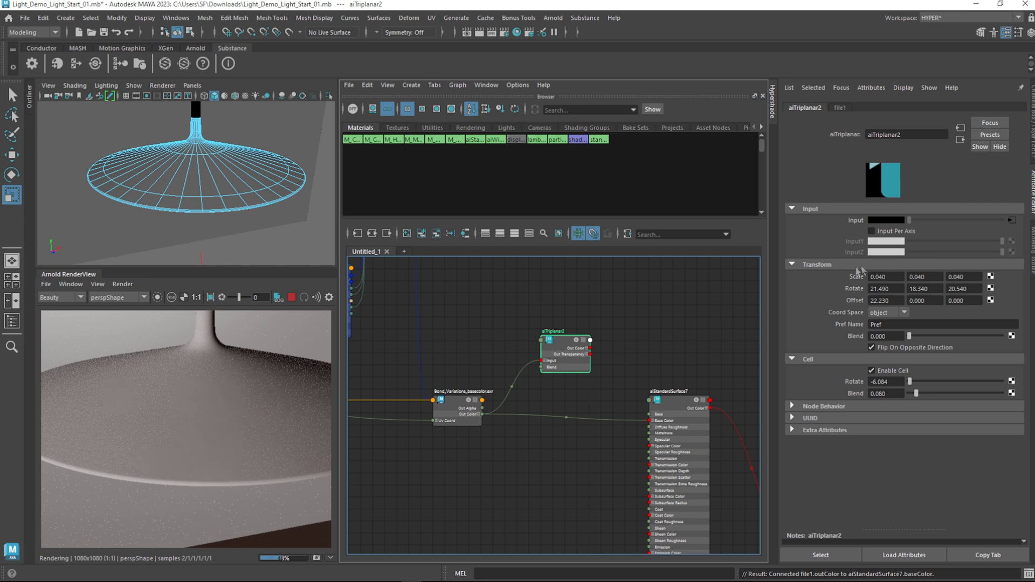
Set substanceNode1's Luminosity to 0.478 and Contrast to 0.362, and check the concrete shade up close in the render
middle_click_drag(451, 358, 575, 365, "alt")
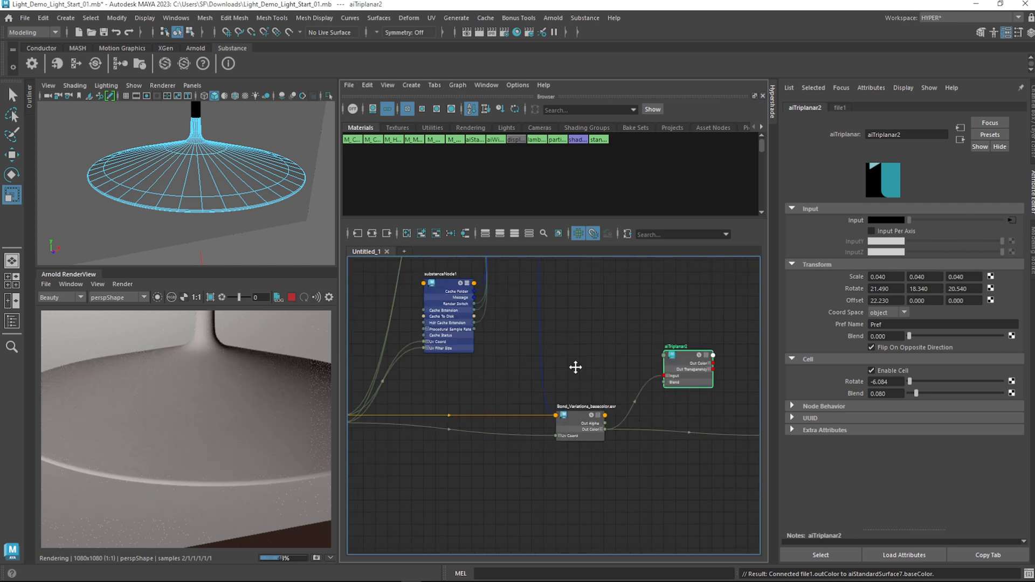
left_click(427, 312)
scroll(919, 398, "down", 6)
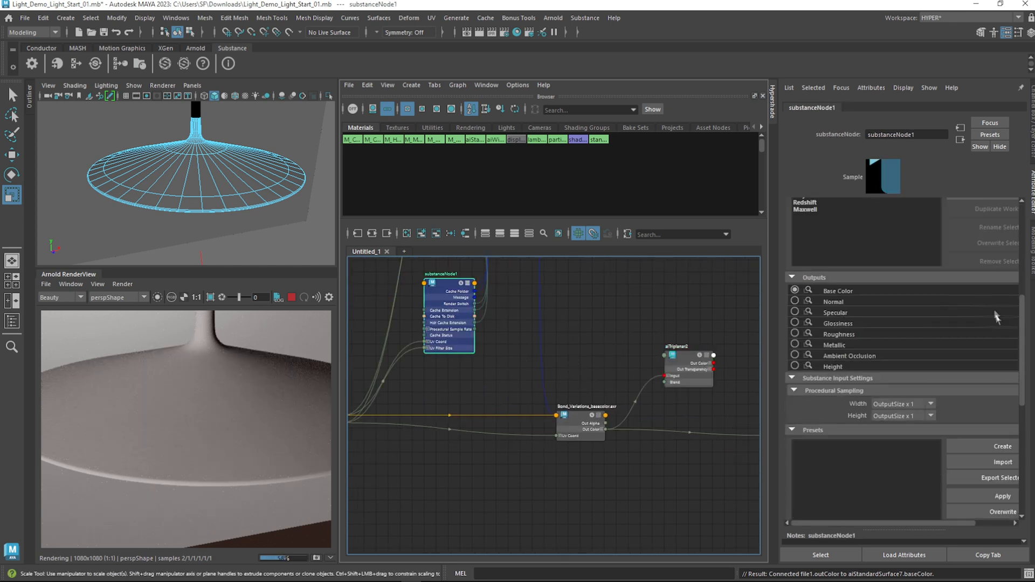
scroll(857, 414, "down", 3)
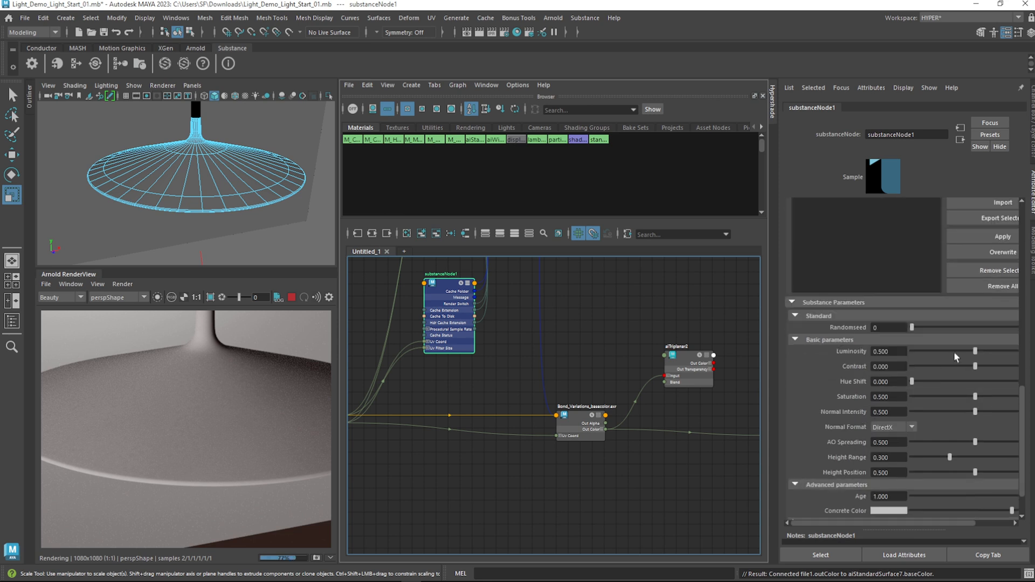
left_click_drag(957, 352, 949, 352)
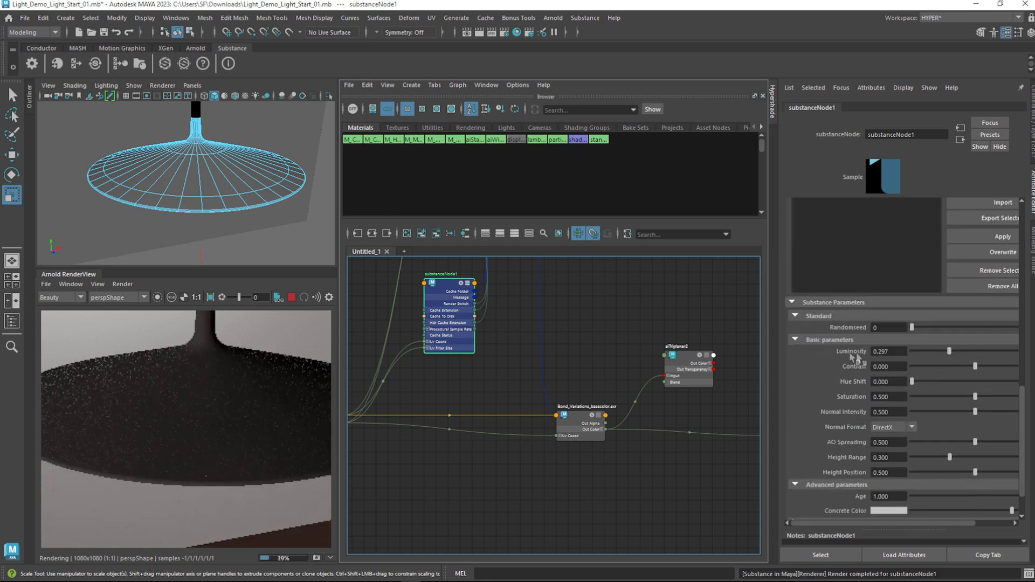
left_click(987, 352)
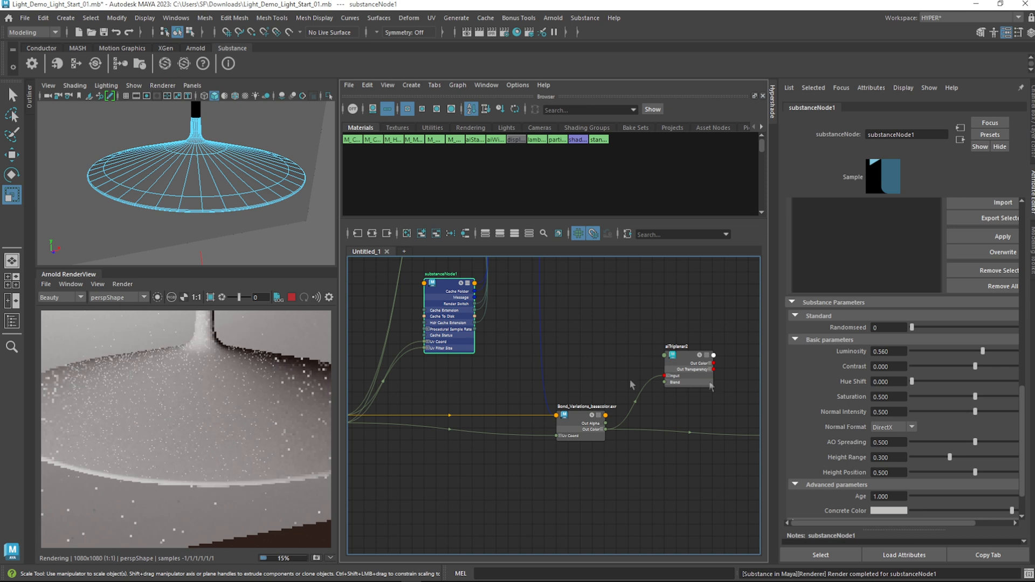
left_click(979, 367)
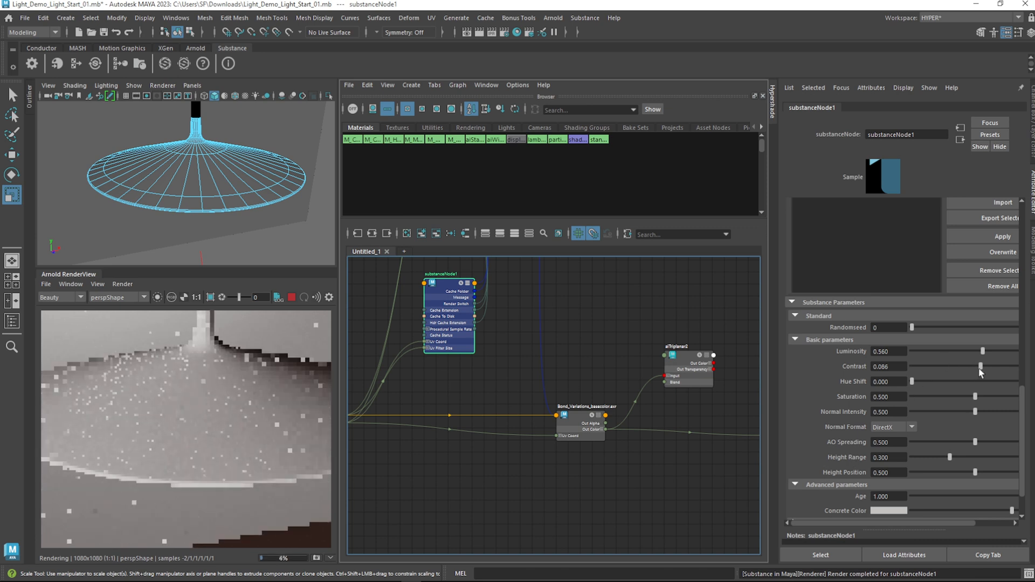
left_click_drag(980, 368, 997, 368)
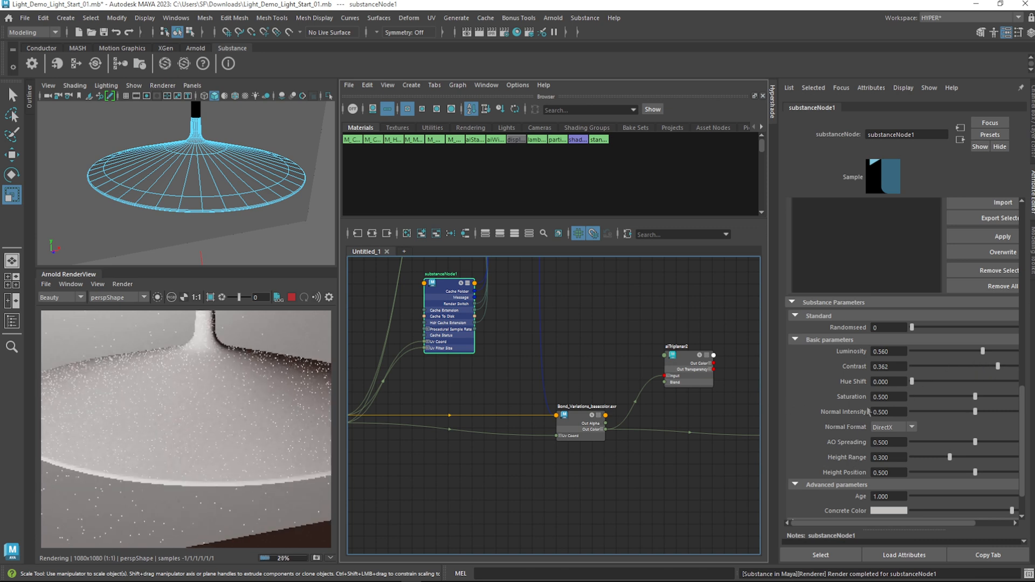
left_click(972, 351)
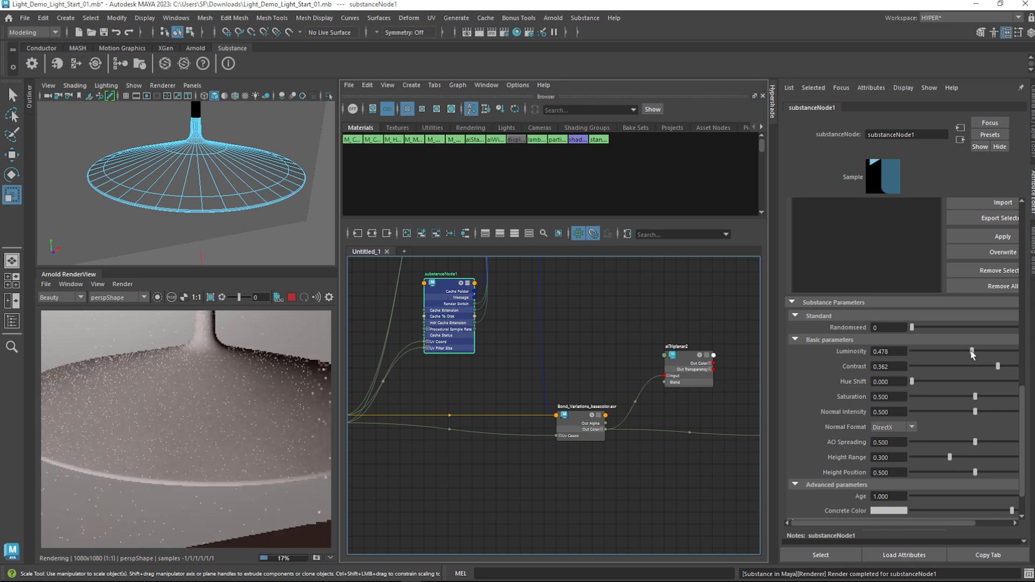
right_click_drag(193, 449, 207, 458, "alt")
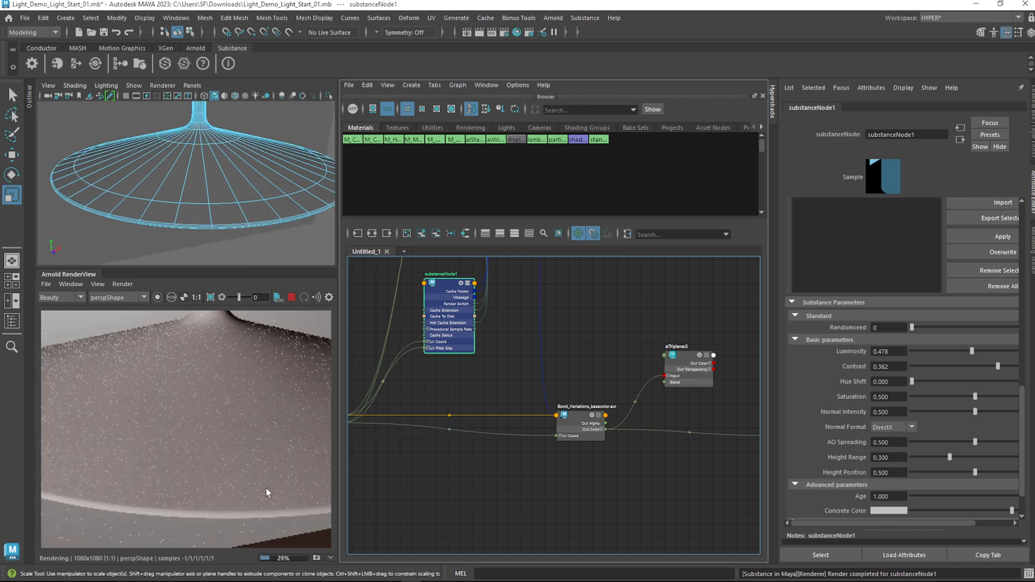
right_click_drag(270, 485, 260, 493, "alt")
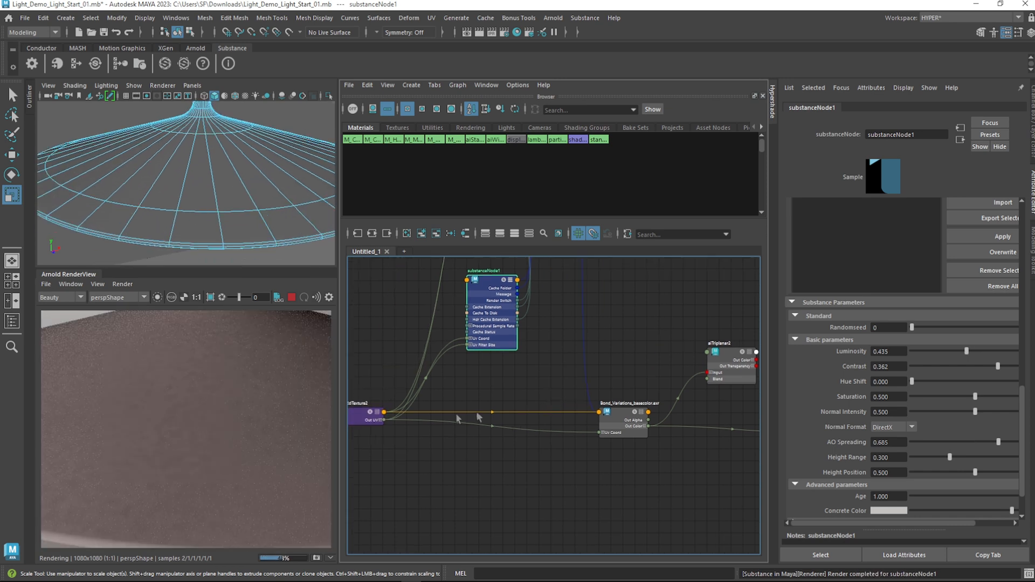
Raise substanceNode1's output width to 2048 and inspect the concrete grain on the shade in the render
middle_click_drag(456, 418, 560, 399, "alt")
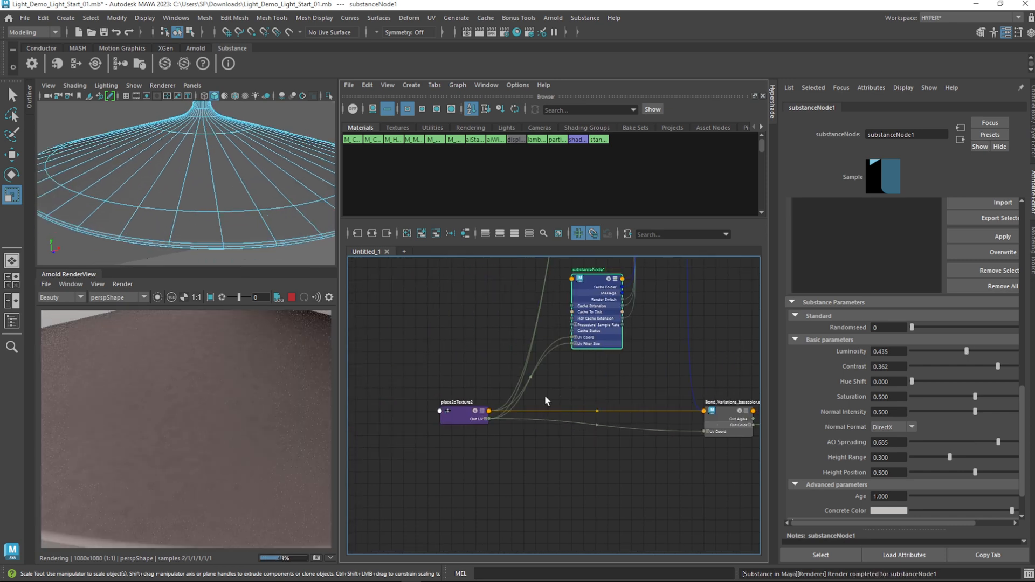
middle_click_drag(660, 379, 610, 410, "alt")
scroll(1011, 335, "up", 10)
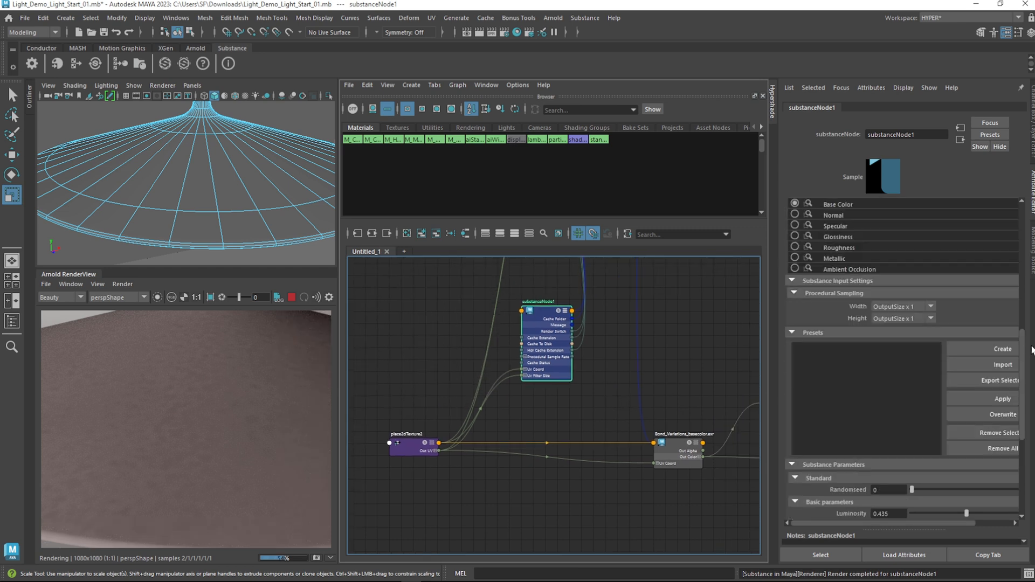
scroll(1012, 334, "up", 8)
left_click(911, 285)
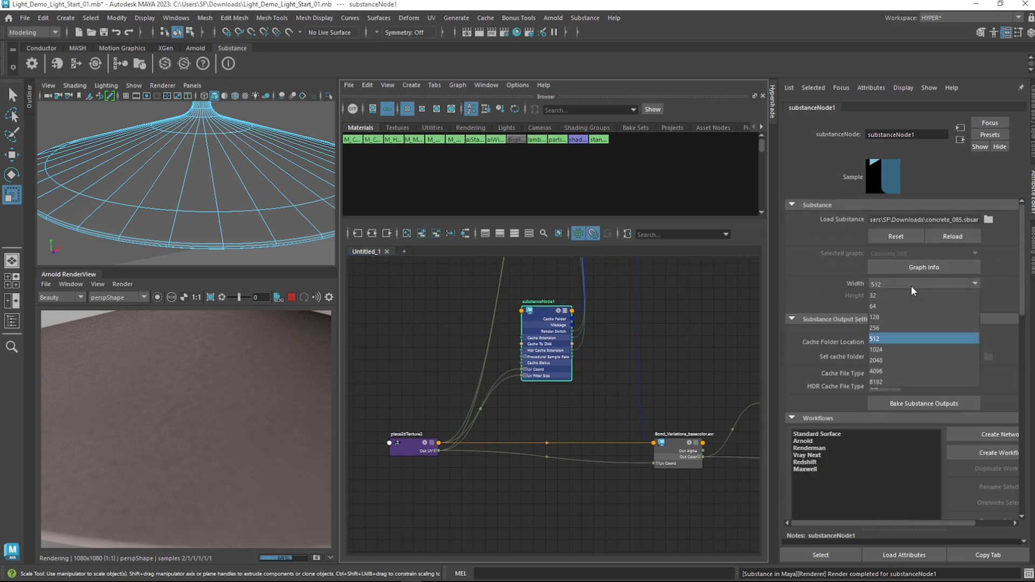
left_click(891, 360)
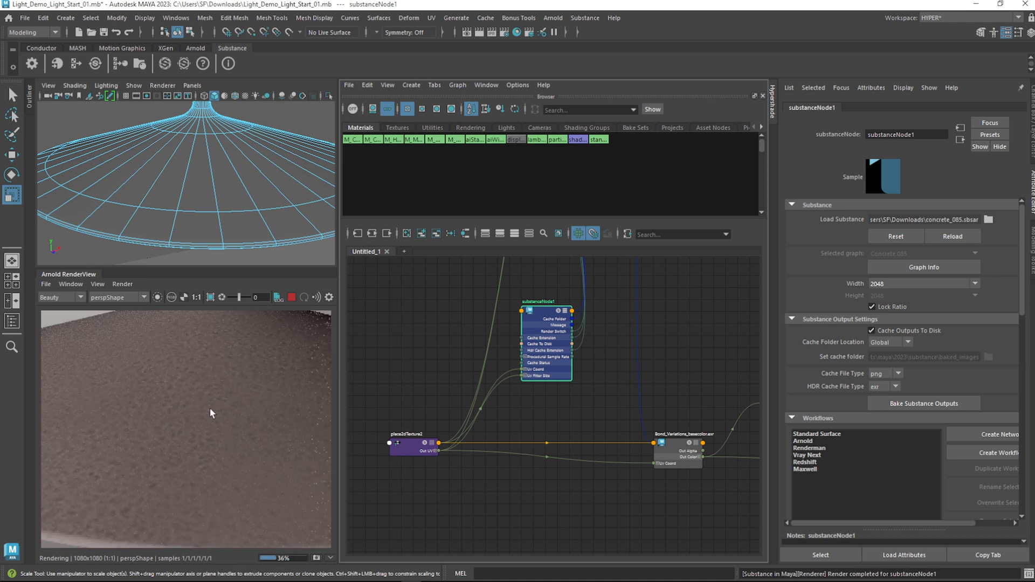
scroll(189, 406, "down", 2)
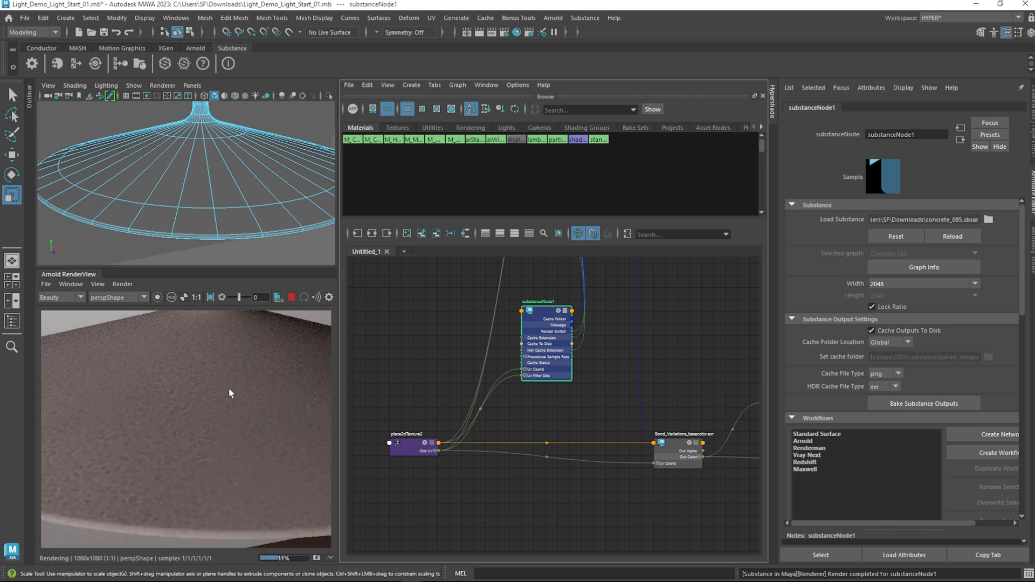
left_click_drag(229, 387, 249, 392, "alt")
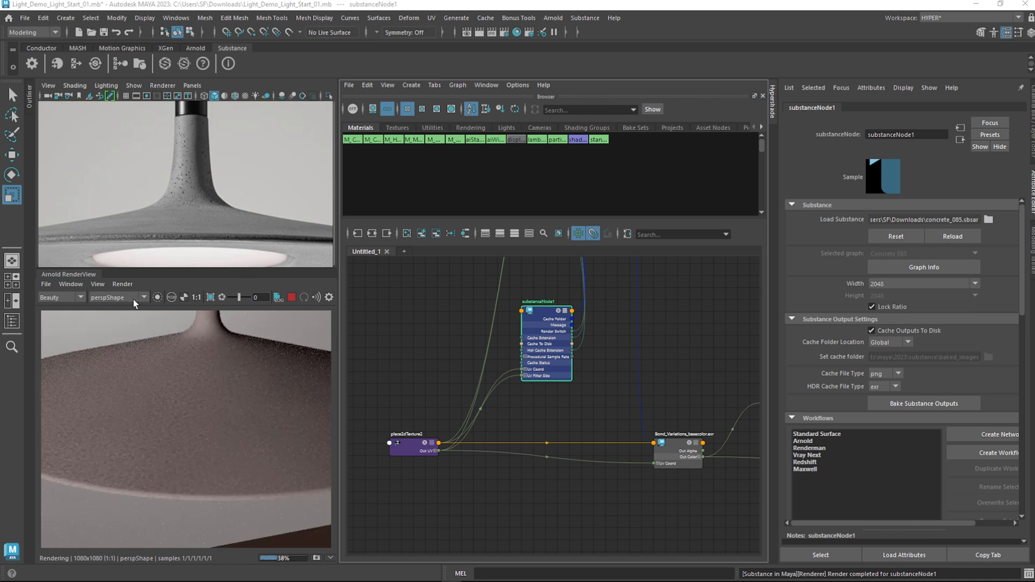
Set substanceNode1's Luminosity to 0.565 and refresh the render
scroll(972, 399, "down", 10)
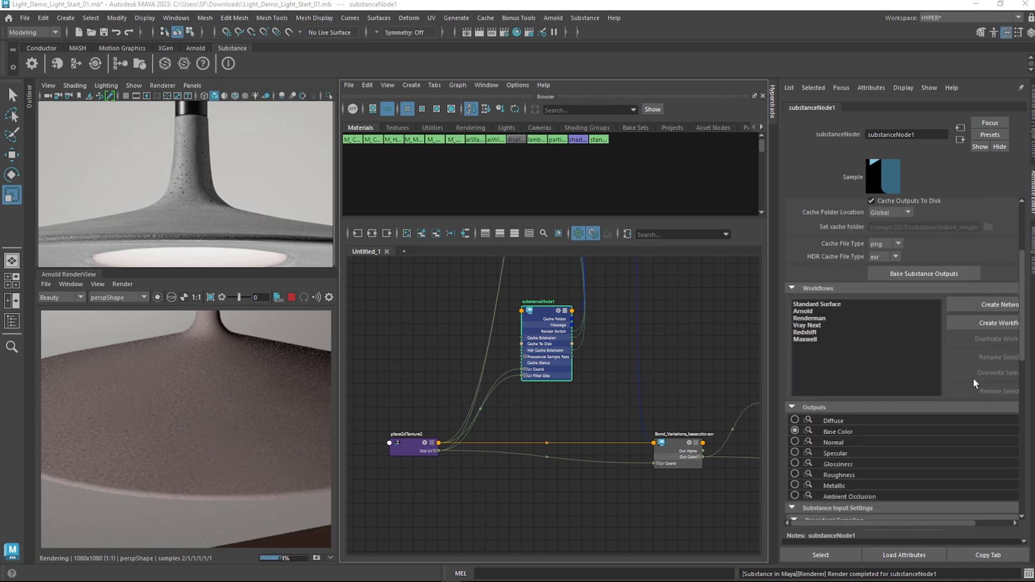
scroll(1003, 432, "down", 6)
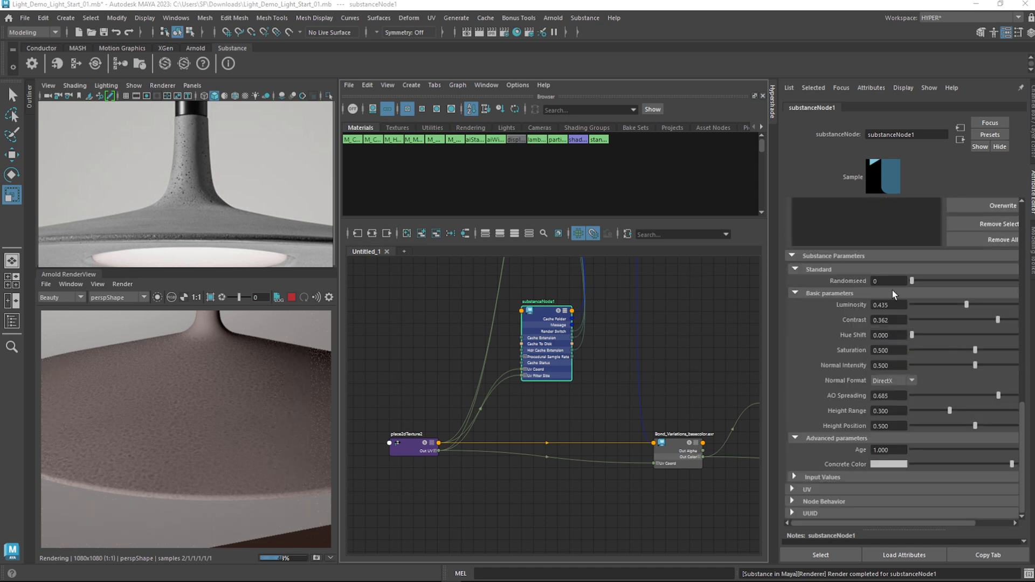
left_click_drag(892, 305, 900, 305, "ctrl")
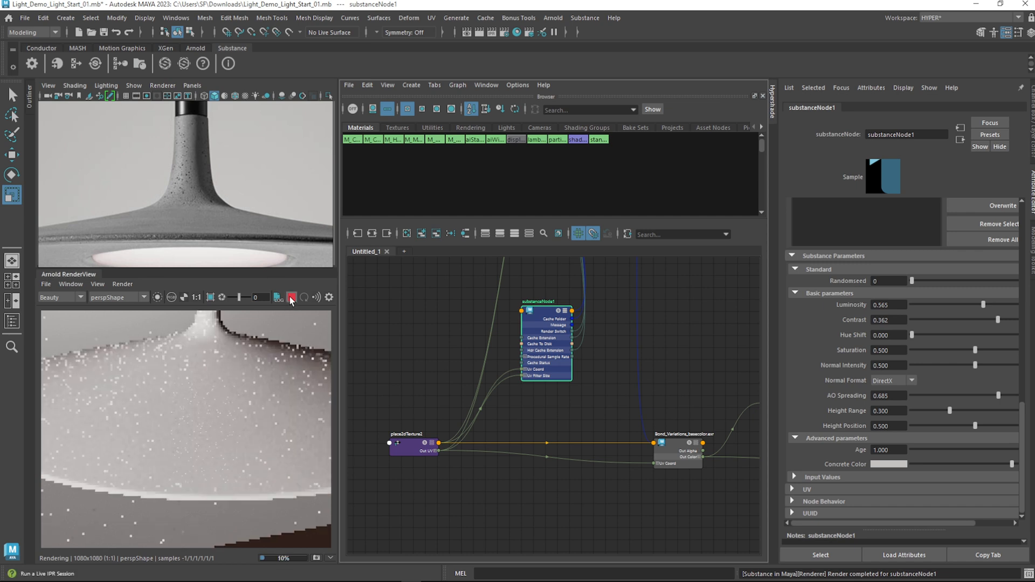
Lower substanceNode1's output width to 512 for faster updates and set its Luminosity to 0.515
scroll(1003, 207, "up", 3)
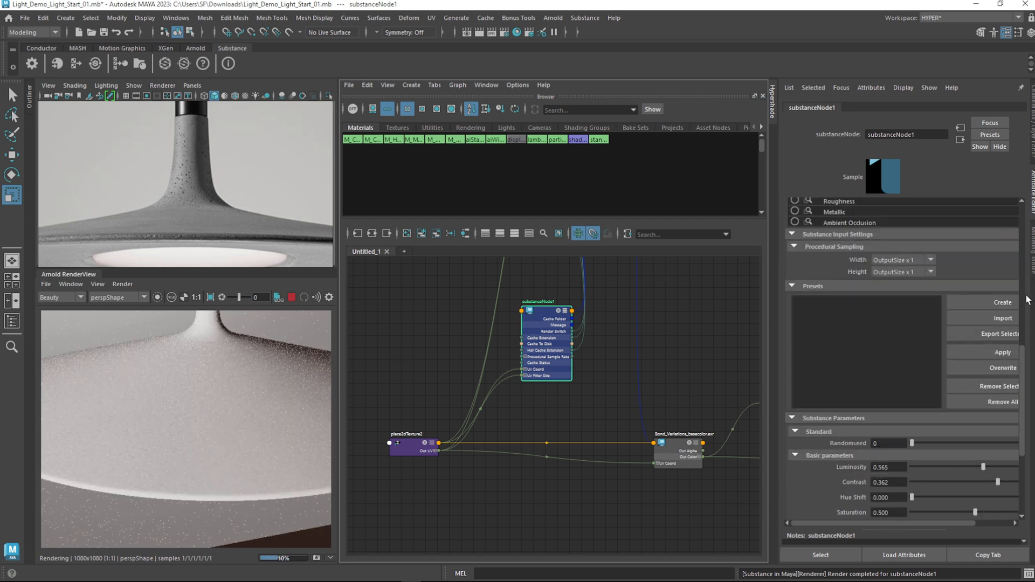
scroll(1008, 302, "up", 2)
scroll(983, 211, "up", 5)
left_click(898, 284)
left_click(889, 338)
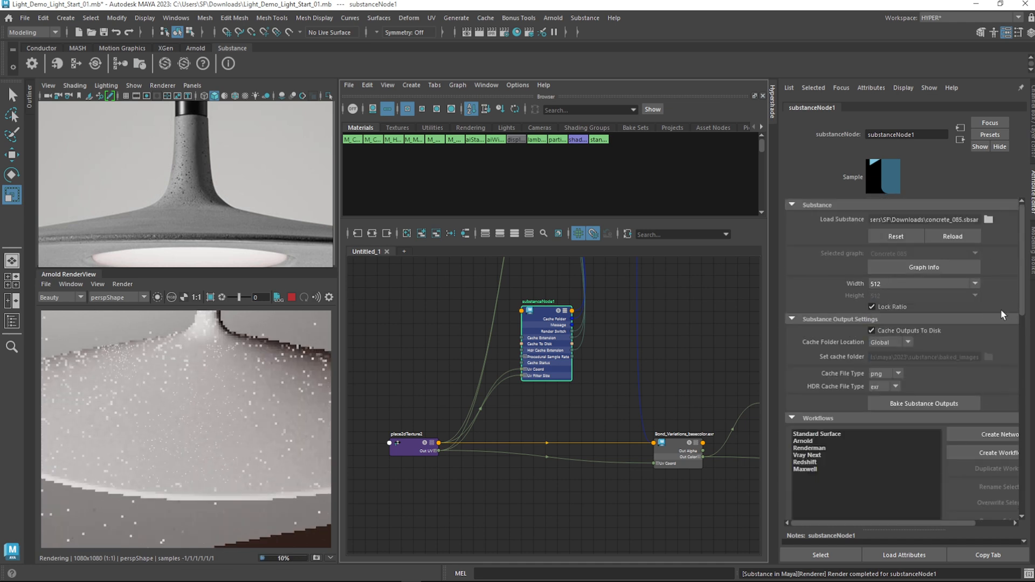
scroll(1001, 300, "down", 7)
scroll(1002, 300, "down", 8)
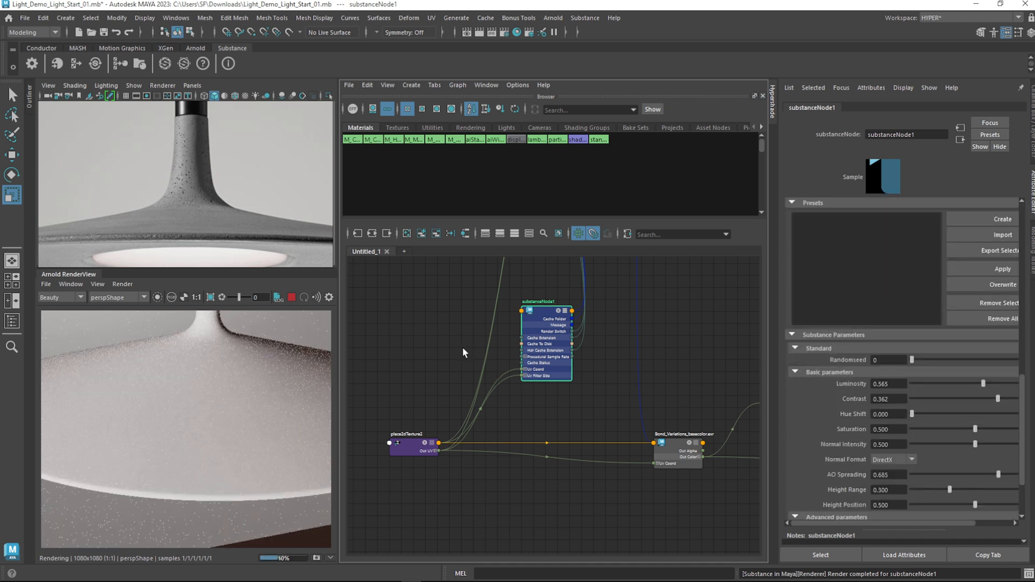
left_click_drag(897, 382, 894, 381, "ctrl")
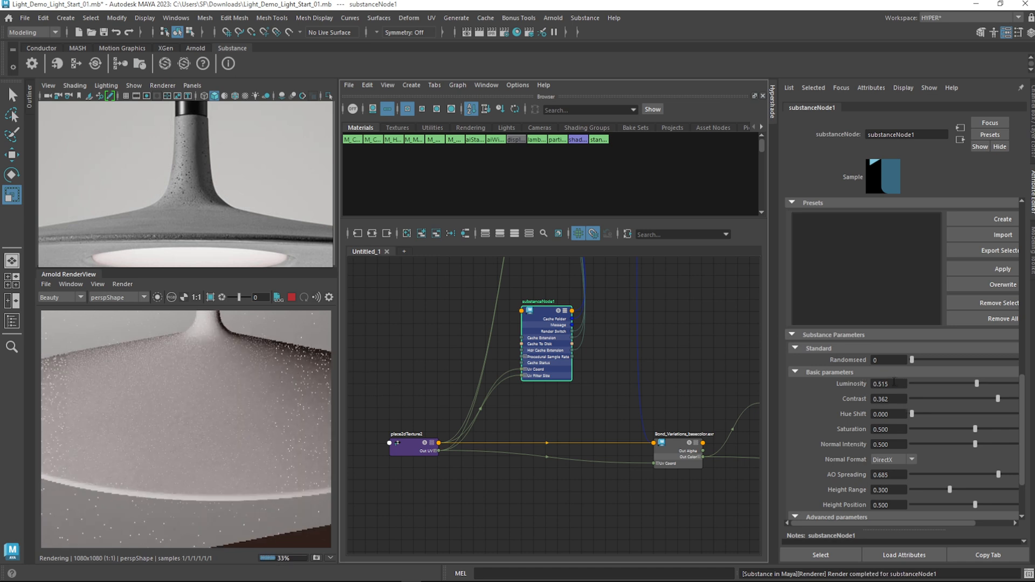
Render the lamp through cameraShape1 and set substanceNode1's Contrast to 0.442
left_click(121, 303)
left_click(126, 316)
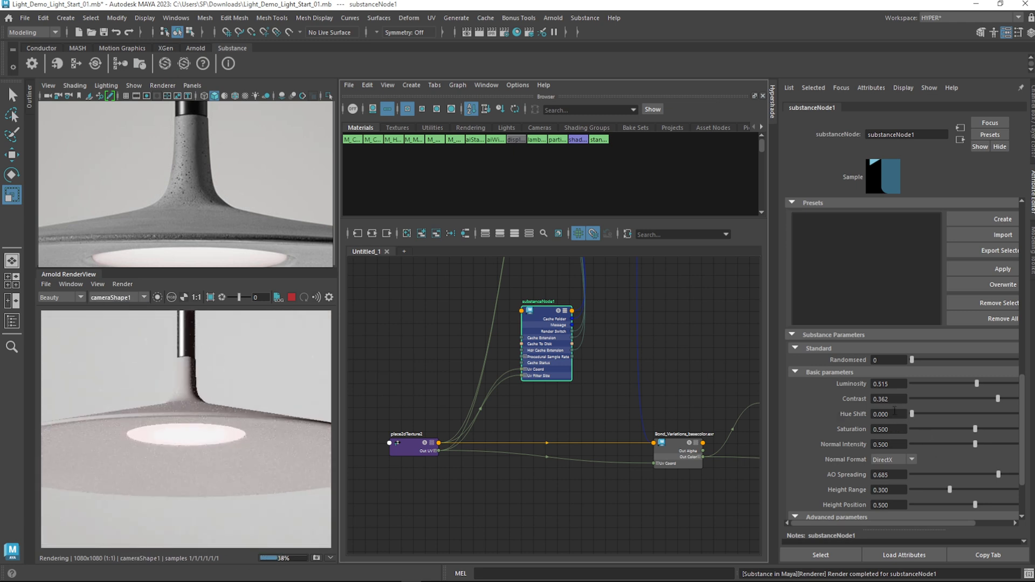
left_click_drag(891, 397, 897, 397, "ctrl")
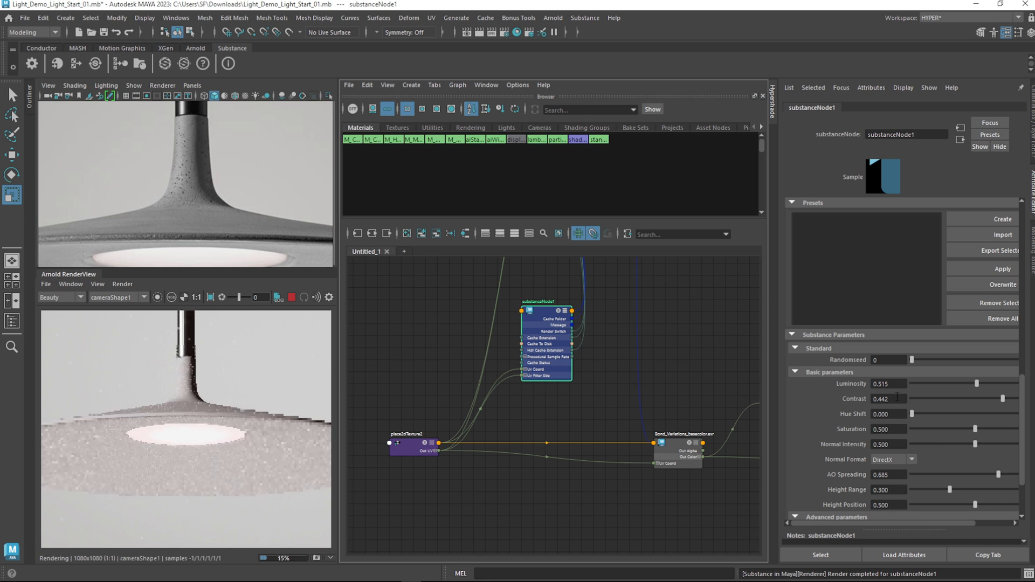
Change the Concrete Color to a light, slightly bluish grey with hue 209.04 and saturation 0.040, trying darker and lighter values
scroll(850, 493, "down", 3)
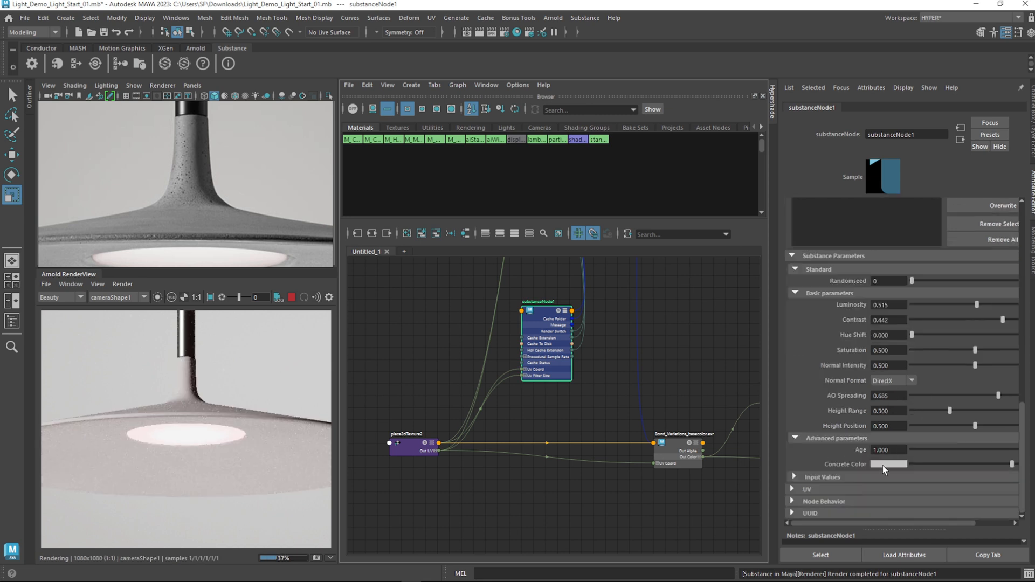
left_click(886, 470)
left_click(934, 490)
left_click(904, 465)
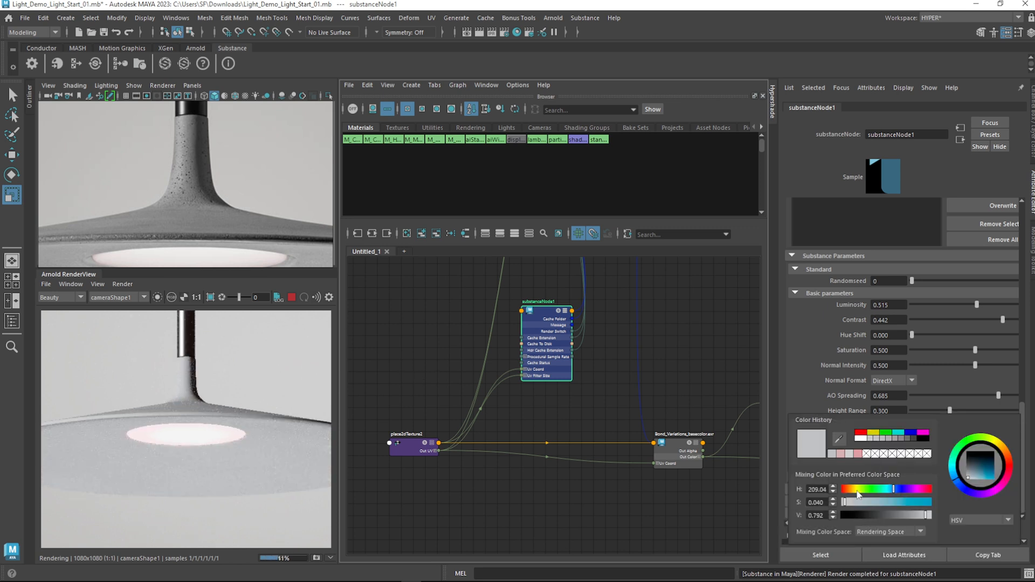
left_click_drag(925, 519, 918, 513)
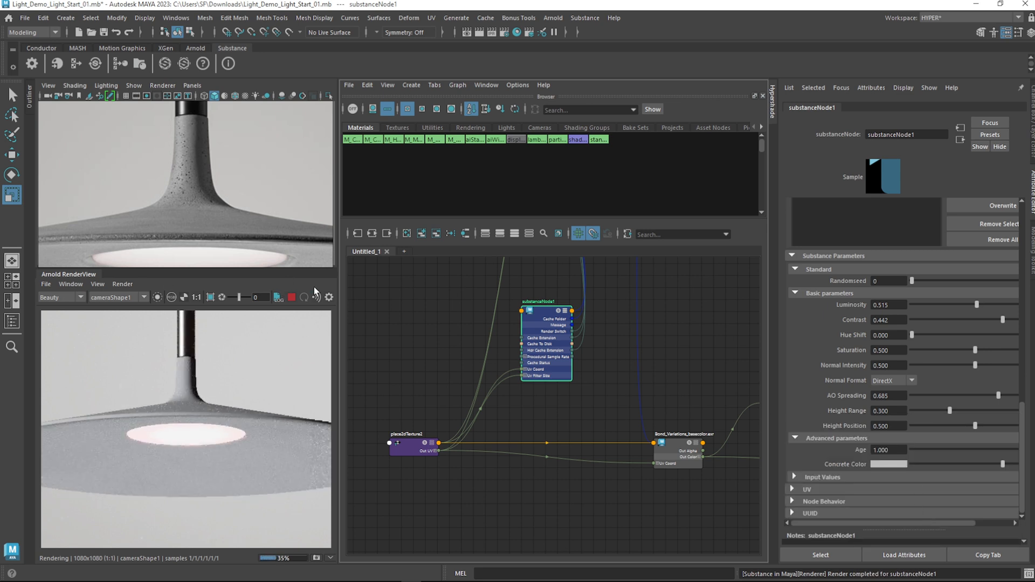
left_click(904, 464)
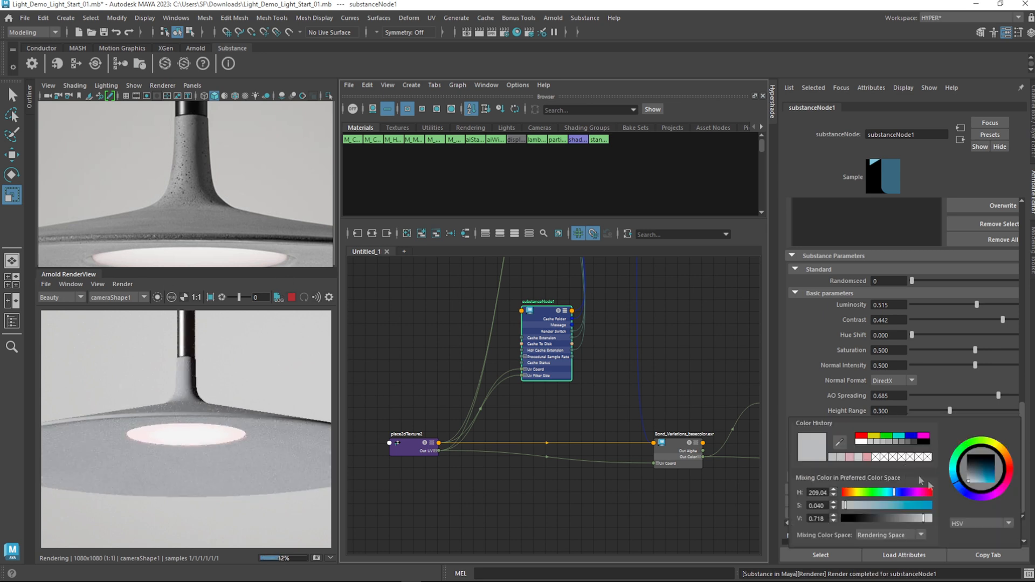
left_click(910, 516)
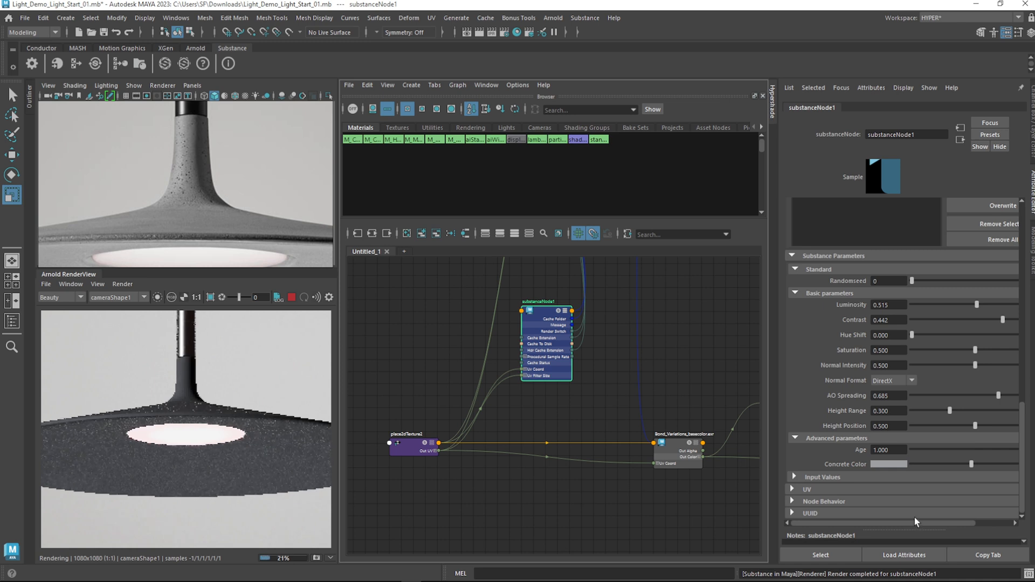
left_click(896, 465)
left_click(919, 523)
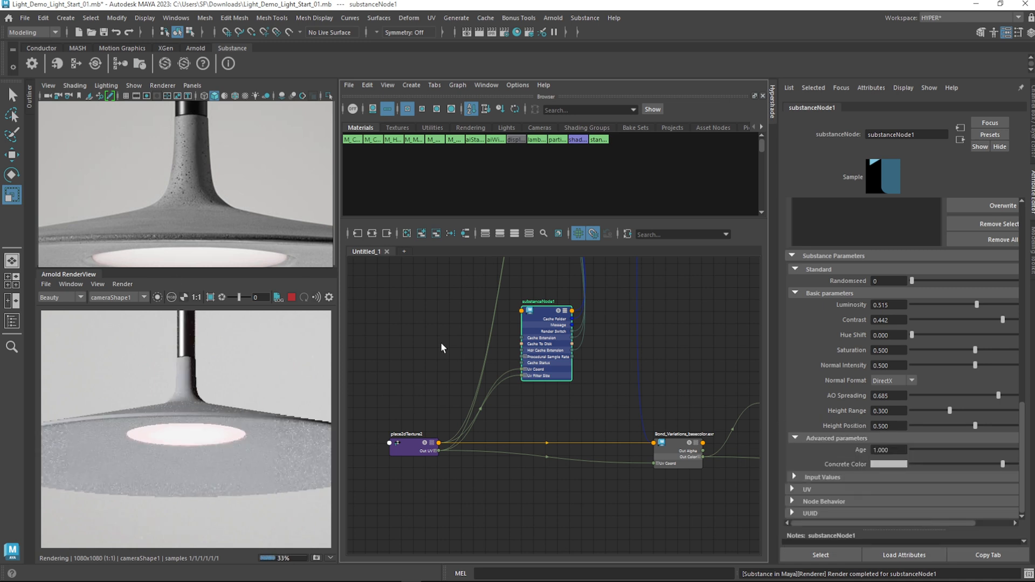
Set substanceNode1's Saturation to 0.414, Contrast to 0.502 and Luminosity to 0.495 to match the reference photo
left_click(958, 351)
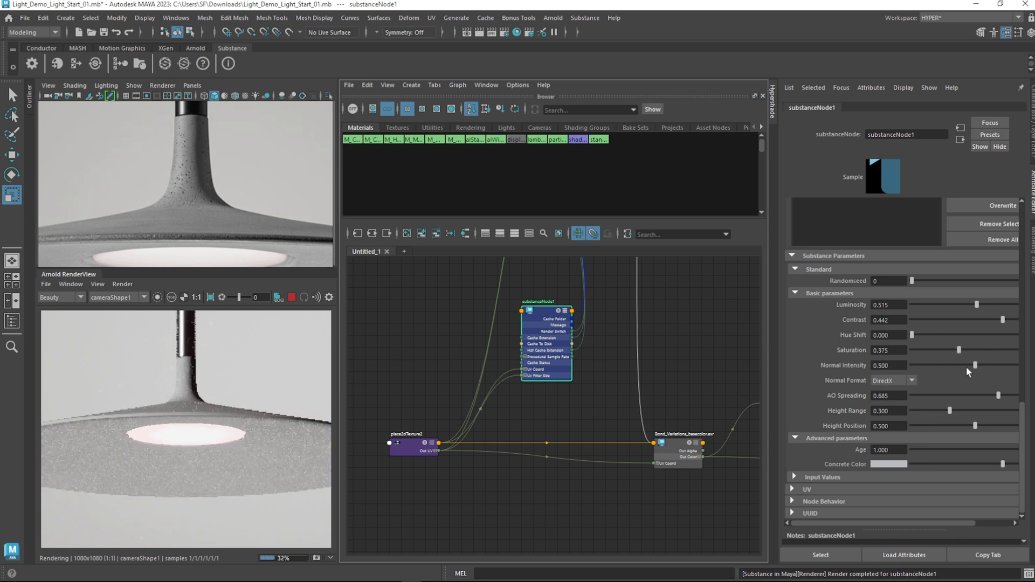
left_click(964, 350)
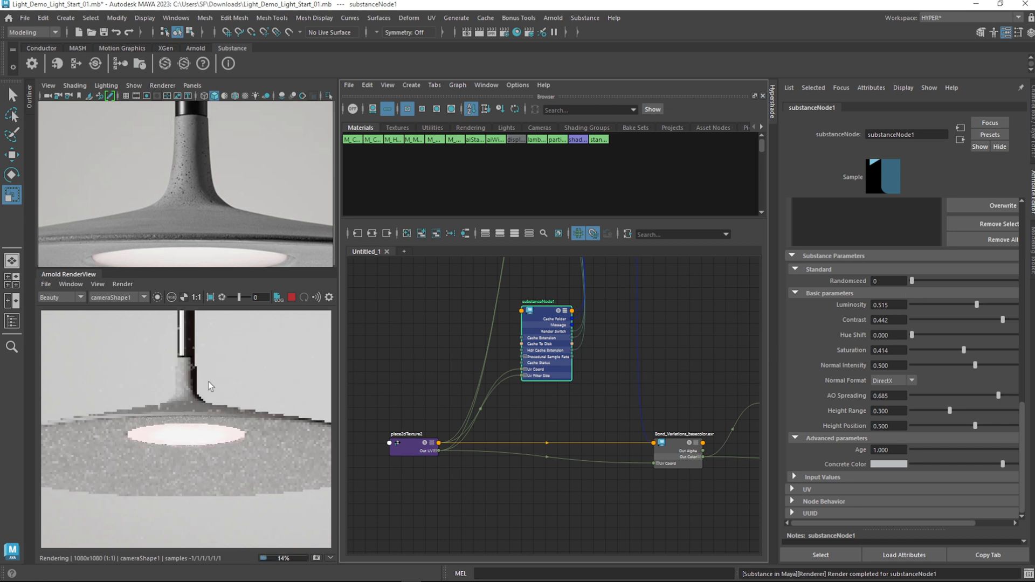
scroll(190, 215, "up", 2)
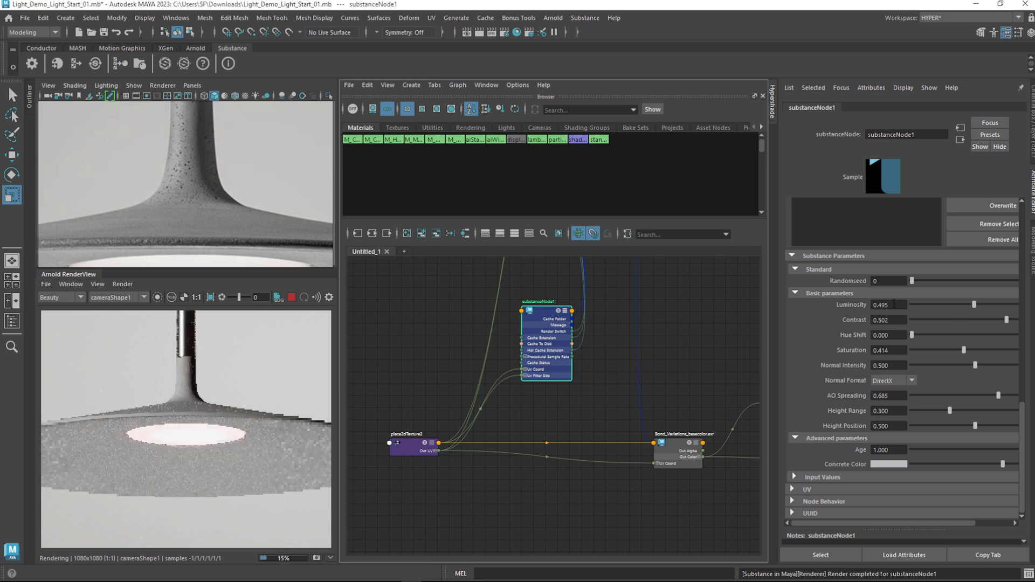
Fine-tune the Concrete Color toward a more neutral light grey by adjusting its saturation
left_click(899, 465)
left_click(837, 506)
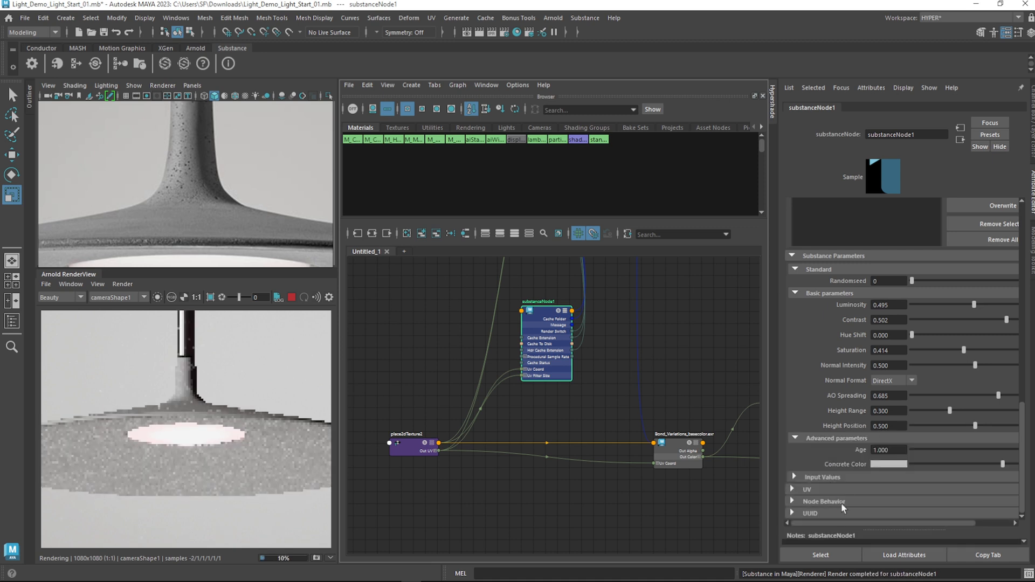
left_click(878, 464)
left_click(809, 517)
left_click(885, 465)
left_click(834, 507)
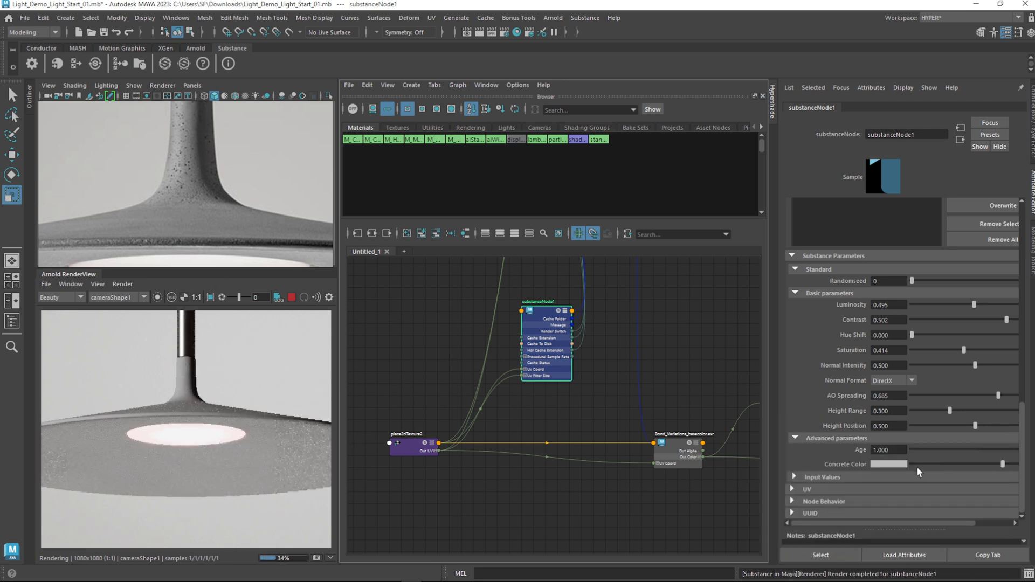
left_click(901, 464)
Switch the render view to 2D navigation and zoom in on the shade's neck and light opening
left_click(75, 284)
left_click(102, 369)
right_click_drag(209, 362, 230, 399, "alt")
middle_click_drag(230, 398, 264, 426, "alt")
scroll(236, 451, "up", 2)
scroll(232, 445, "down", 1)
scroll(264, 427, "up", 1)
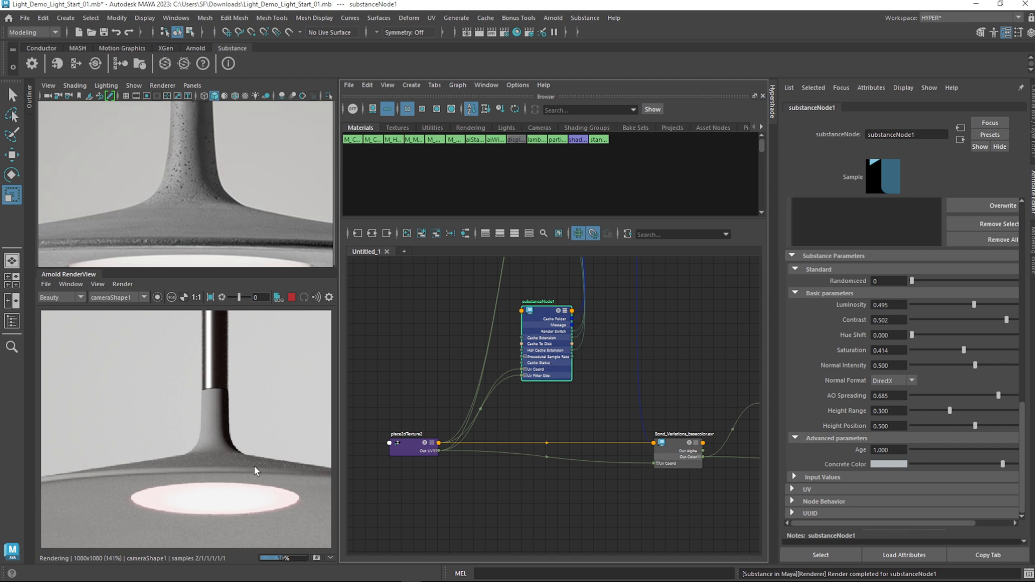
Set substanceNode1's output width to 2048
middle_click_drag(500, 495, 462, 478, "alt")
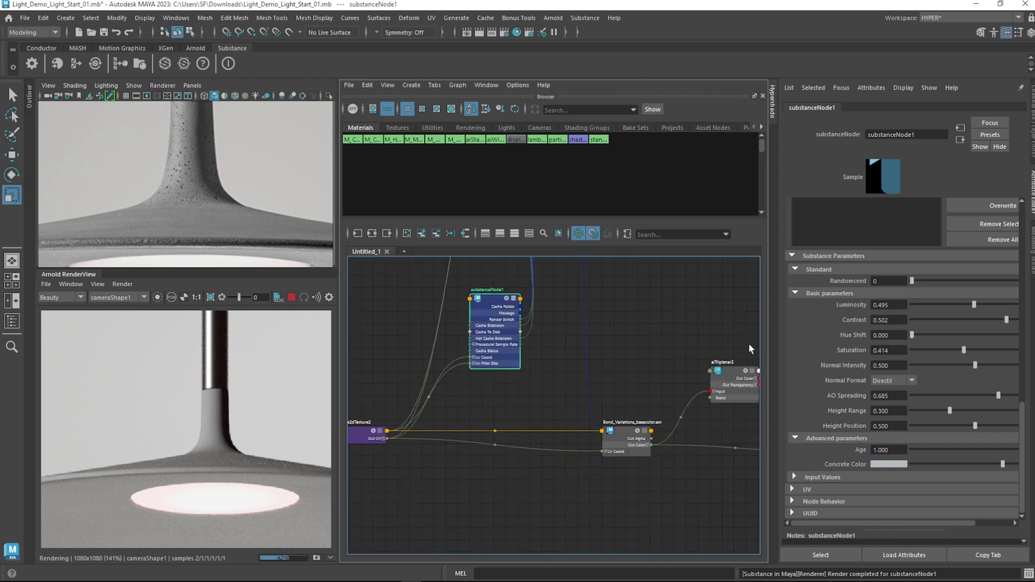
scroll(992, 265, "up", 5)
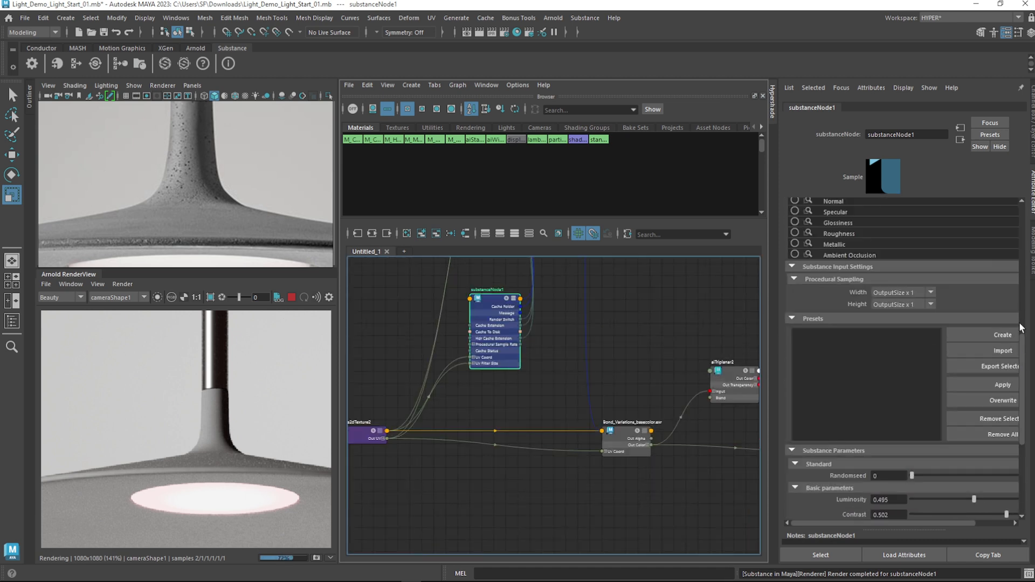
scroll(1011, 244, "up", 2)
scroll(1008, 245, "up", 4)
left_click(926, 284)
left_click(894, 359)
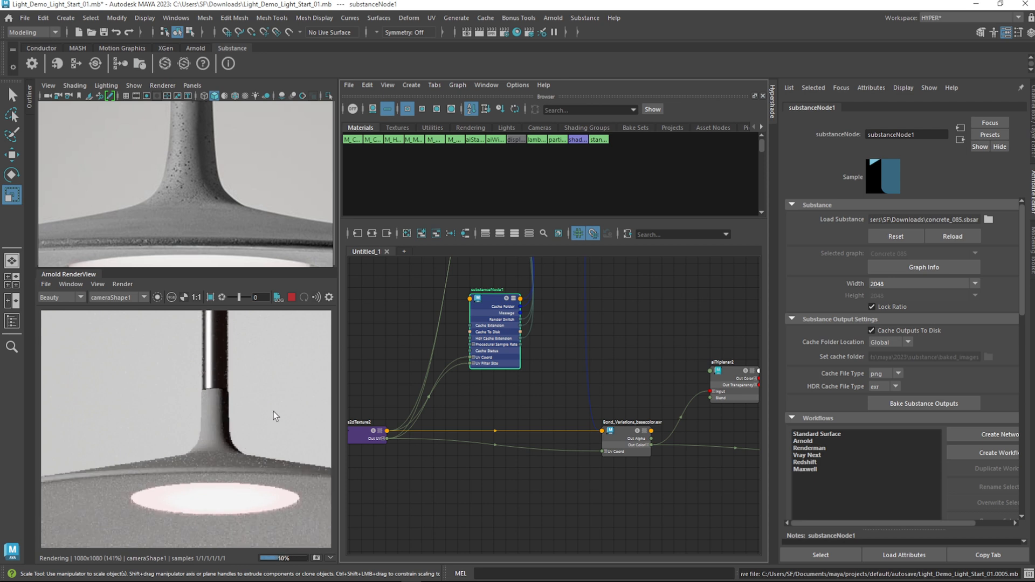
Rearrange the Hypershade graph so substanceNode1 and the Bond_Variations_basecolor output node sit side by side near the file texture
scroll(542, 457, "down", 4)
middle_click_drag(620, 487, 571, 529, "alt")
left_click_drag(501, 291, 530, 478)
scroll(549, 355, "up", 5)
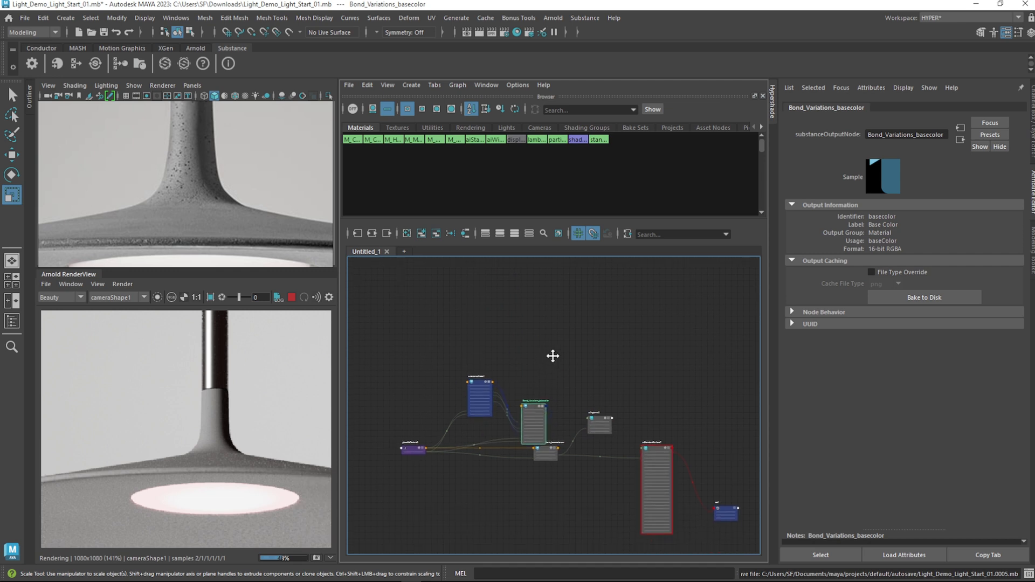
middle_click_drag(548, 376, 628, 287, "alt")
left_click_drag(604, 407, 605, 371)
left_click(476, 325)
left_click_drag(475, 325, 439, 301)
left_click_drag(590, 370, 555, 358)
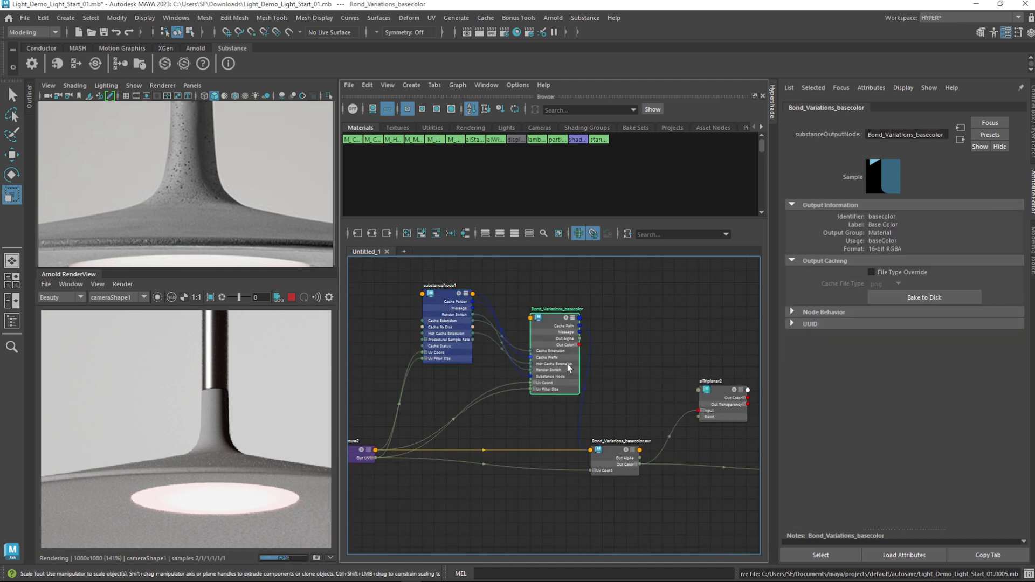
Move the base color file node beneath the substance nodes, then collapse Bond_Variations_basecolor and substanceNode1 to their compact display
left_click_drag(633, 460, 587, 484)
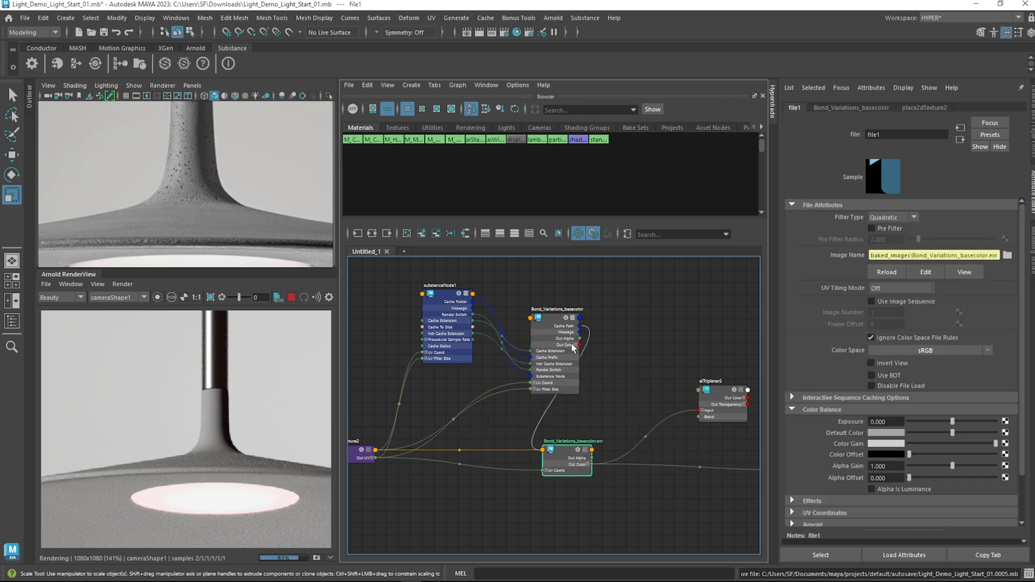
left_click_drag(562, 342, 526, 318)
key("1")
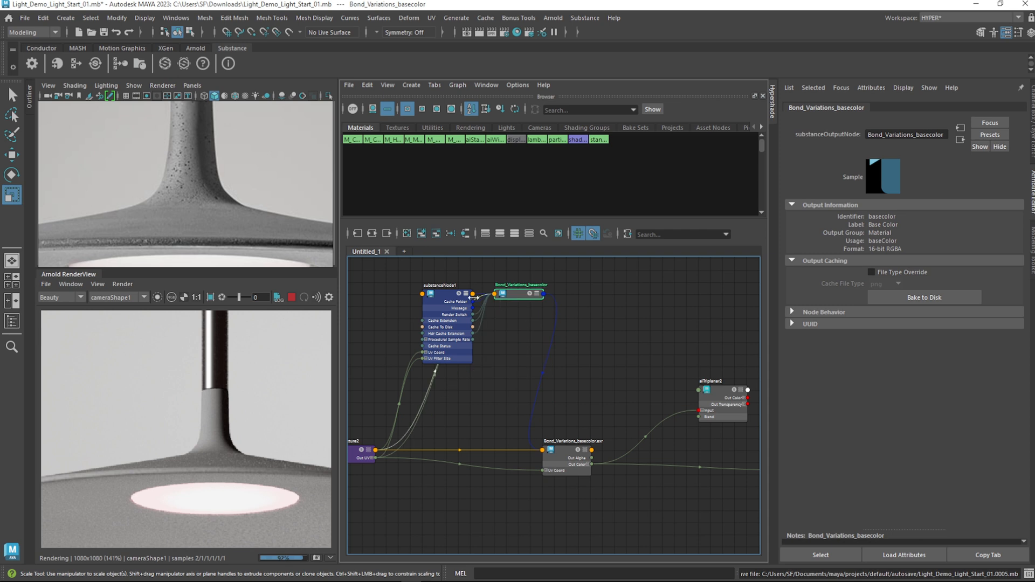
left_click(444, 309)
key("1")
Move the collapsed substance nodes down beside the file texture and place aiTriplanar2 between the file node and aiStandardSurface7
left_click_drag(391, 271, 560, 330)
left_click_drag(515, 296, 490, 430)
left_click(563, 462)
left_click_drag(563, 463, 576, 462)
middle_click_drag(629, 390, 489, 319, "alt")
left_click_drag(589, 344, 554, 348)
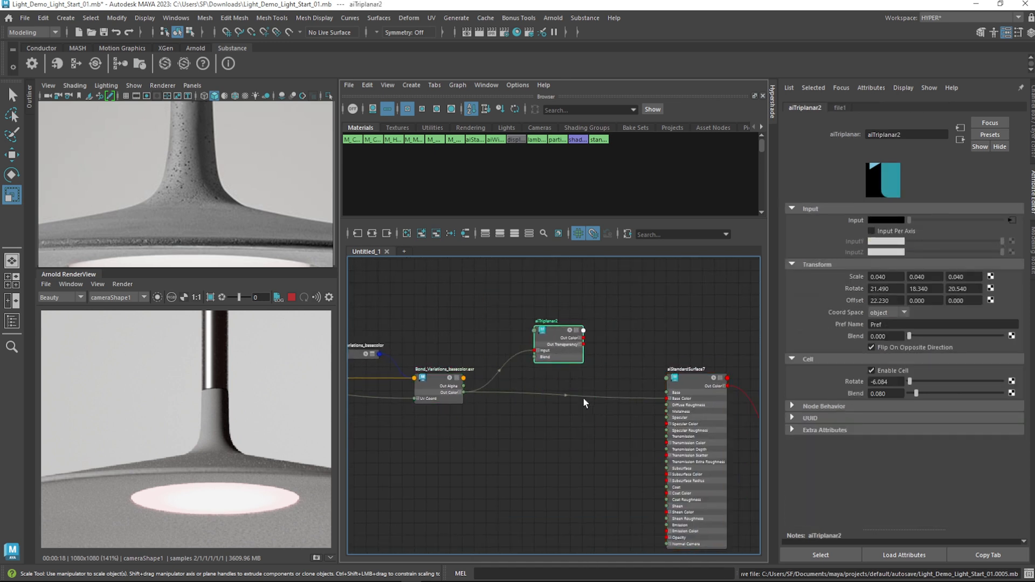
right_click_drag(554, 360, 553, 341)
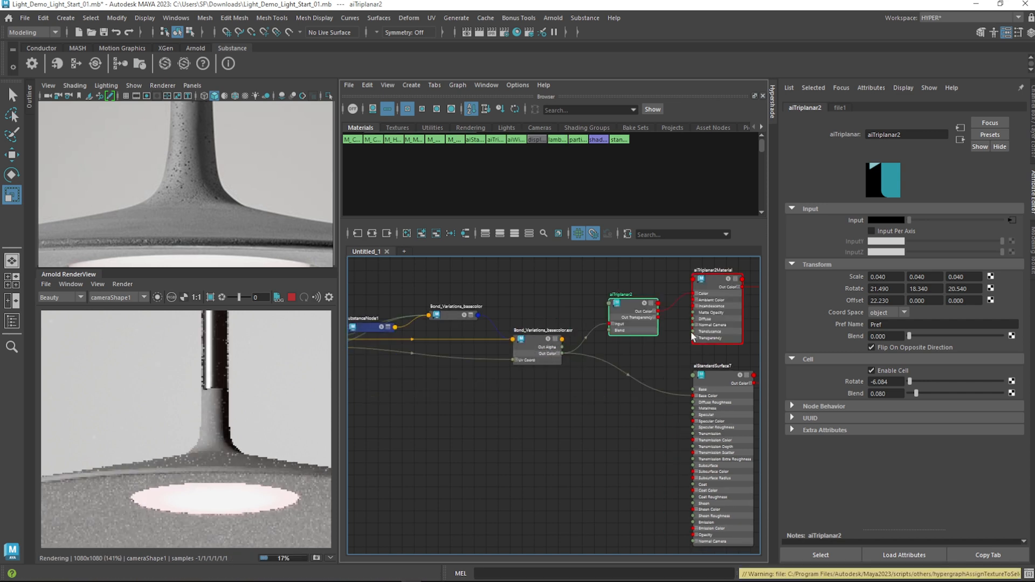
middle_click_drag(674, 354, 523, 379, "alt")
left_click_drag(533, 262, 695, 367)
key("Delete")
Move aiTriplanar2 above the link to aiStandardSurface7 and shift the base color file node slightly upward
left_click_drag(485, 331, 485, 310)
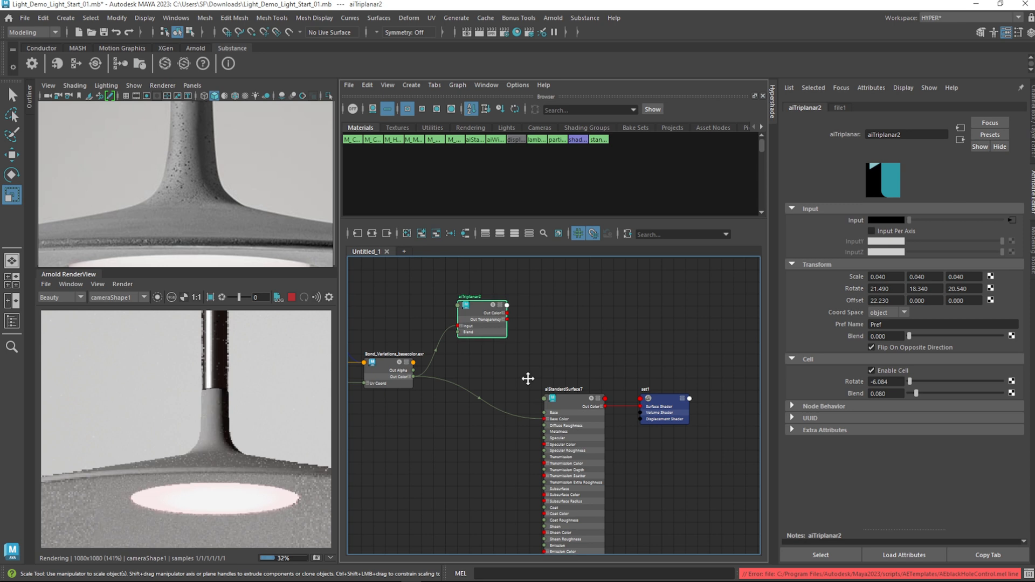
middle_click_drag(481, 450, 504, 437, "alt")
left_click_drag(412, 370, 410, 360)
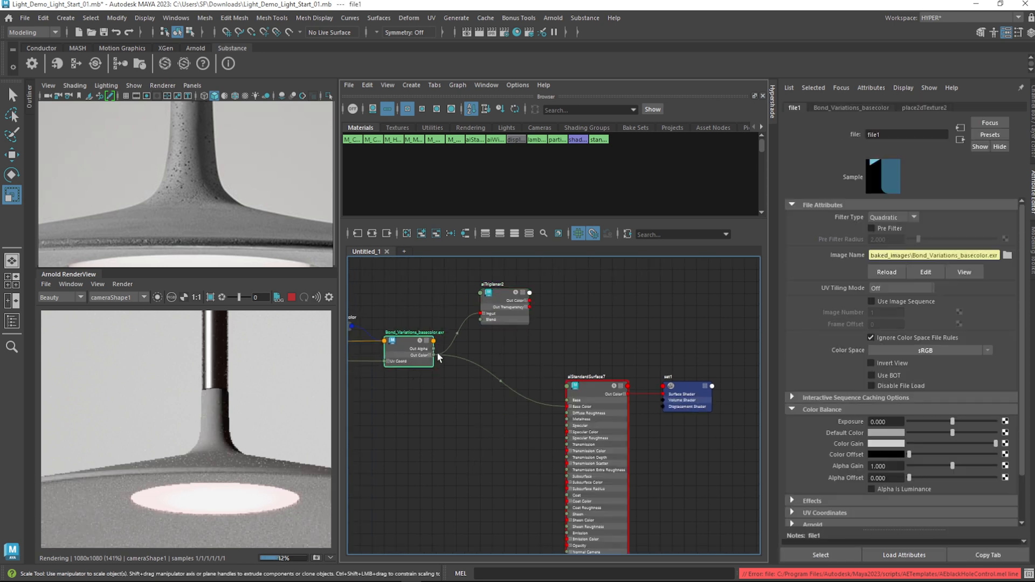
Compare the rendered lampshade with the pitted concrete surface in the reference image
scroll(267, 467, "down", 3)
middle_click_drag(235, 432, 258, 439)
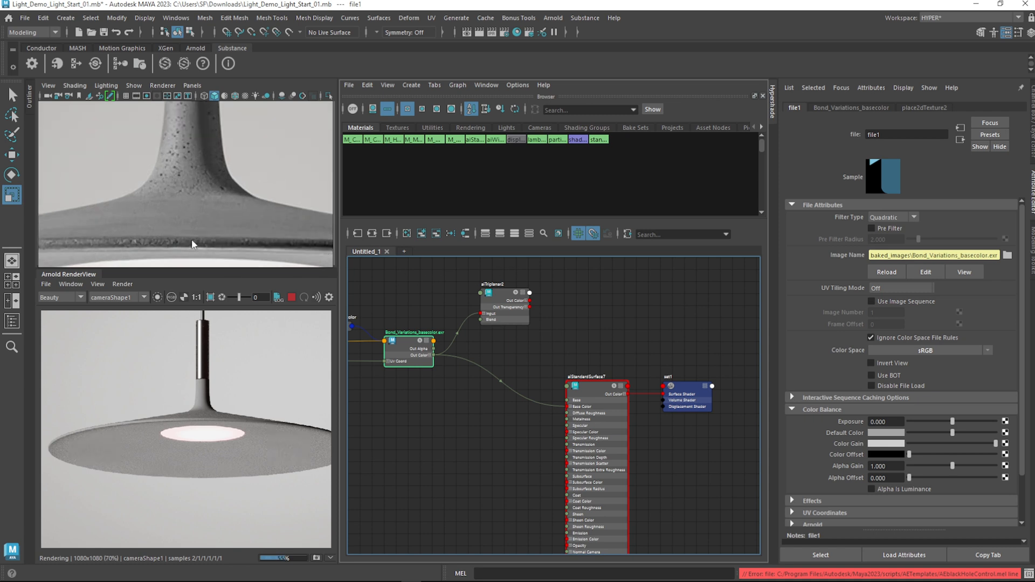
middle_click_drag(190, 236, 215, 261)
scroll(215, 261, "up", 2)
left_click_drag(218, 227, 225, 205, "alt")
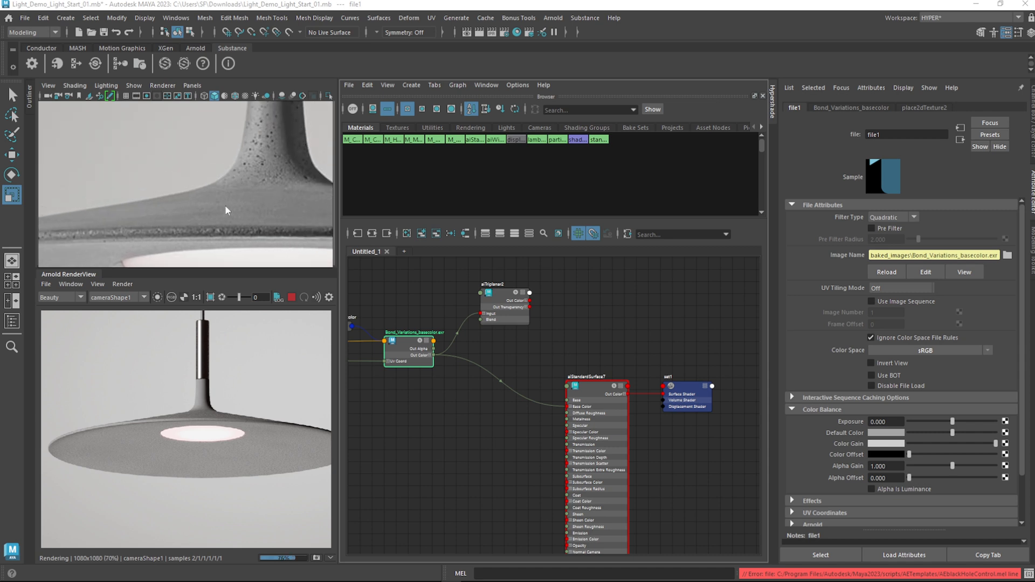
middle_click_drag(517, 494, 510, 452, "alt")
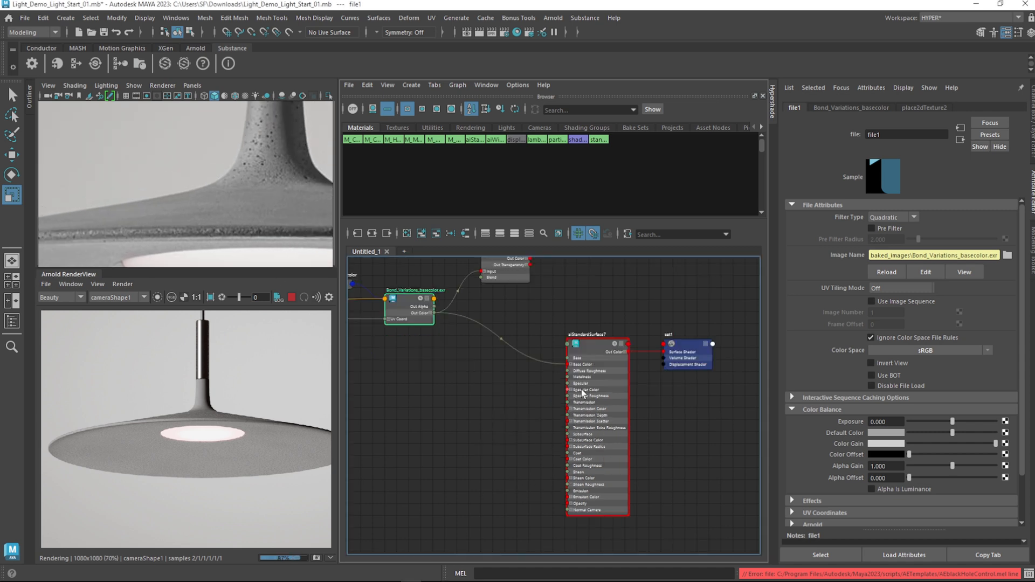
middle_click_drag(670, 490, 674, 433, "alt")
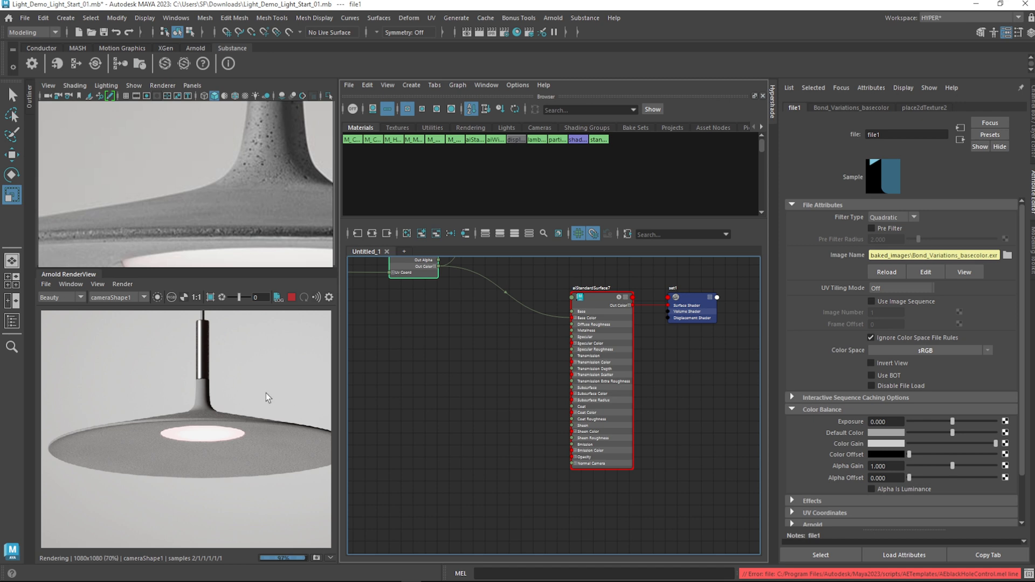
Create a displacementShader node in the Hypershade graph and place it beside aiStandardSurface7, beneath set1
left_click(728, 475)
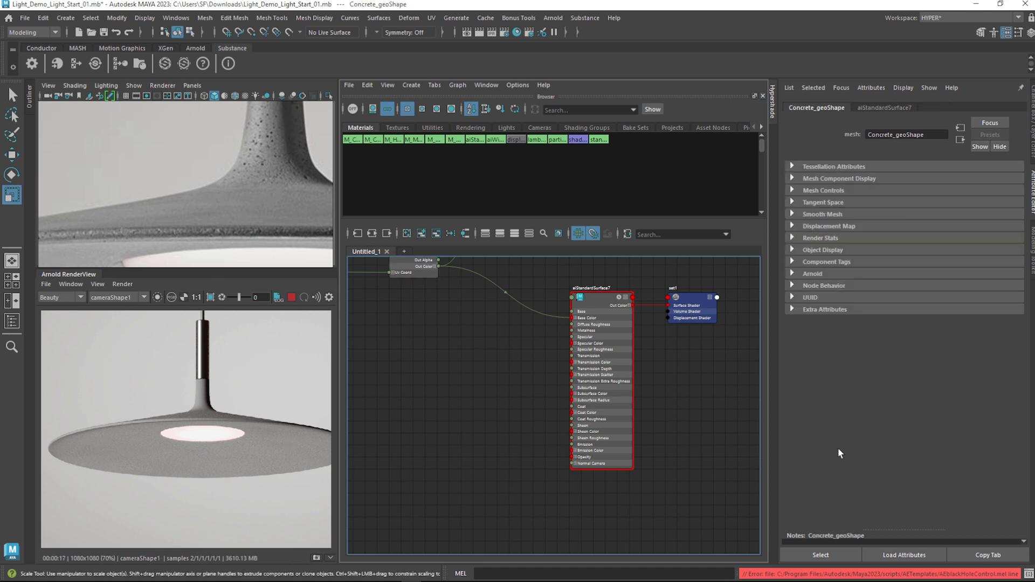
left_click(545, 455)
left_click(640, 530)
key("Tab")
type("disp")
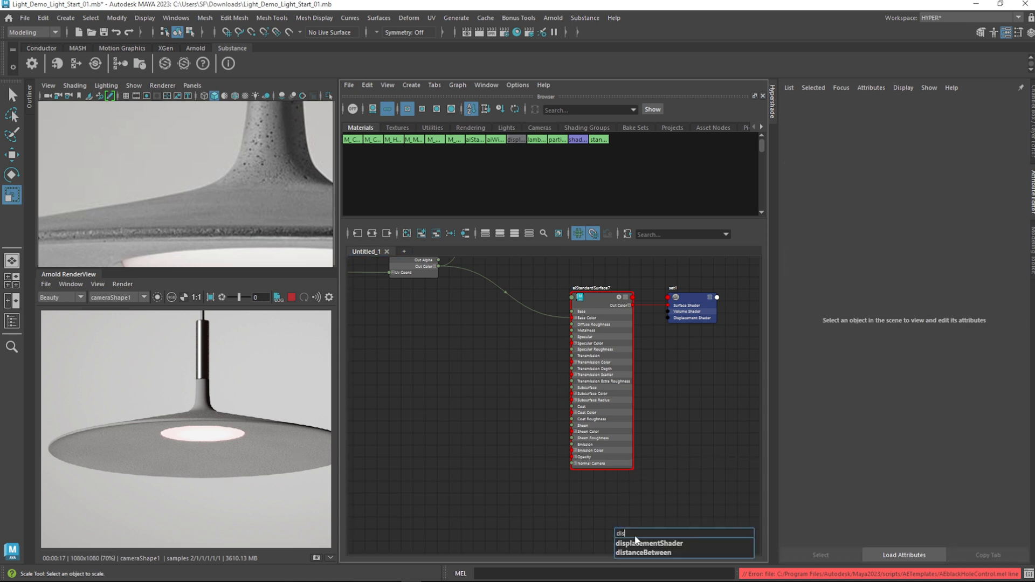
key("Return")
left_click_drag(707, 551, 717, 429)
left_click(671, 534)
left_click_drag(647, 536, 672, 371)
scroll(697, 376, "up", 5)
scroll(697, 373, "down", 3)
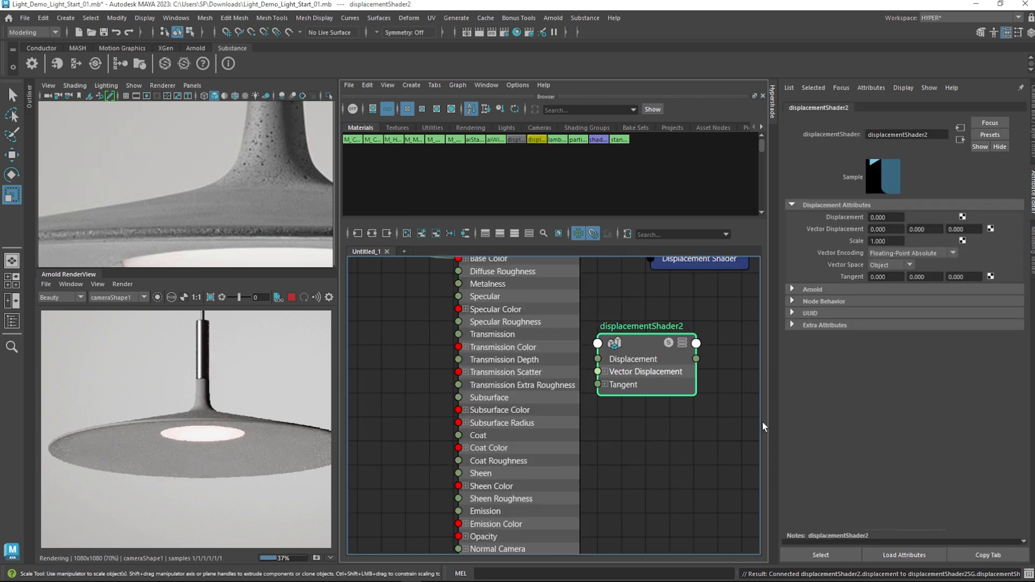
Connect displacementShader2's displacement output to set1's Displacement Shader and place the node below aiStandardSurface7
middle_click_drag(745, 405, 674, 504, "alt")
mouse_move(623, 461)
left_mouse_down()
mouse_move(567, 365)
mouse_move(579, 358)
left_mouse_up()
scroll(665, 477, "down", 3)
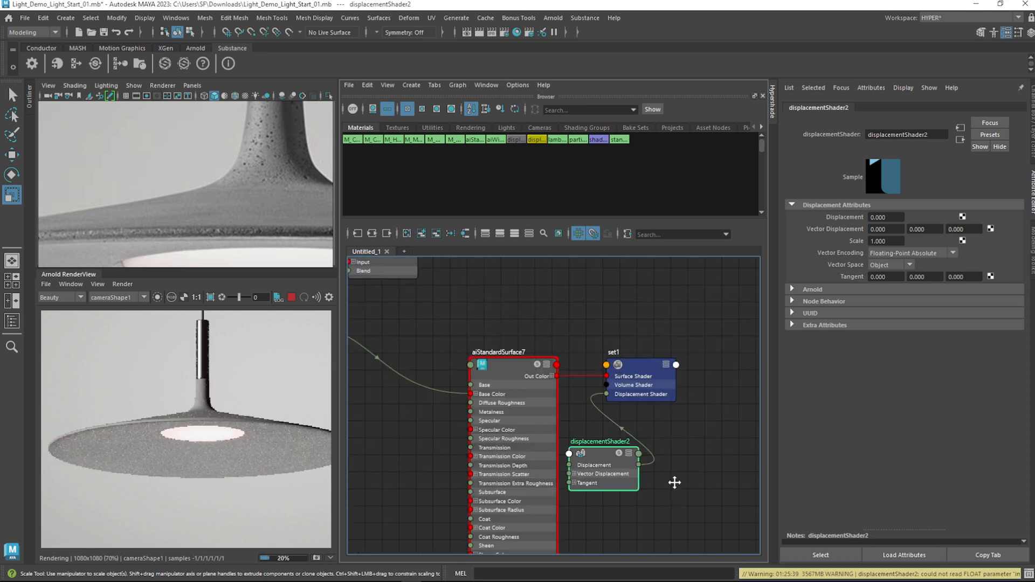
middle_click_drag(672, 494, 710, 306, "alt")
left_click_drag(671, 283, 654, 478)
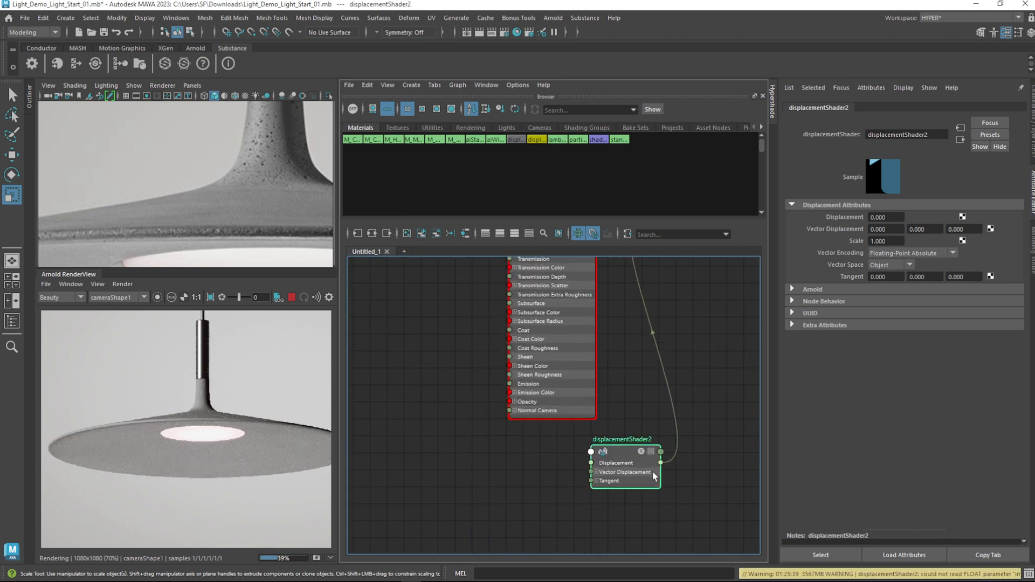
middle_click_drag(503, 487, 546, 468, "alt")
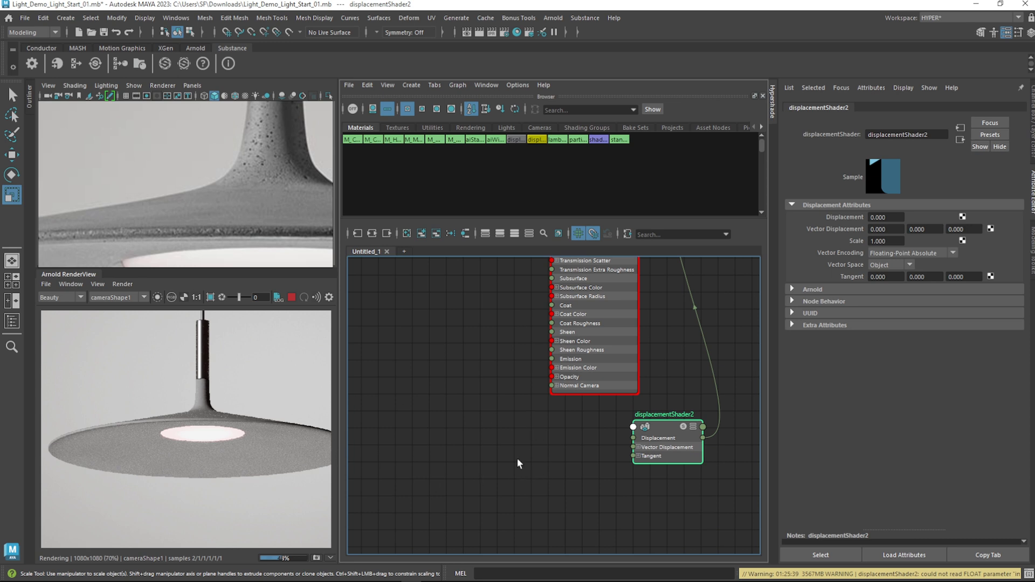
left_click(584, 462)
left_click_drag(678, 448, 687, 484)
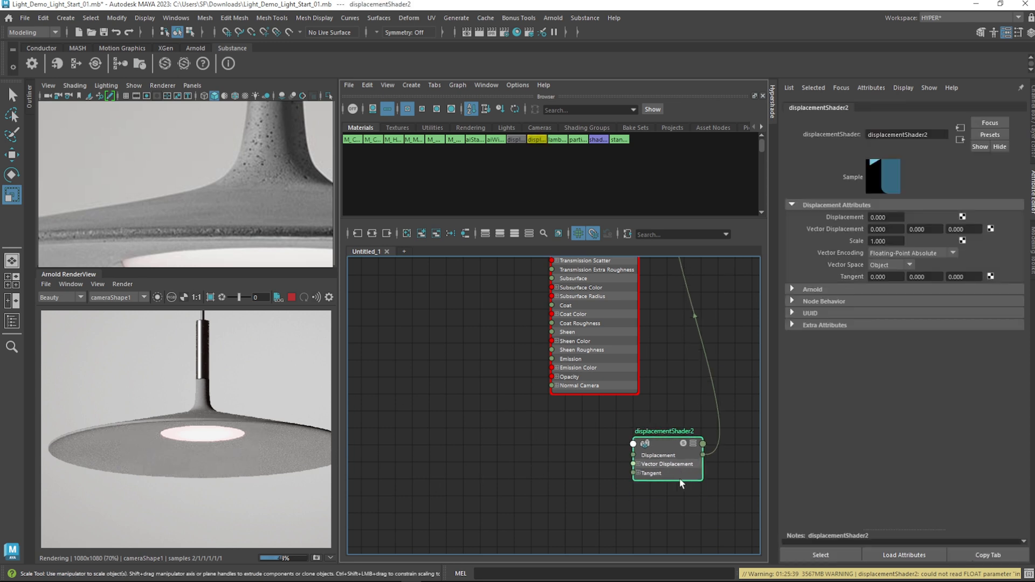
Create an aiNoise node and place it well before displacementShader2 in the graph
left_click(509, 487)
key("Tab")
type("a")
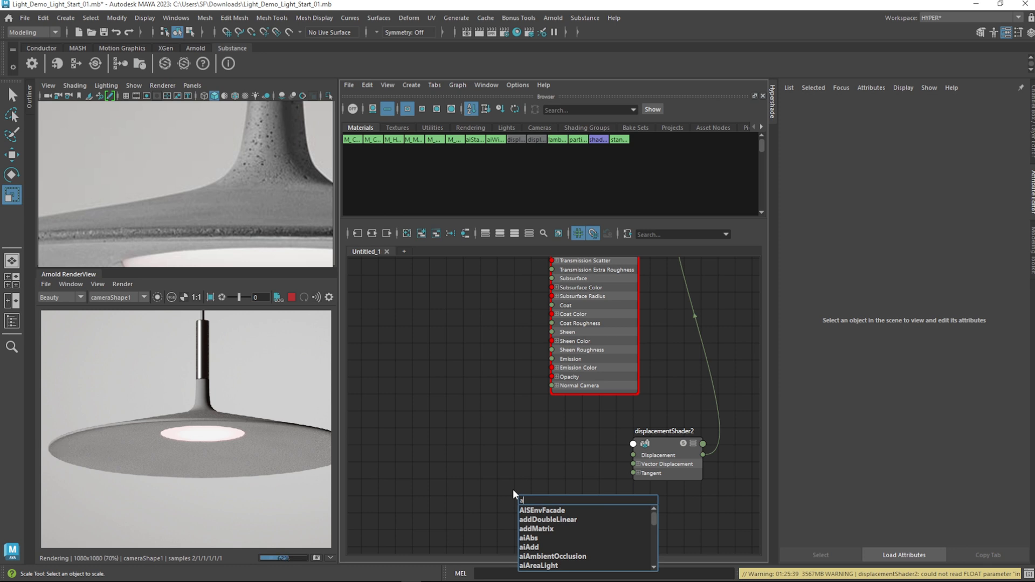
type("iNOI")
key("Return")
left_click_drag(554, 537, 436, 498)
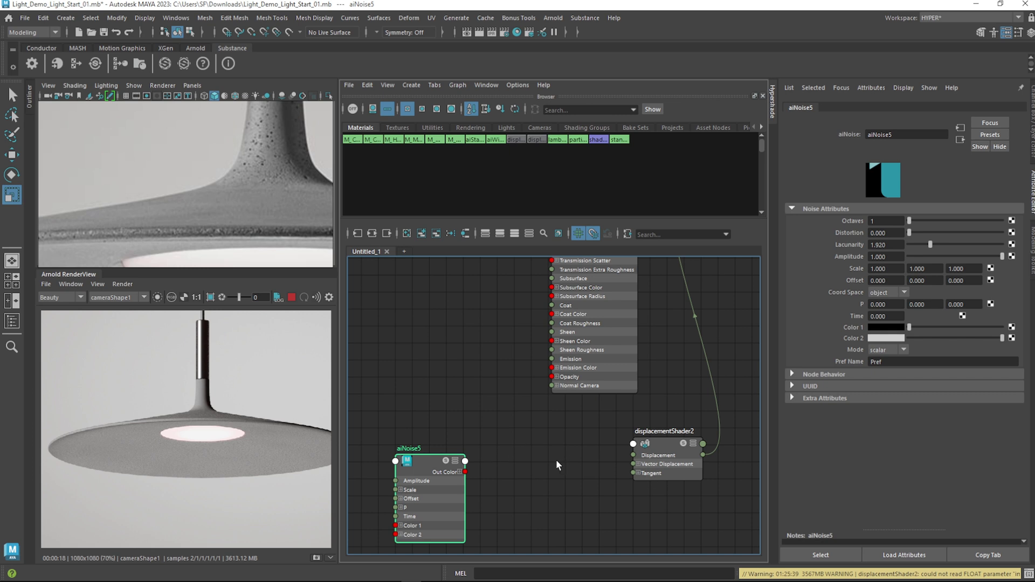
Switch the Arnold render camera to perspShape and line up aiNoise5 with displacementShader2
left_click(137, 297)
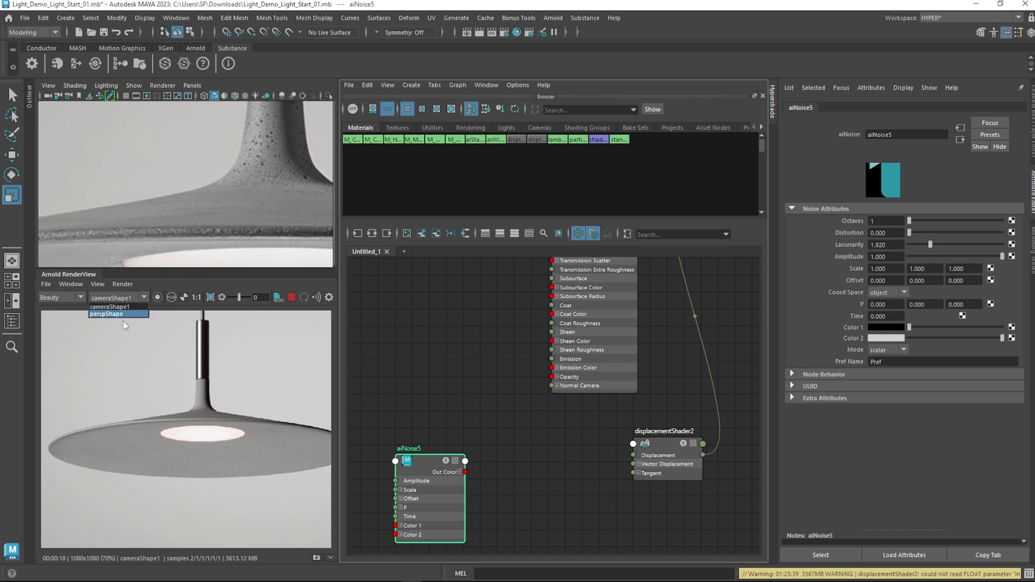
left_click(123, 315)
left_click_drag(418, 487, 402, 470)
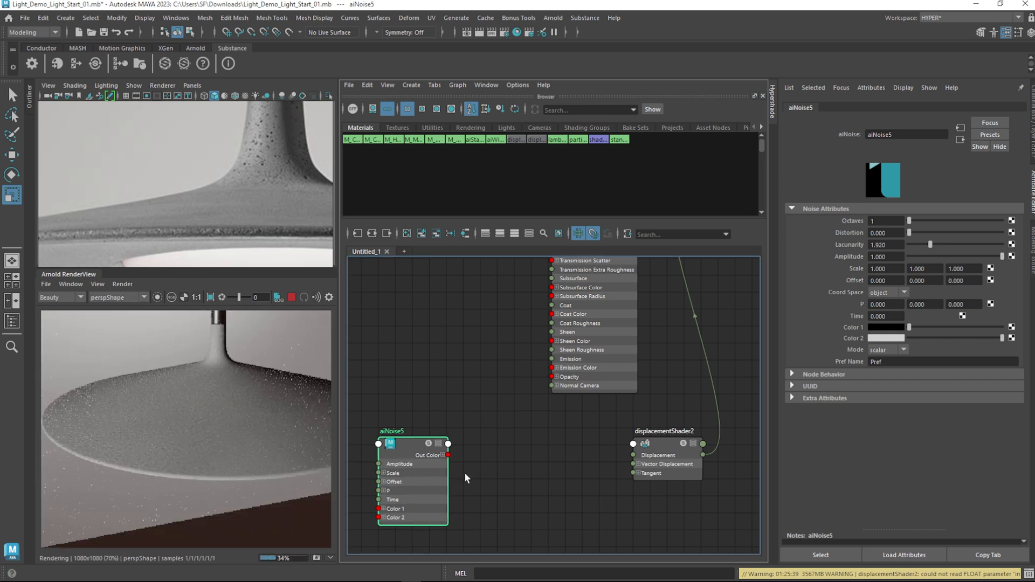
Create an aiTriplanar node and place it between aiNoise5 and displacementShader2
left_click(492, 461)
key("Tab")
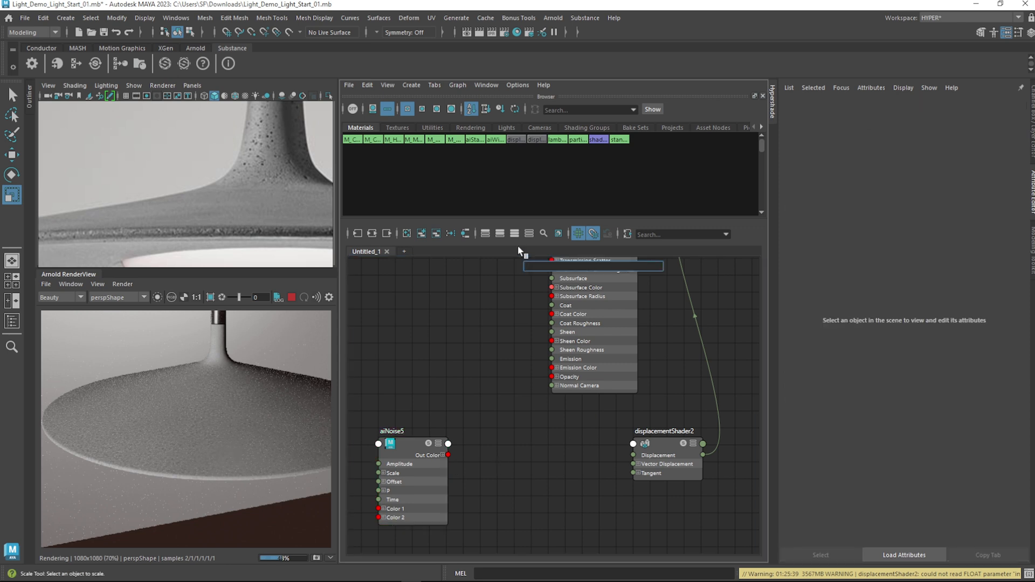
type("AITRIP")
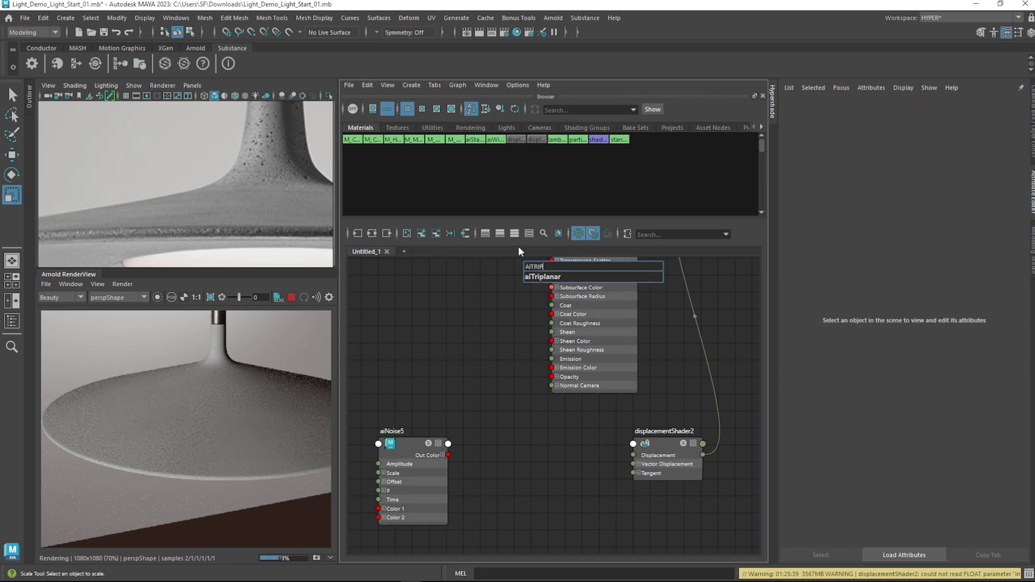
key("Return")
left_click_drag(561, 297, 554, 469)
Connect aiNoise5's Out Color to aiTriplanar3's Input and its Out Color R to displacementShader2's Displacement
left_click_drag(469, 465, 516, 473)
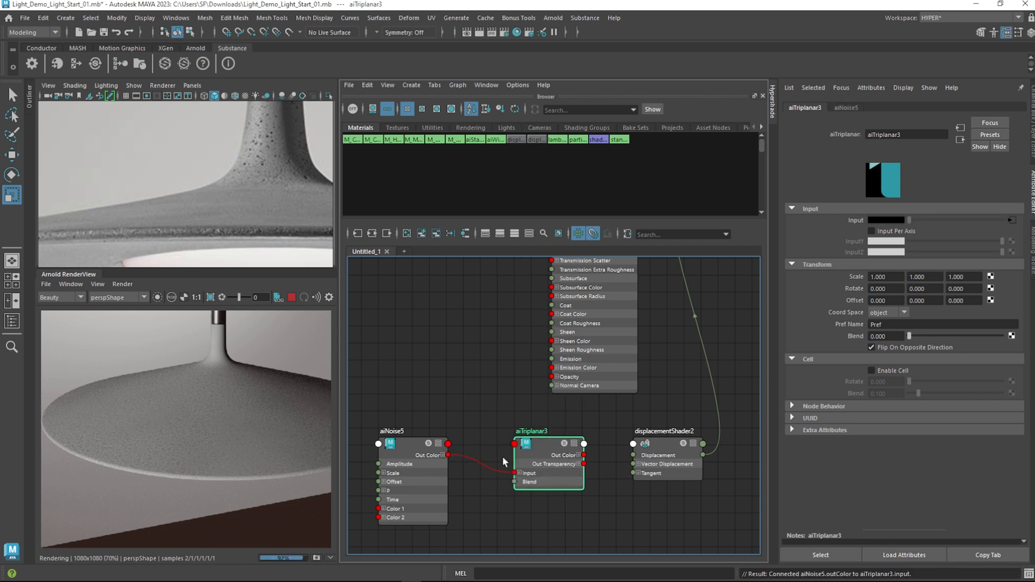
left_click(580, 455)
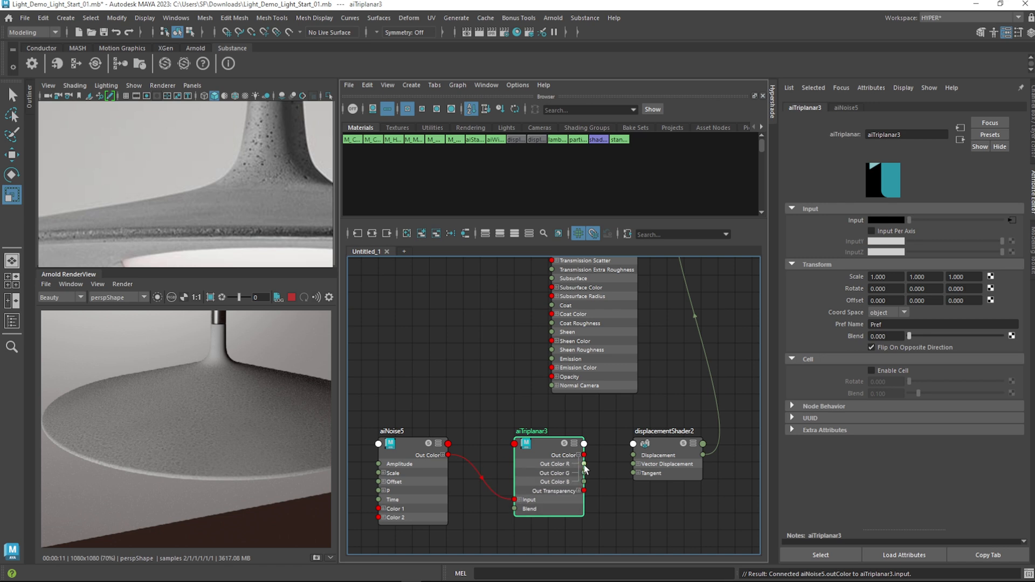
left_click_drag(646, 461, 642, 456)
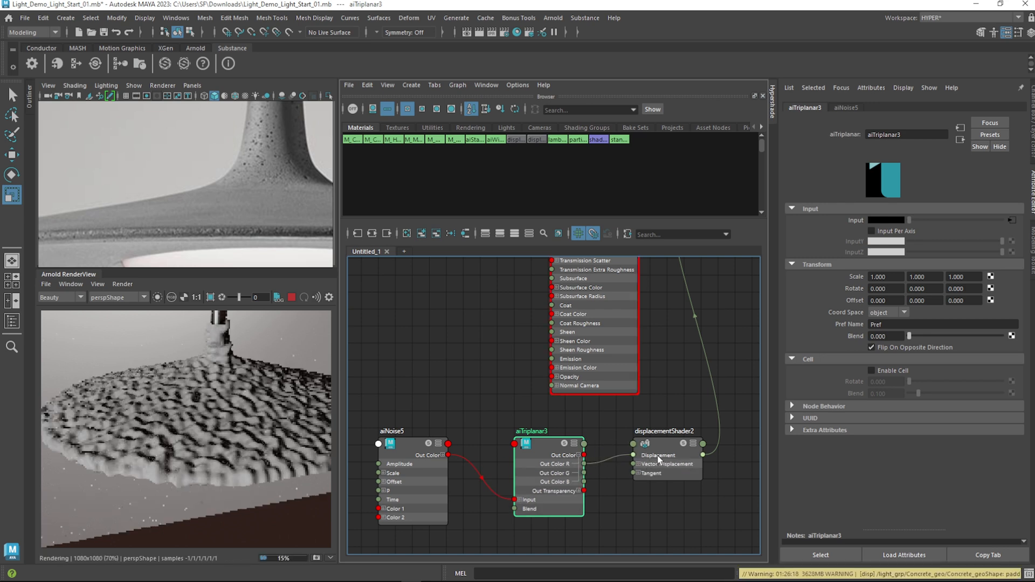
Set the Concrete_geo mesh's Arnold subdivision type to none to compare the displacement, and restore it to catclark
left_click(251, 438)
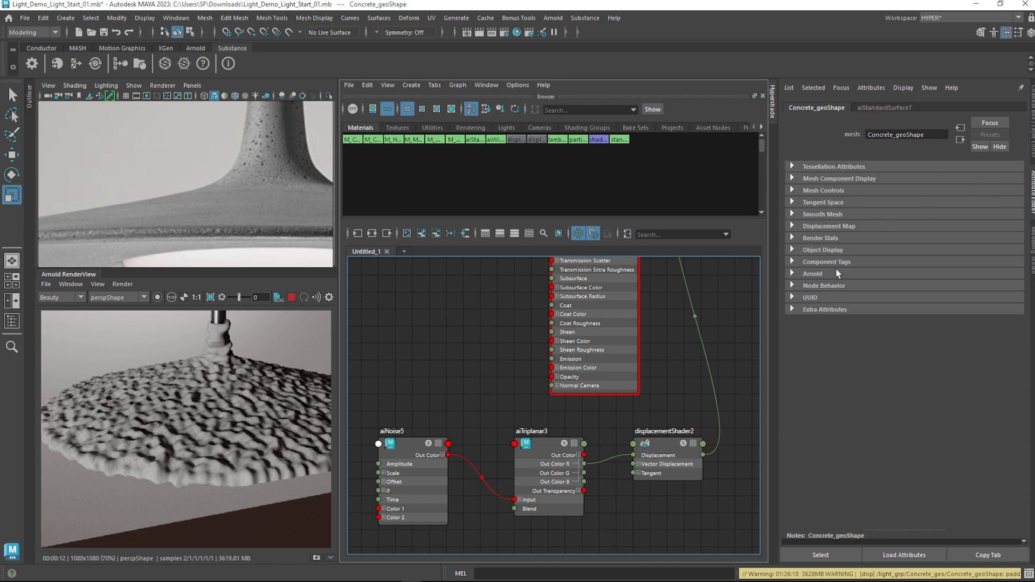
left_click(792, 274)
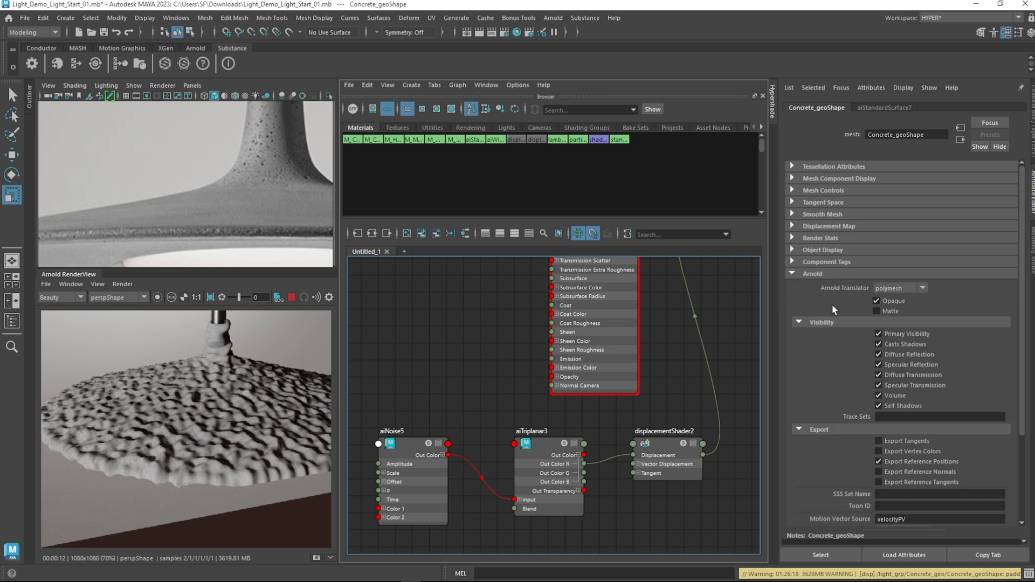
scroll(857, 431, "down", 5)
left_click(811, 456)
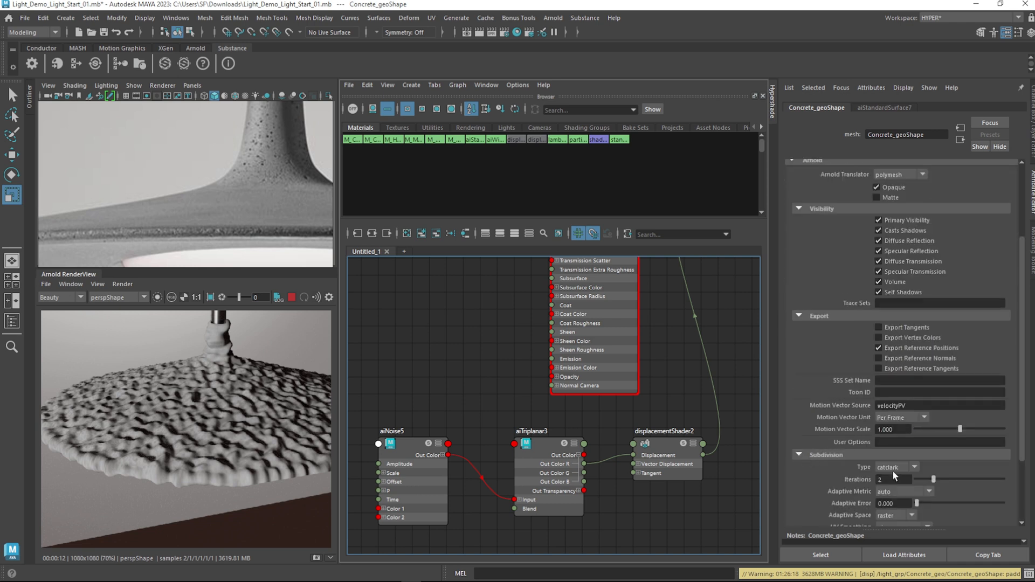
left_click(893, 373)
left_click(899, 376)
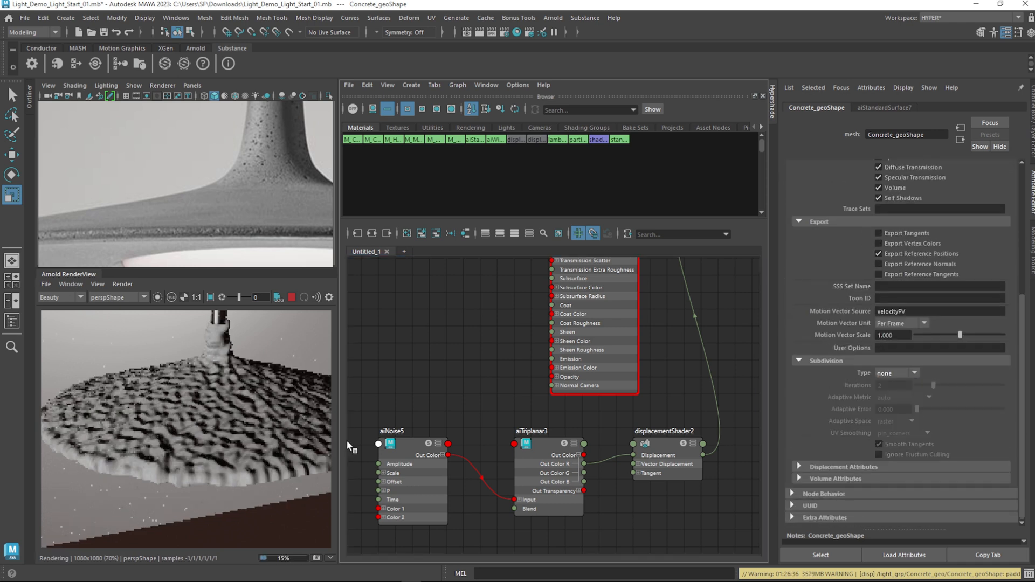
left_click(903, 373)
left_click(895, 387)
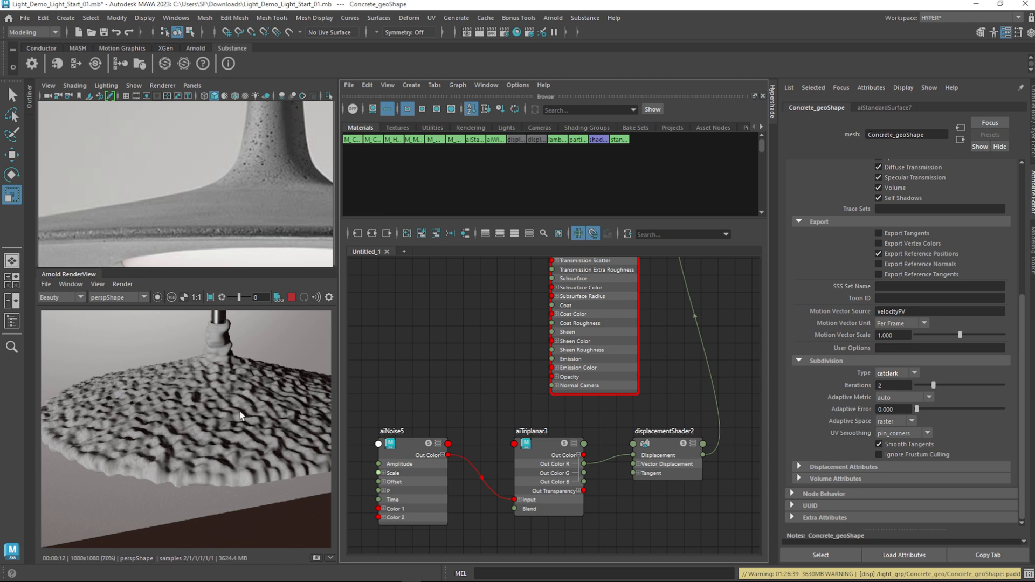
Set displacementShader2's Arnold Scalar Zero Value to 0.5 and check the displaced lampshade in the render
left_click(673, 450)
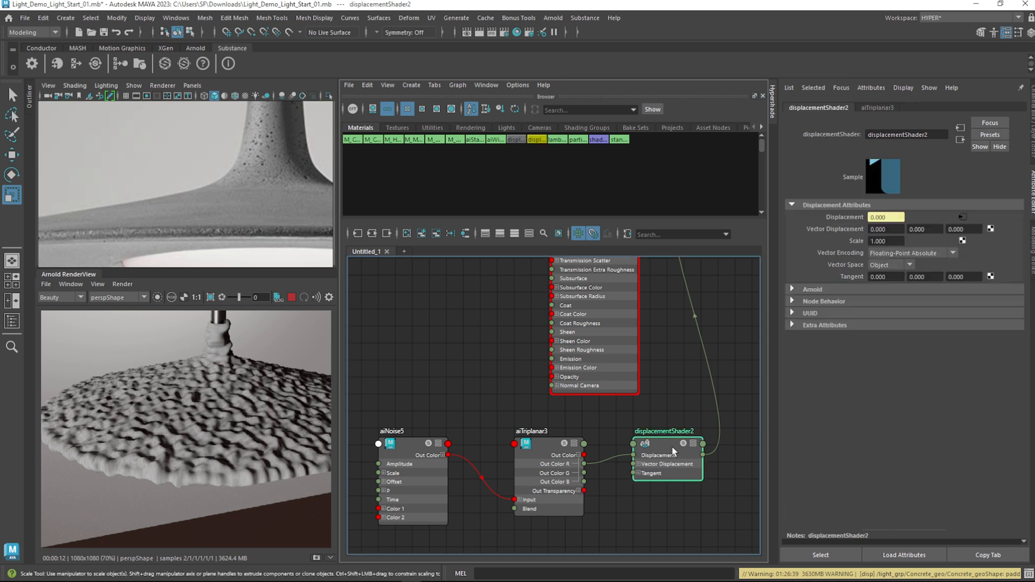
middle_click_drag(665, 368, 642, 350, "alt")
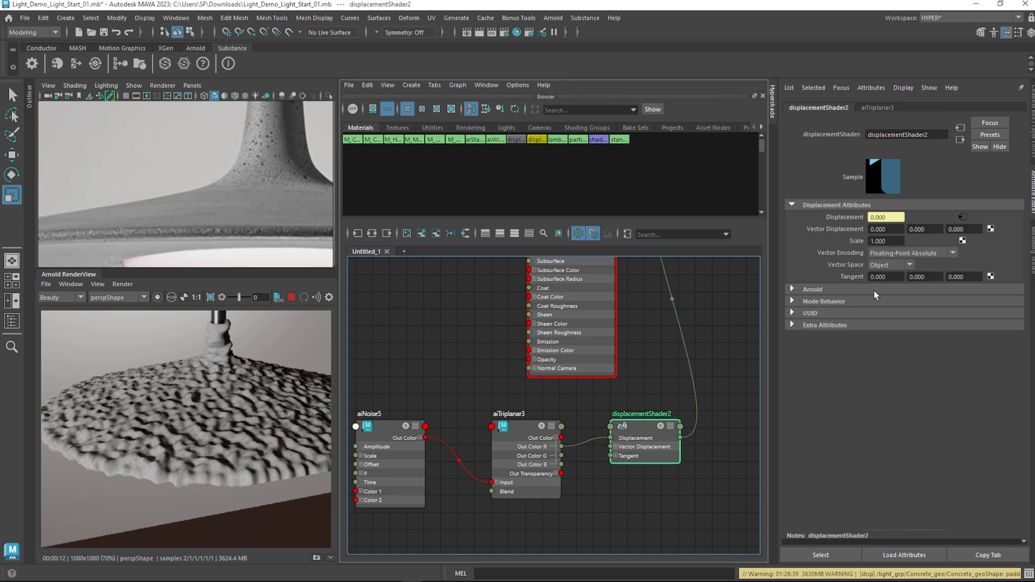
left_click(830, 295)
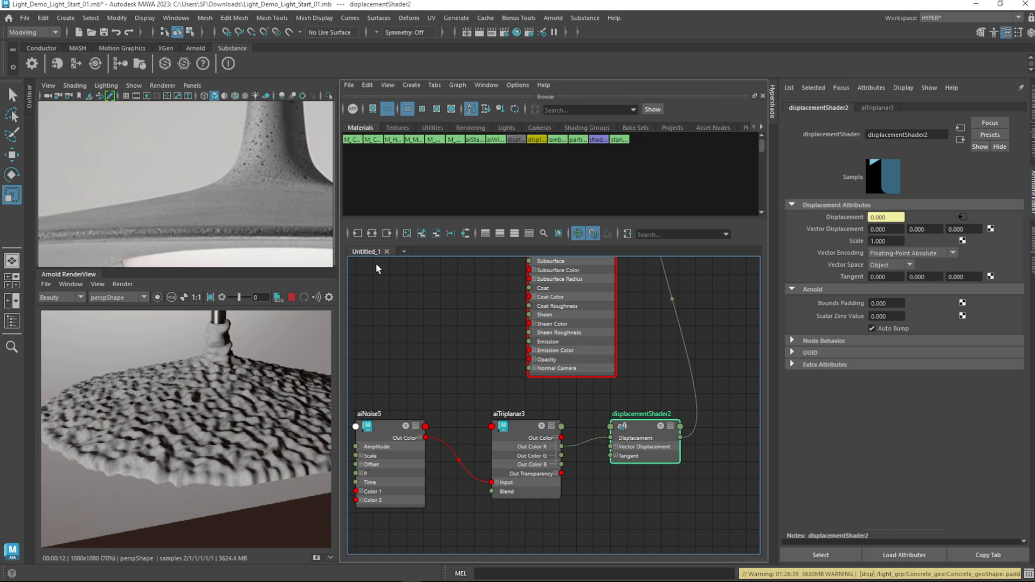
left_click(887, 316)
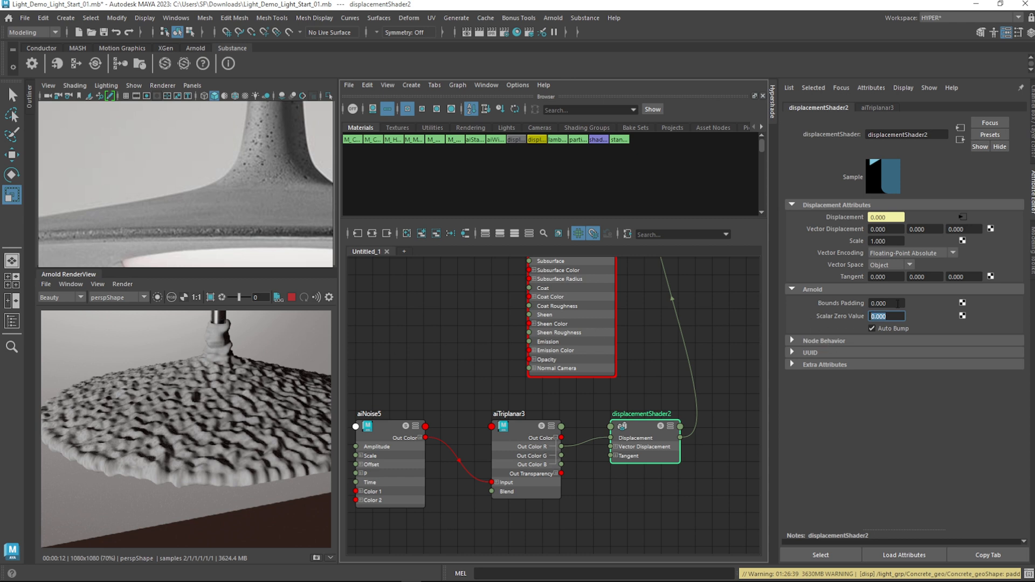
type("0.5")
key("Return")
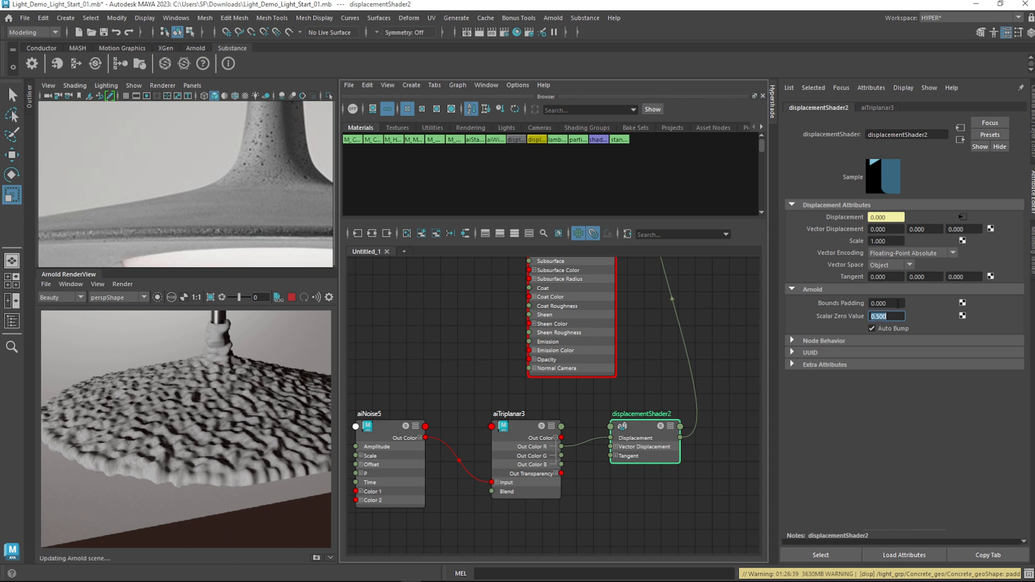
scroll(221, 321, "up", 2)
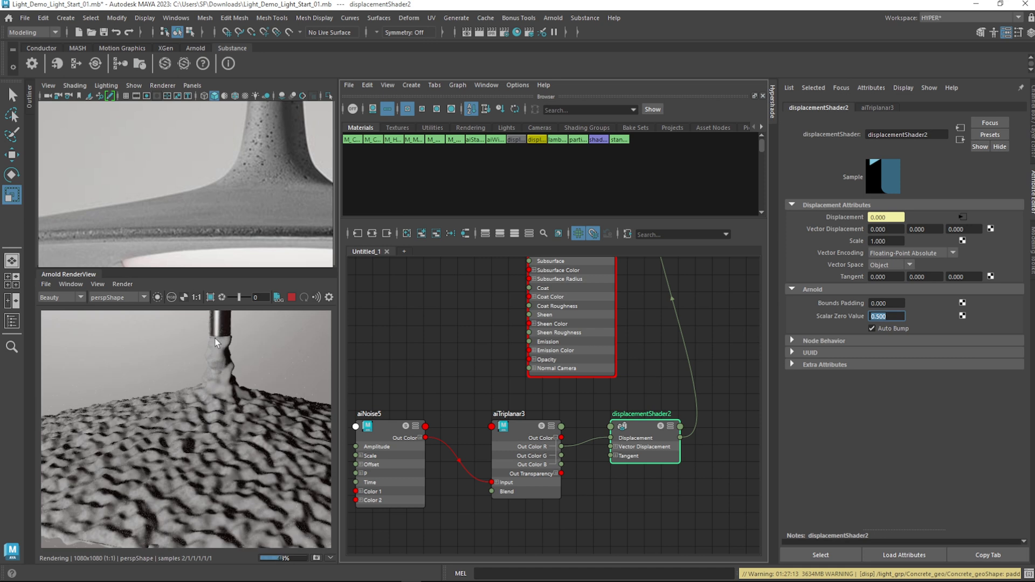
scroll(235, 354, "down", 2)
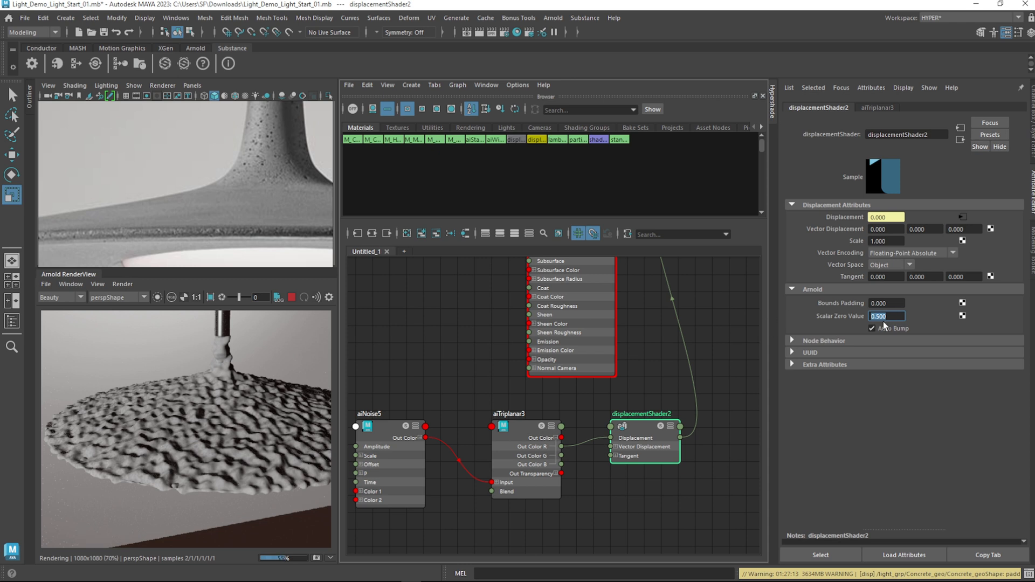
Reposition the aiTriplanar3 and displacementShader2 nodes in the shading graph
left_click_drag(549, 439, 532, 422)
left_click_drag(544, 438, 467, 381)
middle_click_drag(579, 489, 565, 473, "alt")
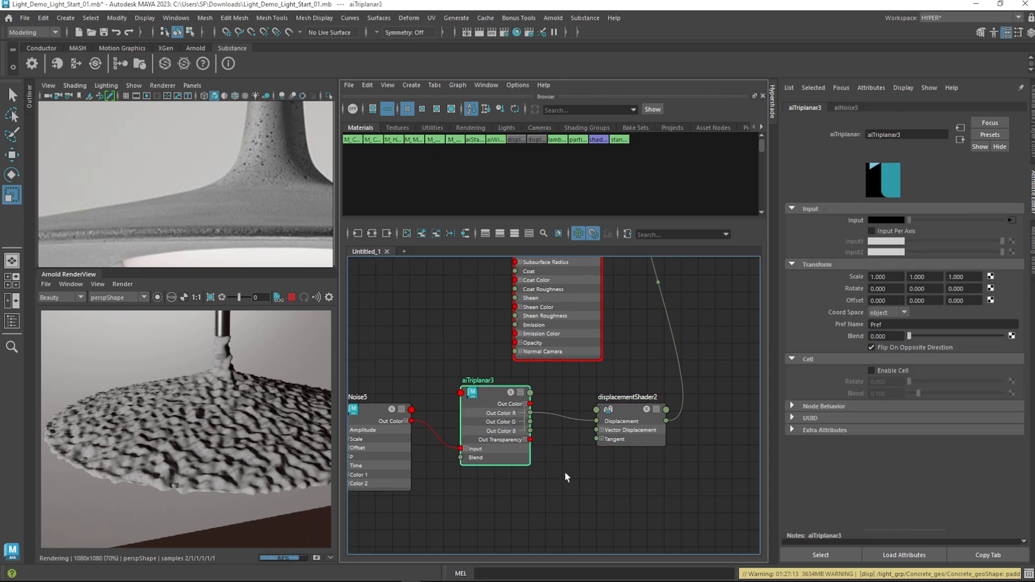
left_click_drag(609, 421, 632, 401)
Examine the whole shading graph to locate the concrete material's nodes and the displacement branch
scroll(624, 448, "down", 10)
scroll(577, 445, "up", 4)
scroll(578, 444, "up", 6)
middle_click_drag(705, 510, 460, 520, "alt")
scroll(550, 439, "down", 3)
scroll(554, 428, "up", 3)
middle_click_drag(555, 431, 591, 441, "alt")
scroll(443, 407, "down", 10)
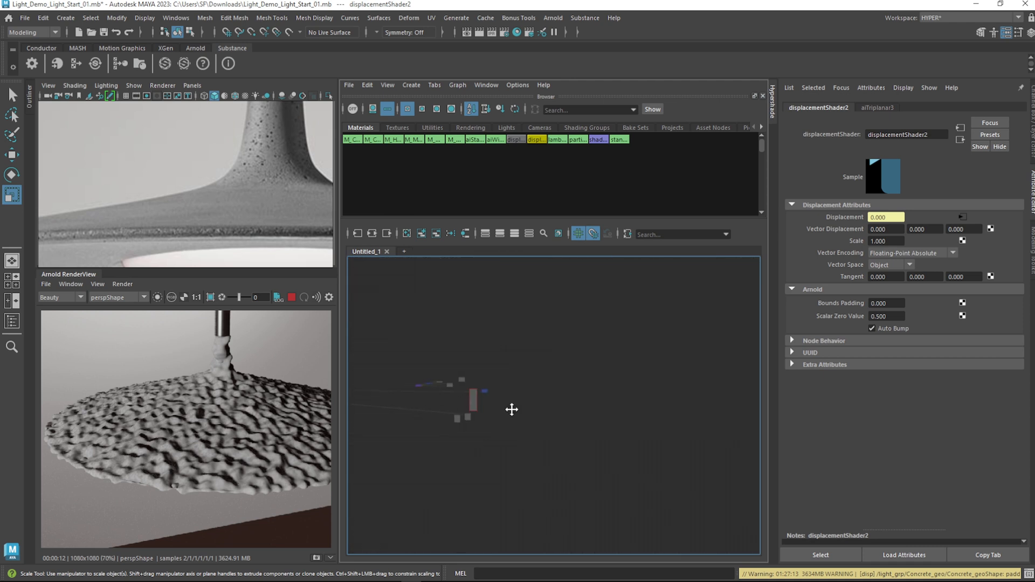
middle_click_drag(470, 454, 557, 455, "alt")
scroll(557, 455, "down", 2)
left_click(458, 401)
left_click_drag(455, 342, 534, 444)
middle_click_drag(689, 411, 475, 453, "alt")
middle_click_drag(617, 407, 548, 428, "alt")
middle_click_drag(600, 371, 577, 451, "alt")
scroll(576, 456, "up", 8)
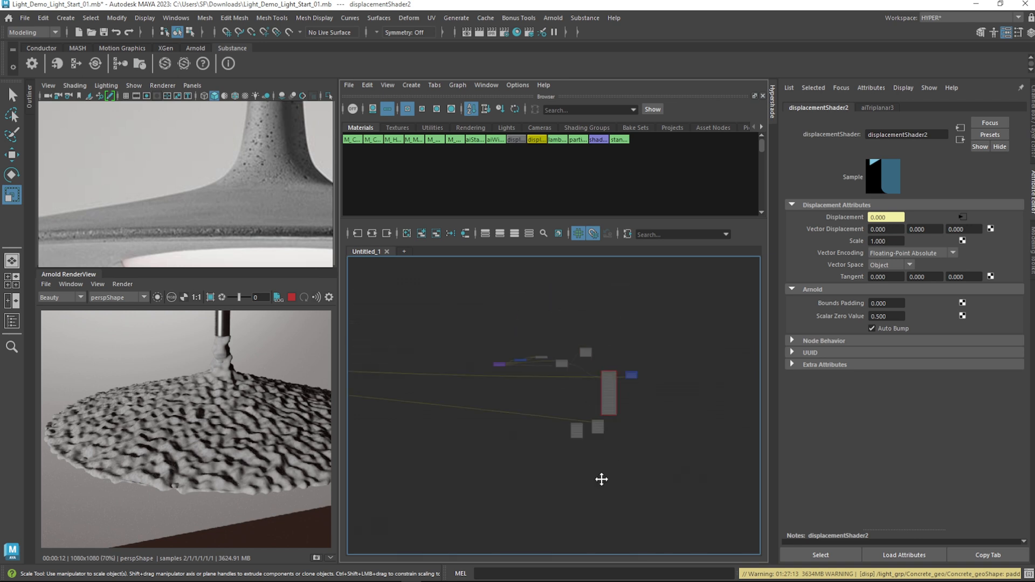
Rearrange the shading graph containing aiStandardSurface7 and focus on the displacement nodes
left_click(584, 312)
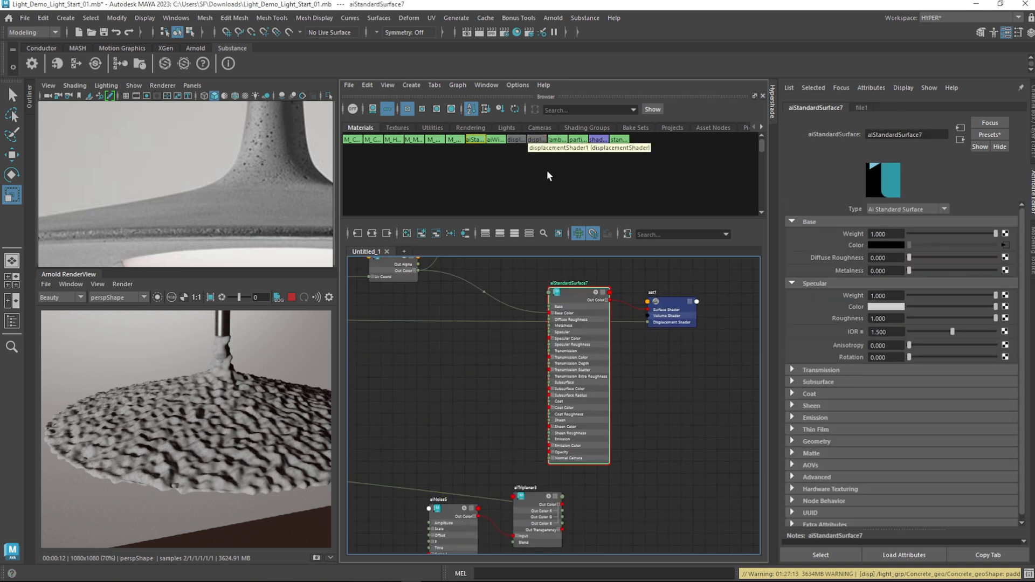
left_click(460, 85)
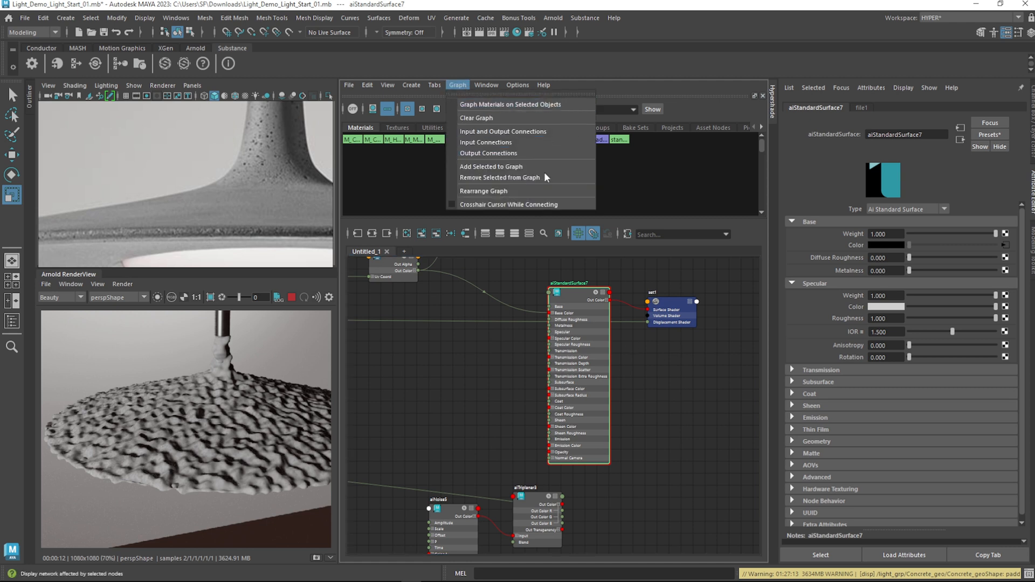
left_click(533, 189)
left_click_drag(668, 357, 760, 524)
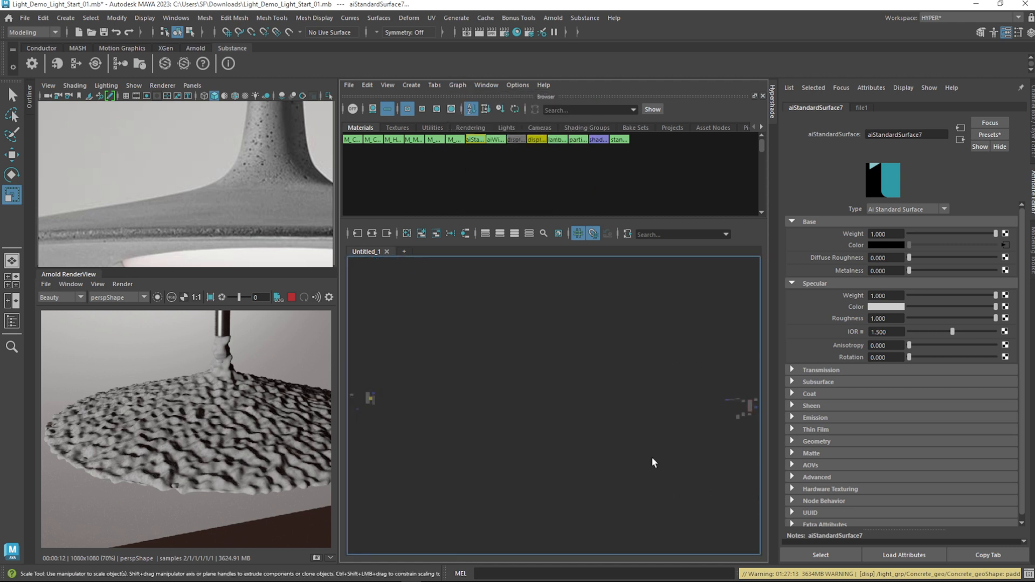
key("a")
left_click(739, 445)
scroll(723, 467, "up", 5)
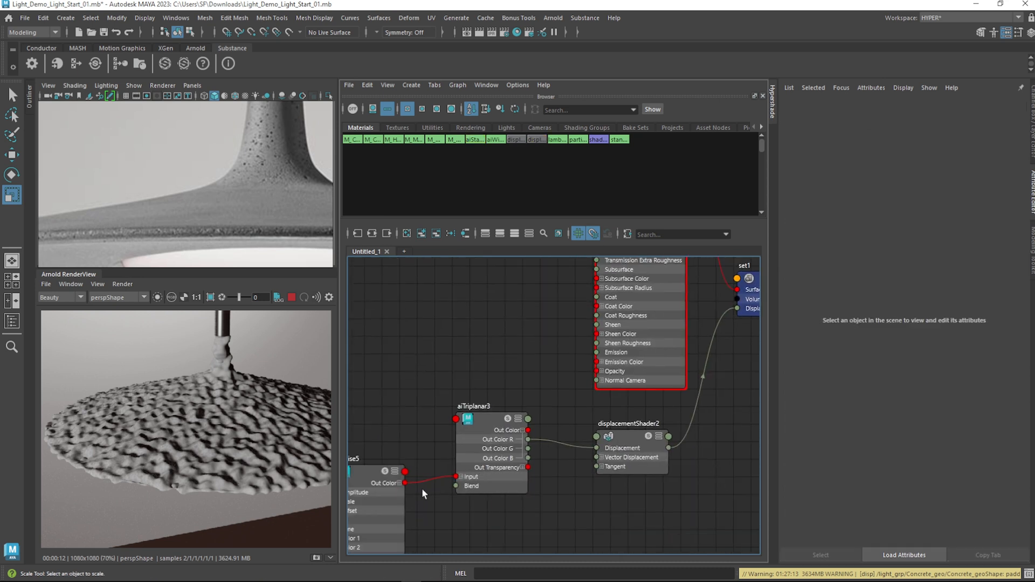
Reduce displacementShader2's Scale to 0.3 and further to 0.03, checking the lampshade surface in the render
left_click(692, 418)
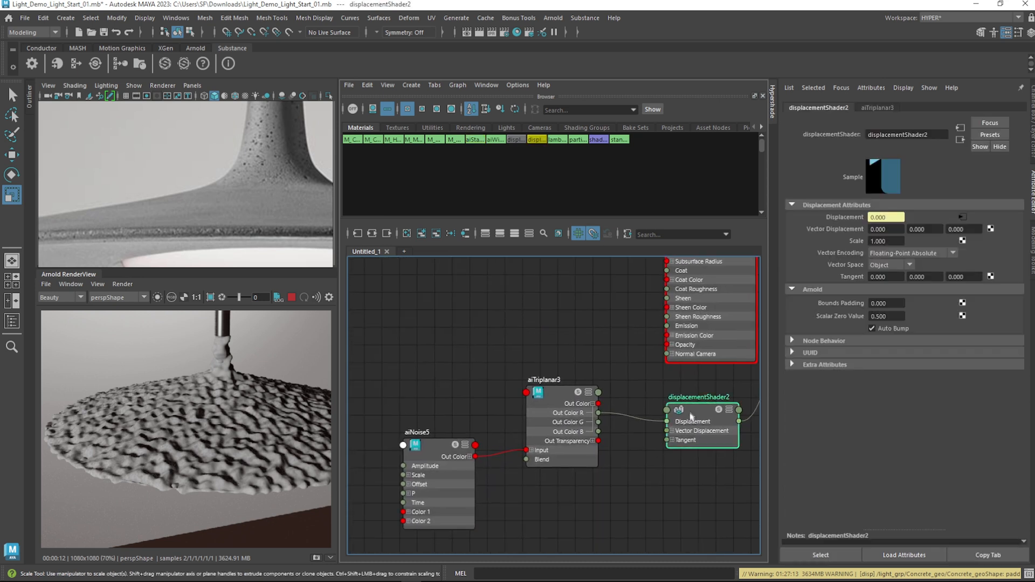
left_click(901, 241)
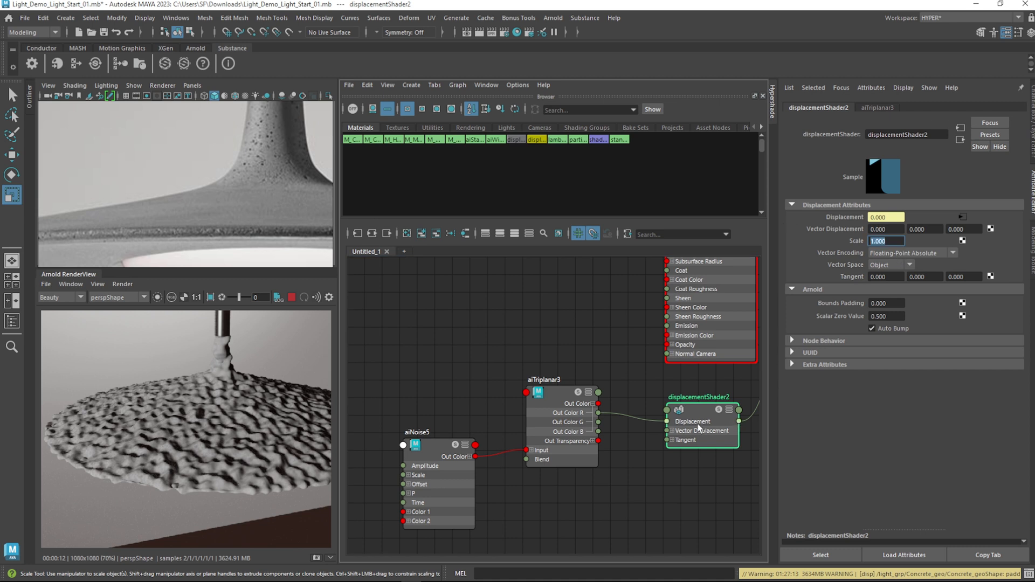
key("BackSpace")
type(".3")
key("Return")
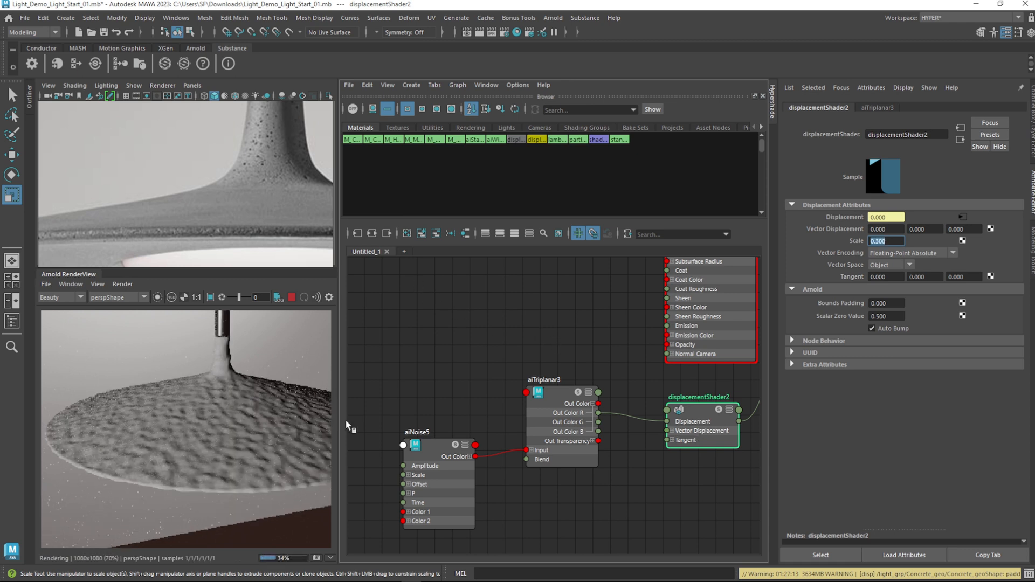
type(".03")
key("Return")
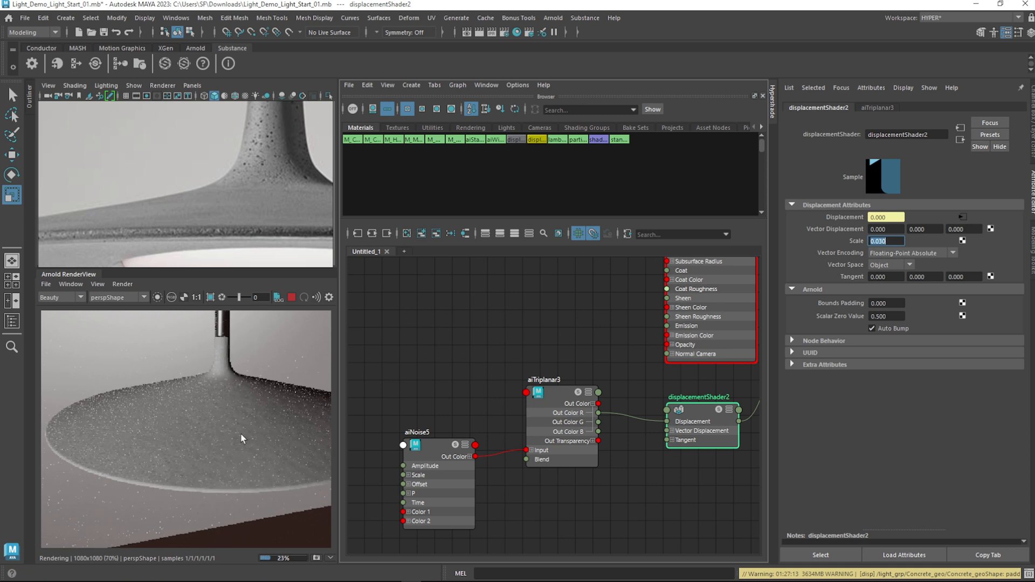
scroll(240, 434, "up", 2)
Inspect the workflow and output settings of substanceNode1 upstream of aiStandardSurface7
left_click(726, 328)
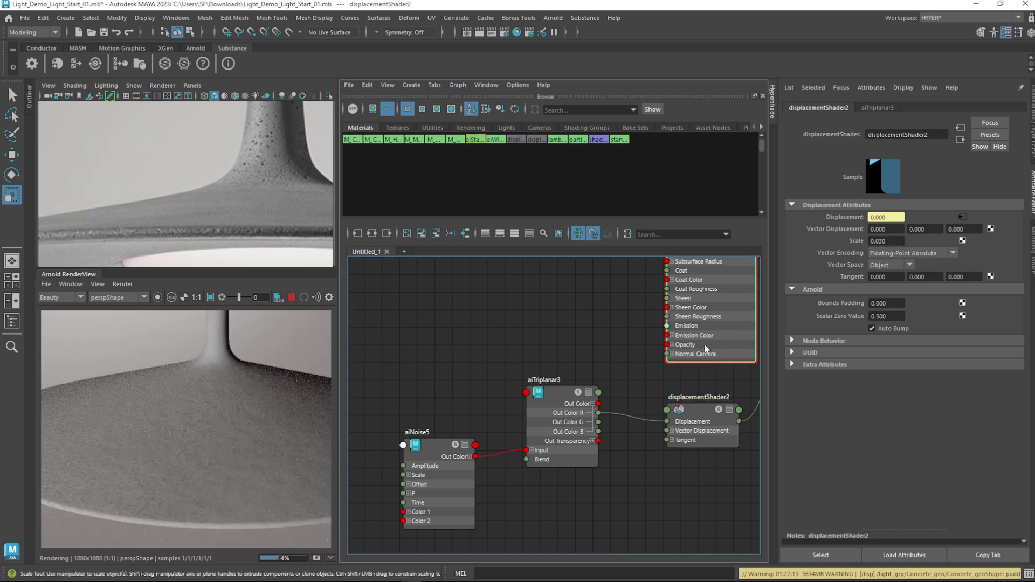
scroll(543, 342, "down", 5)
middle_click_drag(543, 342, 512, 396)
scroll(512, 397, "up", 5)
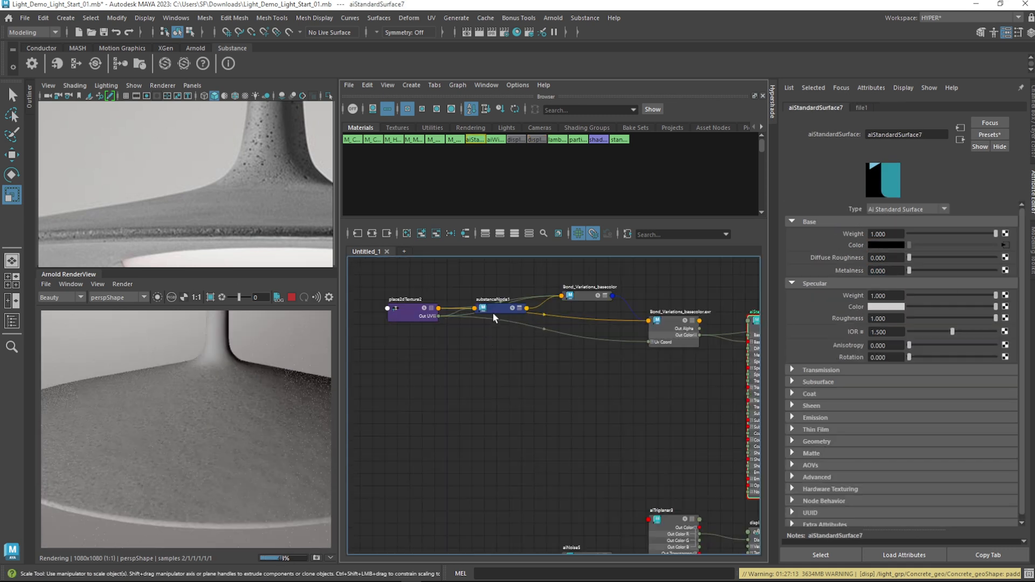
left_click(490, 313)
scroll(969, 387, "down", 5)
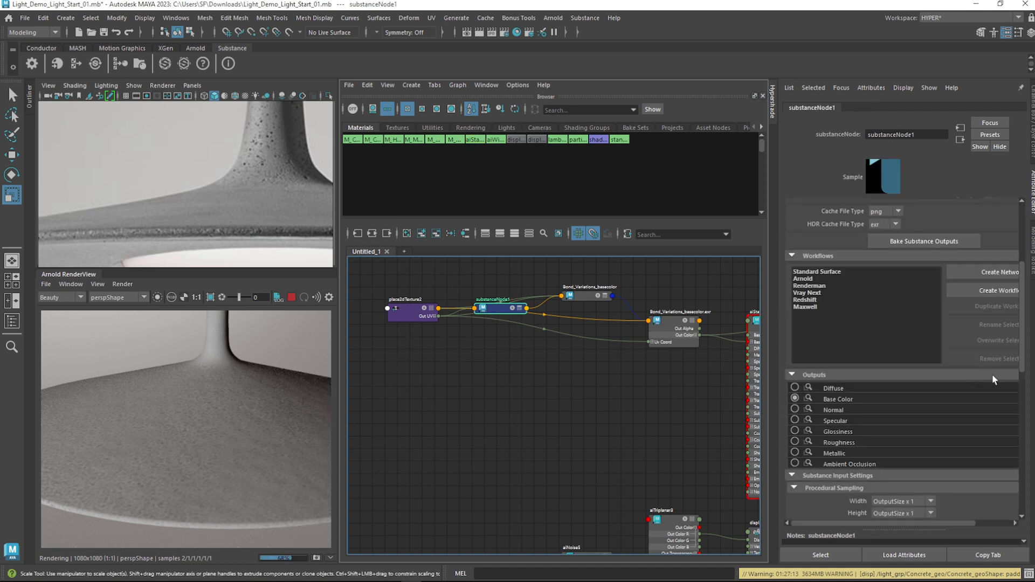
Lower aiStandardSurface7's specular Roughness to 0.652
middle_click_drag(666, 400, 481, 374, "alt")
left_click(593, 323)
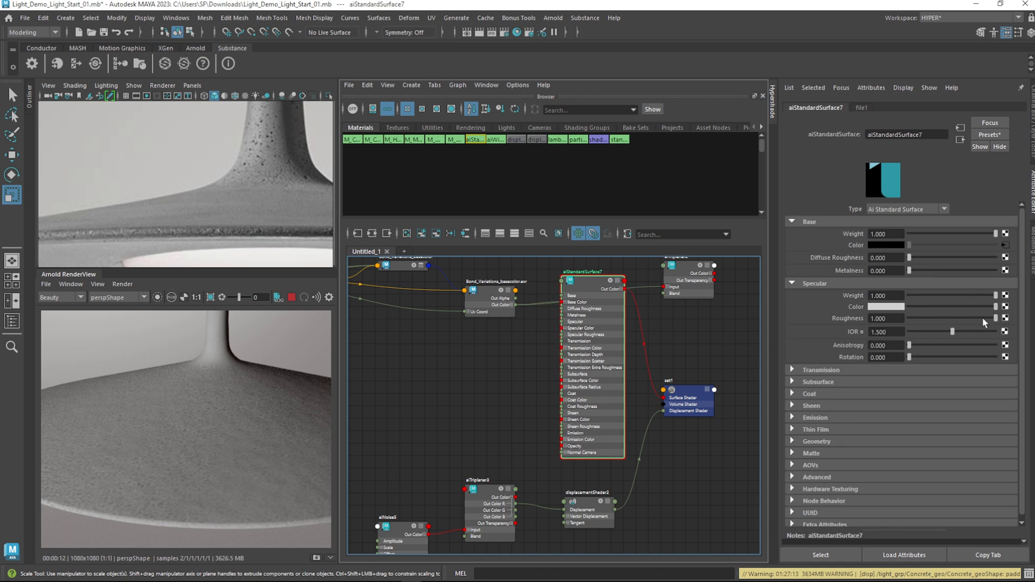
left_click_drag(992, 317, 971, 318)
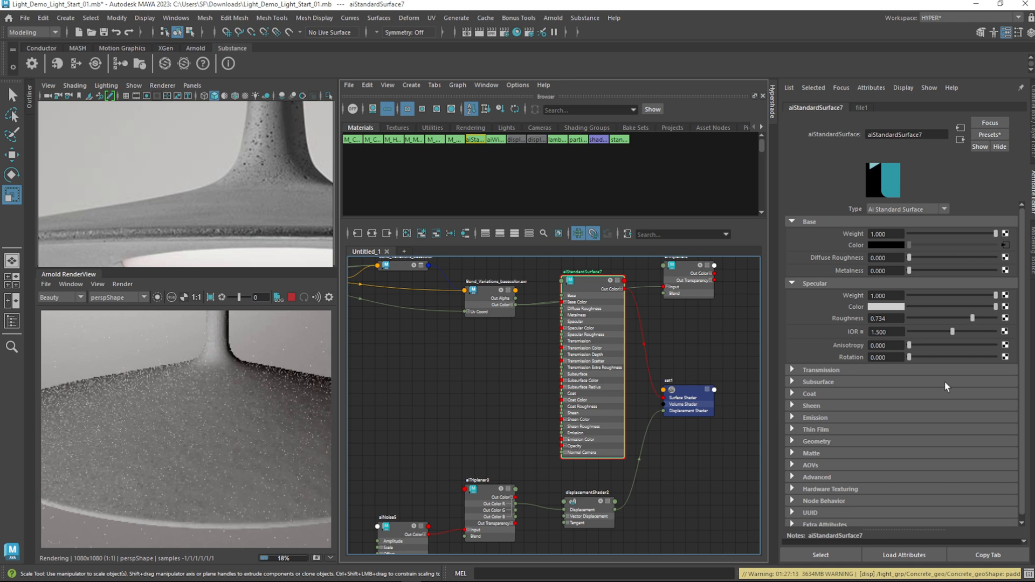
left_click(966, 319)
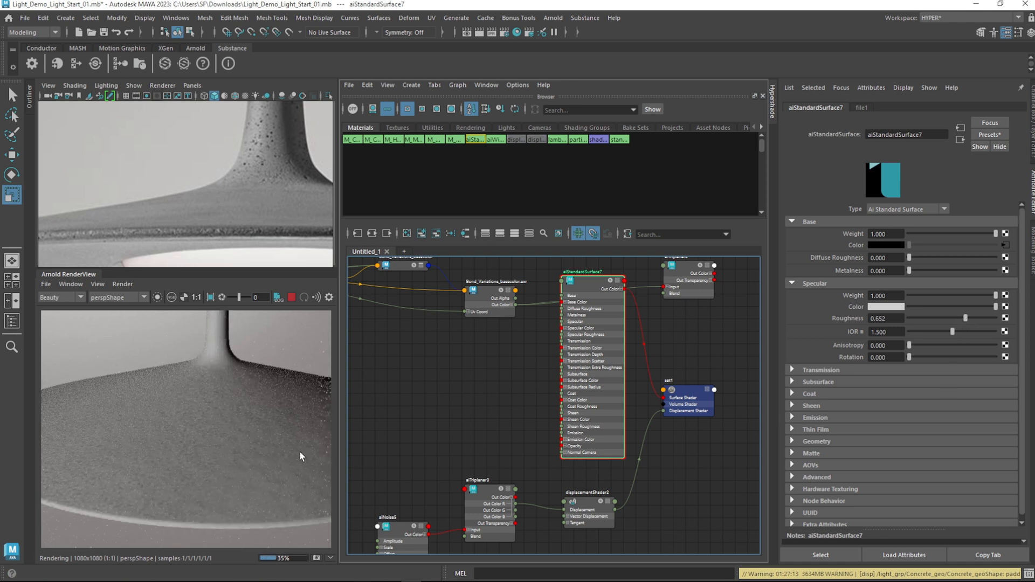
Render through cameraShape1 and inspect the lampshade's underside and rim up close
middle_click_drag(204, 461, 264, 406)
scroll(263, 403, "down", 2)
scroll(264, 403, "up", 2)
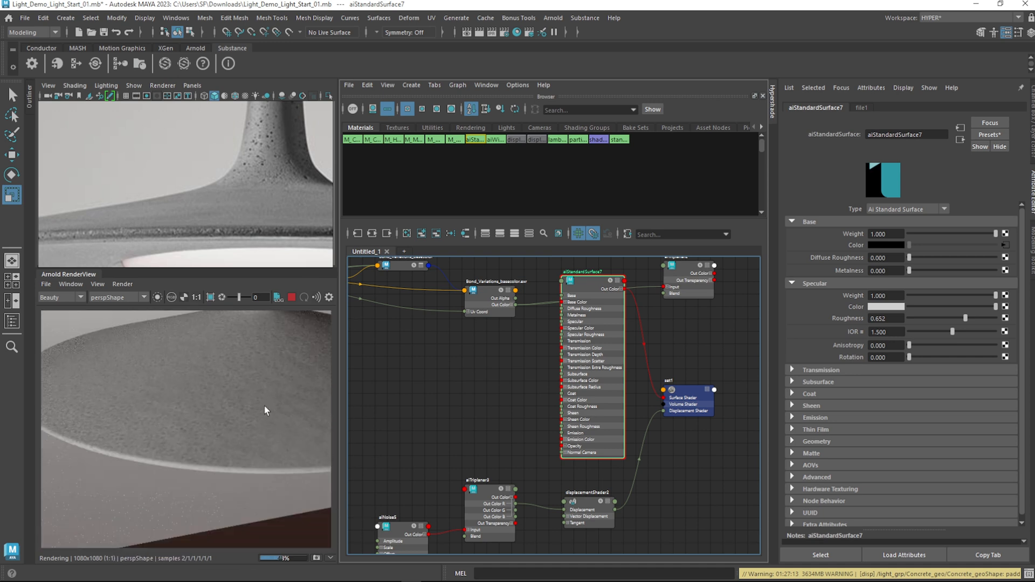
left_click(119, 301)
left_click(111, 306)
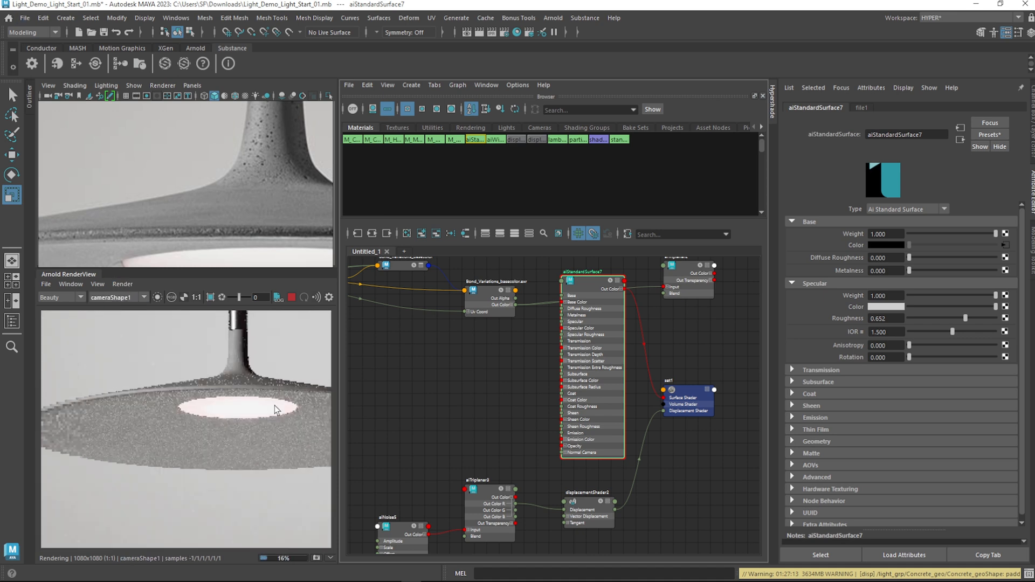
scroll(252, 384, "up", 4)
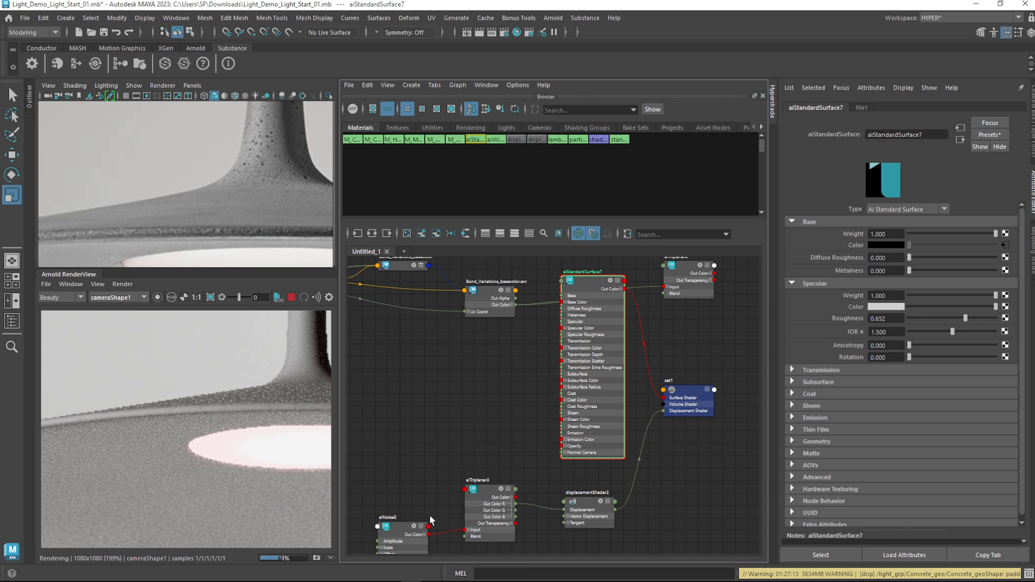
Move the aiNoise5 node up beside aiTriplanar3 in the shading graph
left_click(402, 531)
left_click_drag(406, 533, 416, 497)
middle_click_drag(452, 447, 472, 397, "alt")
left_click(509, 461)
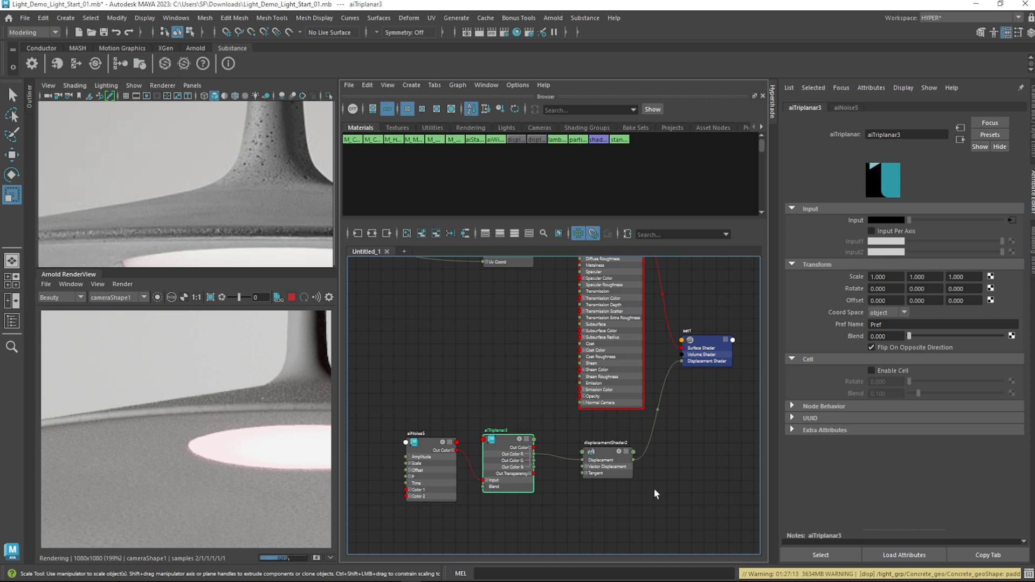
Set aiNoise5's Scale to 3 on all three axes
left_click(431, 473)
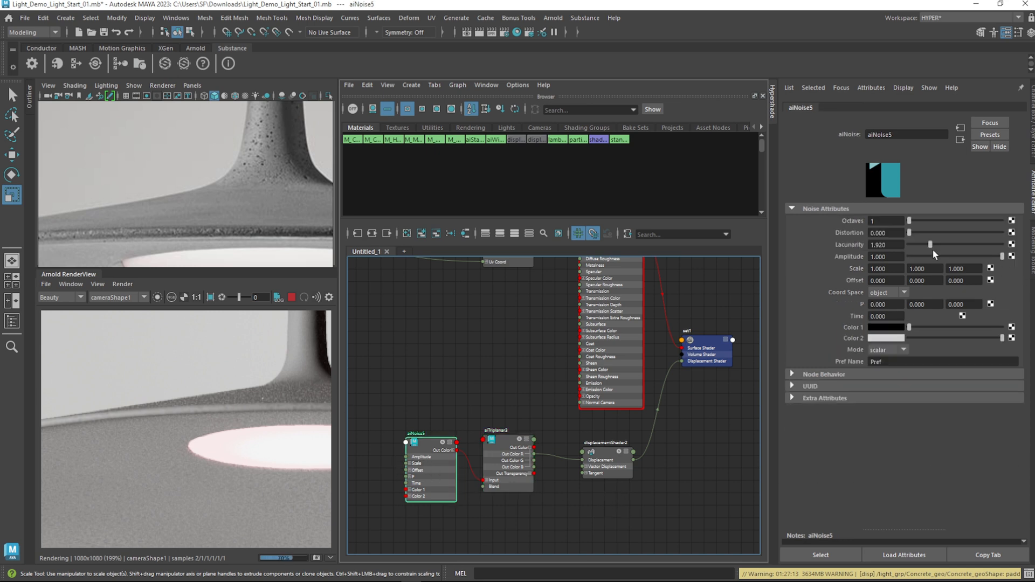
left_click(884, 257)
key("Tab")
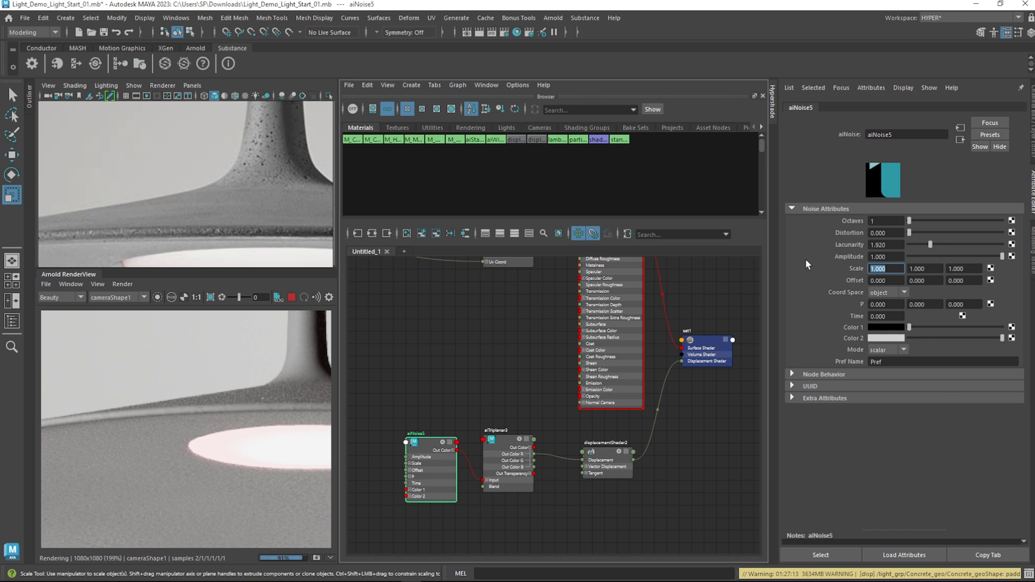
type("3")
key("Tab")
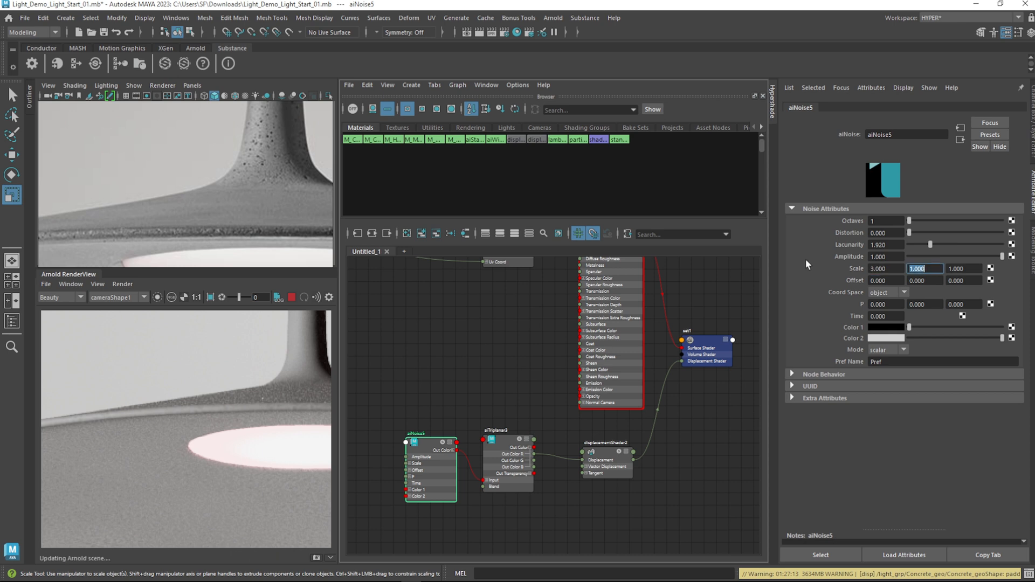
type("3")
key("Tab")
type("3")
key("Tab")
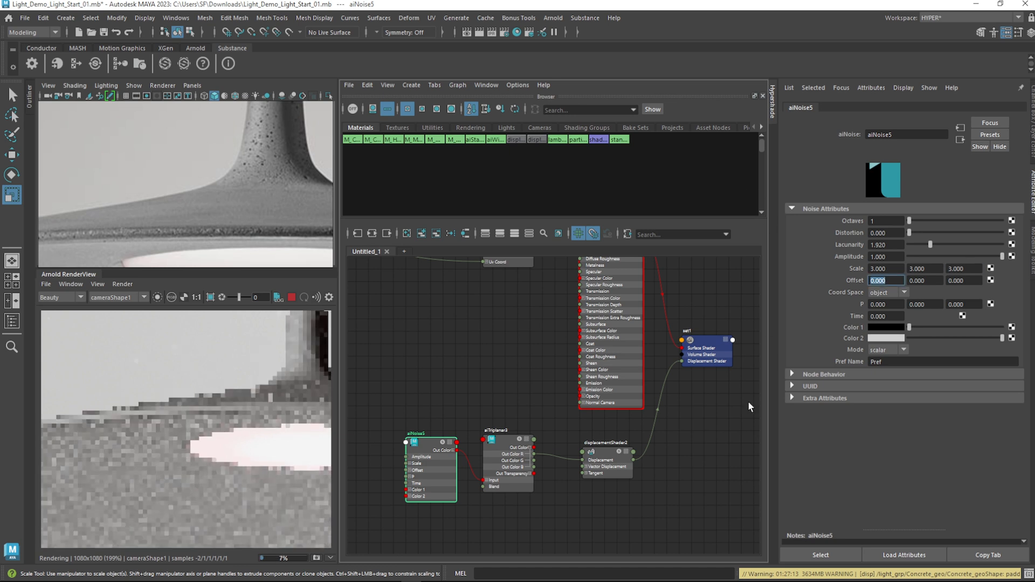
Try displacementShader2's Scale at 2, and set it to 0.3 instead
left_click(620, 459)
left_click(885, 241)
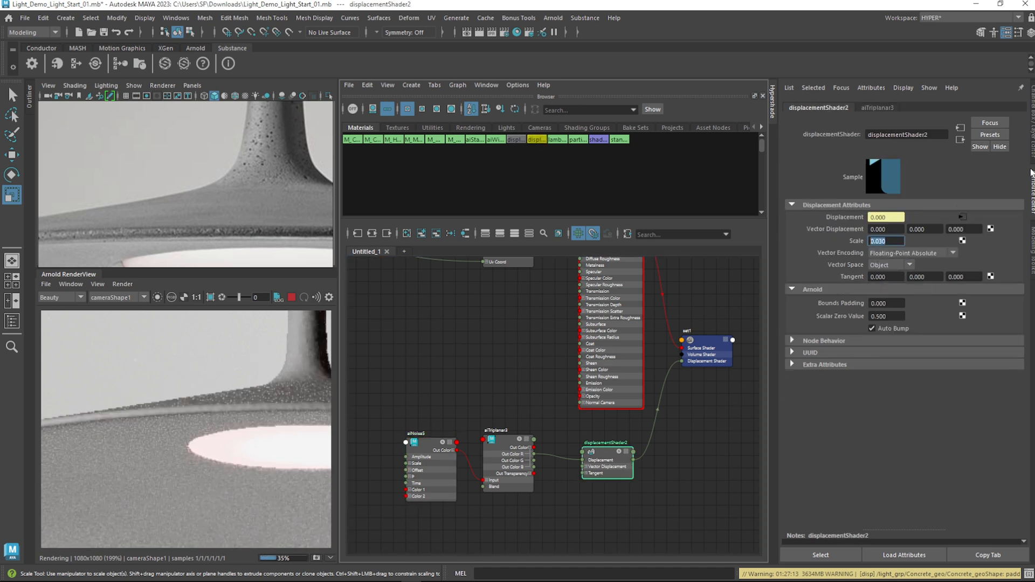
type("2")
key("Return")
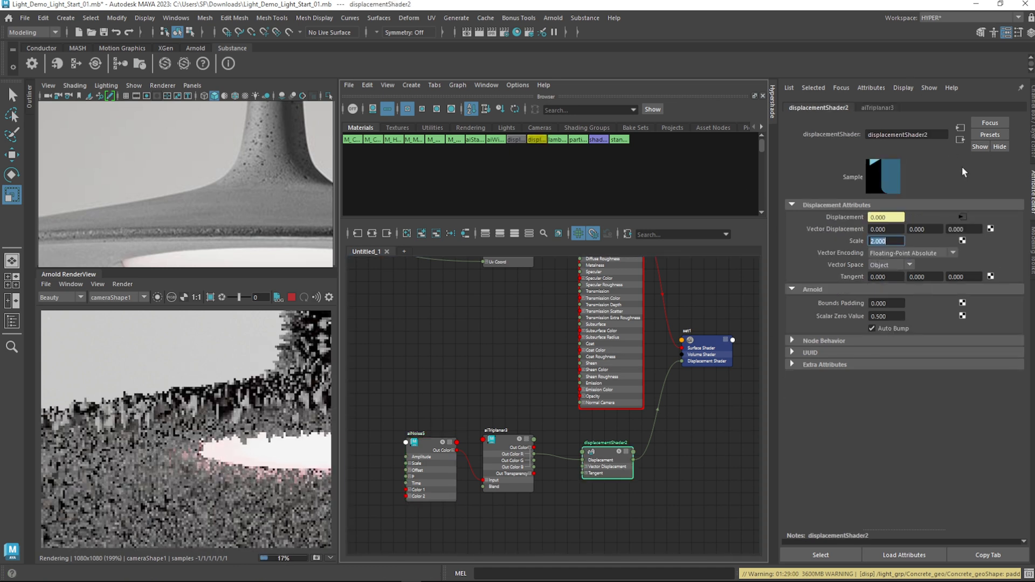
type("0.3")
key("Return")
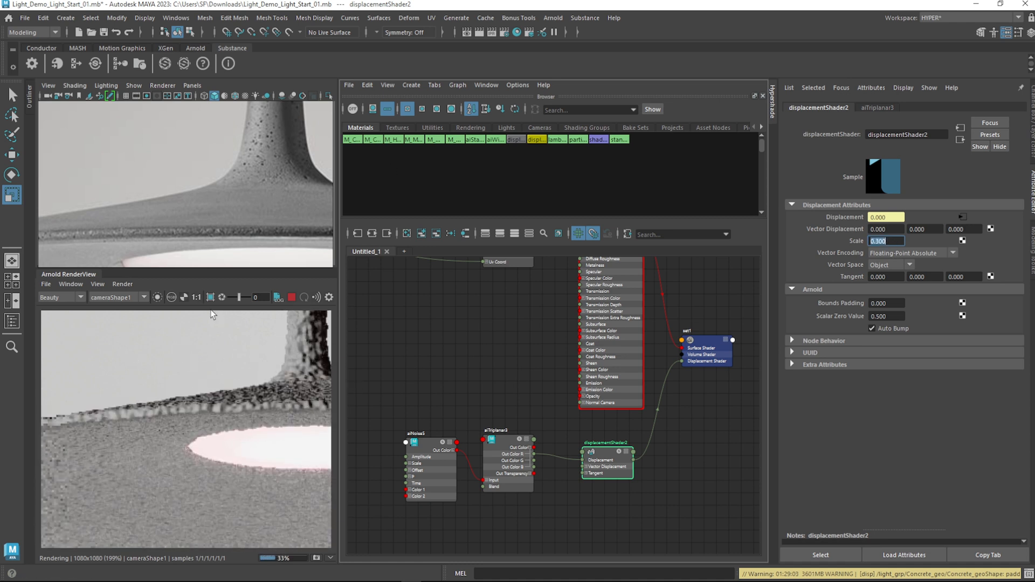
Render through perspShape again and examine the displaced lampshade surface up close
left_click(122, 284)
left_click(125, 286)
left_click(106, 298)
left_click(109, 317)
scroll(217, 403, "down", 5)
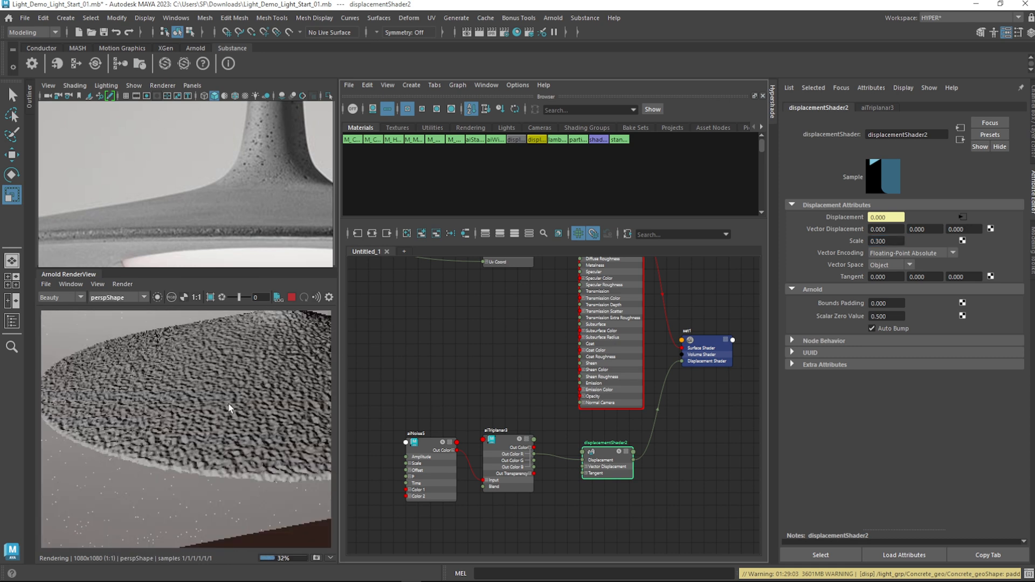
scroll(252, 426, "up", 2)
scroll(253, 428, "up", 1)
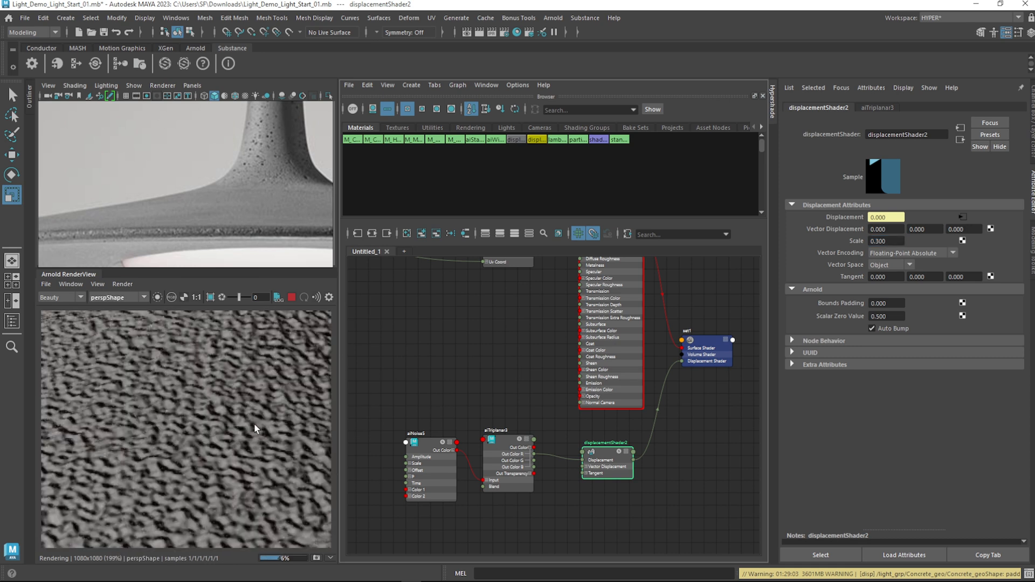
Raise aiNoise5's Scale to 4.730, 4.980 and 5.690, limiting the render to a crop region on the lampshade
left_click(423, 454)
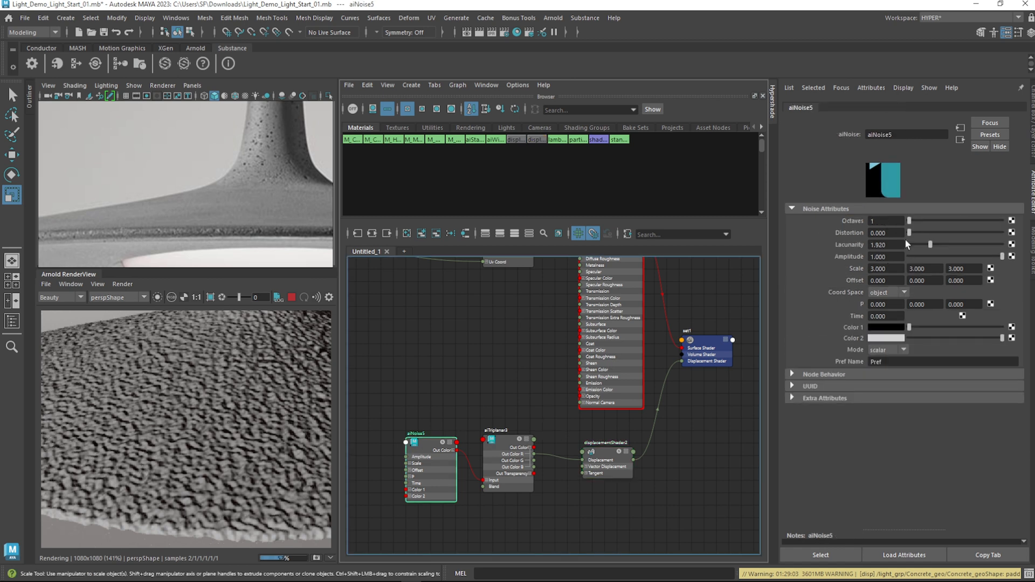
left_click_drag(892, 268, 985, 270, "ctrl")
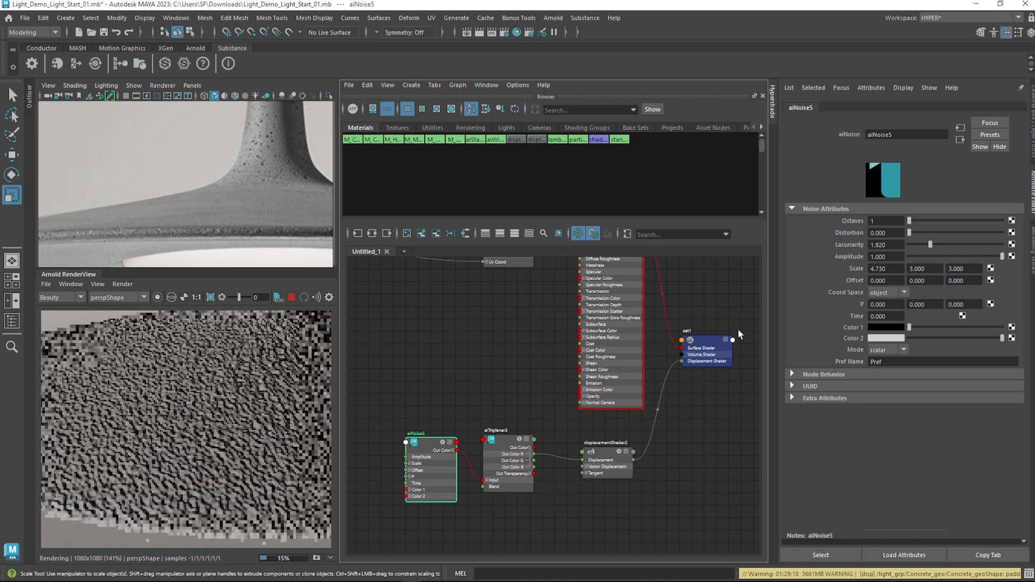
left_click_drag(930, 268, 1025, 268, "ctrl")
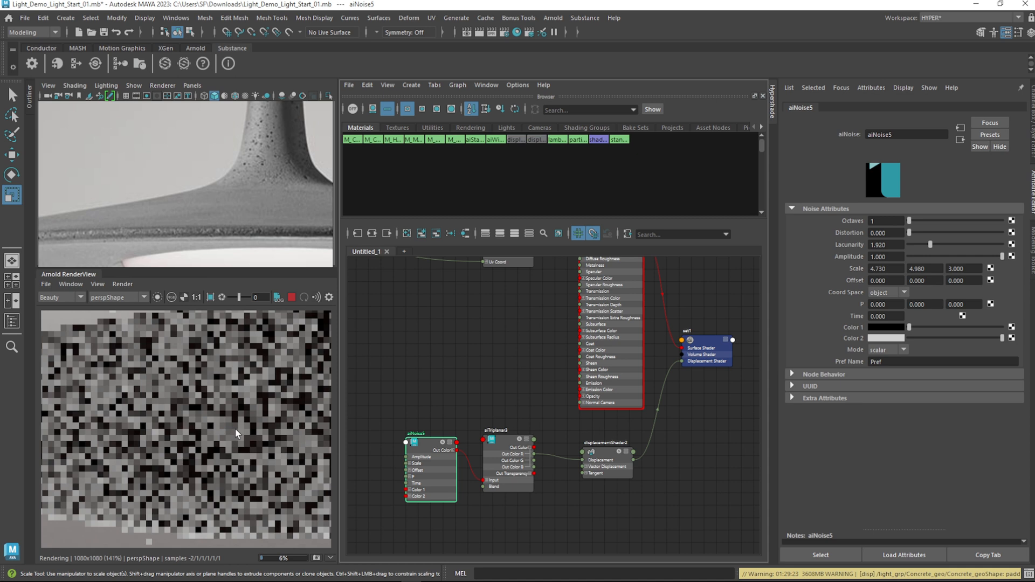
left_click(210, 297)
left_click_drag(127, 389, 303, 491)
left_click_drag(979, 268, 1014, 268, "ctrl")
Examine the concrete pores near the stem base in the reference image
scroll(239, 180, "up", 5)
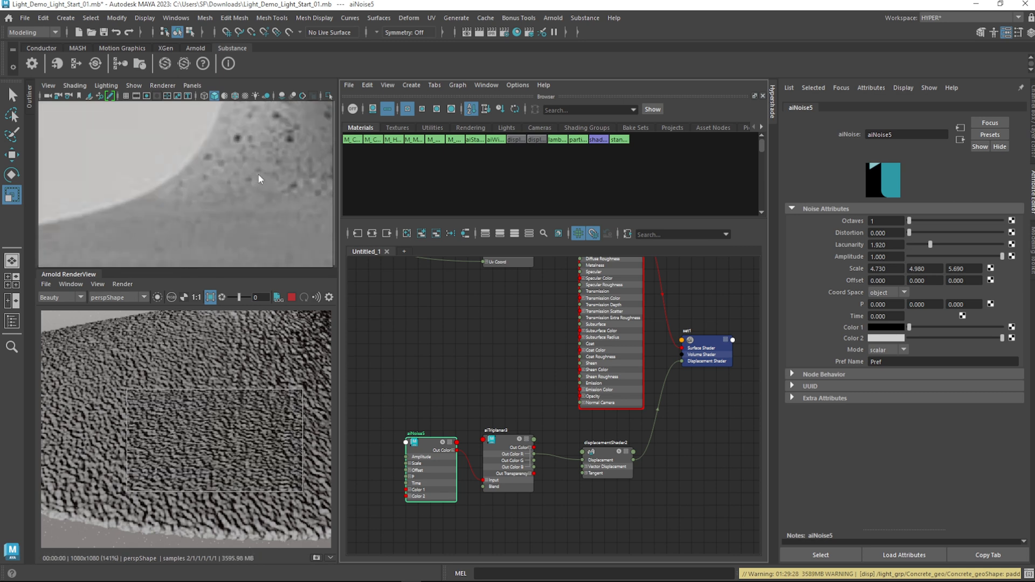
middle_click_drag(257, 175, 171, 219, "alt")
scroll(173, 219, "up", 2)
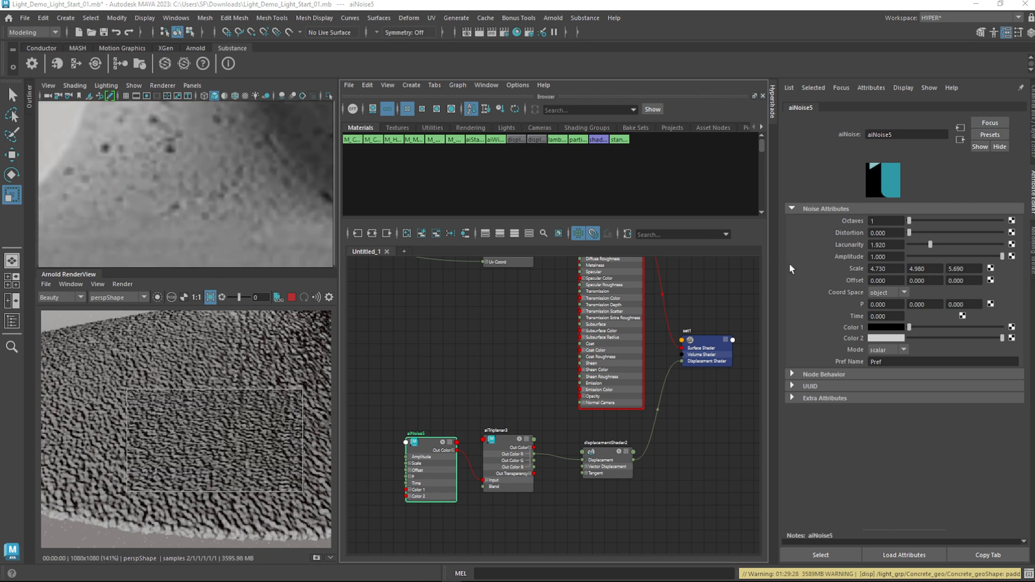
Set aiNoise5's Scale to 5 on all three axes and its Octaves to 2
left_click(894, 268)
type("5")
key("Tab")
type("5")
key("Tab")
type("5")
key("Tab")
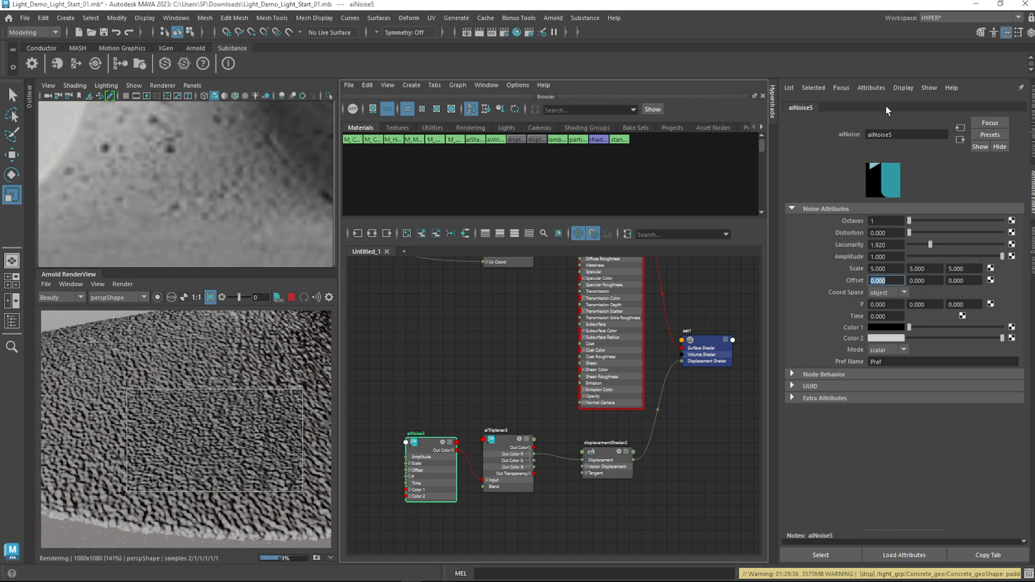
left_click(887, 222)
type("2")
key("Tab")
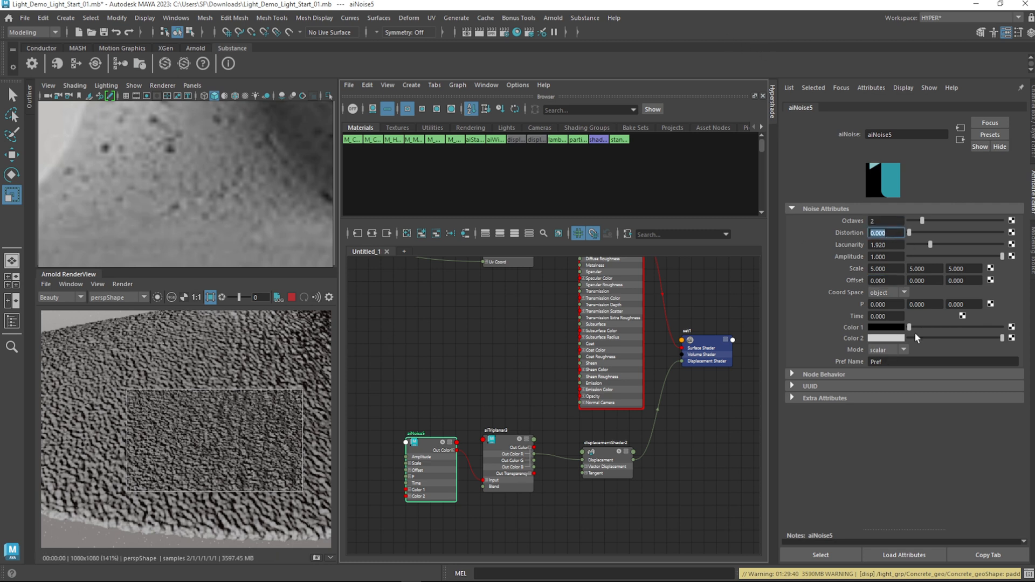
Lighten aiNoise5's Color 1 and darken its Color 2 slightly, and set Distortion to 0.412
left_click_drag(909, 326, 912, 327)
left_click_drag(1002, 338, 998, 338)
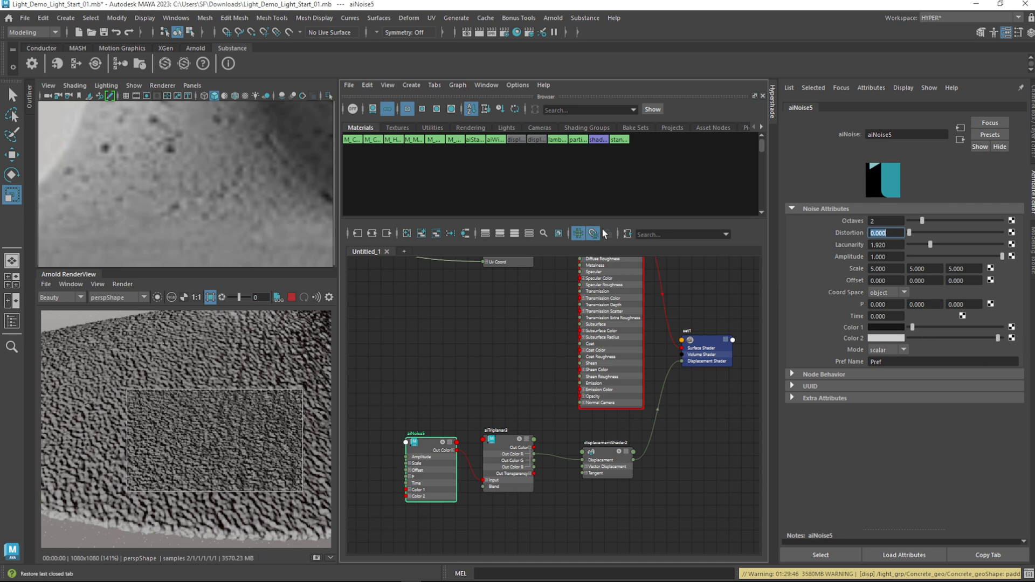
type("0.412")
key("Return")
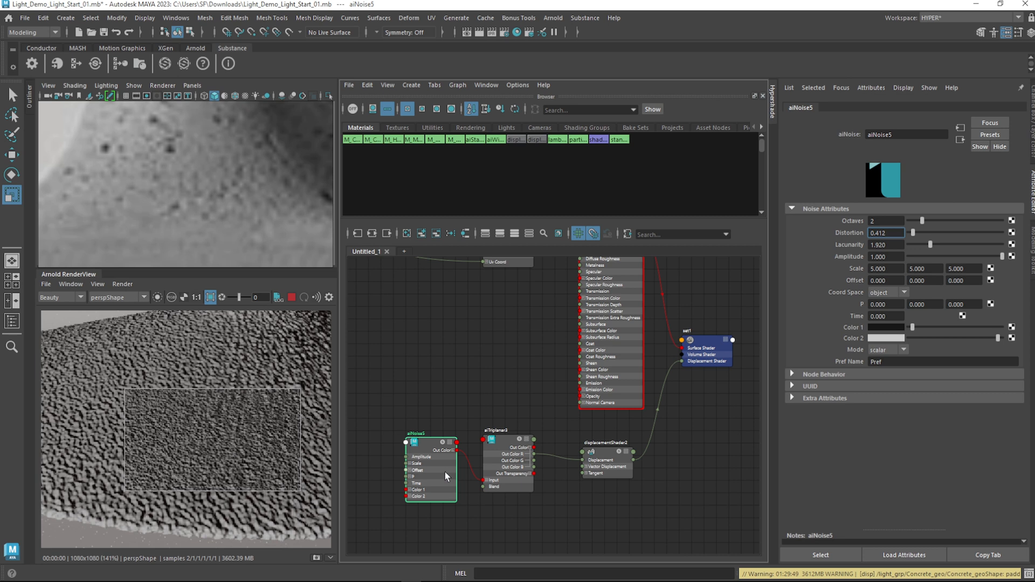
Turn off the crop region to render the full frame, and enable Cell on aiTriplanar3 with Rotate at 0.447
left_click(211, 298)
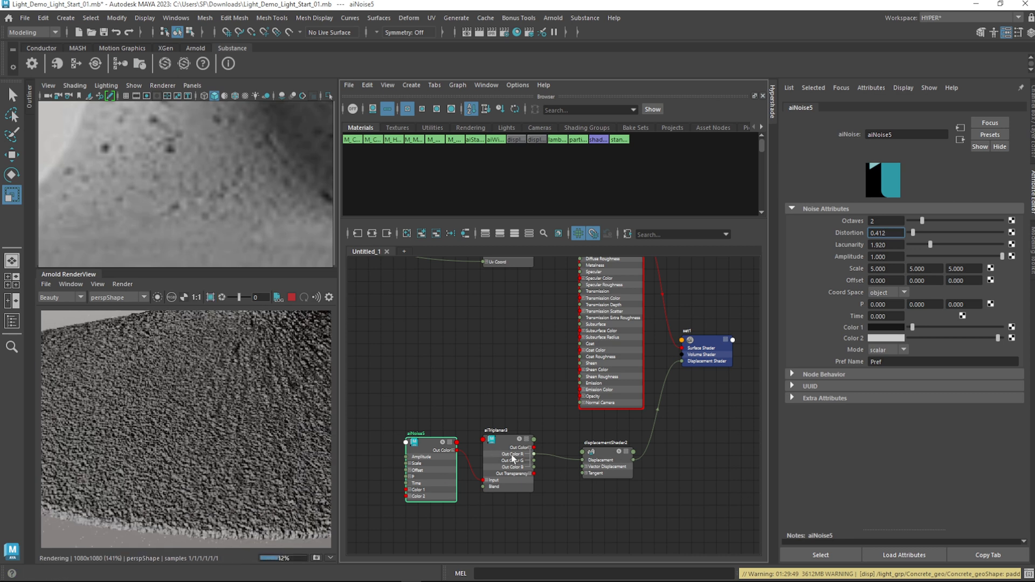
left_click_drag(504, 451, 501, 442)
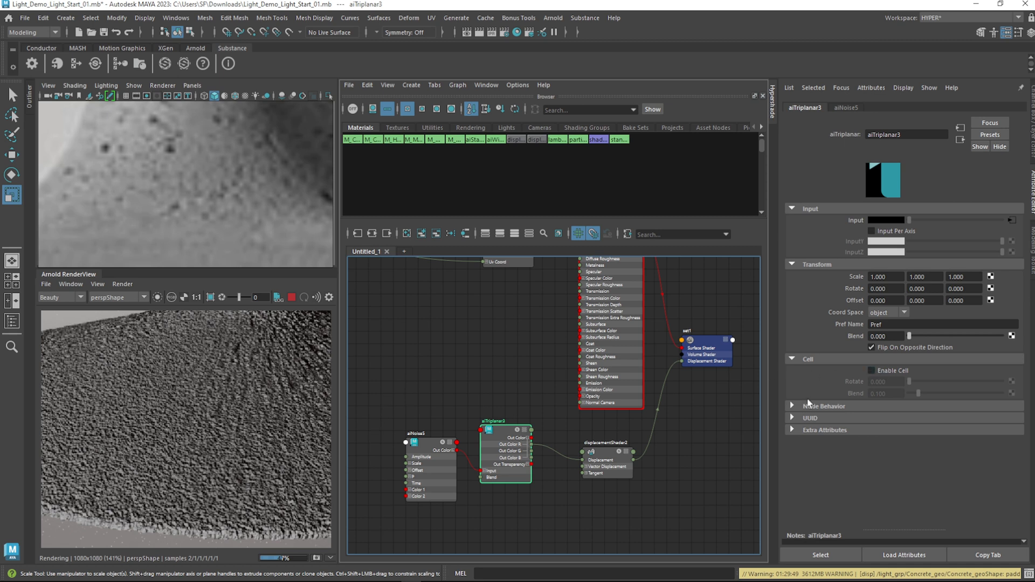
scroll(242, 446, "down", 1)
scroll(268, 434, "up", 1)
scroll(276, 430, "down", 1)
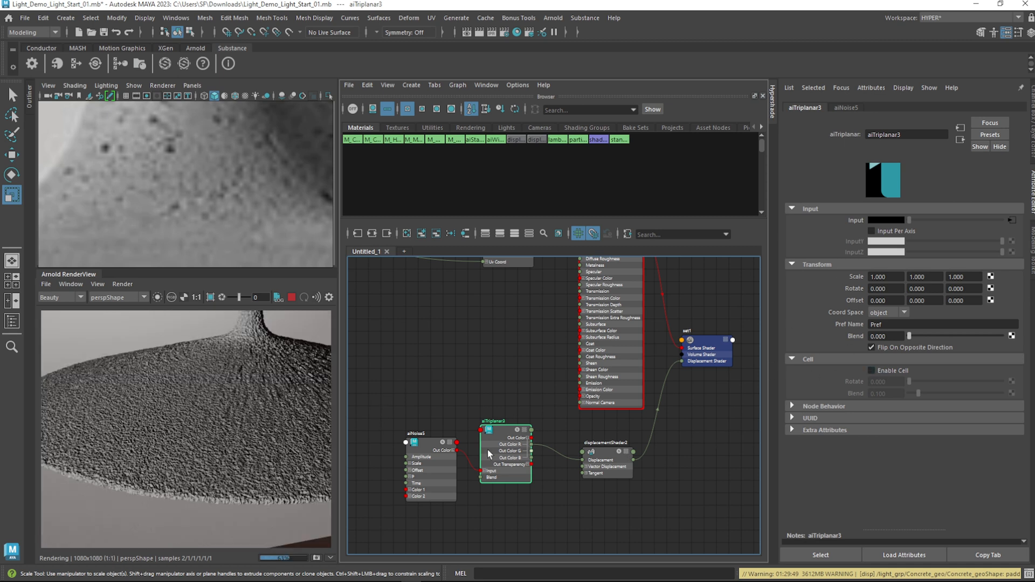
left_click(888, 372)
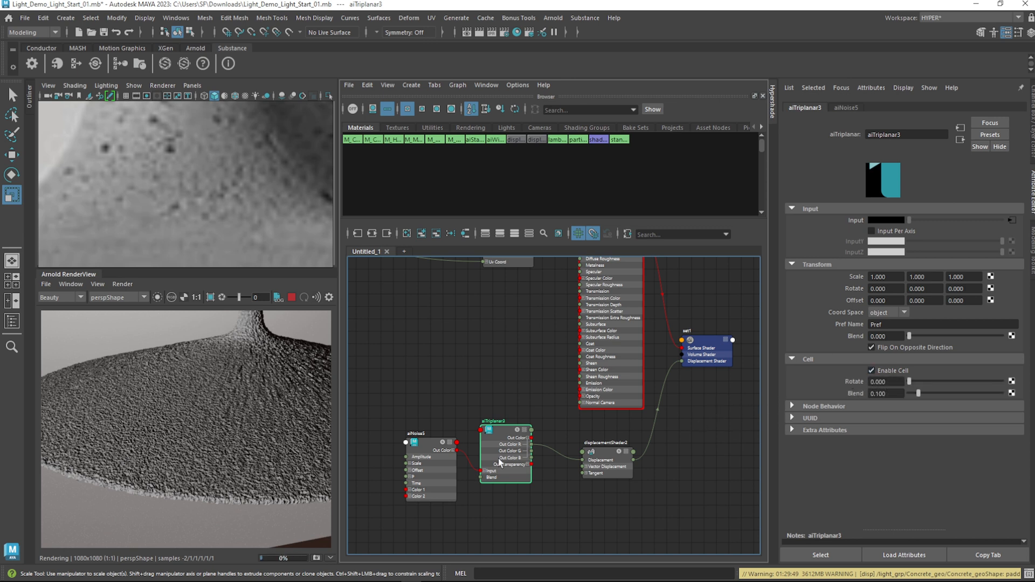
left_click_drag(910, 383, 951, 383)
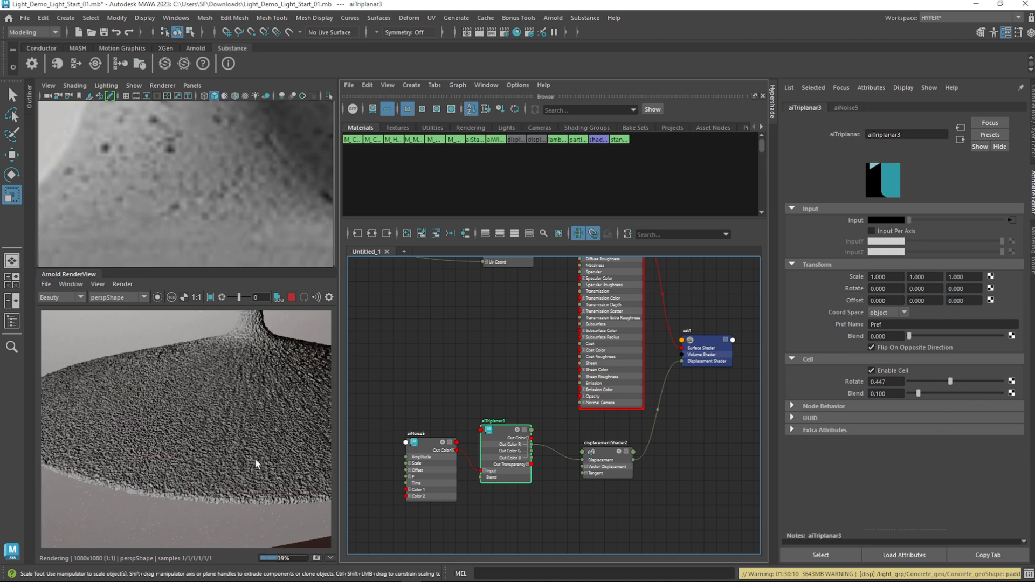
scroll(267, 443, "up", 2)
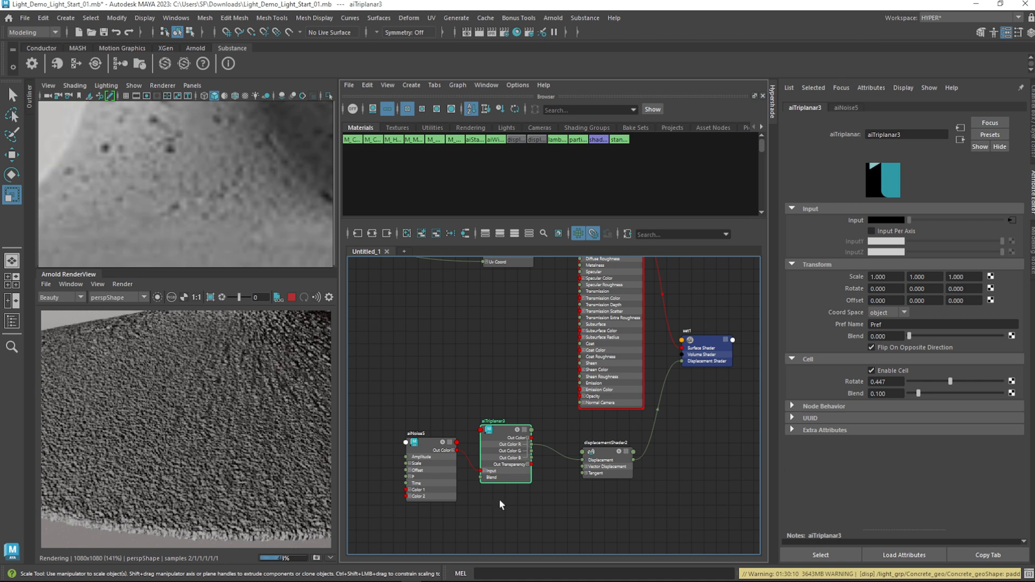
scroll(242, 443, "down", 2)
scroll(249, 438, "up", 2)
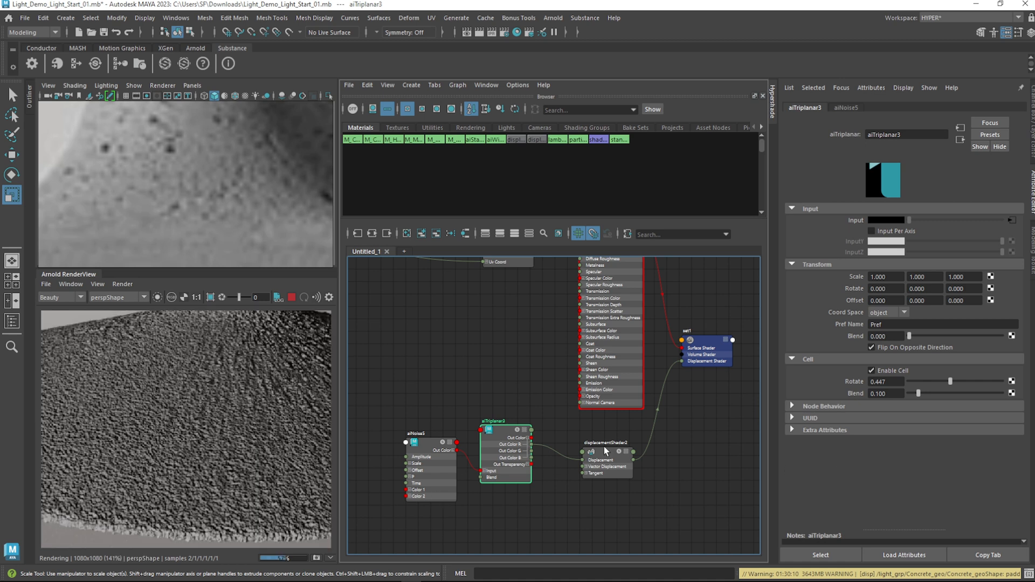
Try displacementShader2's Scale at 0.5, and set it to 0.05 instead
left_click_drag(606, 467, 603, 458)
double_click(886, 240)
type("0.5")
key("Return")
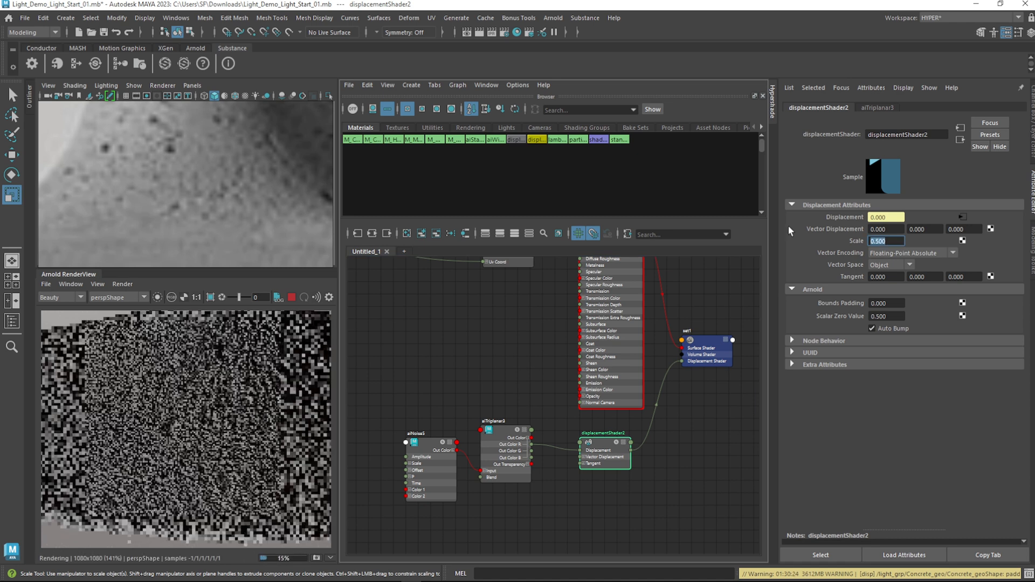
type("0.05")
key("Return")
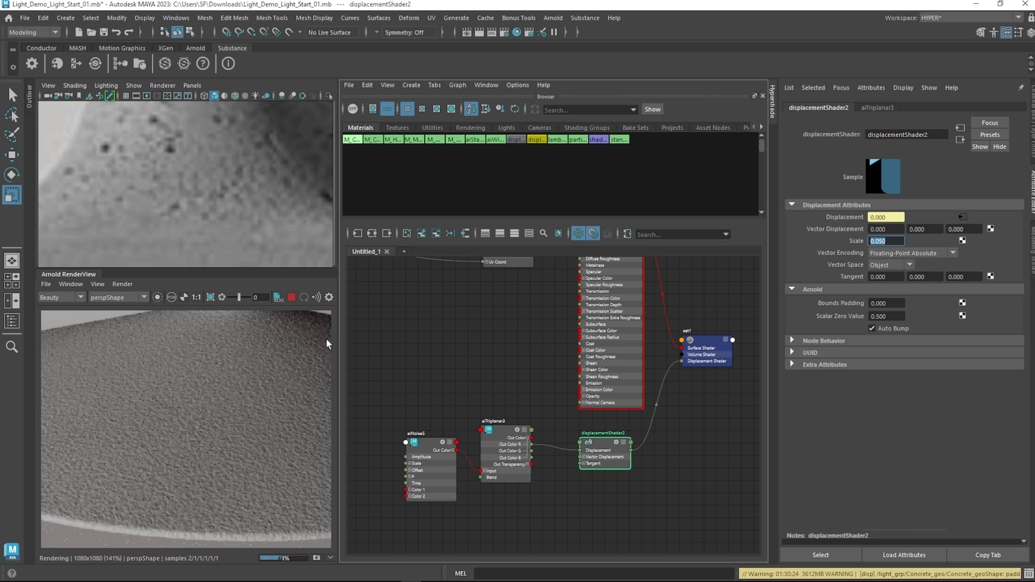
scroll(220, 468, "down", 2)
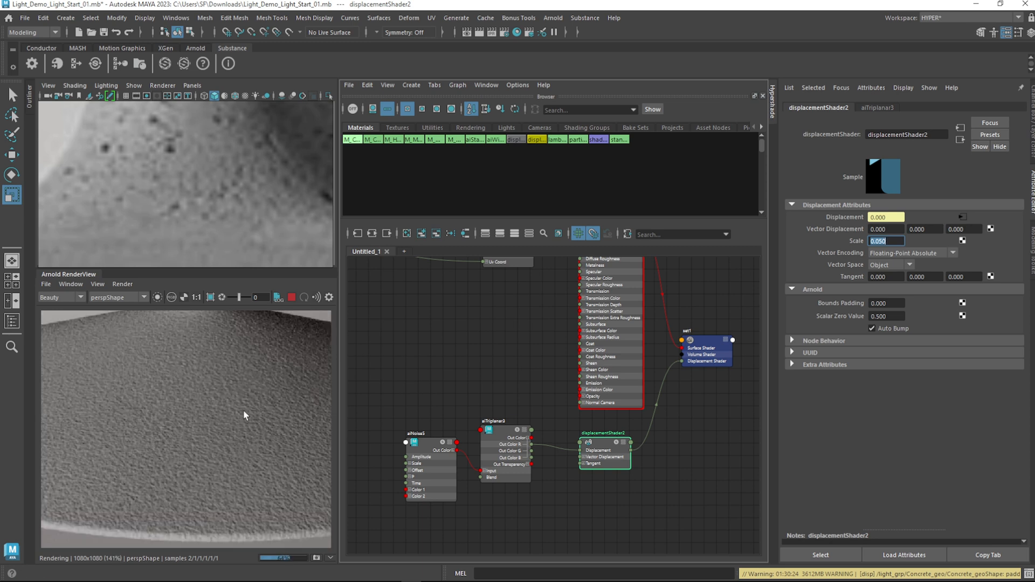
Render through cameraShape1 in a floating Arnold RenderView, cropped to the lampshade's stem base
left_click(125, 297)
left_click(130, 305)
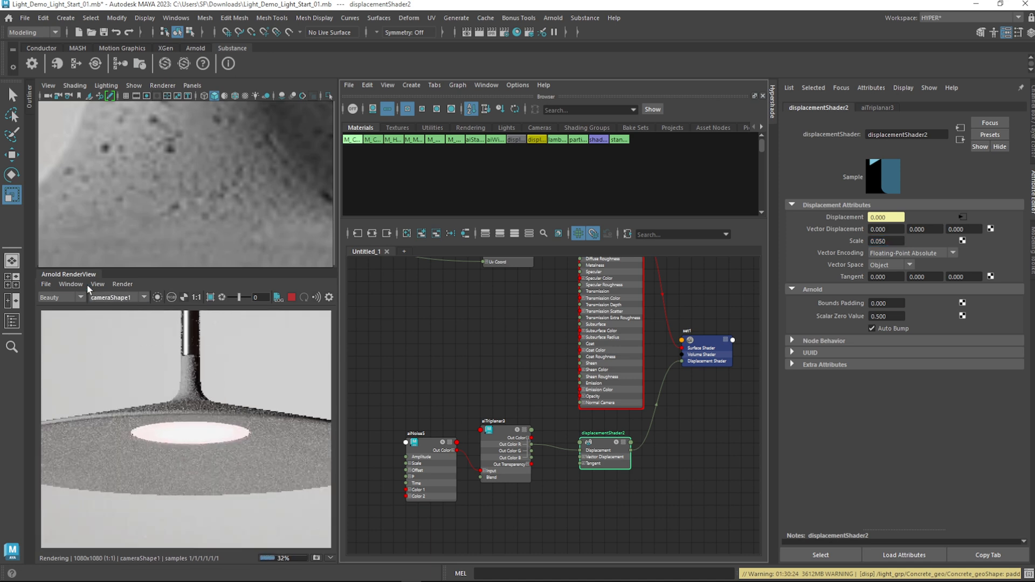
left_click(291, 297)
left_click(551, 18)
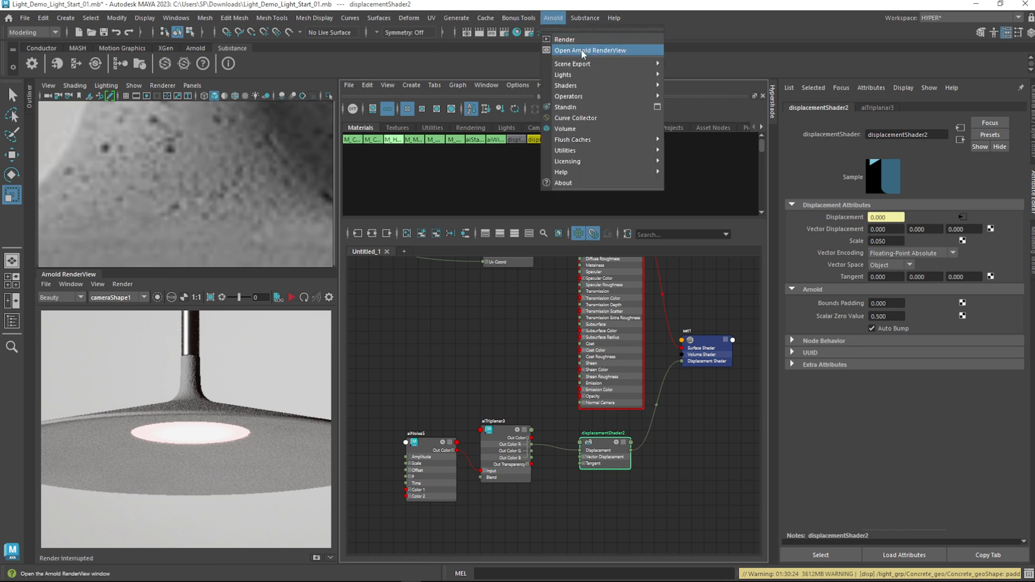
left_click_drag(77, 278, 926, 338)
left_click_drag(484, 237, 300, 180)
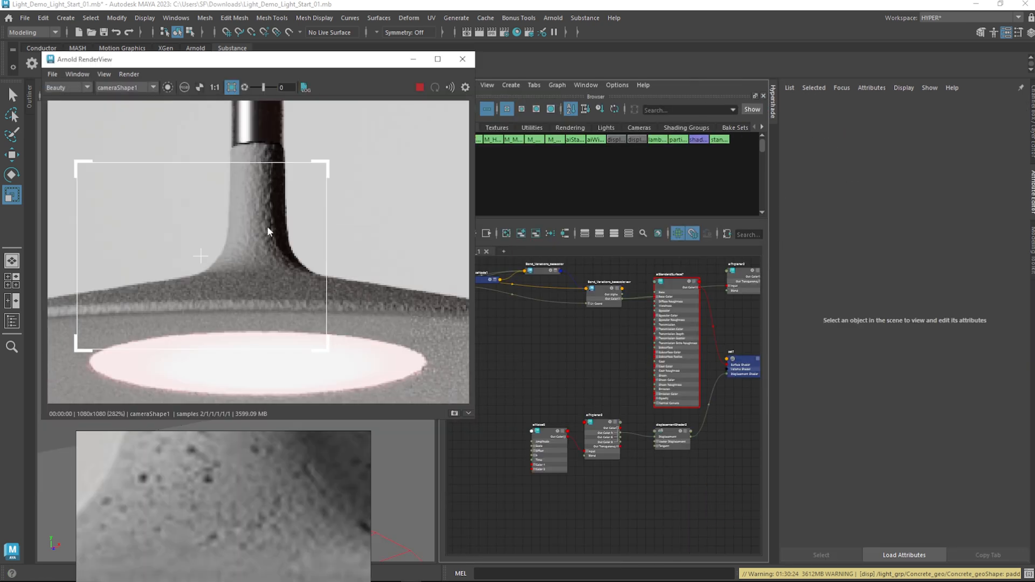
Set displacementShader2's Scale to 0.02 to soften the stem's surface relief
scroll(281, 512, "down", 5)
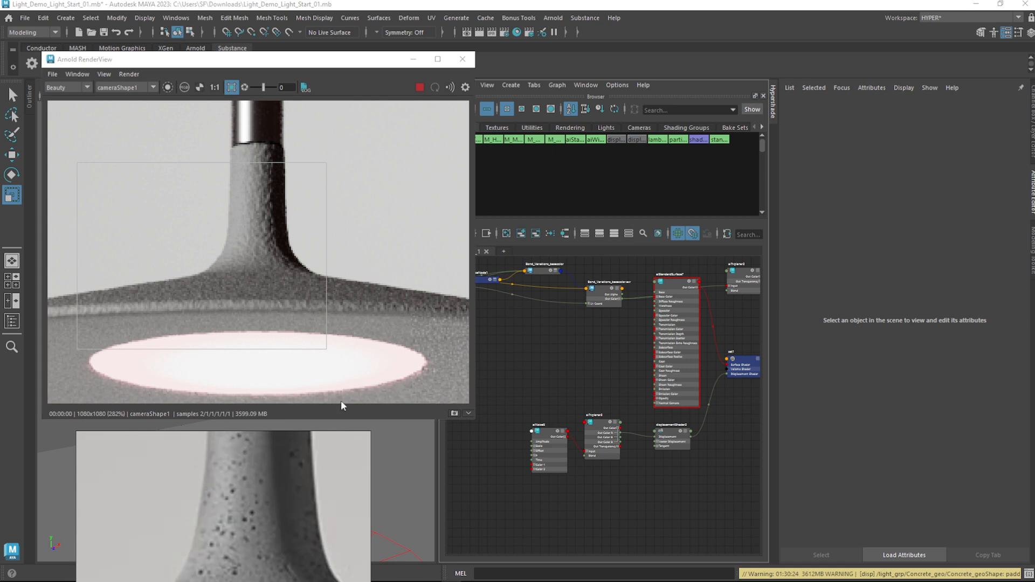
left_click_drag(890, 241, 879, 240)
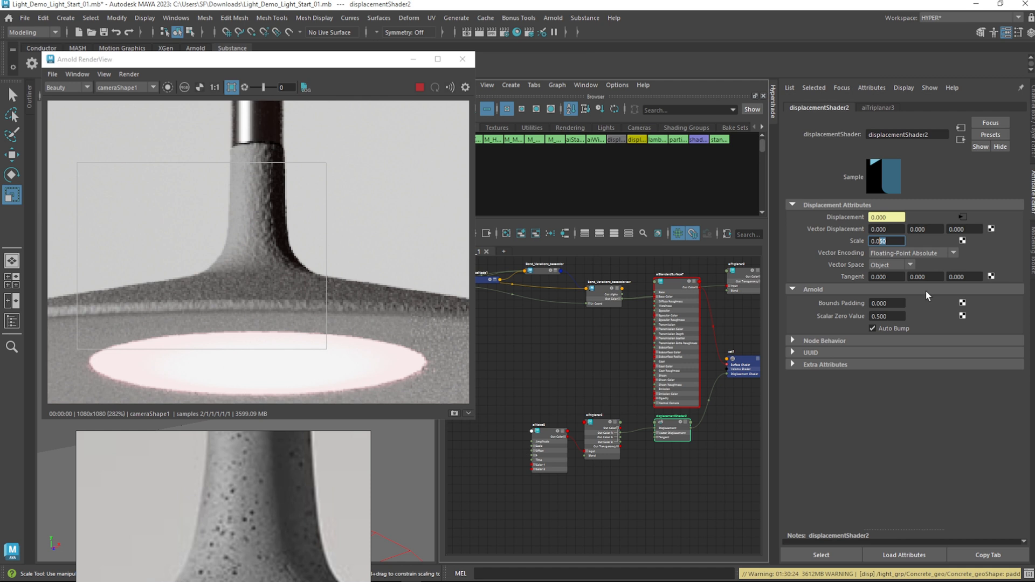
type("20")
key("Return")
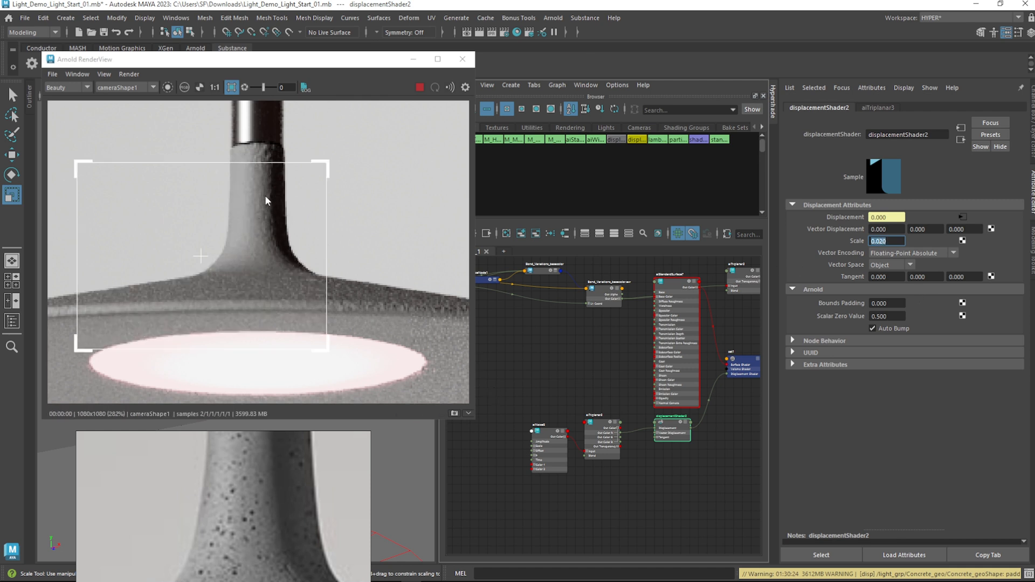
Compare the rendered stem and rim up close with the pores and edge in the concrete reference image
scroll(270, 276, "up", 5)
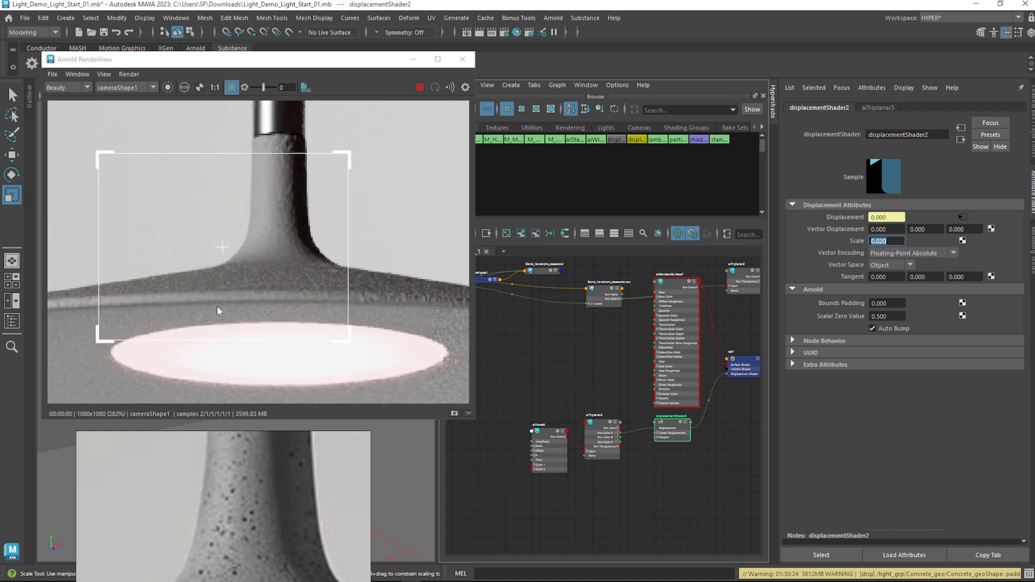
middle_click_drag(318, 539, 286, 372)
scroll(162, 471, "down", 2)
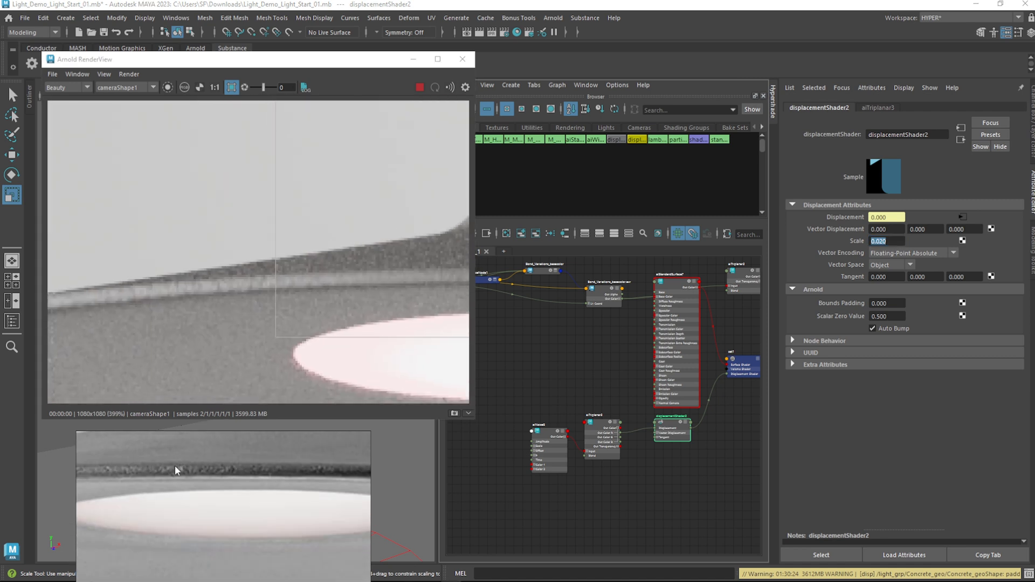
middle_click_drag(180, 489, 129, 535)
scroll(251, 334, "down", 4)
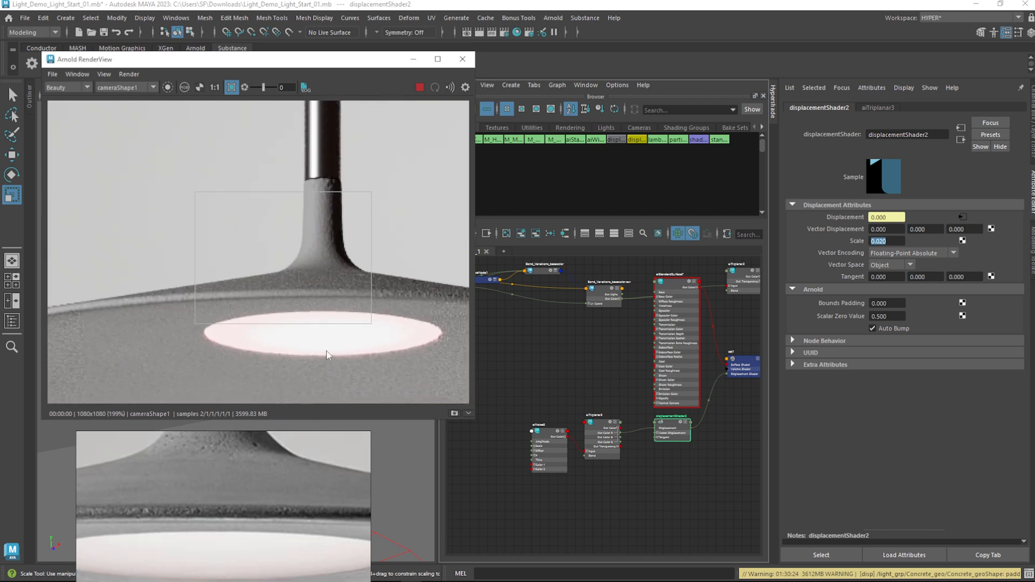
scroll(332, 345, "up", 2)
scroll(340, 313, "down", 1)
middle_click_drag(350, 299, 364, 360)
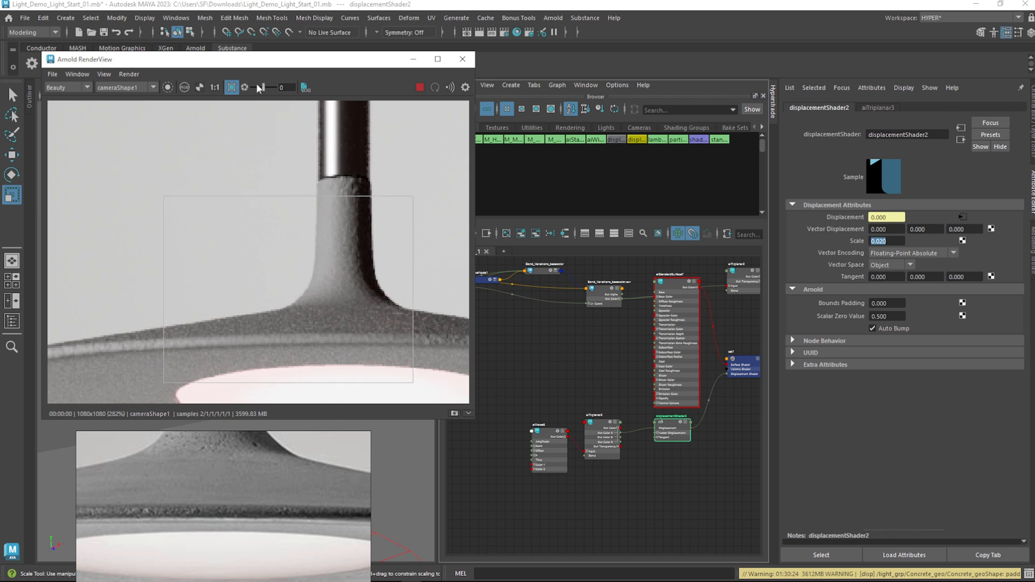
left_click_drag(600, 424, 600, 433)
left_click(604, 370)
middle_click_drag(252, 451, 249, 517, "alt")
scroll(248, 512, "up", 2)
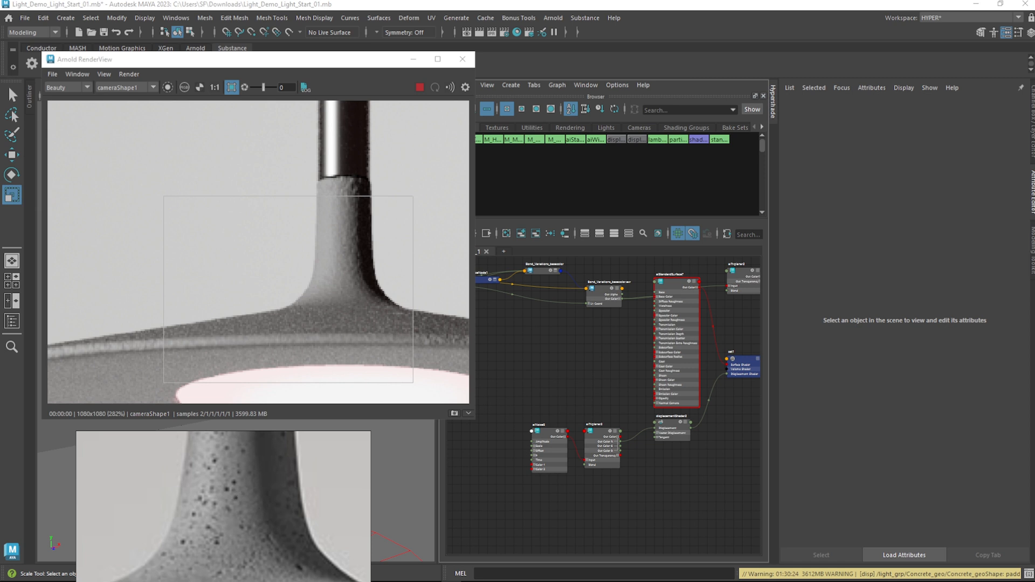
double_click(544, 264)
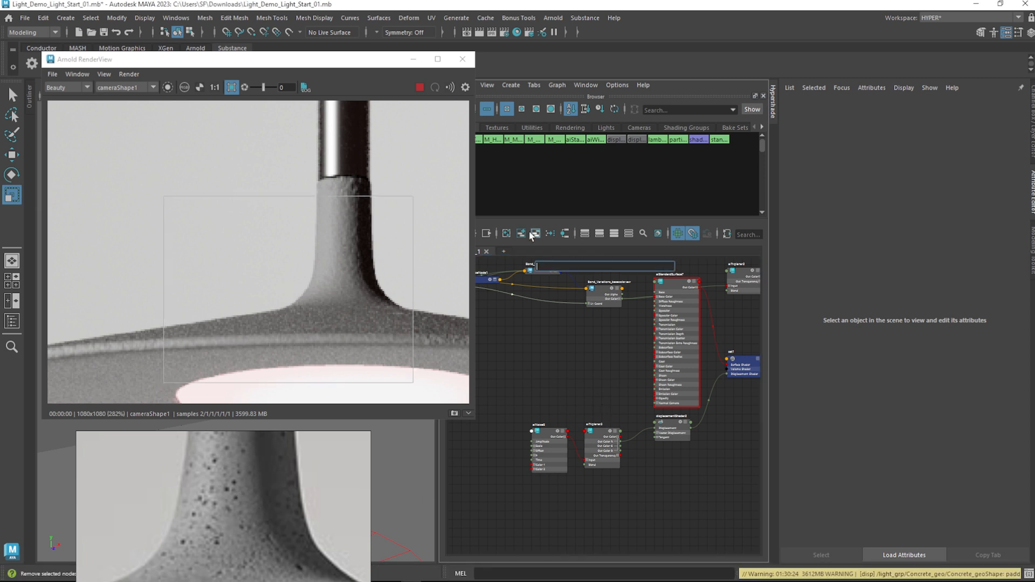
left_click(570, 357)
Rearrange the reference image and the Arnold RenderView so the reference sits directly above the render
left_click_drag(360, 57, 344, 446)
left_click(303, 313)
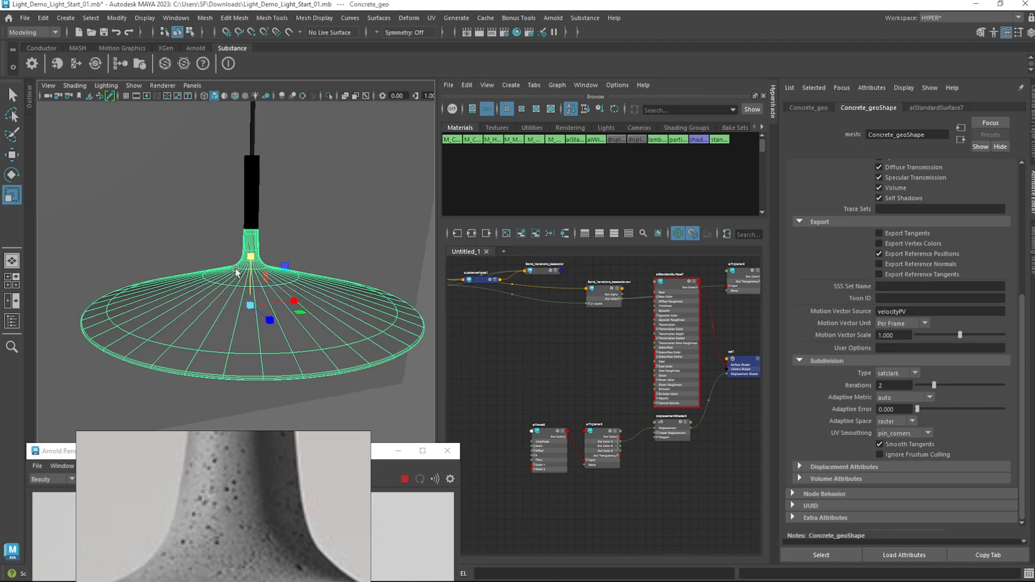
left_click_drag(319, 472, 288, 180)
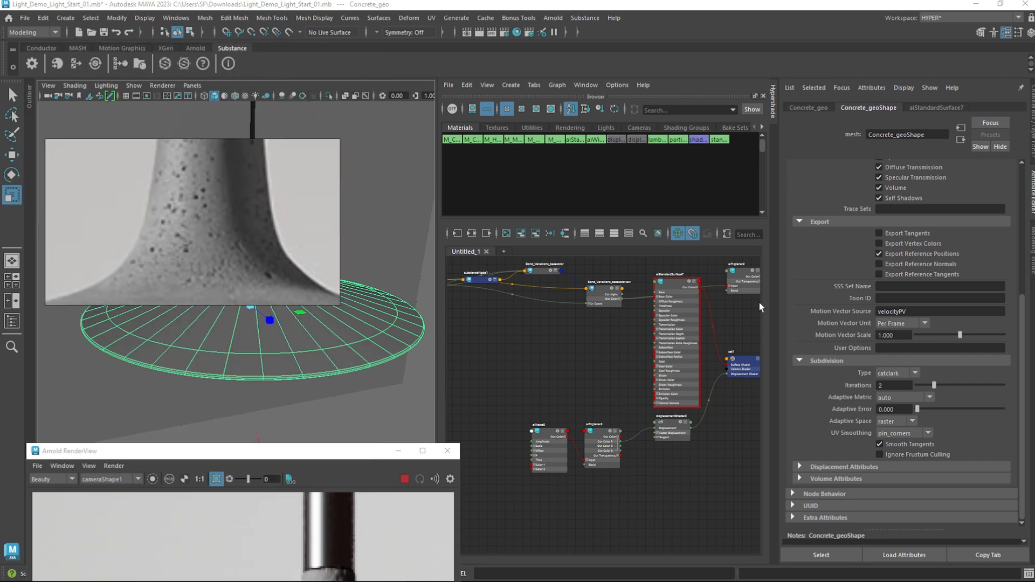
left_click_drag(297, 455, 285, 254)
left_click_drag(250, 188, 256, 115)
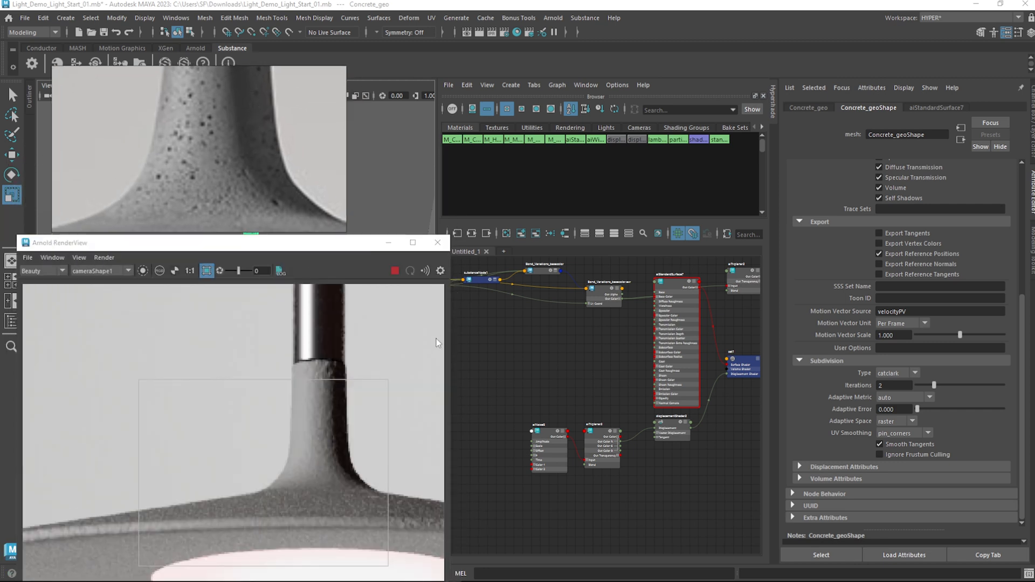
Add a bump2d node to the concrete shading network in the Hypershade
left_click(574, 389)
key("b")
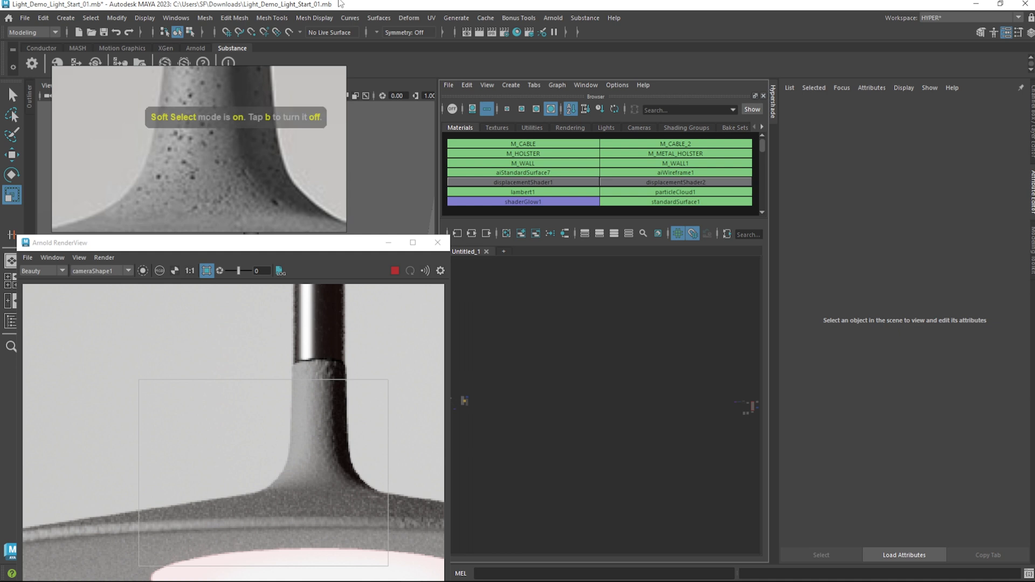
left_click_drag(705, 354, 751, 428)
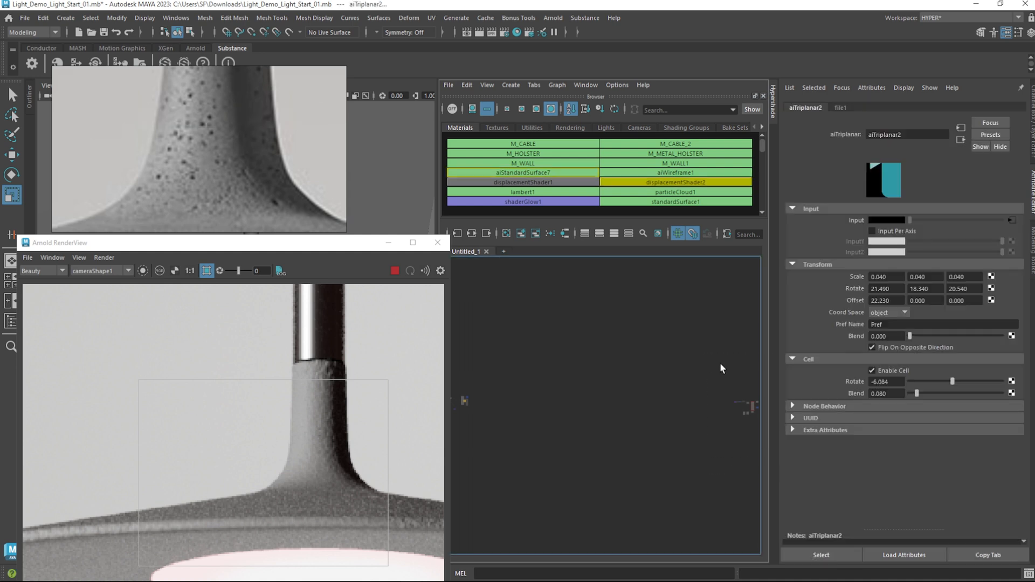
left_click(587, 395)
key("Tab")
type("aibu")
type("m")
key("BackSpace")
key("BackSpace")
key("BackSpace")
key("BackSpace")
key("BackSpace")
type("bump")
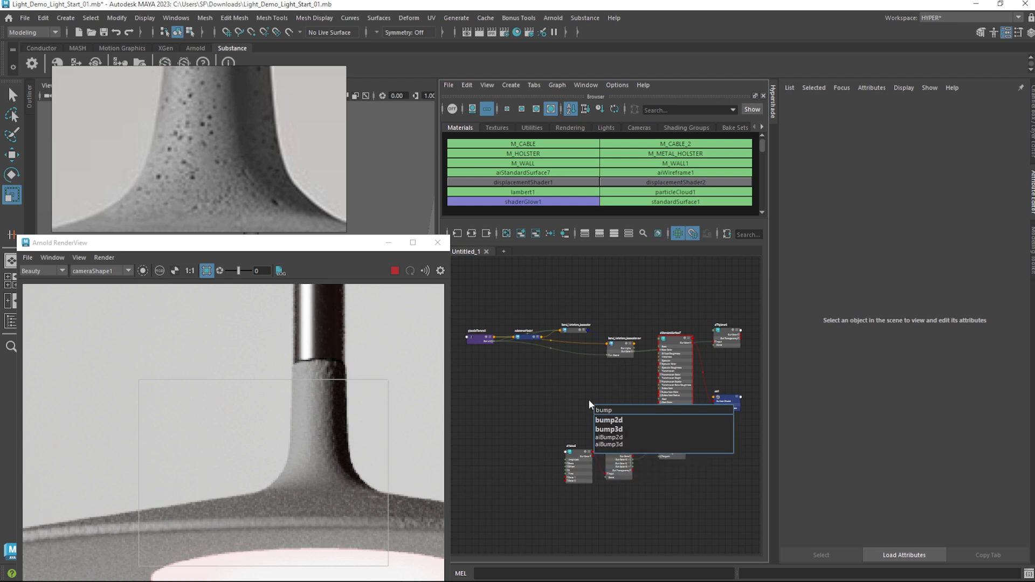
left_click(611, 420)
Connect the bump2d node's Out Normal to aiStandardSurface7's Normal Camera
scroll(626, 425, "up", 3)
left_click(657, 442)
left_click_drag(586, 405, 692, 435)
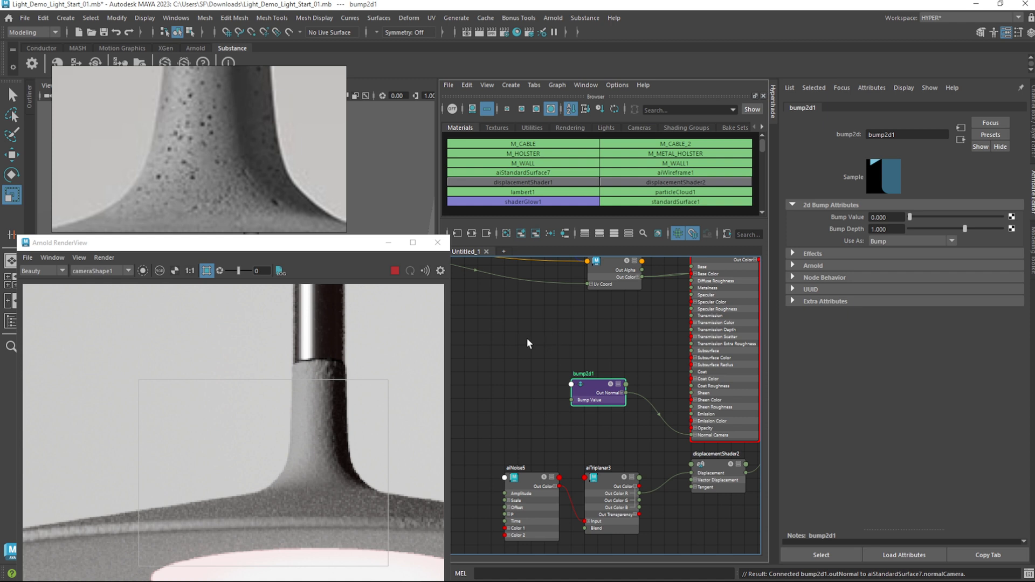
Create a ramp texture and arrange it and its place2dTexture node ahead of the bump2d node
middle_click_drag(542, 356, 612, 324, "alt")
left_click(529, 353)
key("Tab")
type("ramp")
key("Down")
key("Down")
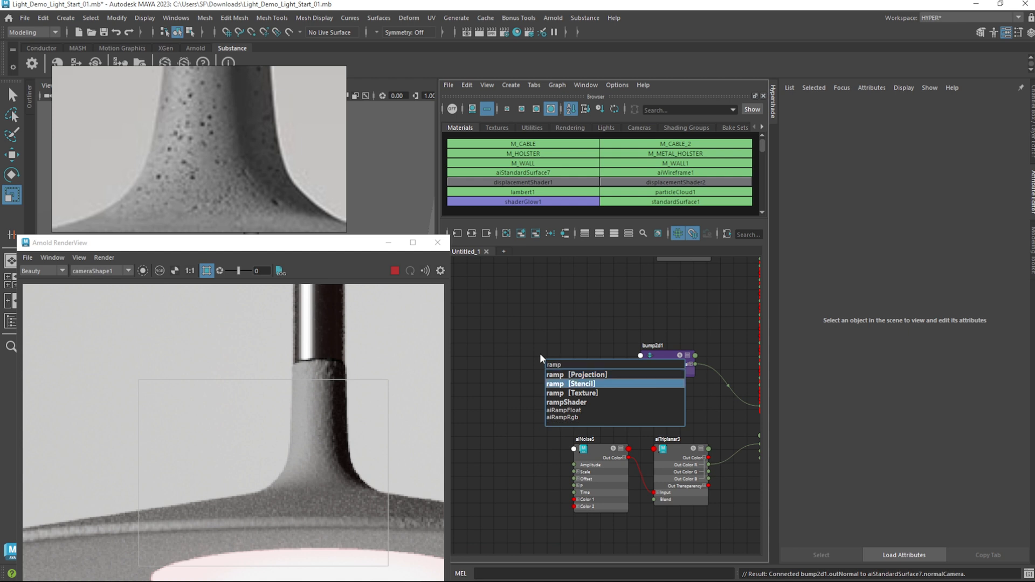
key("Return")
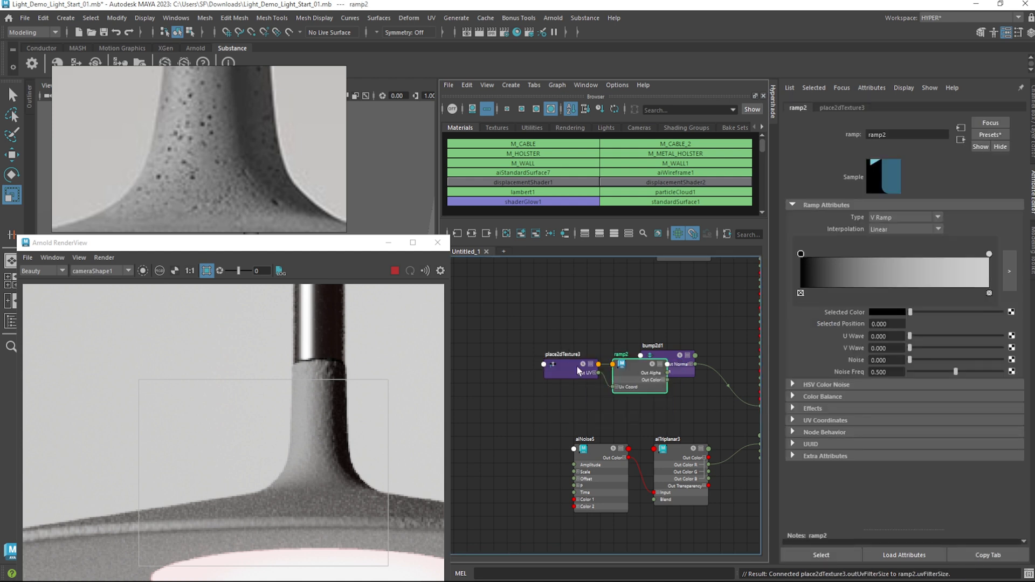
left_click_drag(588, 375, 511, 388)
left_click_drag(629, 388, 577, 392)
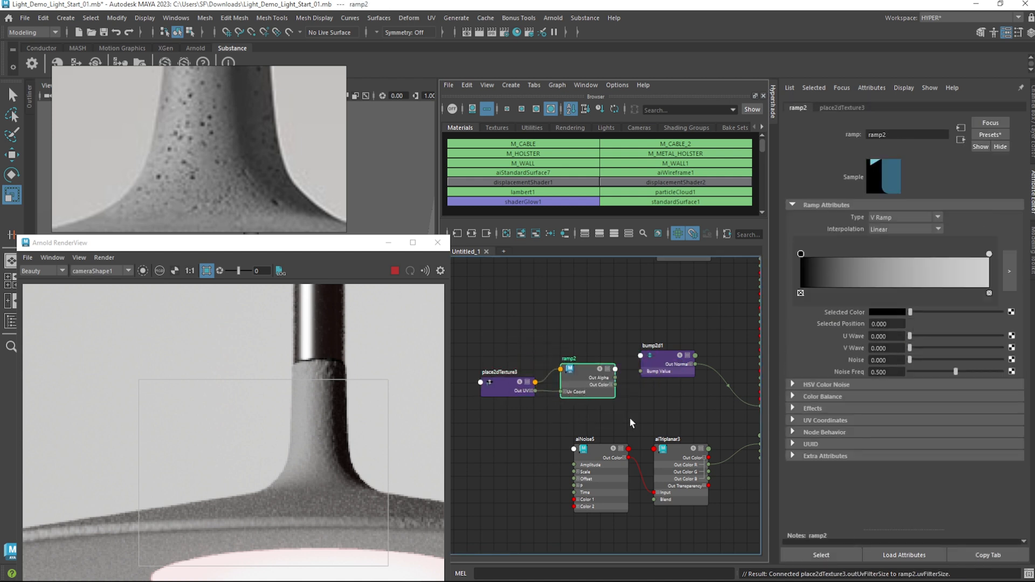
Turn off the crop region in the Arnold render view and switch the rendered camera to perspShape
left_click(206, 271)
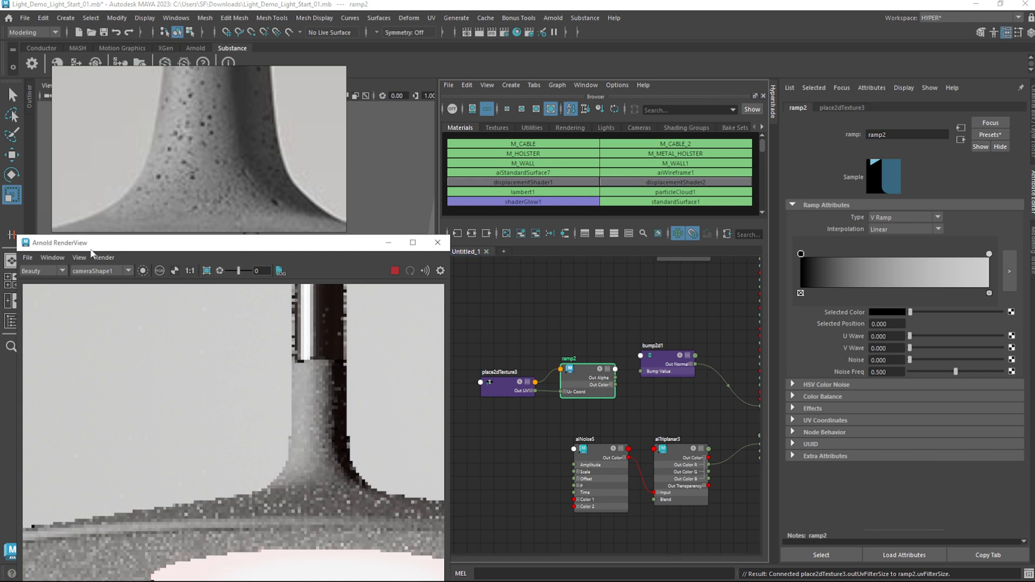
left_click(100, 271)
left_click(92, 288)
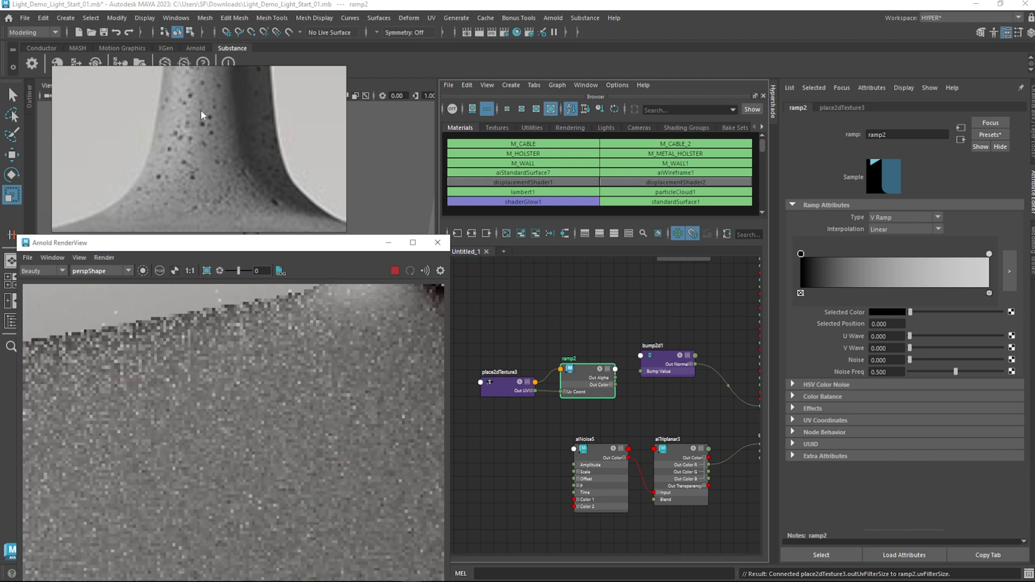
Enable 3D Manipulation in the render view and reframe the perspective camera on the whole lampshade
left_click(82, 258)
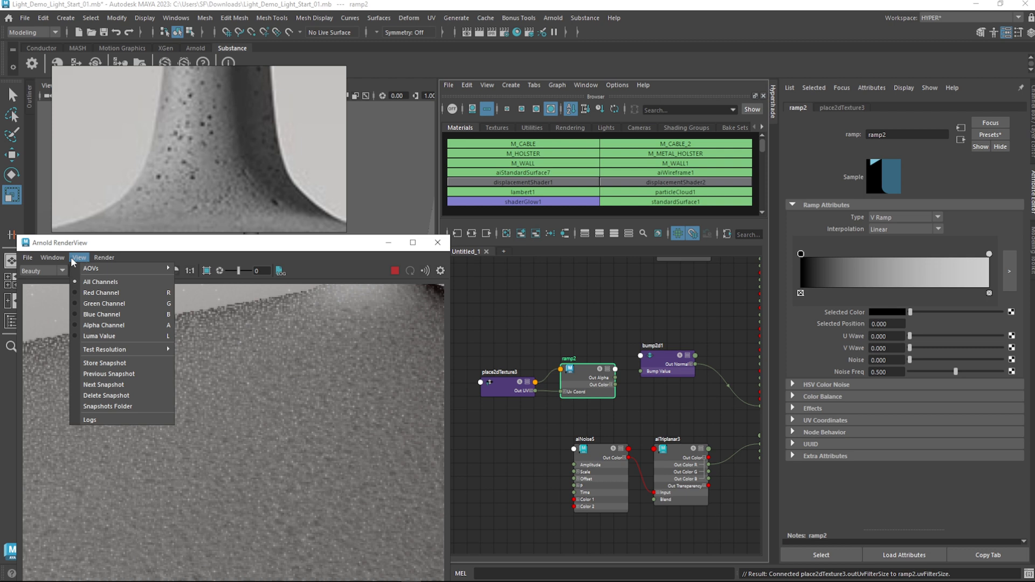
left_click(58, 259)
left_click(59, 259)
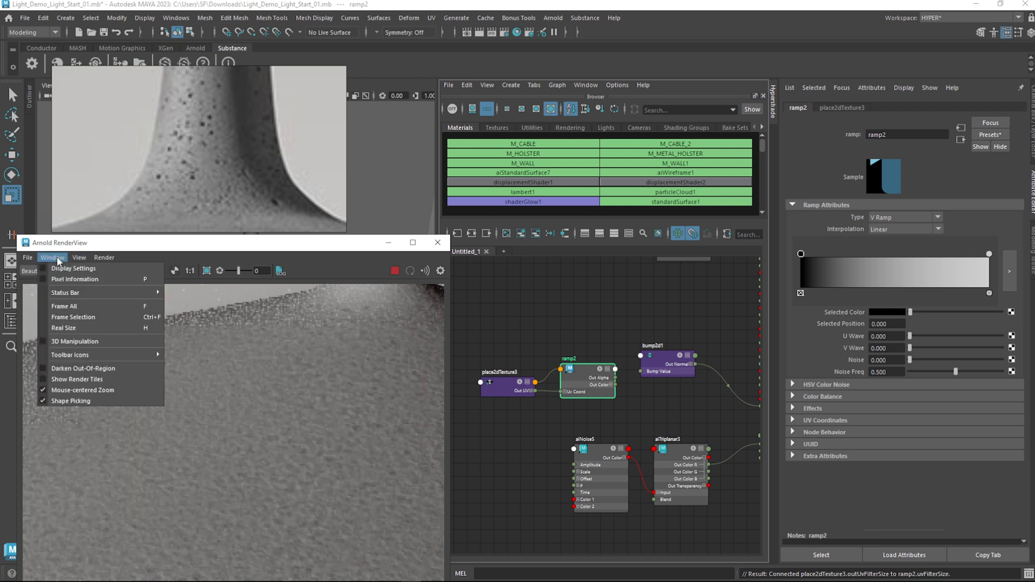
left_click(74, 341)
scroll(277, 424, "up", 3)
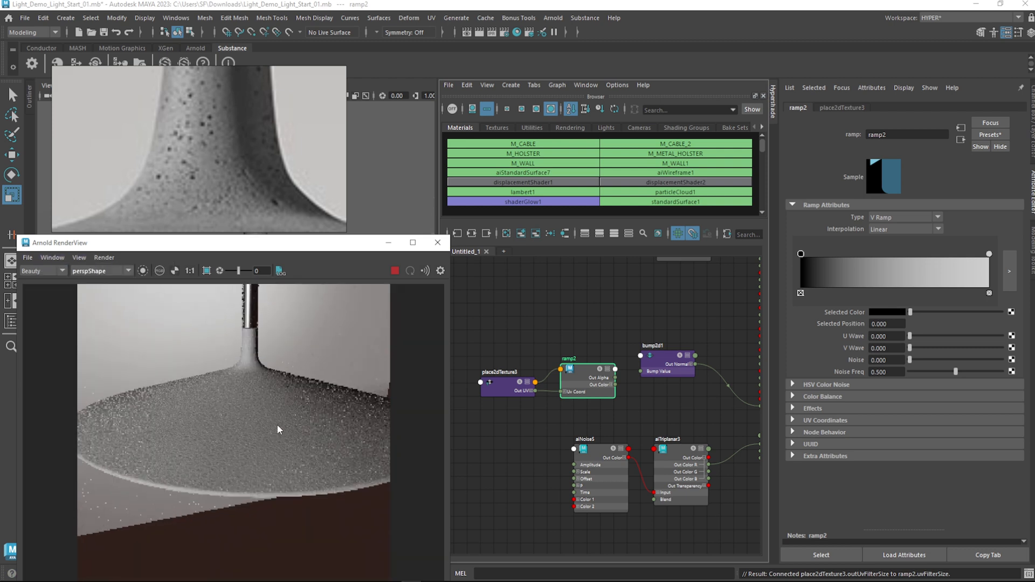
Connect ramp2's Out Color to set1's Surface Shader to preview the ramp directly on the lamp
middle_click_drag(637, 400, 570, 392, "alt")
scroll(548, 389, "down", 3)
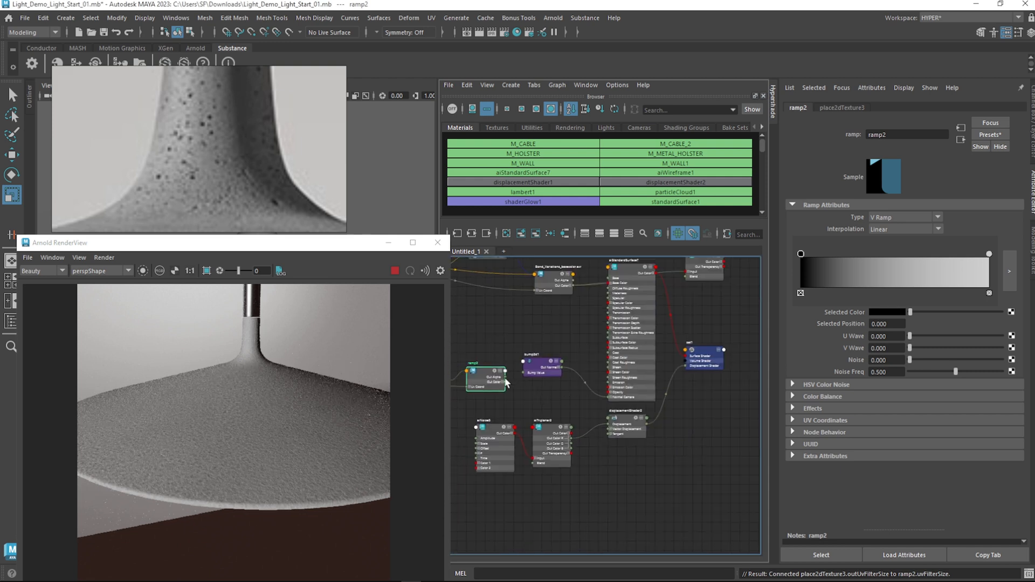
left_click_drag(506, 382, 686, 356)
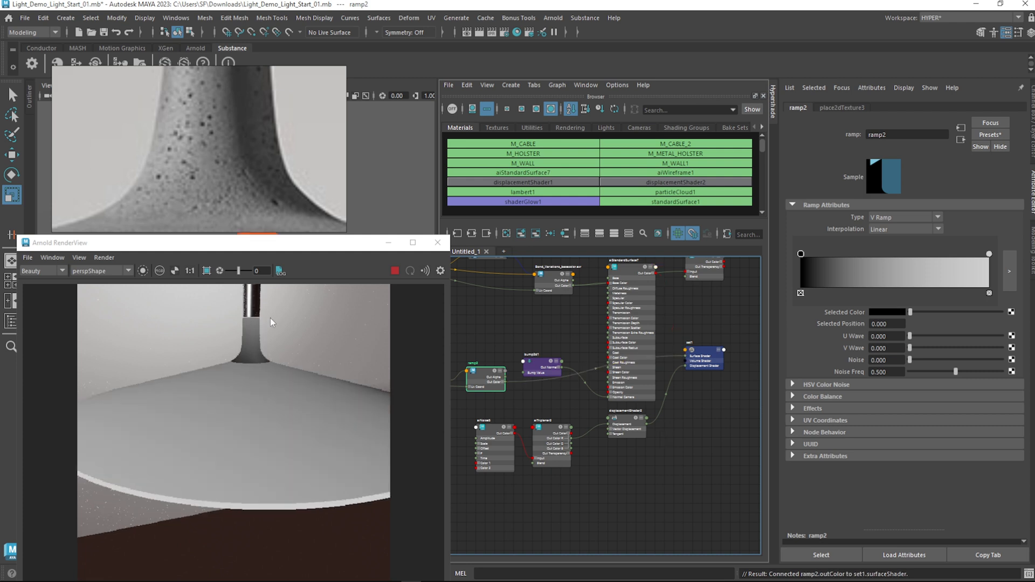
Move the place2dTexture3 and ramp2 nodes away from bump2d1 and set the ramp type to Circular Ramp
scroll(522, 402, "up", 3)
middle_click_drag(521, 403, 704, 409, "alt")
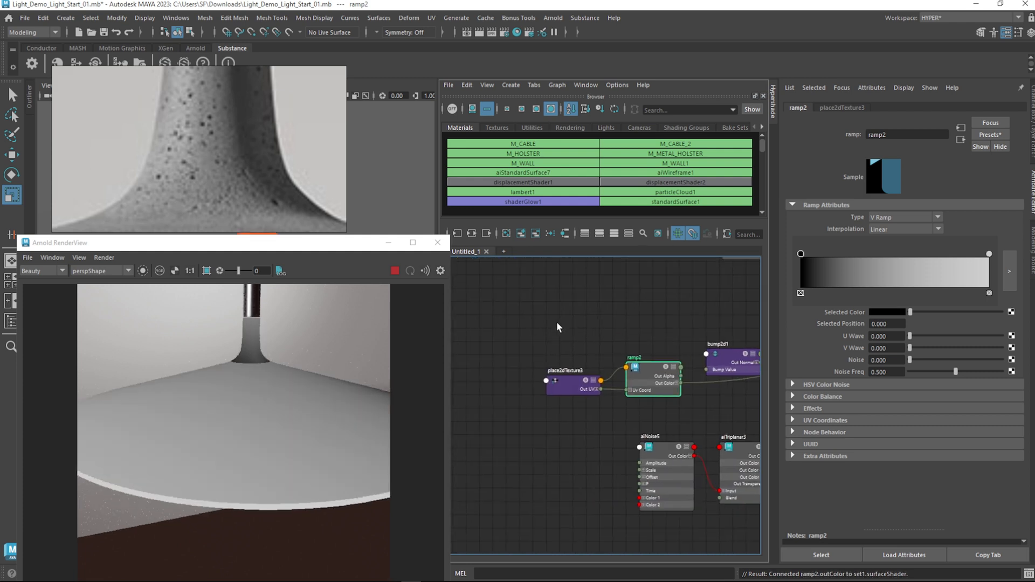
left_click_drag(535, 327, 661, 443)
left_click_drag(557, 321, 553, 364)
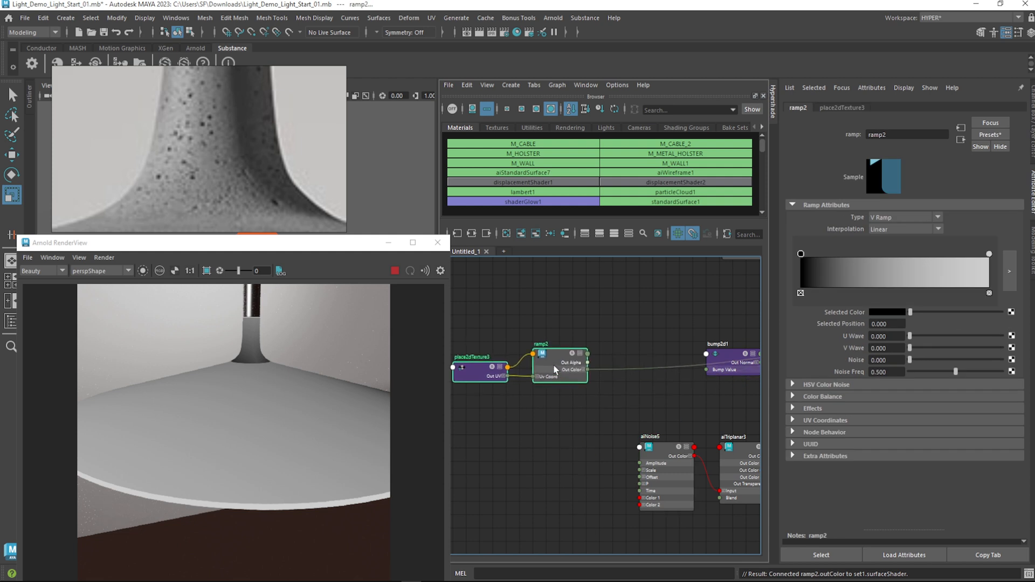
left_click(893, 219)
left_click(909, 273)
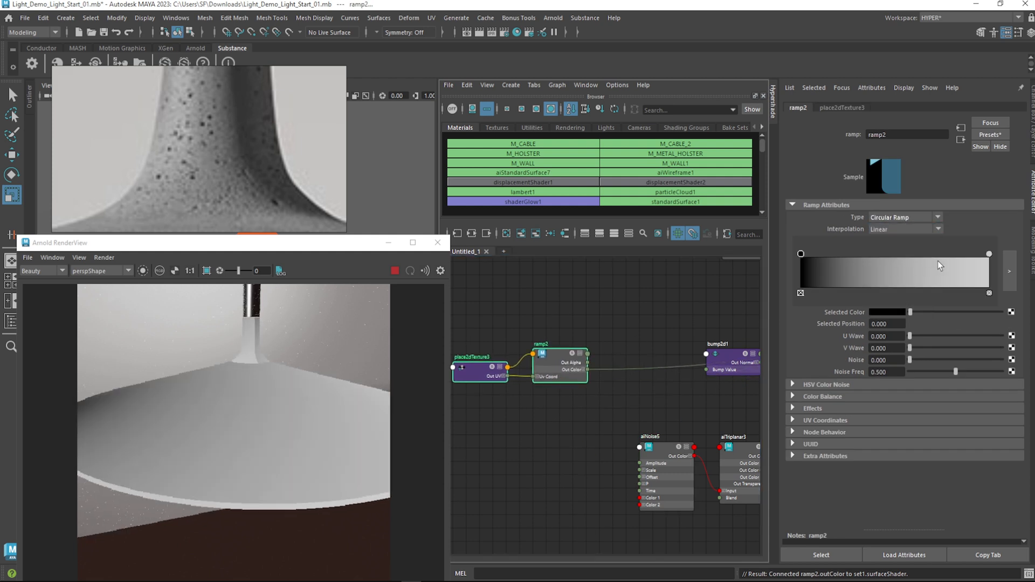
Move ramp2's light color handle to about 0.499, try the black handle near 0.461 and return it to 0
left_click_drag(989, 255, 895, 254)
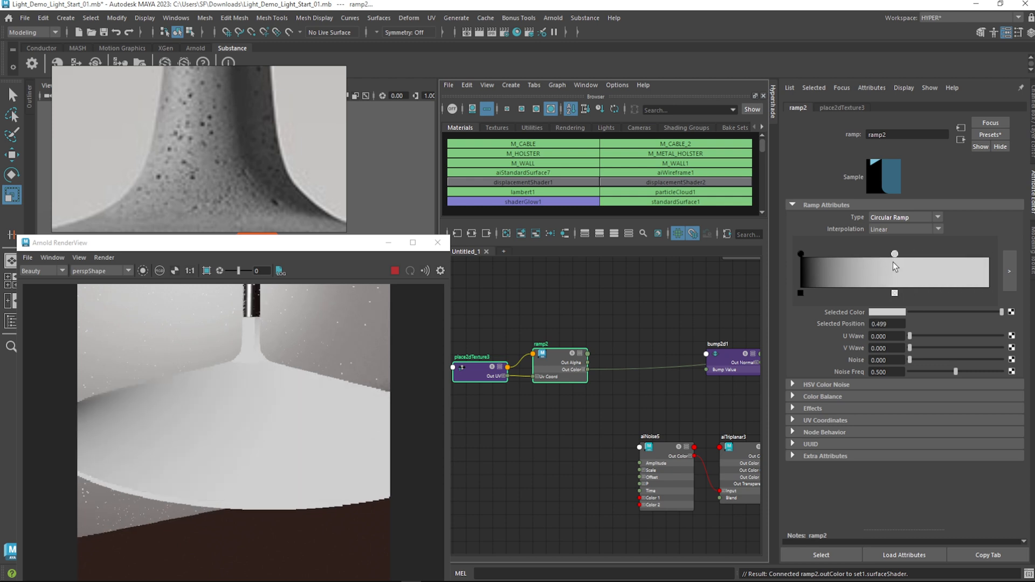
left_click(802, 256)
left_click_drag(804, 259, 888, 273)
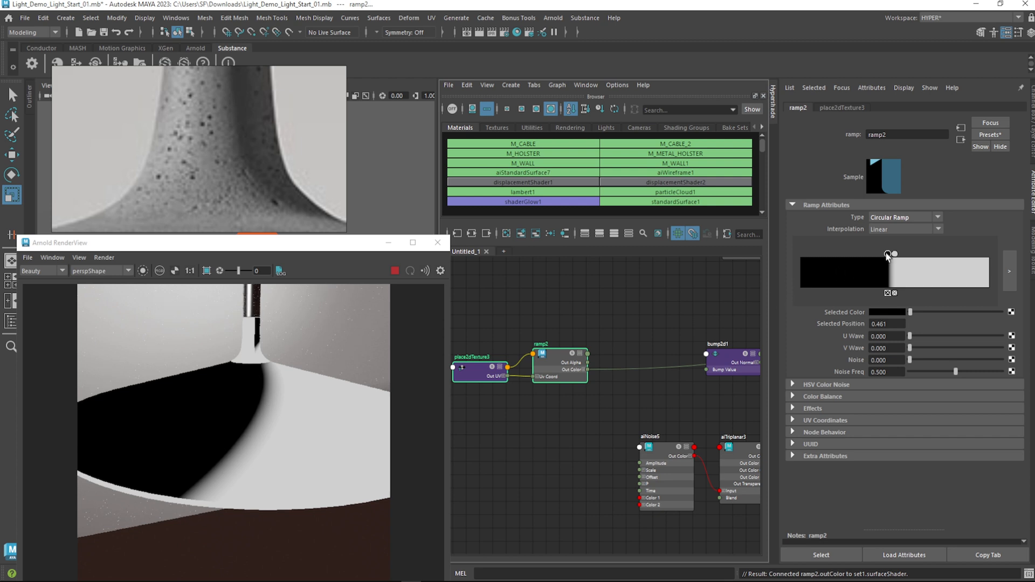
left_click_drag(889, 255, 769, 260)
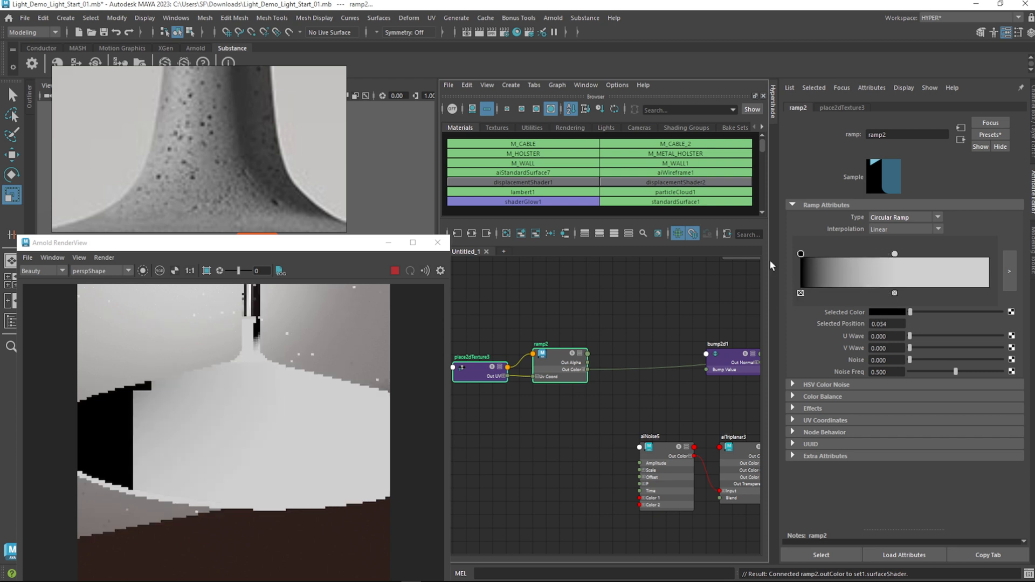
Add an aiTriplanar node above ramp2's output and connect ramp2's Out Color to its Input
left_click(627, 343)
key("Tab")
type("trip")
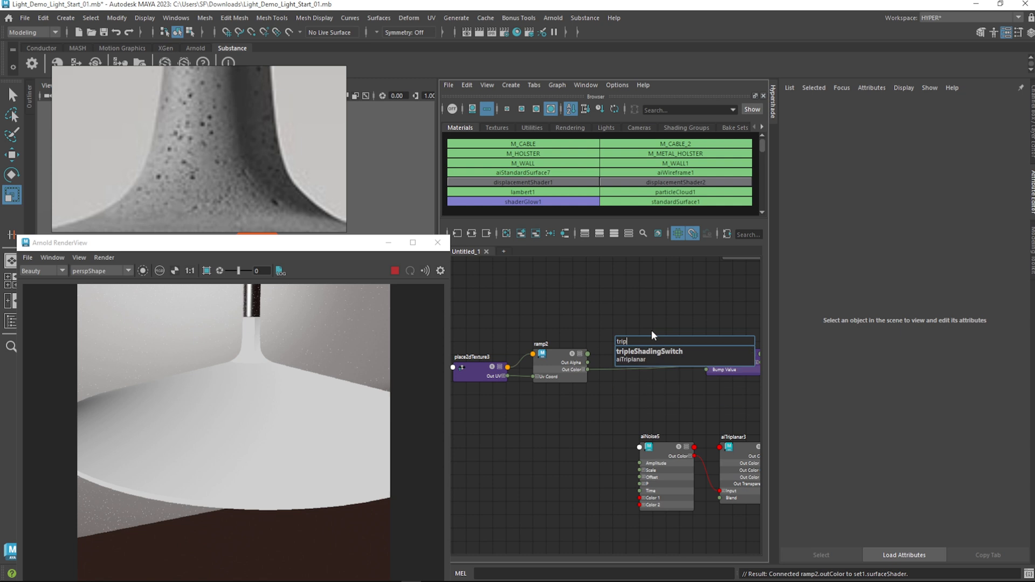
key("Return")
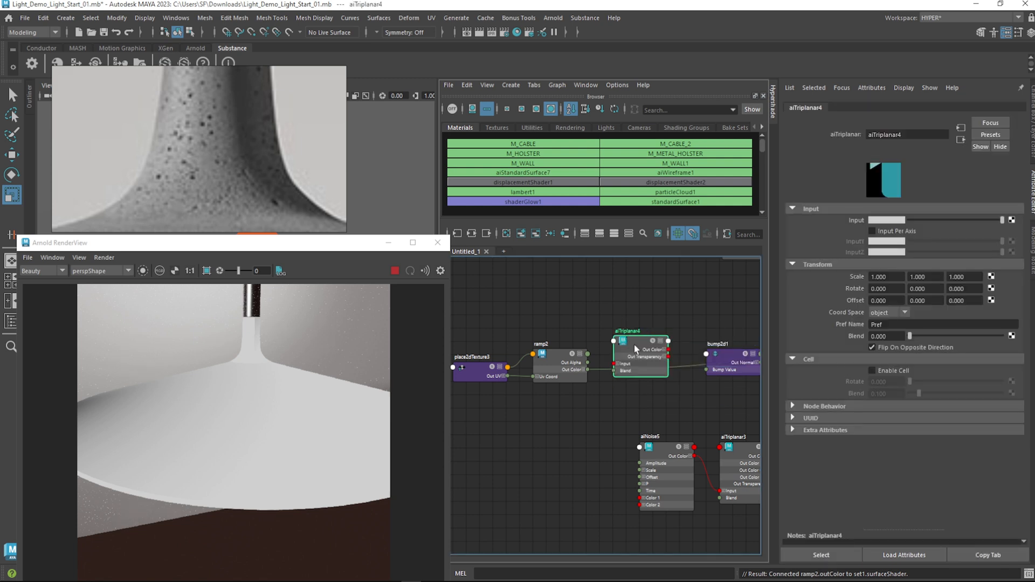
left_click_drag(633, 343, 643, 325)
left_click_drag(589, 372, 614, 337)
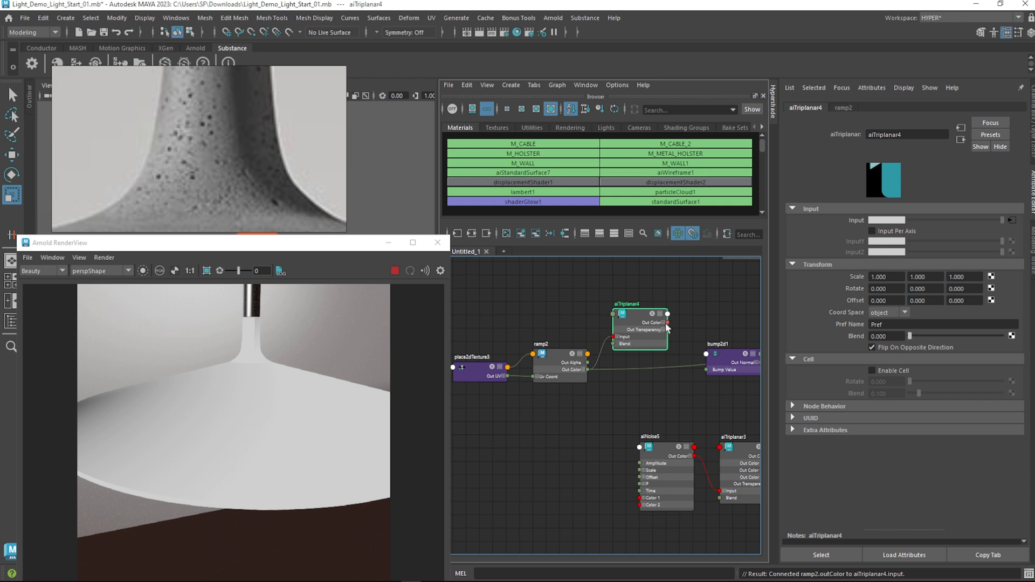
Connect aiTriplanar4's Out Color to set1's Surface Shader and inspect the projected dot pattern on the lampshade
middle_click_drag(748, 318, 523, 326)
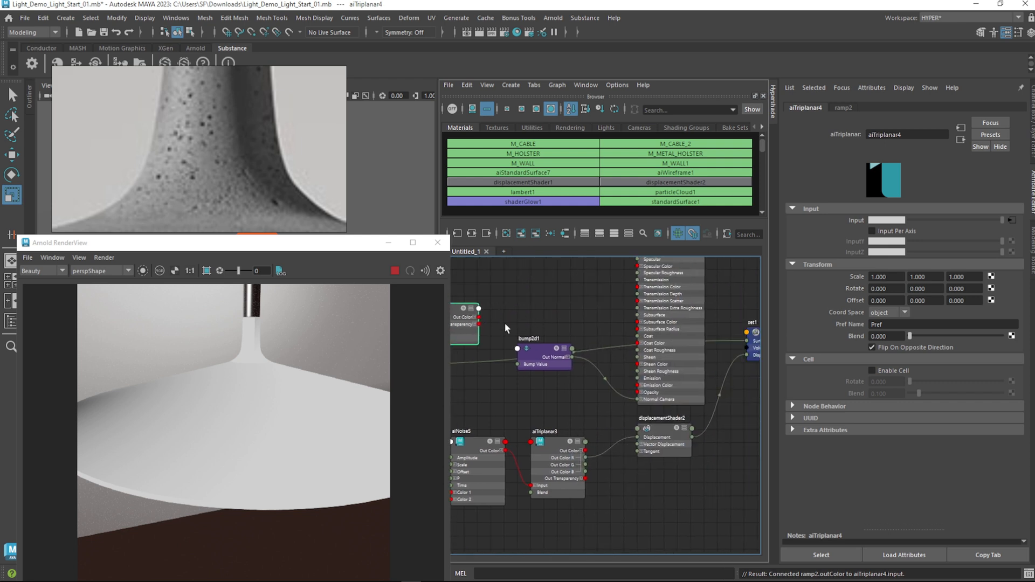
left_click_drag(480, 318, 747, 340)
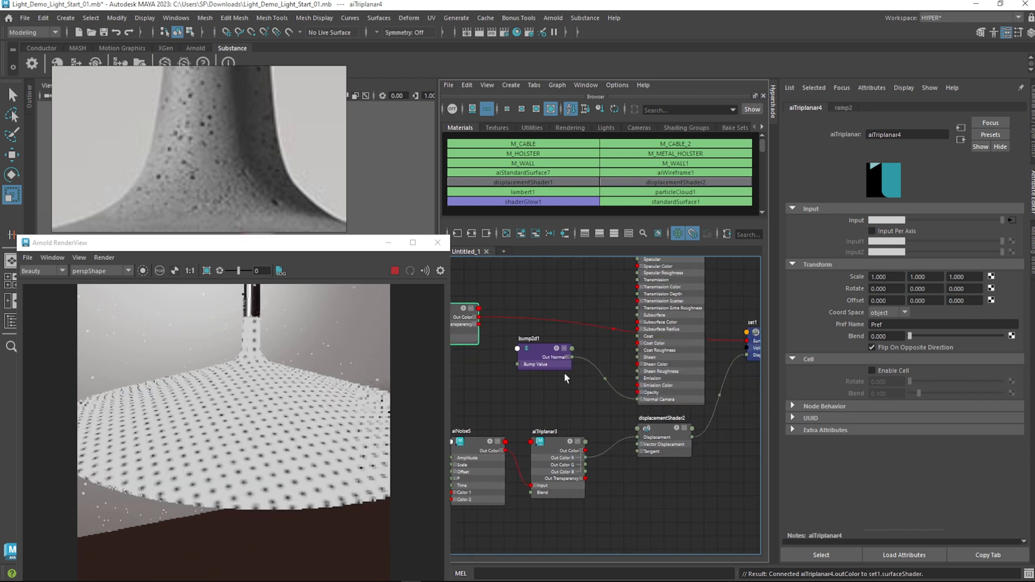
middle_click_drag(478, 380, 738, 383)
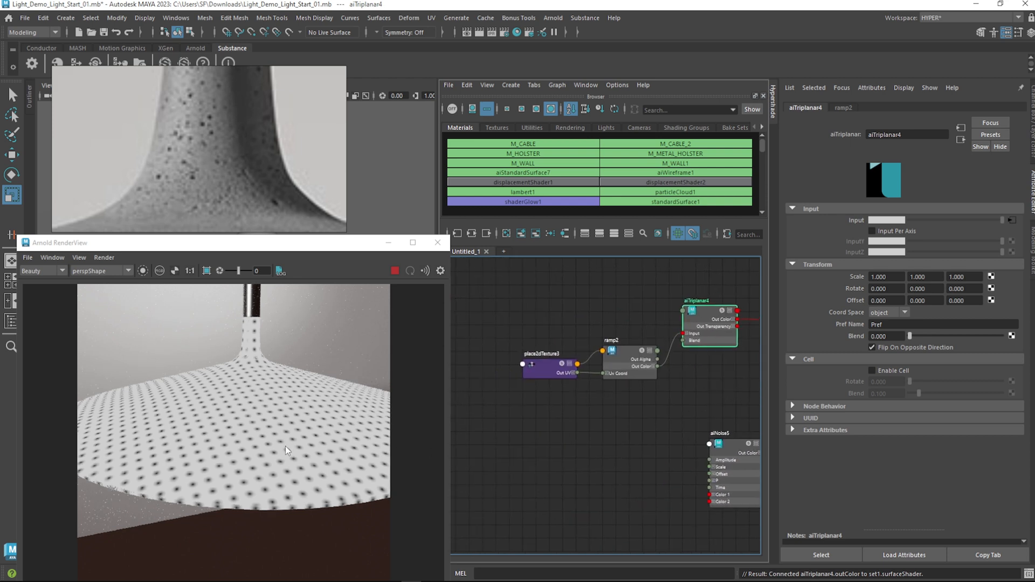
middle_click_drag(612, 425, 547, 446)
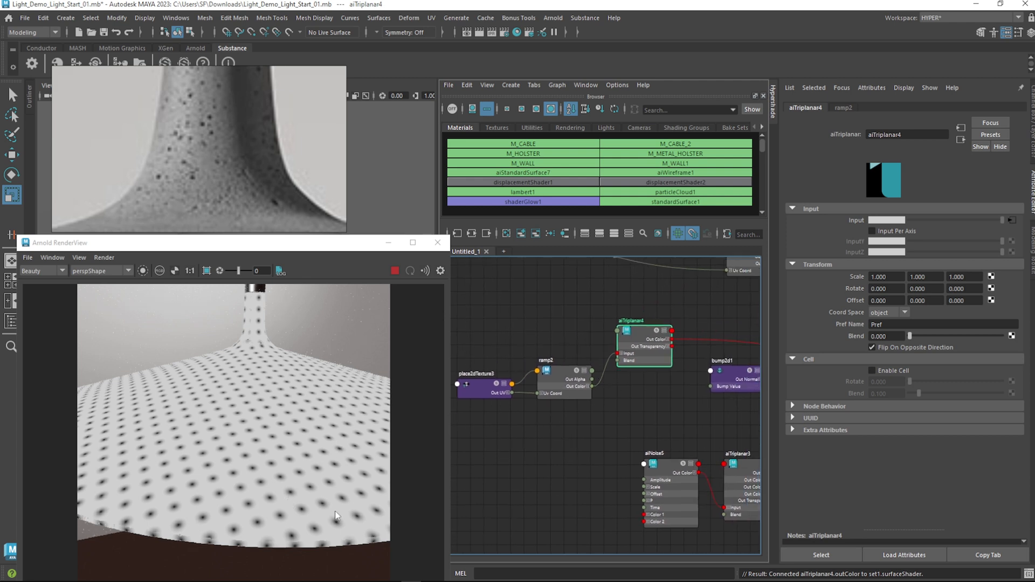
scroll(481, 446, "up", 2)
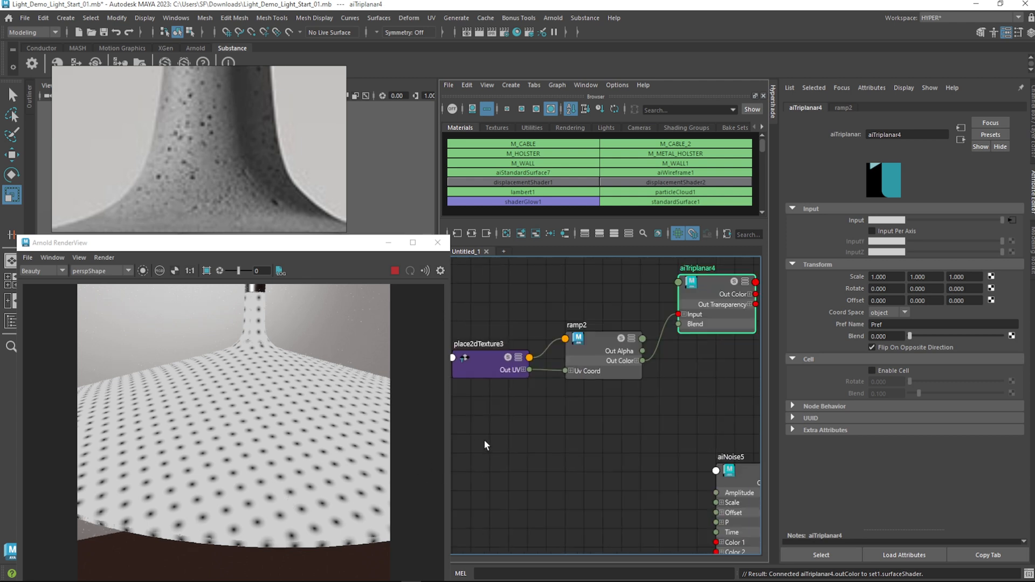
Connect aiTriplanar4's Out Color R to bump2d1's Bump Value
middle_click_drag(635, 416, 485, 426)
scroll(550, 430, "down", 3)
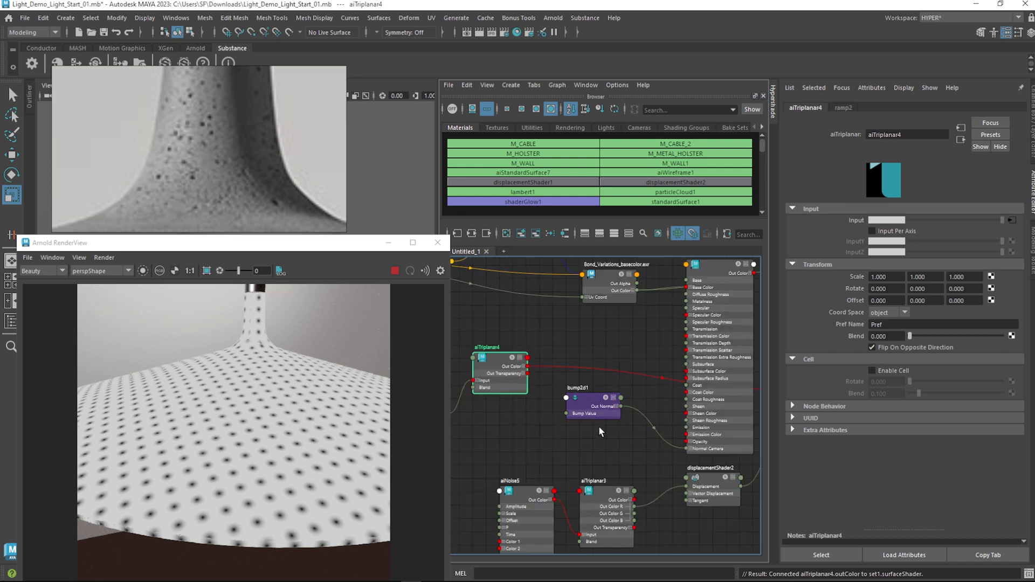
left_click(523, 366)
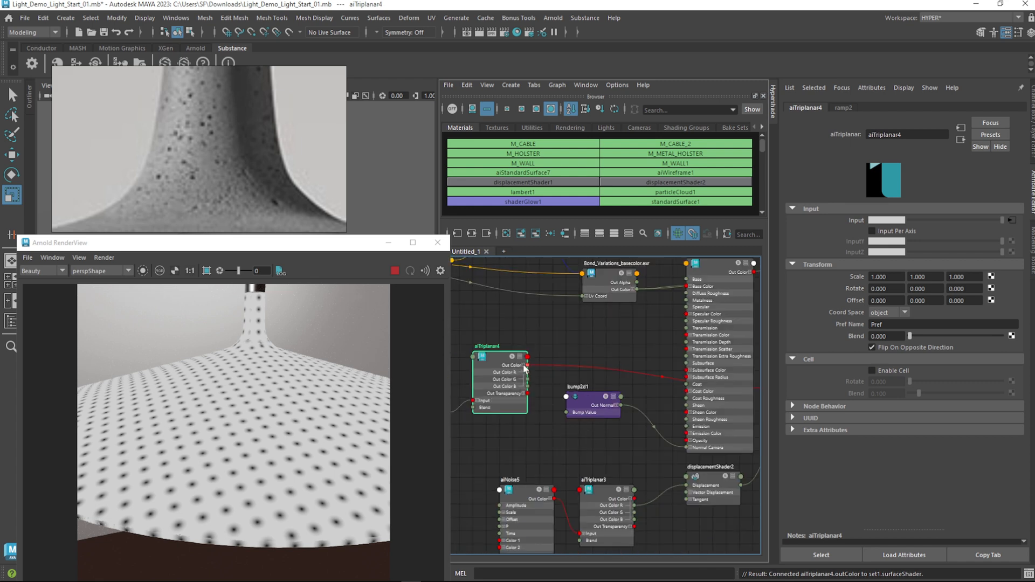
left_click_drag(566, 409, 566, 412)
Reconnect aiStandardSurface7's Out Color to set1's Surface Shader and inspect the bumped lampshade in the render
middle_click_drag(639, 468, 524, 463, "alt")
middle_click_drag(668, 311, 652, 363, "alt")
left_click_drag(623, 322, 664, 438)
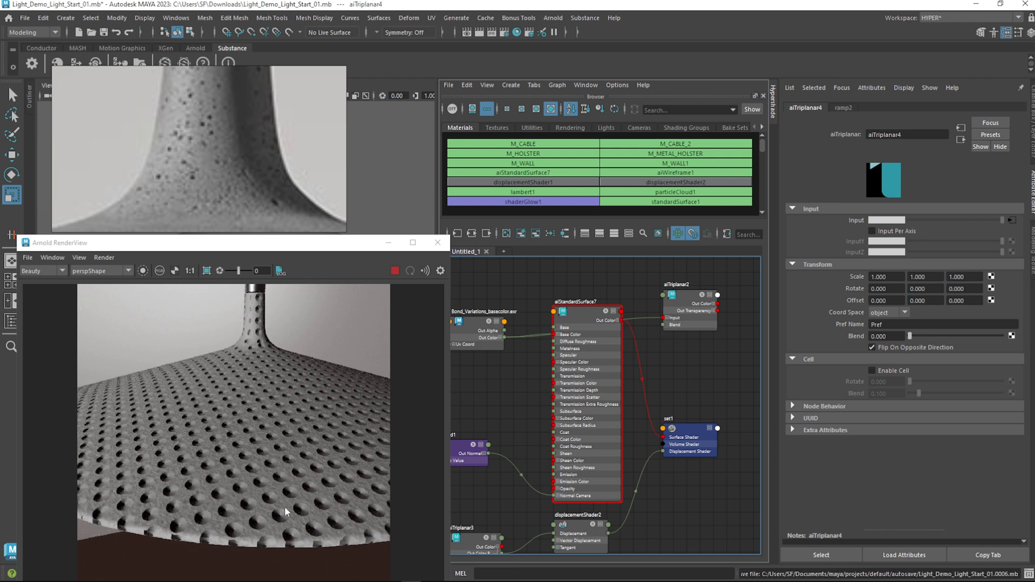
scroll(276, 425, "down", 6)
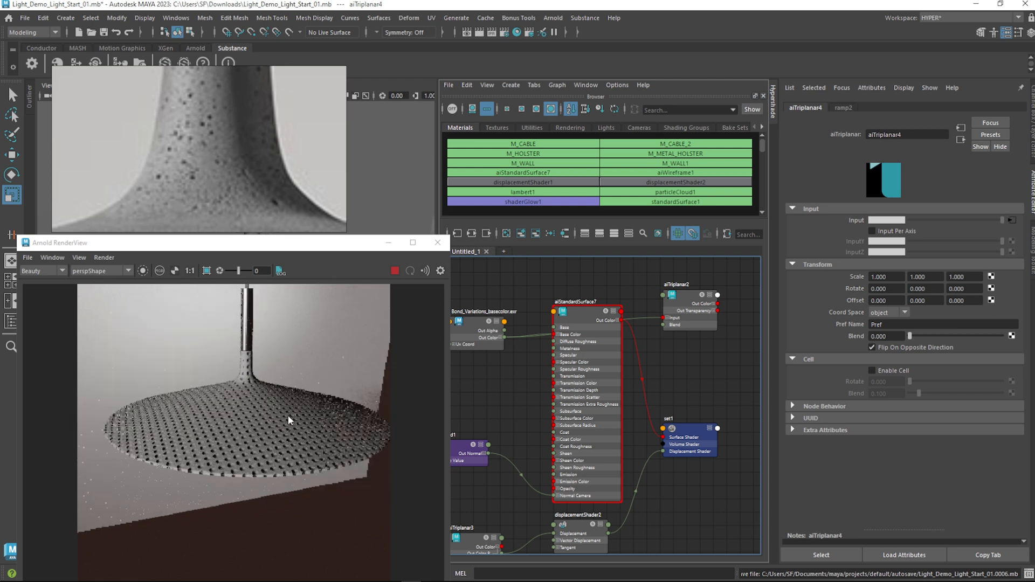
scroll(281, 402, "up", 3)
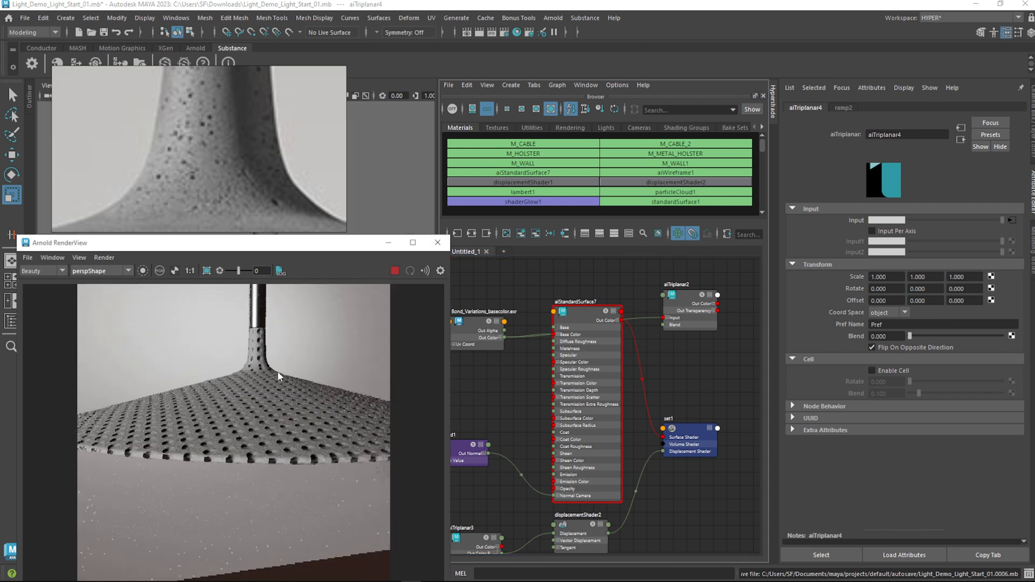
scroll(273, 386, "up", 4)
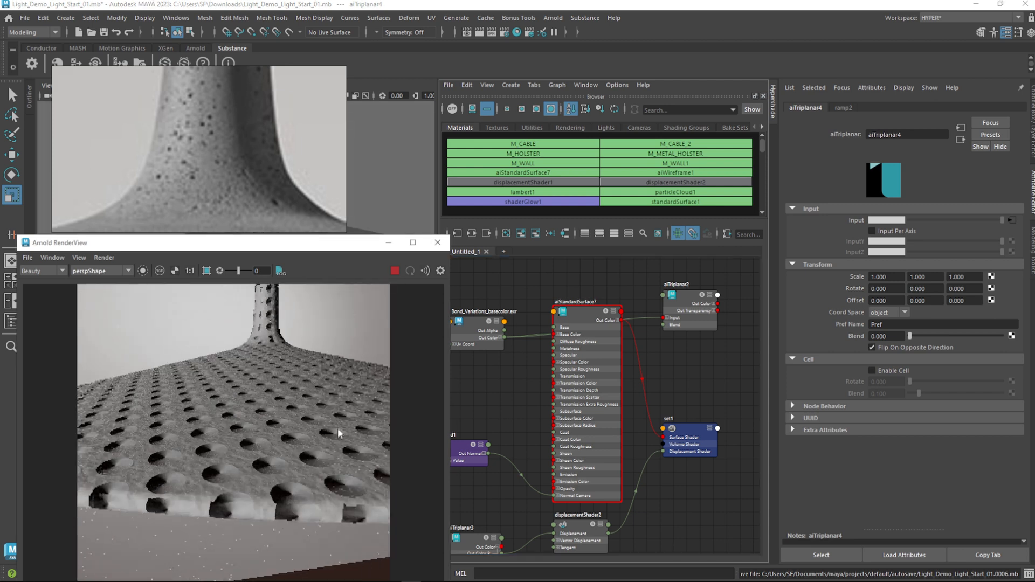
Shrink the dots by moving ramp2's light color handle to about 0.292, keeping the black handle at 0
middle_click_drag(458, 425, 700, 388, "alt")
scroll(555, 443, "up", 2)
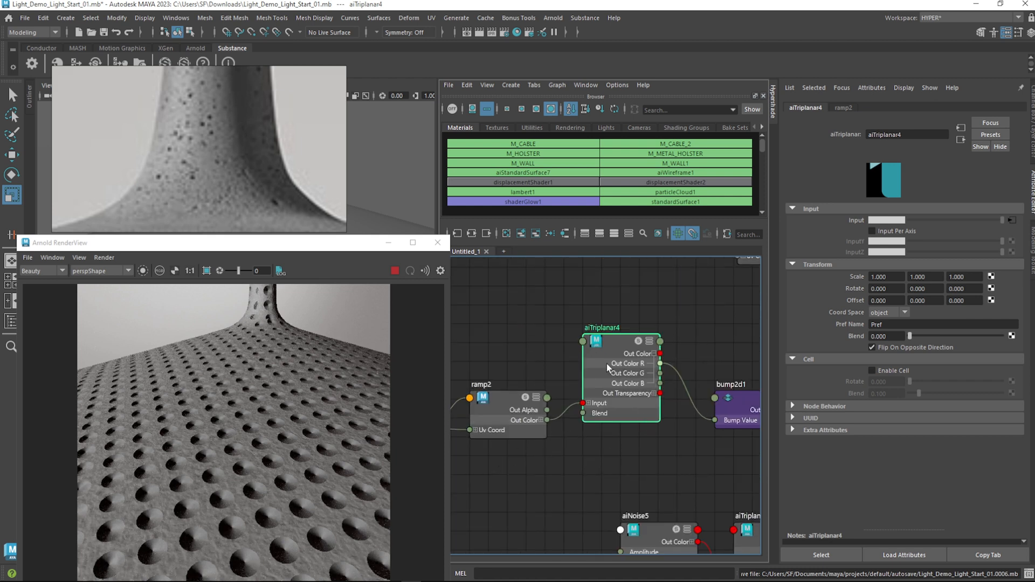
left_click_drag(515, 412, 496, 412)
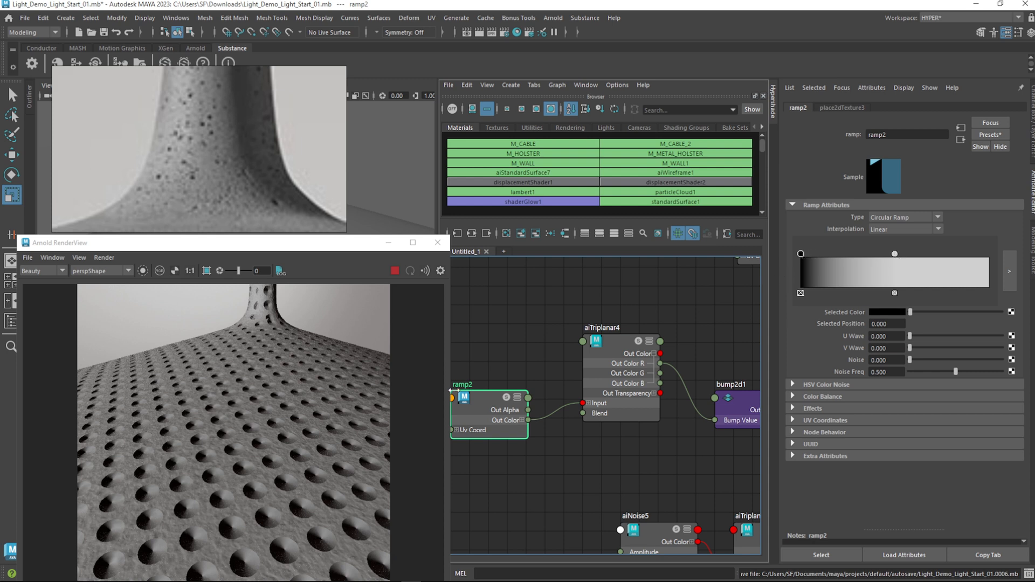
left_click_drag(895, 254, 855, 271)
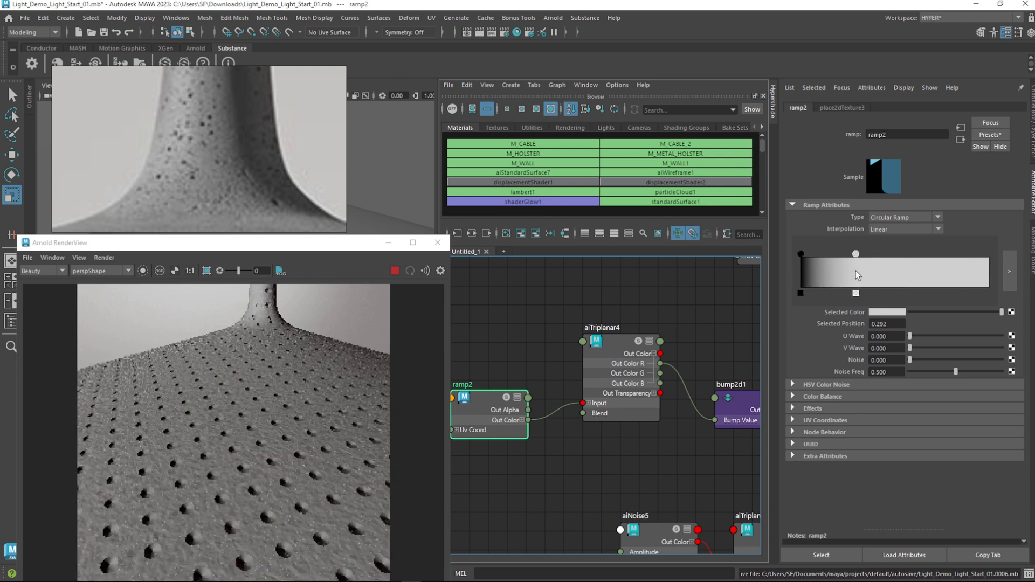
mouse_move(800, 253)
left_mouse_down()
mouse_move(834, 261)
mouse_move(796, 270)
left_mouse_up()
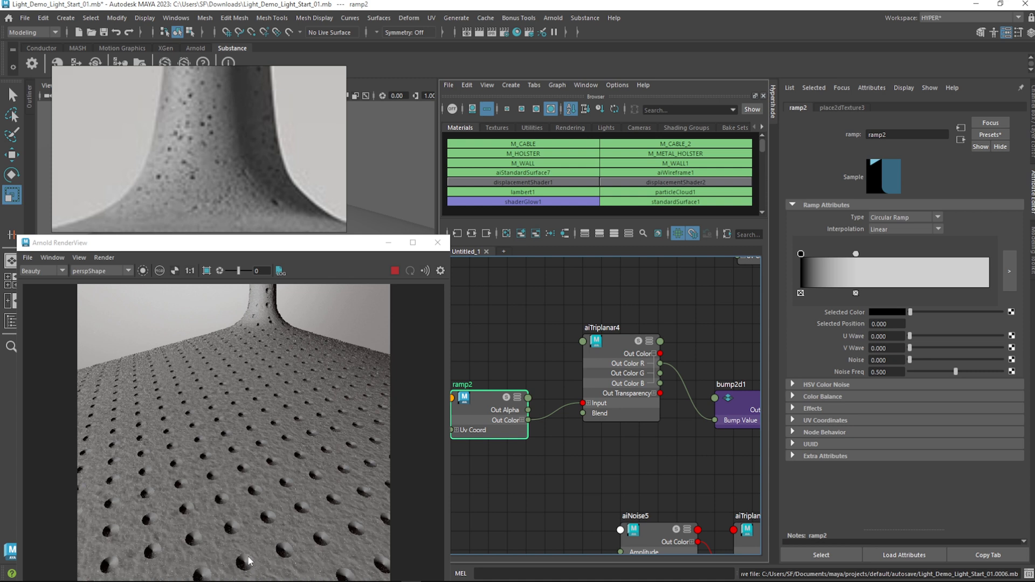
Compare ramp2's Exponential Up and Smooth interpolation, set it to Smooth, and move the black handle to about 0.238
left_click(900, 231)
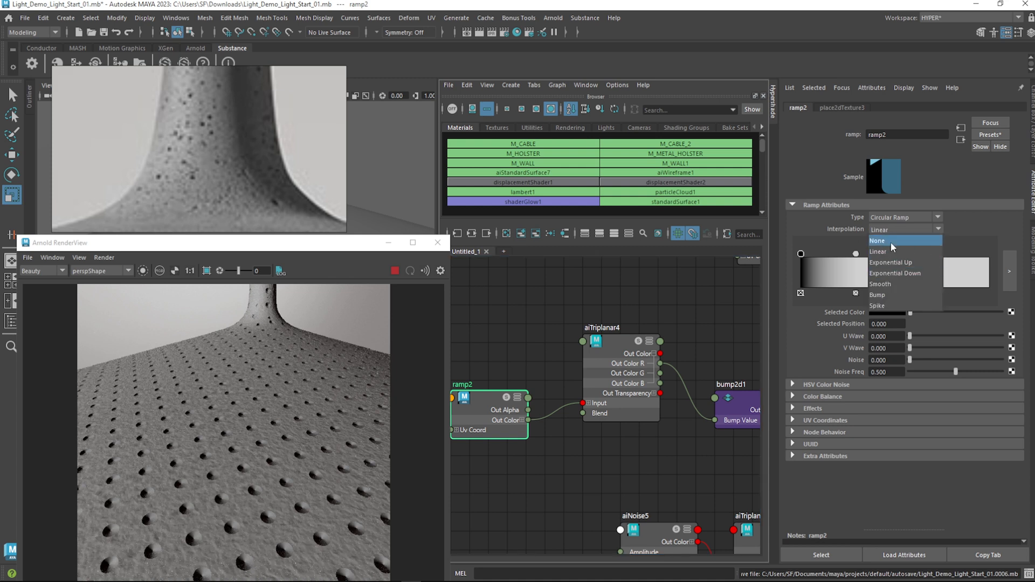
left_click(895, 284)
left_click(905, 230)
left_click(895, 262)
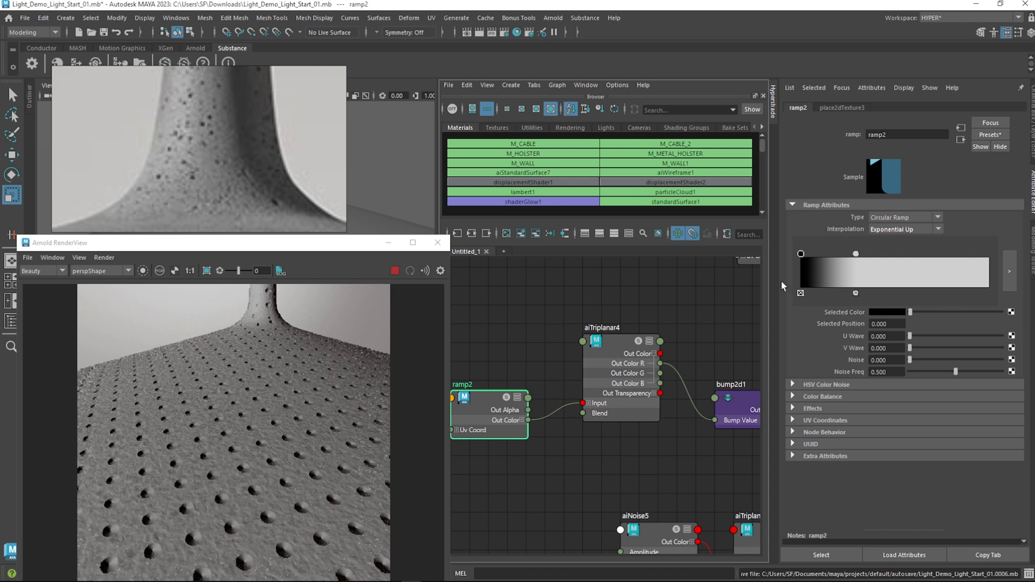
left_click(872, 231)
left_click(887, 289)
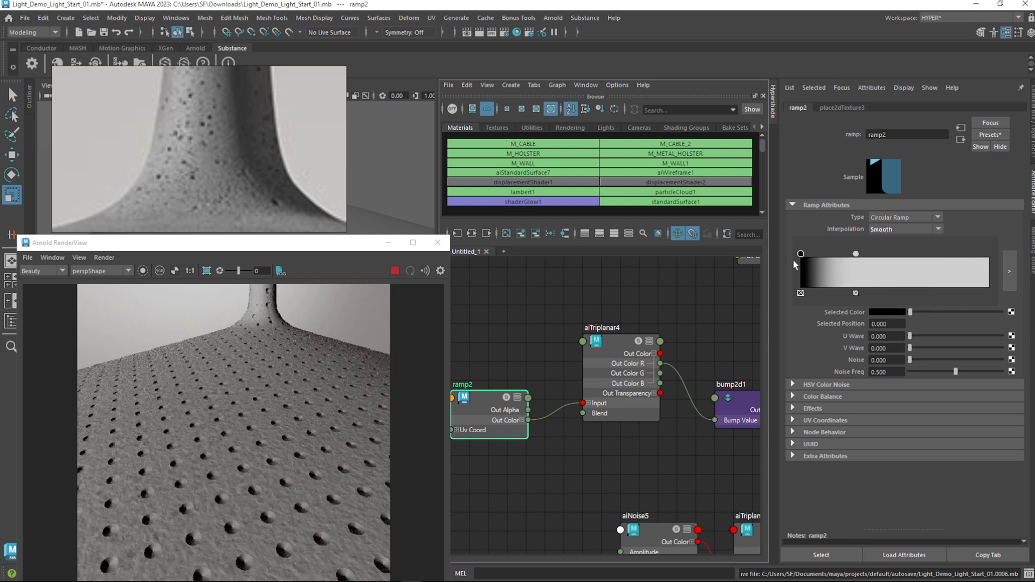
left_click_drag(802, 258, 837, 269)
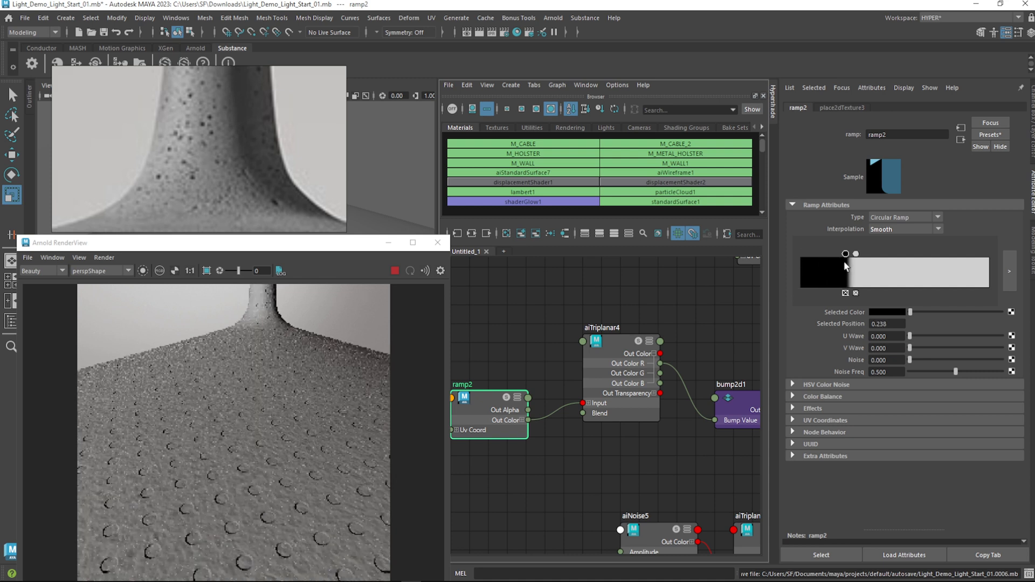
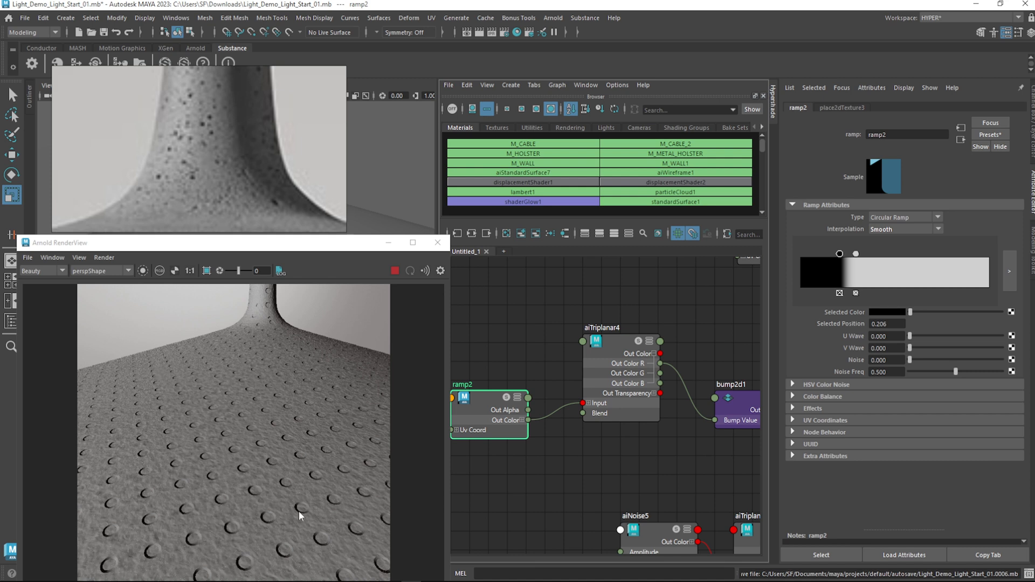
Return ramp2's black handle to 0, set its light handle to about 0.215, and check the dots through cameraShape1
mouse_move(840, 261)
left_mouse_down()
mouse_move(800, 262)
mouse_move(881, 254)
mouse_move(844, 259)
left_mouse_up()
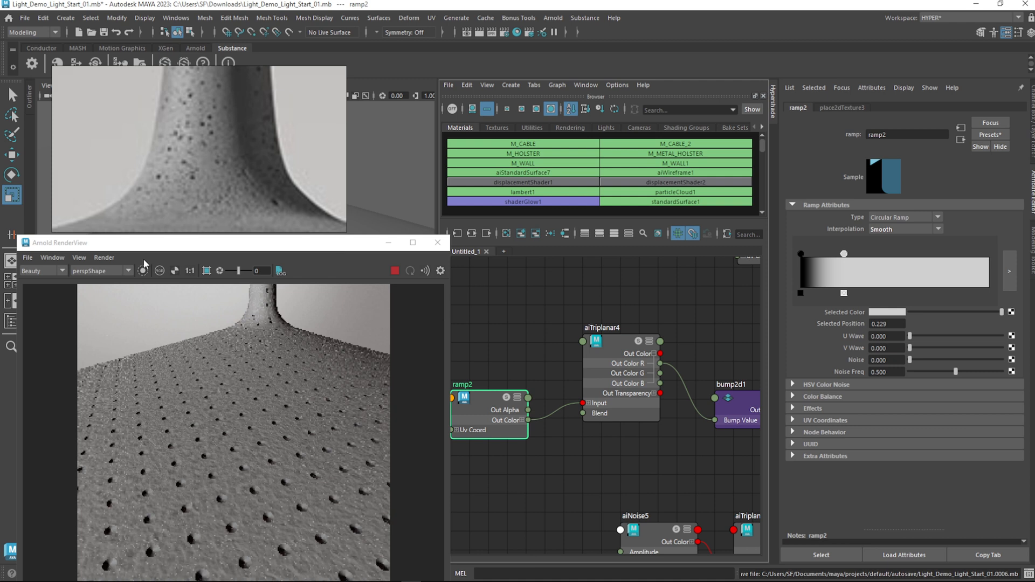
left_click(115, 271)
left_click(120, 288)
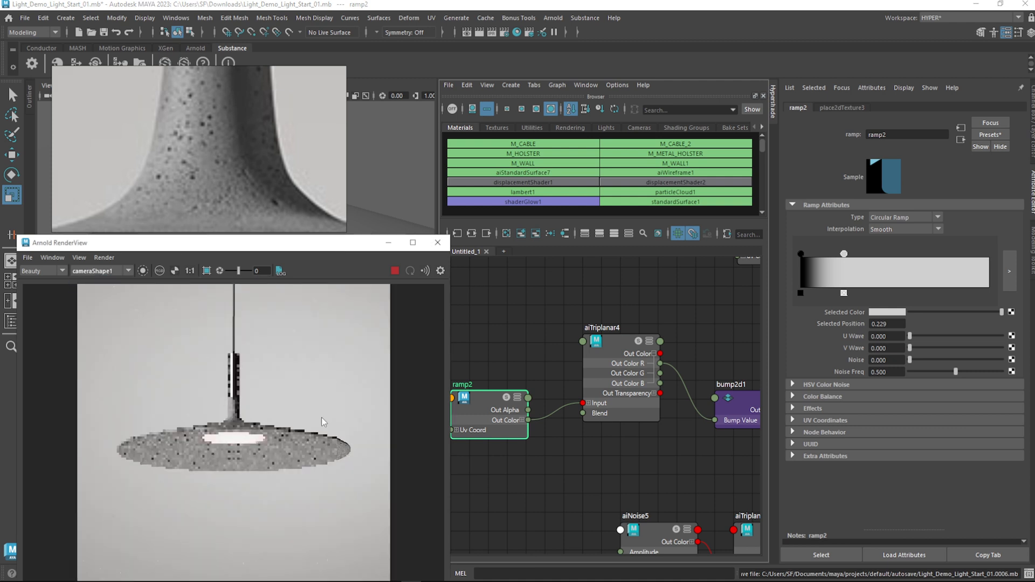
left_click(76, 258)
mouse_move(92, 344)
left_click(226, 410)
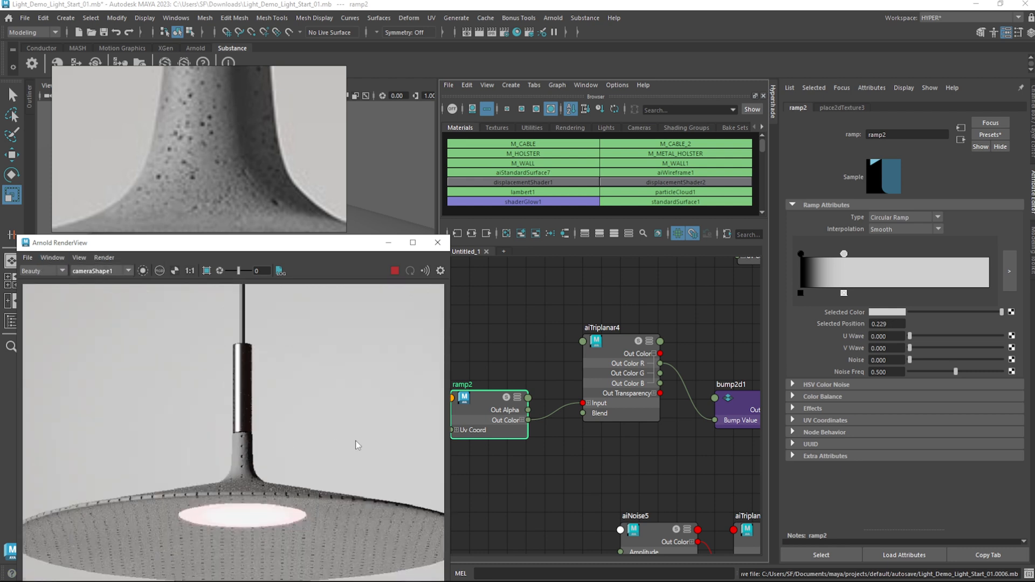
scroll(278, 154, "down", 6)
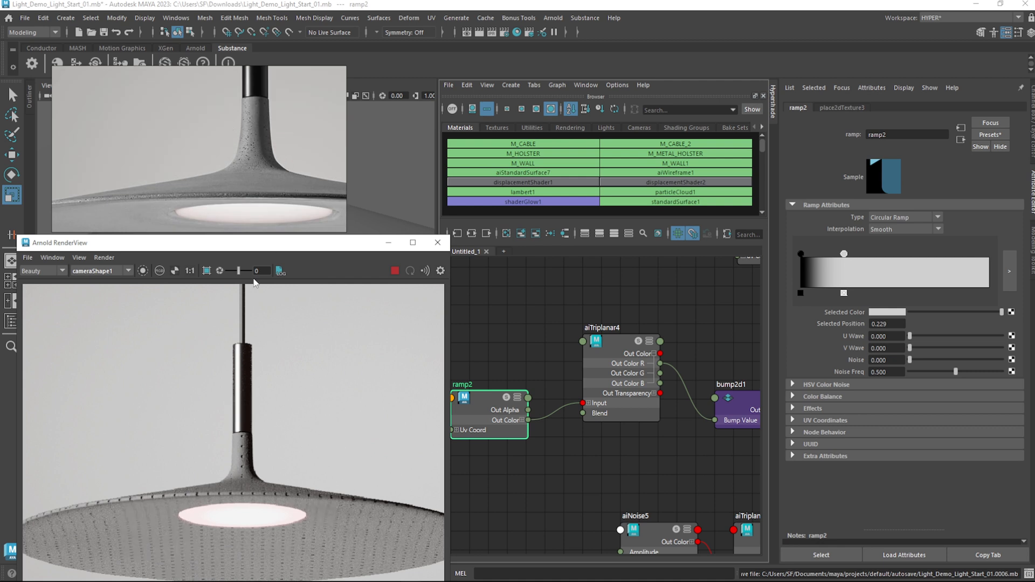
left_click_drag(843, 254, 841, 253)
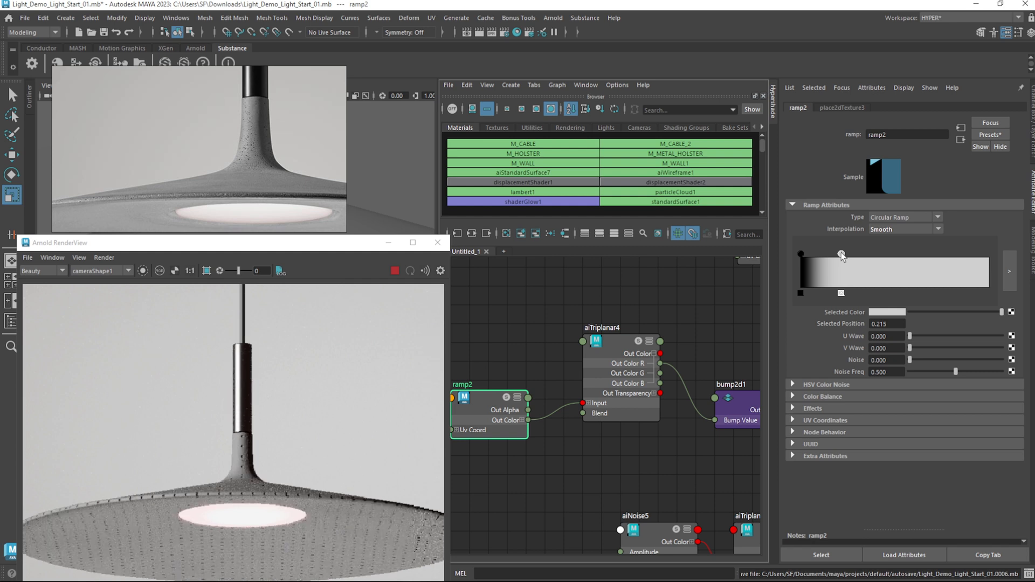
Switch the render to perspShape and enable Cell on aiTriplanar4 to break up the regular dot pattern
left_click(627, 348)
left_click_drag(895, 276, 861, 277)
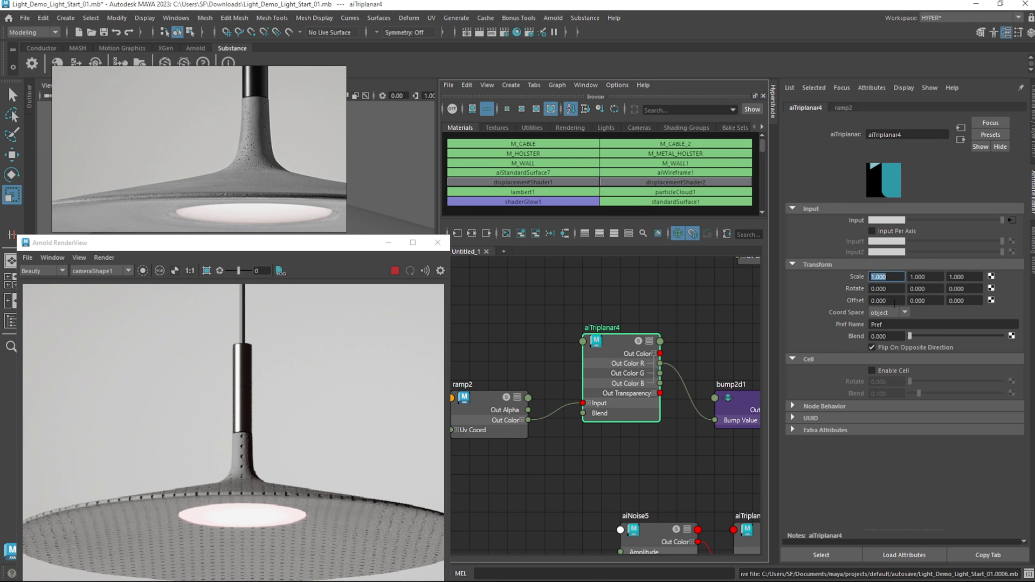
left_click(113, 275)
left_click(116, 293)
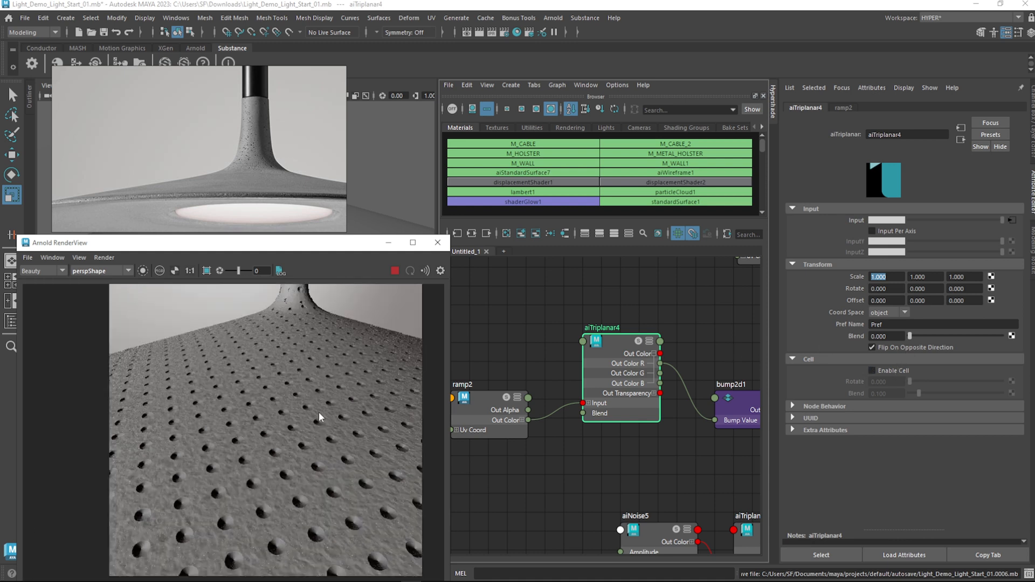
left_click(893, 370)
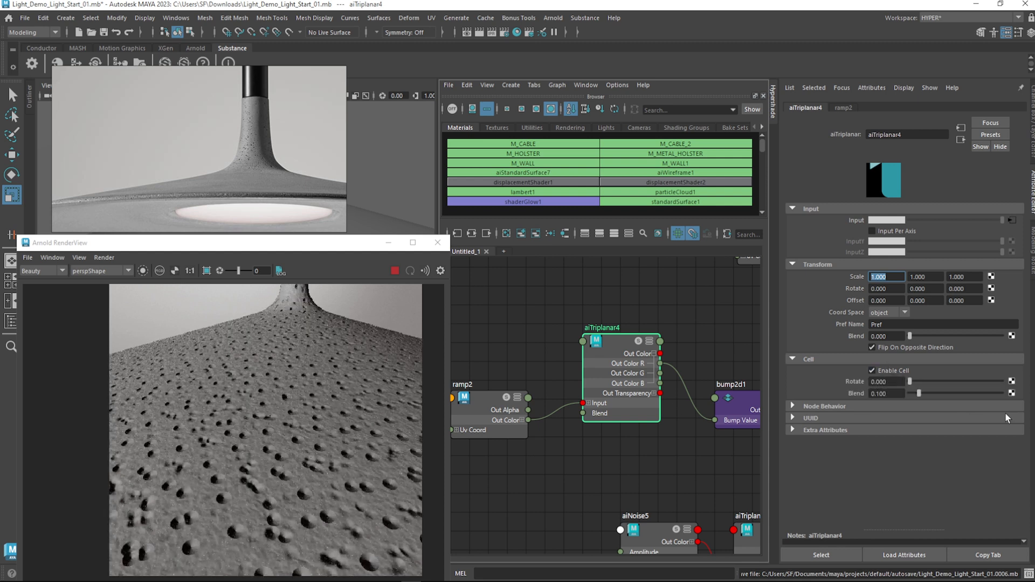
Try aiTriplanar4's Cell Rotate at 0.698 and 0.479 with Cell Blend at 0
left_click_drag(914, 384, 973, 392)
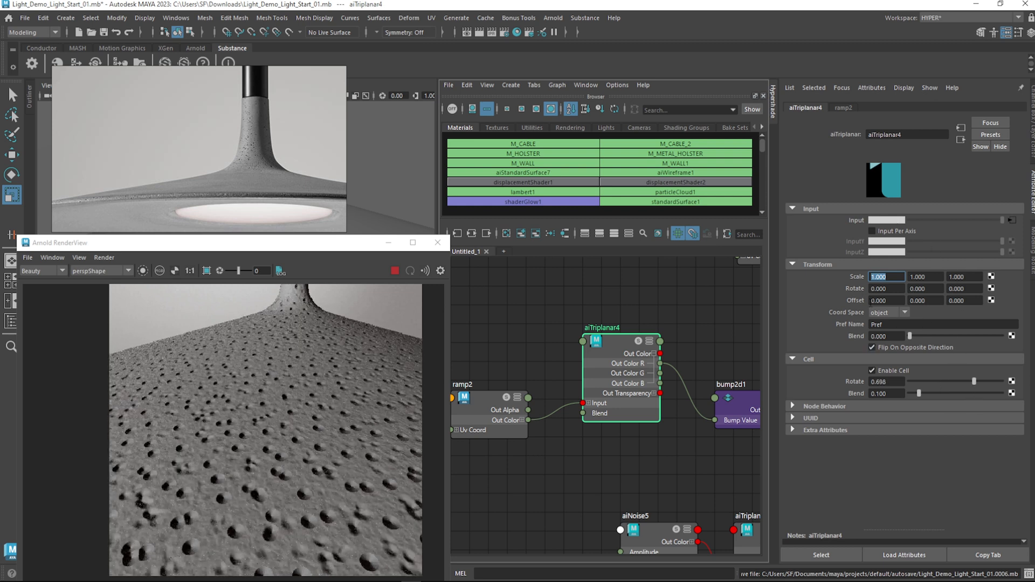
left_click_drag(919, 394, 863, 407)
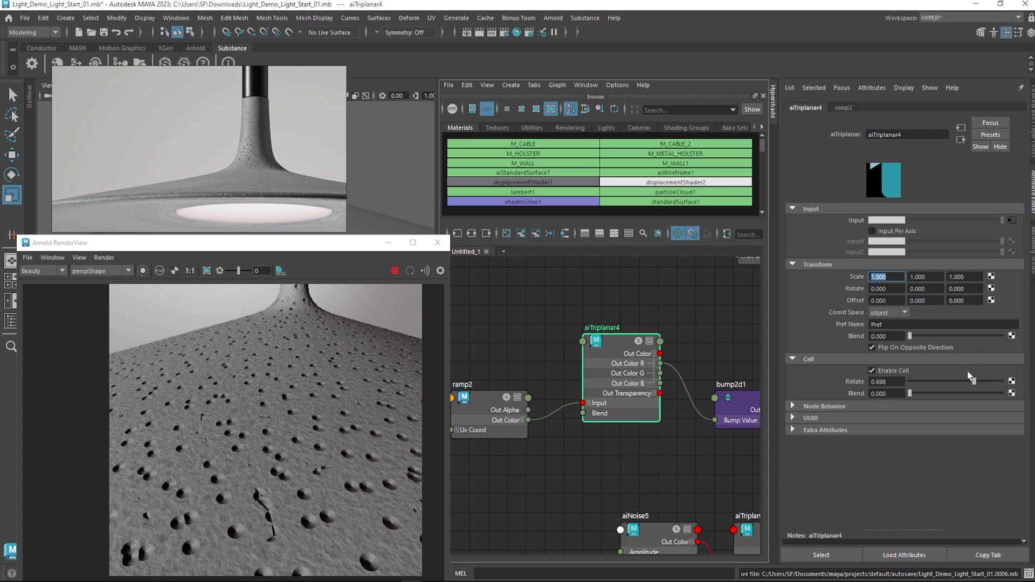
left_click_drag(970, 387, 953, 393)
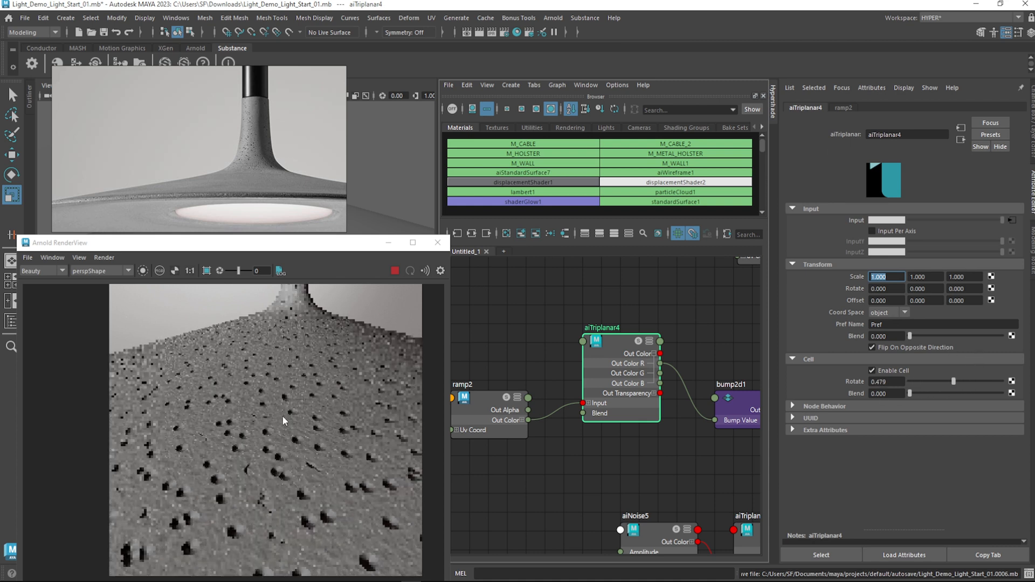
Shrink the pits by moving ramp2's light handle to about 0.206, and set its Noise Freq to 0
left_click(613, 349)
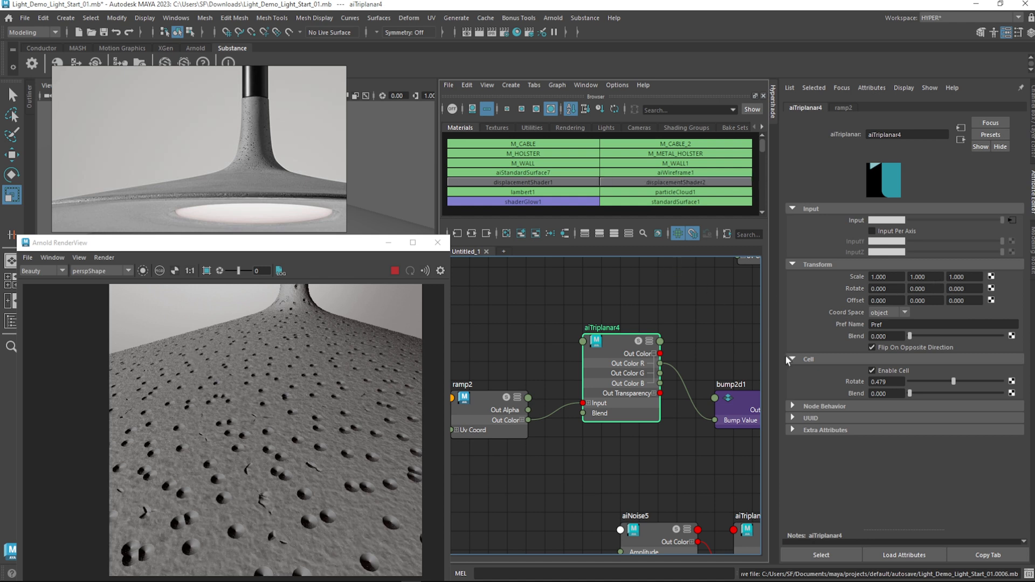
middle_click_drag(595, 510, 458, 455, "alt")
left_click(607, 402)
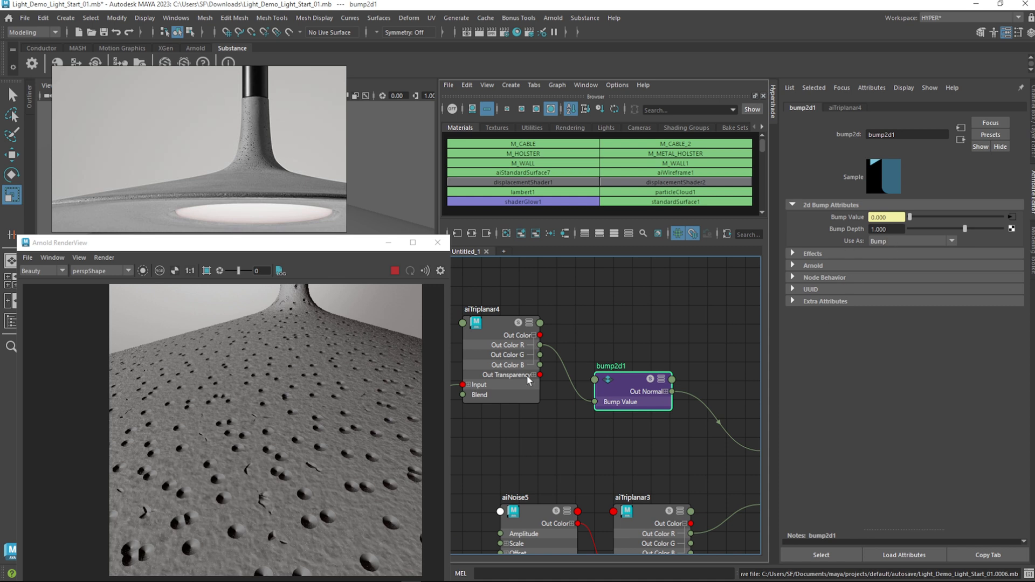
middle_click_drag(584, 345, 645, 342, "alt")
left_click(538, 338)
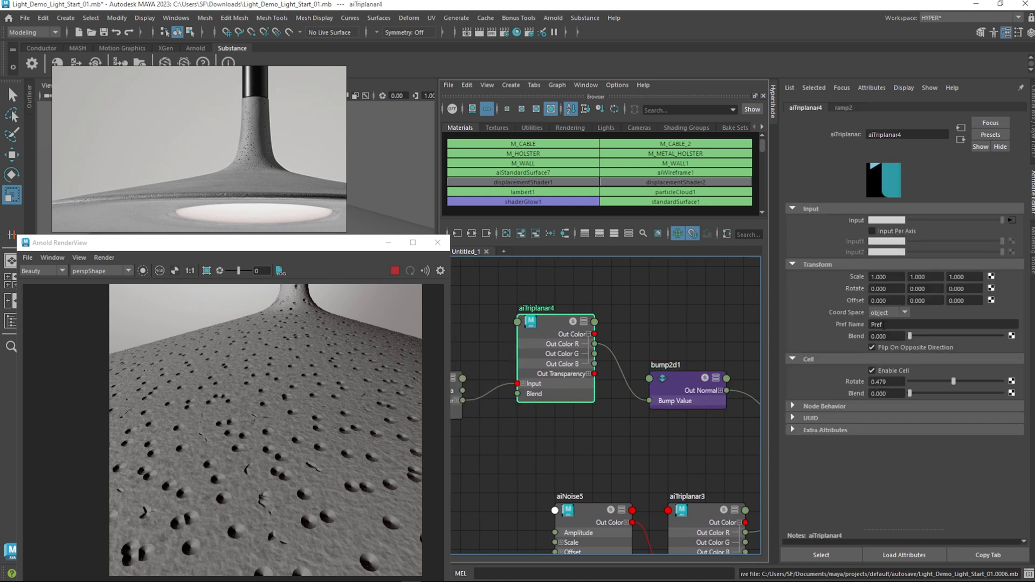
middle_click_drag(535, 452, 653, 444, "alt")
left_click(539, 377)
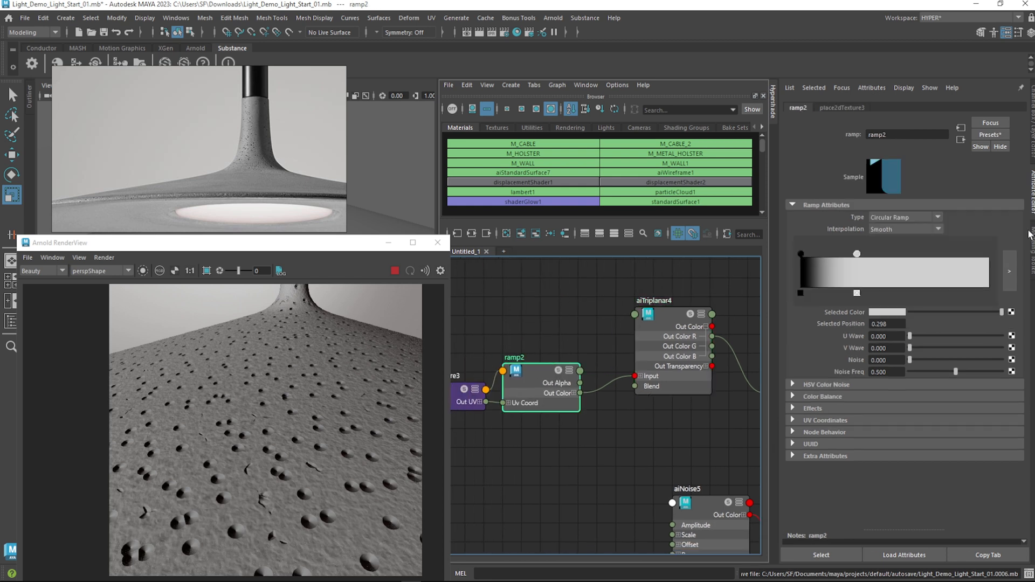
mouse_move(857, 254)
left_mouse_down()
mouse_move(820, 254)
mouse_move(840, 254)
left_mouse_up()
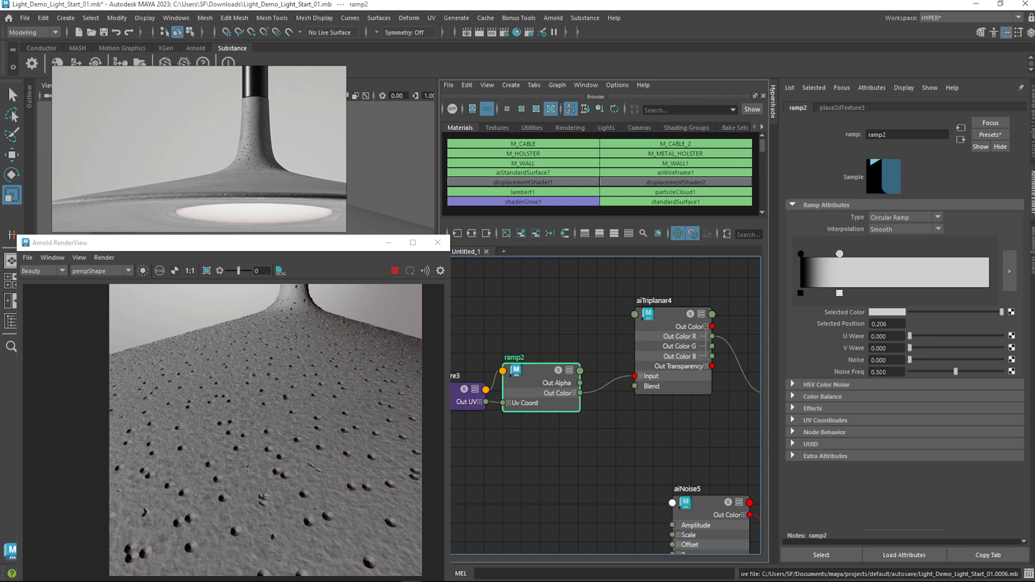
left_click_drag(955, 372, 910, 372)
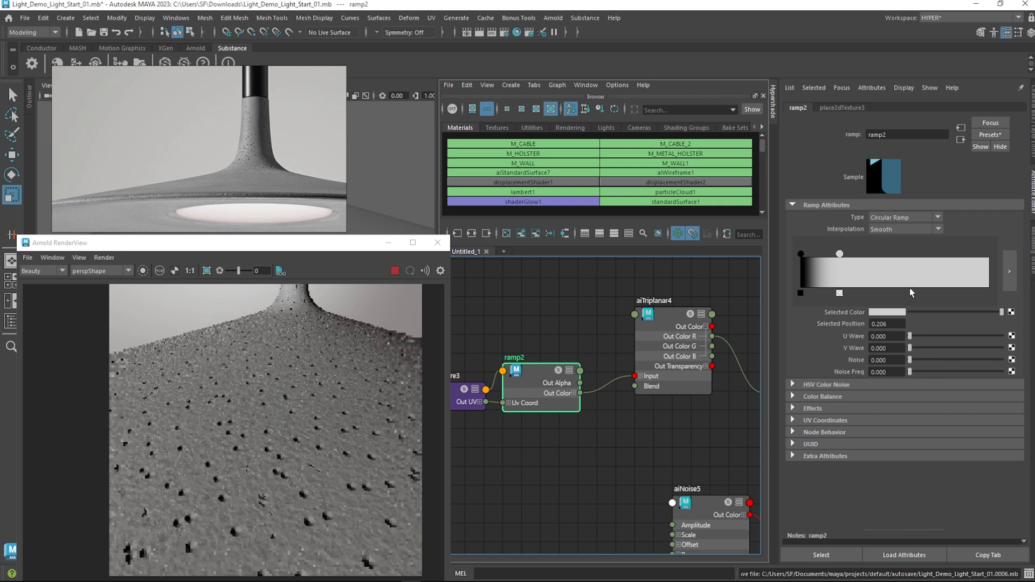
Set aiTriplanar4's Cell Rotate to 0, compare the pattern with Cell off and on, and set Cell Blend to 1.000
middle_click_drag(634, 424, 531, 426)
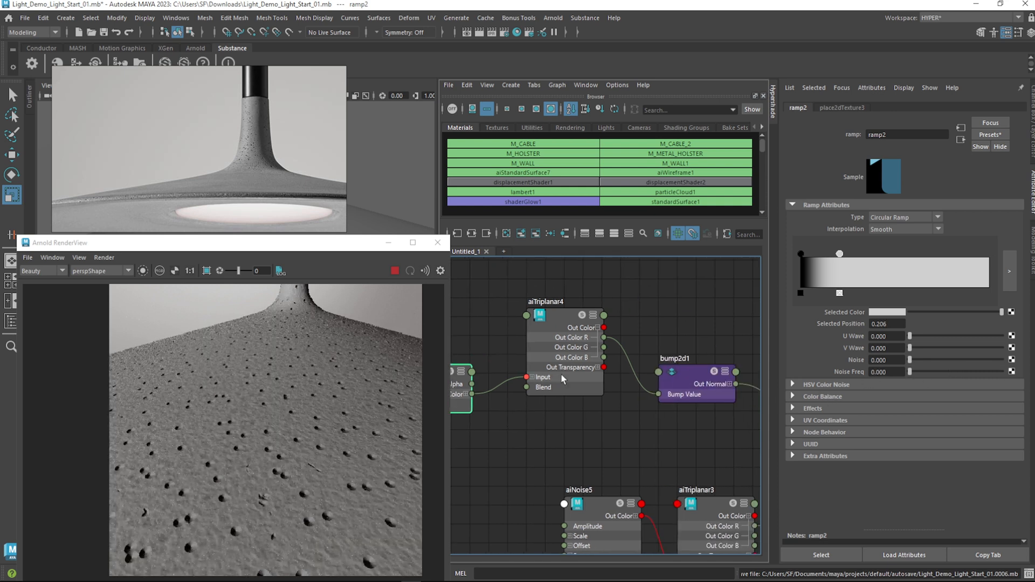
left_click(563, 378)
mouse_move(910, 336)
left_mouse_down()
mouse_move(1002, 336)
mouse_move(613, 393)
left_mouse_up()
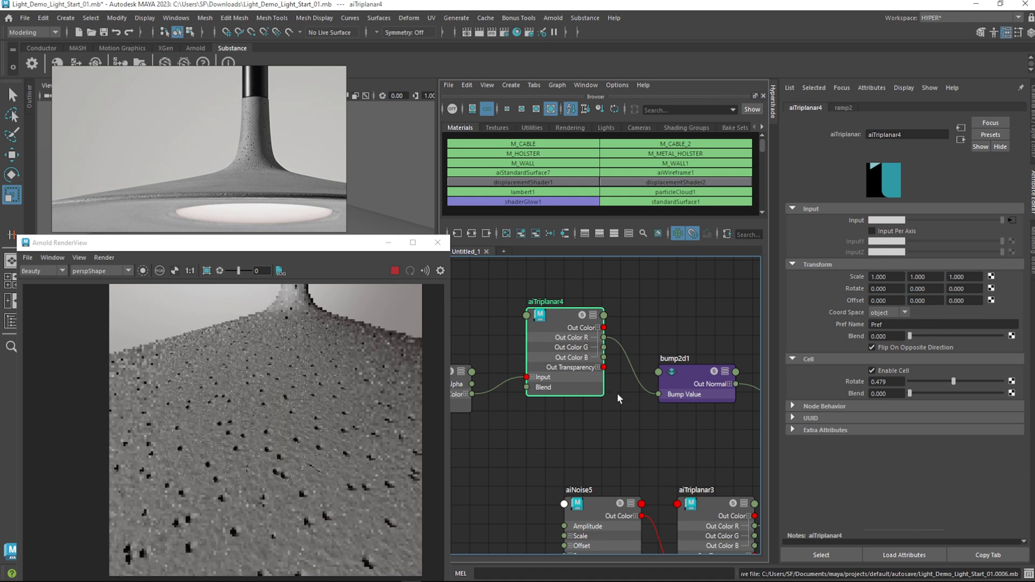
left_click_drag(955, 387, 921, 388)
left_click(898, 370)
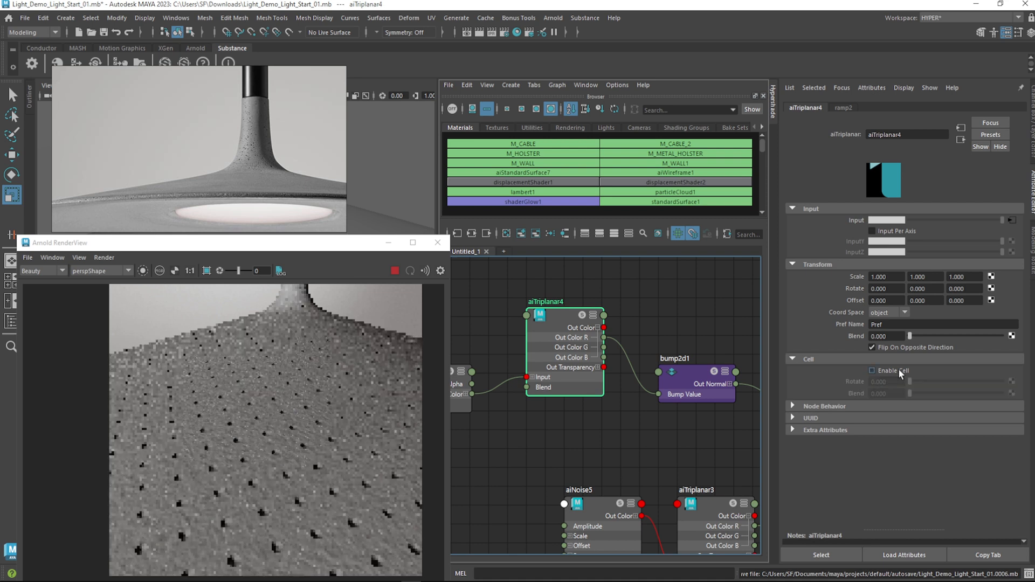
left_click(898, 370)
left_click_drag(910, 393, 1014, 399)
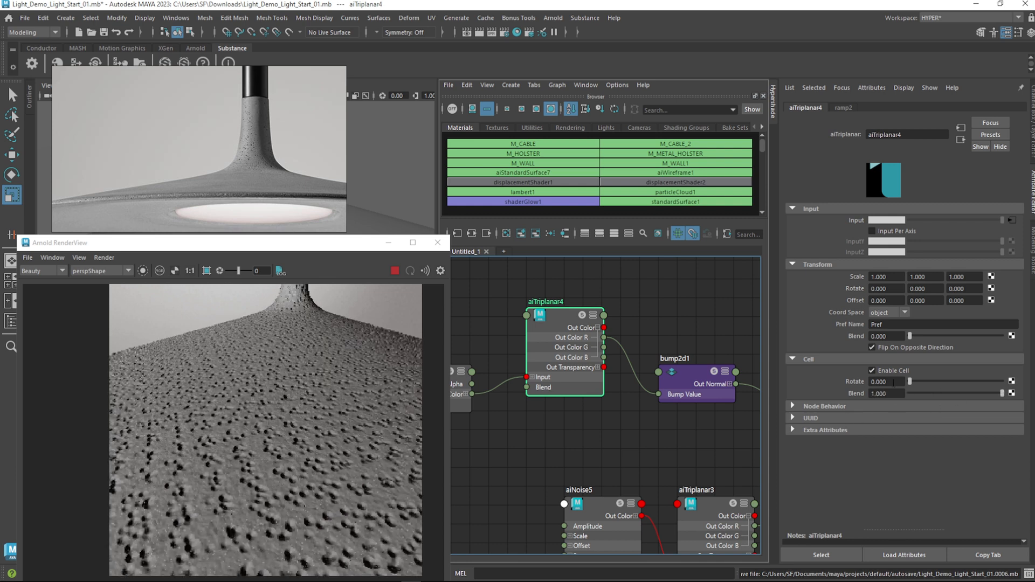
Compare aiTriplanar4's Cell Rotate at 0.219 and 1.000 in the render, leaving it at 1.000
left_click_drag(910, 384, 930, 383)
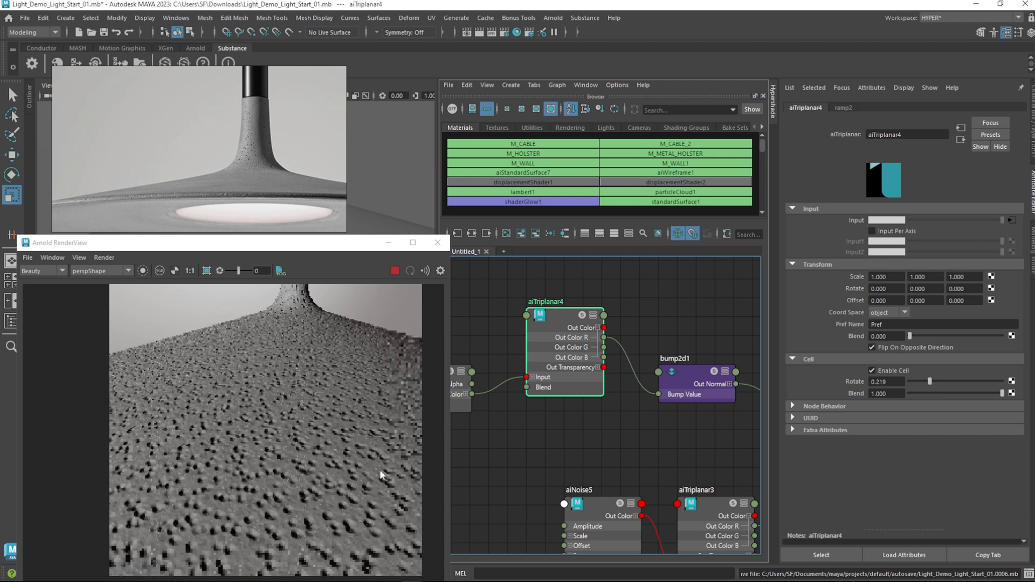
scroll(380, 469, "down", 2)
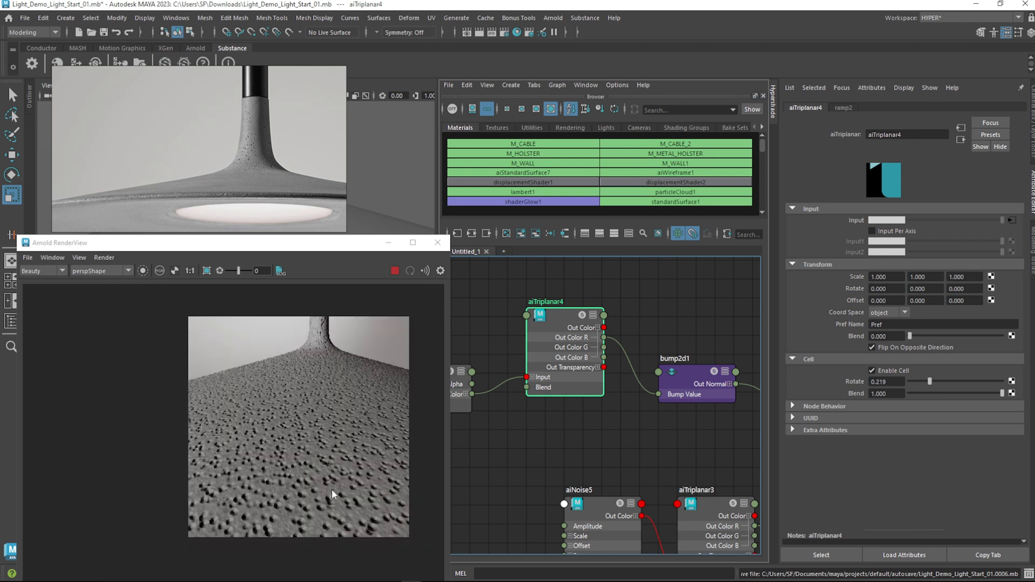
scroll(330, 494, "up", 2)
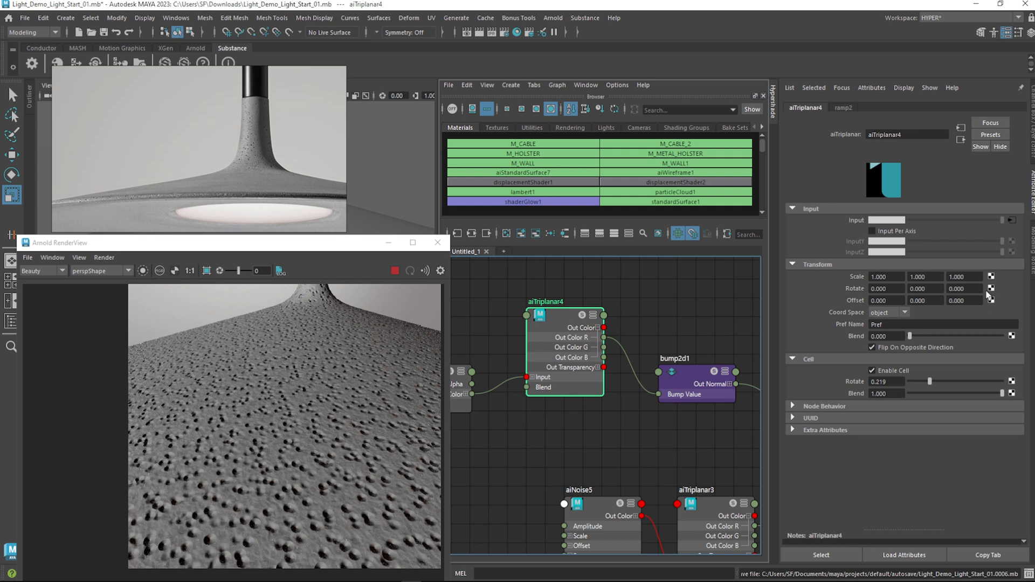
left_click_drag(930, 384, 1005, 383)
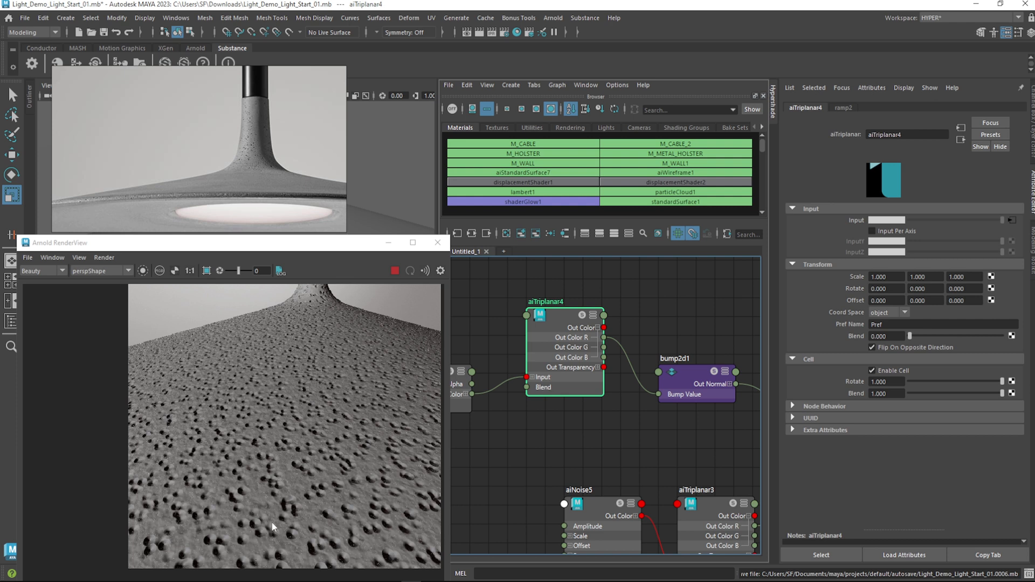
scroll(306, 319, "down", 2)
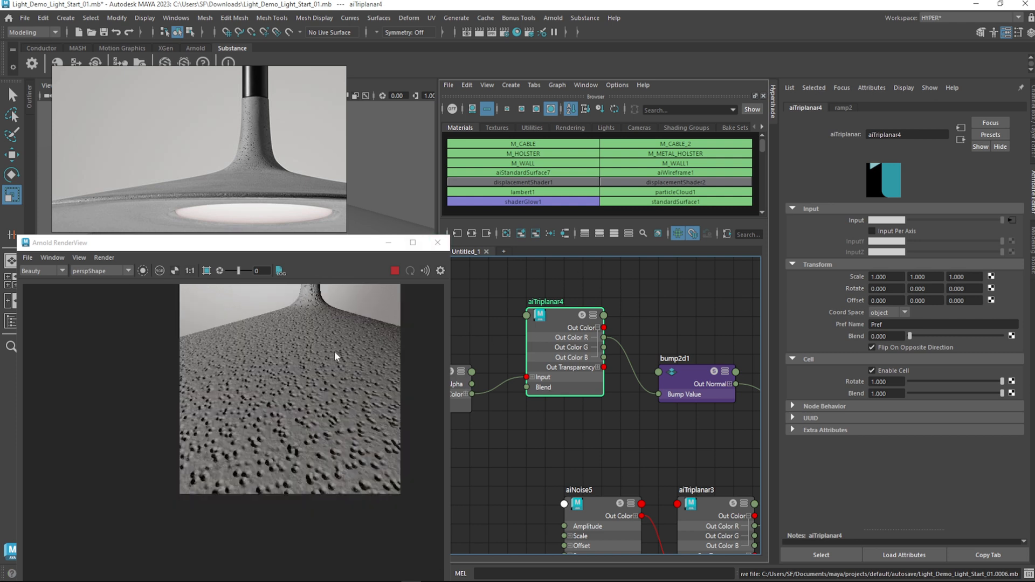
scroll(353, 439, "up", 3)
middle_click_drag(341, 347, 315, 373)
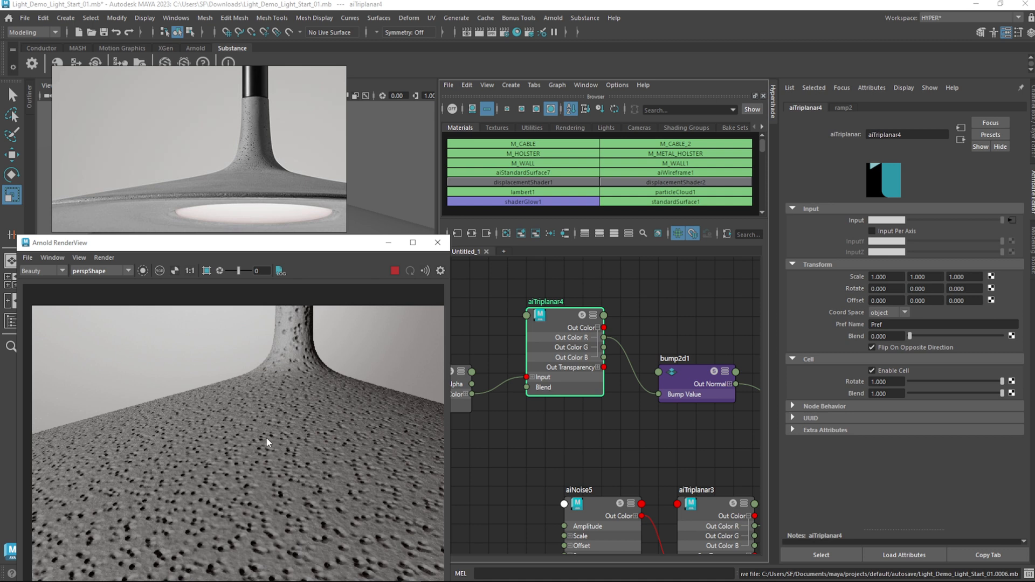
Make the pits smaller by moving ramp2's light color handle to about 0.132
middle_click_drag(503, 358, 649, 350)
left_click(580, 366)
left_click_drag(838, 255, 825, 254)
Render through cameraShape1 and examine the pit size on the lamp's stem and shade against the reference image
left_click(114, 271)
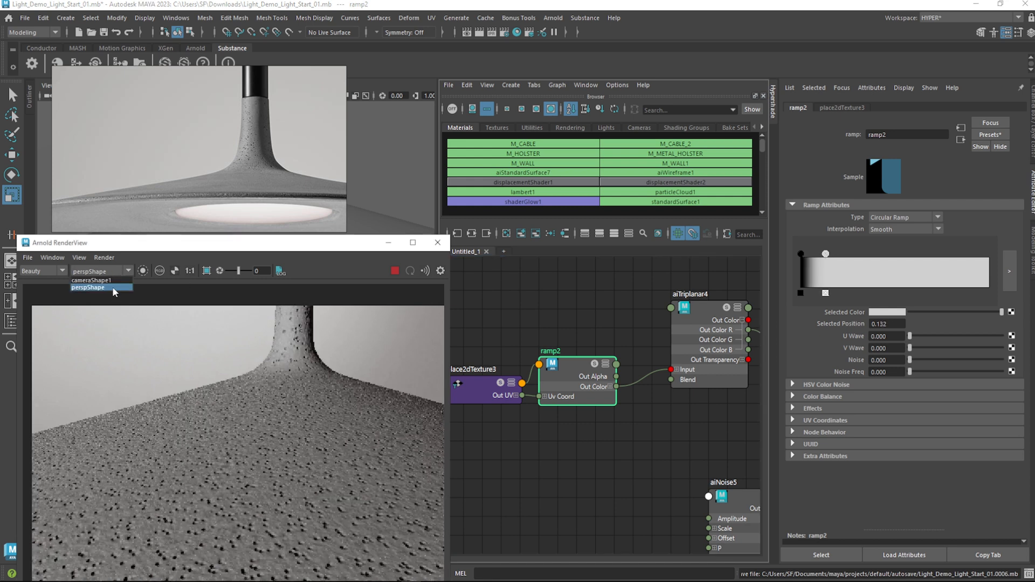
left_click(109, 280)
scroll(273, 364, "up", 1)
scroll(332, 336, "down", 1)
middle_click_drag(266, 400, 335, 386)
scroll(335, 387, "up", 1)
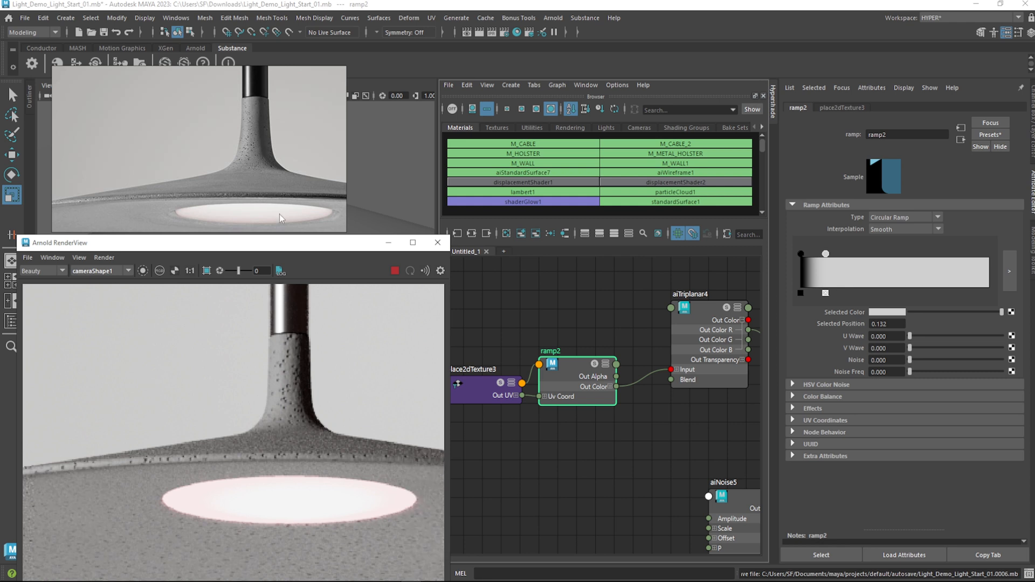
middle_click_drag(233, 467, 315, 471, "alt")
scroll(339, 472, "down", 2)
scroll(318, 470, "up", 1)
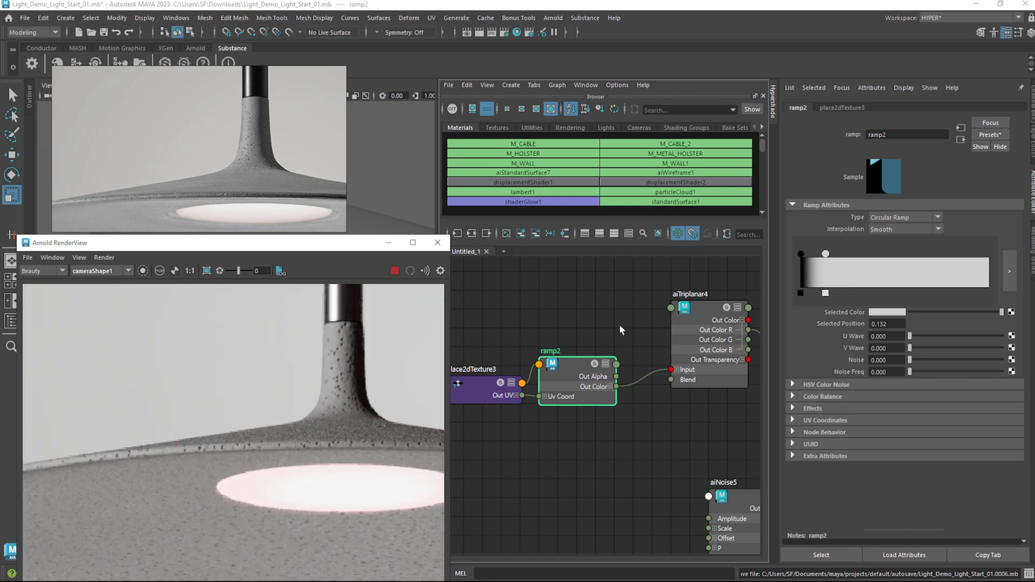
Reduce ramp2's light handle position to about 0.115 and inspect the finer pits across the shade
left_click_drag(826, 254, 823, 254)
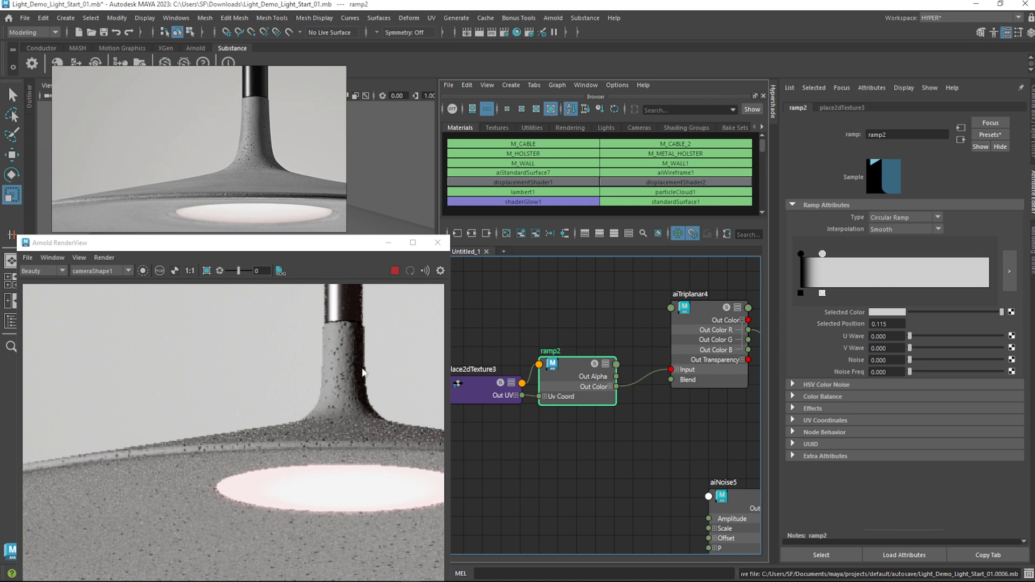
scroll(387, 400, "down", 3)
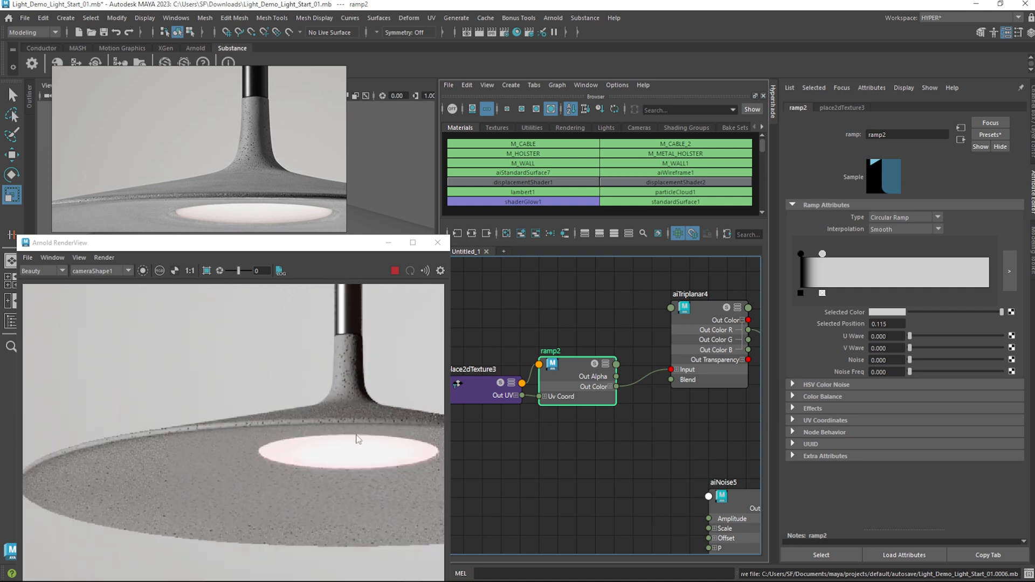
middle_click_drag(198, 456, 189, 495)
scroll(189, 494, "up", 3)
middle_click_drag(305, 468, 389, 449)
scroll(286, 455, "down", 2)
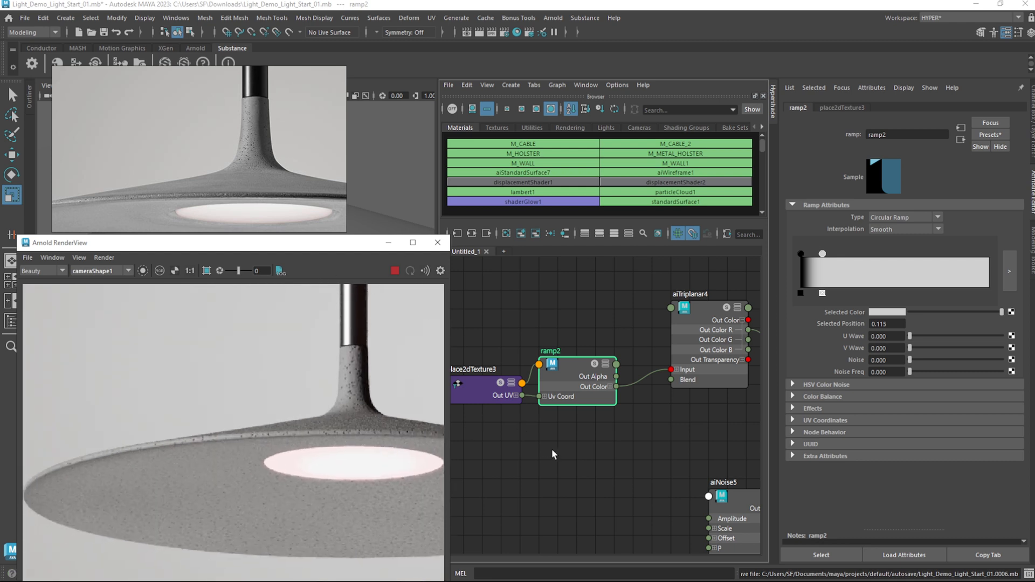
Move the aiTriplanar4 node down and closer to ramp2 in the node graph
middle_click_drag(551, 454, 483, 530)
left_click_drag(635, 398, 616, 436)
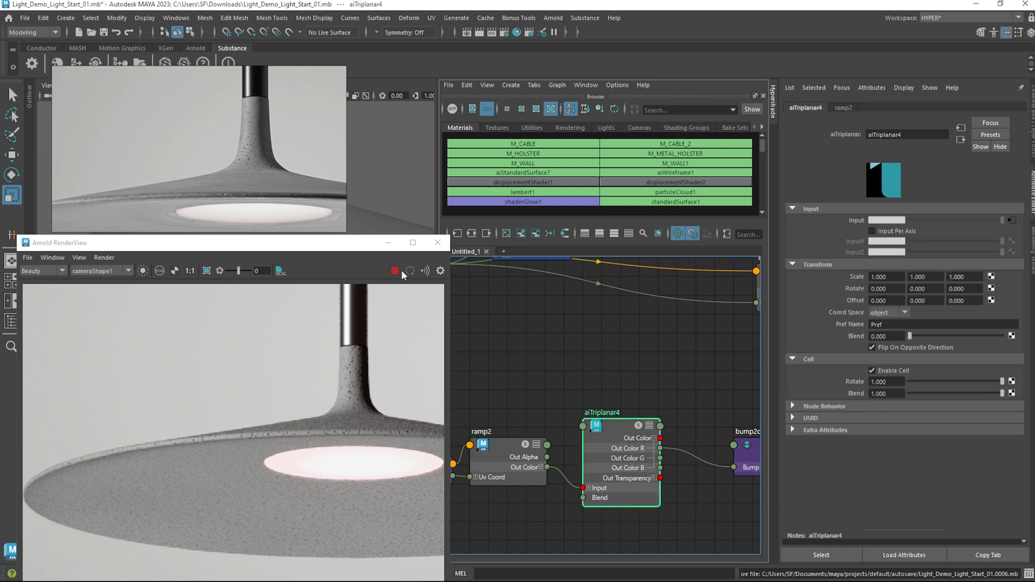
Render the lamp through perspShape and move the bump2d1 node slightly up, in line with aiTriplanar4's Out Color R
left_click(111, 270)
left_click(97, 282)
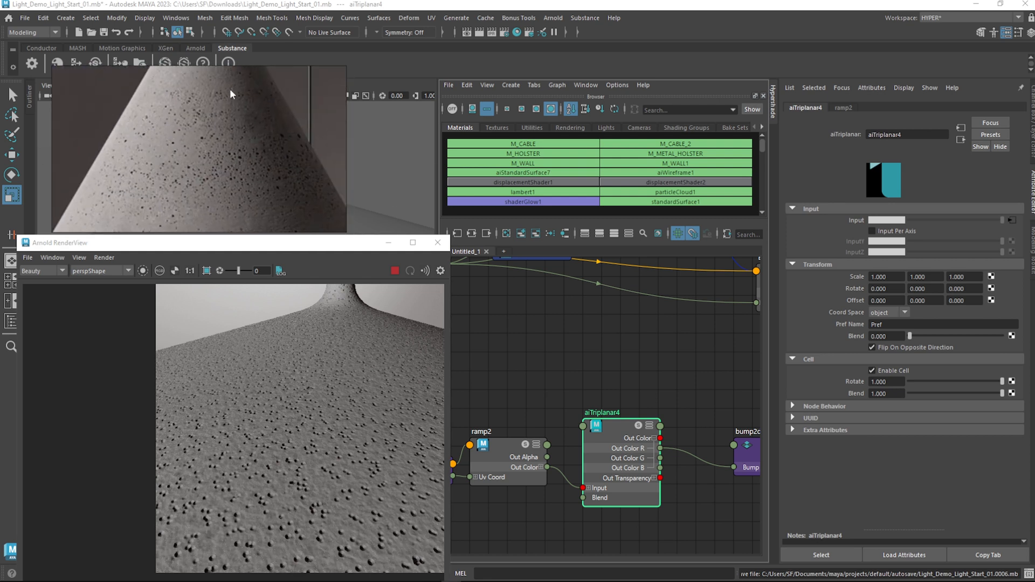
middle_click_drag(672, 339, 591, 308, "alt")
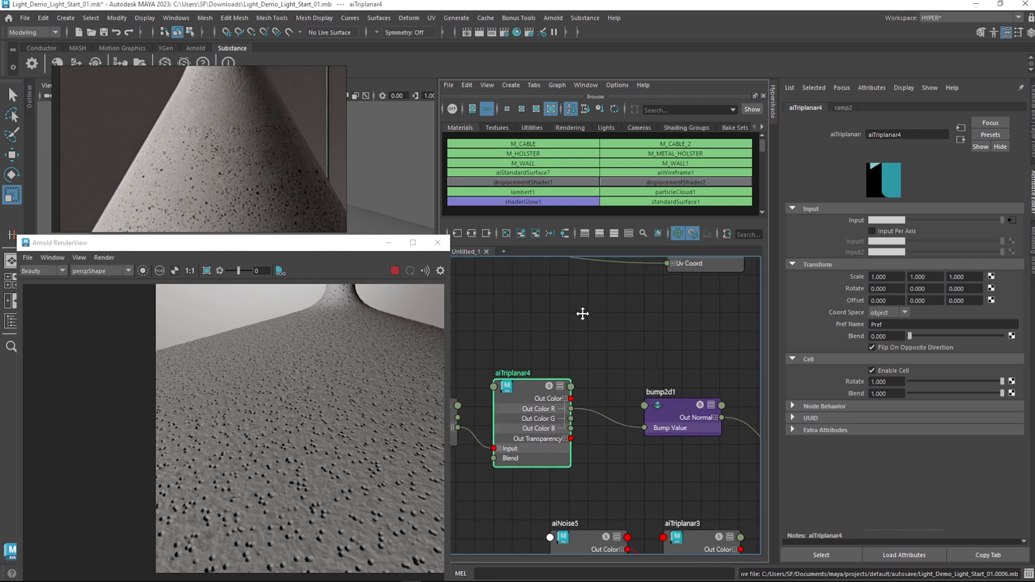
scroll(599, 318, "down", 3)
left_click(598, 331)
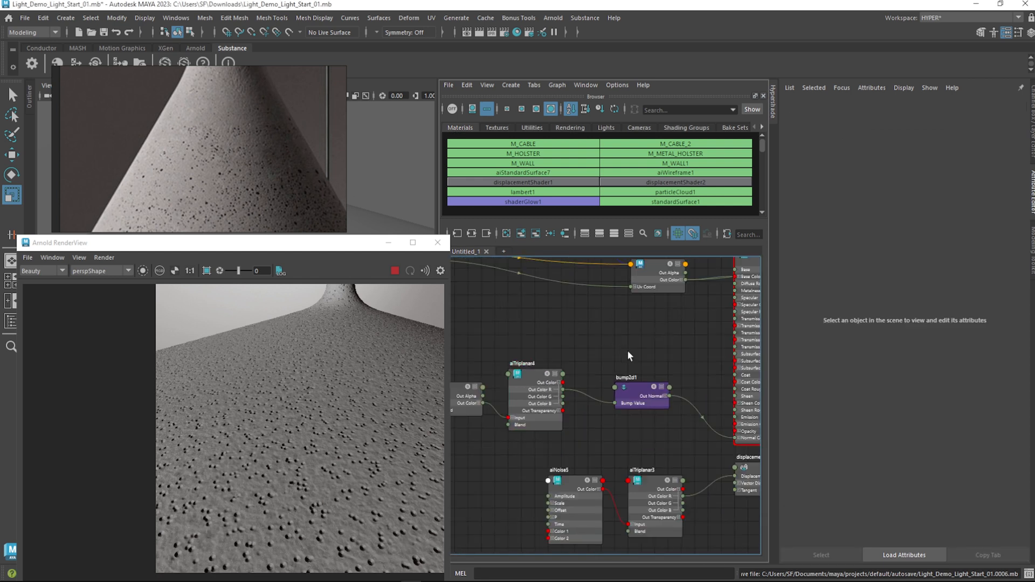
left_click_drag(647, 416, 661, 403)
Add an aiNoise node to the graph, place it above aiTriplanar4 and reduce it to its output ports
left_click(603, 341)
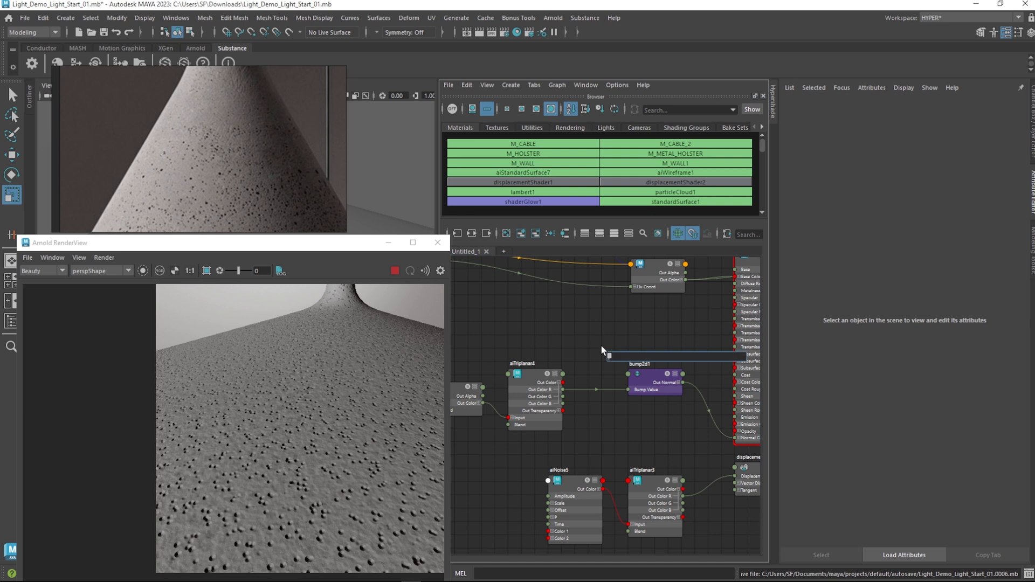
type("AINOIS")
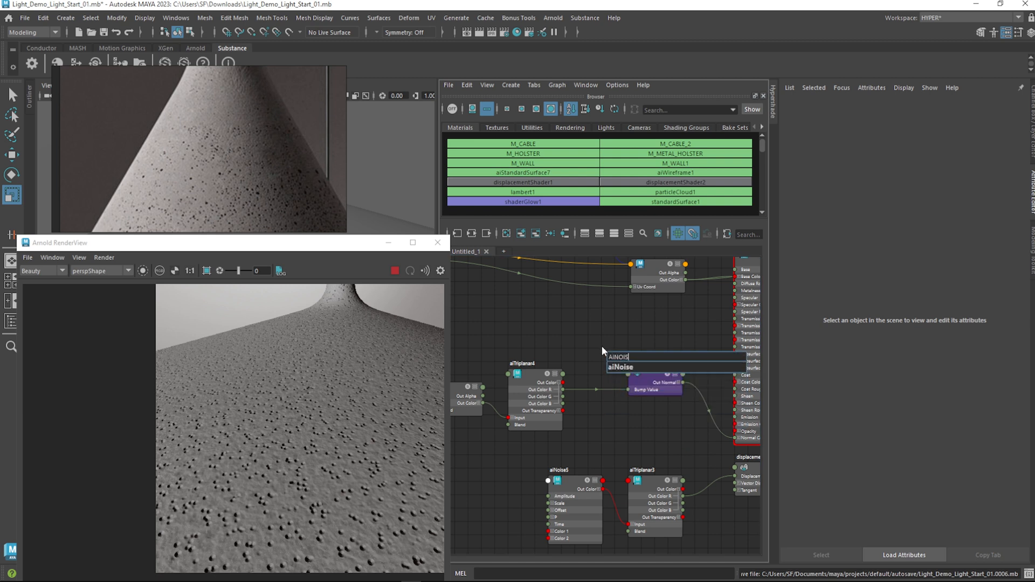
key("Return")
left_click_drag(628, 374, 529, 334)
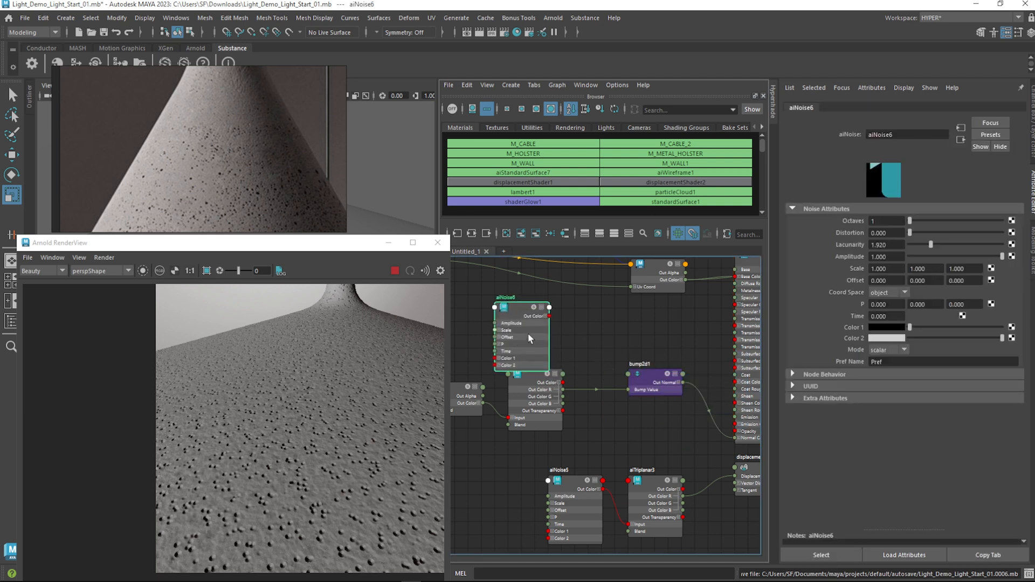
key("1")
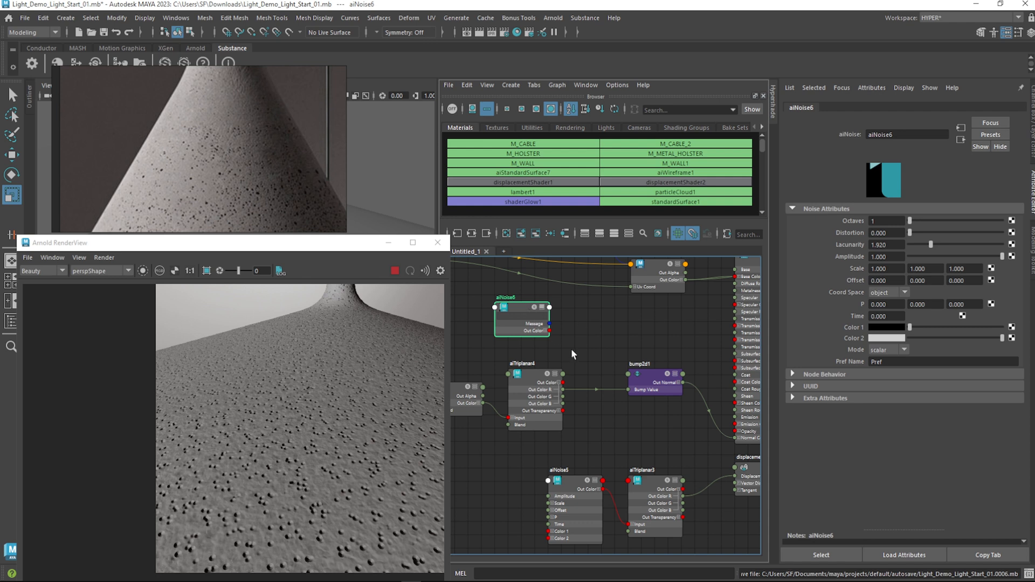
Connect the new aiNoise node's Out Color R to bump2d1's Bump Depth and place the noise node above ramp2
left_click(545, 332)
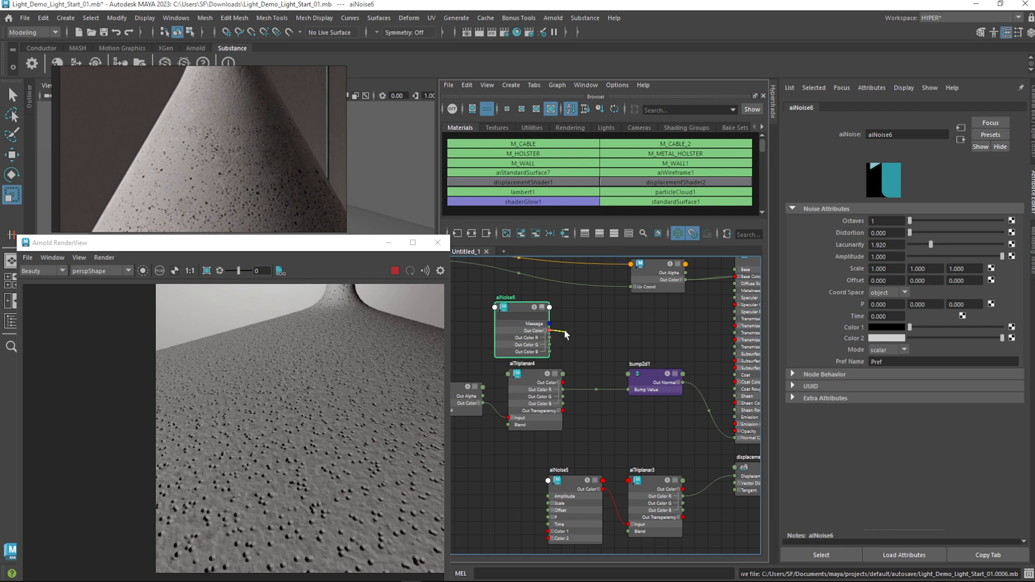
left_click_drag(565, 335, 630, 355)
left_click_drag(550, 338, 635, 376)
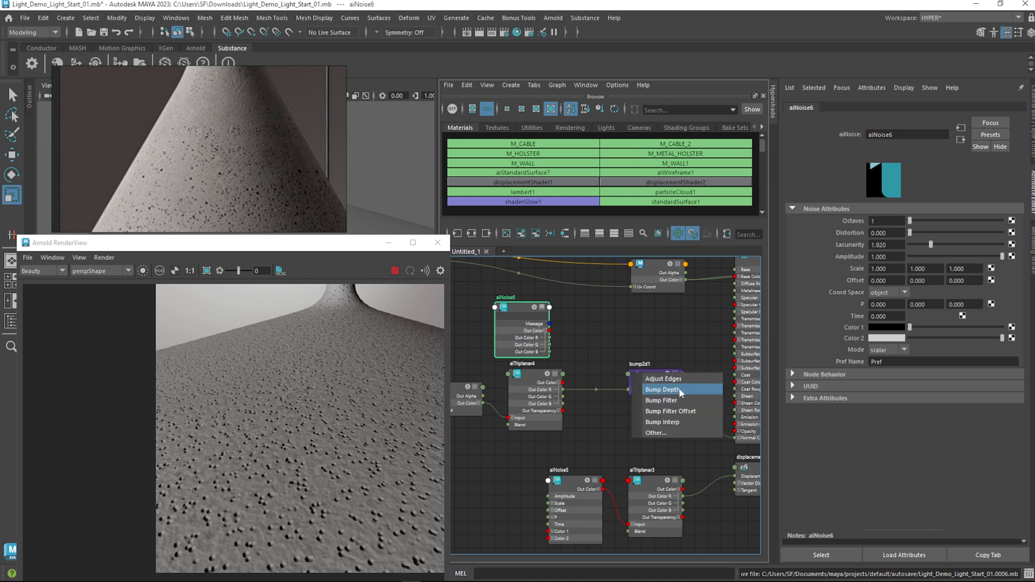
left_click(679, 390)
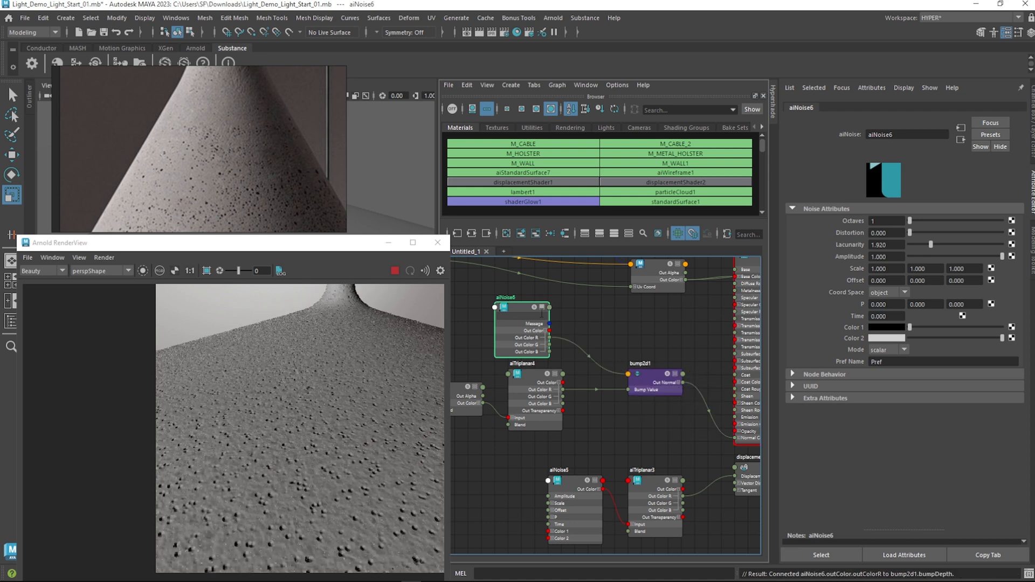
middle_click_drag(618, 334, 691, 363, "alt")
left_click_drag(613, 340, 541, 324)
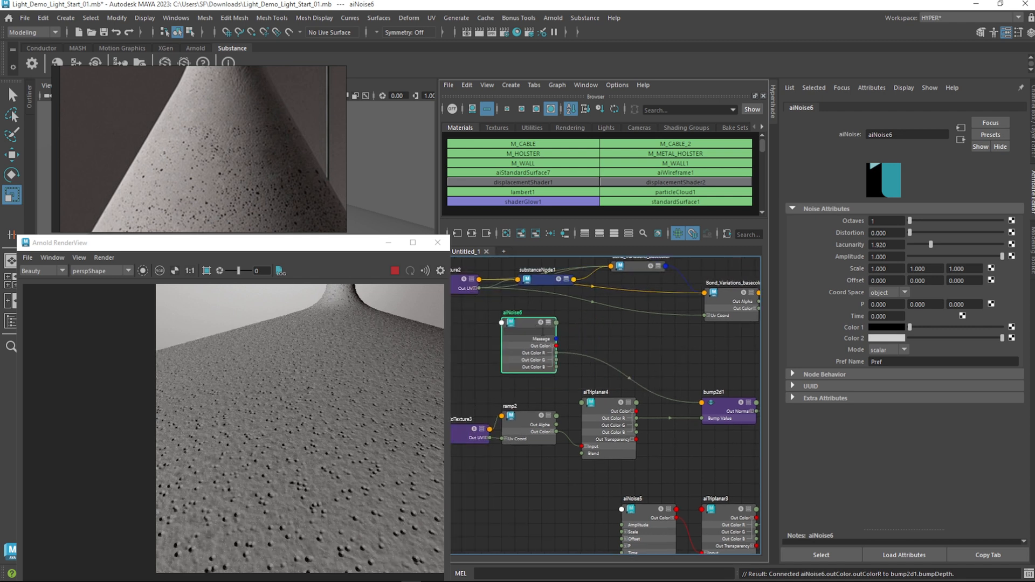
Isolate aiNoise6 in the render, try an Amplitude of 5.260 and undo it
left_click(143, 271)
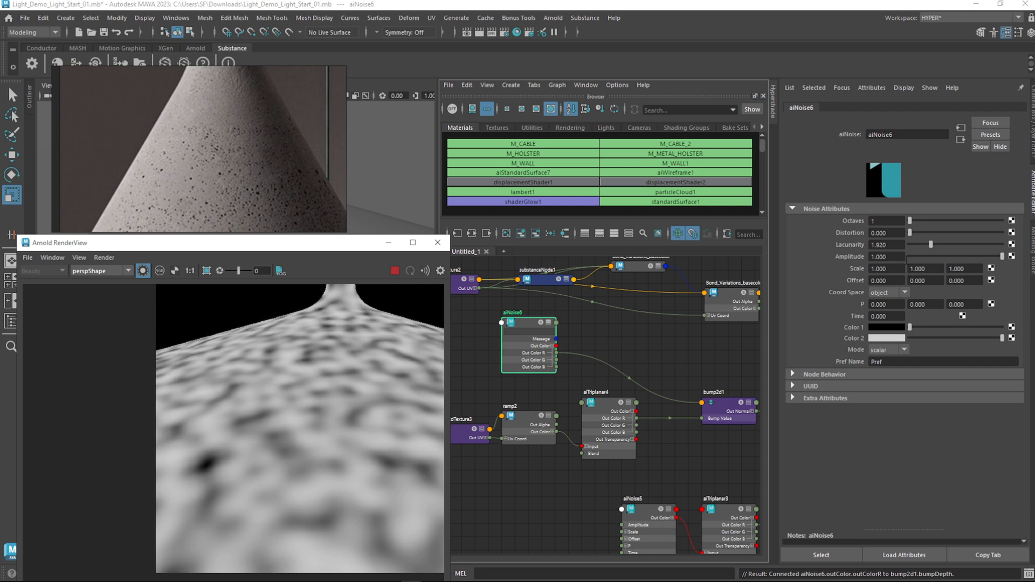
left_click_drag(891, 256, 997, 272, "ctrl")
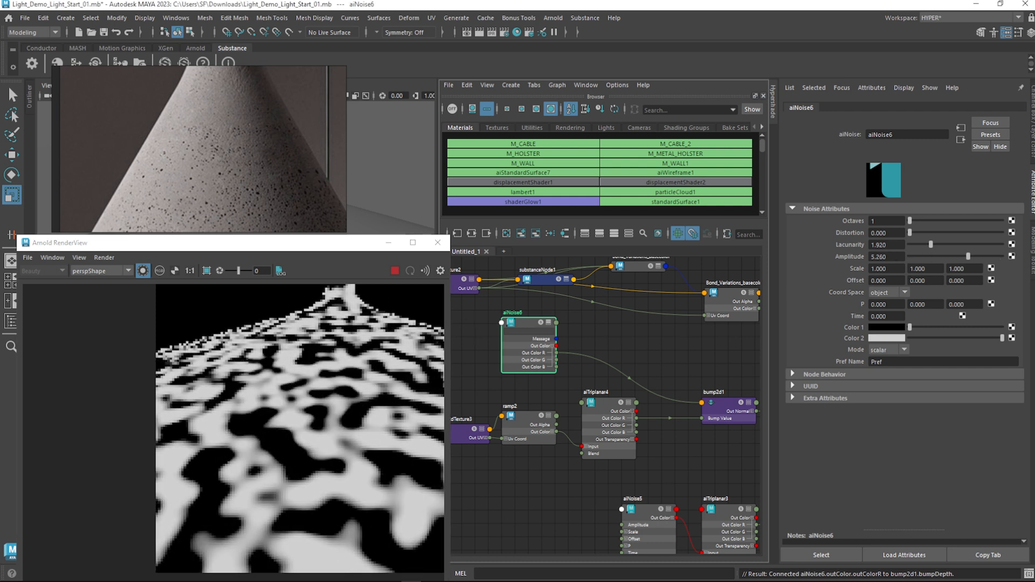
key("ctrl+z")
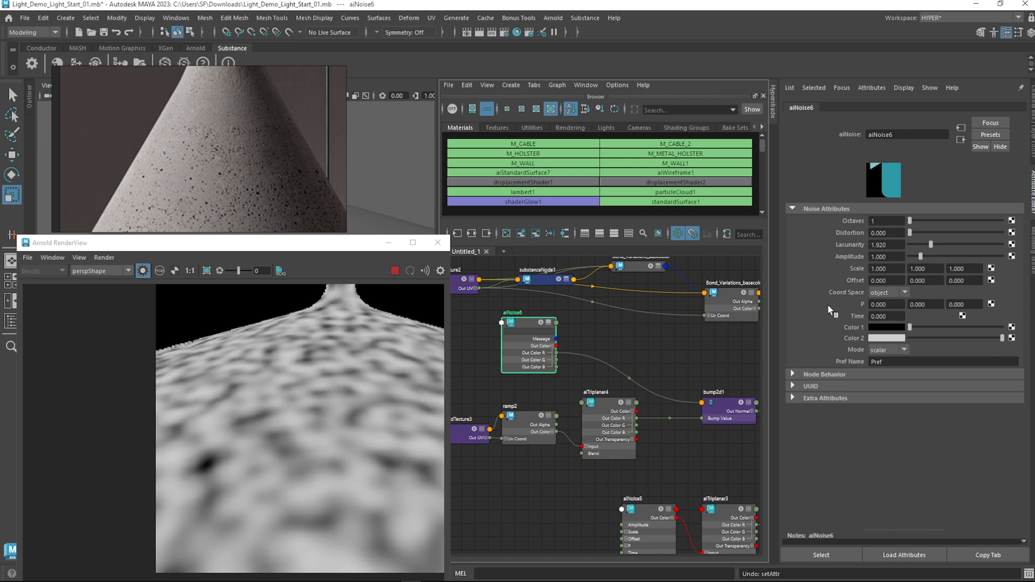
Add an aiRange node beside aiNoise6 and connect the noise's Out Color to its Input
left_click(585, 333)
key("Tab")
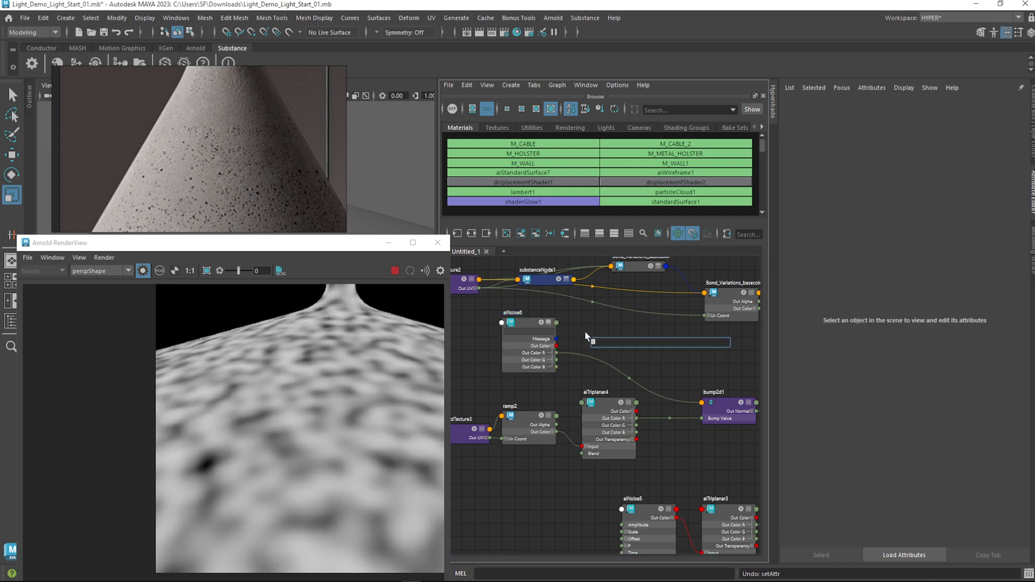
type("ai")
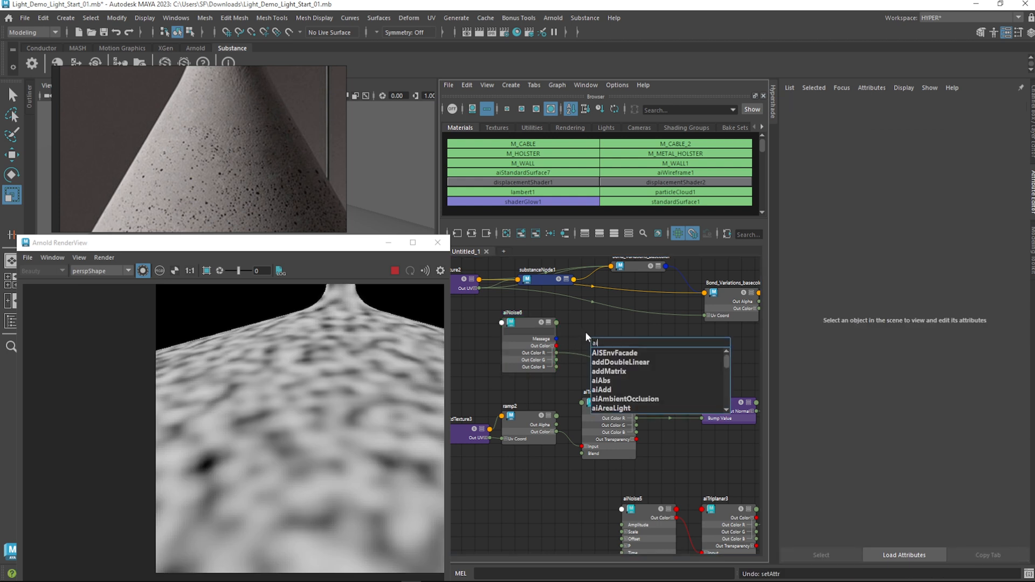
type("Range")
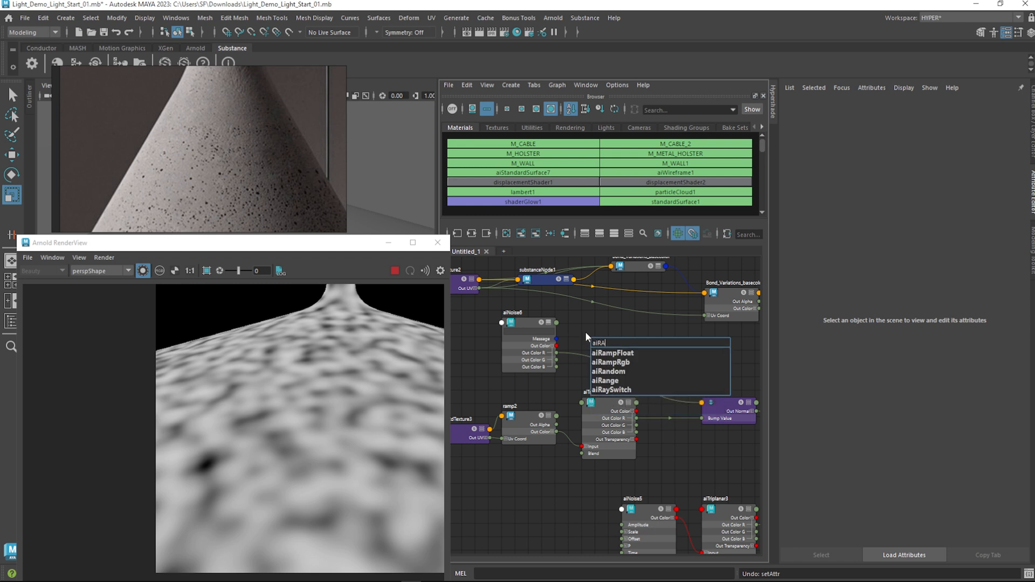
key("Down")
key("Return")
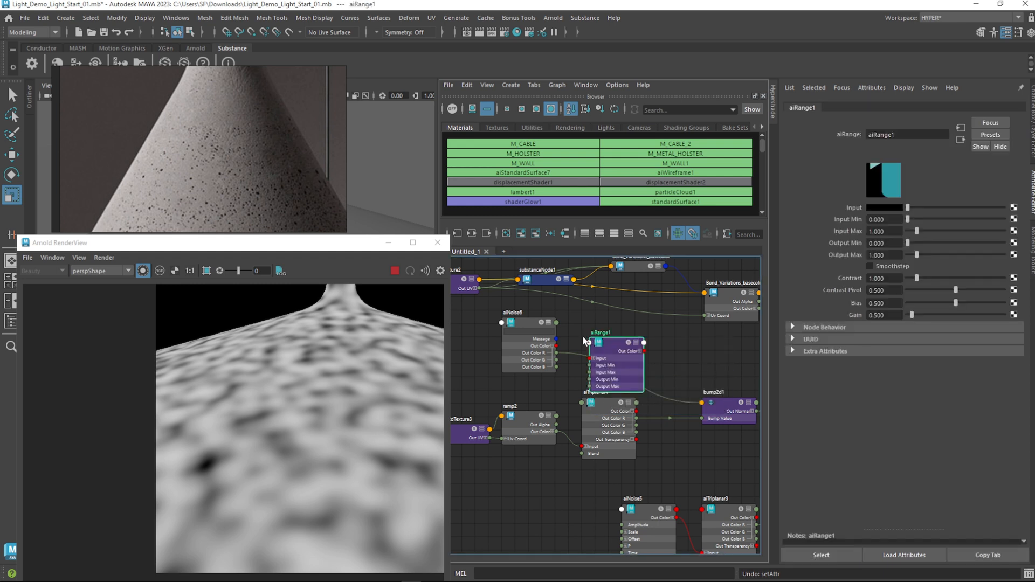
left_click_drag(613, 355, 586, 340)
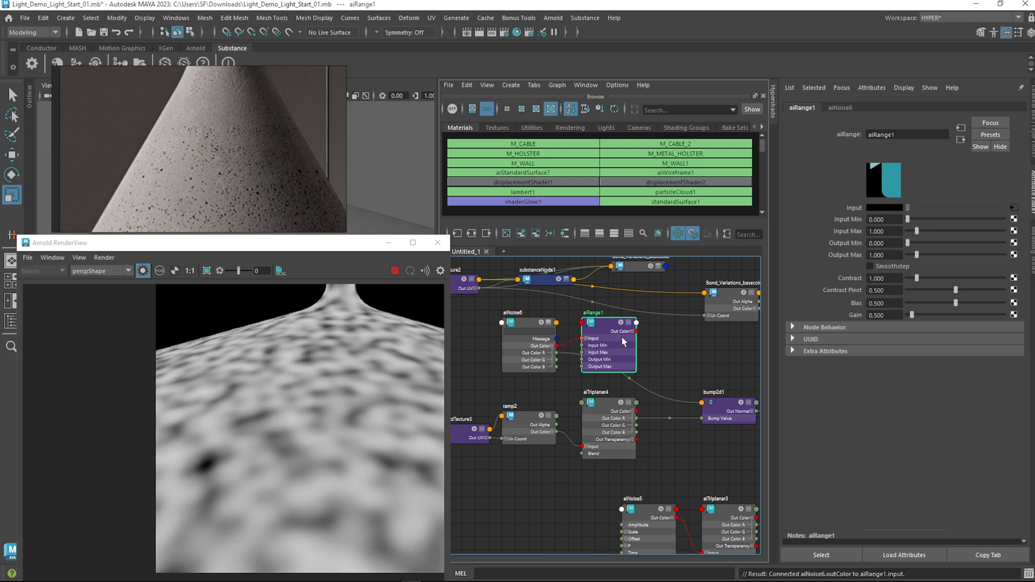
Connect aiRange1's Out Color R to bump2d1's bumpDepth, replacing the direct noise connection, and move aiRange1 slightly away from aiNoise6
left_click(633, 331)
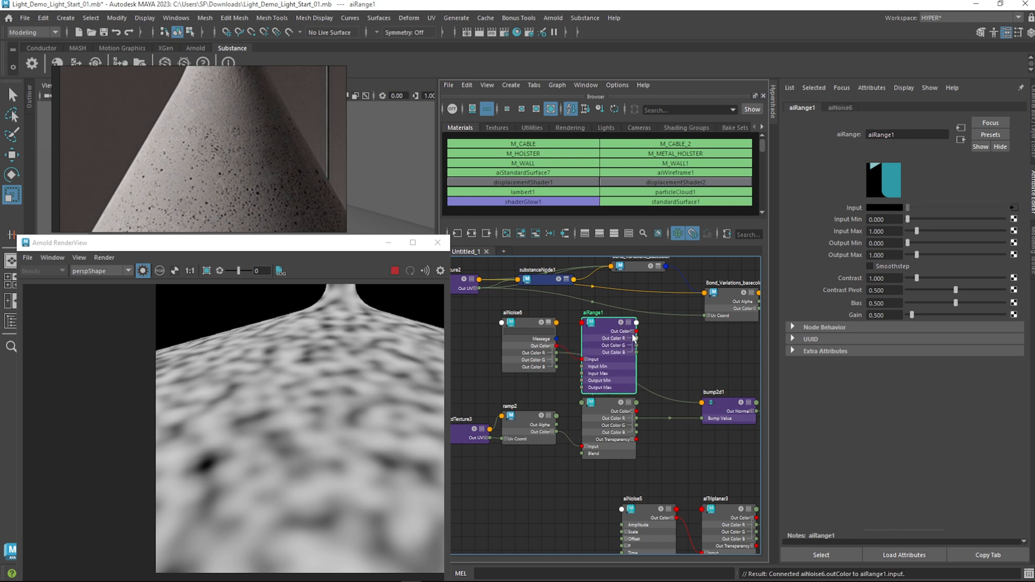
left_click_drag(637, 338, 703, 402)
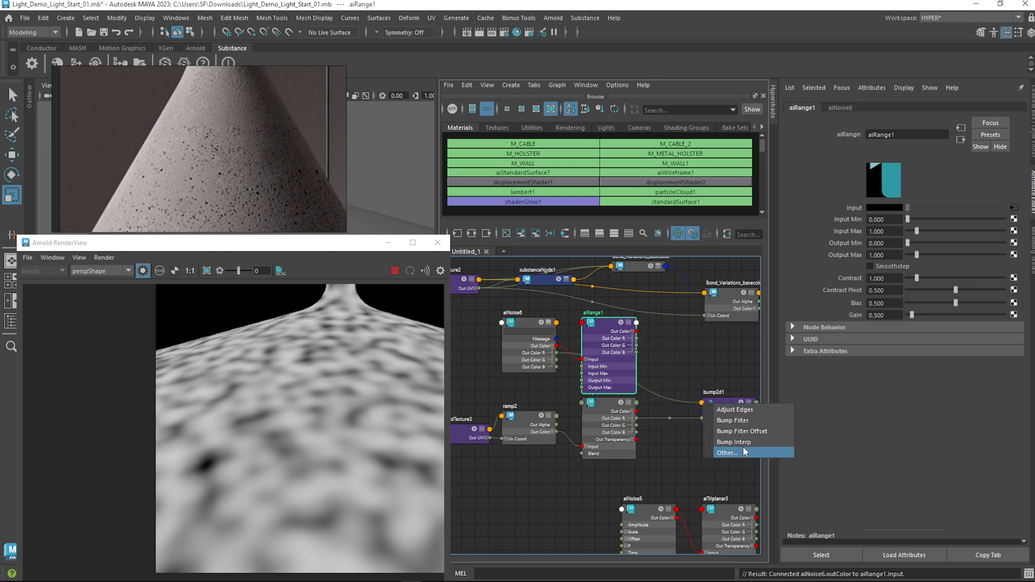
left_click(728, 452)
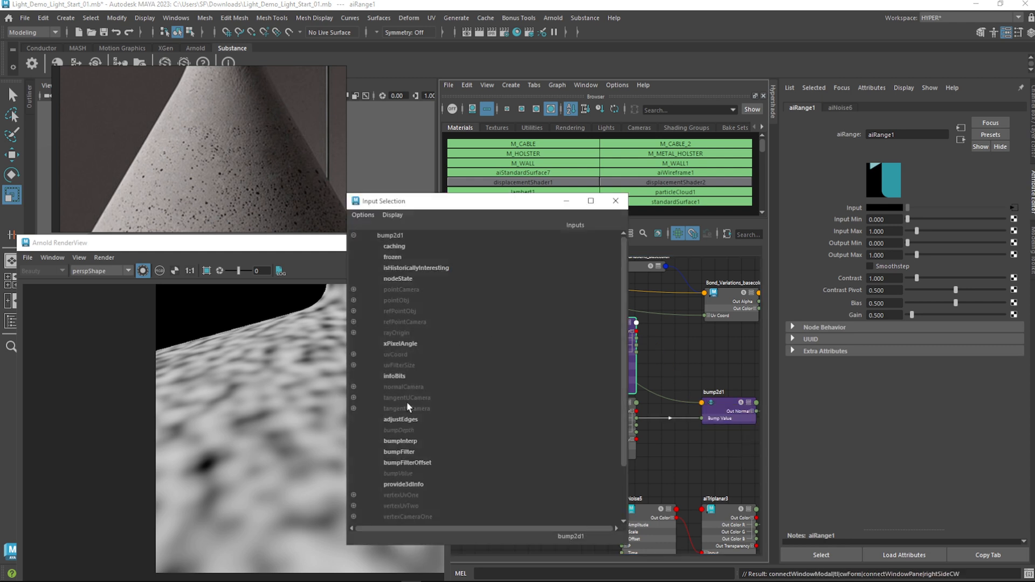
left_click(406, 431)
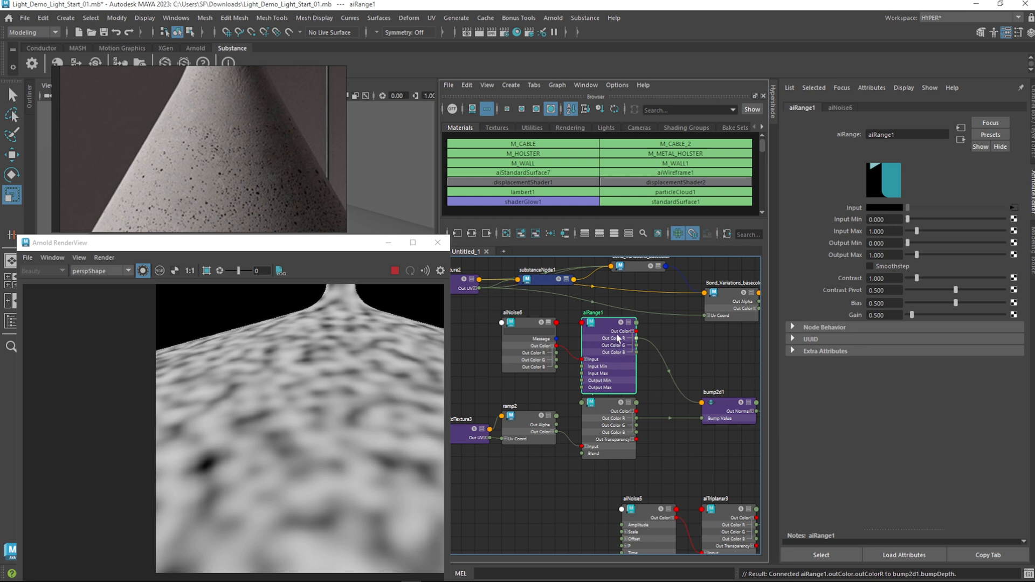
left_click_drag(629, 329, 615, 330)
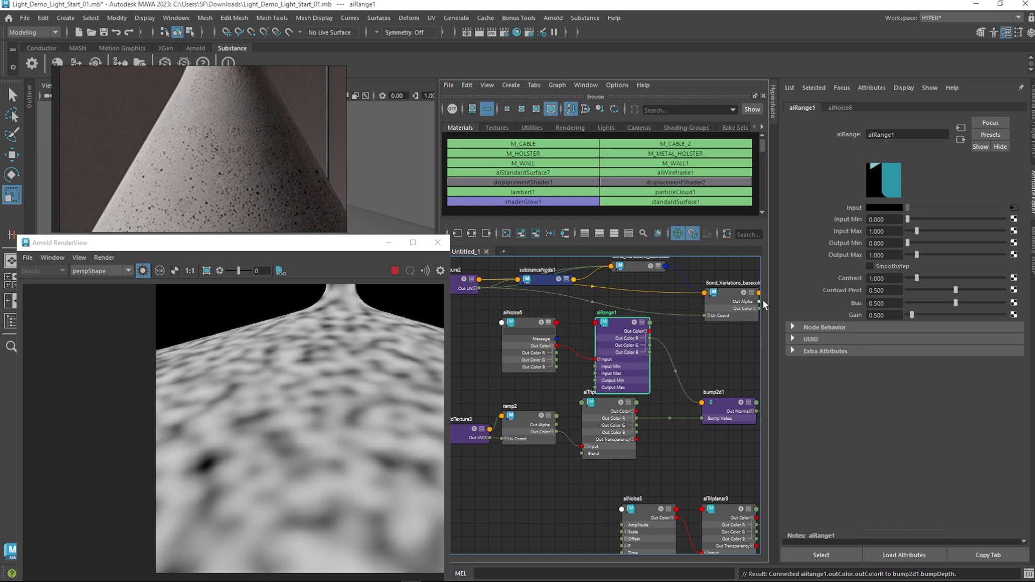
Enable Smoothstep on aiRange1, try an Input Min of 0.620 and reset it to 0, comparing the isolated range and noise patterns
left_click(870, 266)
left_click_drag(907, 219, 913, 219)
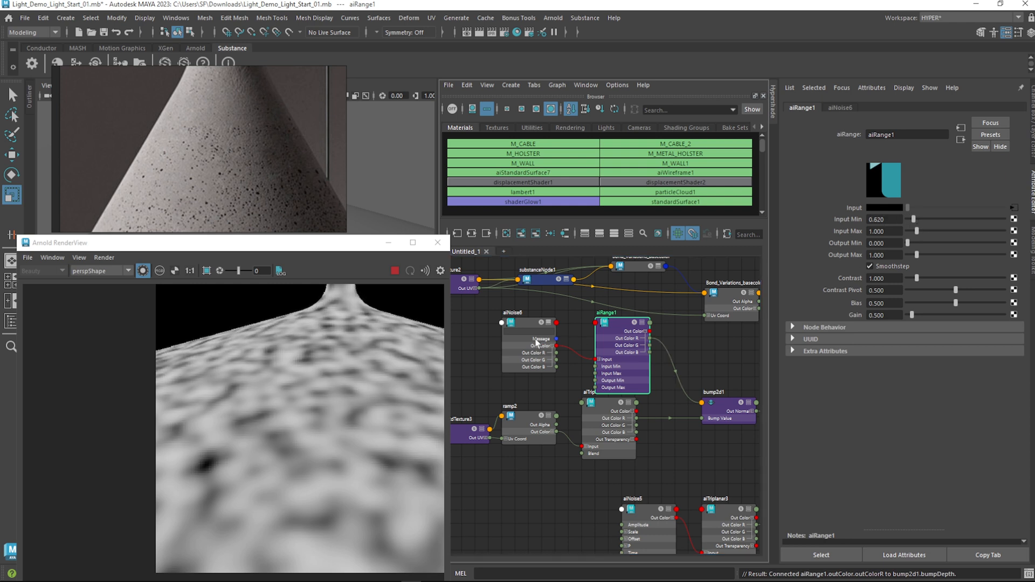
left_click_drag(539, 341, 526, 328)
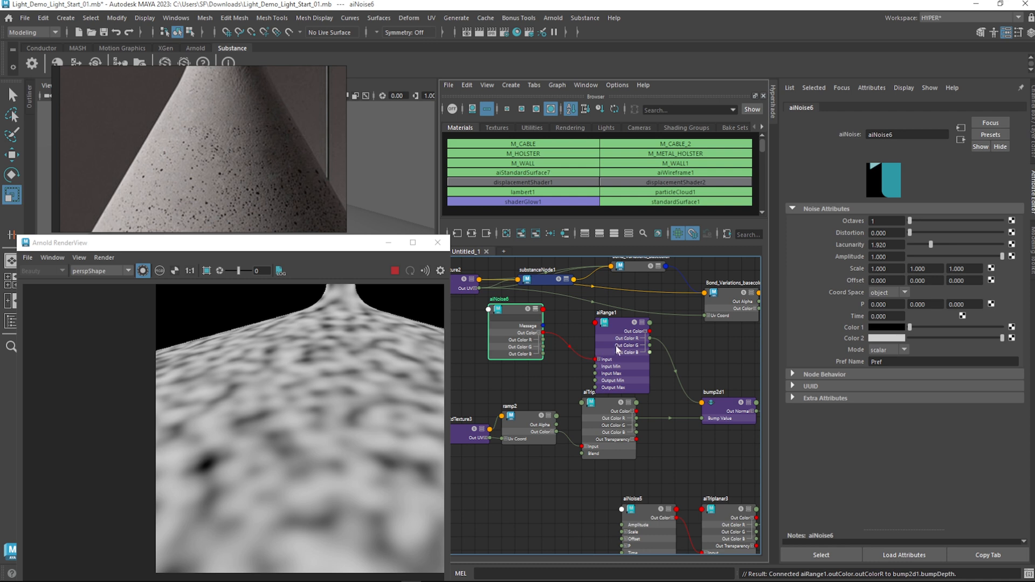
left_click(624, 339)
left_click_drag(890, 218, 807, 211, "ctrl")
type("0")
key("Return")
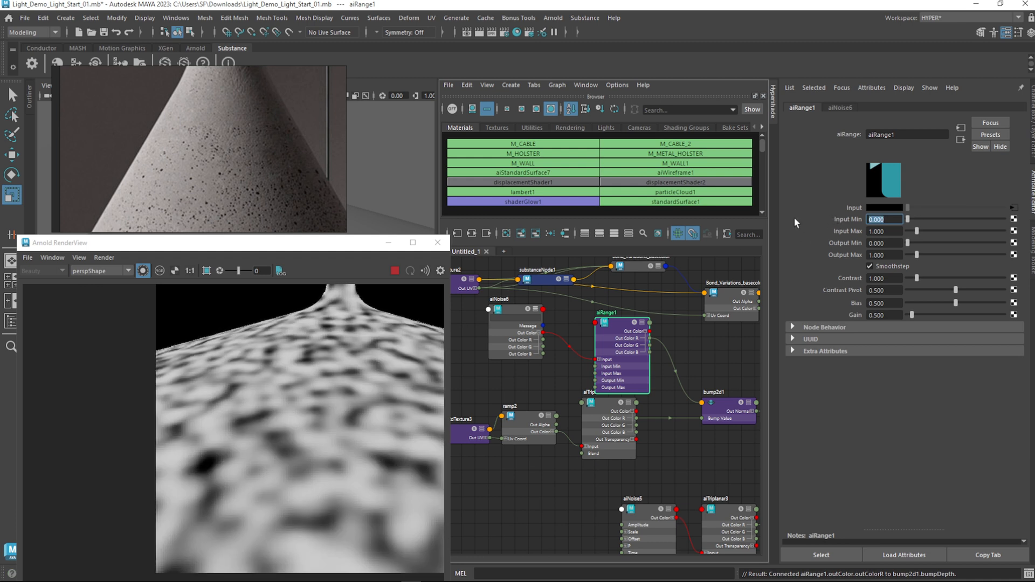
left_click_drag(505, 308, 507, 322)
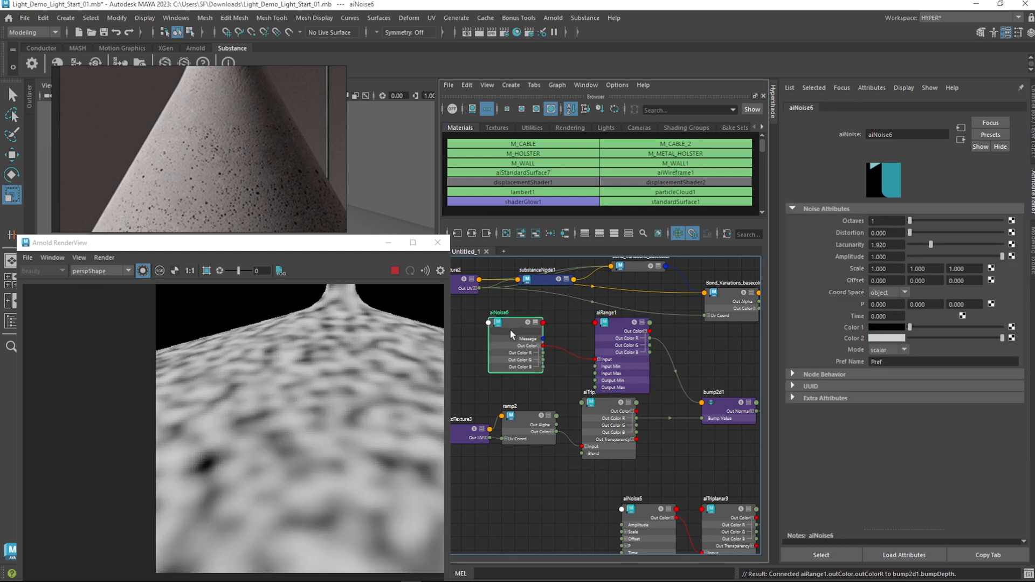
left_click_drag(616, 319, 629, 320)
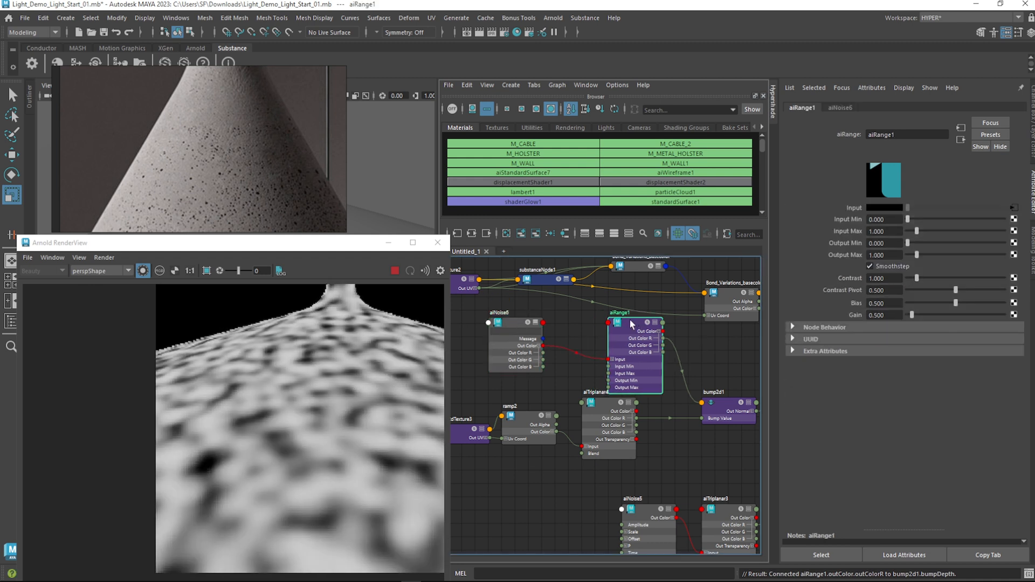
Enlarge the aiNoise6 pattern by setting its Scale to 0.160, 0.240, 0.490 and check it across the shade
left_click(510, 325)
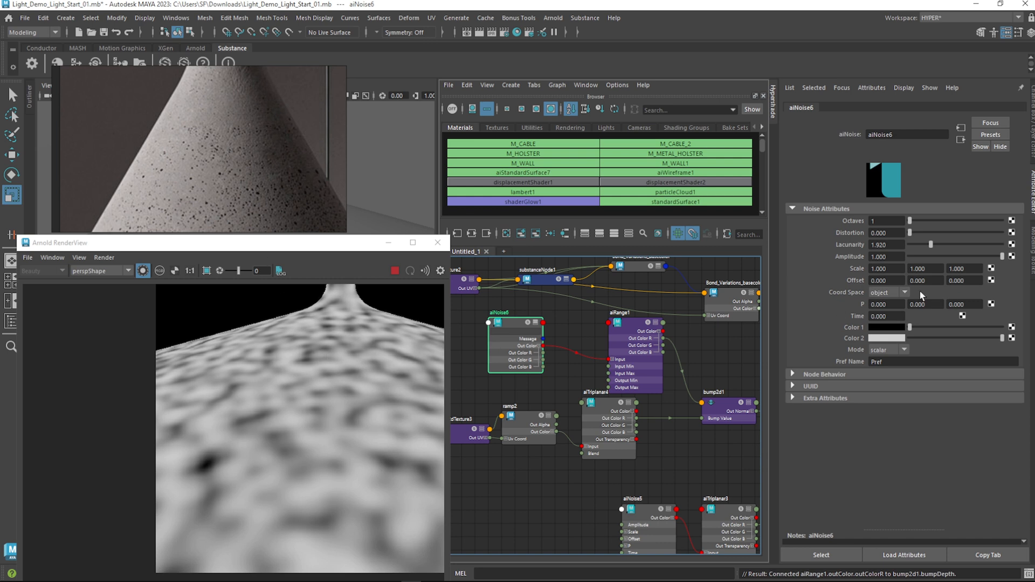
left_click_drag(902, 268, 847, 279, "ctrl")
left_click_drag(930, 269, 892, 271, "ctrl")
left_click_drag(965, 269, 938, 276, "ctrl")
scroll(291, 438, "down", 2)
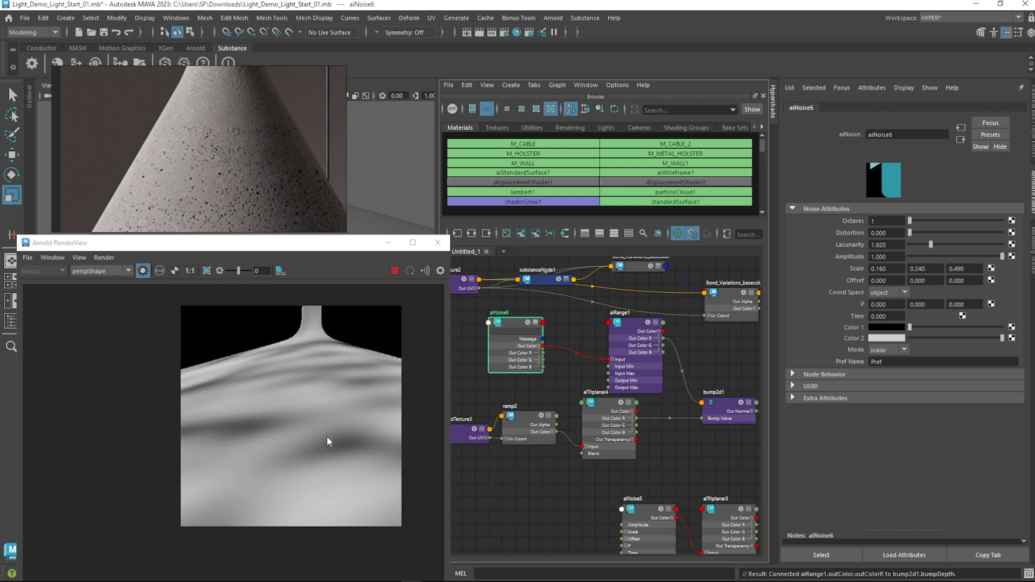
Set aiNoise6's Octaves to 4, Distortion to 0.260 and Scale to -0.170, 0.150, 0.300
left_click_drag(911, 221, 949, 221)
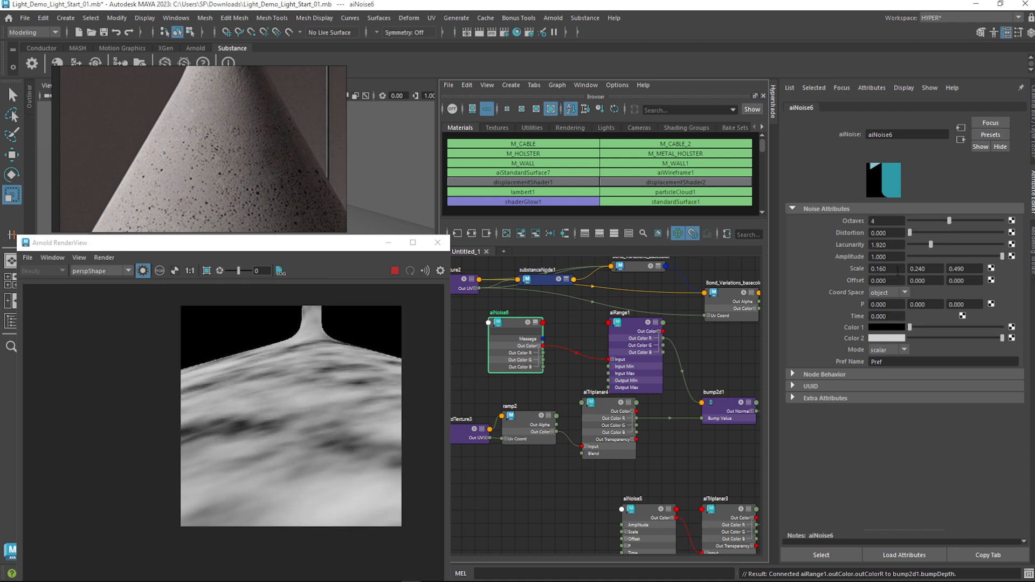
left_click_drag(885, 233, 871, 269, "ctrl")
mouse_move(960, 272)
left_mouse_down("ctrl")
mouse_move(948, 271)
mouse_move(953, 285)
left_mouse_up("ctrl")
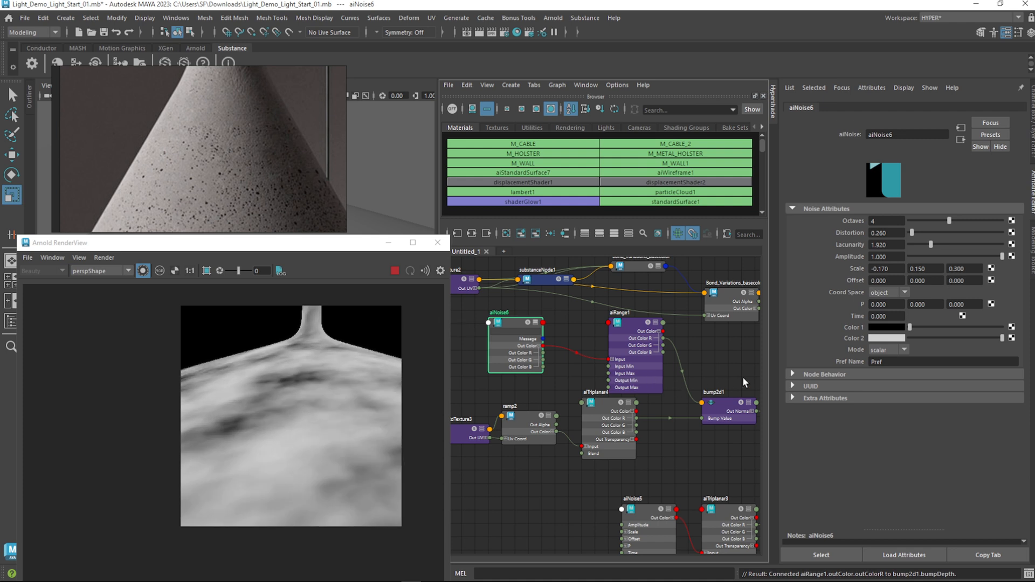
middle_click_drag(729, 376, 694, 375, "alt")
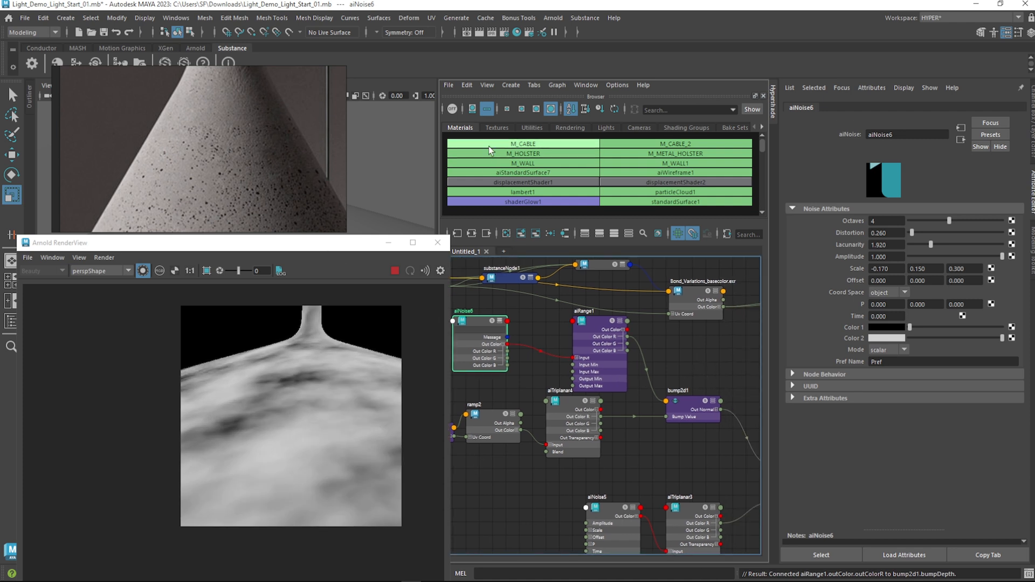
middle_click_drag(587, 422, 486, 408, "alt")
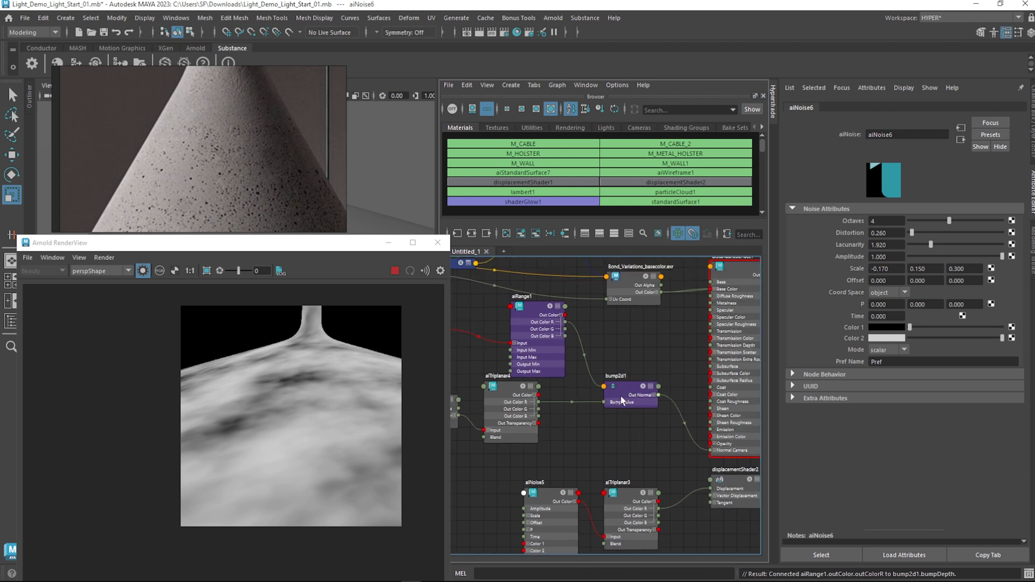
Set aiRange1's Input Min to 0.730 and Input Max to 0.820, comparing its isolated output with the shaded render
left_click(535, 349)
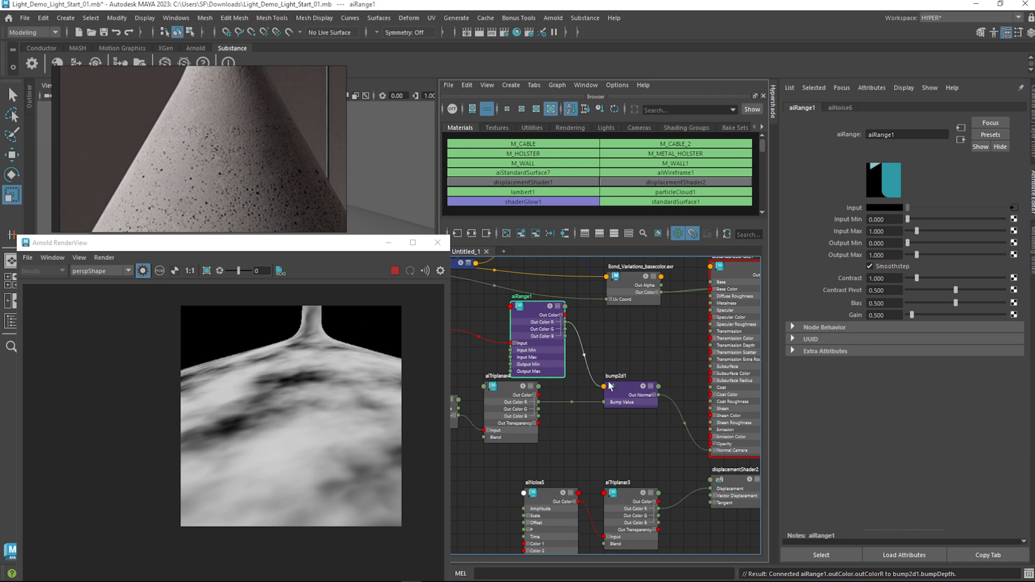
left_click(143, 271)
left_click_drag(908, 220, 888, 231)
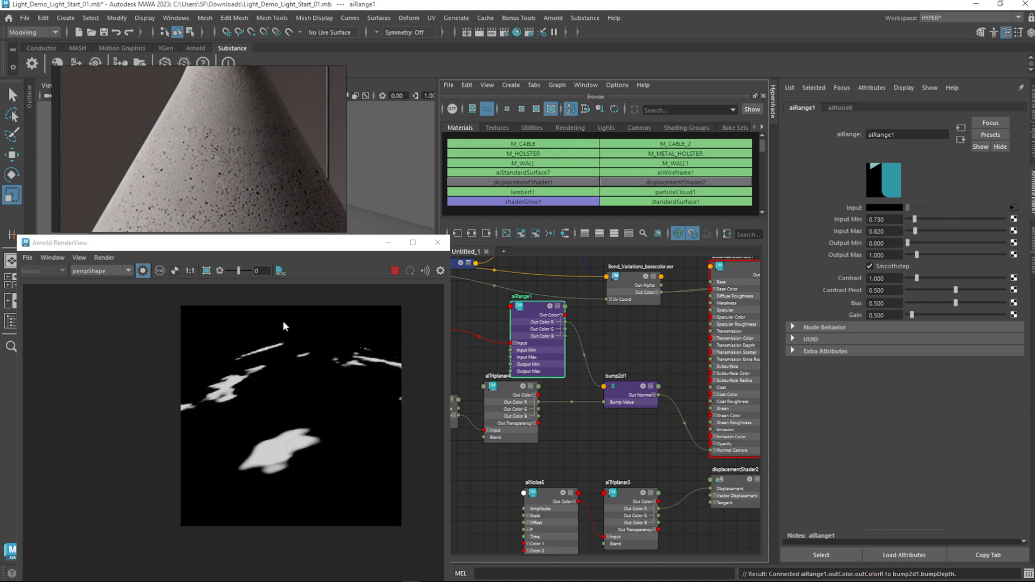
left_click(143, 271)
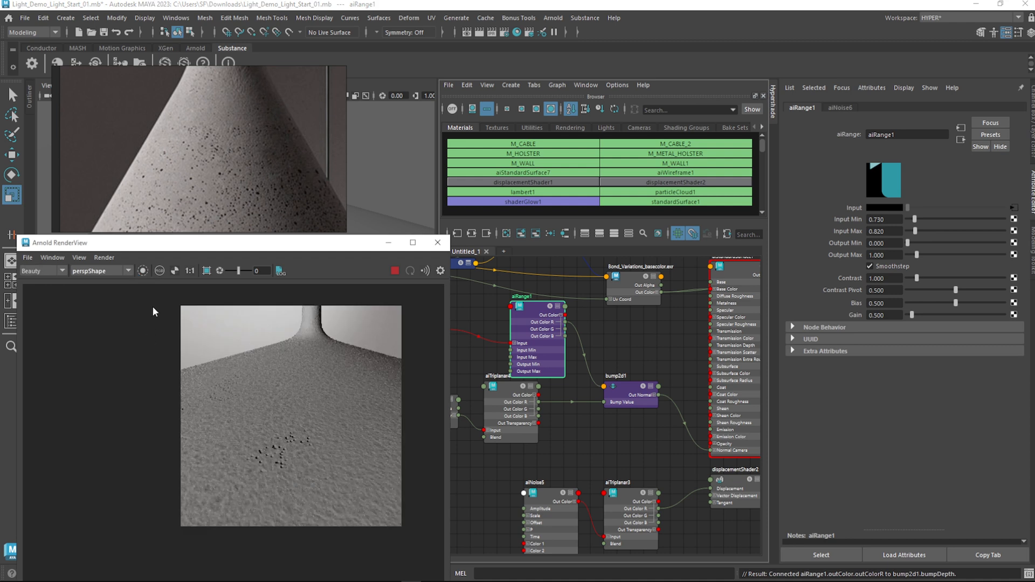
left_click(143, 272)
left_click(143, 271)
scroll(300, 449, "up", 2)
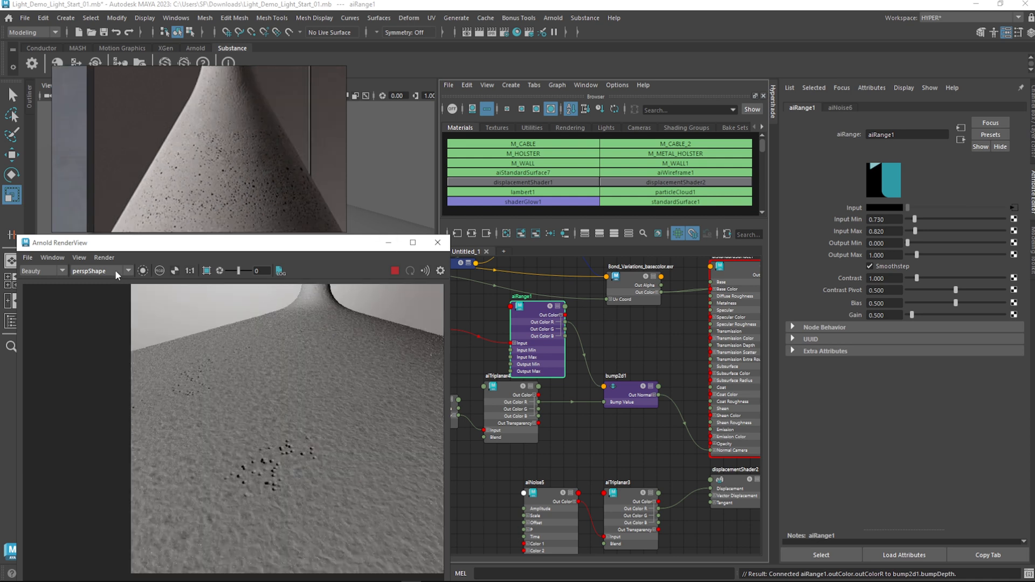
Enable 3D Manipulation in the render view, frame more of the shade and set aiRange1's Input Max to 0.940
left_click(78, 259)
mouse_move(65, 255)
left_click(81, 341)
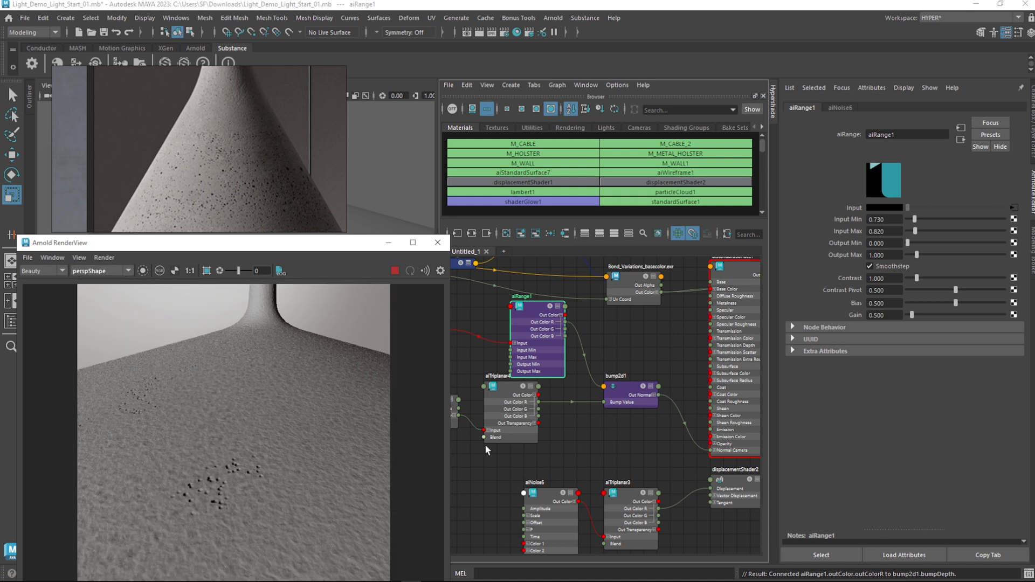
scroll(306, 408, "down", 2)
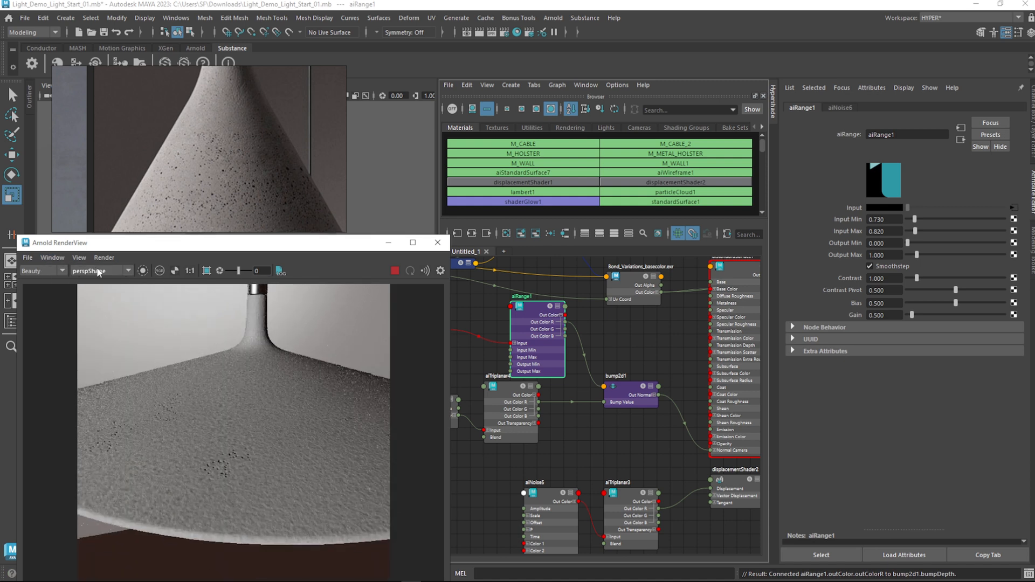
left_click_drag(888, 232, 897, 231, "ctrl")
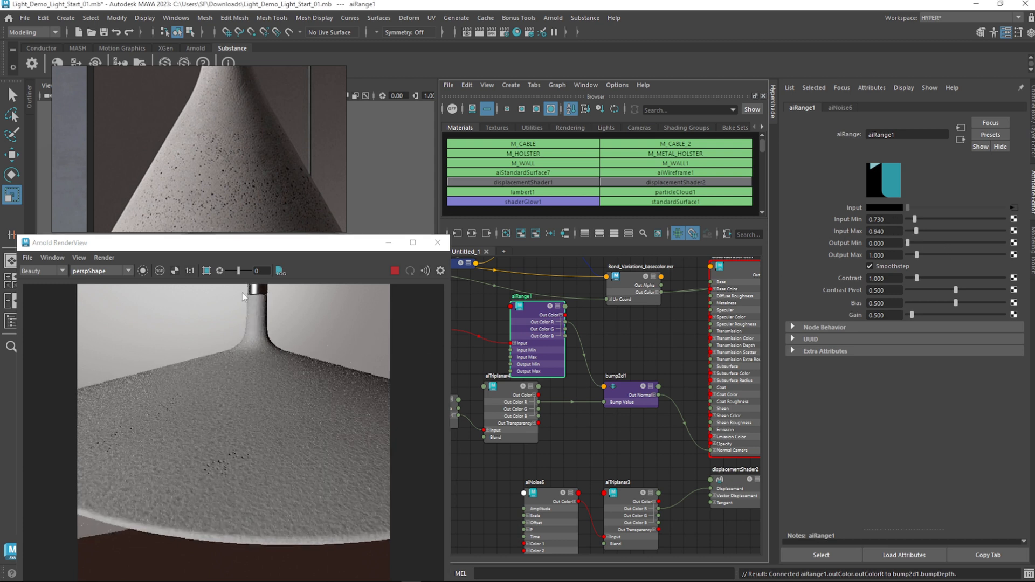
Set aiNoise6's Time to 0.370 and compare the isolated noise and range patterns on the shade
left_click_drag(530, 333, 502, 320)
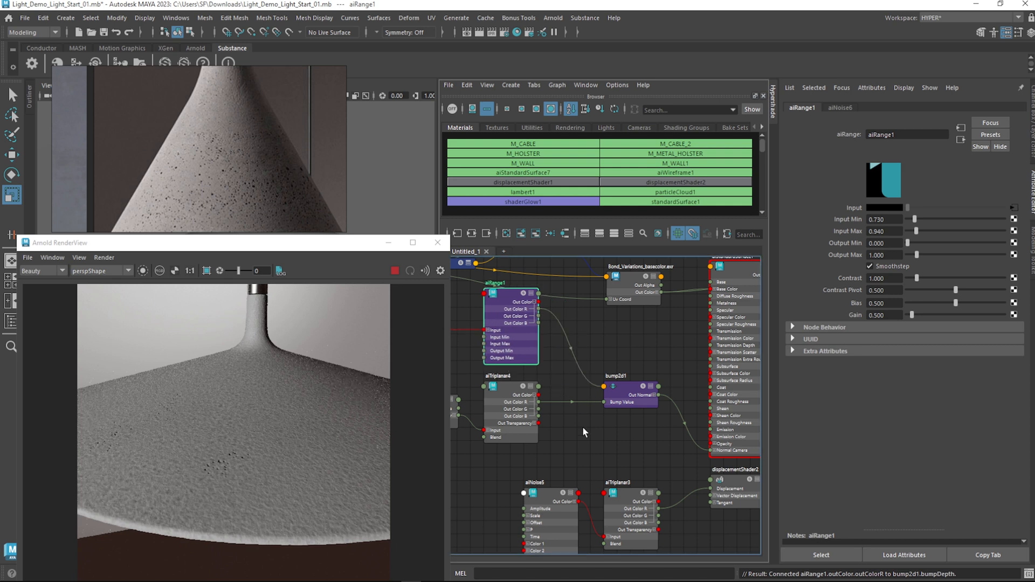
middle_click_drag(578, 421, 704, 457, "alt")
left_click_drag(537, 346, 537, 333)
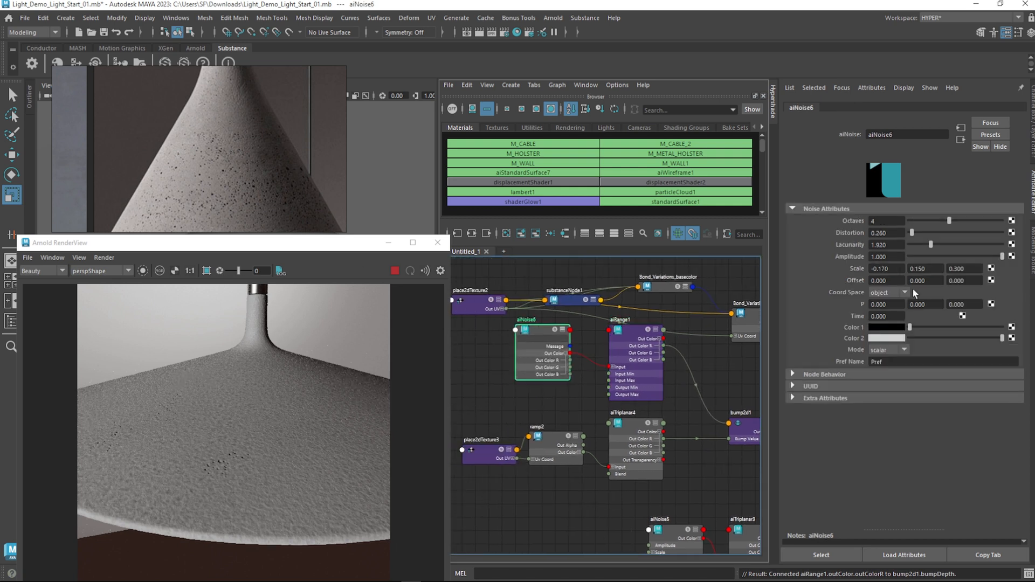
mouse_move(887, 320)
left_mouse_down("ctrl")
mouse_move(875, 333)
mouse_move(906, 319)
left_mouse_up("ctrl")
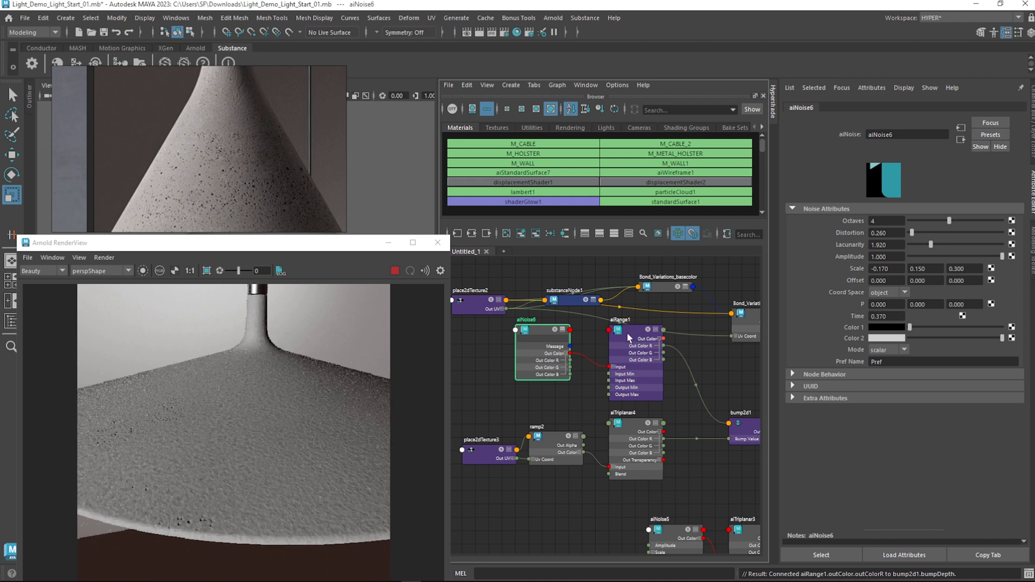
left_click(143, 270)
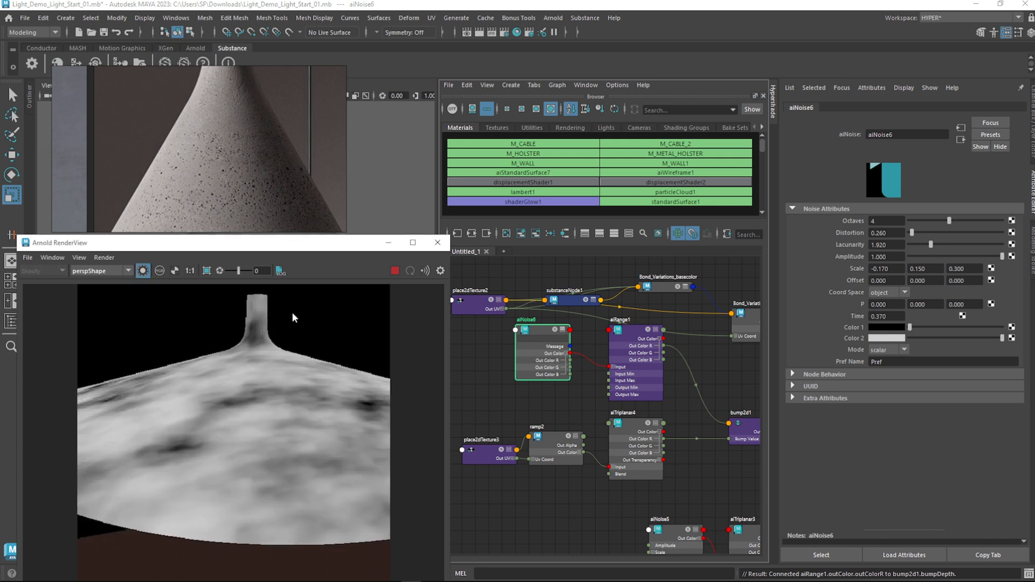
left_click_drag(646, 335, 647, 321)
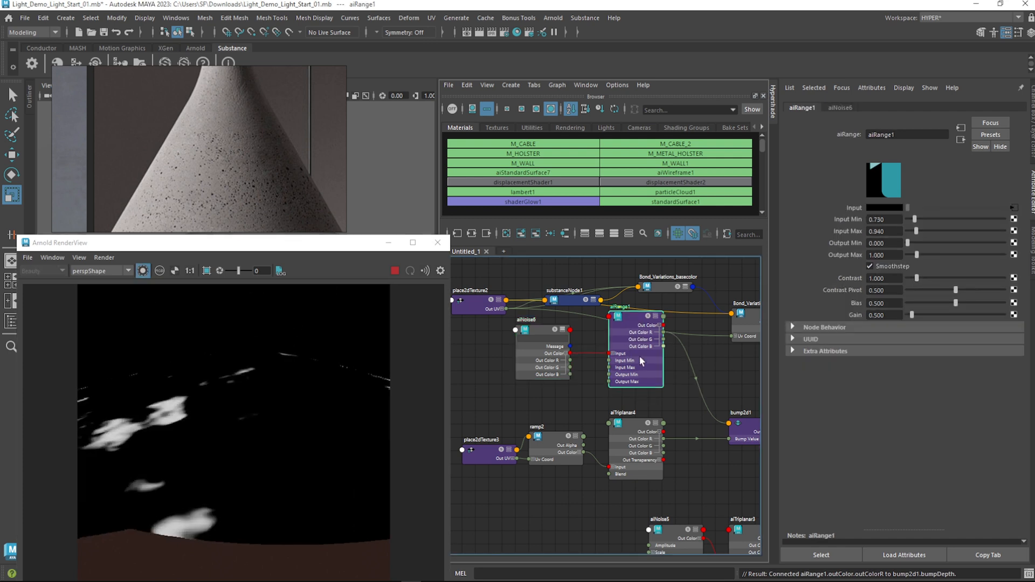
Move aiRange1 slightly away from aiNoise6 and rearrange the render and reference windows so both can be seen together
middle_click_drag(691, 383, 631, 418, "alt")
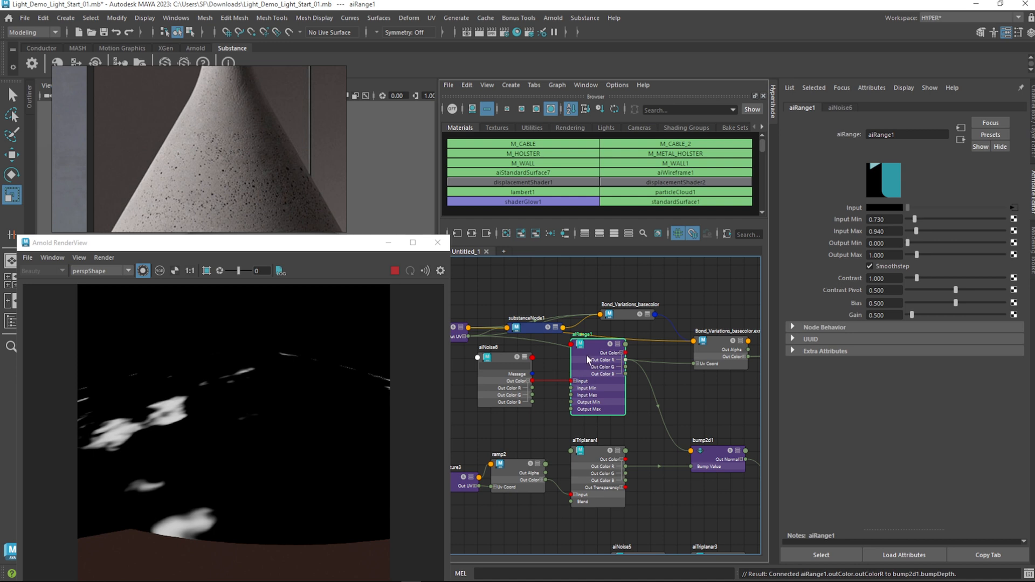
left_click_drag(587, 359, 610, 372)
left_click_drag(345, 244, 349, 153)
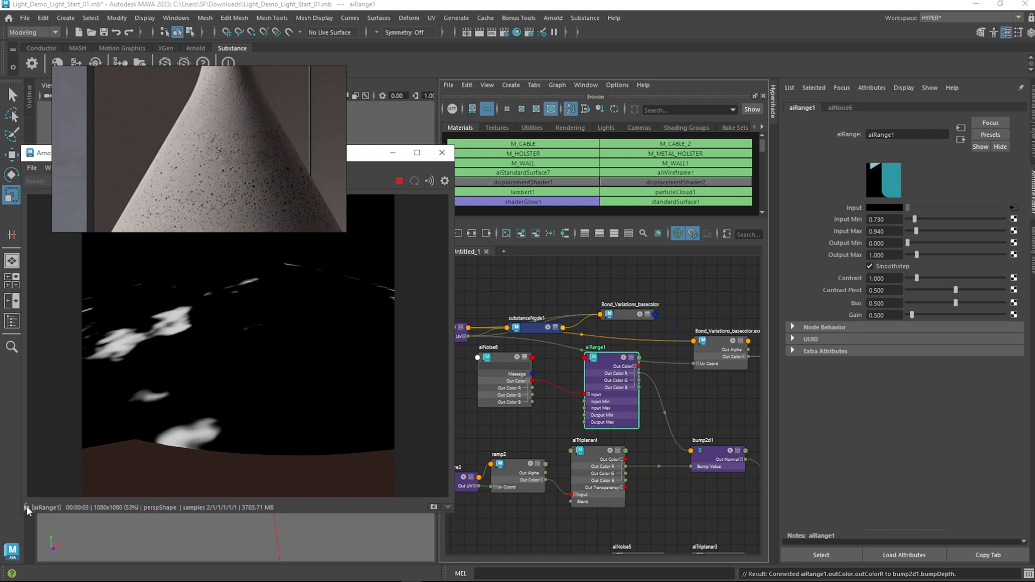
left_click_drag(356, 155, 365, 223)
left_click_drag(283, 150, 277, 117)
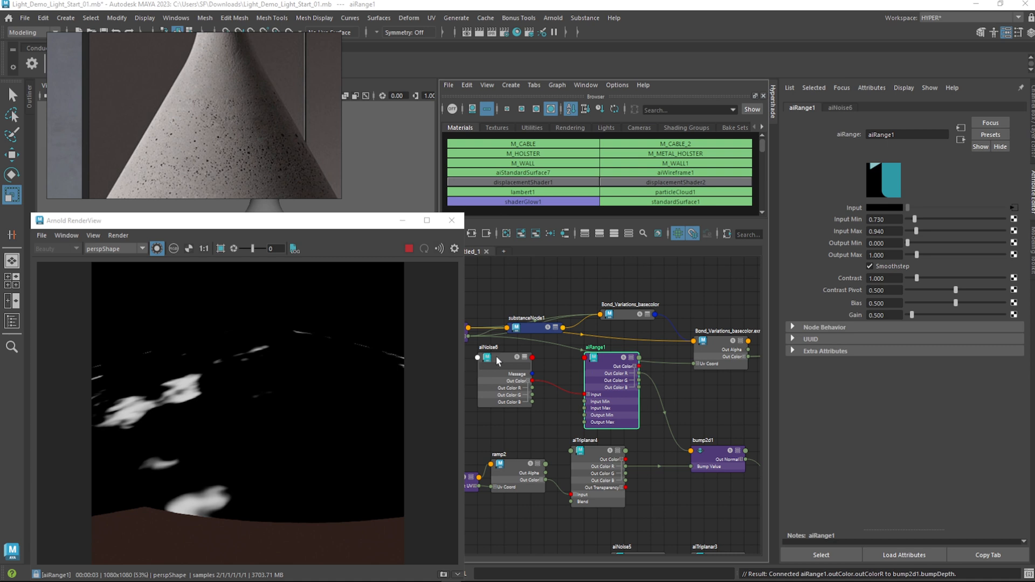
Move aiNoise6 closer to aiRange1 and set its Scale to -0.300, 0.590, 0.300
left_click_drag(501, 360, 531, 375)
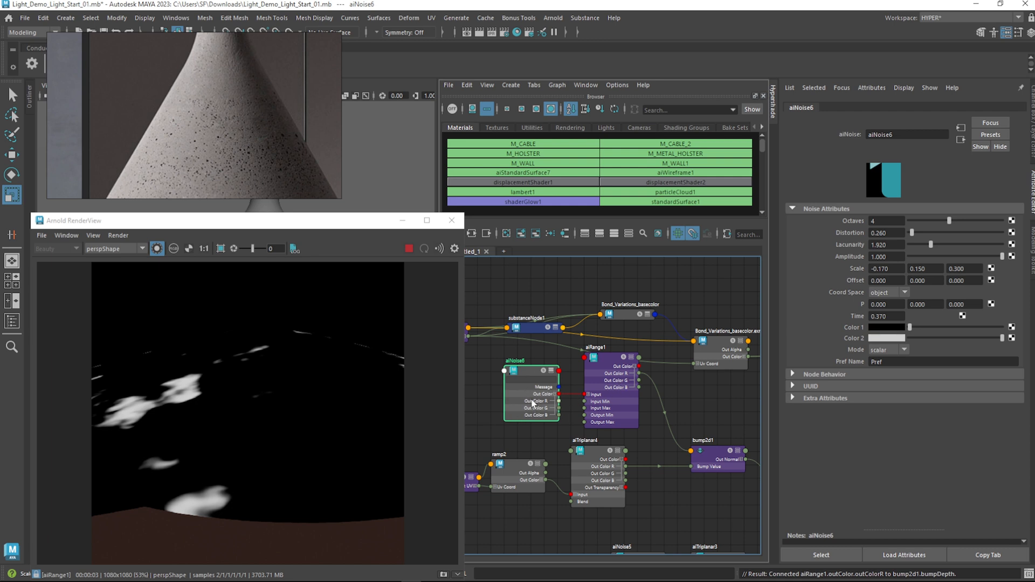
left_click_drag(889, 266, 658, 330, "ctrl")
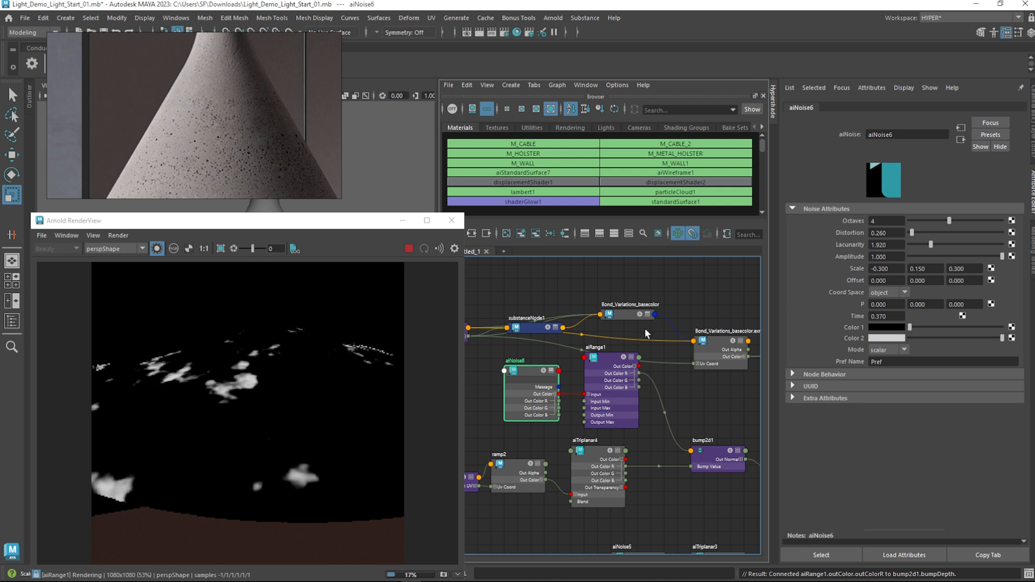
left_click_drag(935, 267, 960, 279, "ctrl")
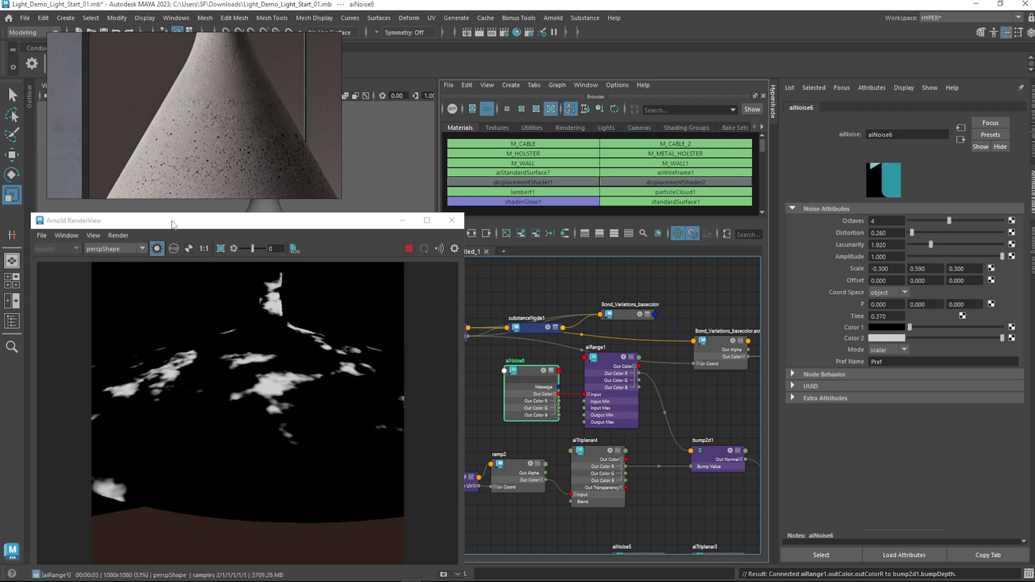
Render through cameraShape1, set aiNoise6's Scale X to -0.250 and Time to 0.200, and return to the shaded render
left_click(127, 248)
left_click(119, 259)
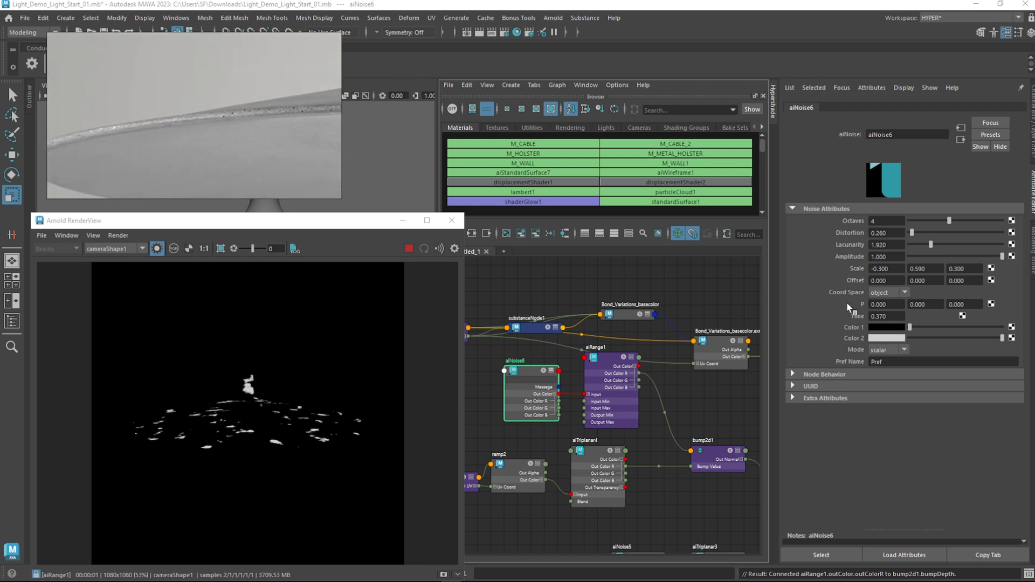
mouse_move(891, 318)
left_mouse_down("ctrl")
mouse_move(923, 316)
mouse_move(907, 316)
left_mouse_up("ctrl")
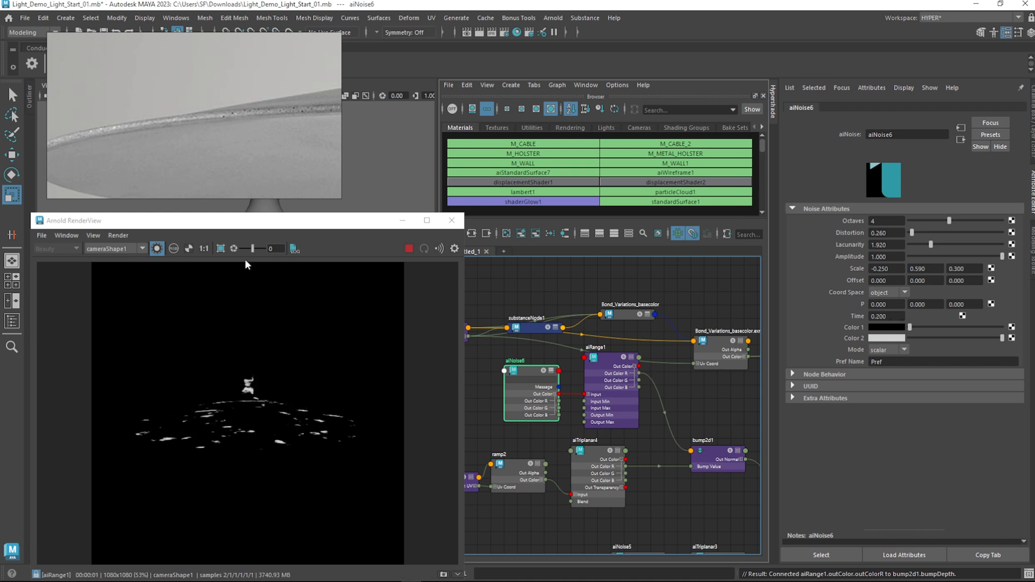
left_click(157, 249)
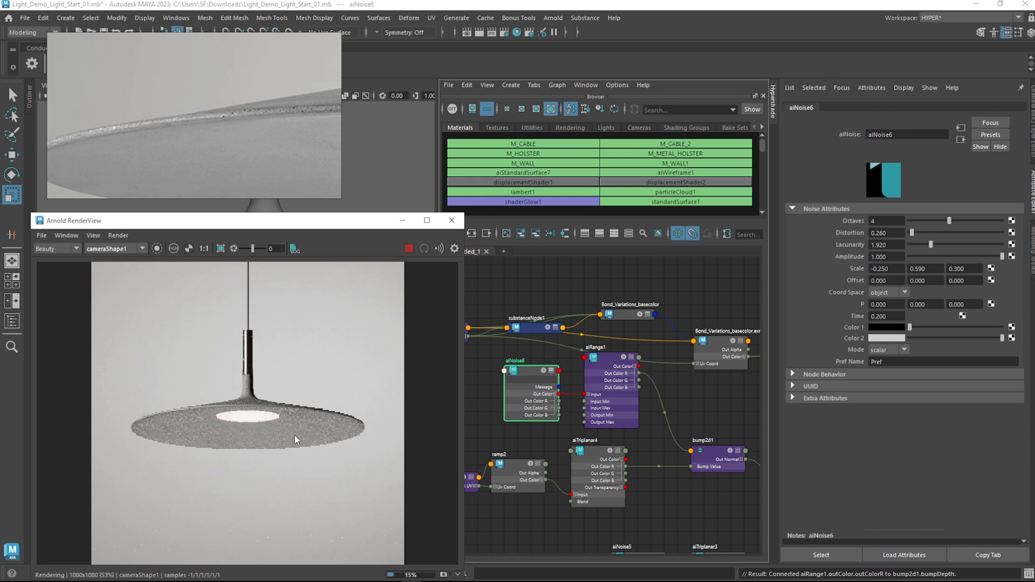
Turn off 3D Manipulation in the render view and inspect the pits on the lamp's neck up close
left_click(69, 235)
left_click(104, 319)
scroll(225, 369, "up", 3)
scroll(305, 368, "up", 2)
middle_click_drag(349, 423, 439, 386)
scroll(315, 379, "up", 2)
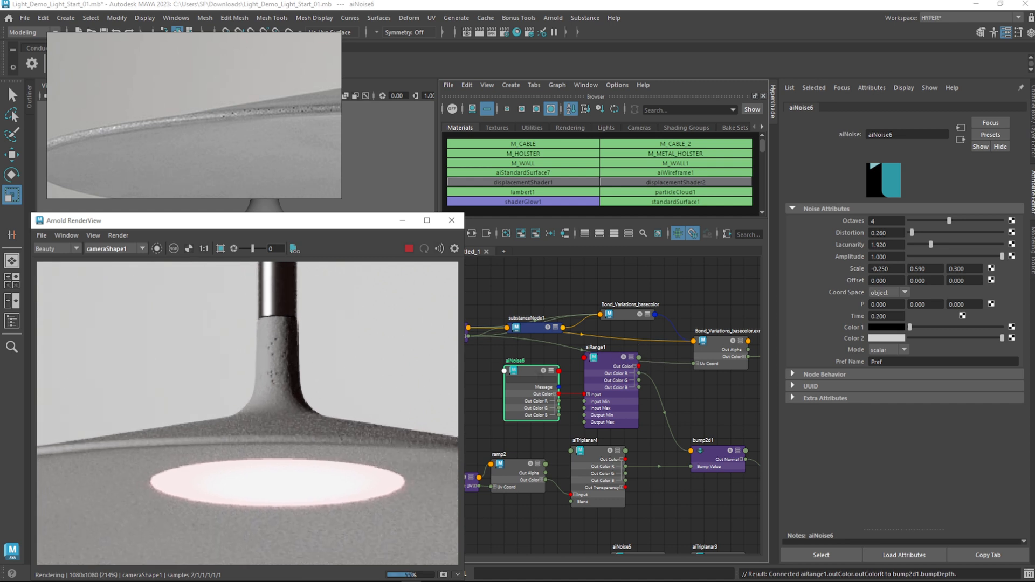
Set aiRange1's Input Min to 0.580 and check the pits across the whole lamp
left_click_drag(608, 360, 608, 347)
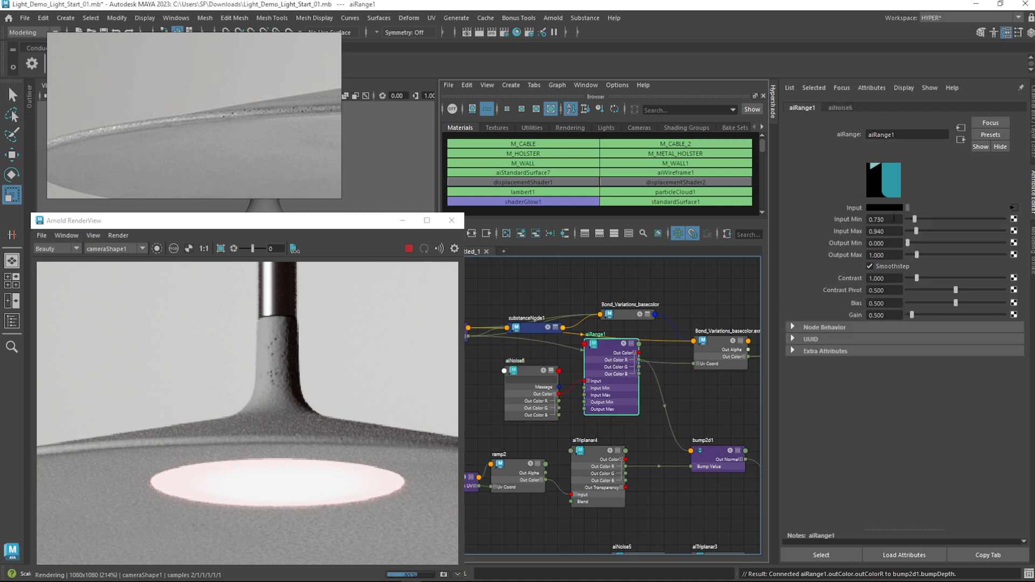
left_click_drag(891, 219, 874, 219, "ctrl")
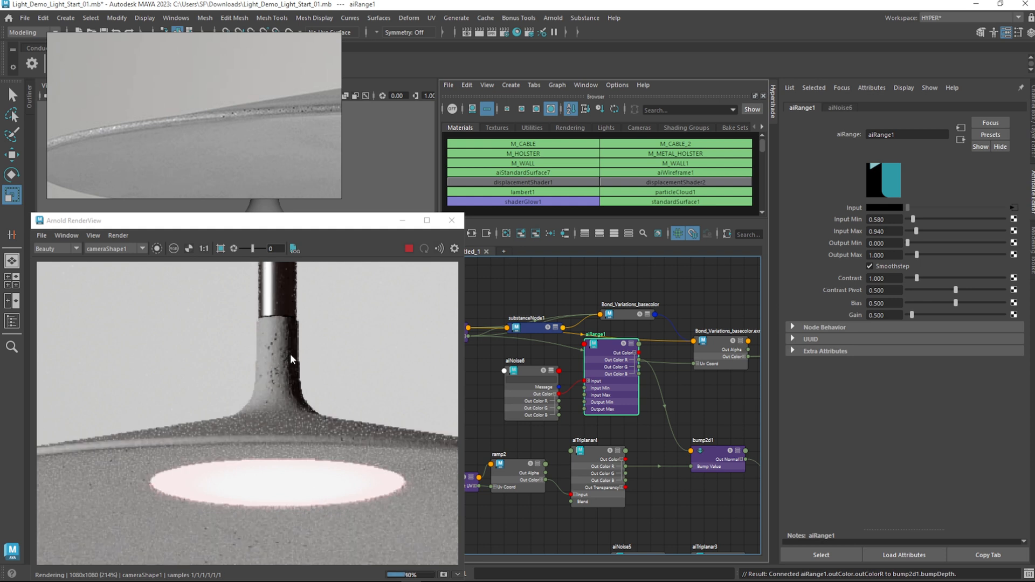
scroll(176, 522, "down", 2)
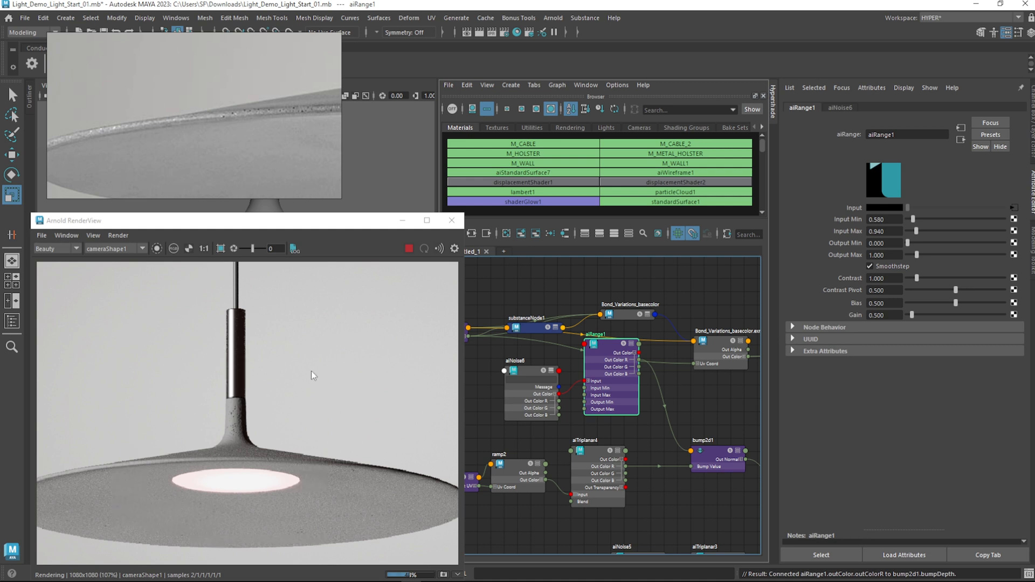
scroll(263, 353, "down", 1)
Set the render view's Test Resolution to 200%
left_click(67, 235)
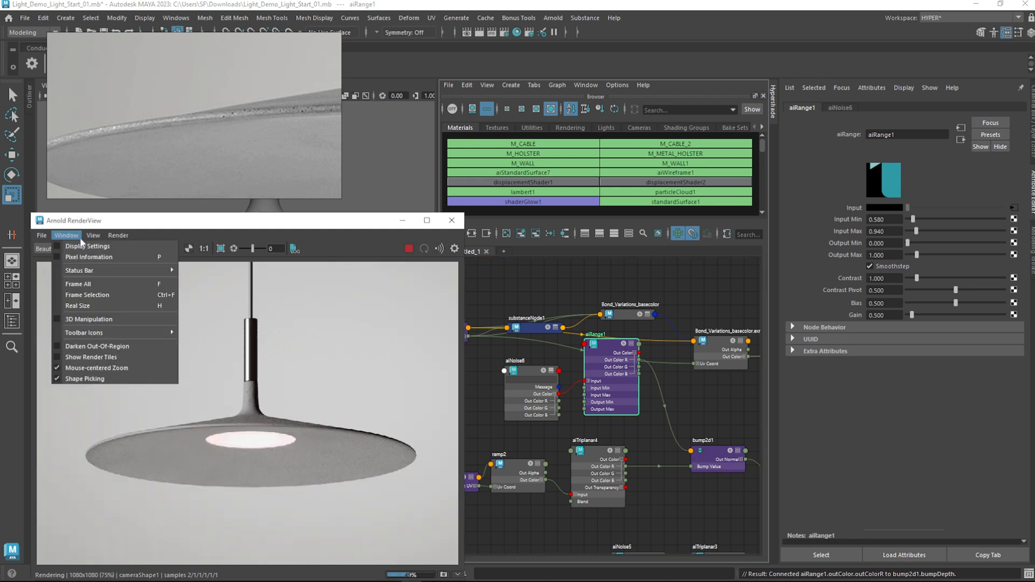
mouse_move(144, 331)
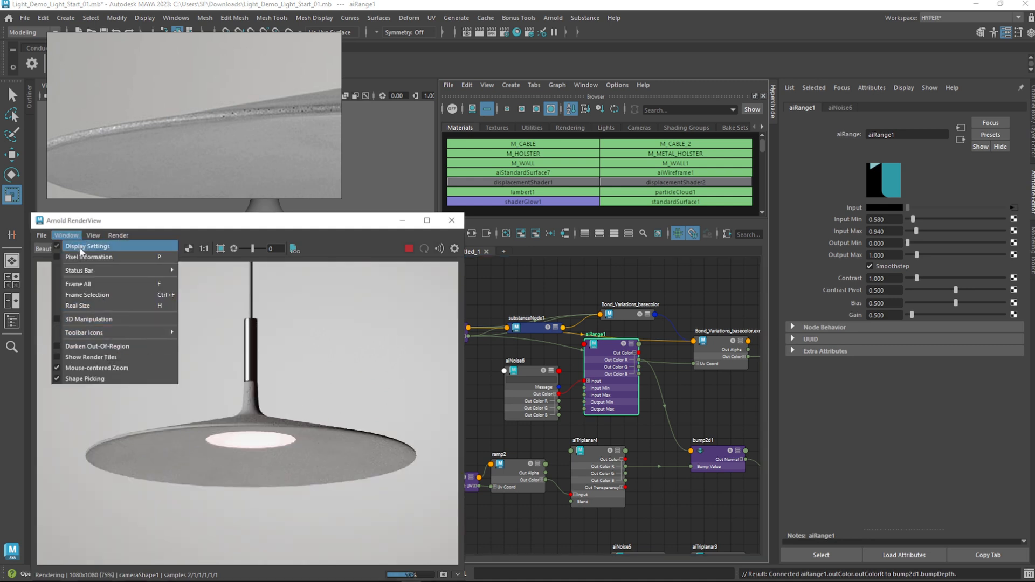
mouse_move(99, 240)
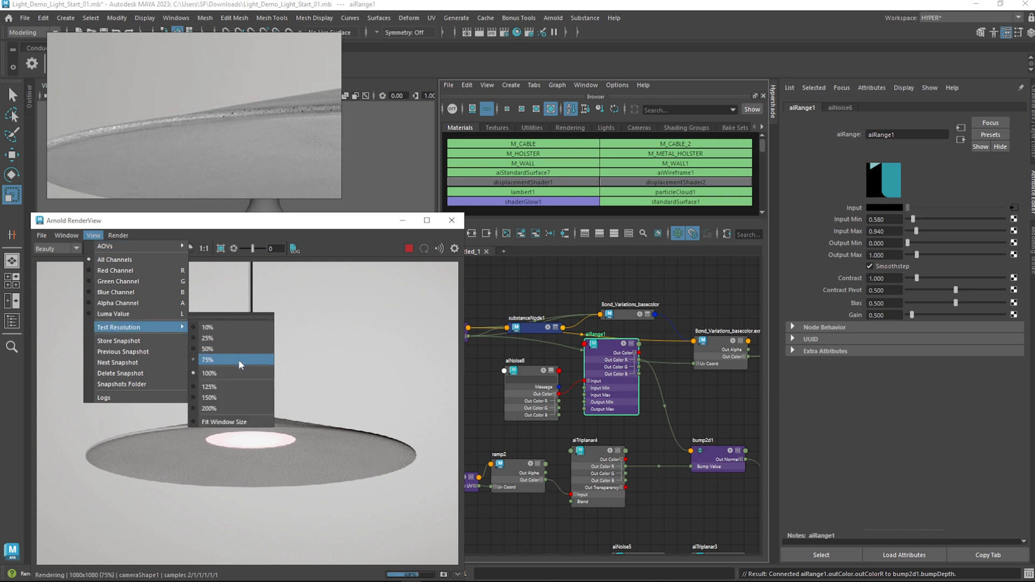
left_click(236, 411)
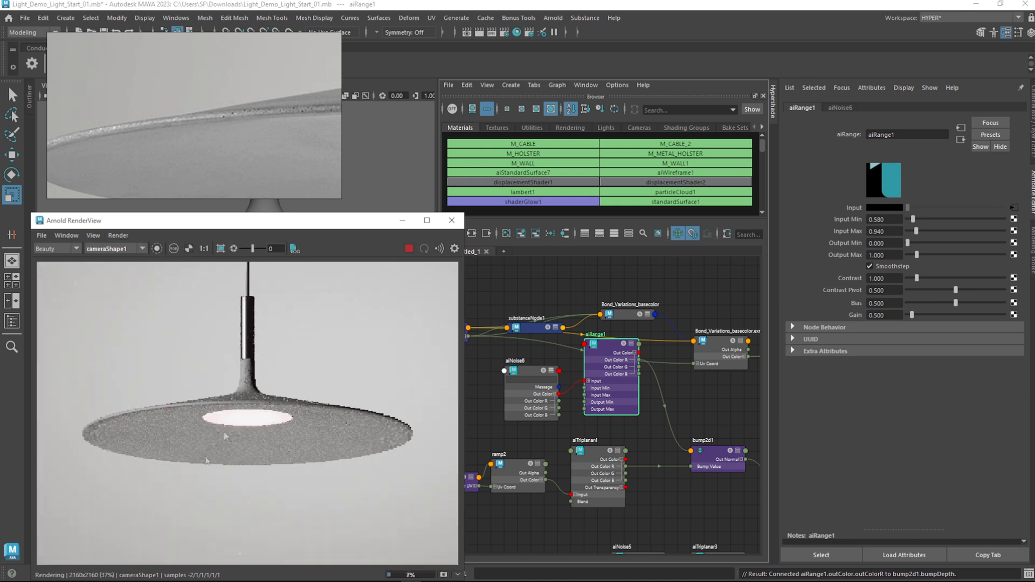
Limit rendering to a crop region over the lamp's neck and shade, and examine the pits on the rim and surface
left_click(118, 235)
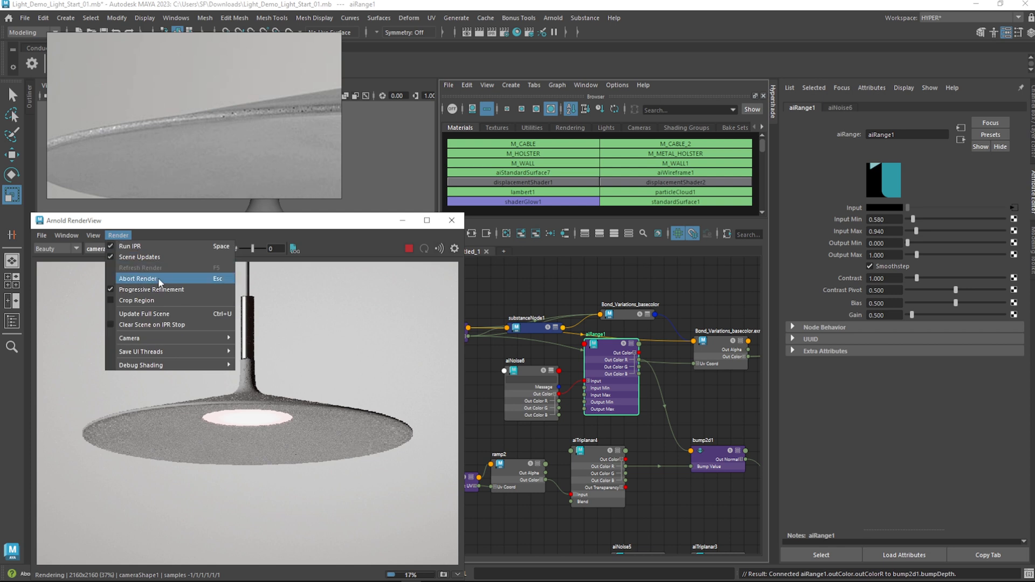
left_click(173, 307)
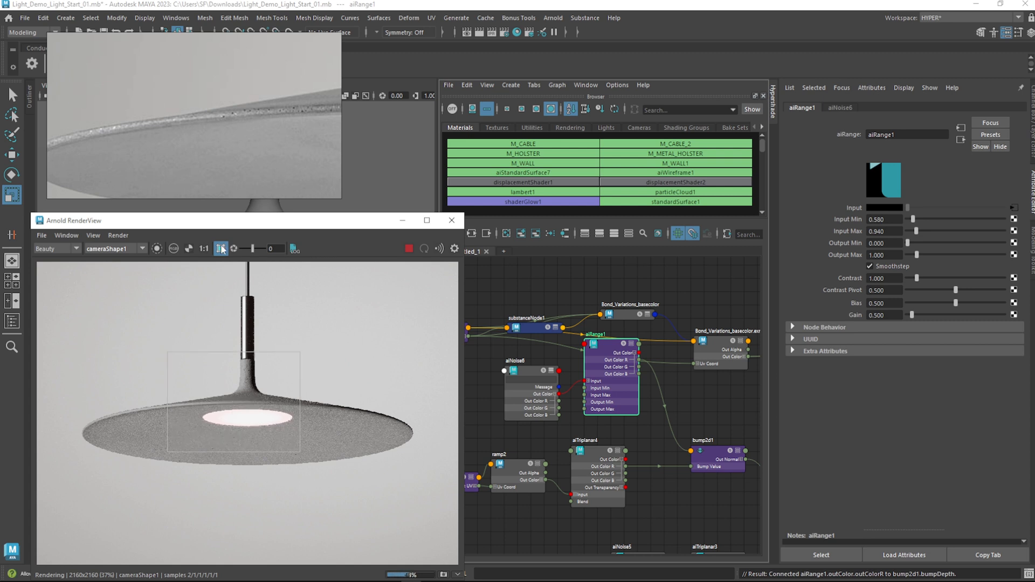
left_click_drag(79, 355, 230, 440)
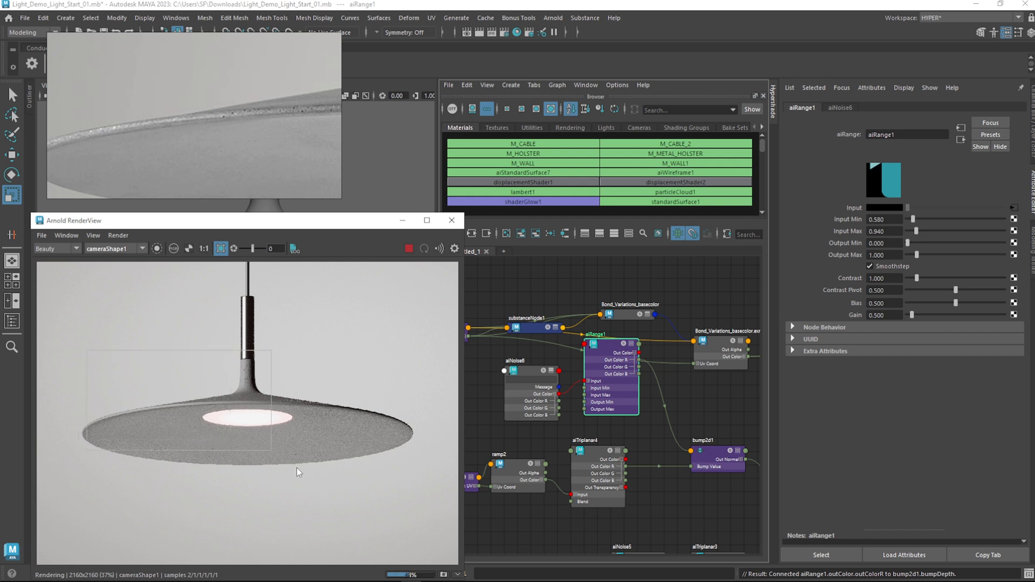
left_click_drag(295, 467, 86, 349)
scroll(146, 423, "up", 2)
scroll(222, 431, "down", 1)
middle_click_drag(222, 431, 286, 451)
scroll(273, 429, "up", 2)
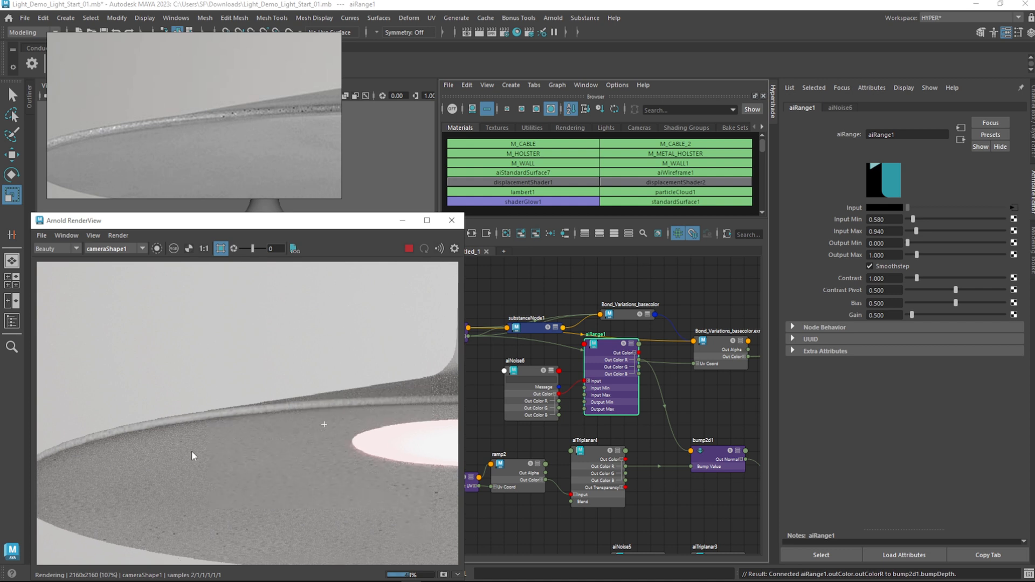
middle_click_drag(378, 439, 228, 435)
scroll(384, 433, "down", 2)
middle_click_drag(353, 441, 330, 443)
Set aiNoise6's Time to 0.090
left_click(534, 374)
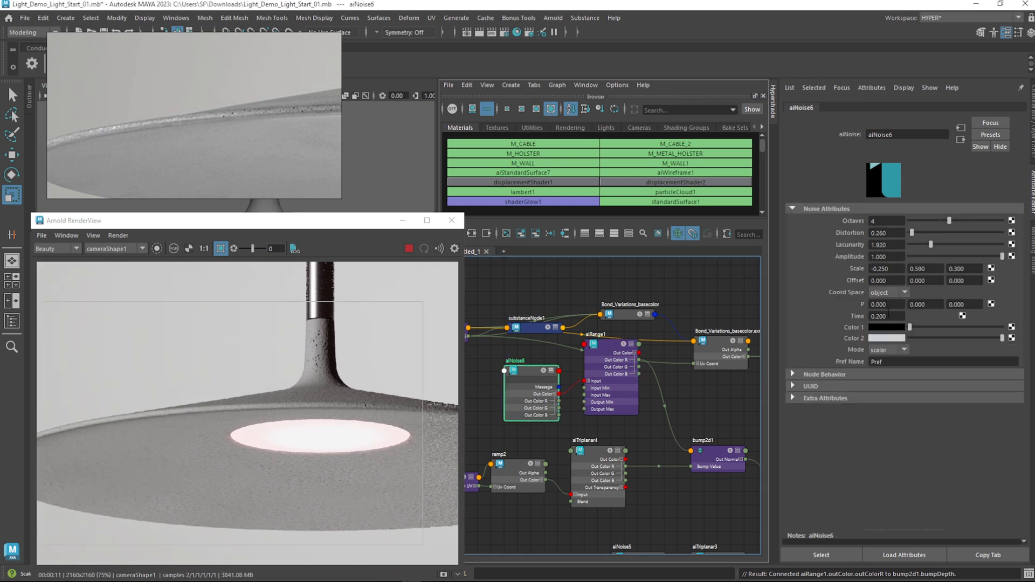
middle_click_drag(890, 315, 931, 322, "ctrl")
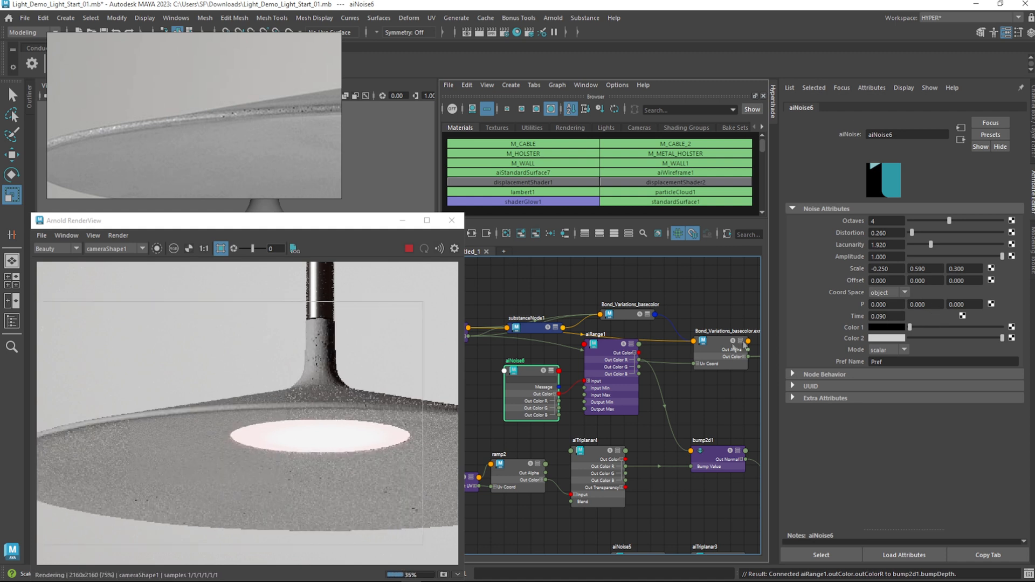
Set aiNoise6's first Offset value to -0.610 and its second Scale value to 0.270, and move the node away from aiRange1
middle_click_drag(891, 280, 861, 285, "ctrl")
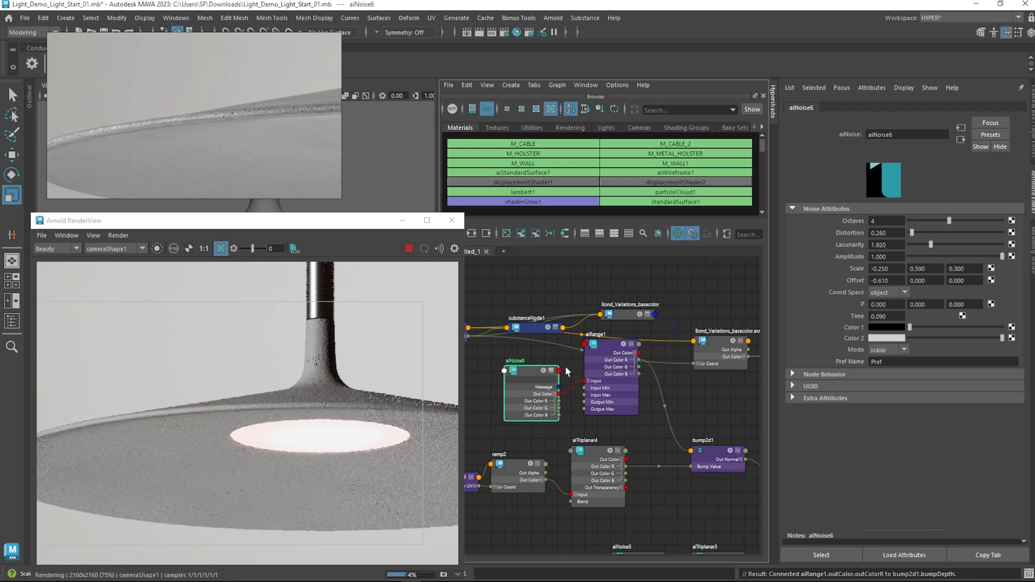
middle_click_drag(929, 271, 903, 271, "ctrl")
left_click_drag(530, 394, 516, 394)
Set aiRange1's Input Min to 0.230 and check the pits on the lamp
left_click(603, 377)
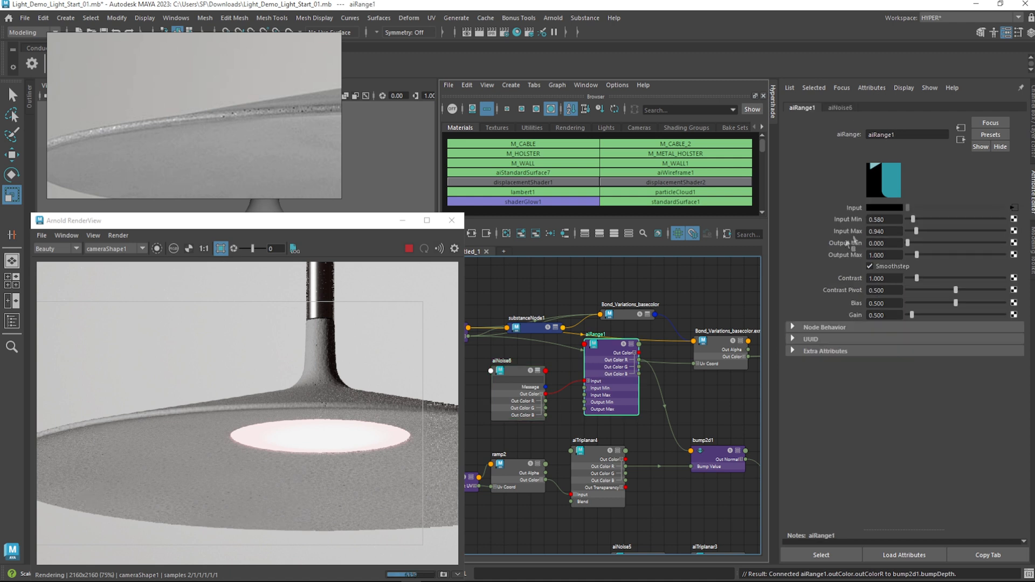
middle_click_drag(884, 219, 884, 219, "ctrl")
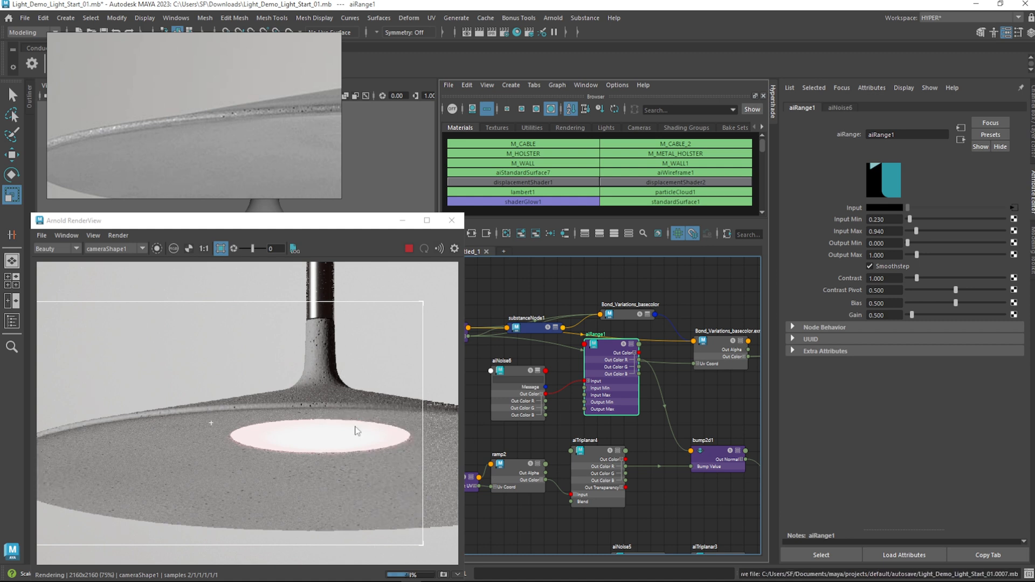
scroll(318, 390, "down", 2)
scroll(335, 412, "up", 2)
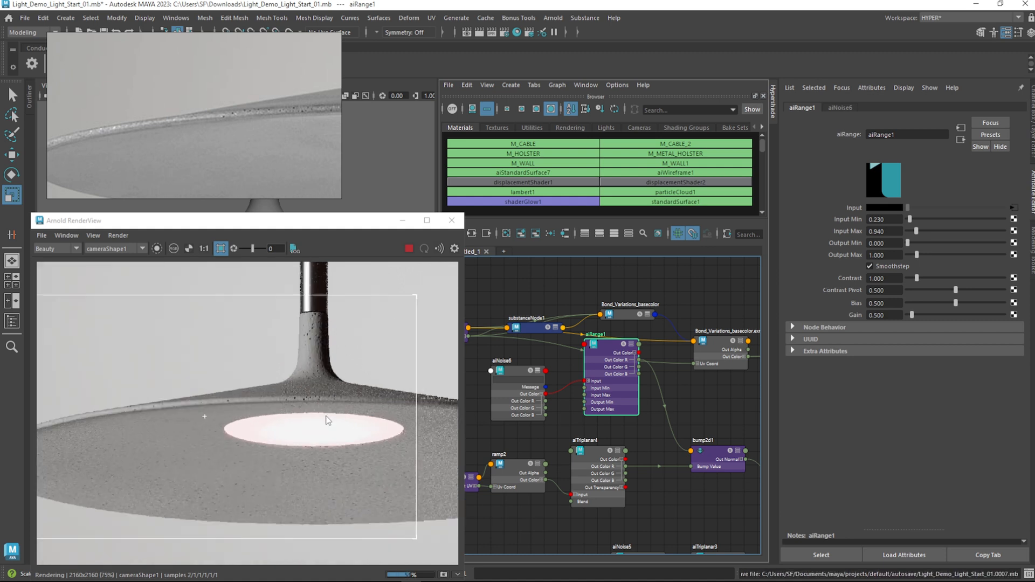
Set aiNoise6's first two Offset values to -2.270 and 0.770, and examine the pits on the neck and rim
left_click(513, 374)
left_click_drag(892, 277, 802, 295, "ctrl")
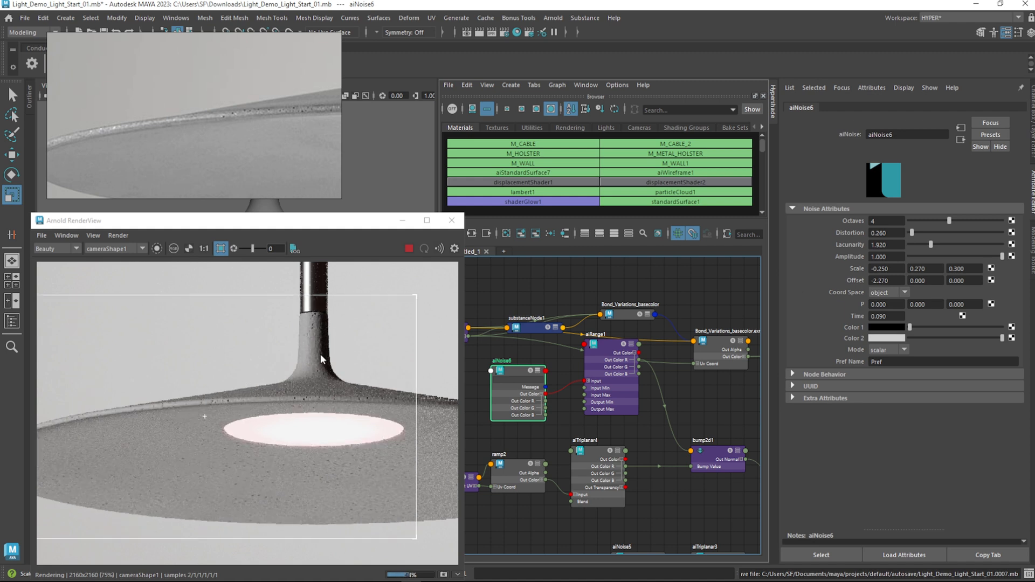
left_click_drag(924, 278, 944, 286, "ctrl")
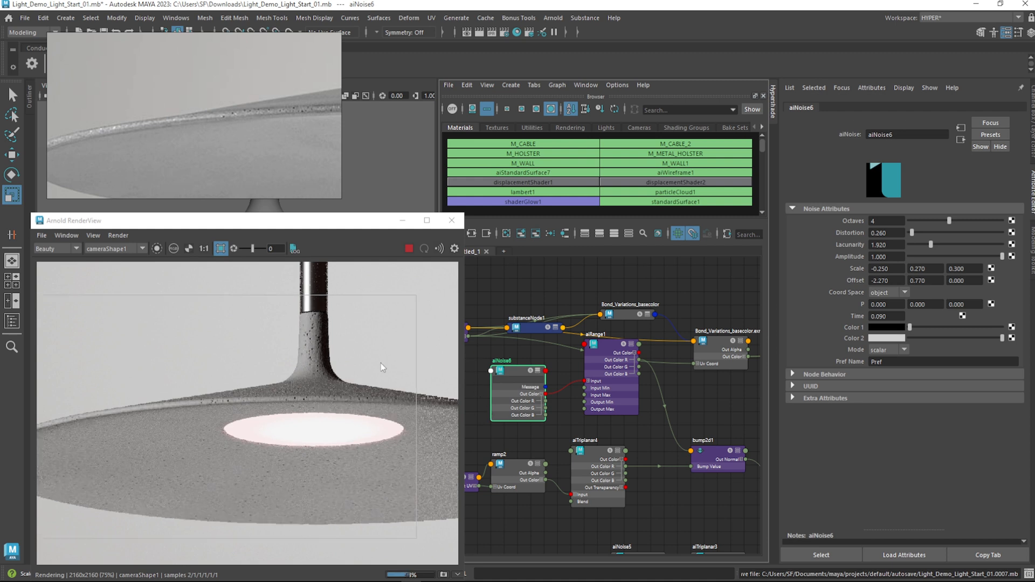
middle_click_drag(325, 330, 278, 334)
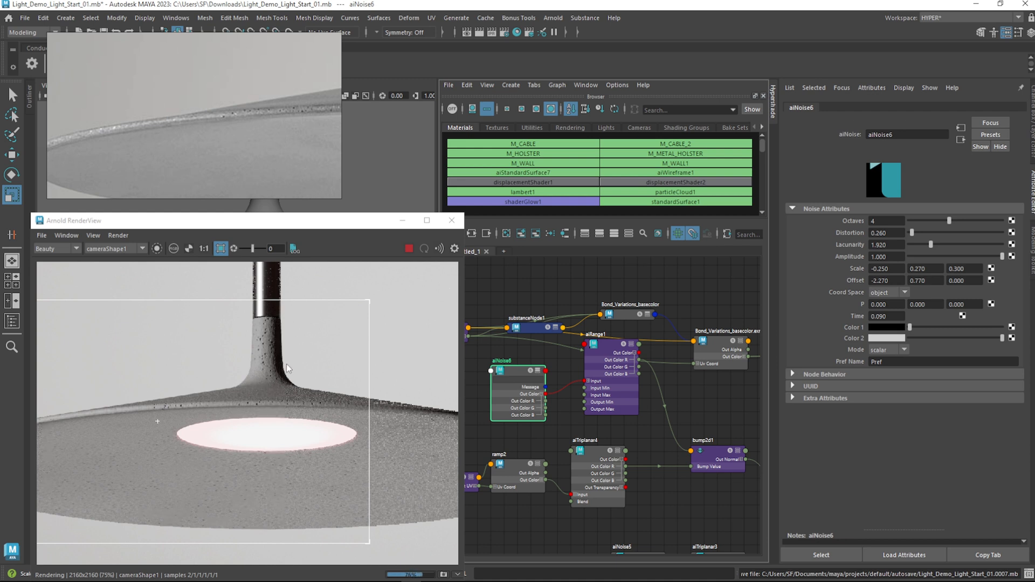
scroll(281, 451, "up", 3)
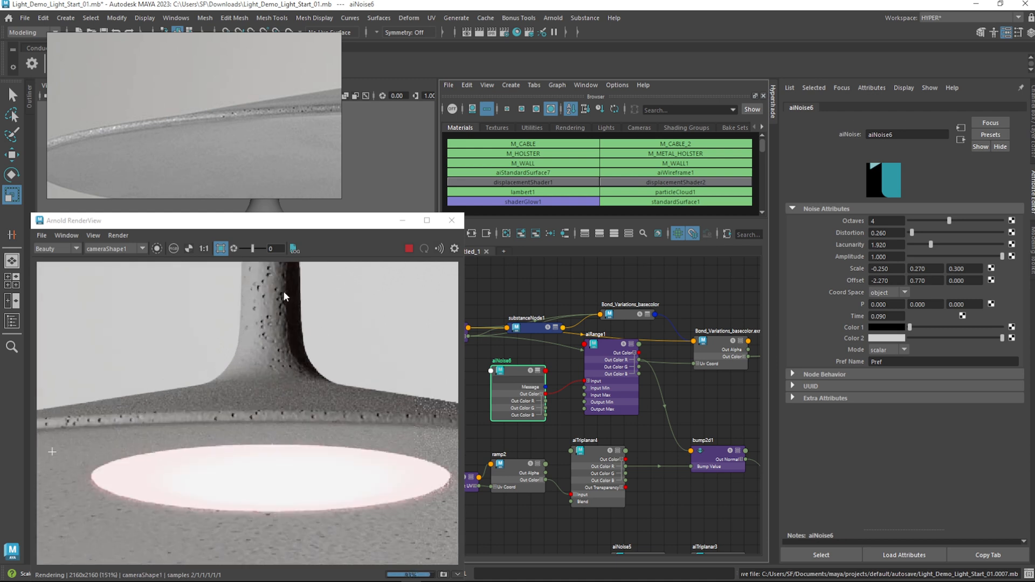
scroll(275, 329, "down", 2)
scroll(295, 318, "down", 2)
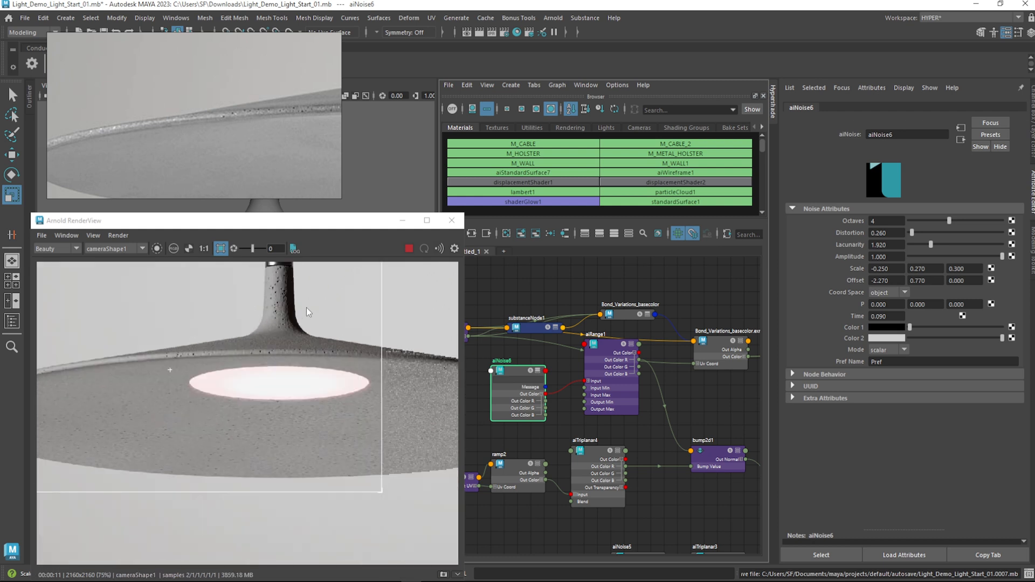
scroll(335, 367, "up", 3)
Isolate aiTriplanar4's output in the render view and examine the pit pattern on its own
middle_click_drag(514, 444, 673, 410, "alt")
left_click(657, 441)
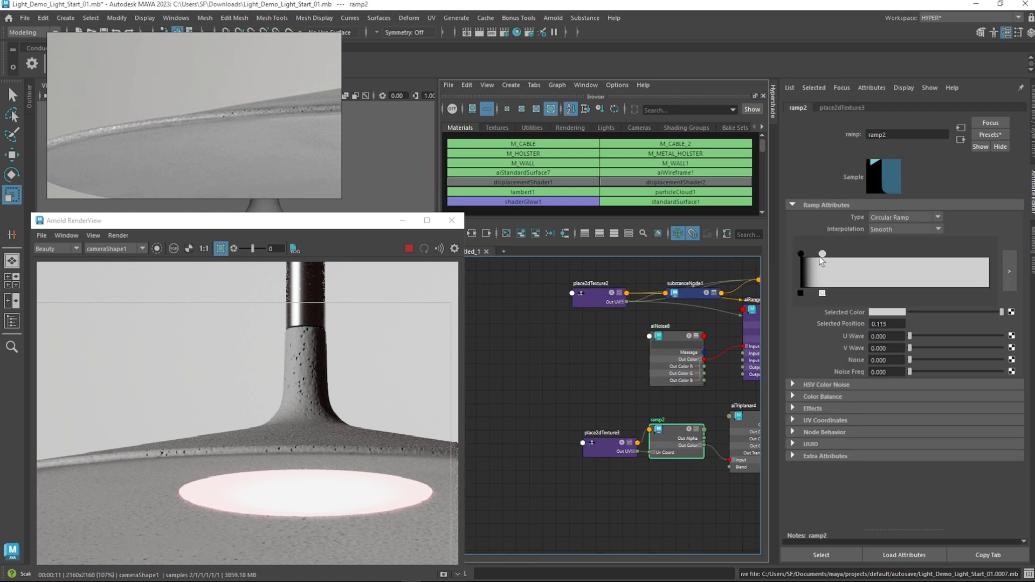
left_click(156, 248)
left_click_drag(676, 434, 676, 421)
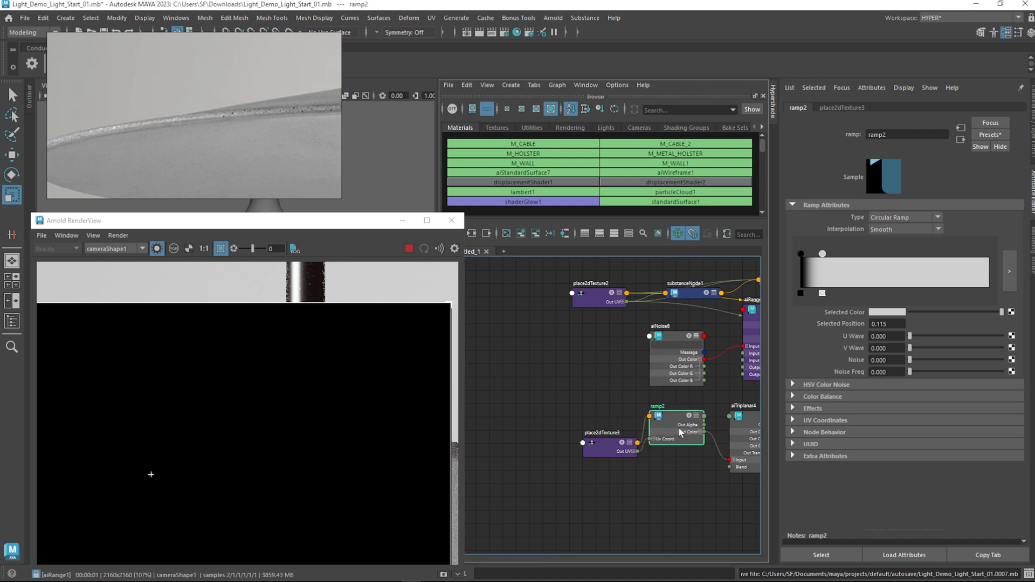
left_click(742, 430)
middle_click_drag(702, 400, 613, 359, "alt")
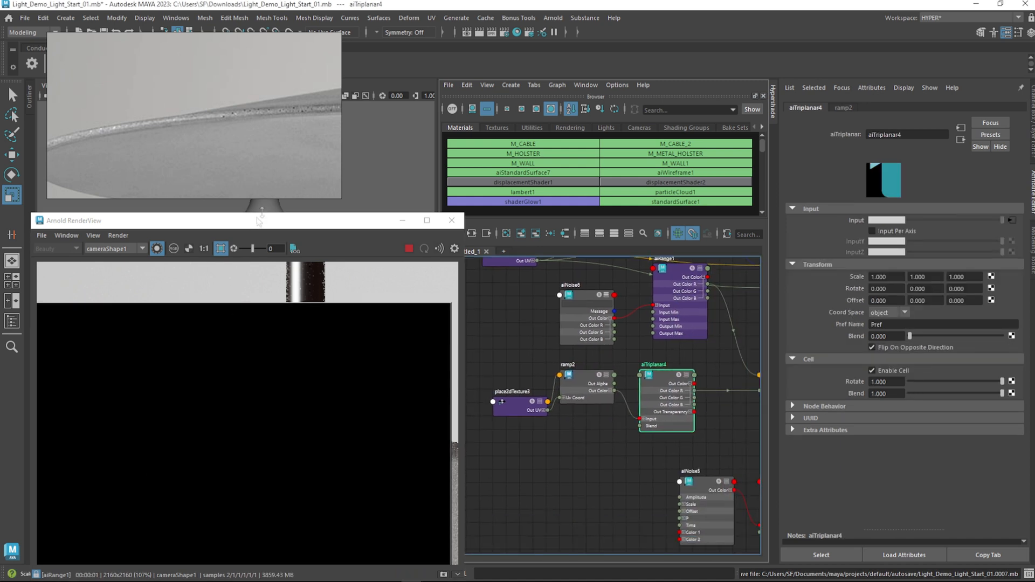
left_click_drag(275, 225, 283, 165)
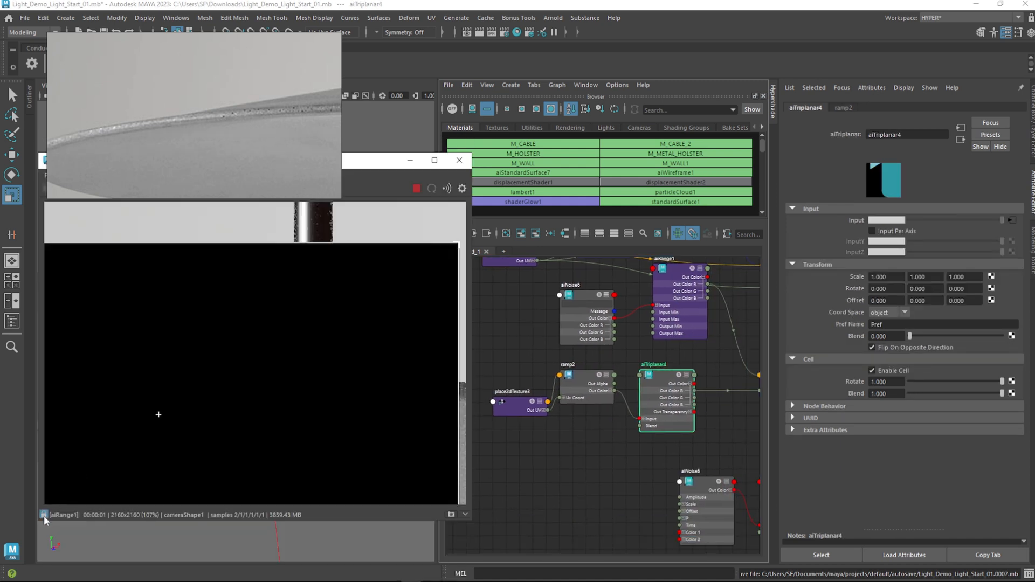
left_click_drag(371, 161, 368, 214)
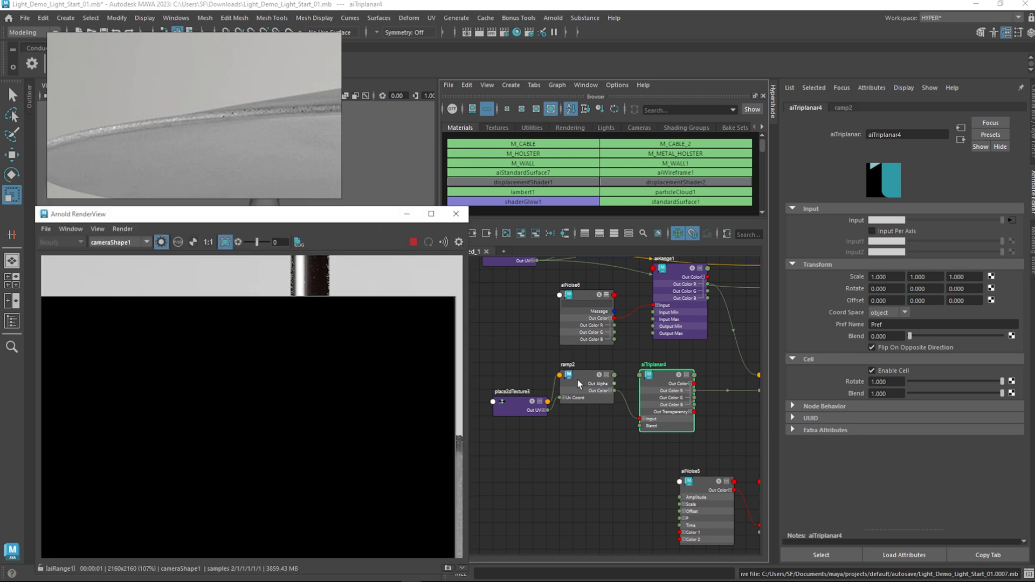
left_click(576, 378)
left_click_drag(670, 389, 672, 377)
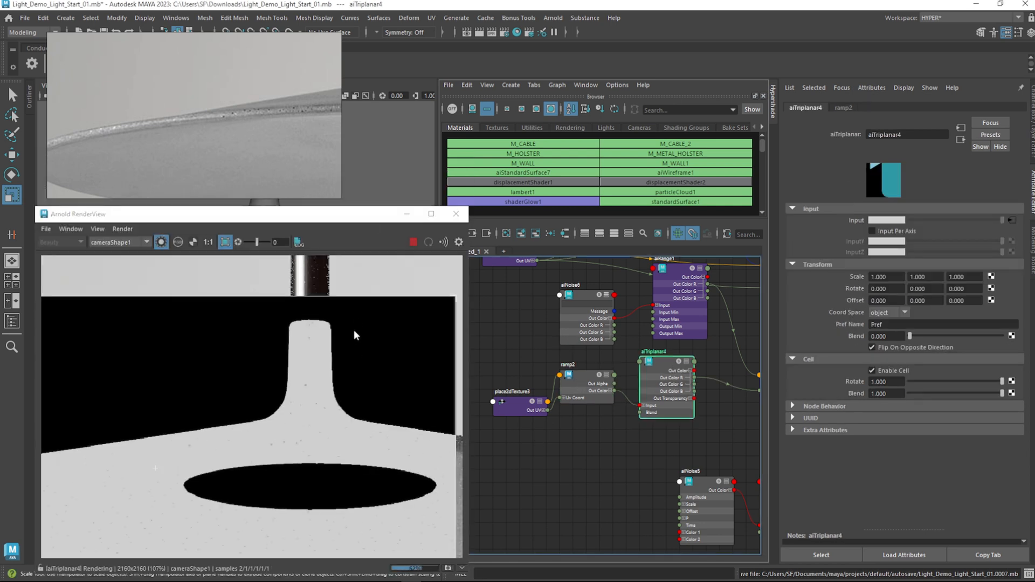
mouse_move(663, 429)
middle_mouse_down("alt")
mouse_move(580, 430)
mouse_move(696, 418)
mouse_move(661, 437)
middle_mouse_up("alt")
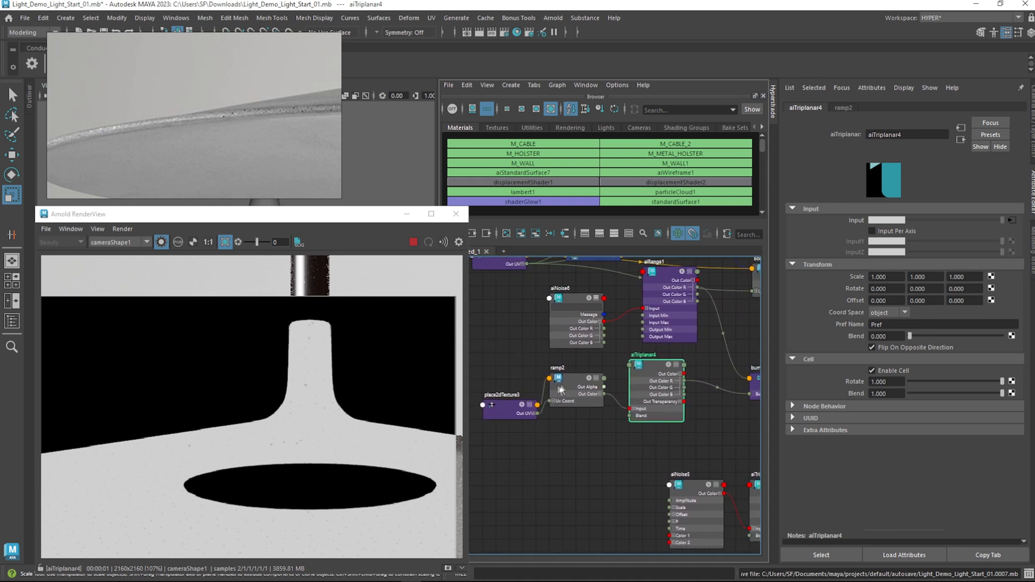
left_click_drag(364, 218, 401, 175)
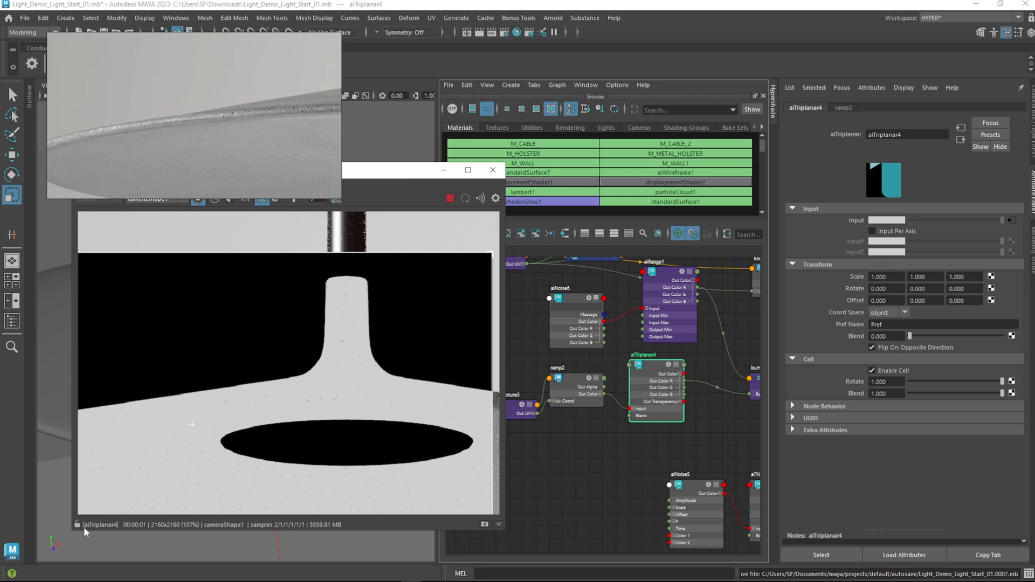
Move ramp2's light stop outward and its black stop to position 0.052, and return the render view to full shading
left_click(572, 380)
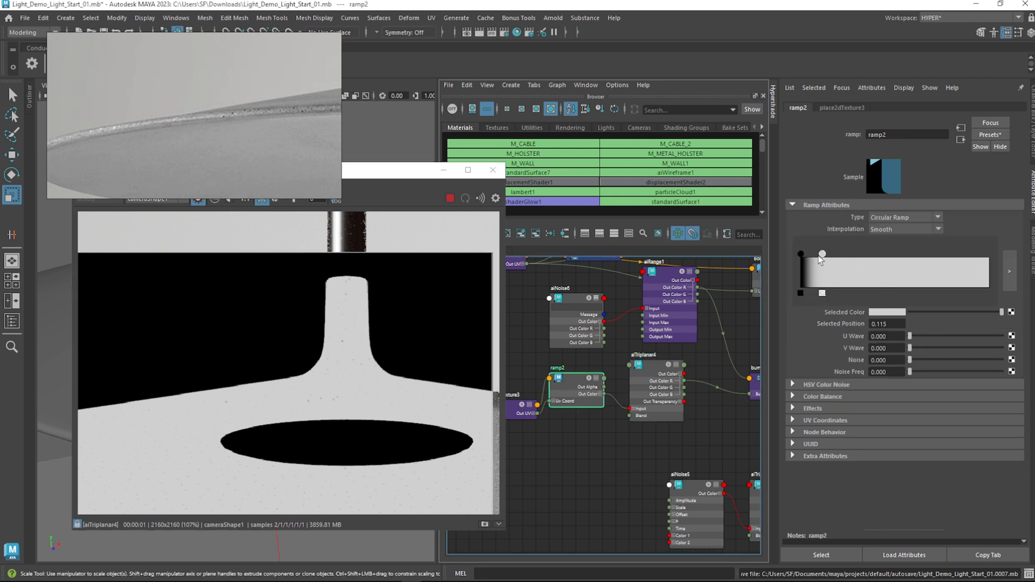
mouse_move(823, 259)
left_mouse_down()
mouse_move(890, 256)
mouse_move(810, 253)
left_mouse_up()
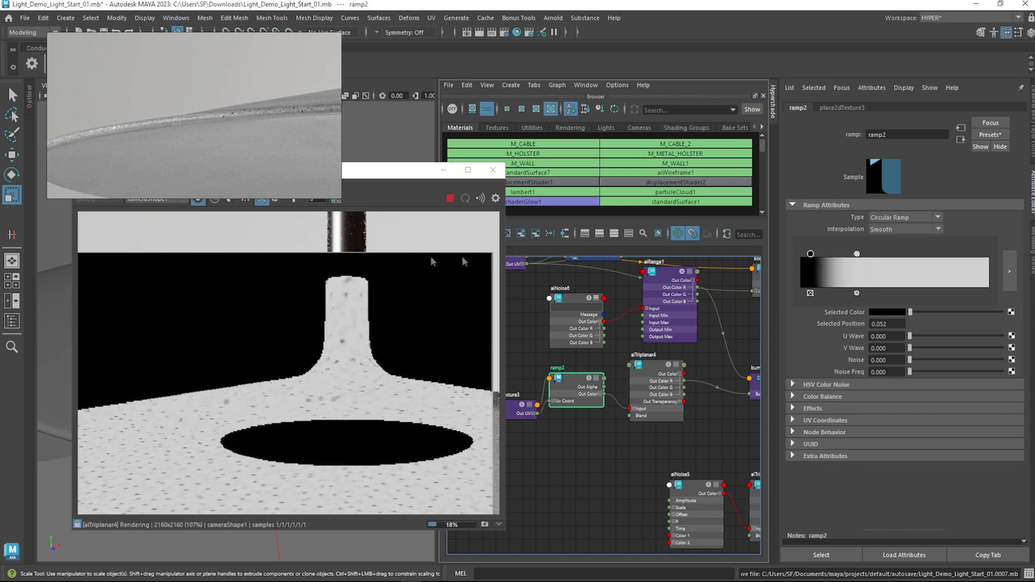
left_click(227, 198)
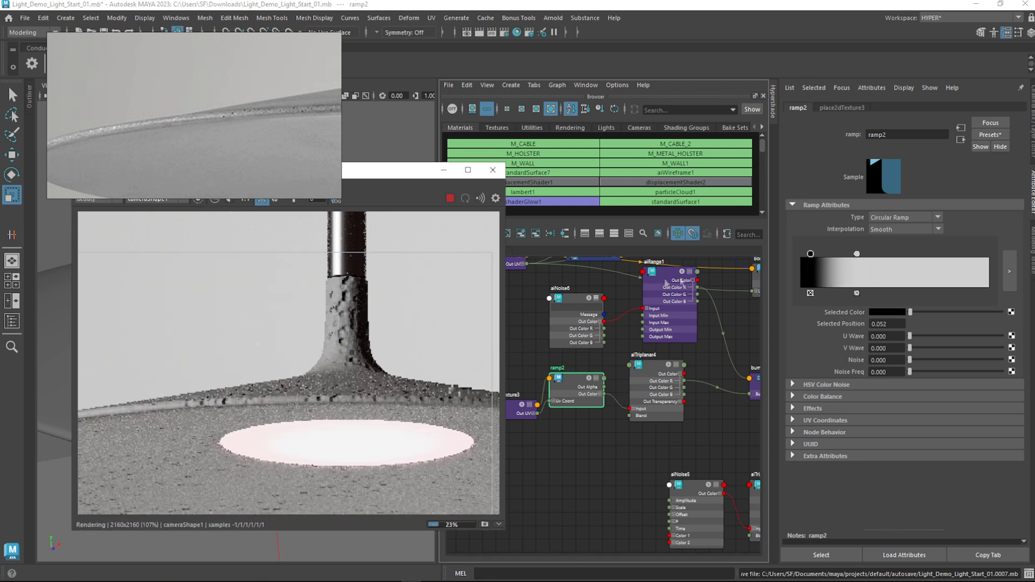
Return ramp2's black stop to the start of the ramp and set the light stop's position to 0.100
mouse_move(810, 253)
left_mouse_down()
mouse_move(801, 254)
mouse_move(829, 254)
left_mouse_up()
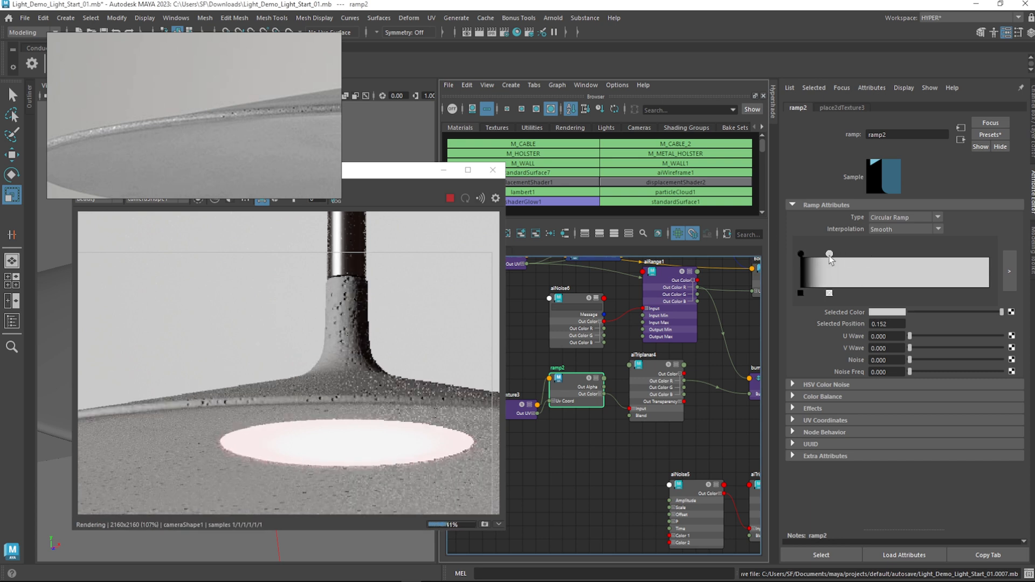
left_click_drag(829, 257, 820, 257)
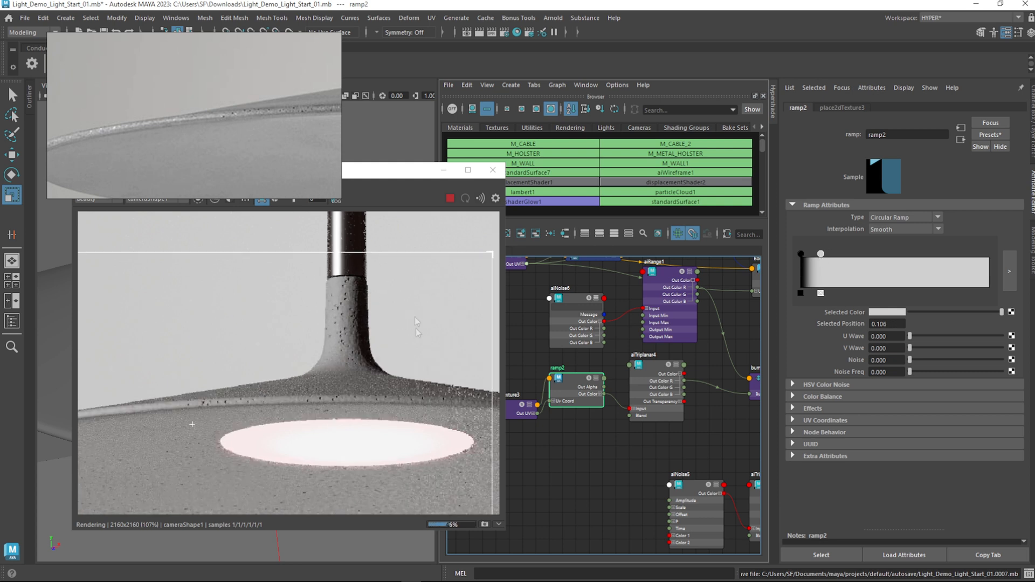
scroll(383, 308, "down", 2)
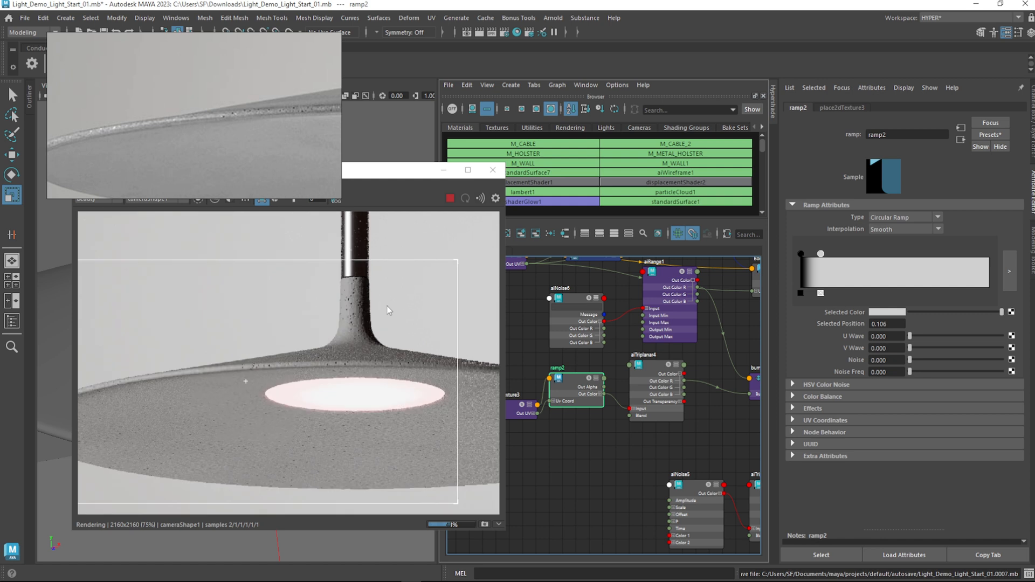
left_click_drag(821, 255, 819, 254)
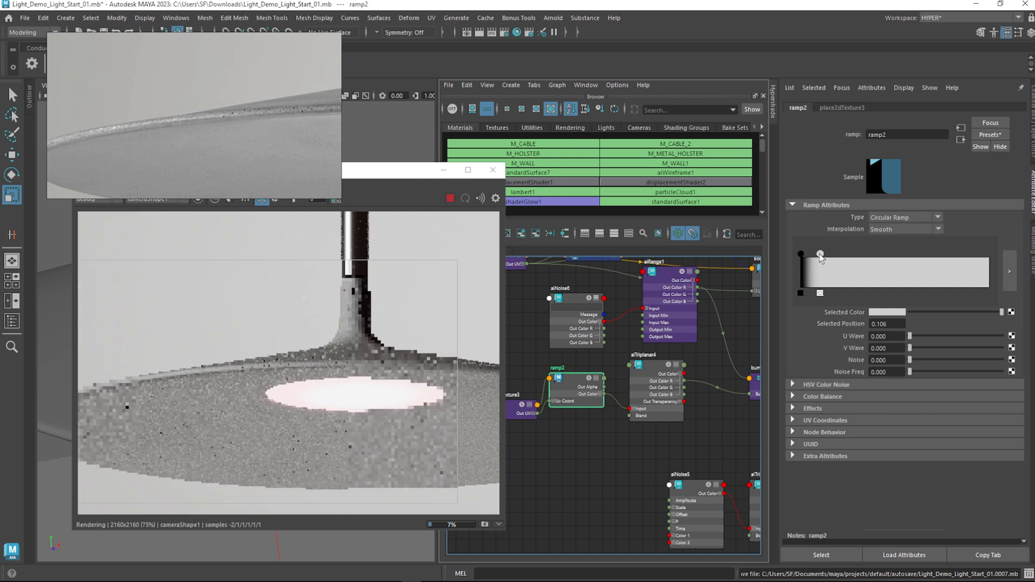
scroll(399, 305, "up", 2)
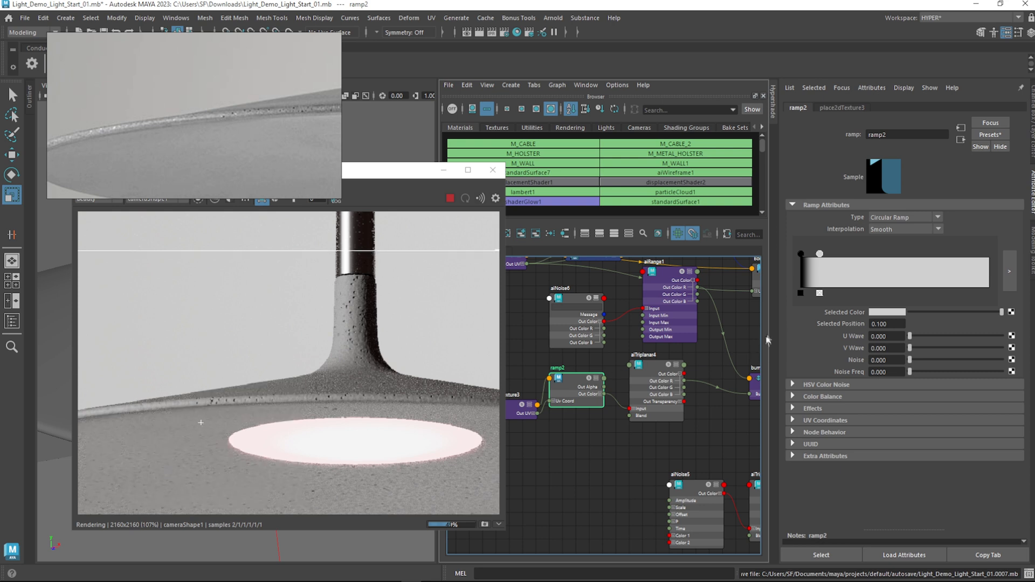
Set ramp2's light stop to position 0.083 and check the finer pits across the lamp
left_click_drag(819, 257, 817, 257)
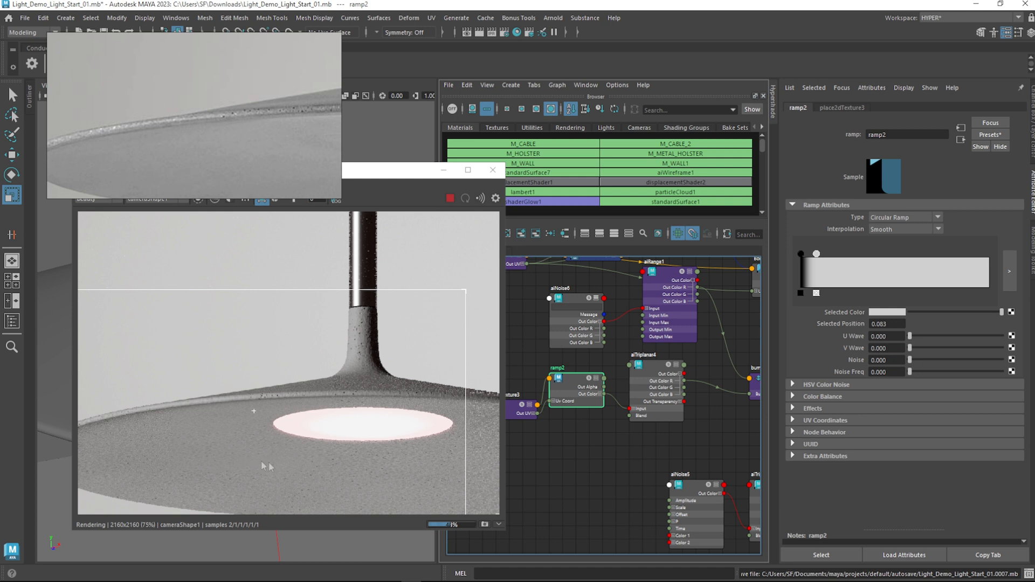
scroll(379, 408, "down", 1)
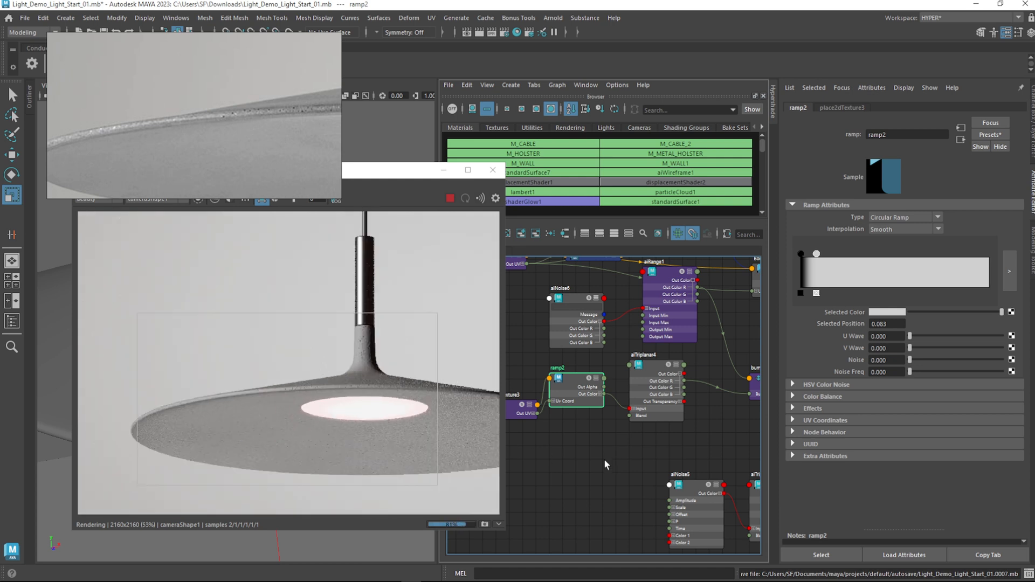
scroll(411, 349, "up", 2)
Automatically rearrange aiStandardSurface7's shading network and frame the whole graph
middle_click_drag(636, 475, 561, 575, "alt")
scroll(665, 445, "down", 3)
middle_click_drag(684, 445, 559, 416, "alt")
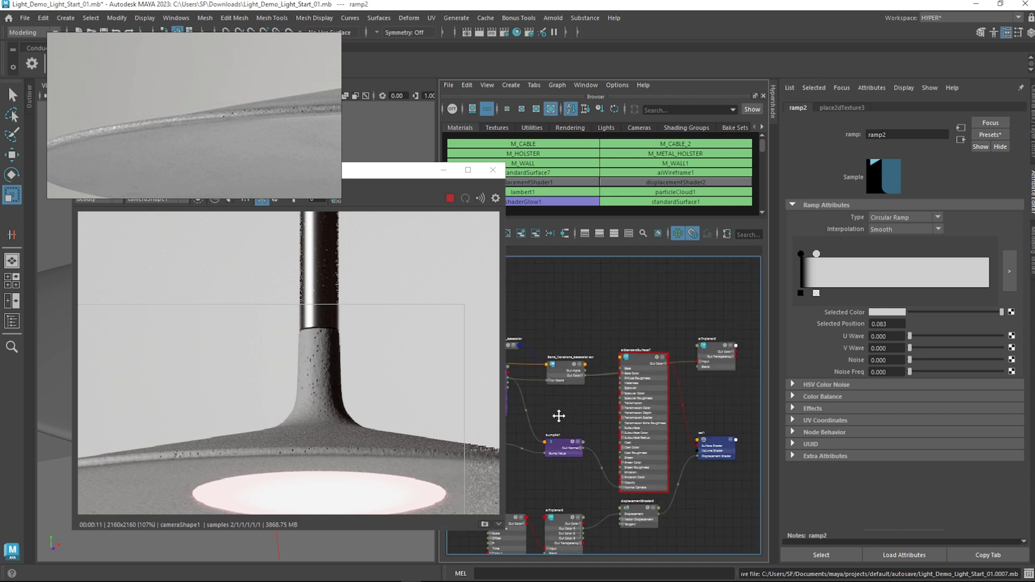
left_click(638, 366)
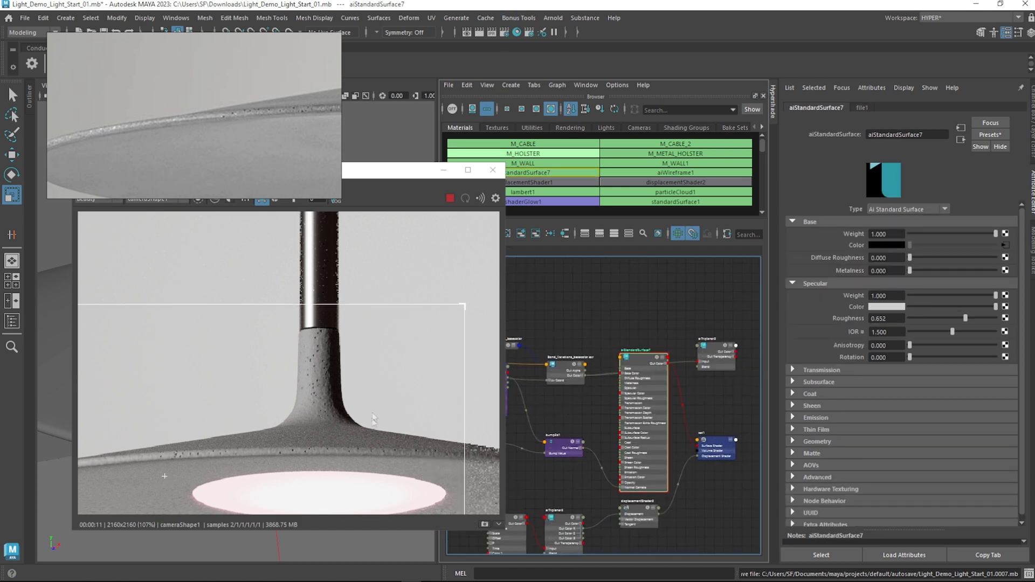
left_click(557, 85)
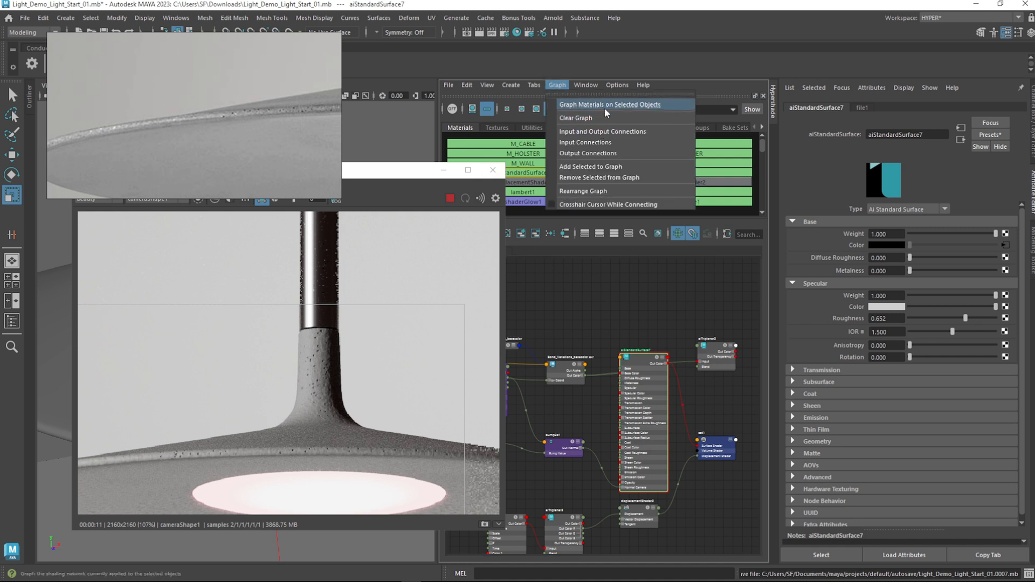
left_click(620, 190)
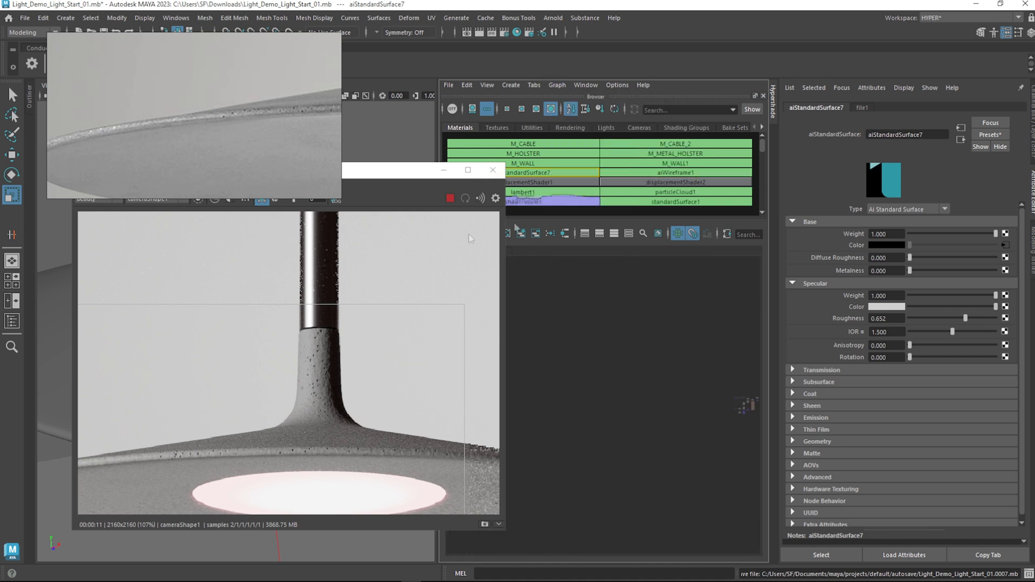
key("f")
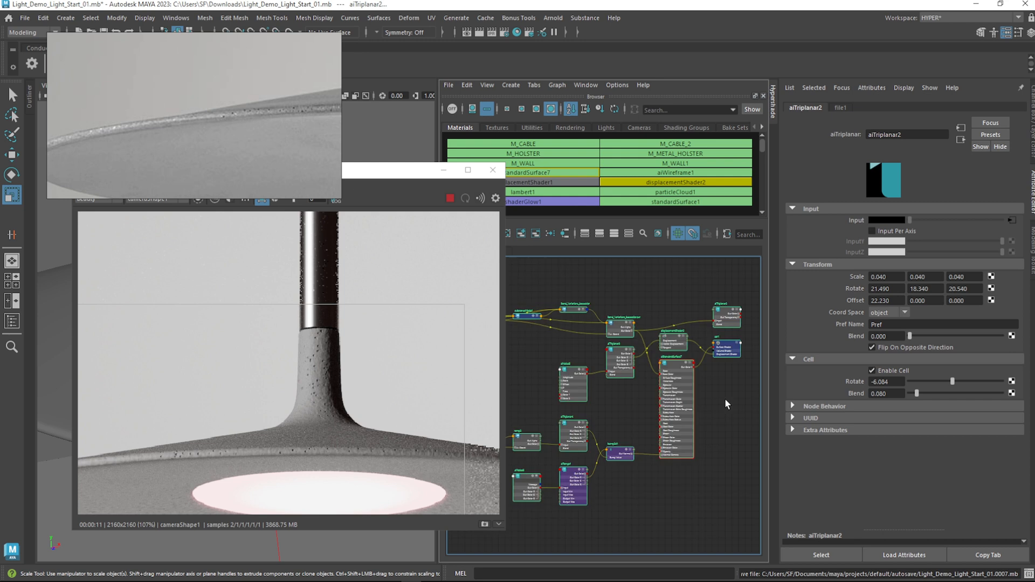
Move the bump network with aiTriplanar4, ramp2, aiNoise6 and aiRange1 down, clear of the displacement nodes
left_click(645, 403)
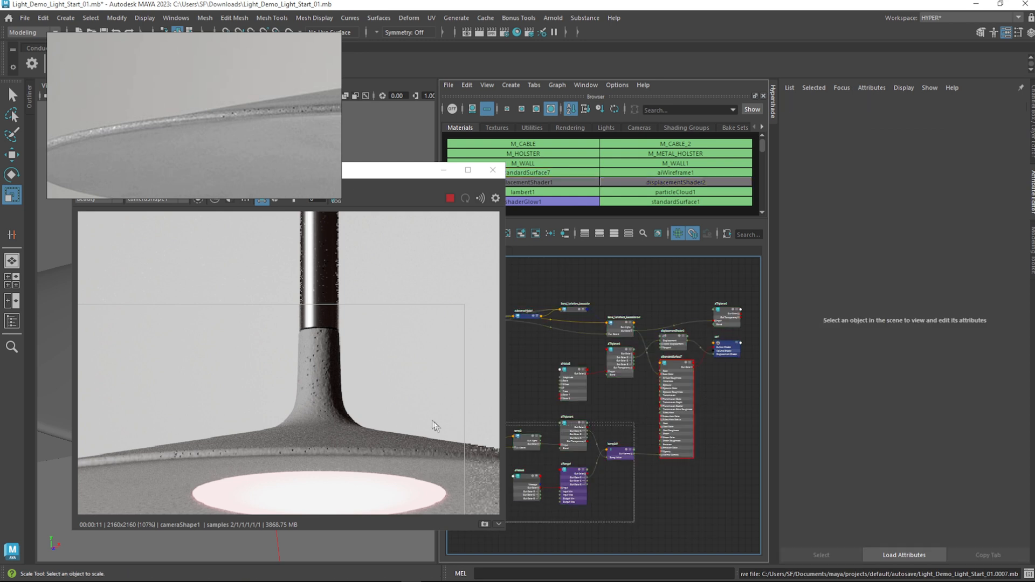
left_click(574, 436)
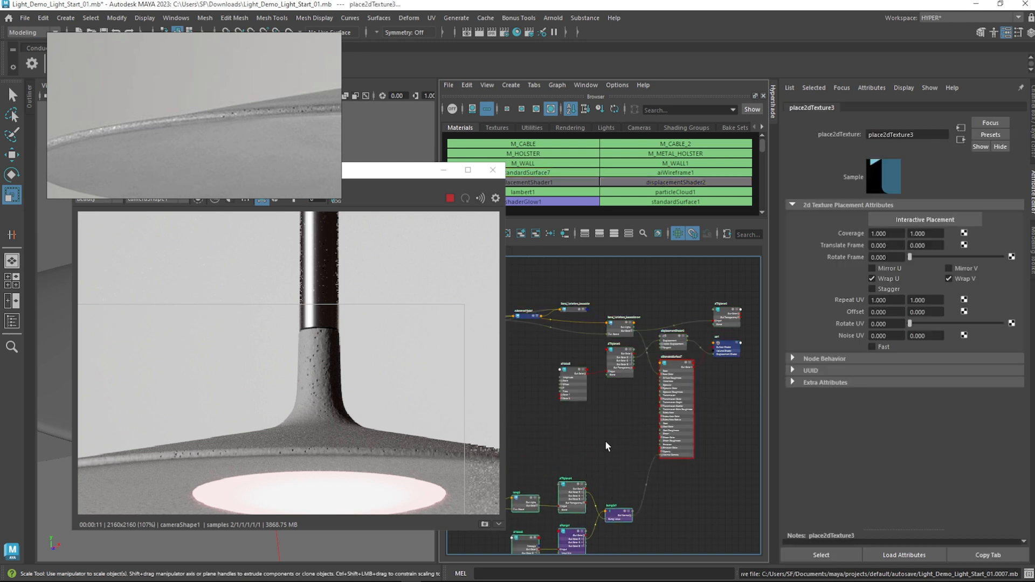
scroll(604, 441, "up", 3)
left_click(633, 409)
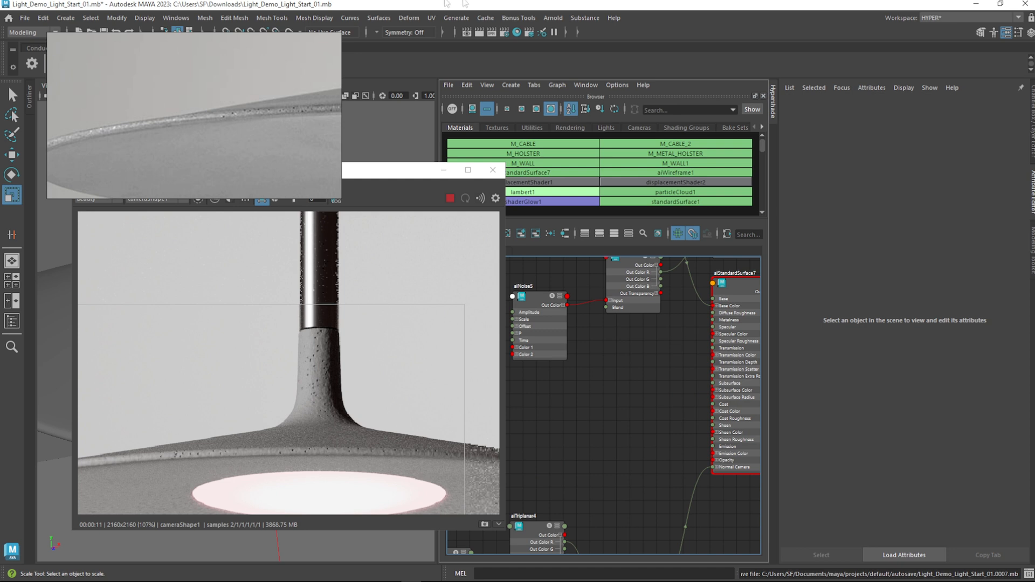
Create an aiNoise node beside aiStandardSurface7 and connect its red output to the shader's Specular Roughness
left_click_drag(399, 179, 295, 209)
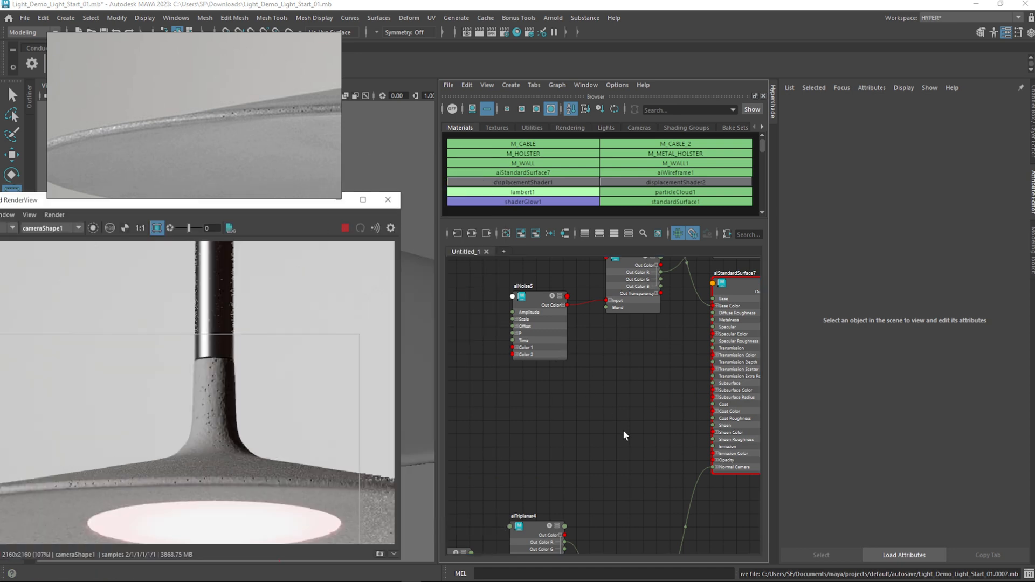
key("Tab")
type("ai")
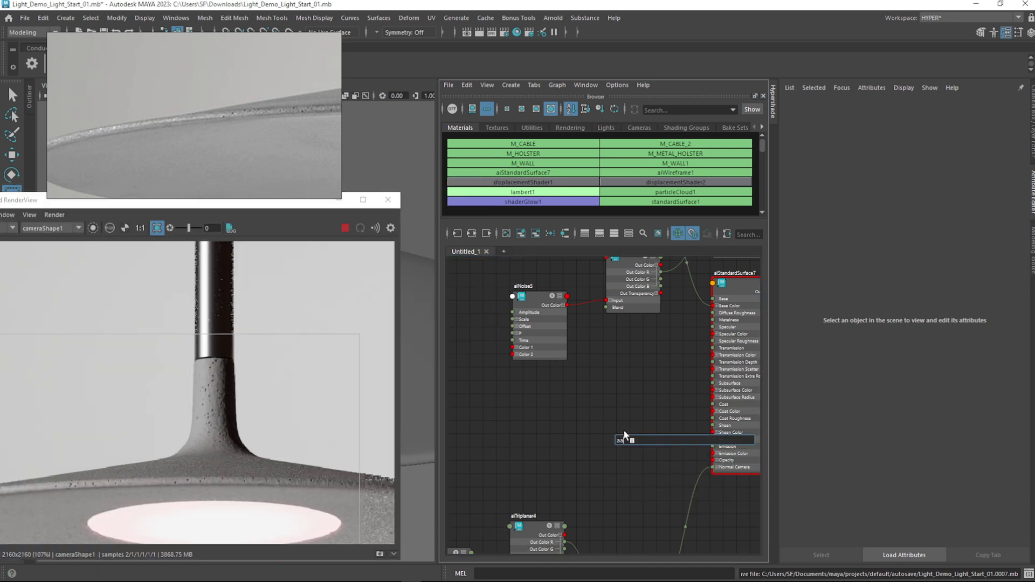
type("NOIS")
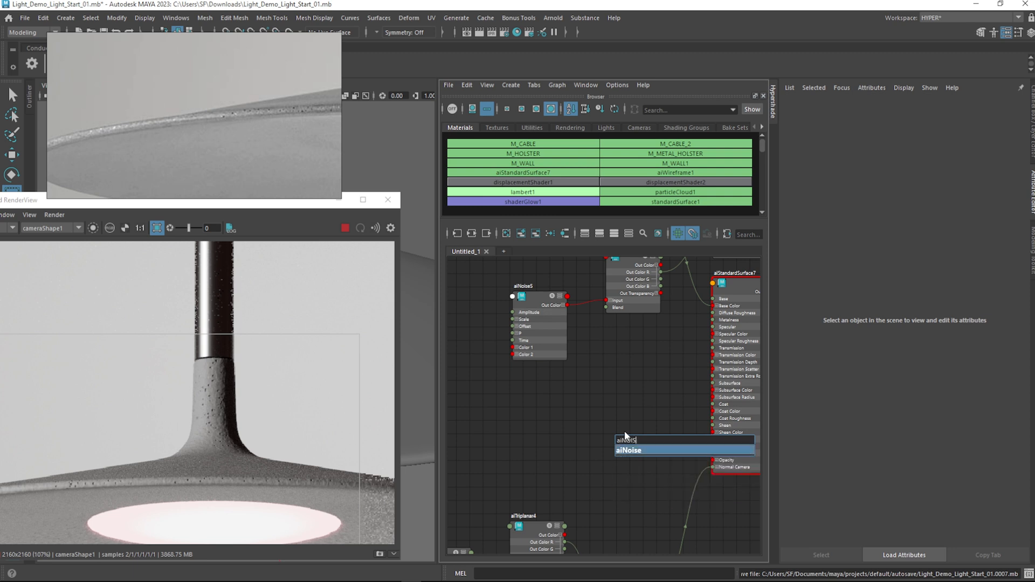
key("Return")
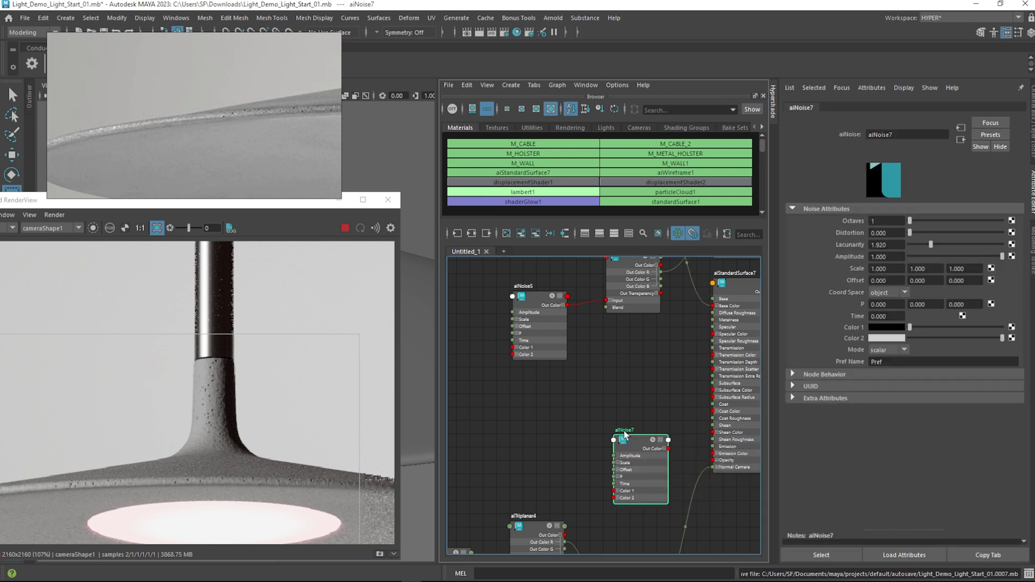
left_click_drag(624, 434, 717, 339)
left_click(601, 402)
left_click_drag(579, 395, 606, 382)
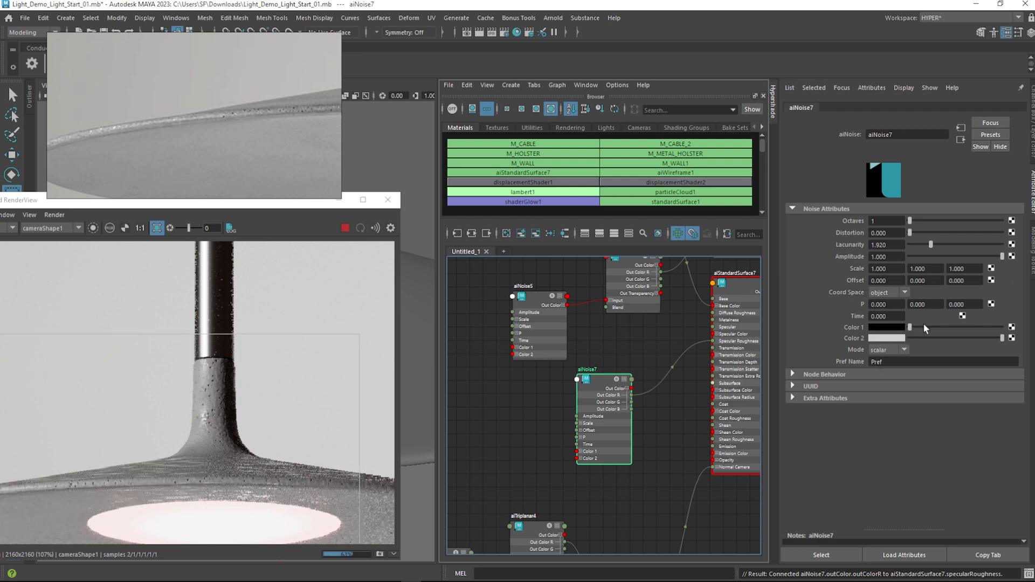
Check the isolated shading preview against the full render, and examine the rim and stem in the reference image
left_click(92, 228)
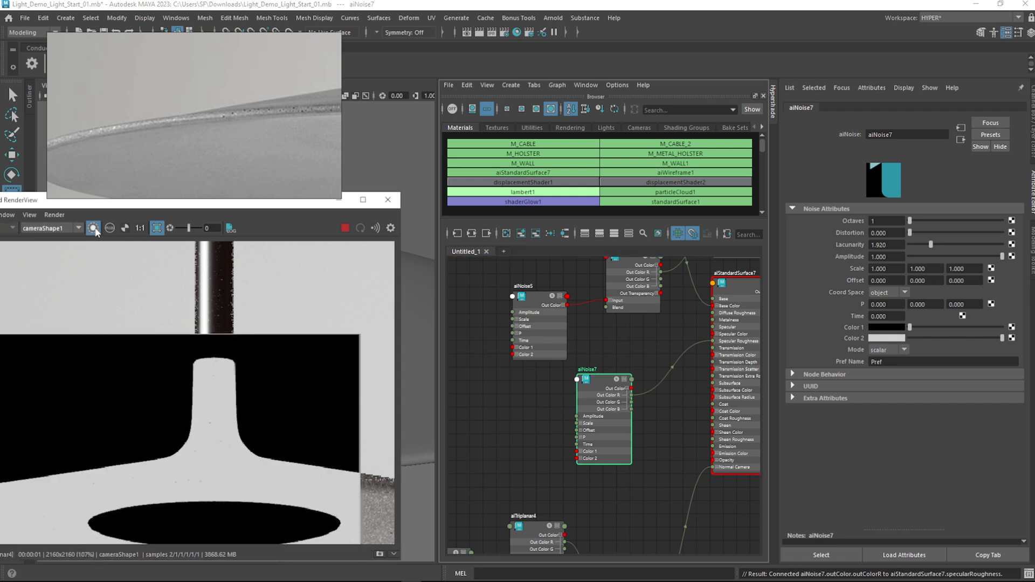
left_click(93, 228)
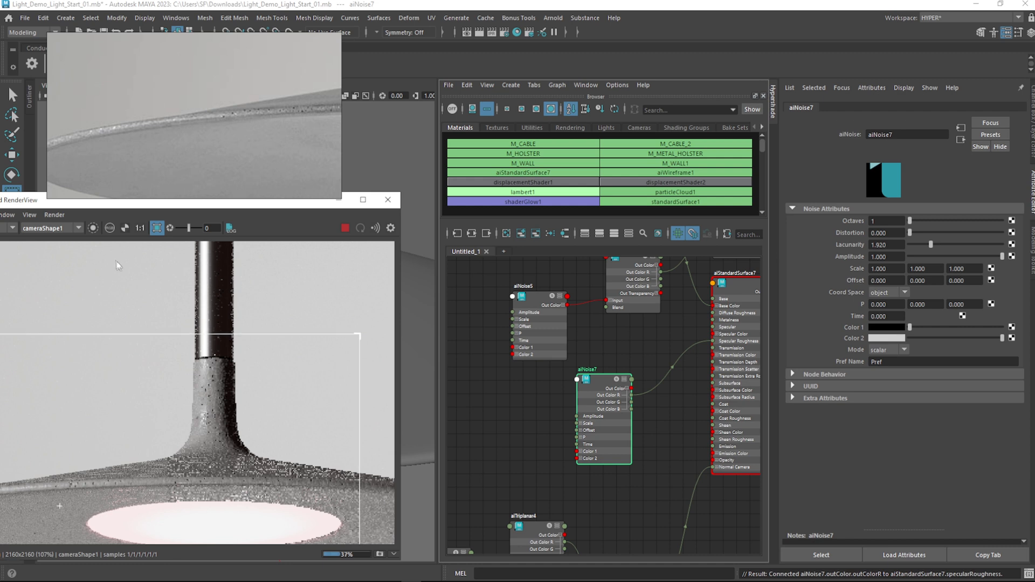
left_click_drag(269, 204, 349, 187)
middle_click_drag(141, 118, 222, 143)
scroll(160, 169, "up", 3)
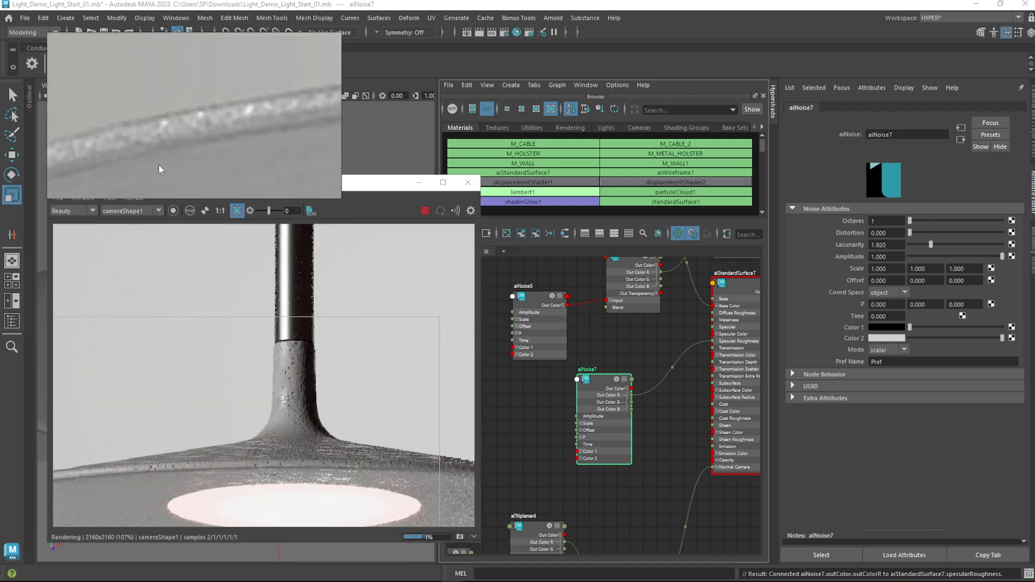
scroll(118, 138, "up", 2)
mouse_move(259, 108)
middle_mouse_down()
mouse_move(108, 135)
mouse_move(97, 127)
middle_mouse_up()
middle_click_drag(286, 91, 87, 117)
middle_click_drag(236, 100, 81, 139)
mouse_move(270, 109)
middle_mouse_down()
mouse_move(208, 109)
mouse_move(213, 98)
mouse_move(248, 135)
mouse_move(321, 45)
mouse_move(351, 33)
middle_mouse_up()
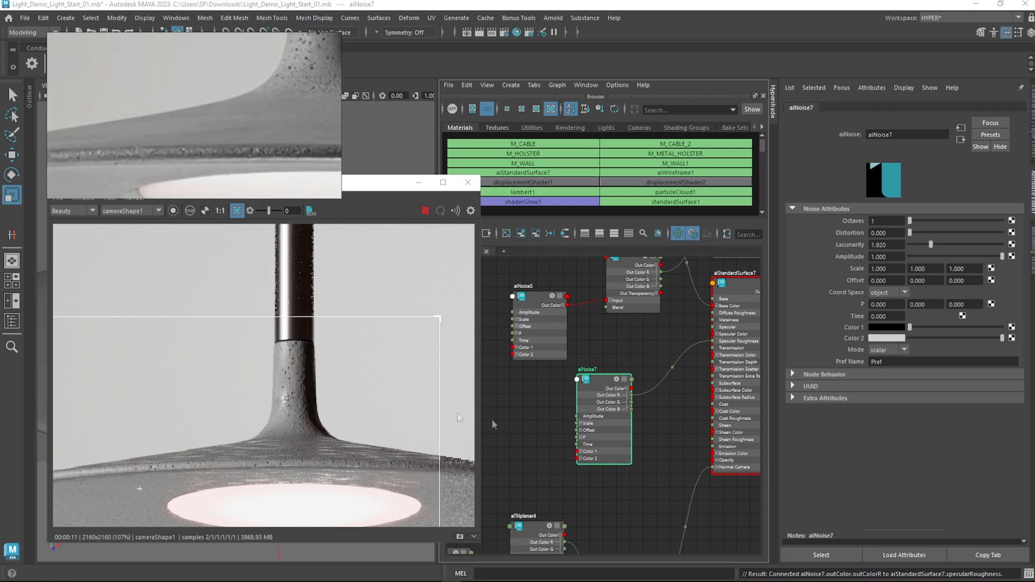
Isolate aiNoise7 in the render preview and set its X scale to 1.180
left_click(605, 379)
left_click(173, 210)
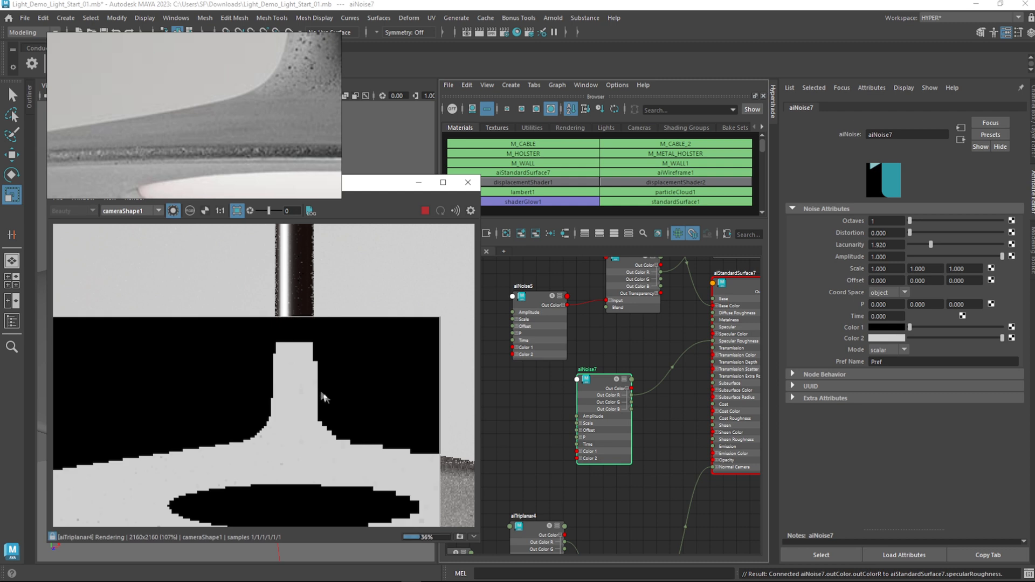
mouse_move(612, 387)
left_mouse_down()
mouse_move(587, 408)
mouse_move(600, 387)
left_mouse_up()
left_click_drag(897, 269, 934, 330, "ctrl")
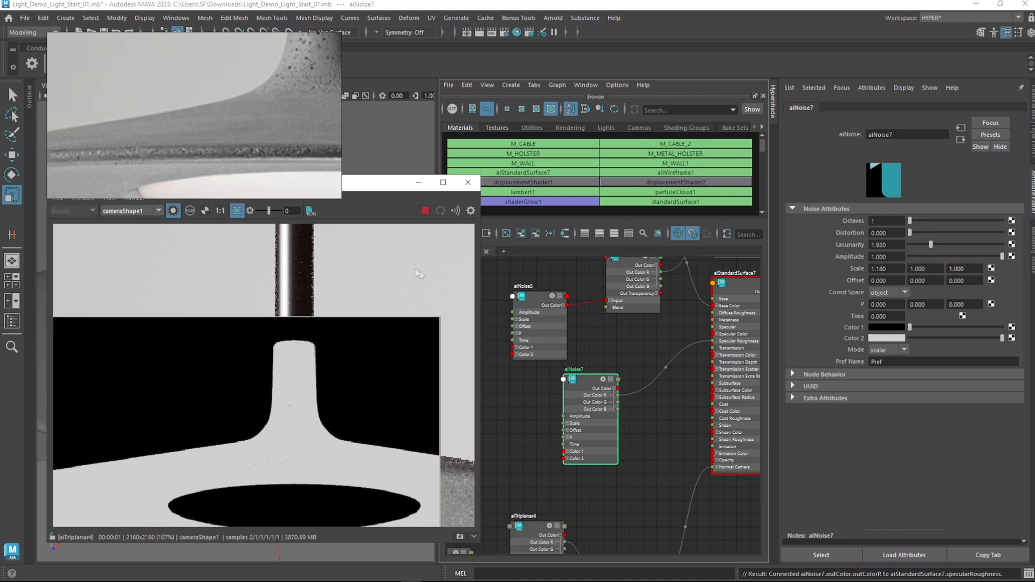
left_click(665, 417)
left_click_drag(579, 381, 579, 367)
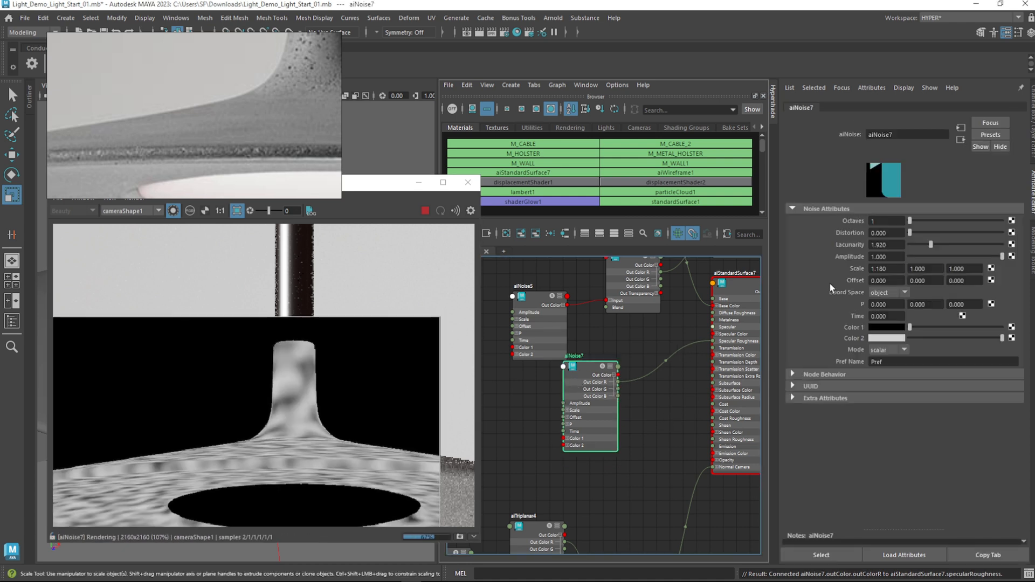
Lighten aiNoise7's Color 1 to medium gray, with 4 octaves and an X scale of 2.250, and inspect the pattern on the lamp
left_click_drag(910, 327, 934, 327)
left_click_drag(910, 221, 944, 223)
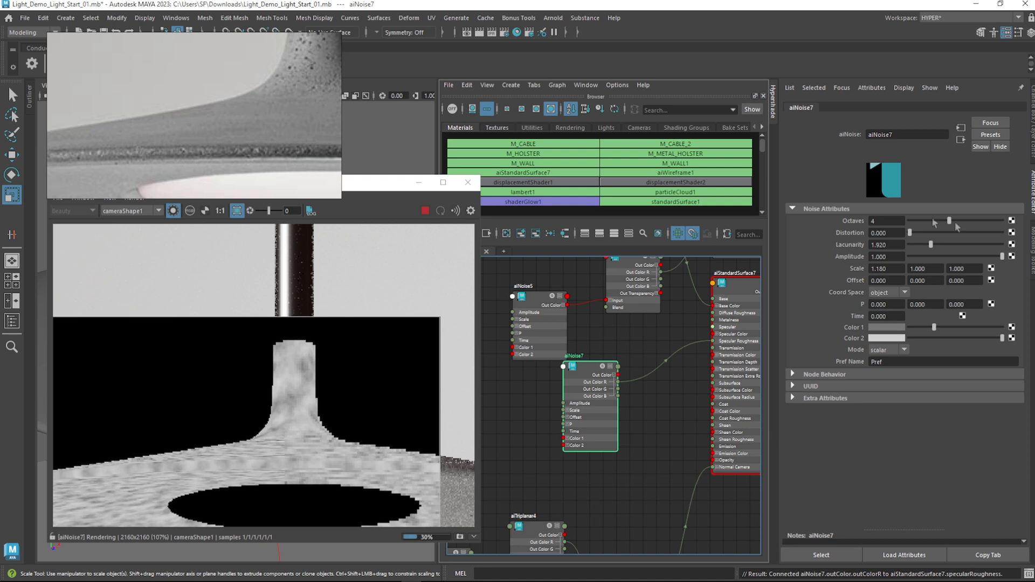
left_click_drag(895, 306, 952, 263, "ctrl")
scroll(219, 479, "down", 2)
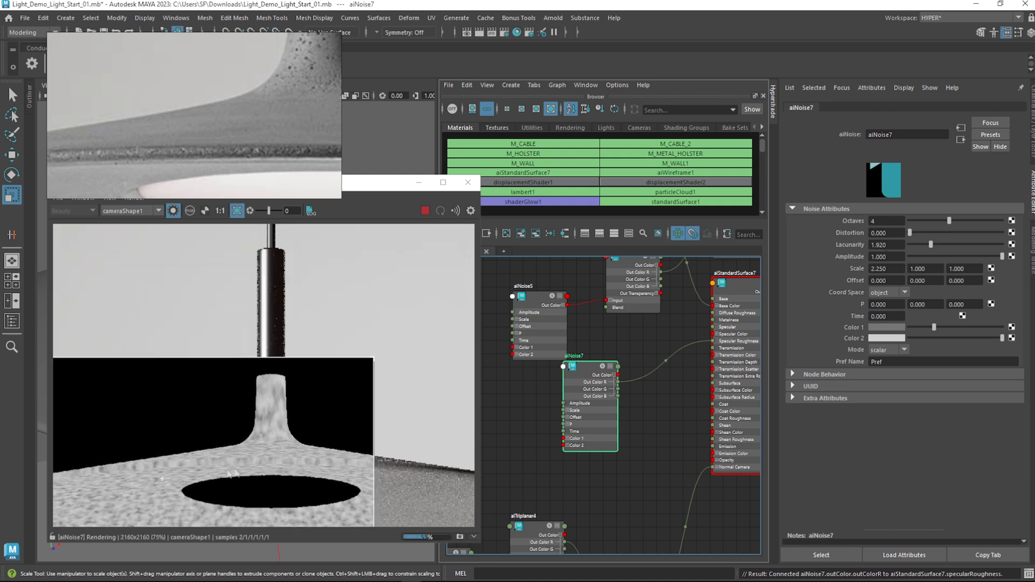
middle_click_drag(264, 442, 360, 351)
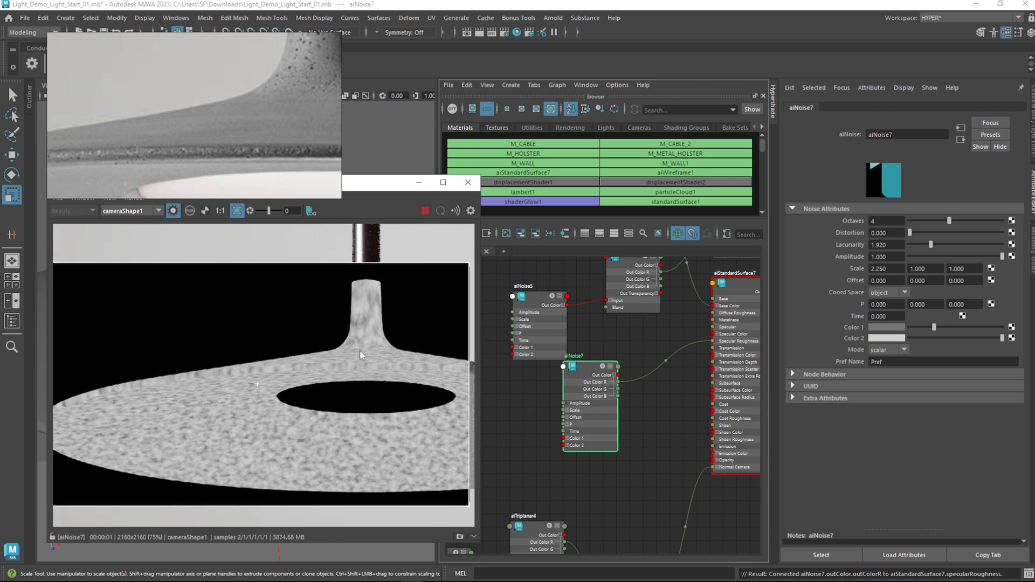
scroll(176, 387, "up", 3)
middle_click_drag(173, 388, 290, 376)
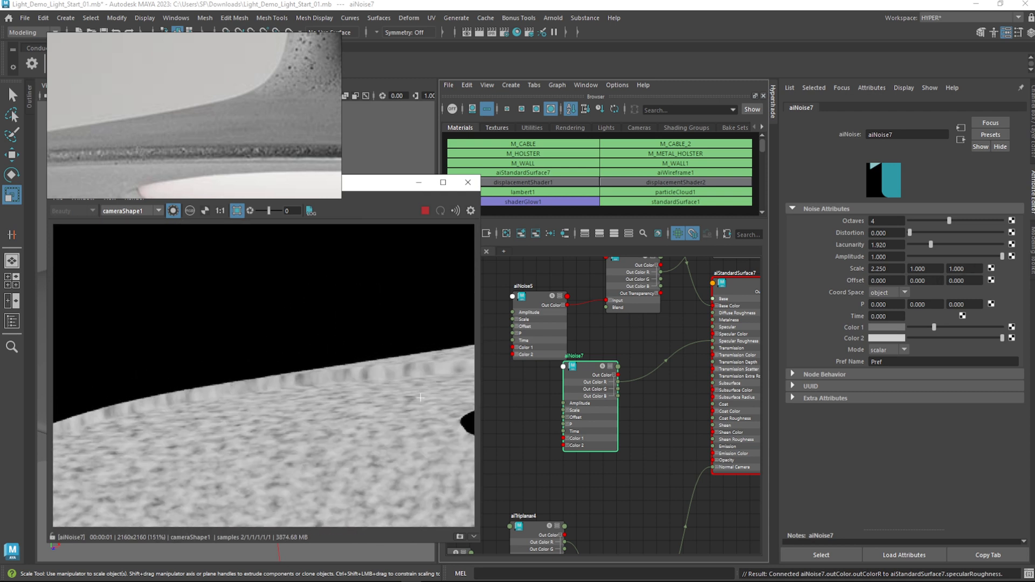
Tune aiNoise7's scale to 3.970, 10.200 and 3.260 while checking the noise pattern across the lamp
left_click_drag(927, 270, 1033, 269, "ctrl")
scroll(443, 380, "down", 3)
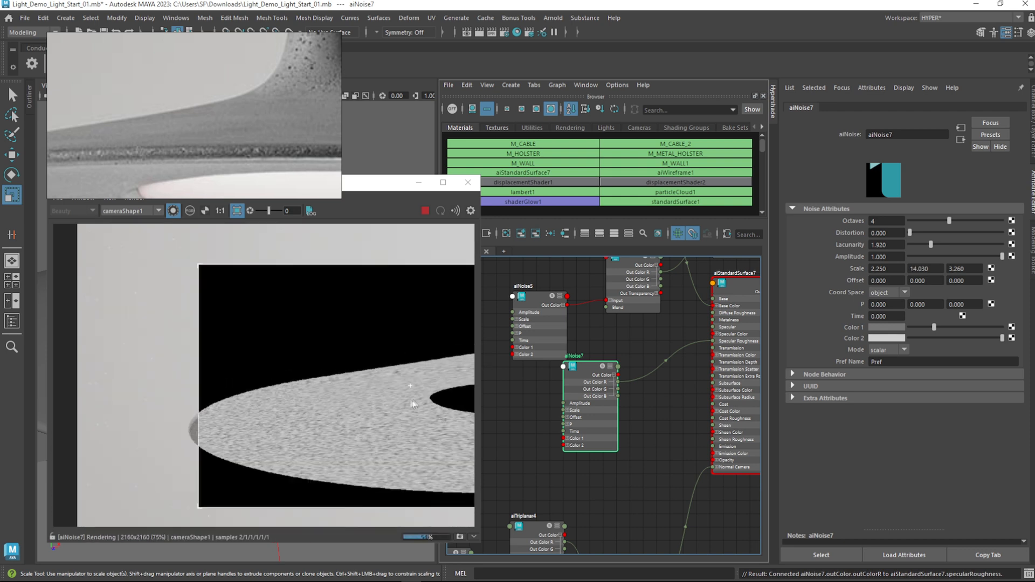
scroll(291, 400, "up", 2)
middle_click_drag(384, 359, 282, 390)
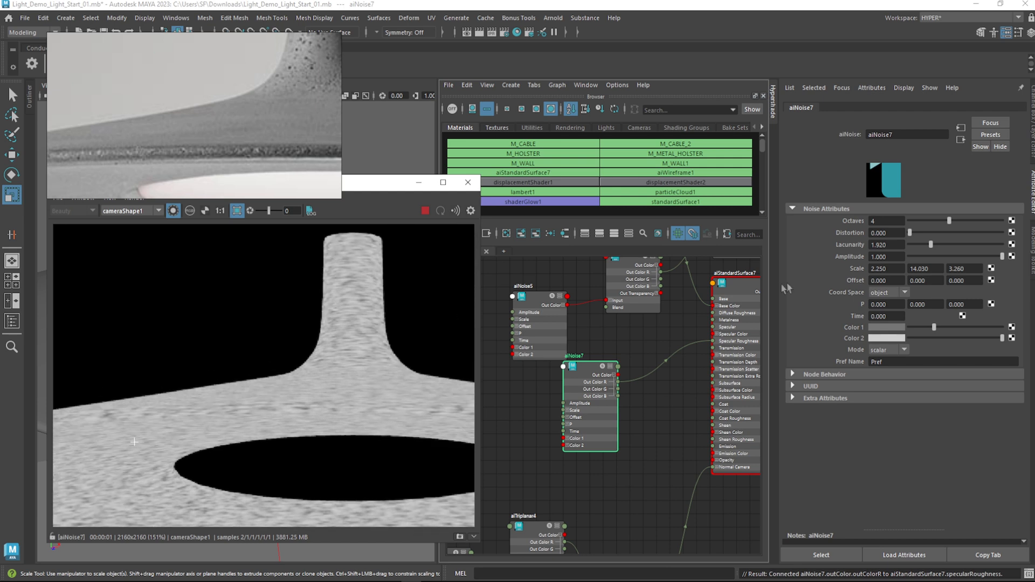
left_click_drag(899, 266, 924, 270, "ctrl")
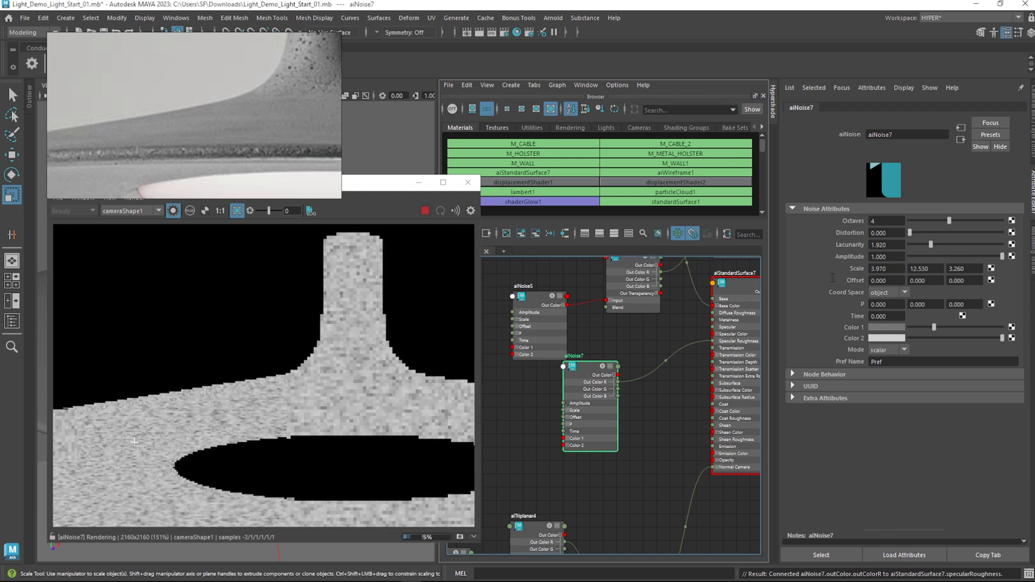
left_click_drag(770, 286, 715, 297, "ctrl")
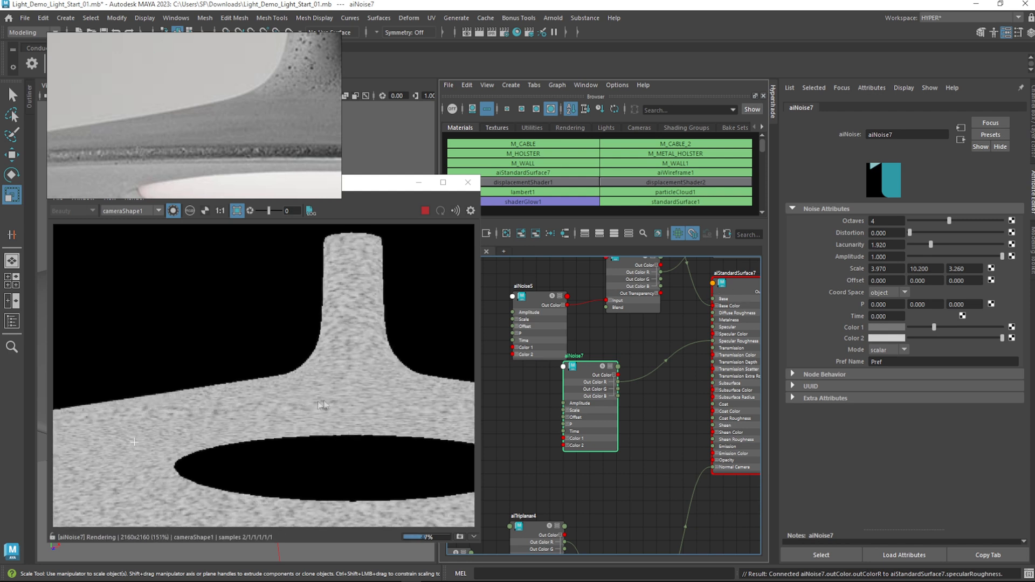
scroll(301, 405, "down", 3)
Set aiNoise7's Color 1 to medium gray and Color 2 to a slightly lighter gray, and check them in the full render
mouse_move(1001, 338)
left_mouse_down()
mouse_move(937, 341)
mouse_move(1002, 327)
left_mouse_up()
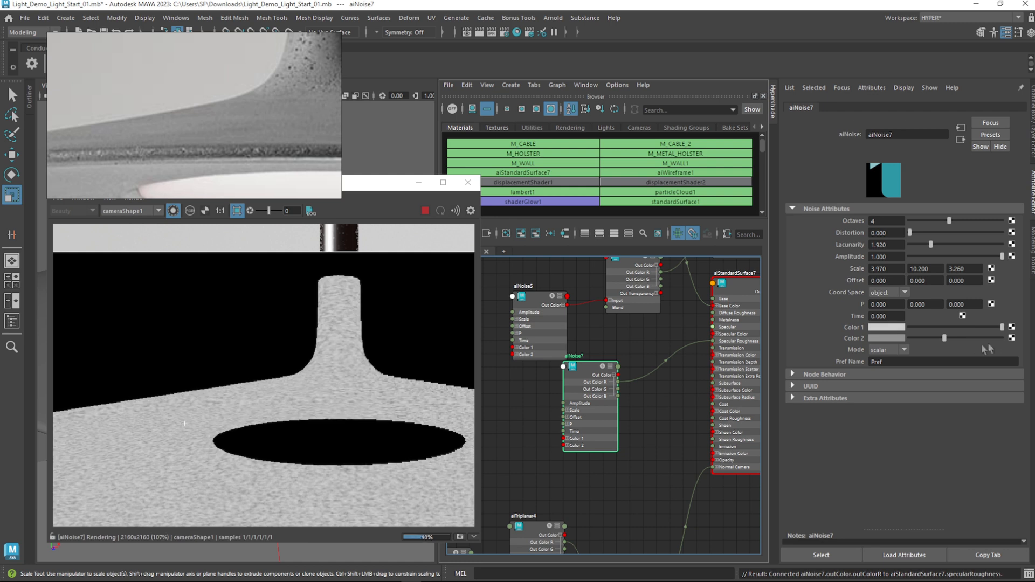
mouse_move(943, 338)
left_mouse_down()
mouse_move(970, 339)
mouse_move(937, 329)
mouse_move(948, 328)
left_mouse_up()
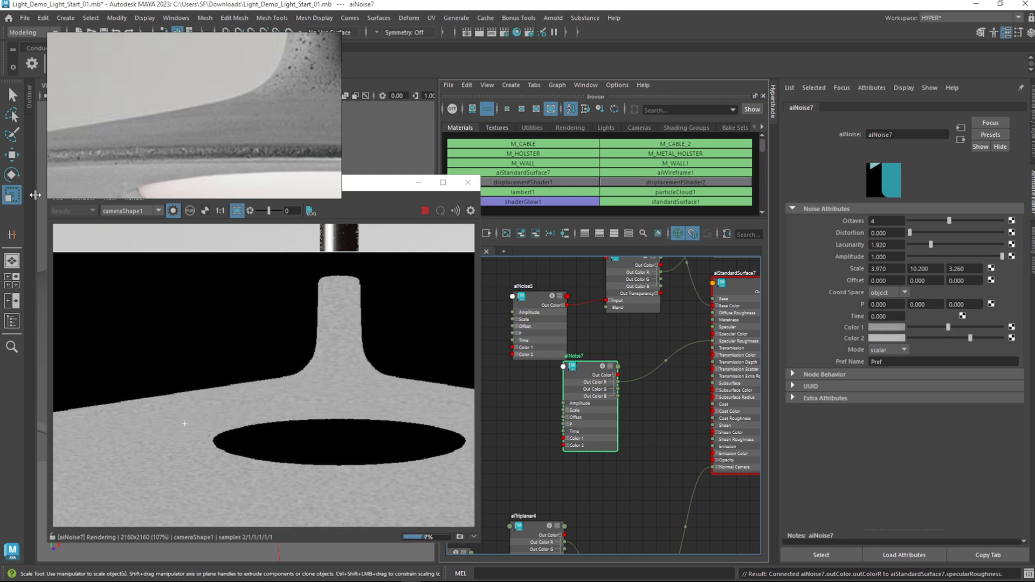
left_click(172, 211)
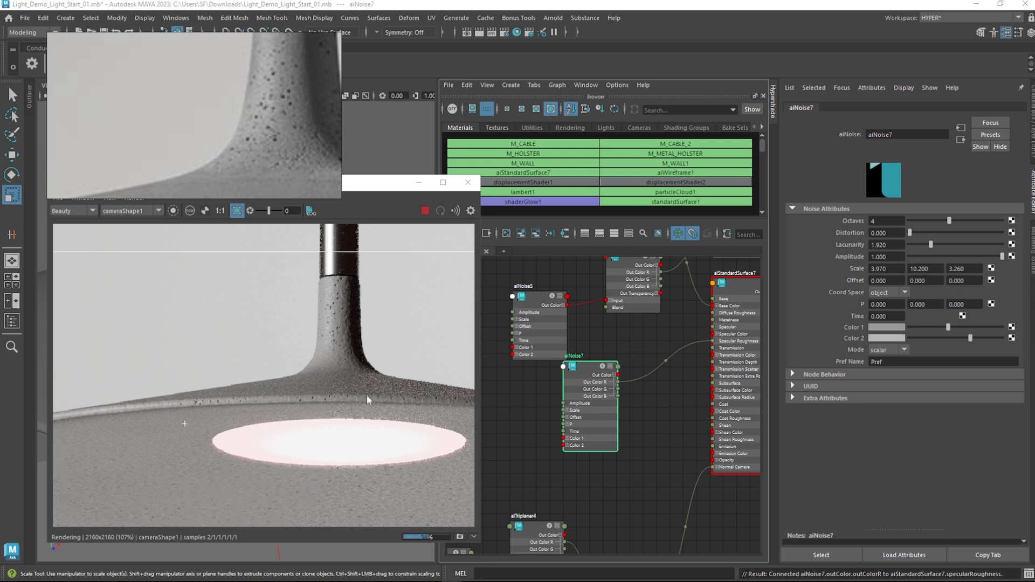
scroll(343, 360, "up", 3)
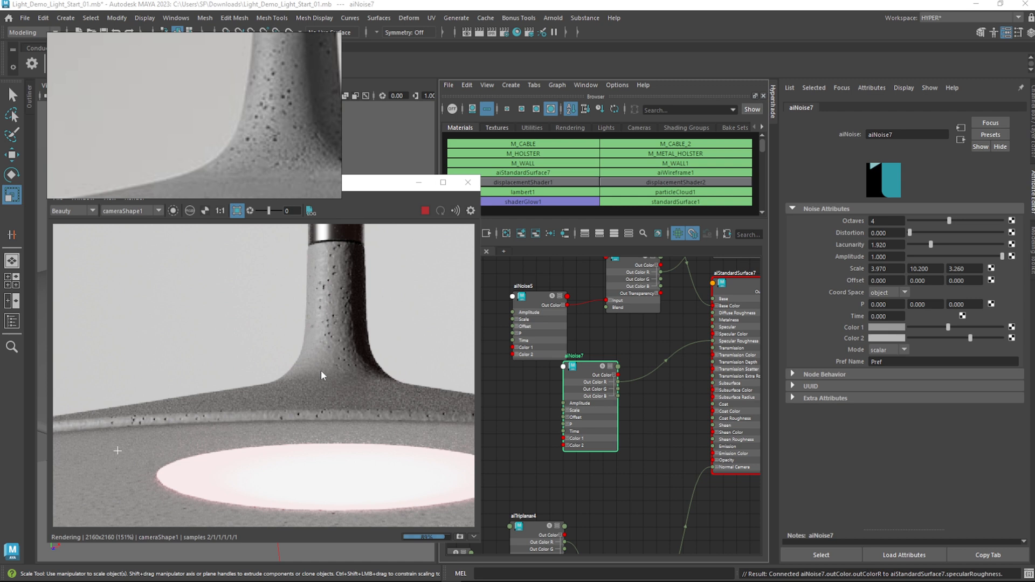
scroll(330, 334, "down", 3)
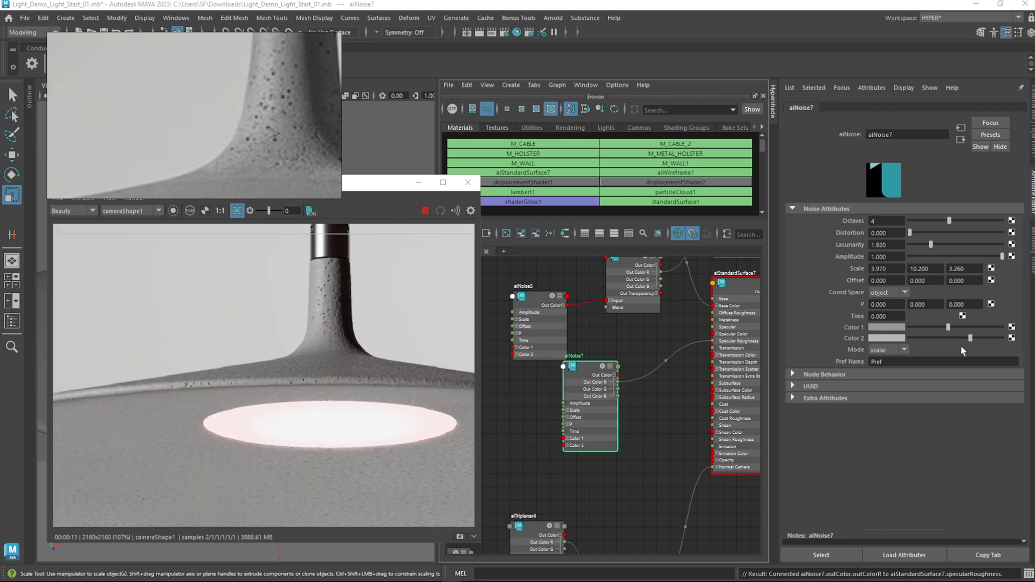
Lighten aiNoise7's Color 2 further and inspect the roughness along the lamp's rim and underside
left_click_drag(970, 338, 991, 338)
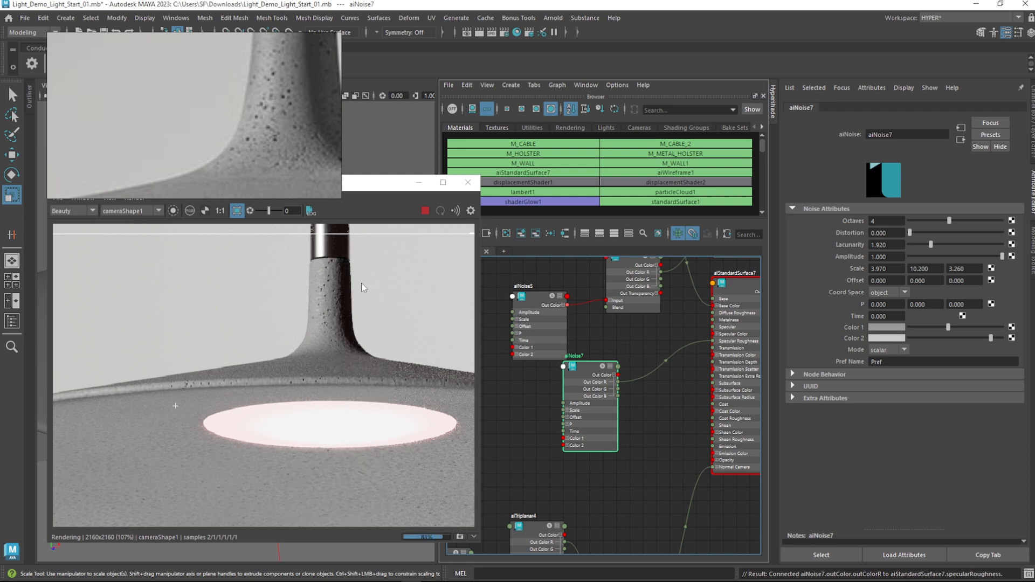
scroll(344, 295, "up", 2)
scroll(344, 300, "down", 3)
scroll(357, 341, "up", 1)
middle_click_drag(240, 356, 424, 355)
scroll(423, 355, "up", 2)
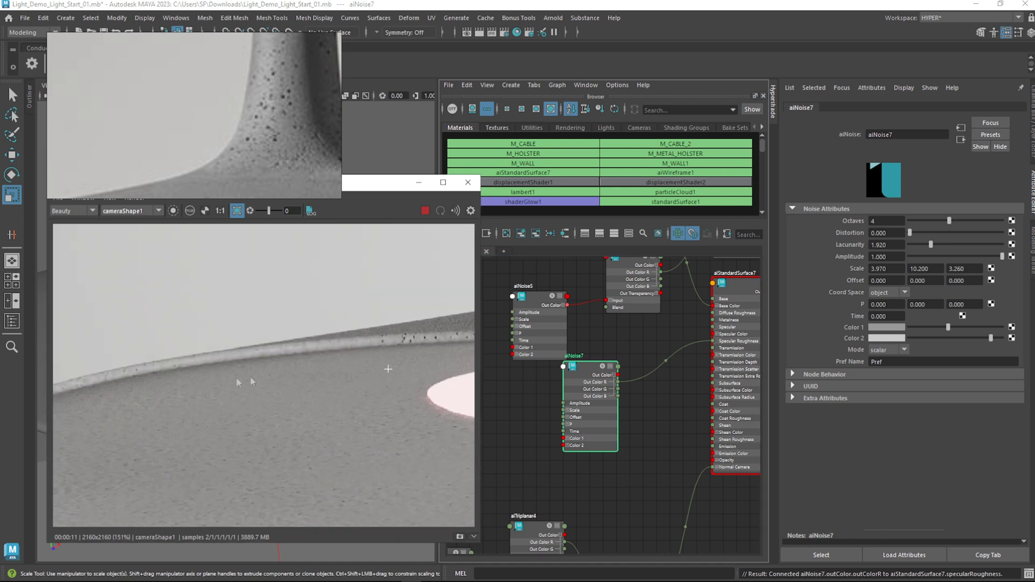
middle_click_drag(220, 379, 331, 362)
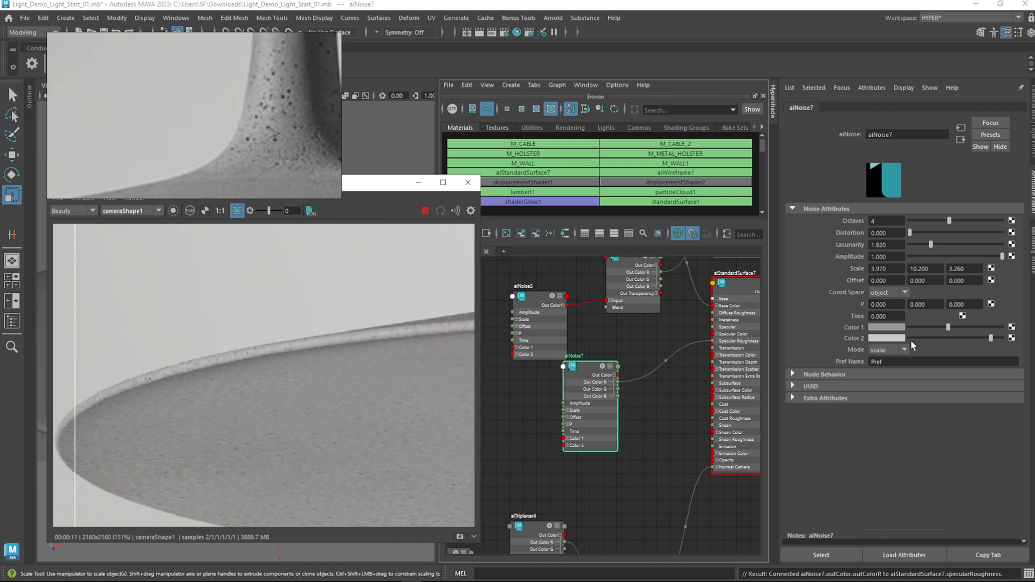
Reverse aiNoise7's contrast with a light gray Color 1 and a darker gray Color 2, and check the rim highlights
left_click(953, 338)
left_click(977, 326)
left_click_drag(953, 338, 938, 338)
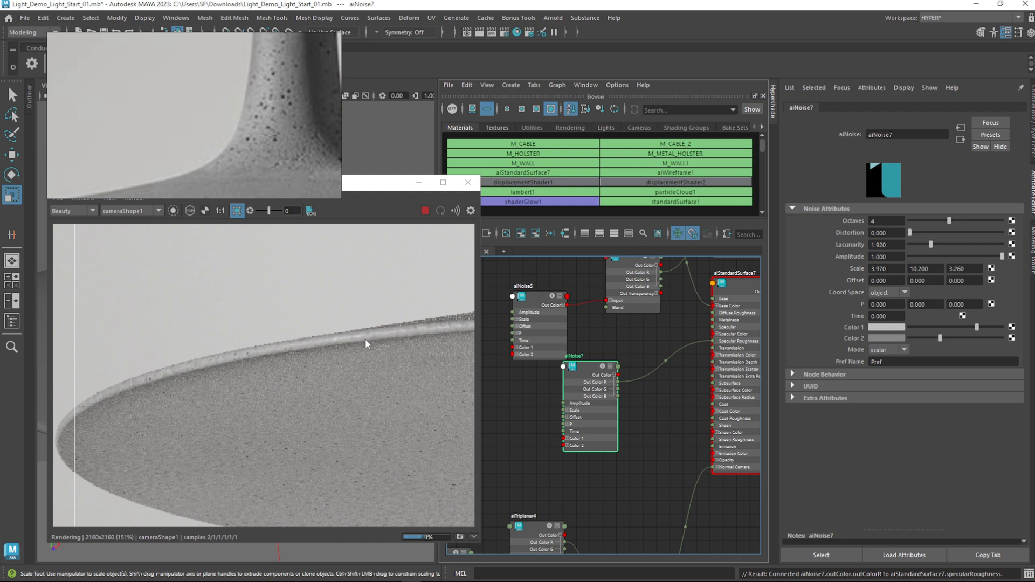
scroll(366, 338, "down", 2)
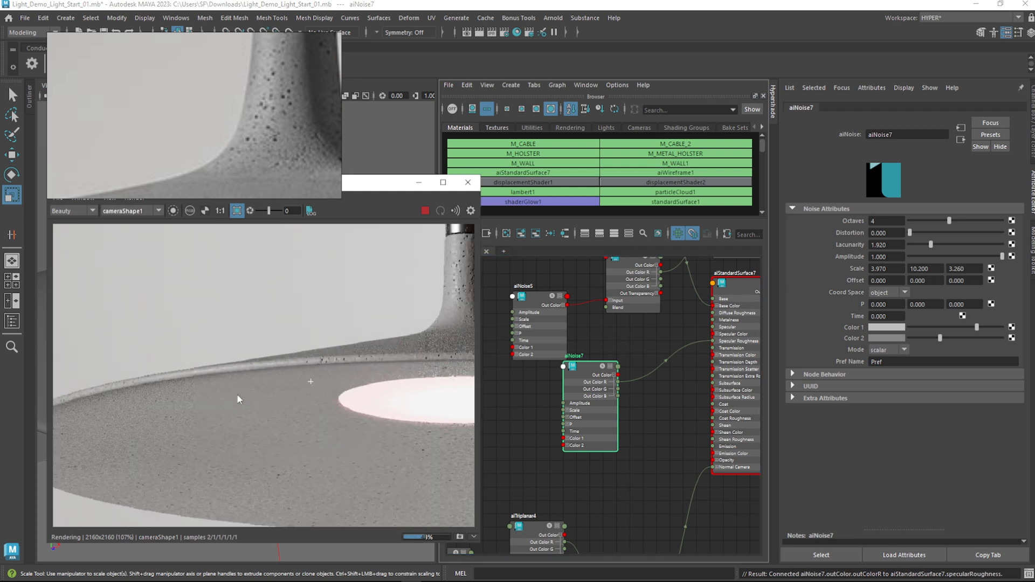
scroll(231, 388, "up", 2)
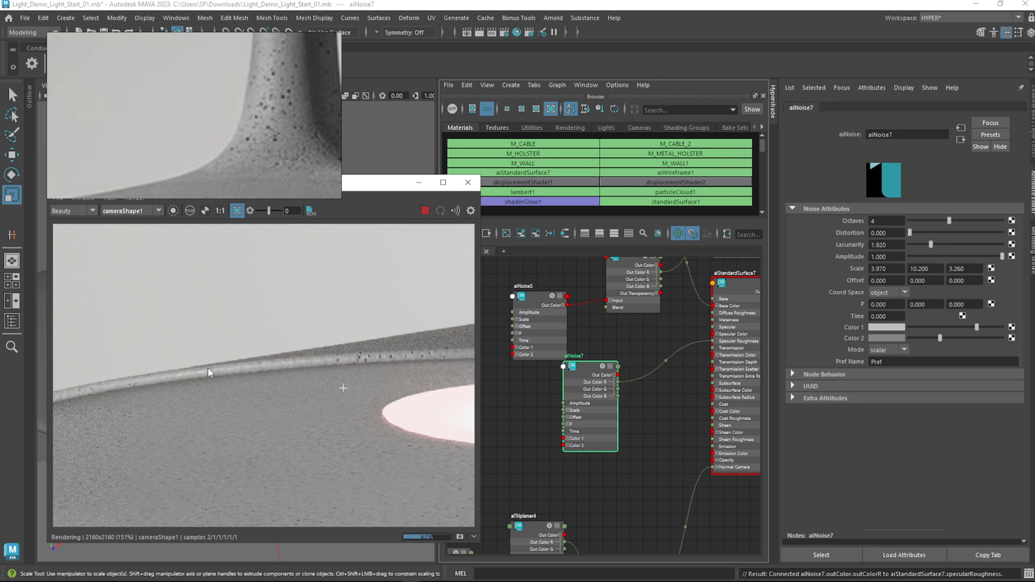
Set aiNoise7's scale to 3.380, 2.900 and 2.190 with distortion 0.651, and compare its isolated preview with the full render
left_click_drag(589, 381, 576, 381)
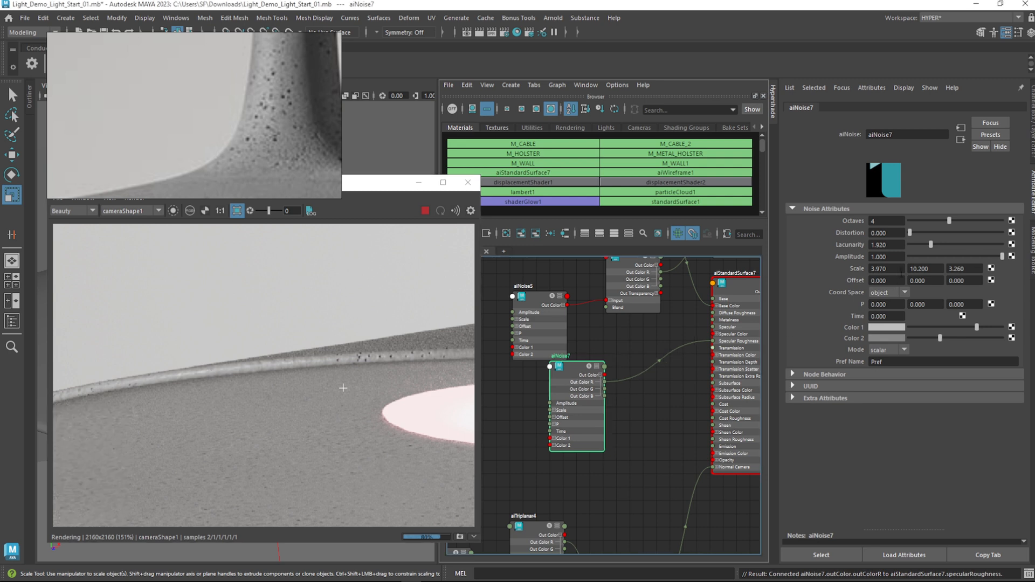
middle_click_drag(922, 272, 564, 309, "ctrl")
middle_click_drag(969, 268, 883, 268, "ctrl")
left_click_drag(910, 233, 917, 235)
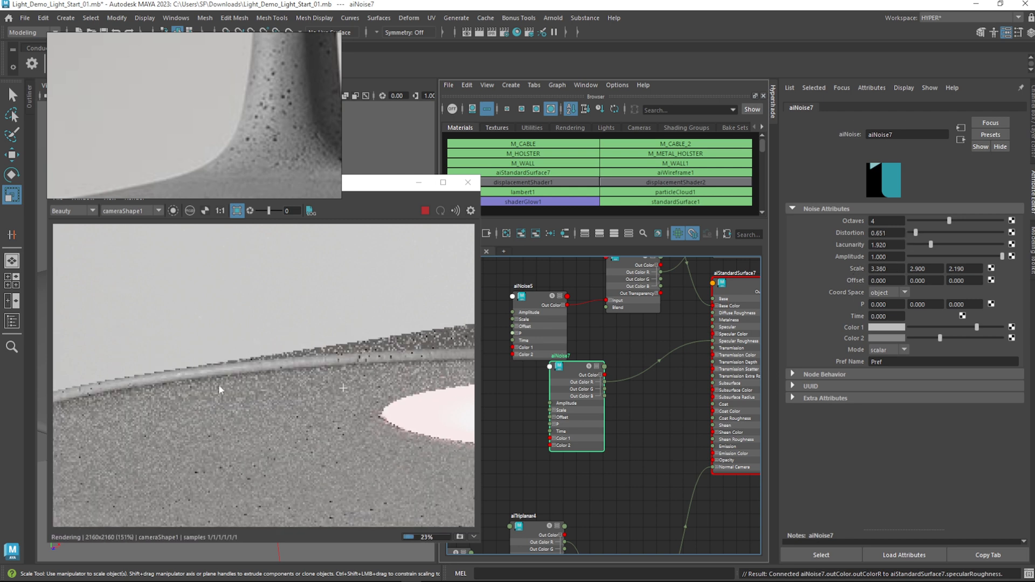
left_click(173, 210)
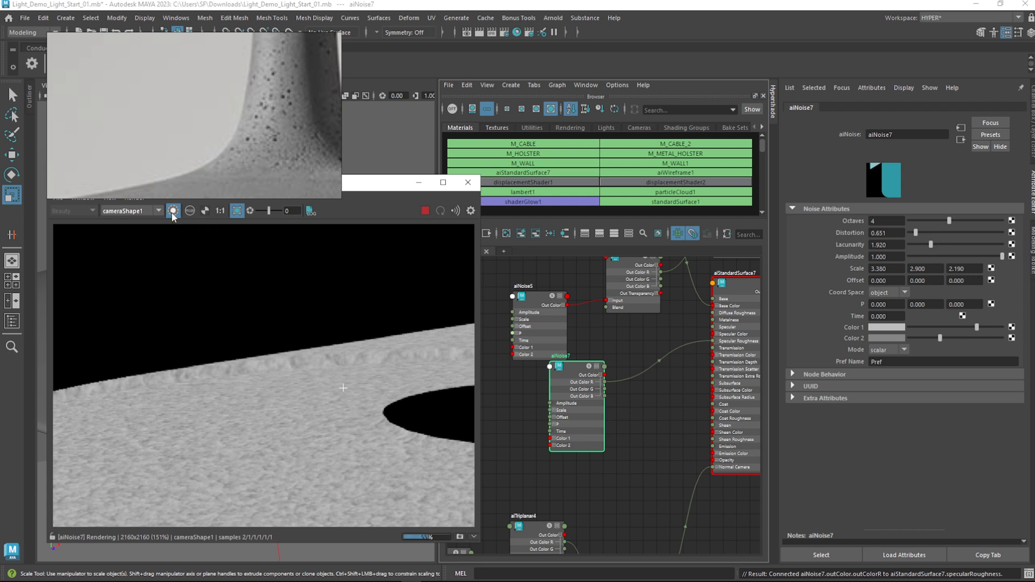
left_click(172, 212)
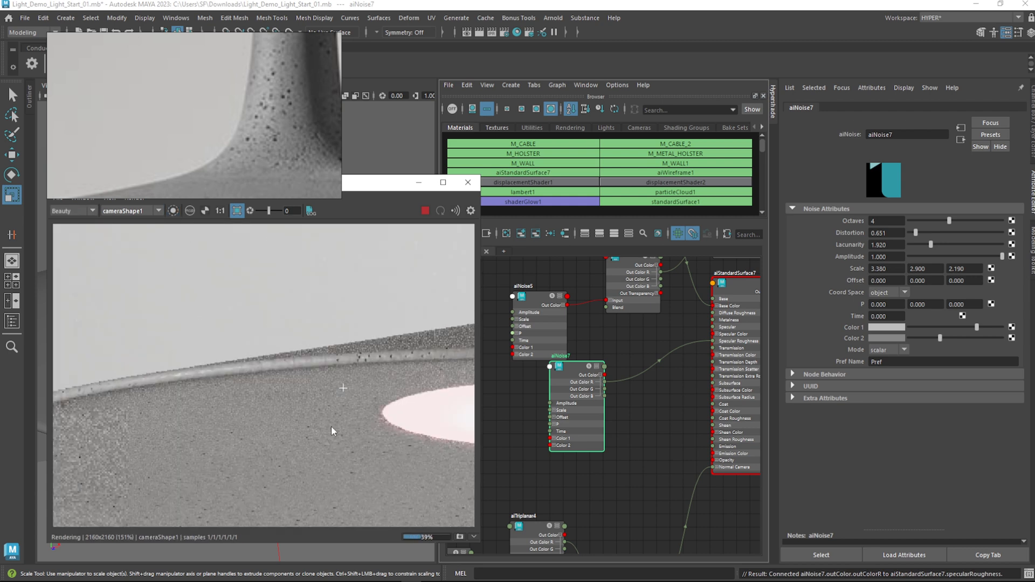
Lighten aiNoise7's Color 1 to a very light gray and its Color 2 slightly after checking the concrete around the stem and rim
scroll(386, 398, "down", 3)
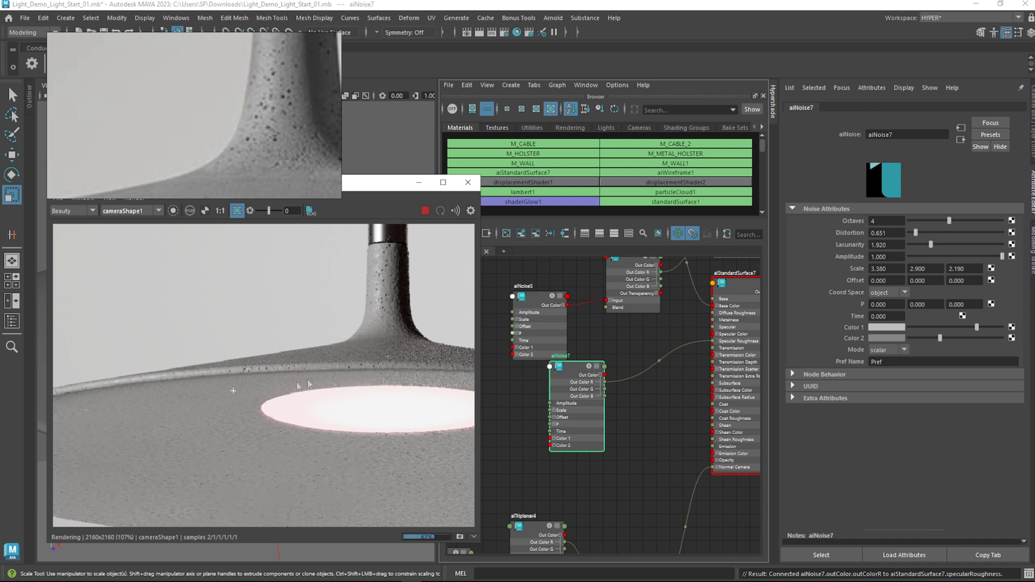
scroll(342, 326, "up", 3)
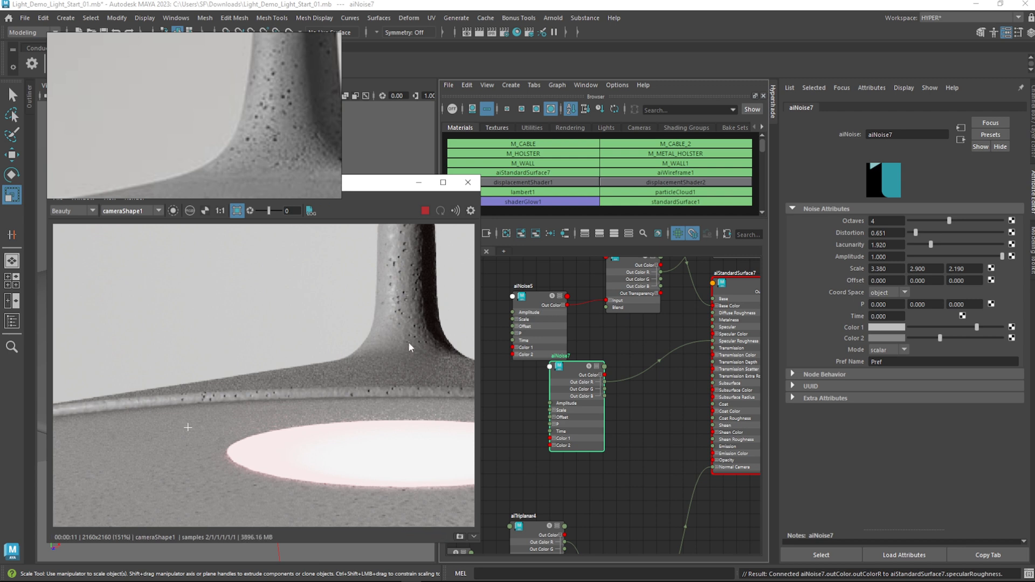
scroll(426, 347, "down", 3)
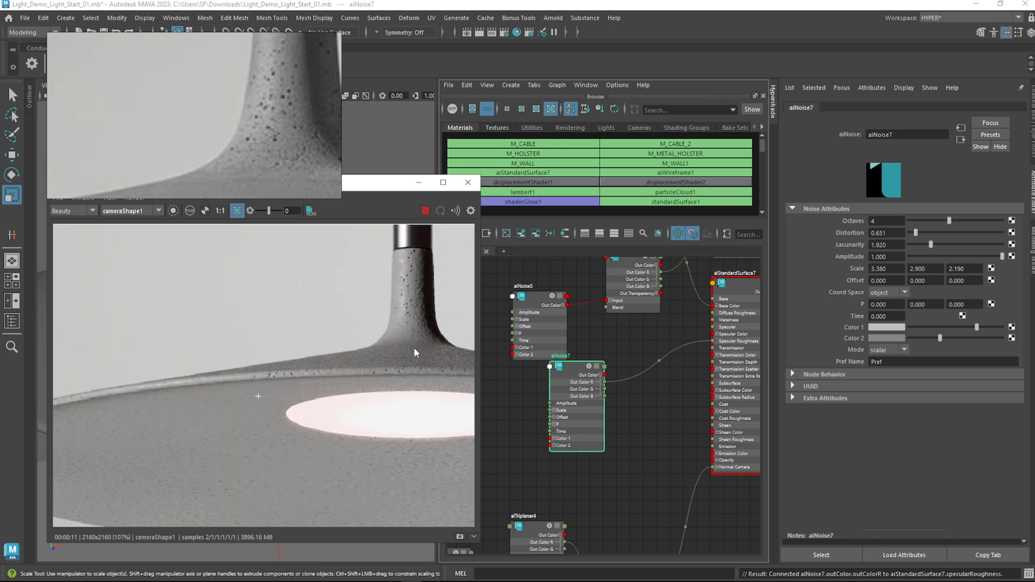
scroll(414, 352, "down", 2)
scroll(307, 386, "up", 4)
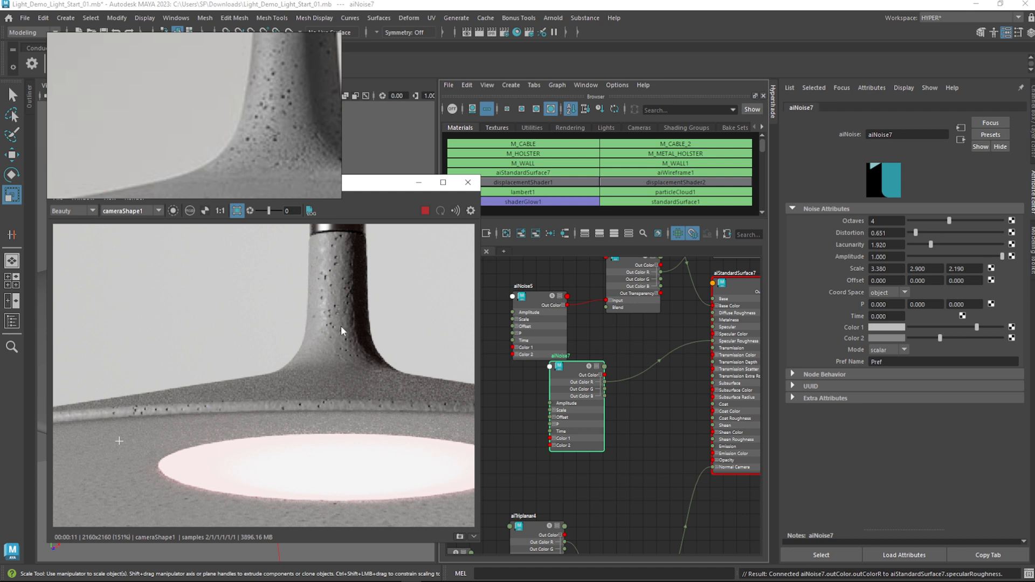
left_click_drag(940, 338, 992, 328)
left_click(942, 338)
left_click_drag(996, 329, 989, 329)
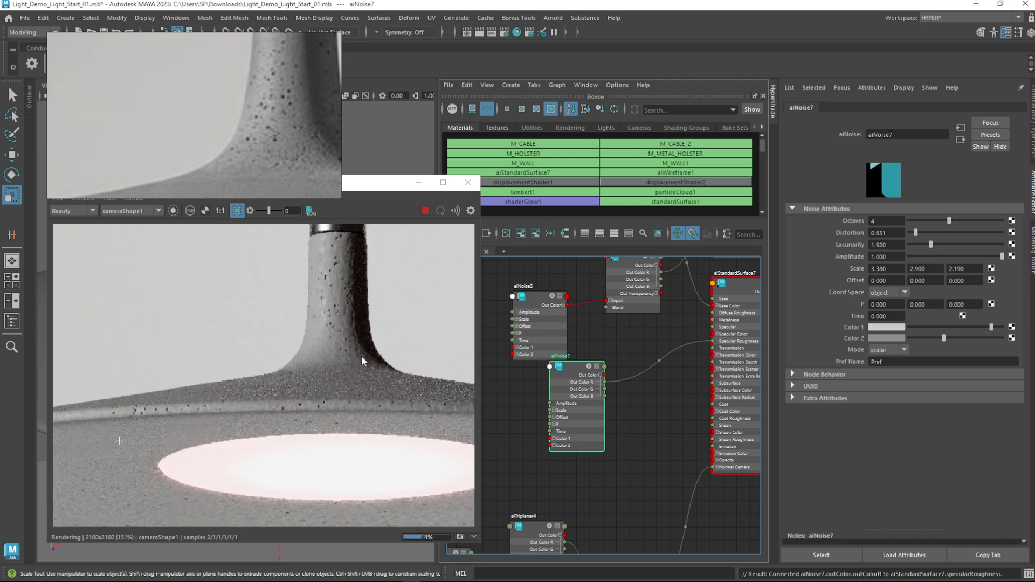
Select substanceNode1 in the lamp's shading network and bring its basic parameters into view
left_click(319, 331)
middle_click_drag(582, 356, 579, 508, "alt")
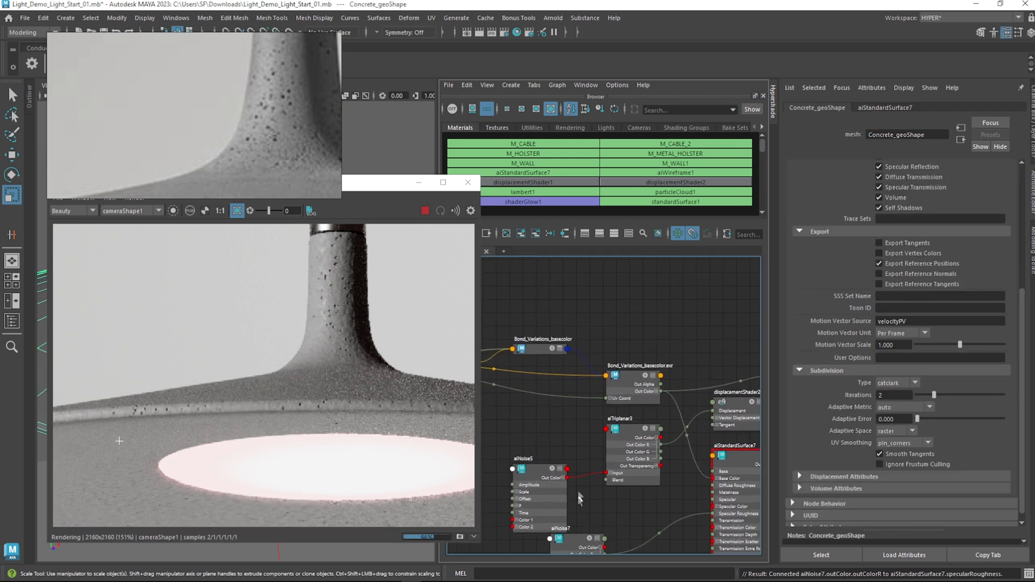
scroll(578, 505, "down", 2)
scroll(380, 373, "down", 2)
middle_click_drag(631, 356, 700, 296, "alt")
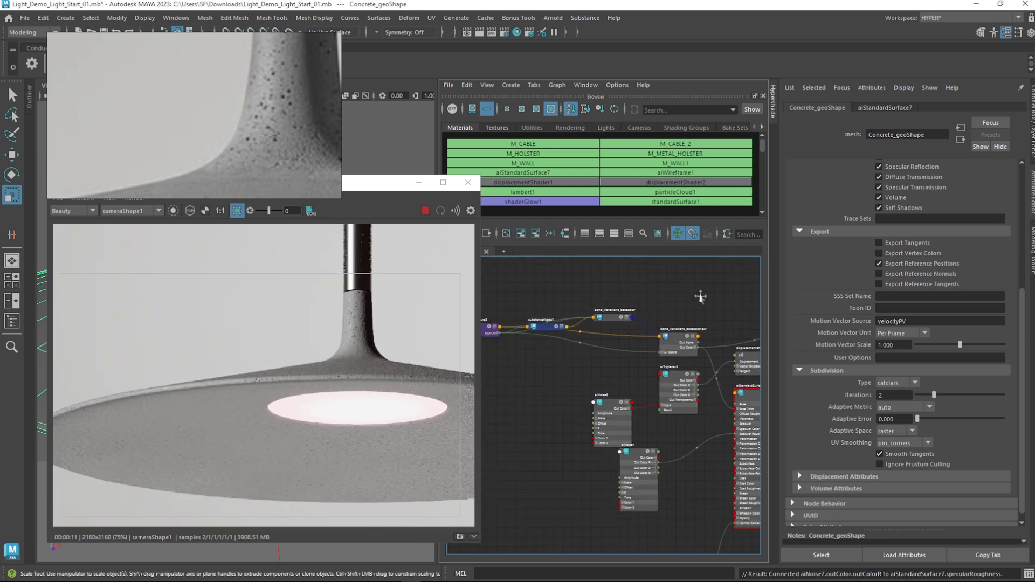
middle_click_drag(527, 381, 646, 387, "alt")
scroll(647, 388, "up", 3)
middle_click_drag(693, 279, 642, 334, "alt")
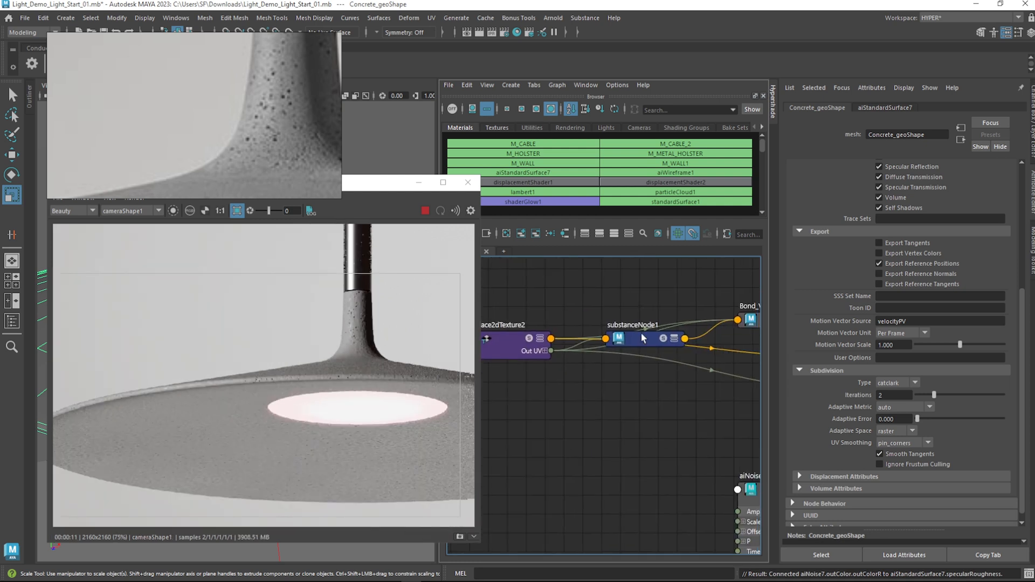
left_click_drag(641, 335, 641, 321)
middle_click_drag(674, 408, 635, 384, "alt")
scroll(973, 350, "down", 10)
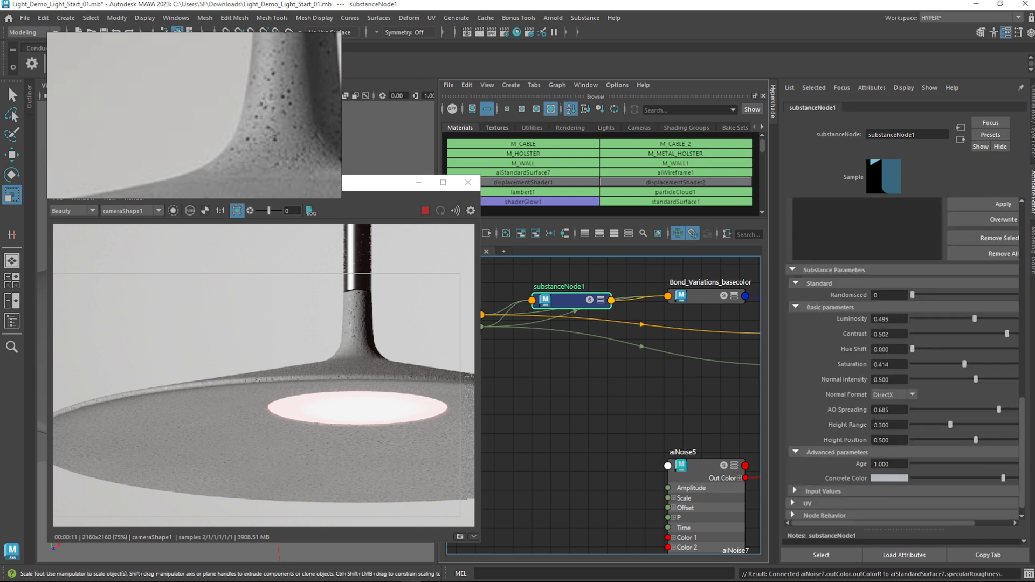
Try substanceNode1 Saturation values of 0.547, 0.509, 0.45 and 0.490 and compare the concrete's tint with the reference
left_click(980, 365)
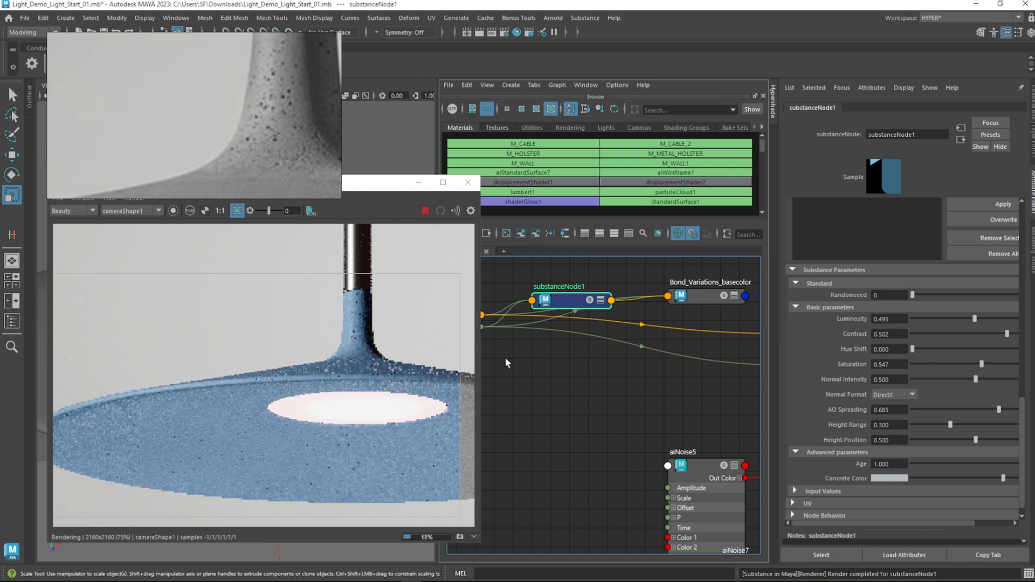
left_click(976, 364)
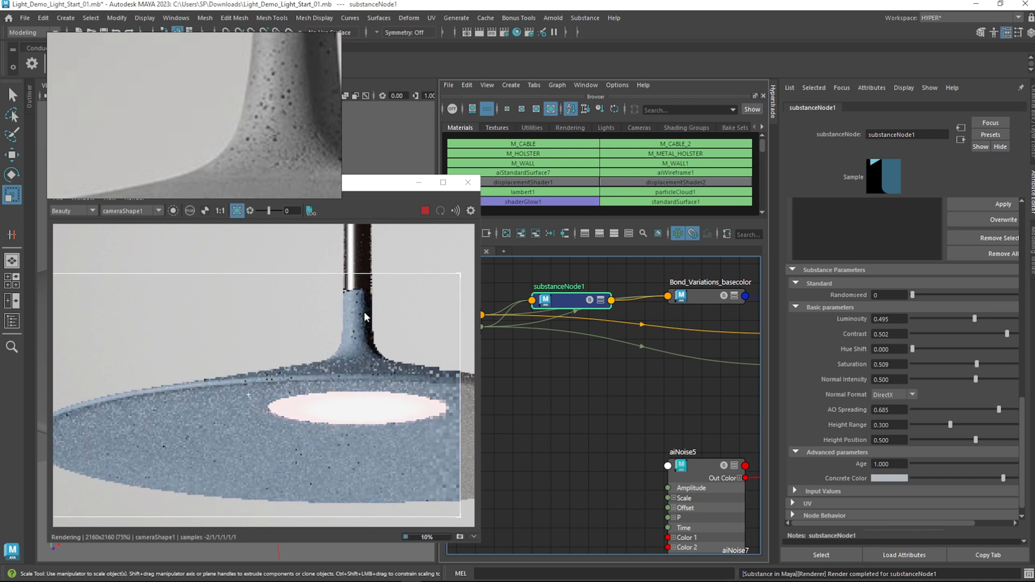
left_click(888, 365)
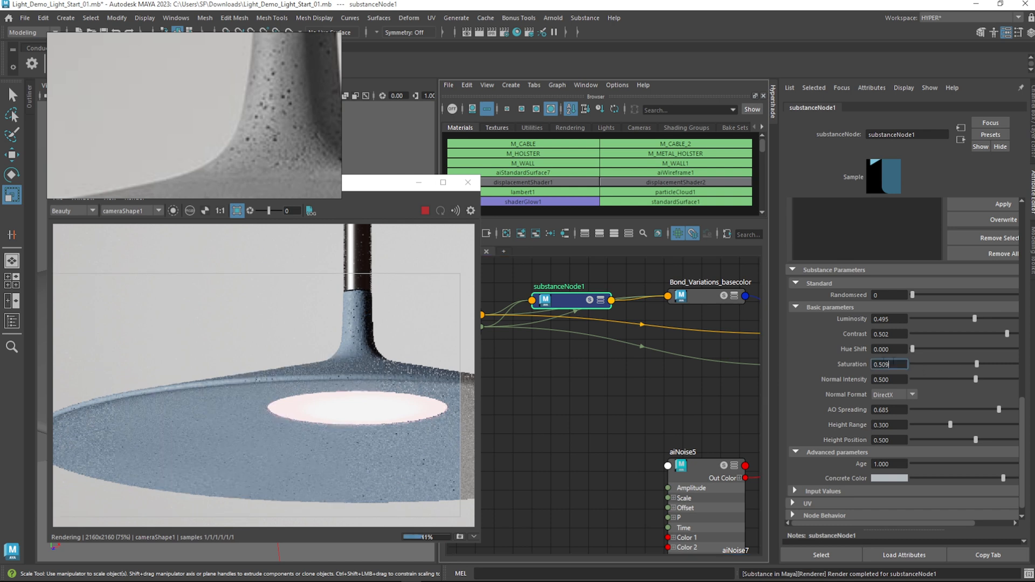
type(".")
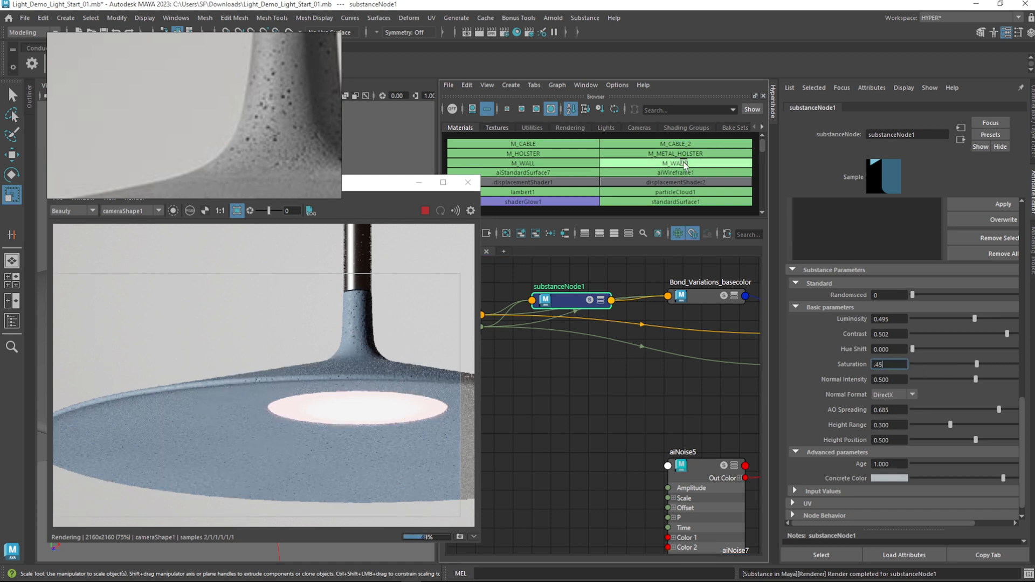
type("45")
key("Return")
left_click(887, 365)
left_click_drag(886, 365, 882, 365)
key("Return")
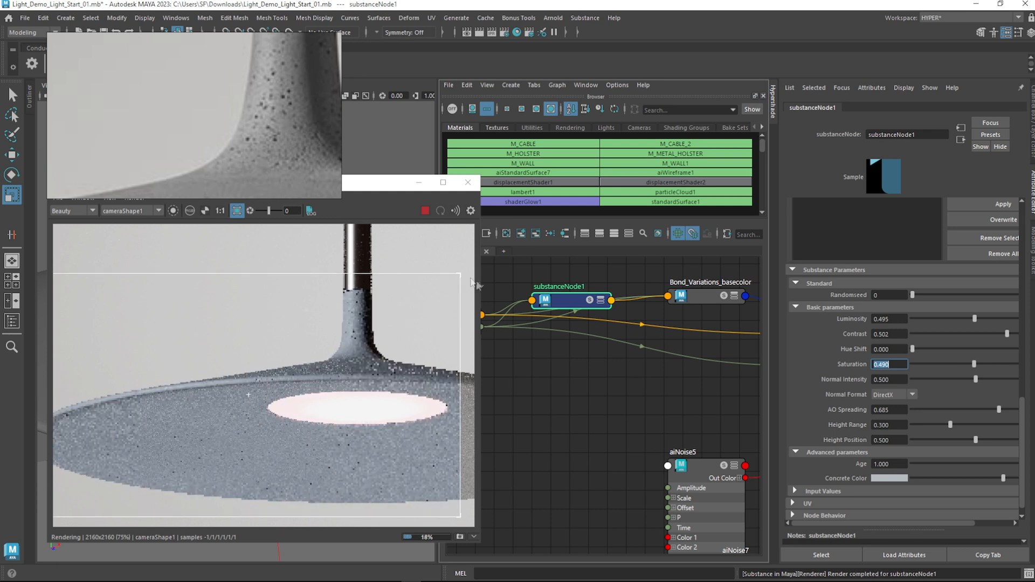
Try substanceNode1 Saturation values of 0.460 and 0.470, and inspect the concrete's color up close
double_click(888, 364)
left_click_drag(882, 364, 908, 367)
type("6")
key("Return")
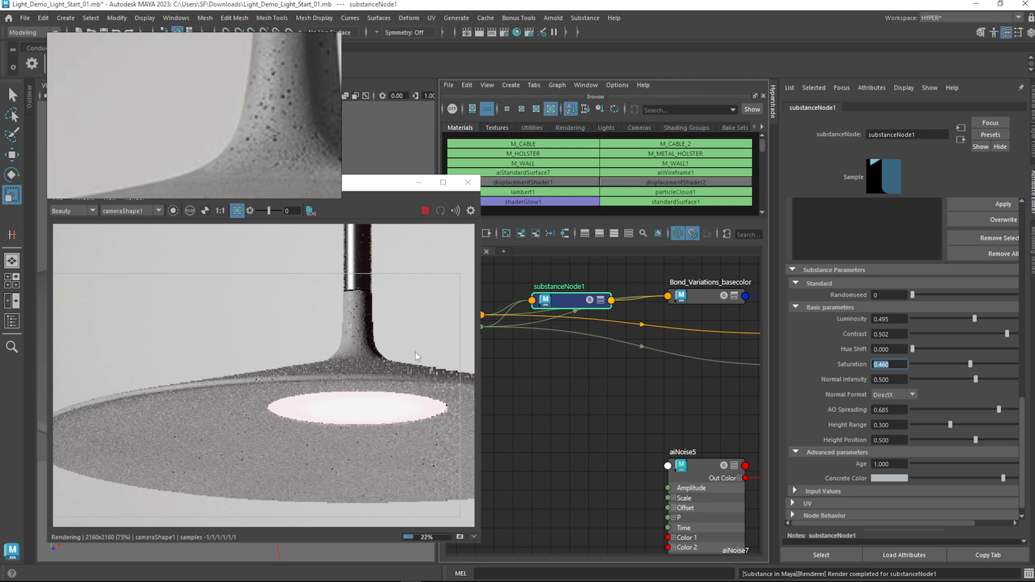
left_click(895, 365)
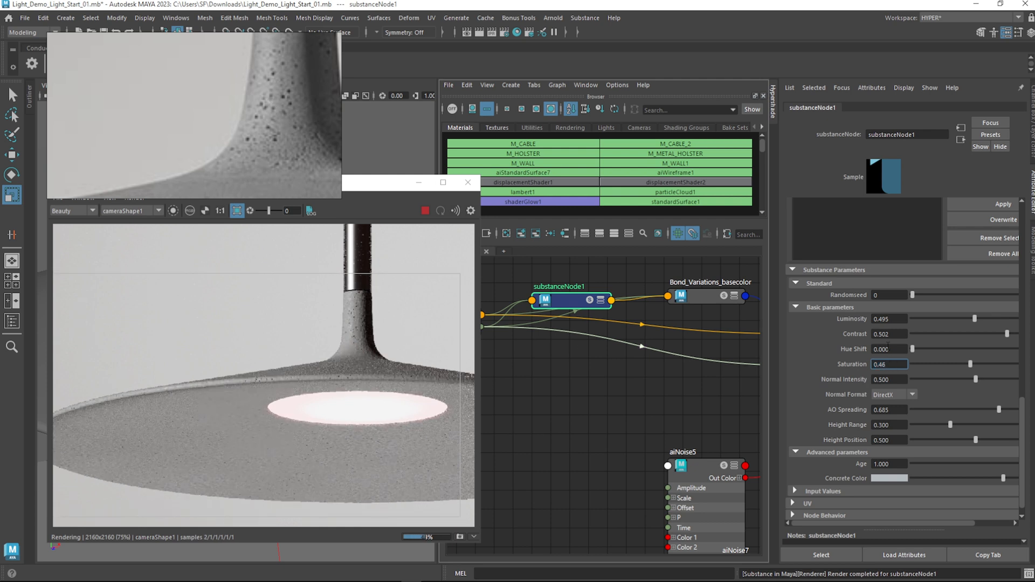
key("Return")
scroll(336, 308, "down", 2)
scroll(309, 306, "up", 4)
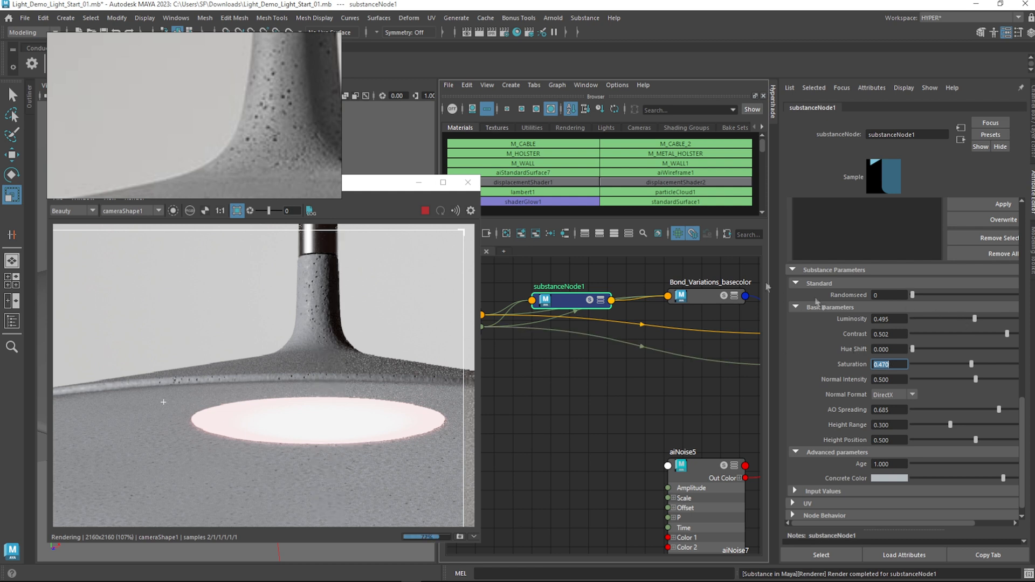
Set substanceNode1's Luminosity to 0.5 and its Saturation to 0.465
left_click(884, 319)
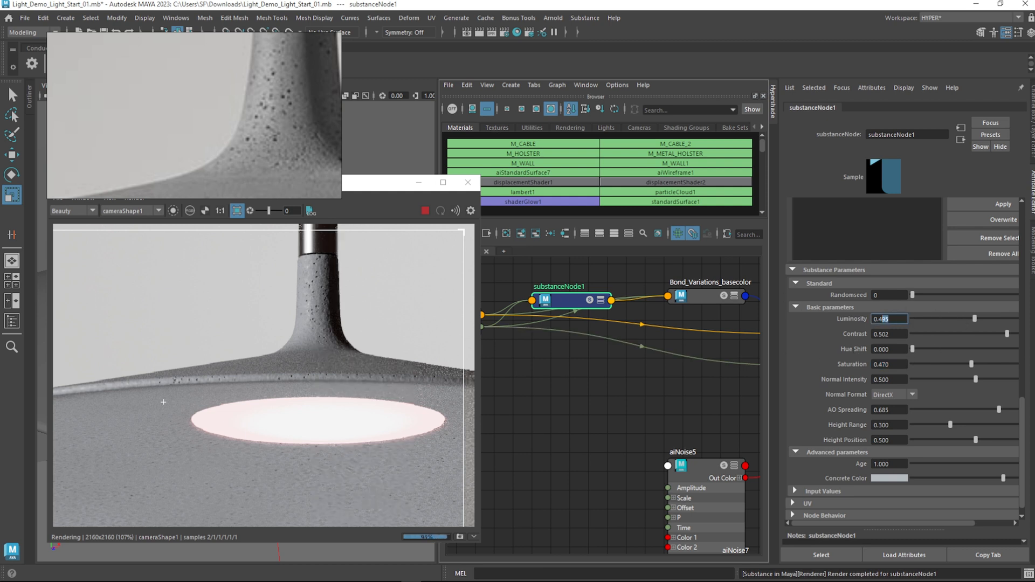
type("0.5")
key("Return")
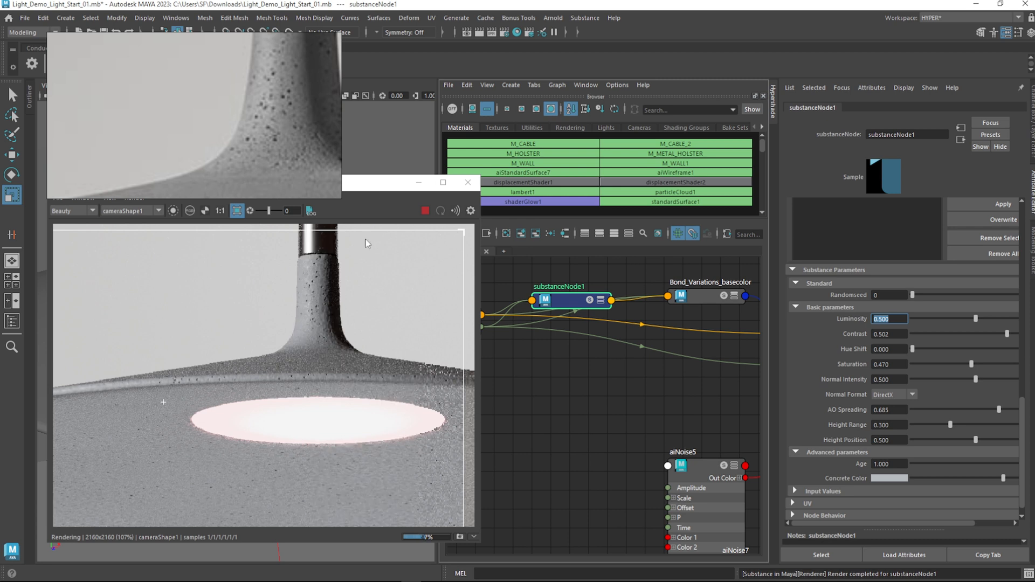
scroll(345, 326, "down", 2)
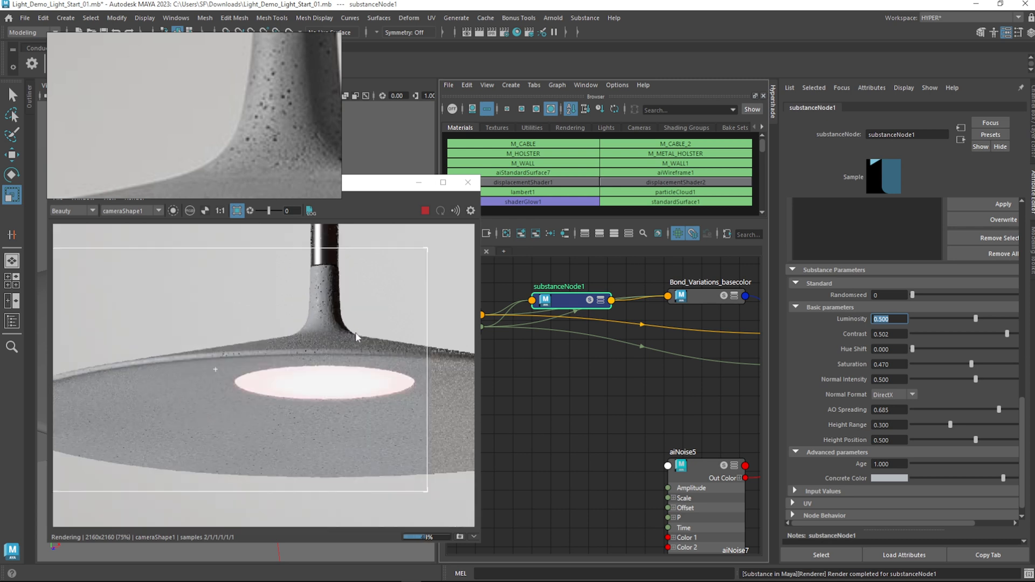
scroll(353, 322, "up", 2)
left_click(894, 361)
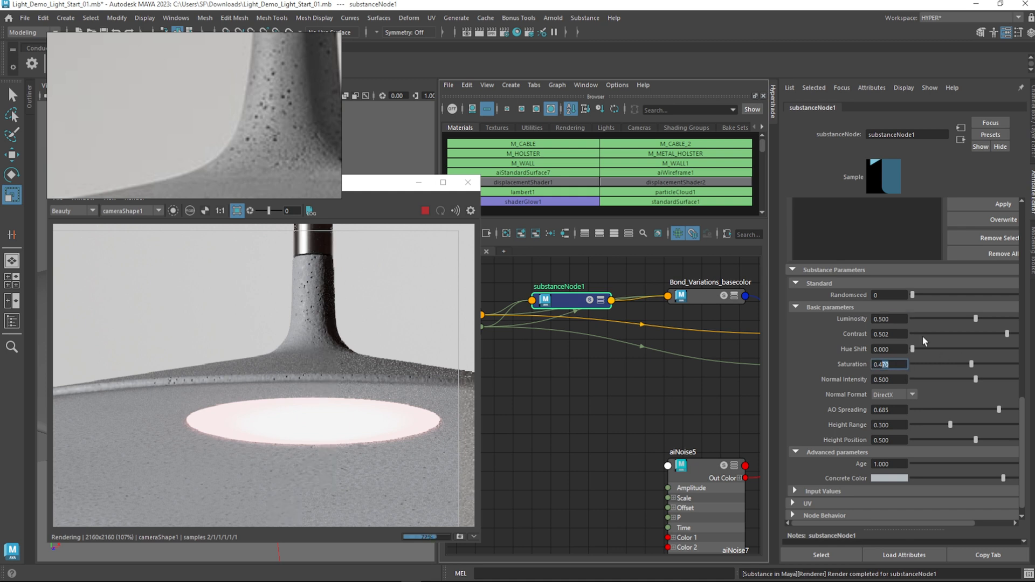
type("65")
key("Return")
Select displacementShader2 in the shading network and turn off its Arnold Auto Bump option
middle_click_drag(742, 423, 537, 286, "alt")
middle_click_drag(612, 437, 512, 265, "alt")
middle_click_drag(664, 482, 774, 364, "alt")
scroll(741, 396, "down", 5)
middle_click_drag(726, 437, 680, 456, "alt")
scroll(693, 448, "up", 3)
middle_click_drag(695, 412, 517, 535, "alt")
scroll(555, 367, "down", 2)
scroll(662, 302, "up", 4)
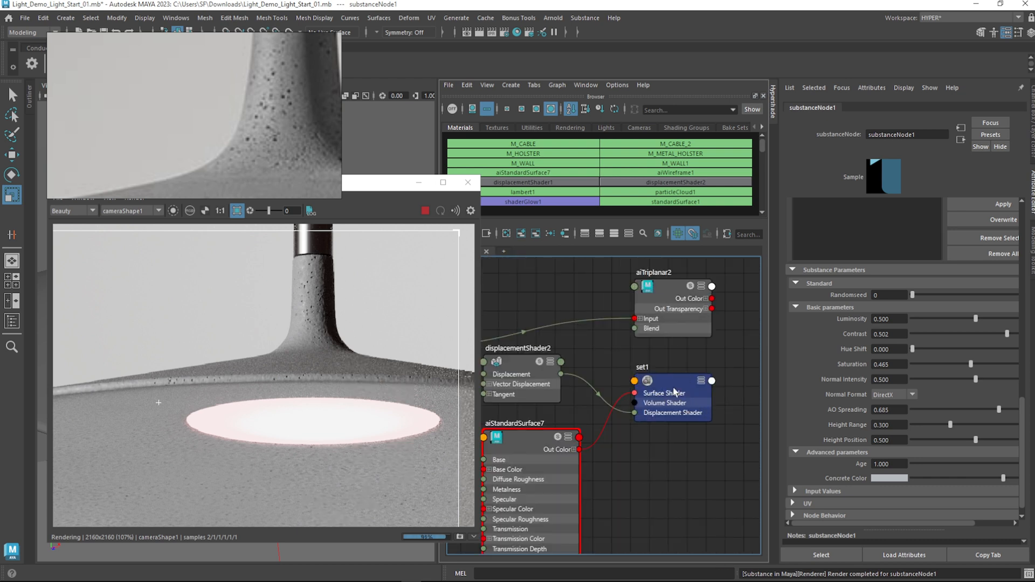
left_click(531, 368)
middle_click_drag(601, 377, 681, 388, "alt")
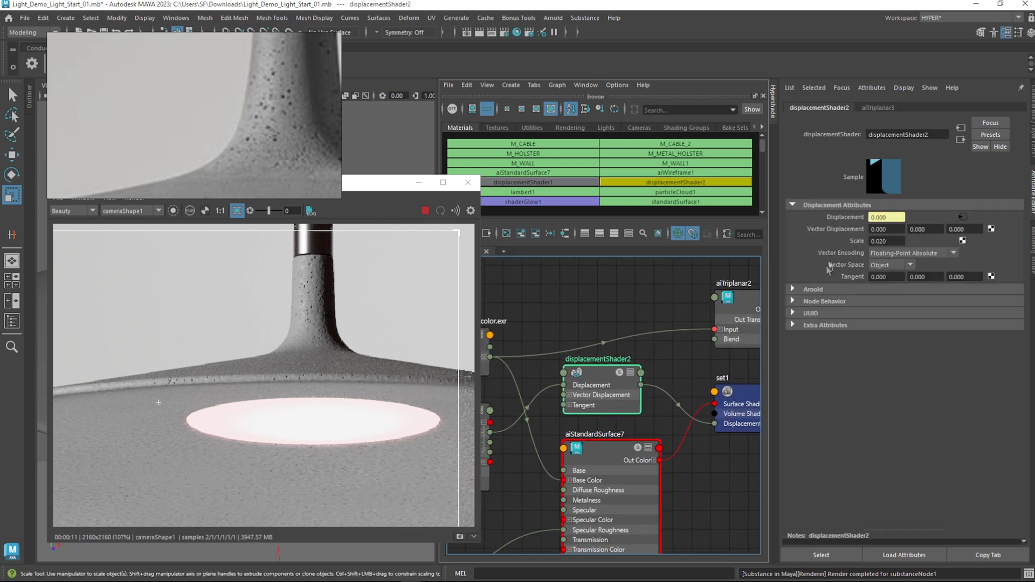
left_click(814, 289)
left_click(888, 328)
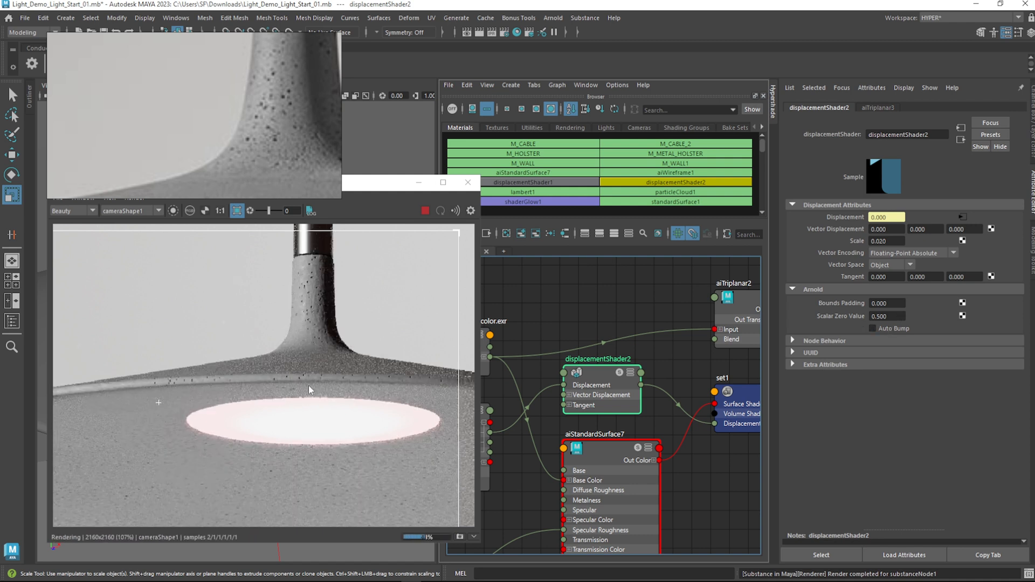
Inspect the lamp's rim without Auto Bump, and turn displacementShader2's Auto Bump back on
scroll(353, 315, "up", 1)
scroll(318, 329, "down", 2)
middle_click_drag(273, 389, 399, 422)
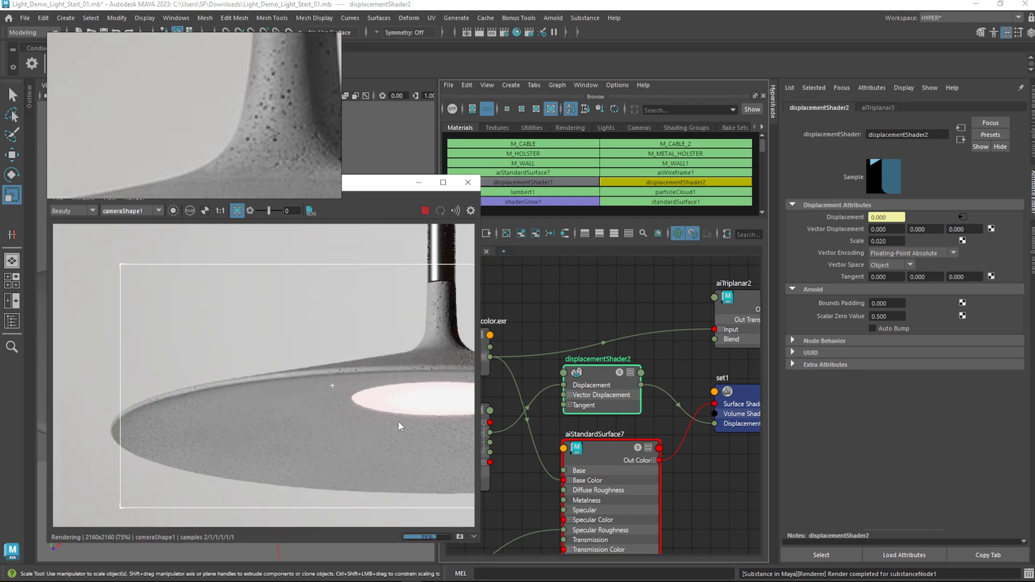
scroll(398, 420, "up", 3)
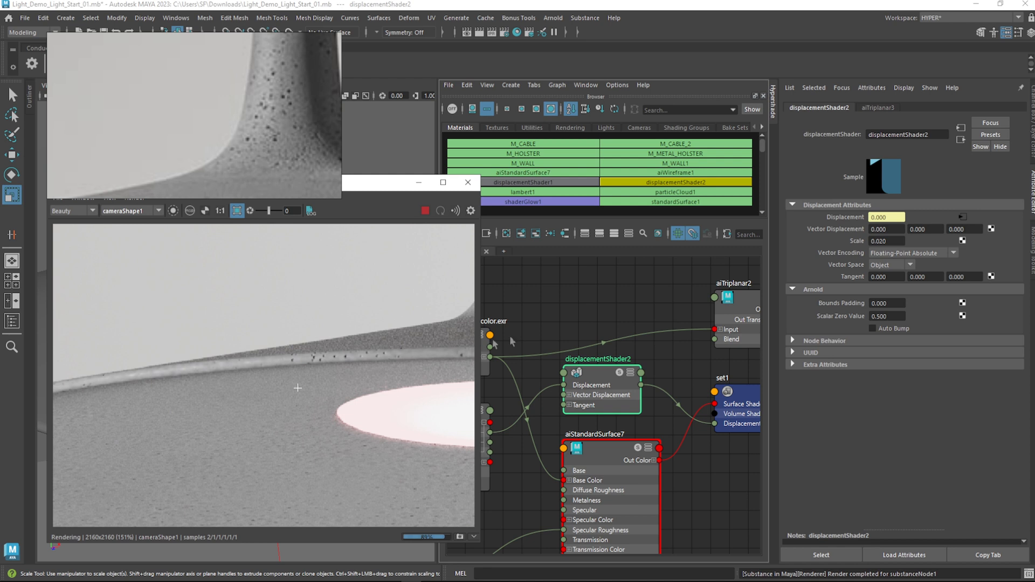
left_click(886, 328)
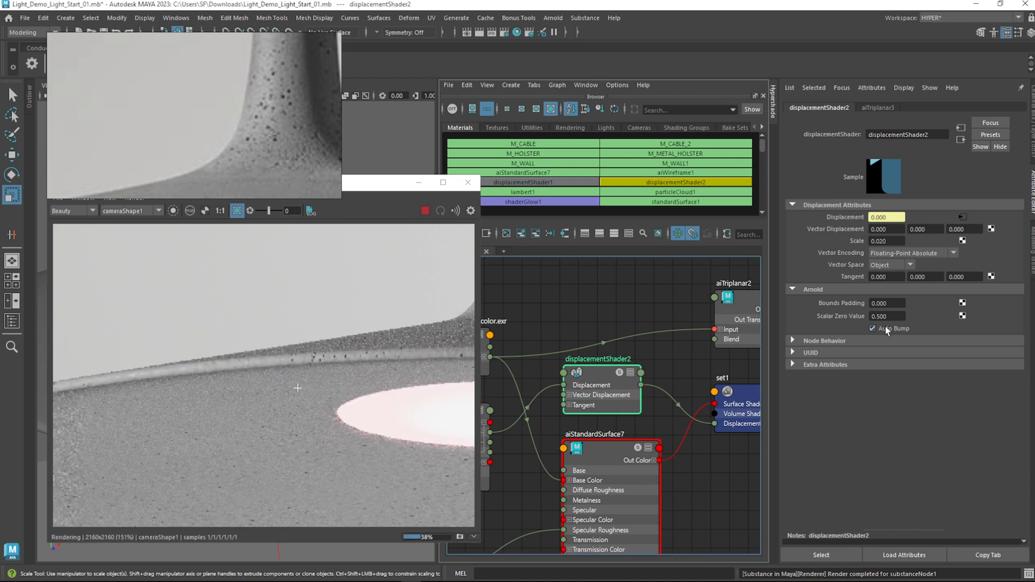
Compare the pits on the rendered lamp's stem and rim with the stem in the reference image
middle_click_drag(395, 353, 241, 444)
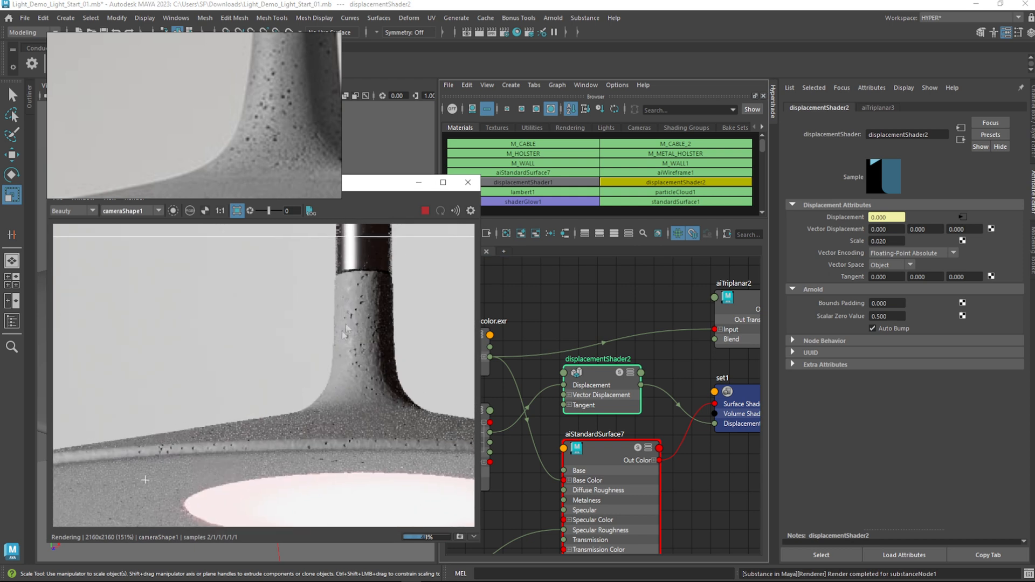
scroll(318, 292, "up", 2)
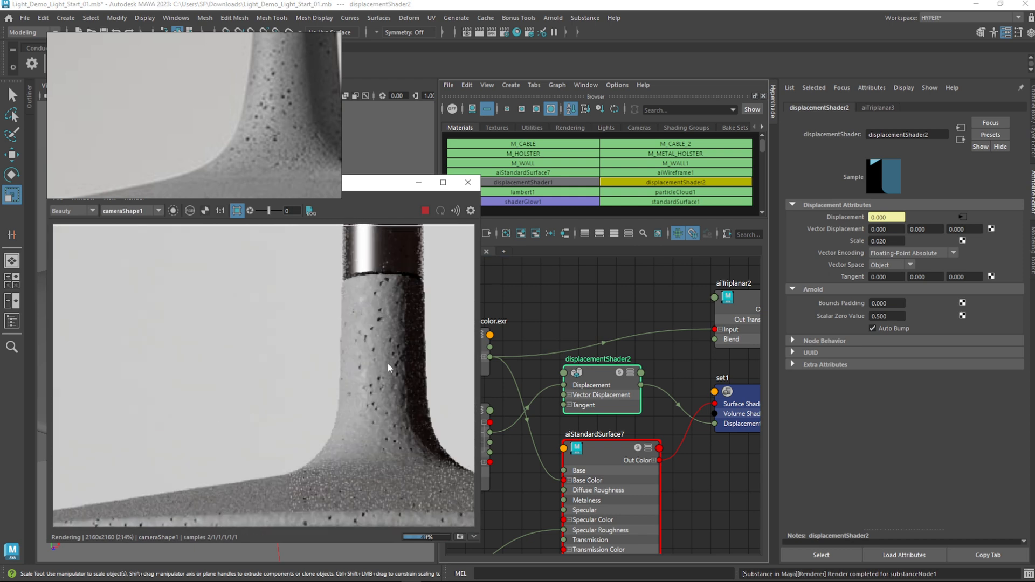
scroll(393, 370, "down", 5)
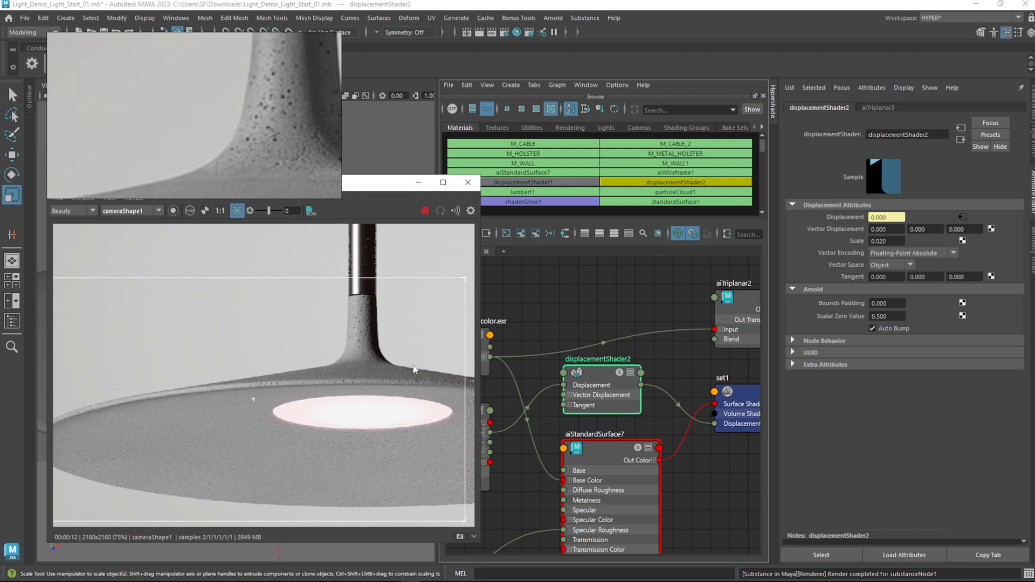
scroll(415, 363, "down", 1)
scroll(323, 351, "up", 3)
scroll(300, 347, "up", 2)
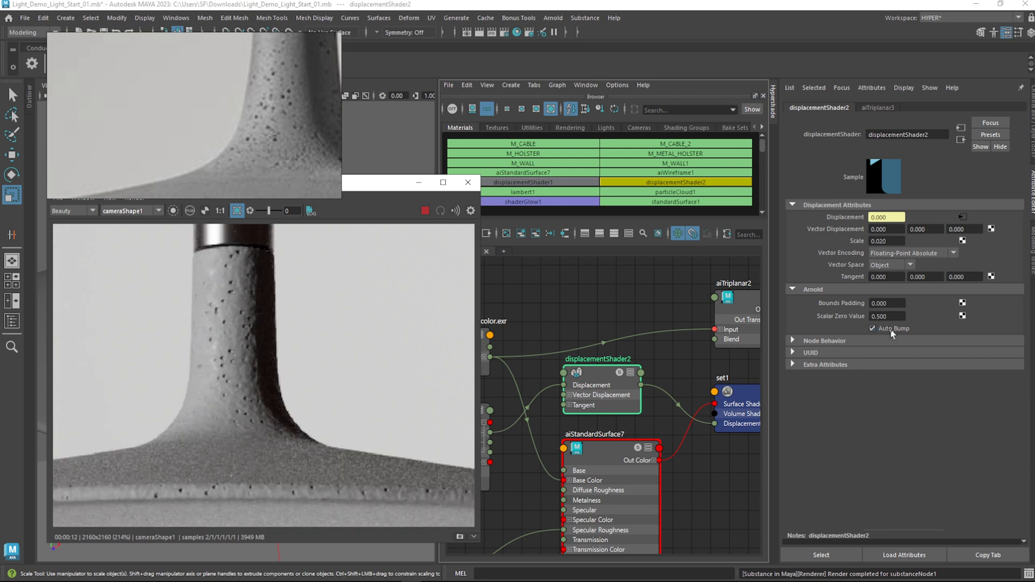
middle_click_drag(205, 502, 279, 468)
scroll(312, 342, "down", 2)
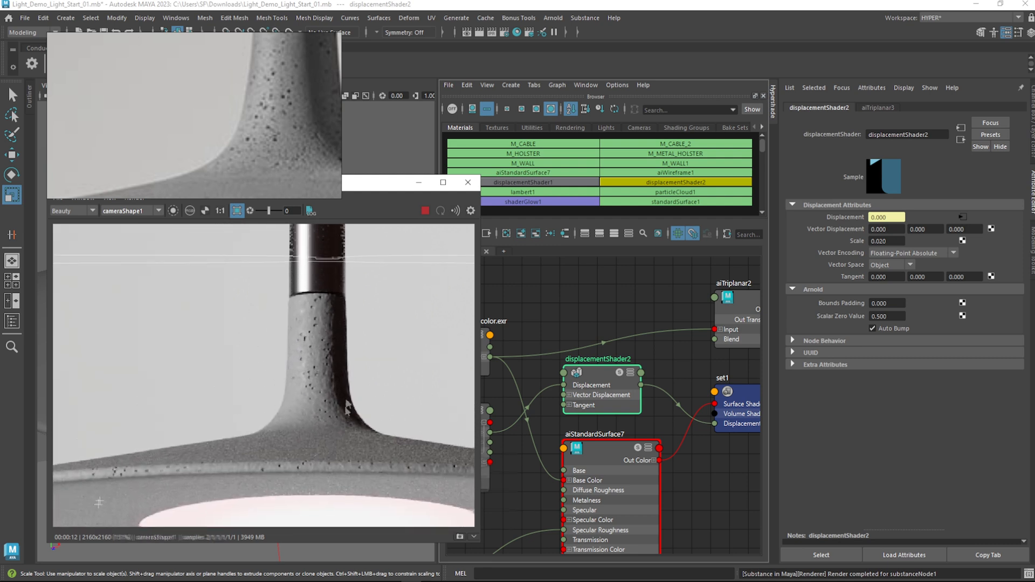
scroll(264, 101, "down", 3)
middle_click_drag(277, 105, 268, 195)
scroll(286, 151, "up", 1)
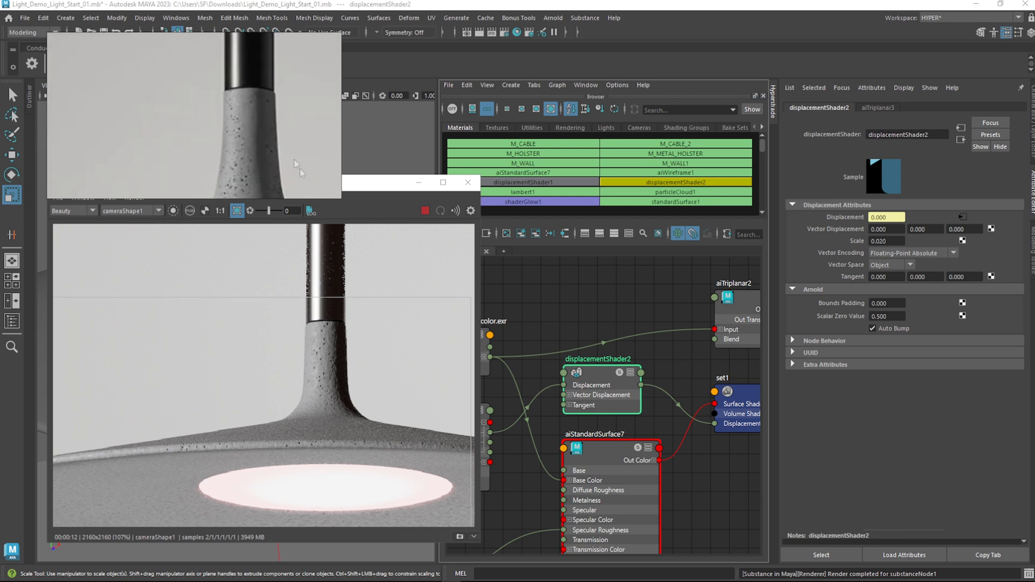
Select aiNoise7 and move its node clear of aiNoise5, closer to aiStandardSurface7
left_click(336, 411)
middle_click_drag(539, 479, 734, 251, "alt")
middle_click_drag(610, 458, 629, 456, "alt")
left_click(600, 432)
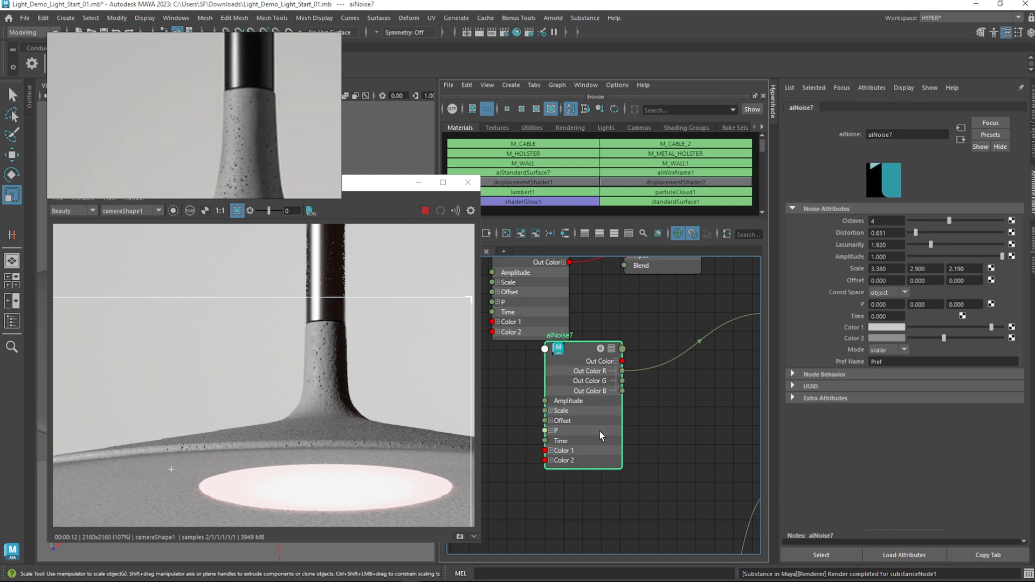
middle_click_drag(628, 405, 605, 445, "alt")
left_click_drag(539, 445, 597, 457)
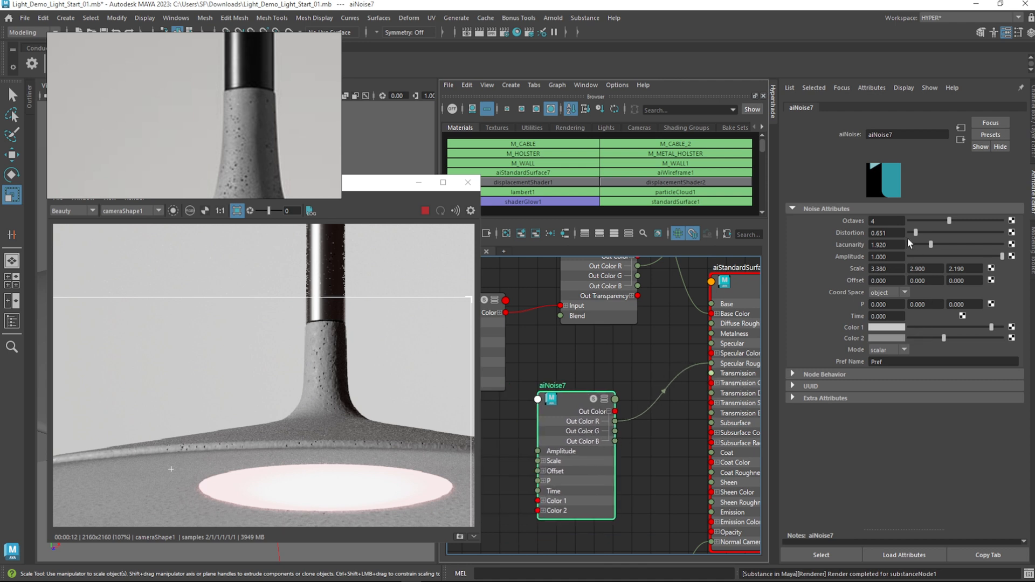
Set aiNoise7's octaves to 2 and distortion to 0.130, and darken its Color 2 slightly, previewing the noise in isolation on the lamp
left_click_drag(932, 220, 922, 221)
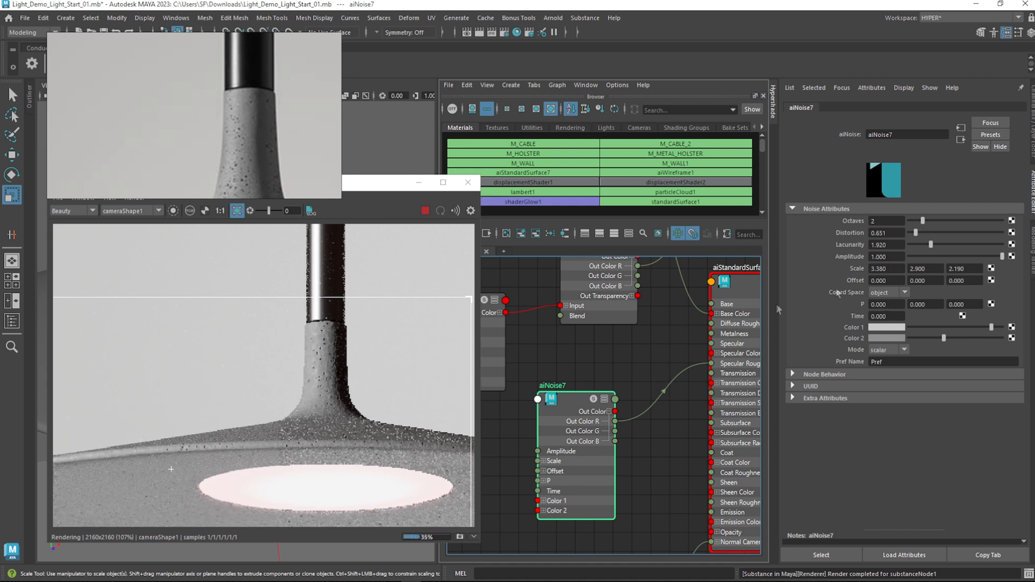
left_click(173, 211)
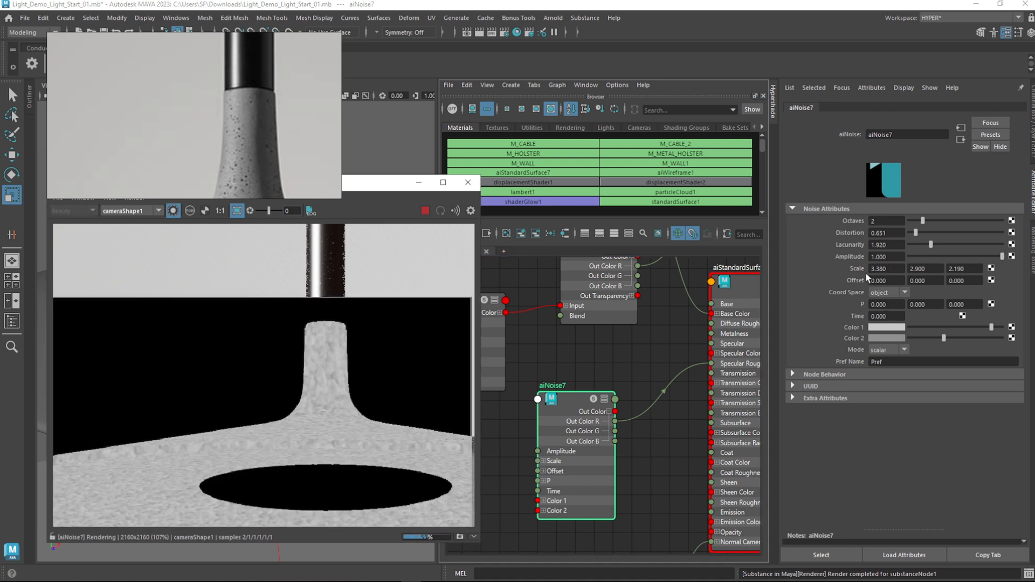
left_click(927, 338)
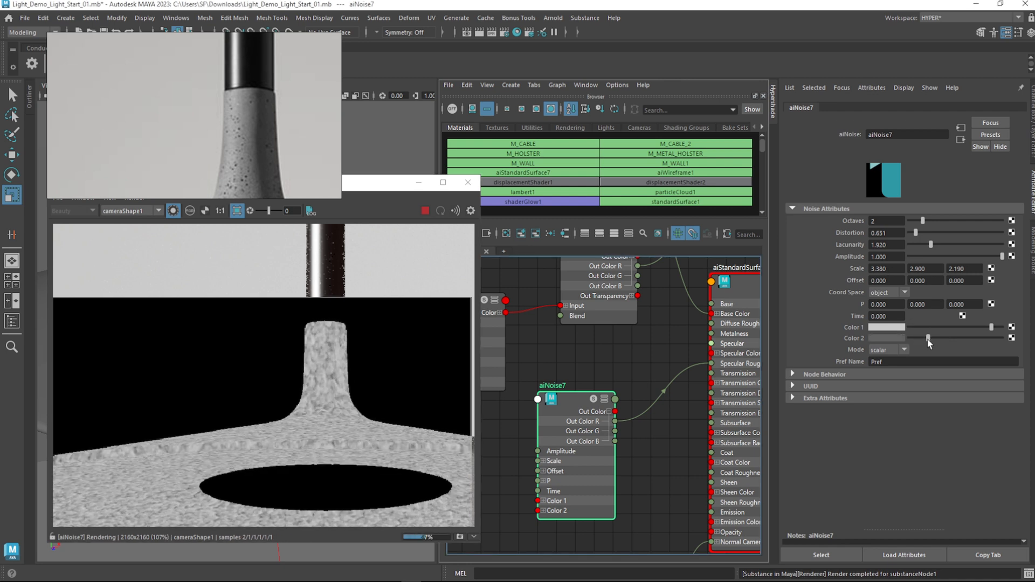
left_click(933, 338)
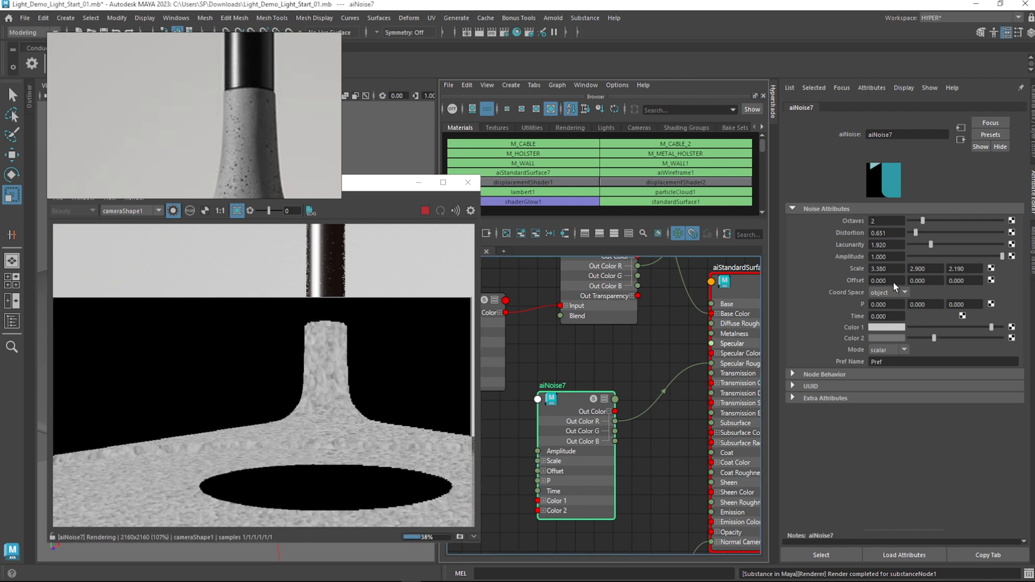
left_click(910, 233)
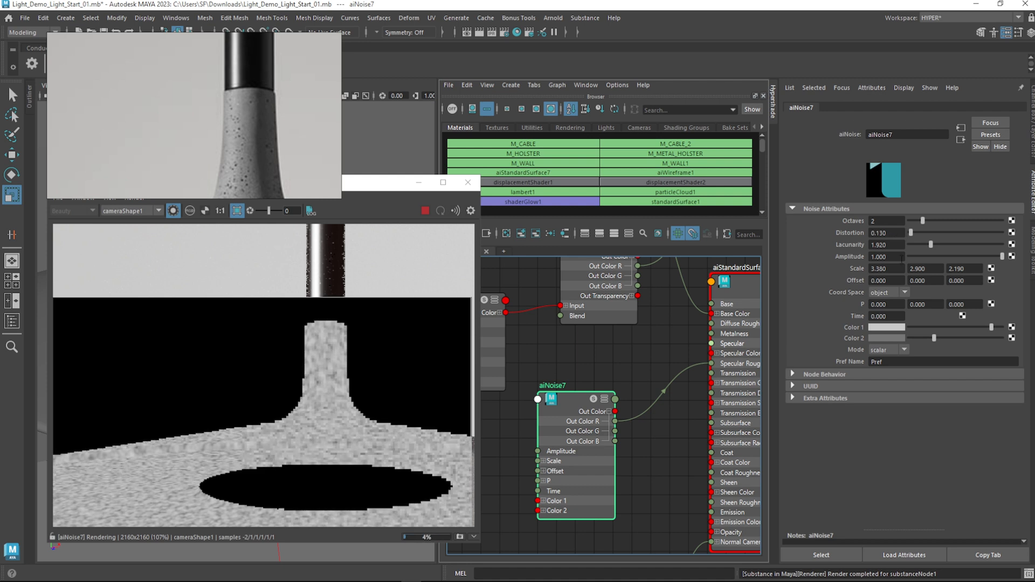
Set aiNoise7's scale to 1.350, 1.400 and 0.830, checking the reference stem, and return the render to the full beauty view
left_click_drag(890, 268, 779, 287, "ctrl")
left_click_drag(842, 289, 846, 290, "ctrl")
scroll(244, 108, "up", 5)
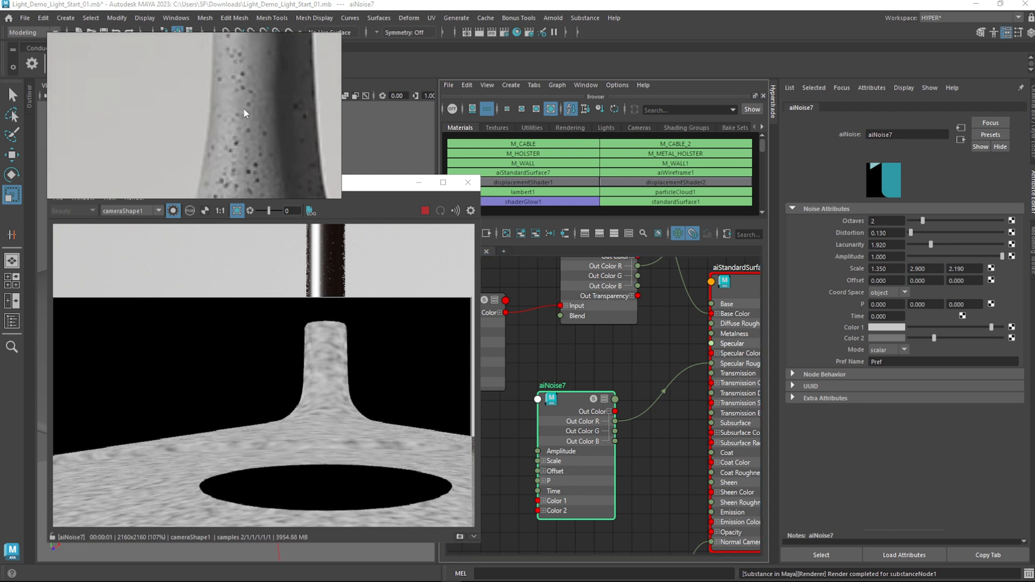
middle_click_drag(249, 173, 245, 77, "alt")
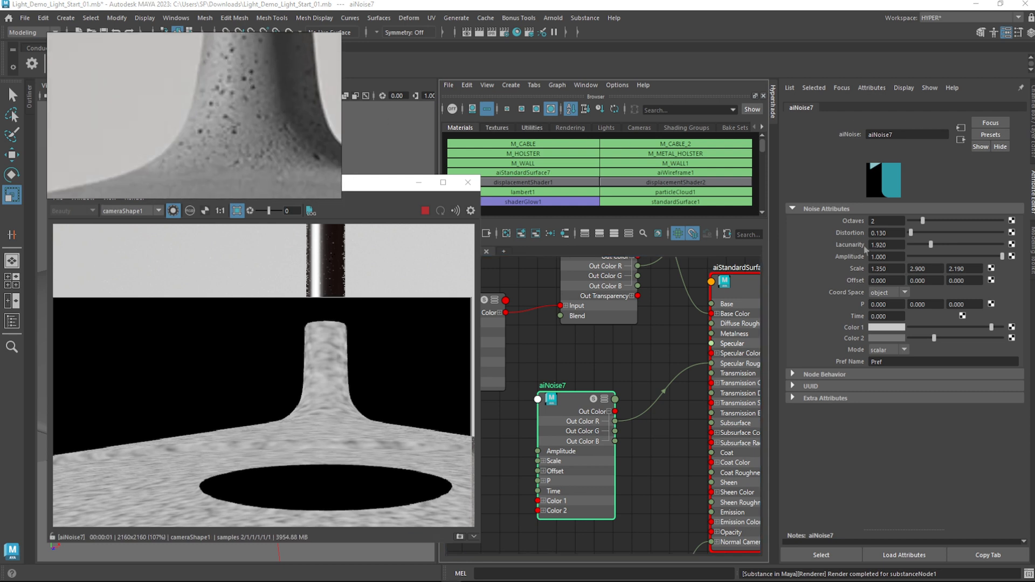
left_click_drag(923, 272, 808, 298, "ctrl")
scroll(236, 87, "down", 1)
middle_click_drag(279, 34, 293, 76)
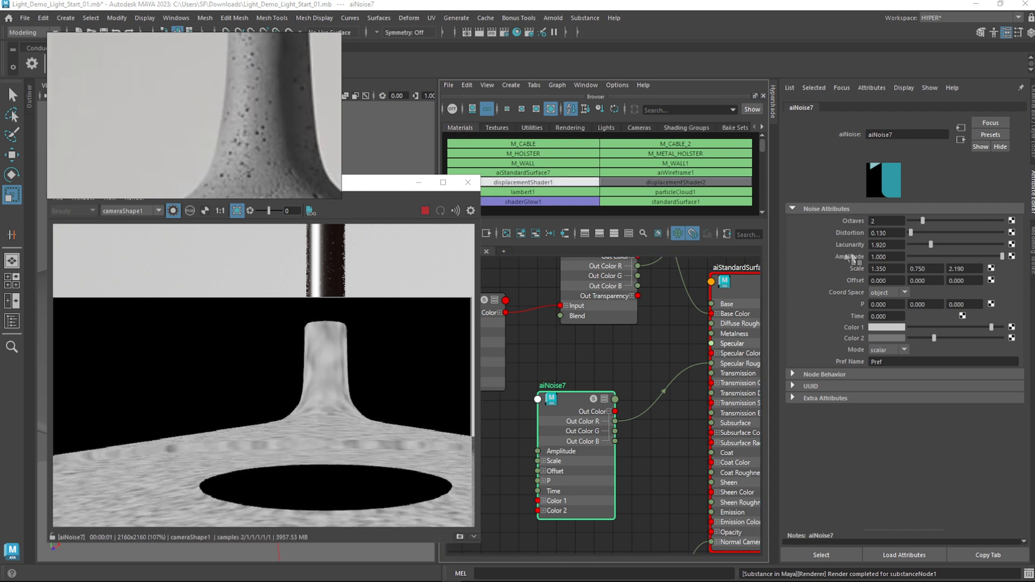
left_click_drag(956, 270, 979, 273, "ctrl")
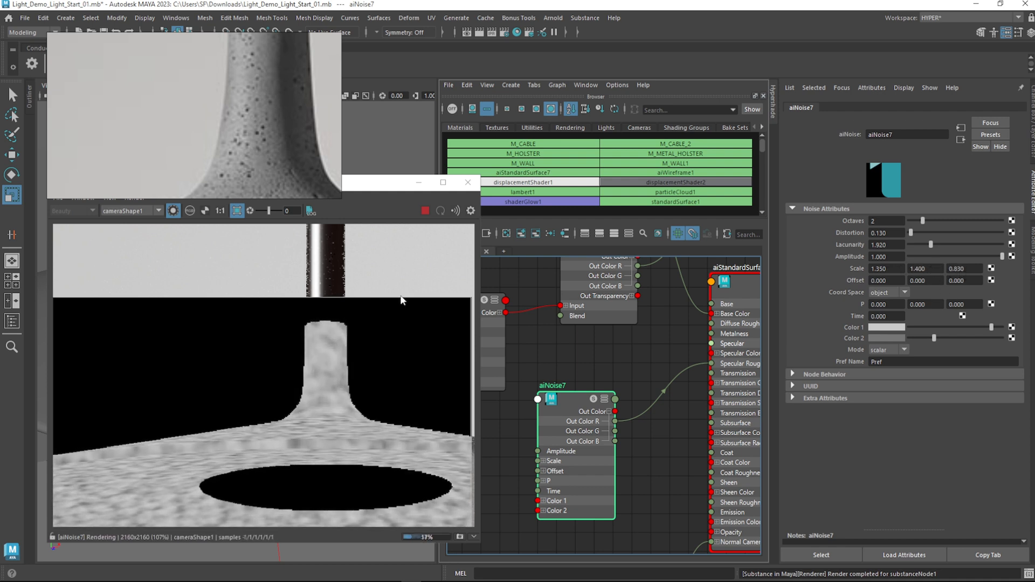
left_click(173, 210)
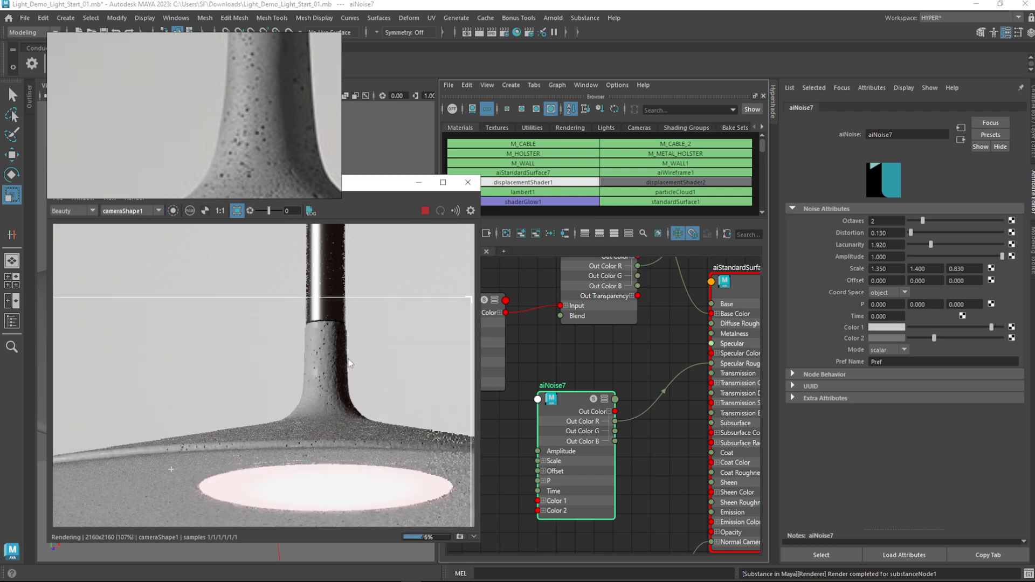
Darken aiNoise7's Color 1 and lighten its Color 2 so the two roughness greys are close together
scroll(353, 369, "up", 1)
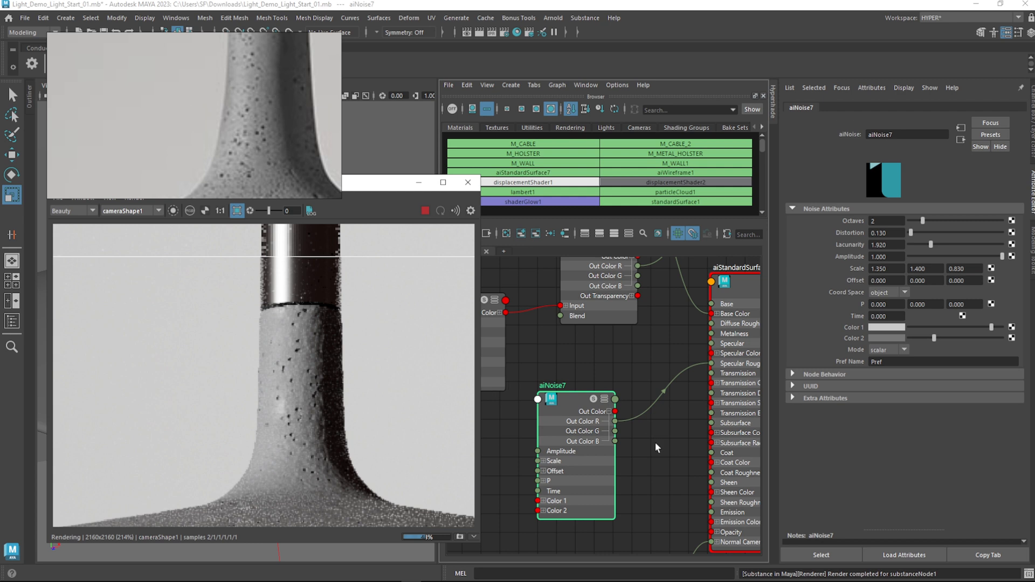
left_click_drag(941, 339, 974, 327)
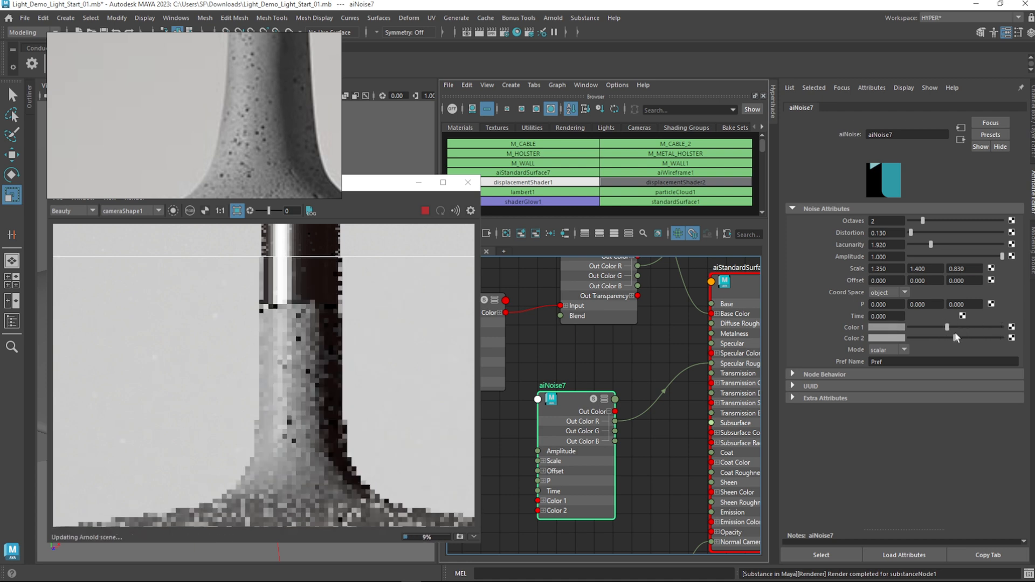
left_click(958, 333)
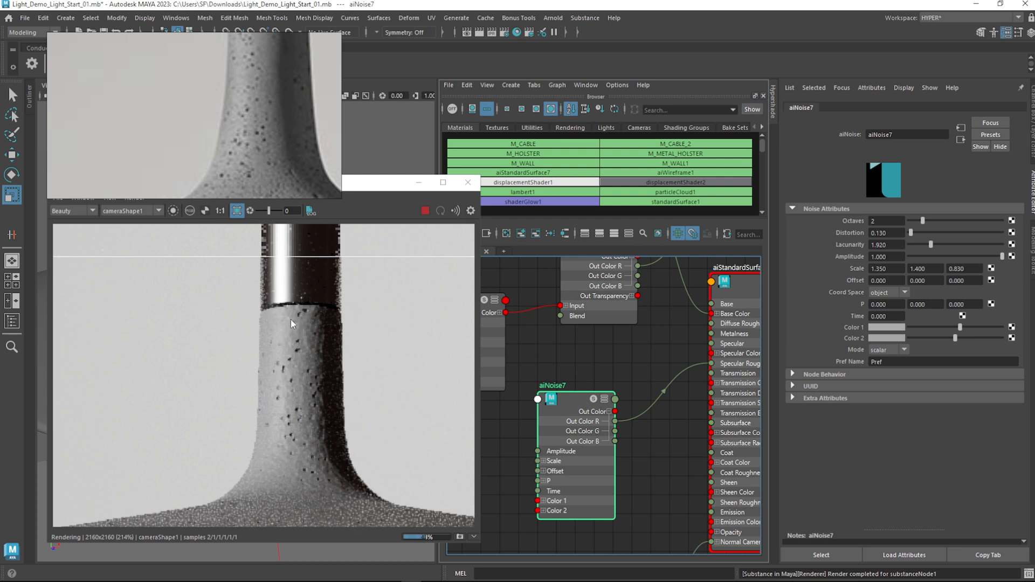
Examine the surface texture on the rendered lamp's stem, underside and rim with the adjusted roughness noise
scroll(301, 343, "down", 2)
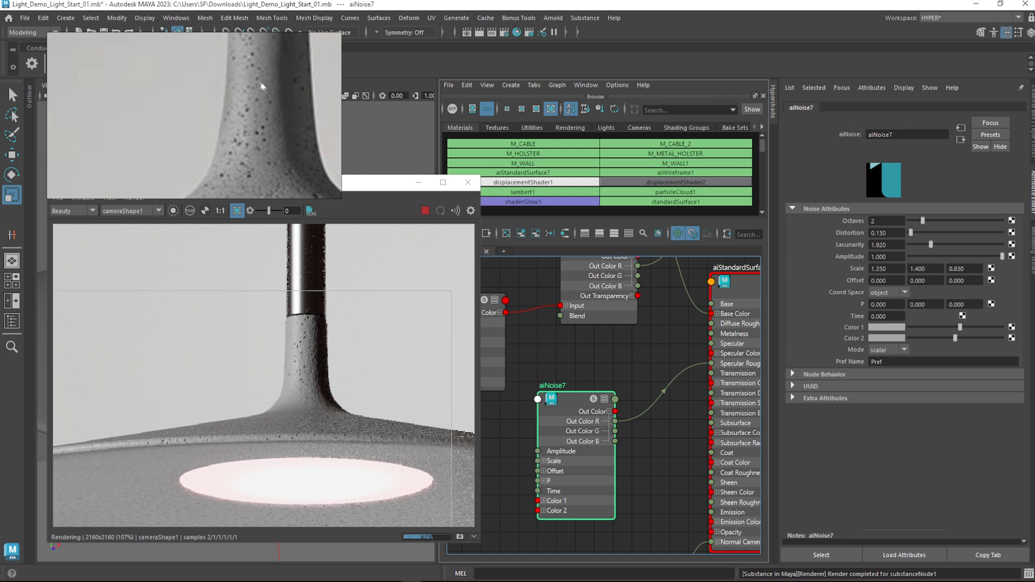
scroll(302, 329, "up", 2)
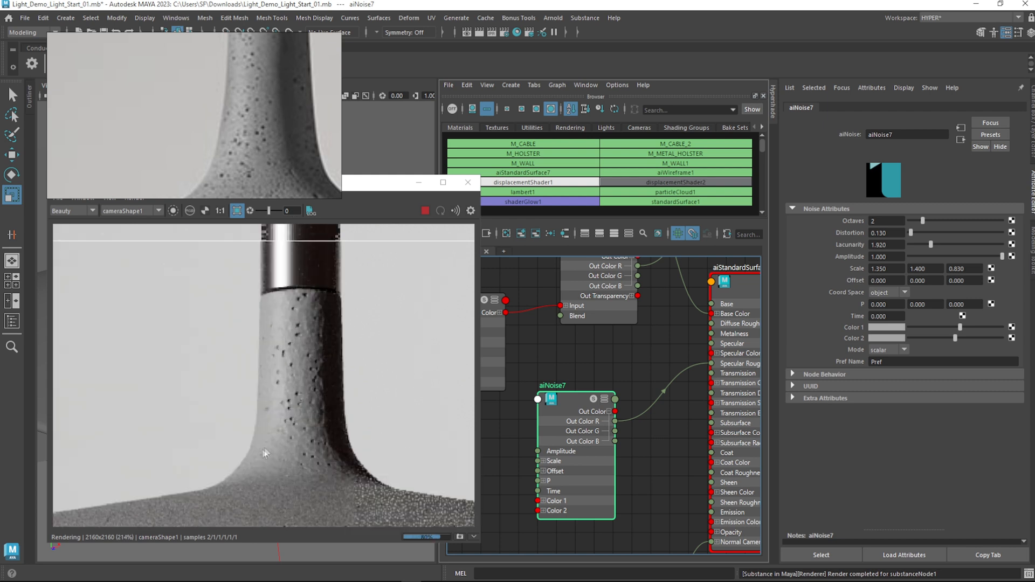
scroll(312, 400, "down", 2)
middle_click_drag(299, 419, 420, 370)
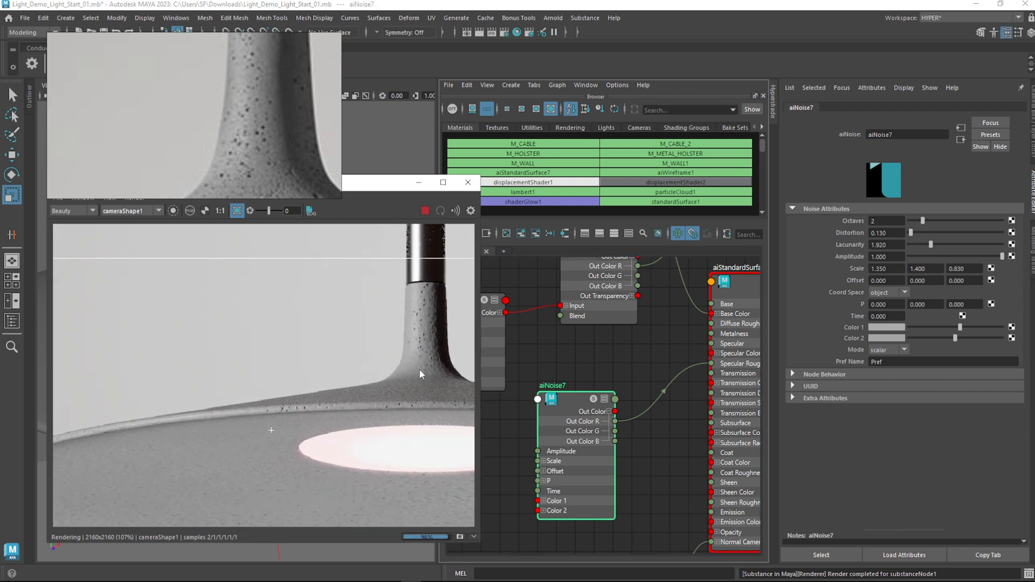
scroll(187, 426, "up", 2)
middle_click_drag(326, 420, 397, 363)
scroll(450, 337, "down", 2)
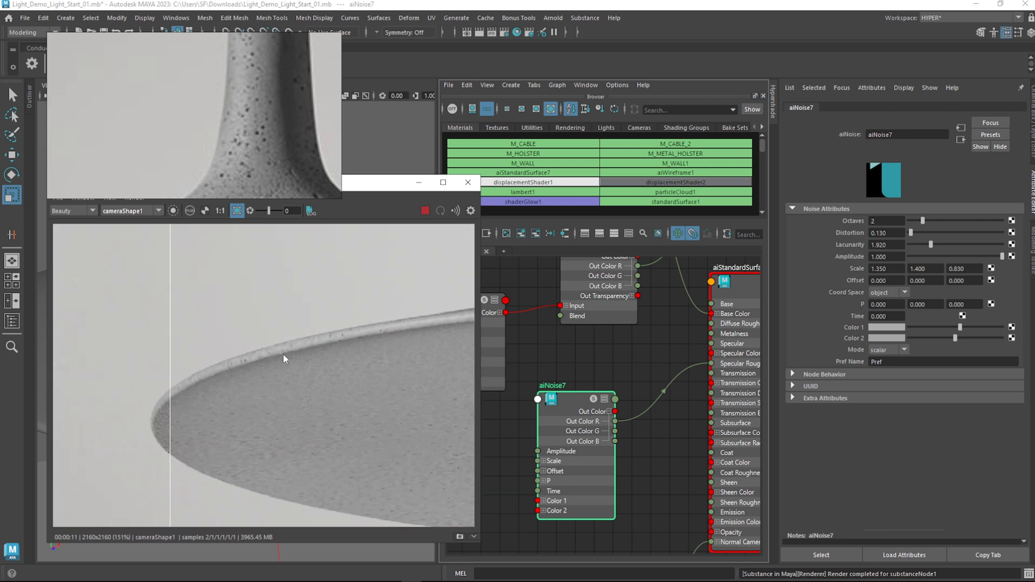
scroll(255, 372, "up", 4)
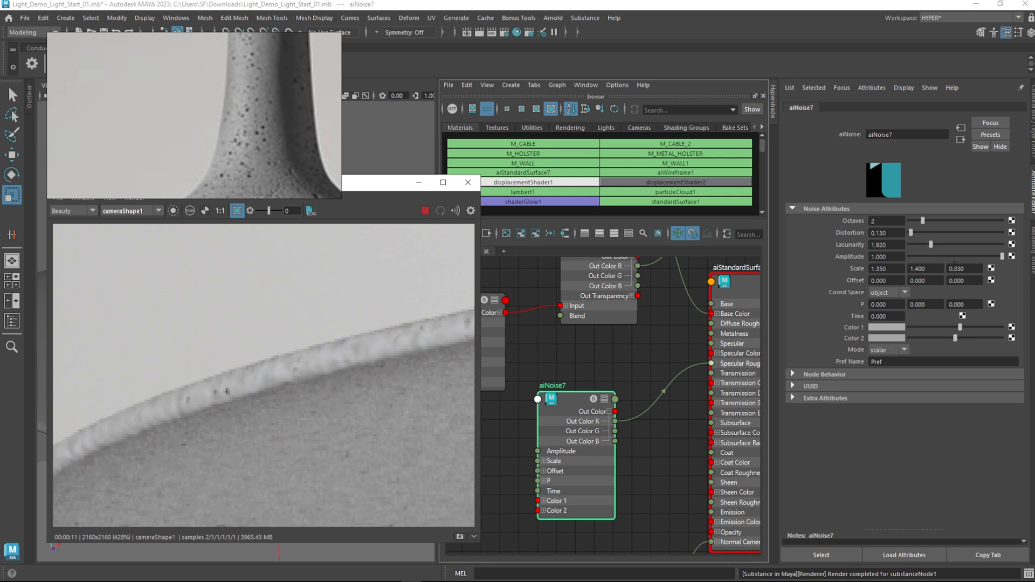
Toggle the isolated render preview and move the aiNoise7 node slightly farther from aiStandardSurface7 in the shading network
left_click(173, 211)
left_click_drag(570, 412, 551, 393)
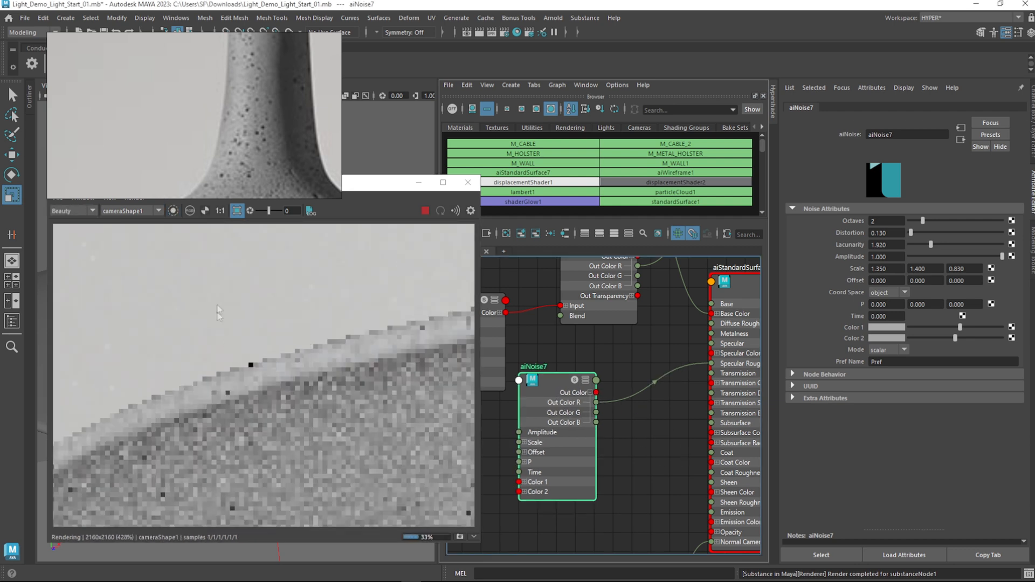
left_click(172, 211)
left_click(172, 211)
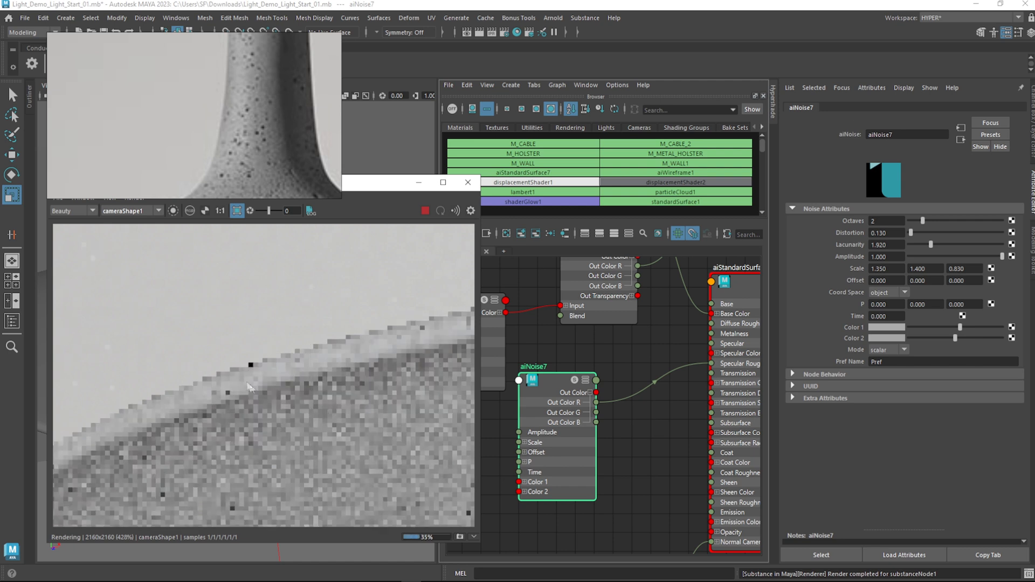
Inspect the grain and pits along the lamp's rim, underside and stem in the beauty render
scroll(257, 392, "down", 2)
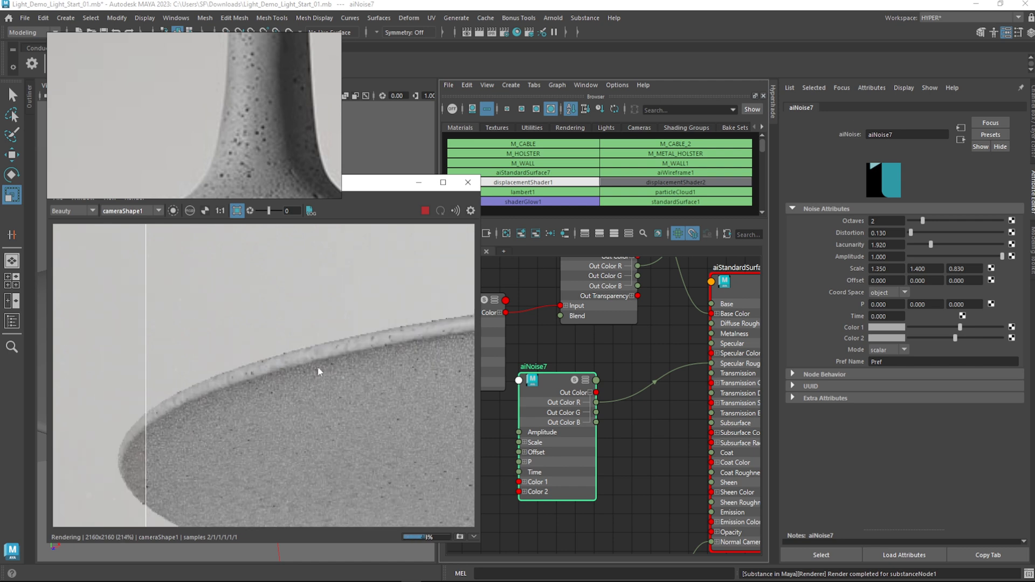
scroll(352, 368, "up", 2)
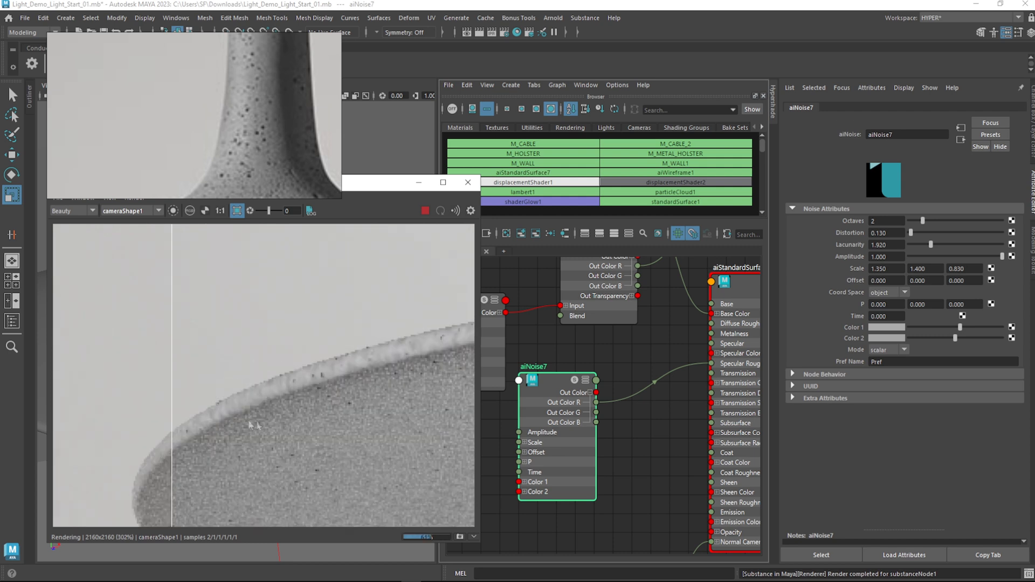
scroll(167, 438, "down", 2)
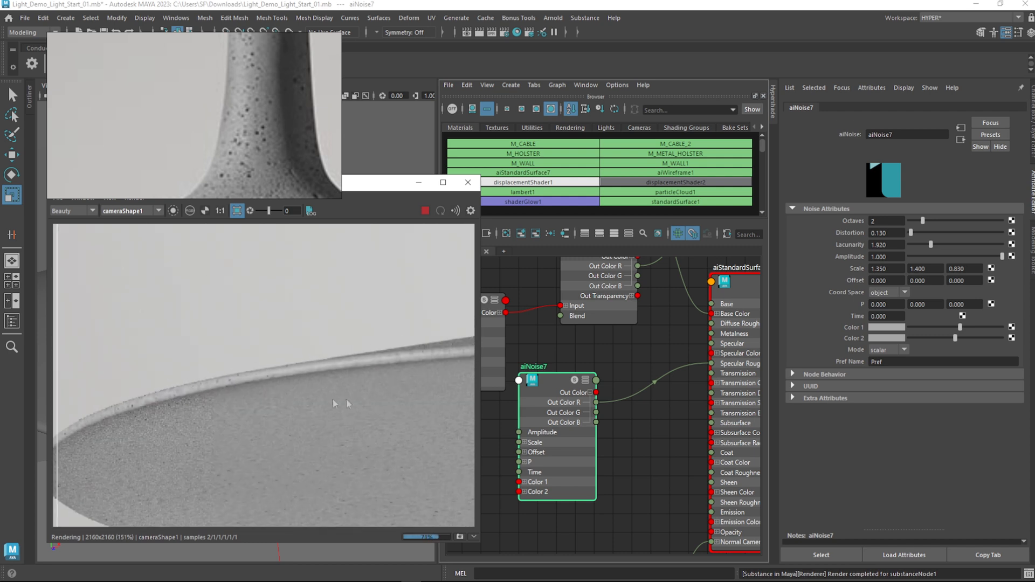
middle_click_drag(359, 403, 139, 437)
middle_click_drag(367, 405, 207, 466)
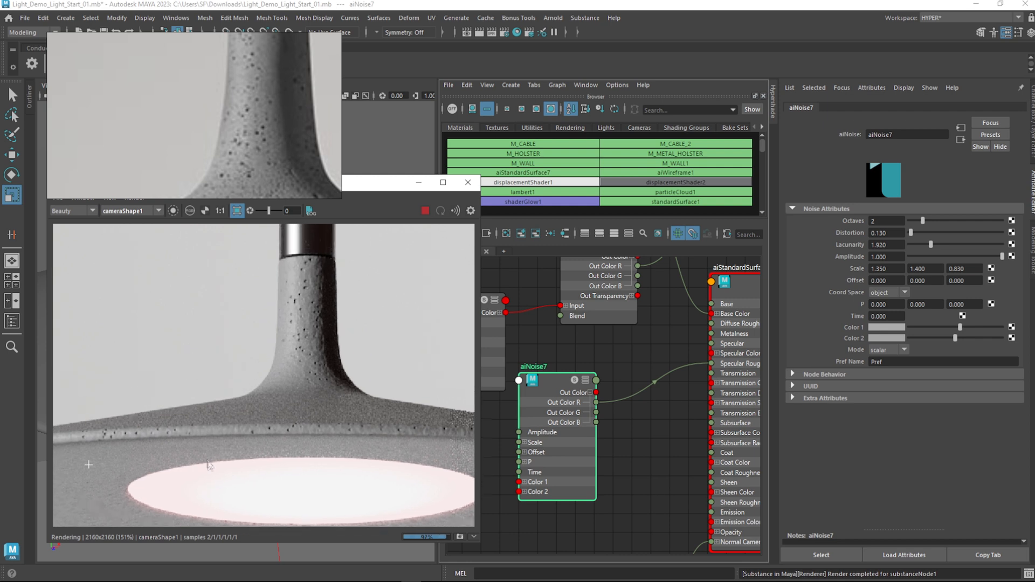
scroll(337, 445, "up", 1)
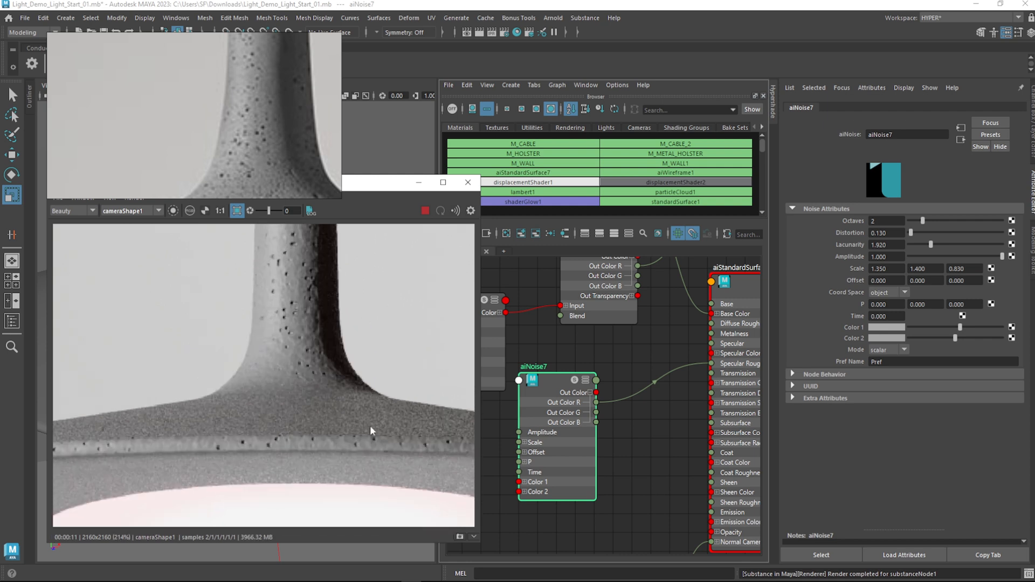
scroll(302, 270, "down", 1)
middle_click_drag(365, 289, 367, 383)
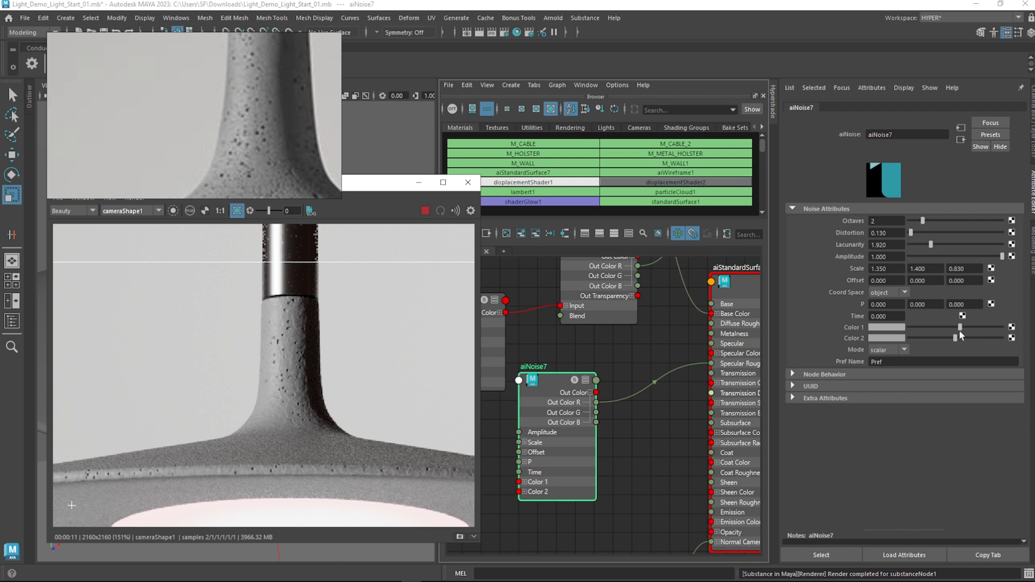
Darken aiNoise7's Color 1 a little and lighten its Color 2, and compare the rendered lamp with the reference image
mouse_move(955, 338)
left_mouse_down()
mouse_move(969, 338)
mouse_move(953, 327)
left_mouse_up()
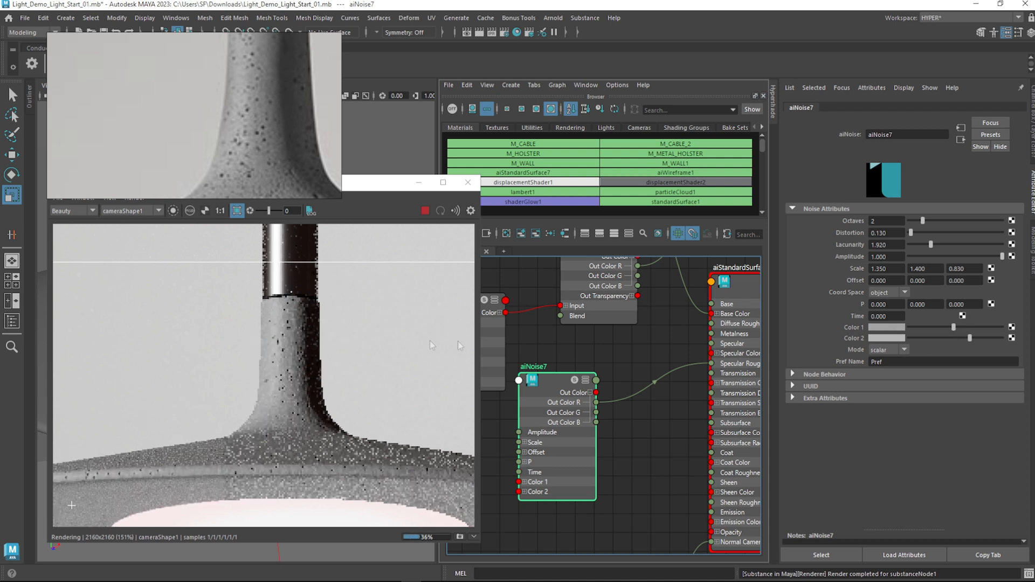
scroll(296, 341, "down", 2)
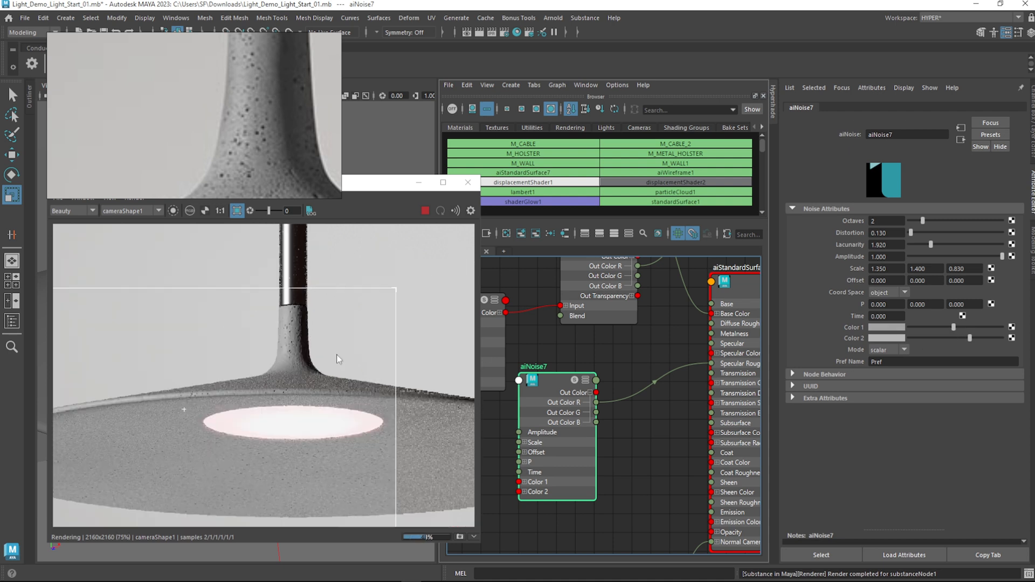
scroll(347, 340, "down", 2)
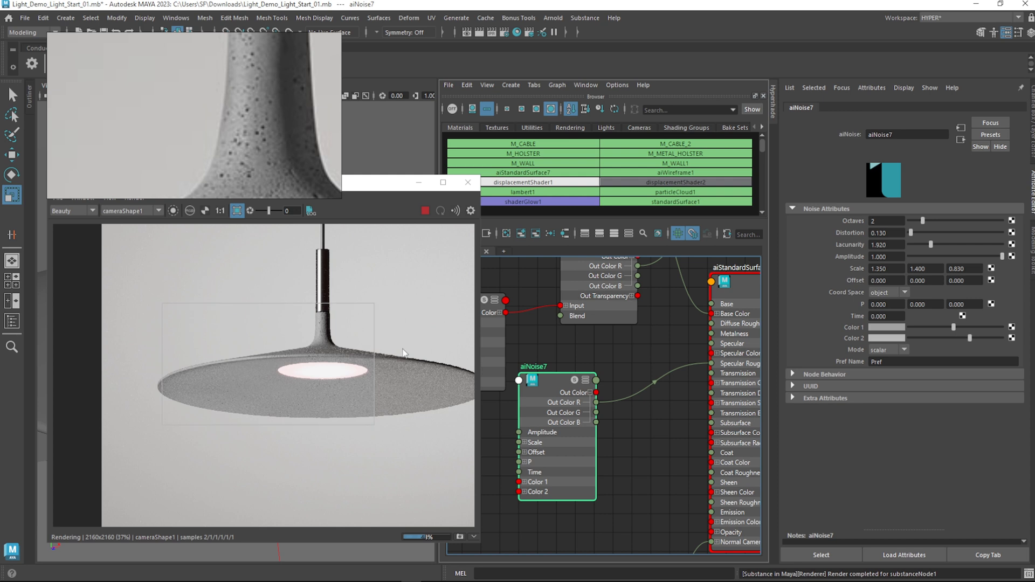
scroll(403, 335, "up", 1)
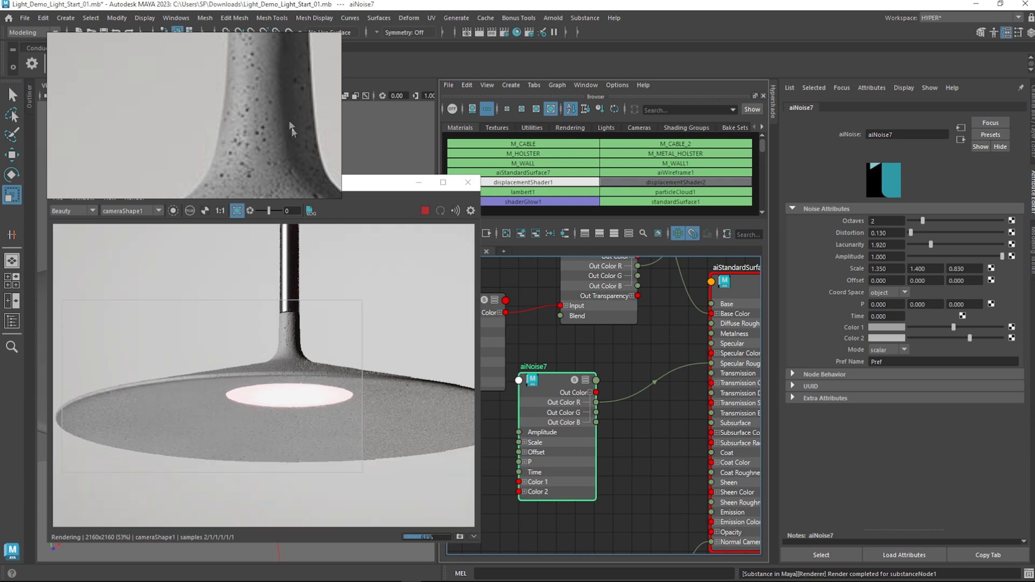
scroll(326, 365, "up", 2)
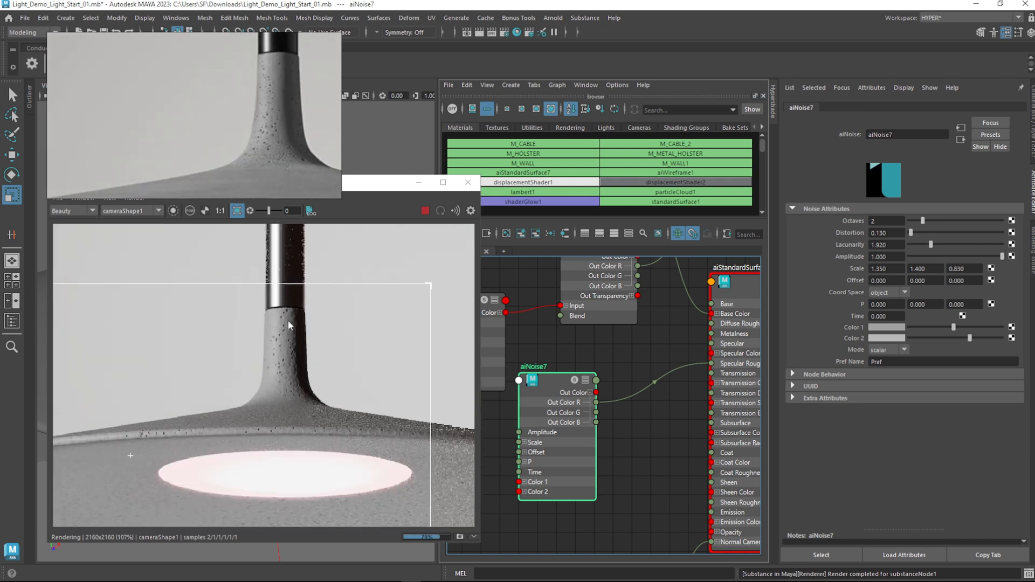
scroll(287, 318, "down", 3)
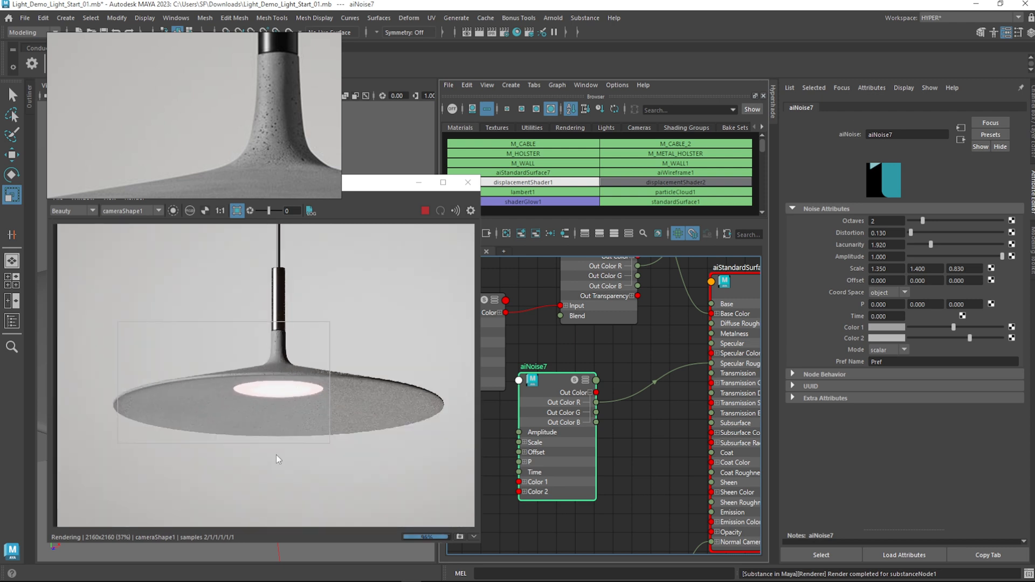
scroll(283, 316, "up", 2)
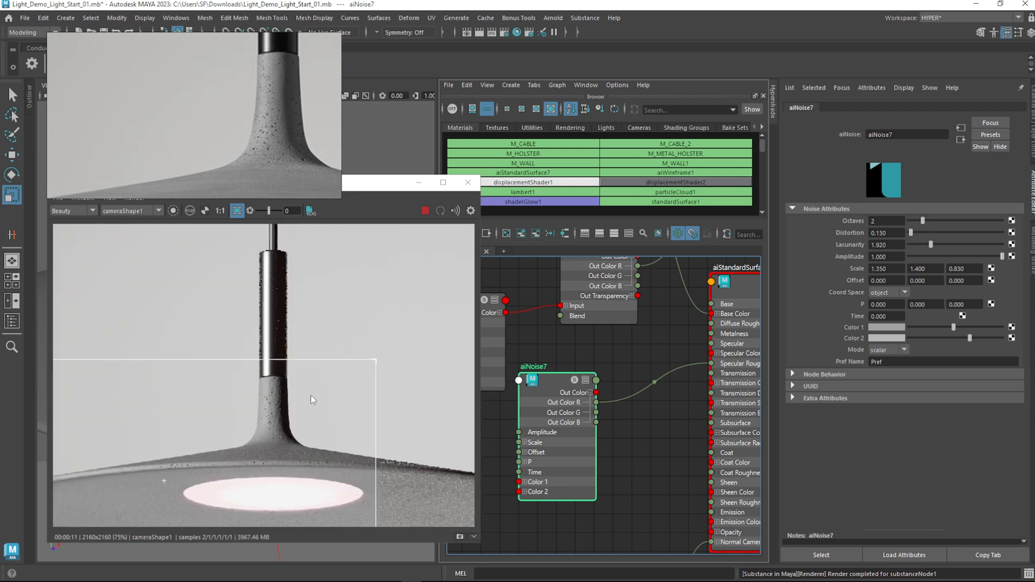
scroll(544, 334, "down", 4)
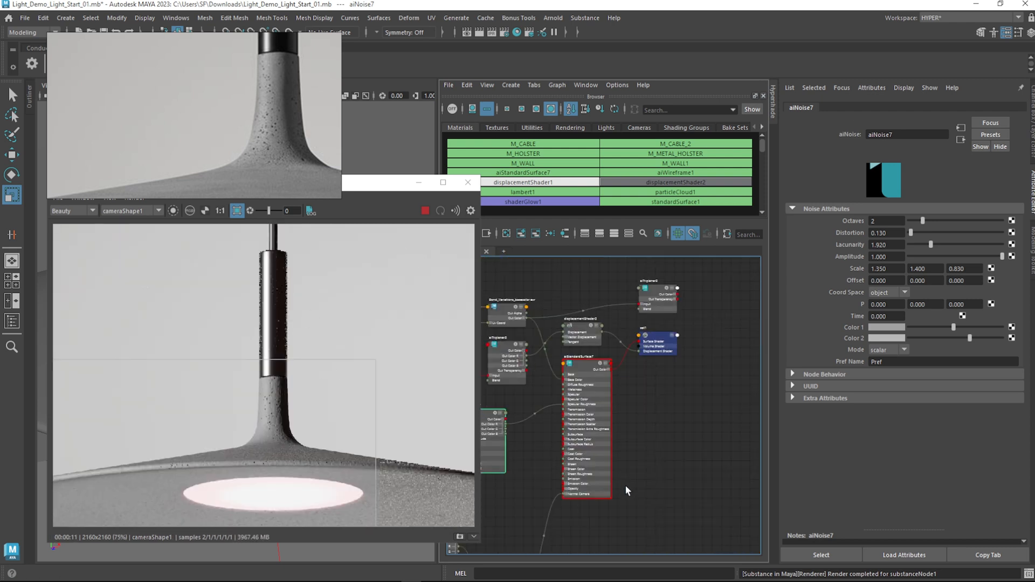
middle_click_drag(625, 484, 690, 460)
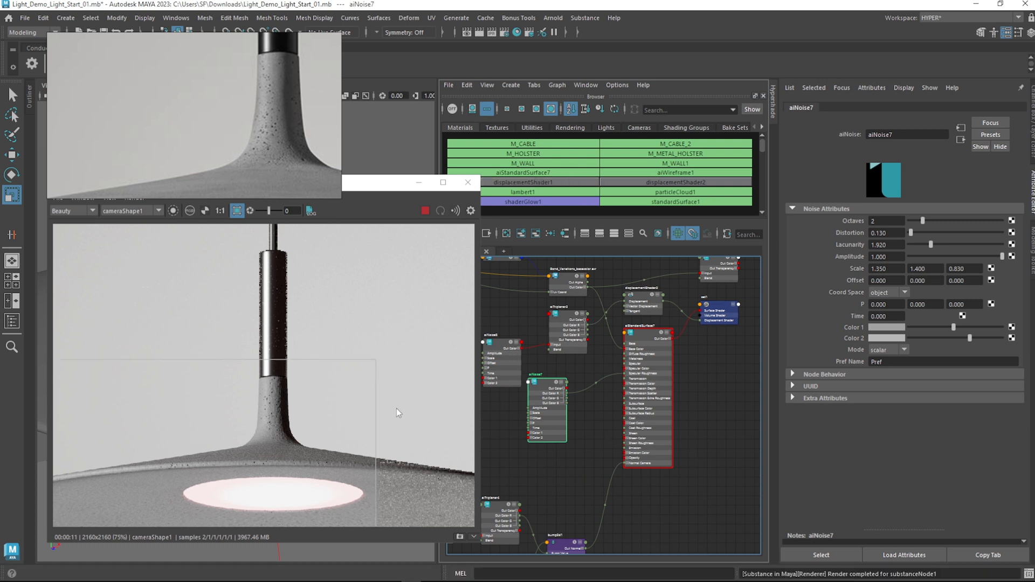
Move the render view and the reference image aside to uncover the lamp's stem and holster in the viewport
mouse_move(619, 395)
middle_mouse_down("alt")
mouse_move(712, 518)
mouse_move(658, 446)
mouse_move(534, 426)
middle_mouse_up("alt")
middle_click_drag(655, 427, 758, 348, "alt")
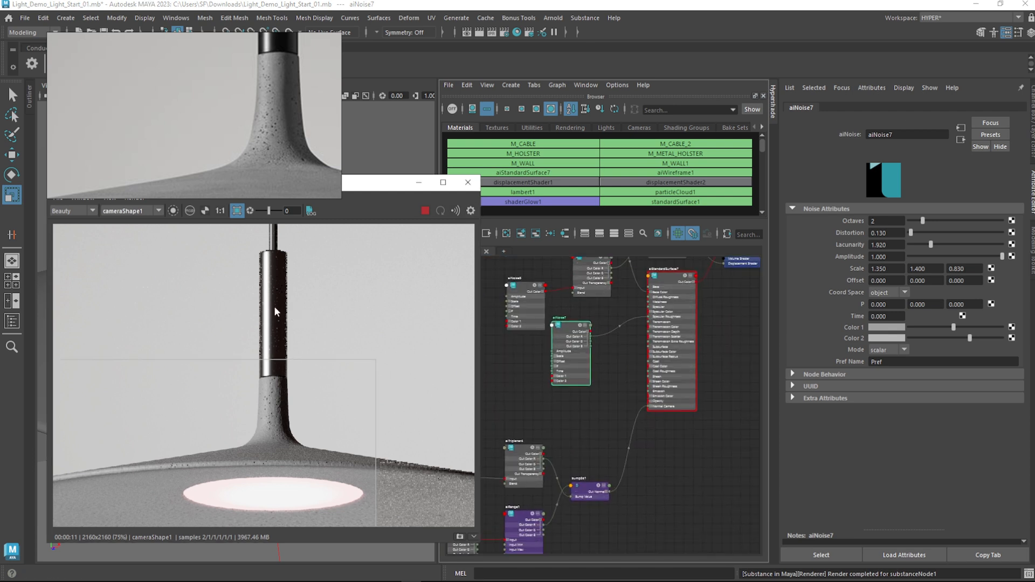
left_click_drag(377, 174, 382, 366)
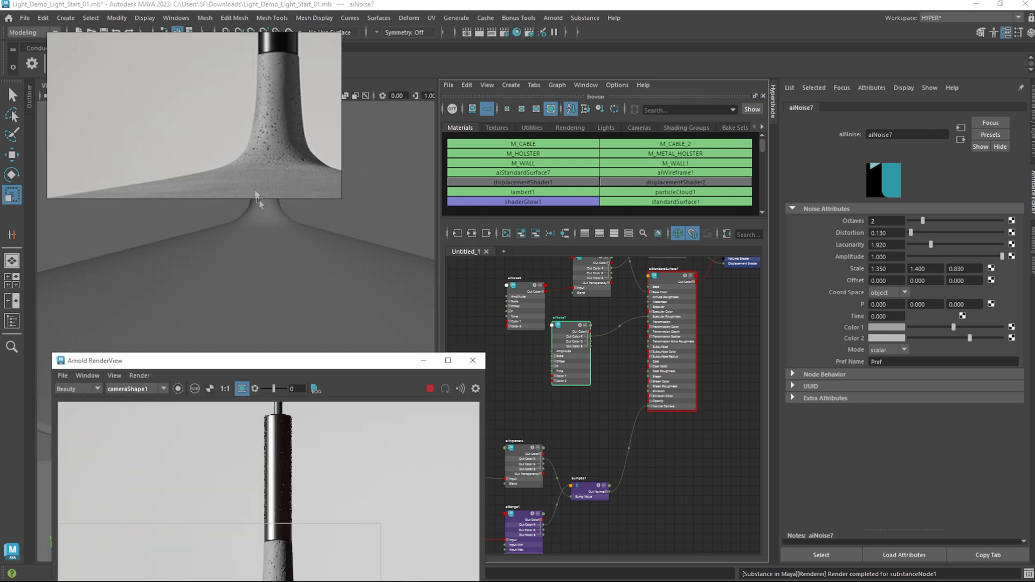
left_click_drag(271, 94, 658, 246)
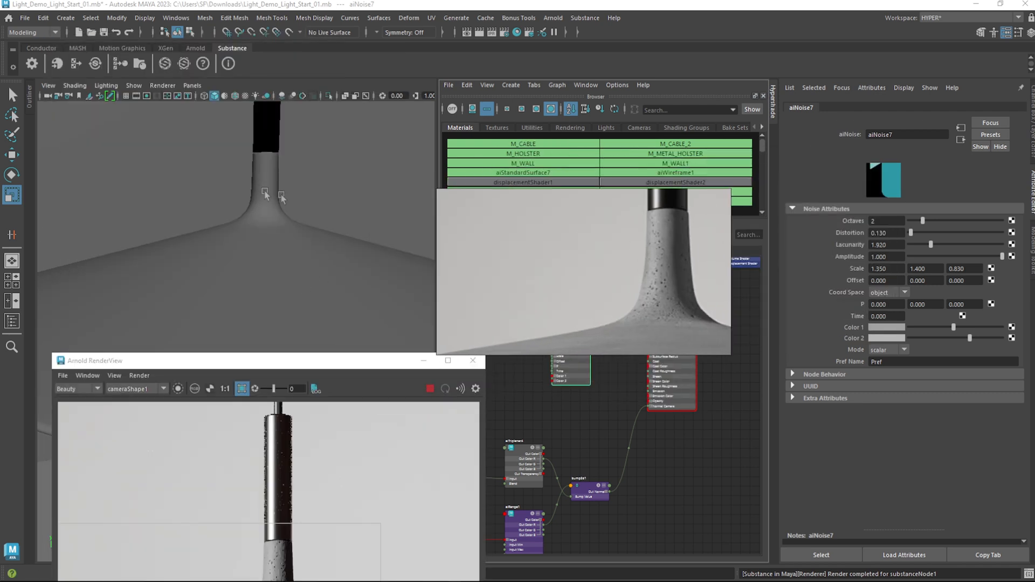
Select the metal holster mesh above the lamp's stem and graph its material in the shading network
left_click(266, 144)
key("w")
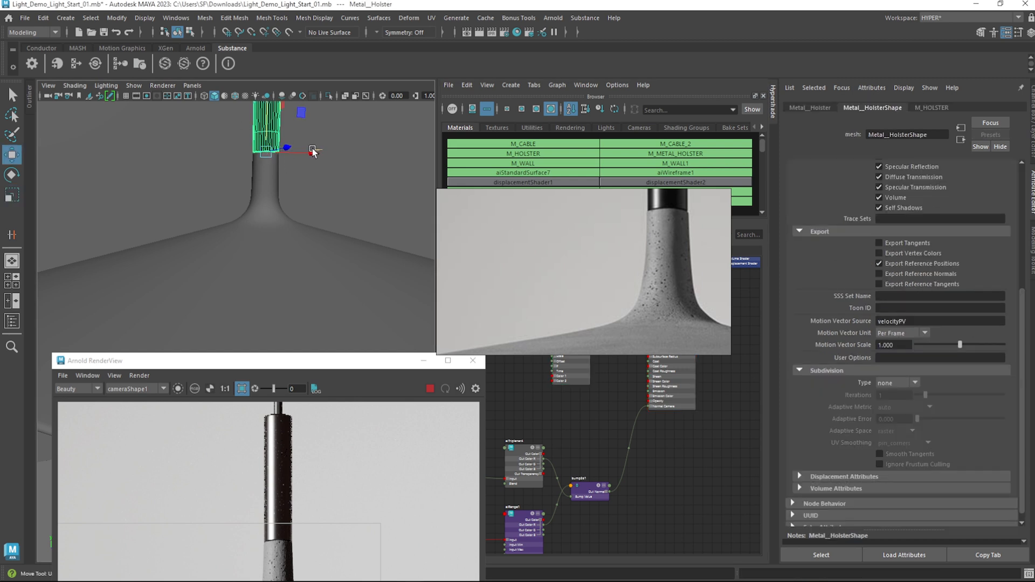
key("f")
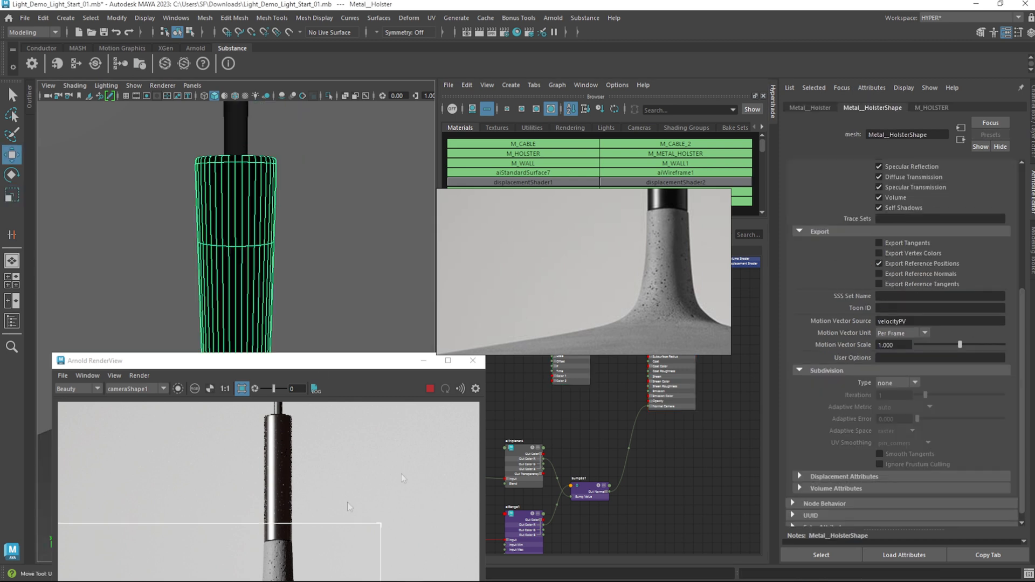
scroll(665, 224, "up", 2)
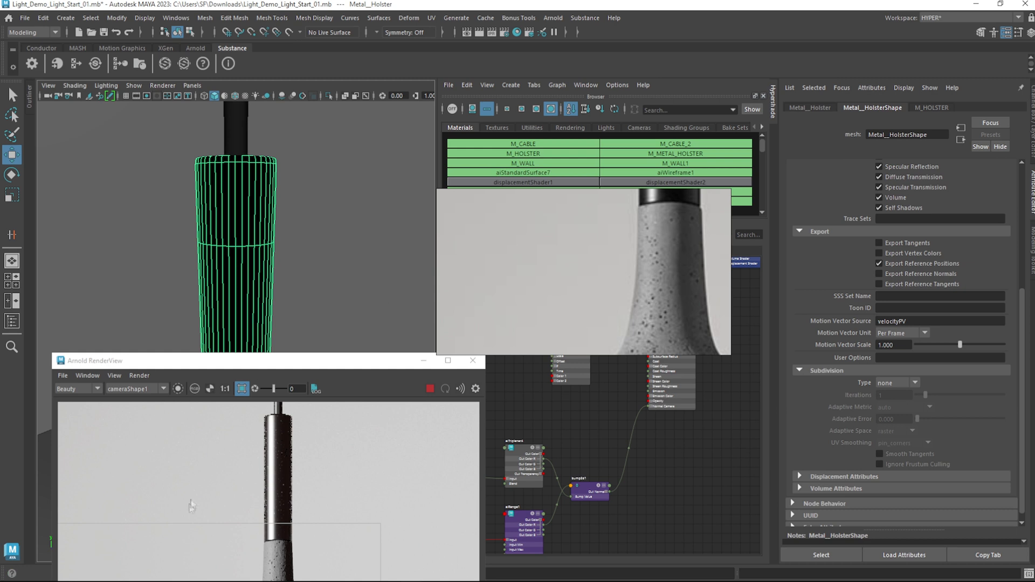
left_click_drag(247, 184, 271, 198, "alt")
middle_click_drag(274, 280, 317, 180, "alt")
scroll(302, 270, "up", 3)
left_click_drag(302, 284, 305, 231, "alt")
left_click_drag(315, 365, 268, 218)
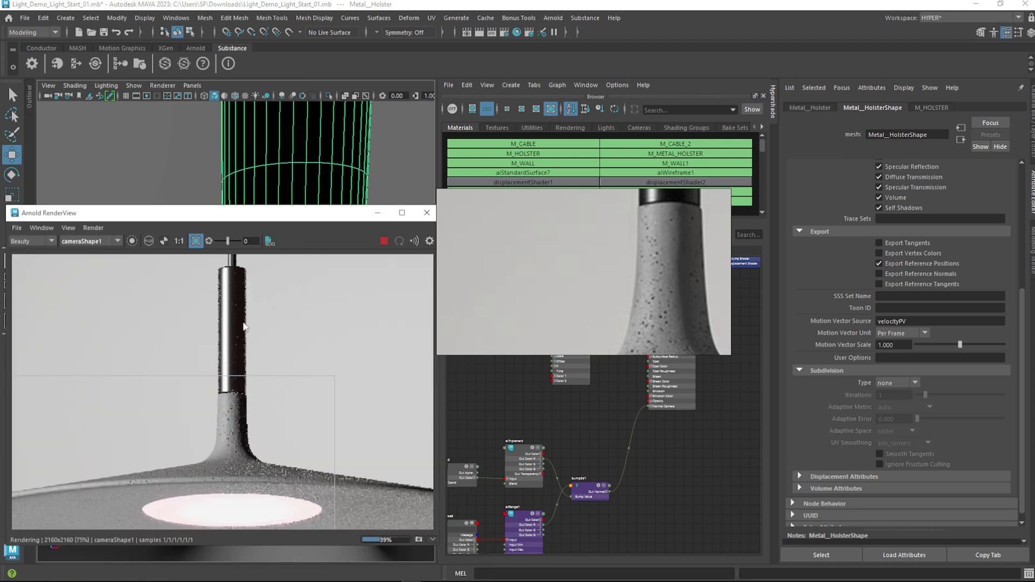
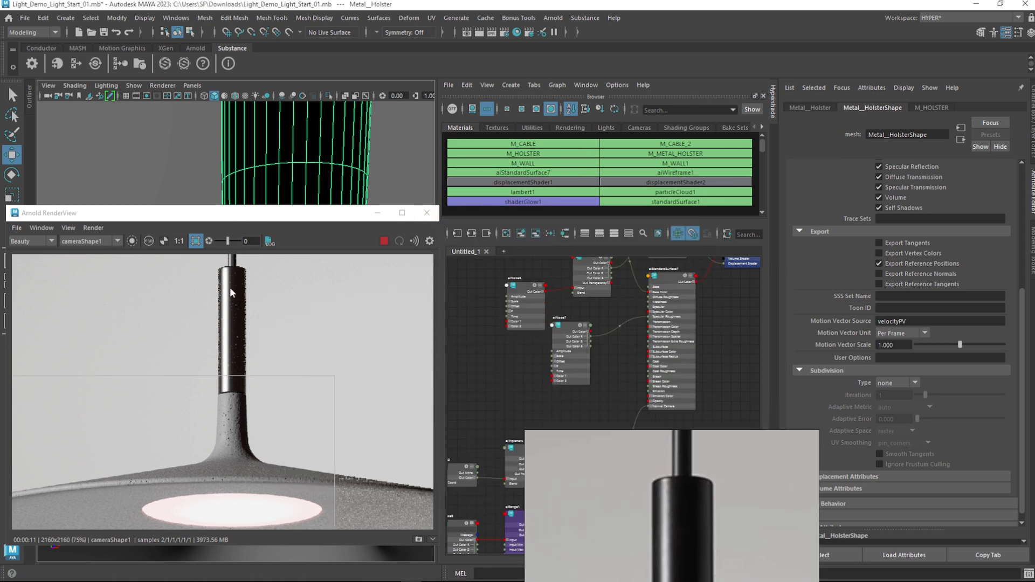
left_click(557, 85)
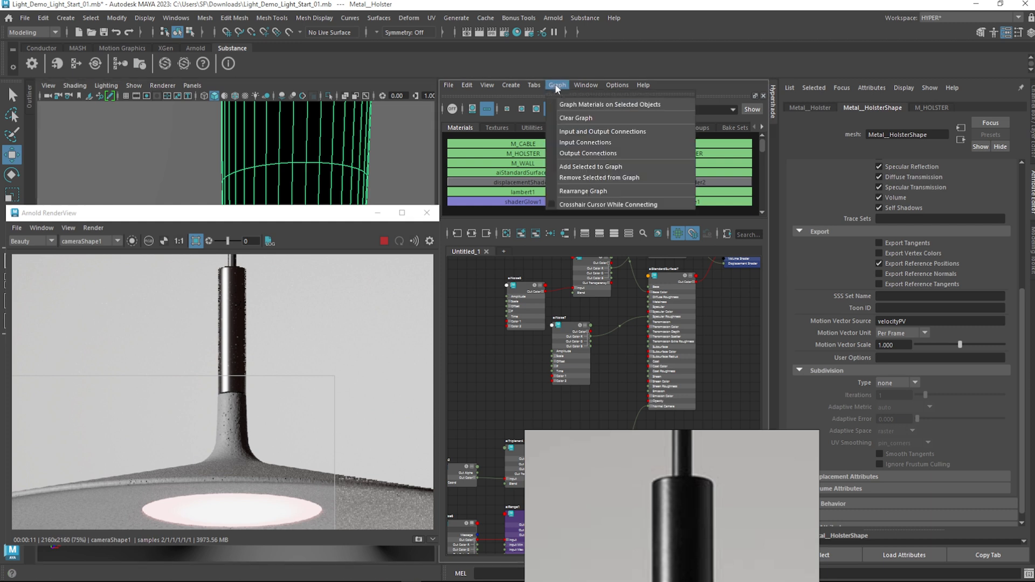
left_click(609, 104)
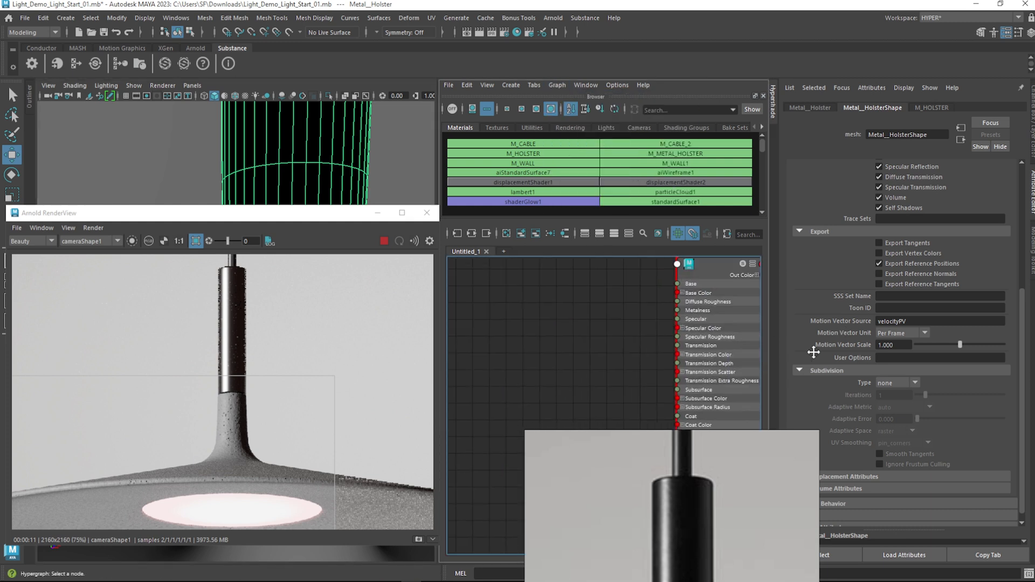
Add an aiNoise node and connect its Out Color R to M_HOLSTER's Specular Roughness
left_click(595, 341)
key("Tab")
type("a")
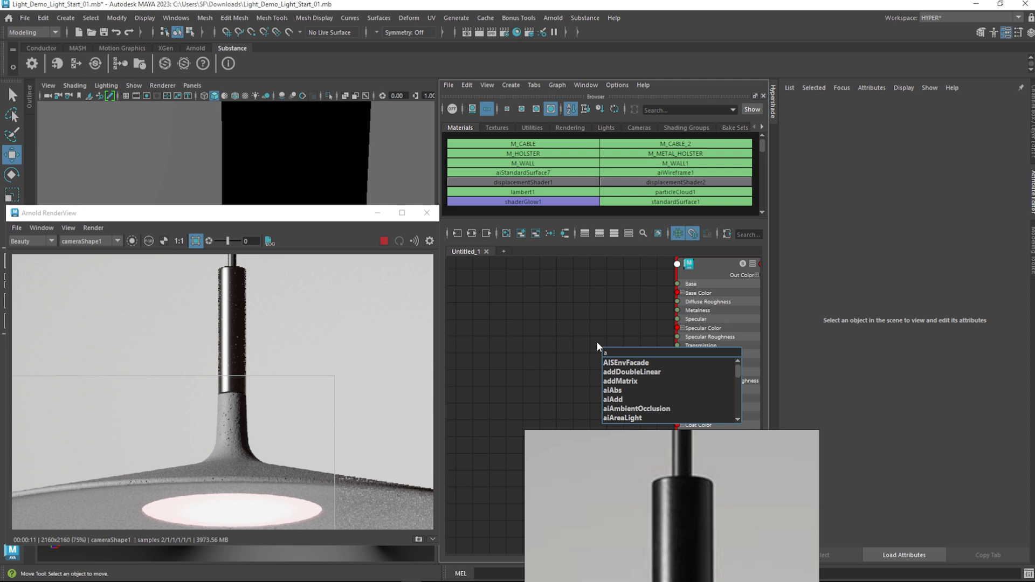
type("inoise")
key("Return")
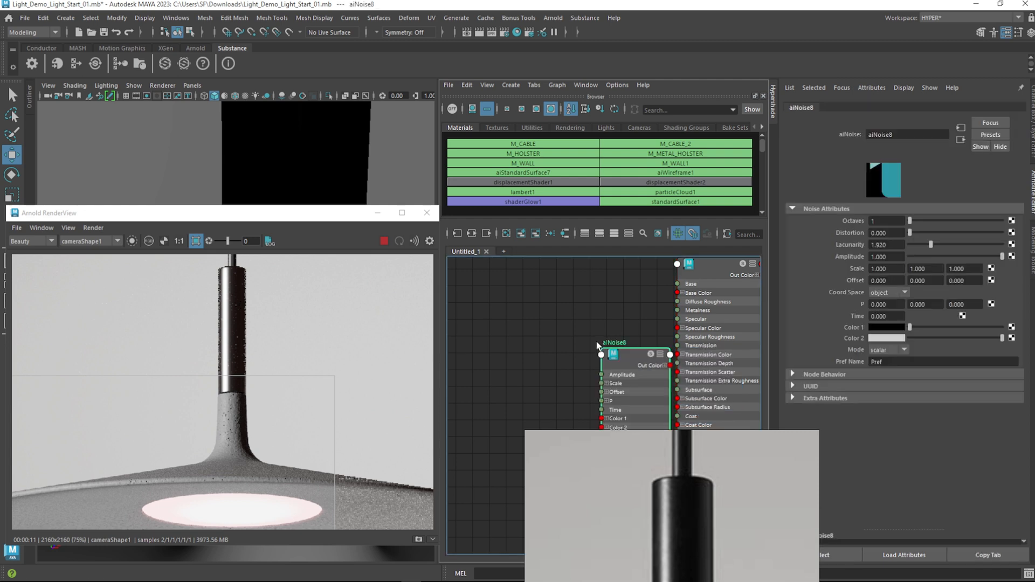
left_click_drag(623, 389, 677, 337)
left_click(570, 295)
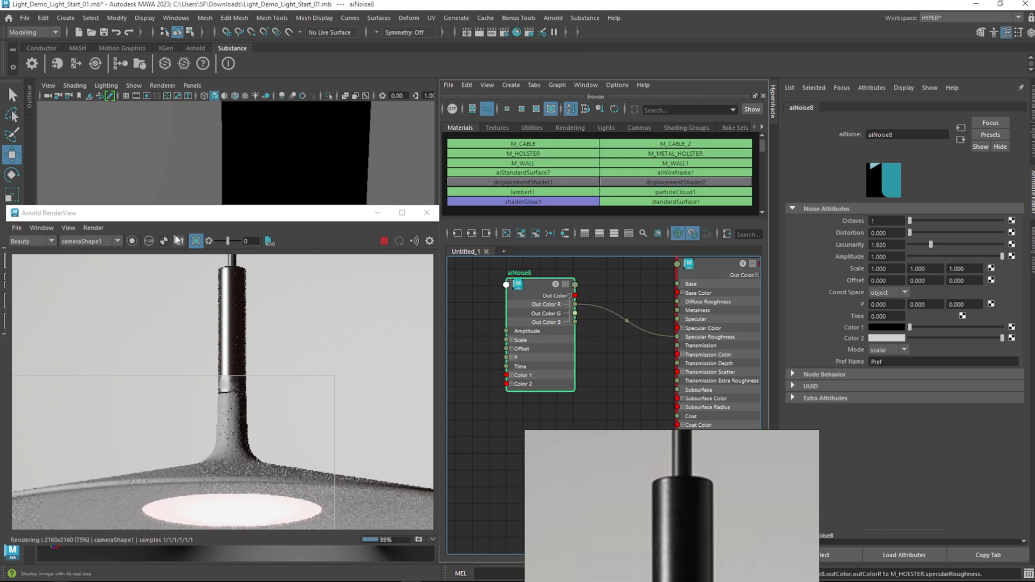
Limit the render to a region around the metal holster and set the roughness noise's Y scale to 50
left_click(196, 241)
left_click_drag(206, 266, 278, 426)
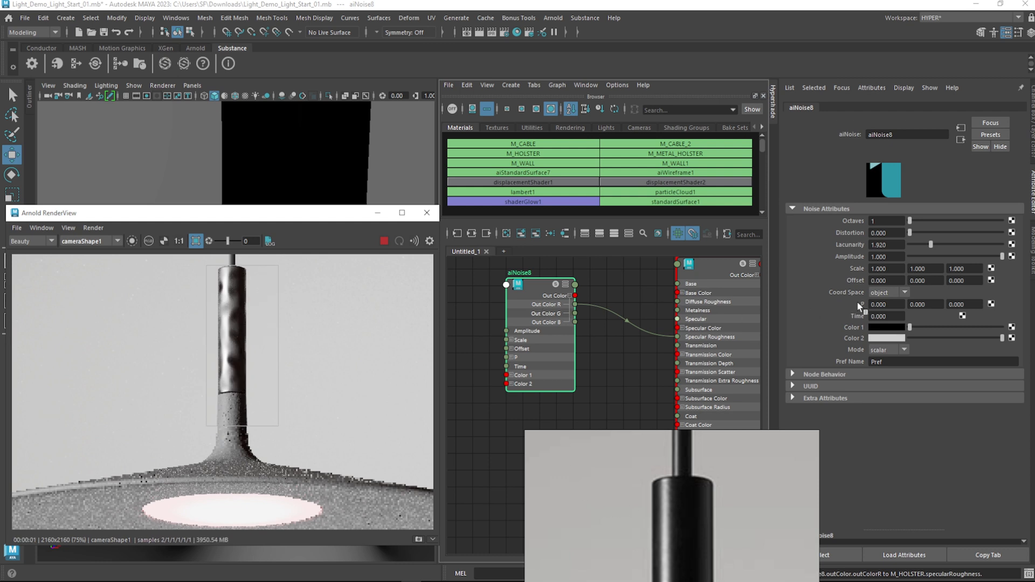
left_click(934, 267)
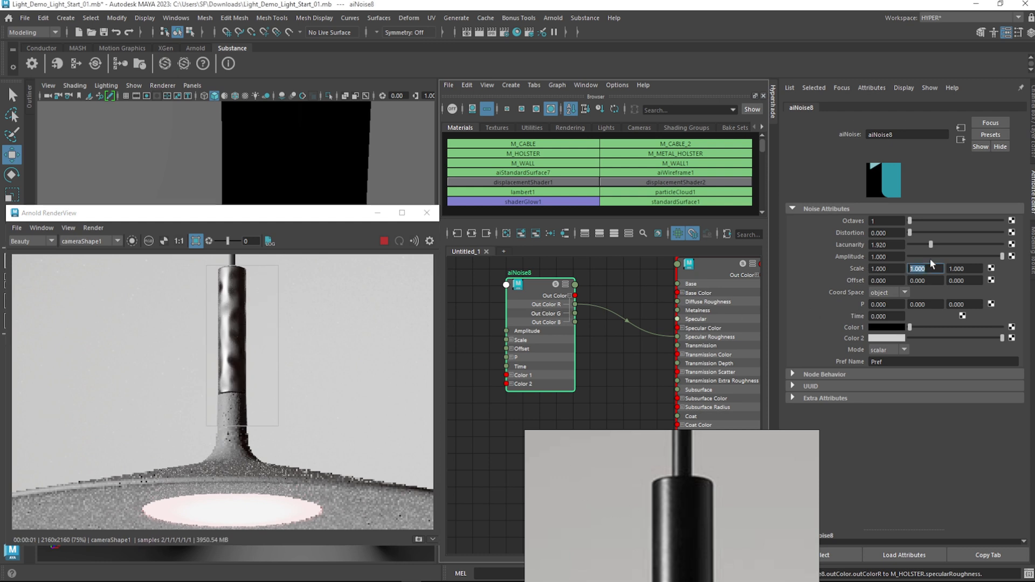
type("50")
key("Return")
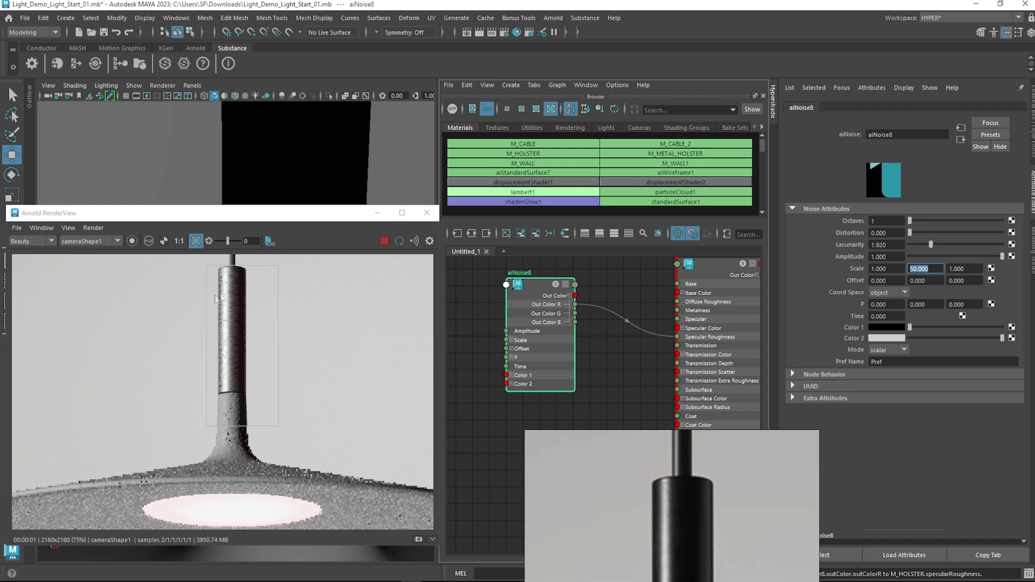
Set aiNoise8's Y scale to 100, lighten its Color 1 and darken its Color 2 to similar mid-grays
scroll(231, 297, "up", 3)
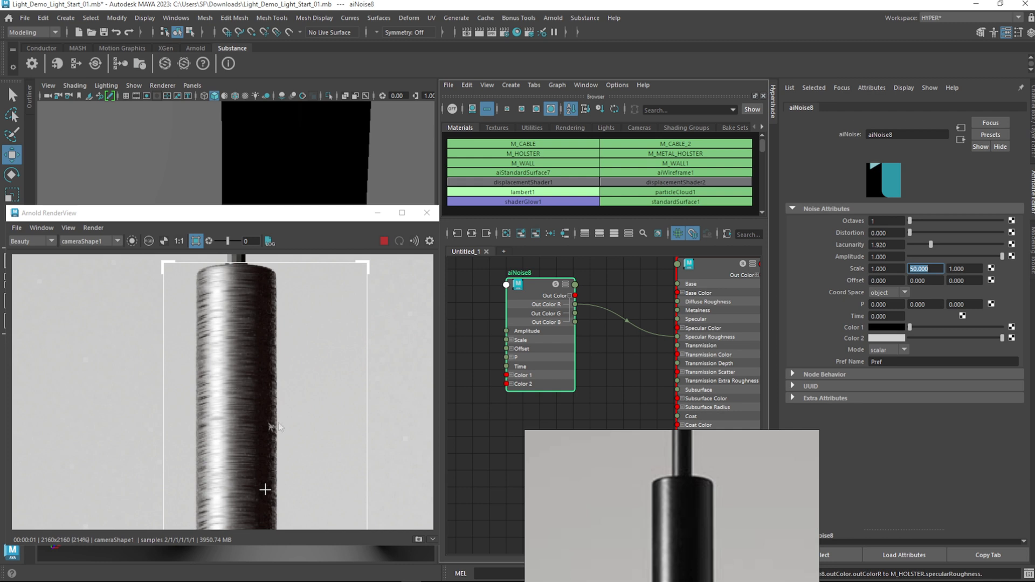
scroll(270, 397, "down", 2)
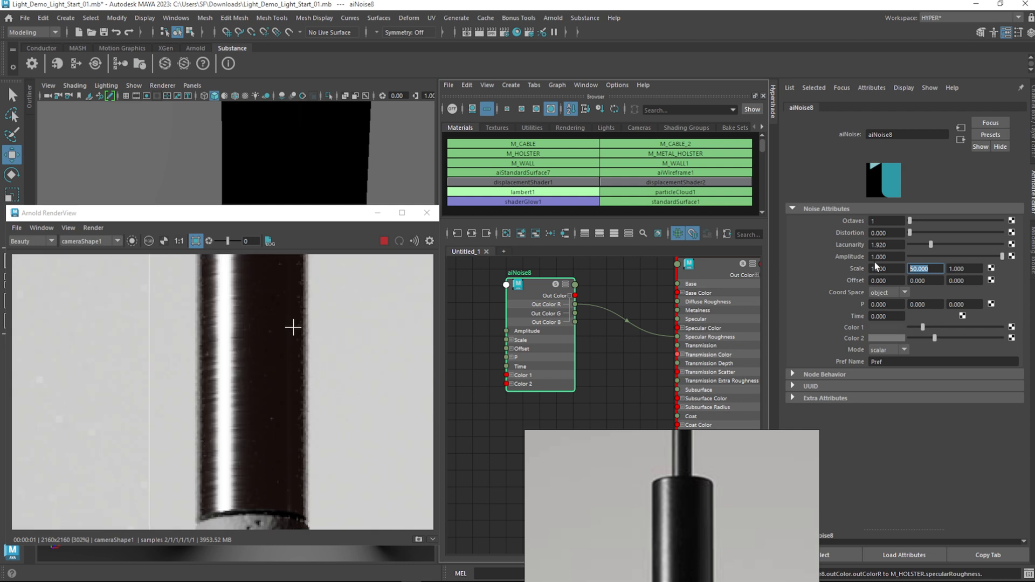
type("100")
key("Return")
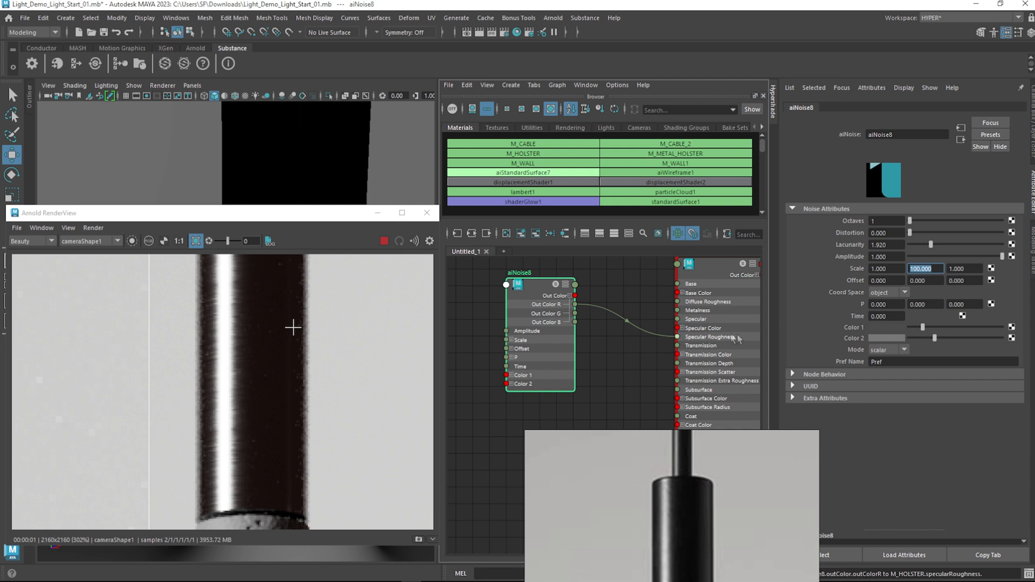
left_click(927, 338)
left_click(931, 326)
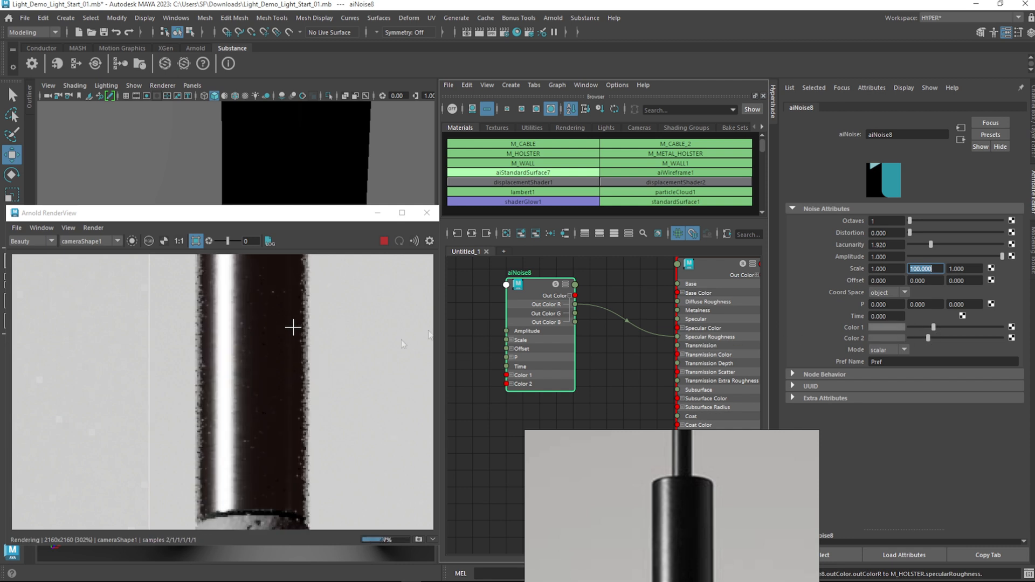
Lighten aiNoise8's Color 1 and slightly lighten its Color 2 while comparing the holster's highlight with the reference
scroll(297, 387, "down", 5)
scroll(275, 321, "up", 4)
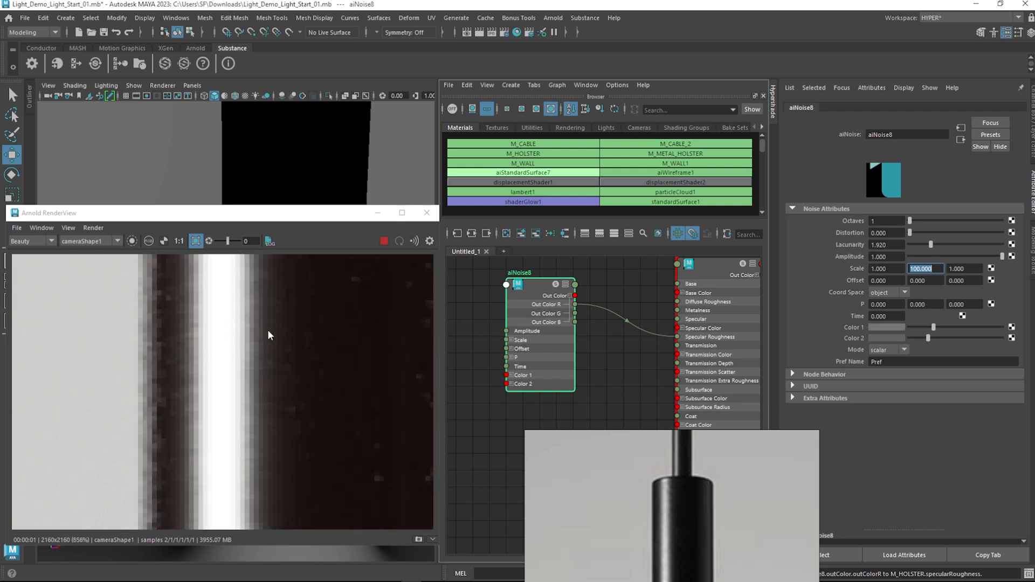
scroll(267, 330, "down", 2)
left_click_drag(933, 327, 940, 329)
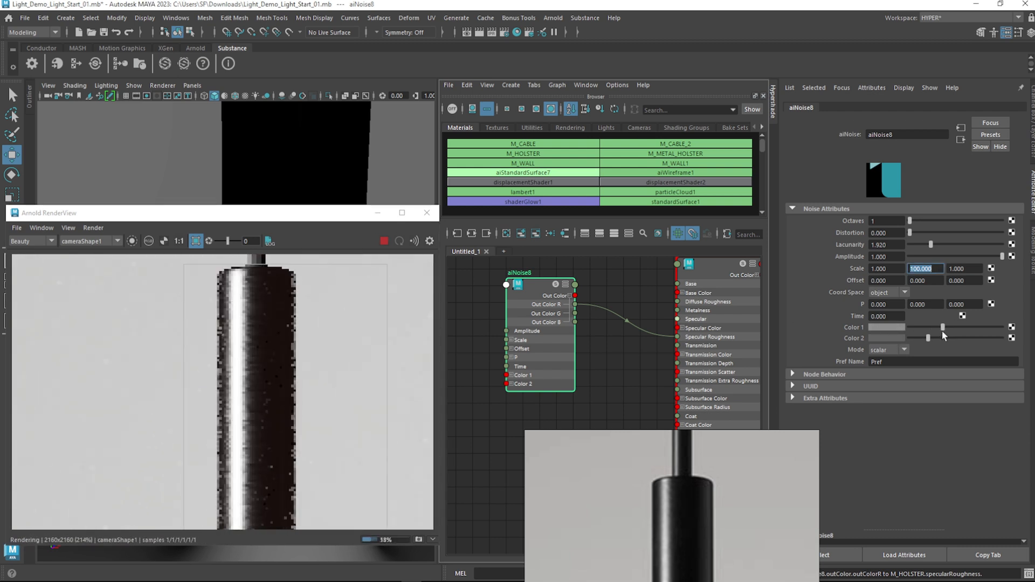
scroll(684, 522, "up", 3)
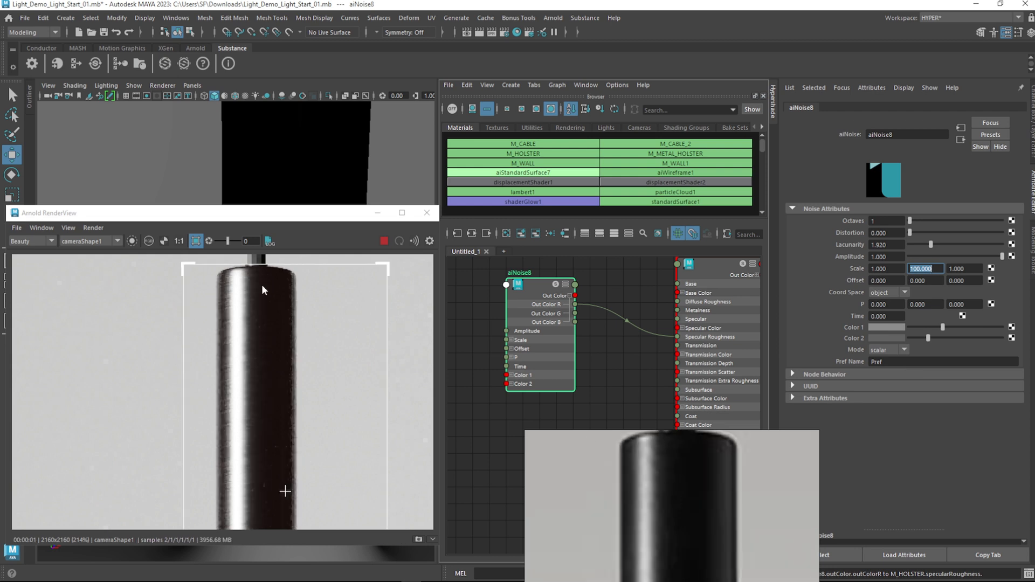
mouse_move(931, 336)
left_mouse_down()
mouse_move(941, 335)
mouse_move(933, 338)
left_mouse_up()
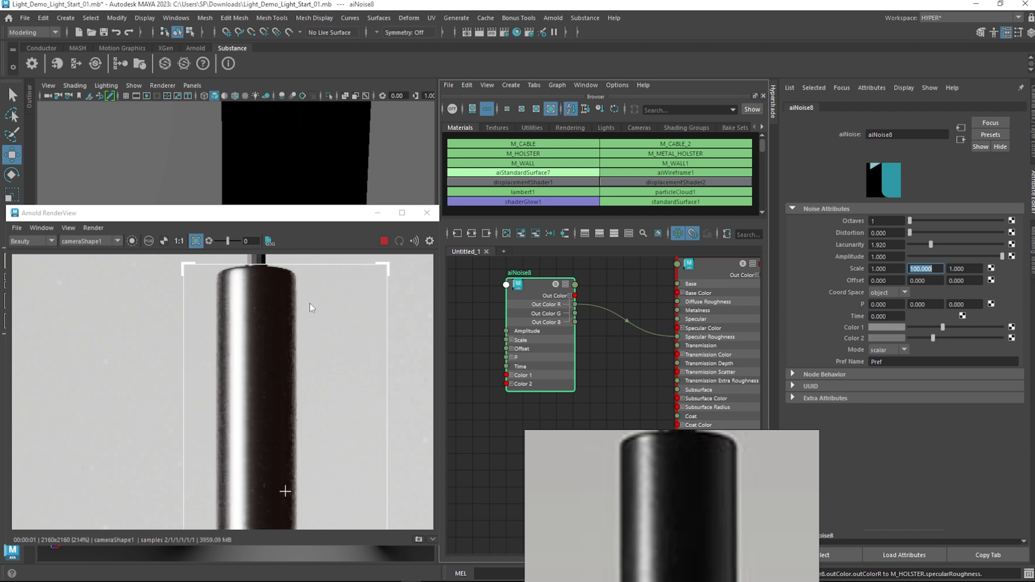
scroll(266, 307, "down", 3)
scroll(286, 370, "up", 5)
Fine-tune M_HOLSTER's base color and inspect the metal holster's reflections in the render
left_click(713, 302)
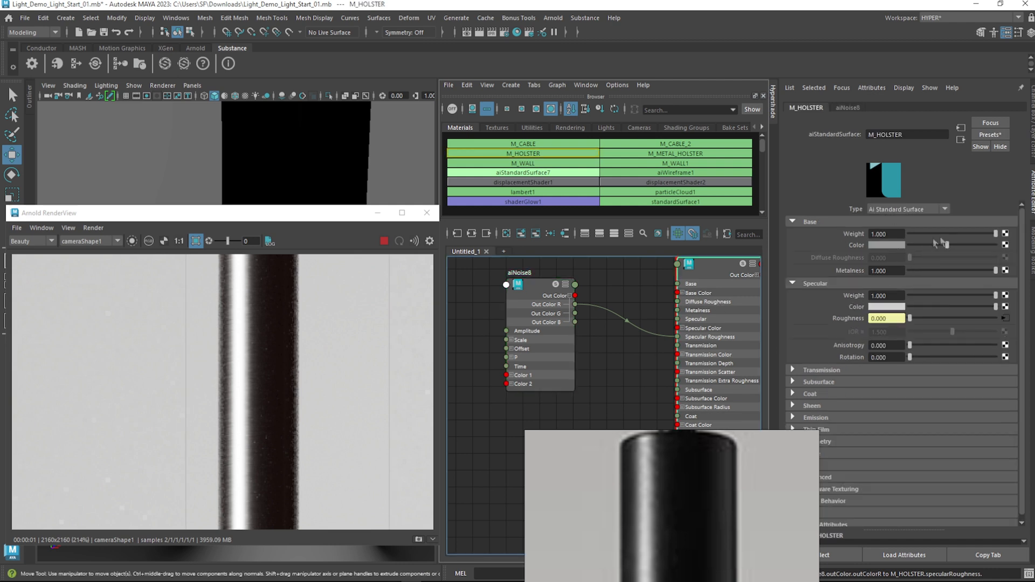
left_click_drag(947, 246, 946, 251)
scroll(330, 404, "down", 4)
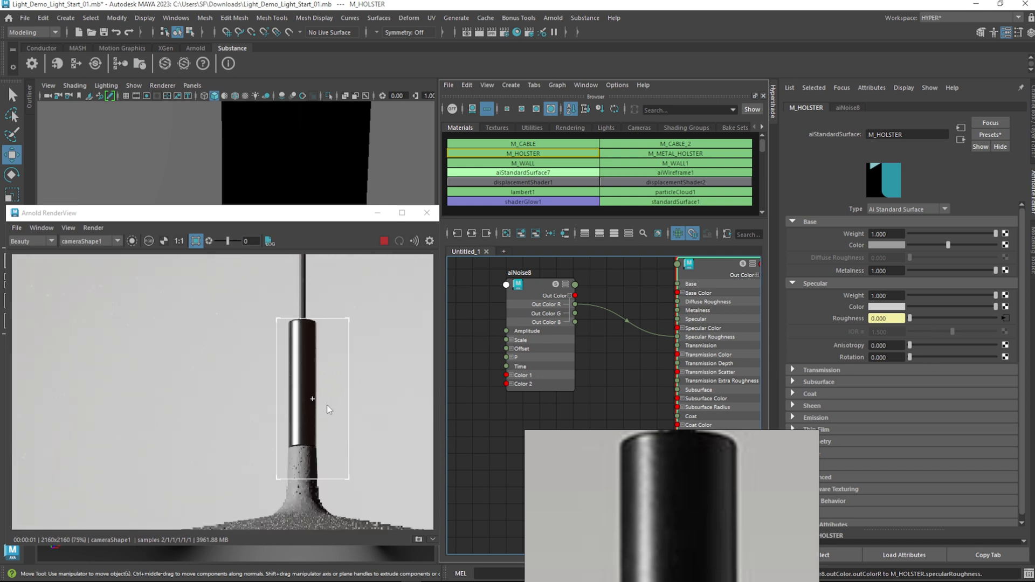
scroll(326, 405, "up", 3)
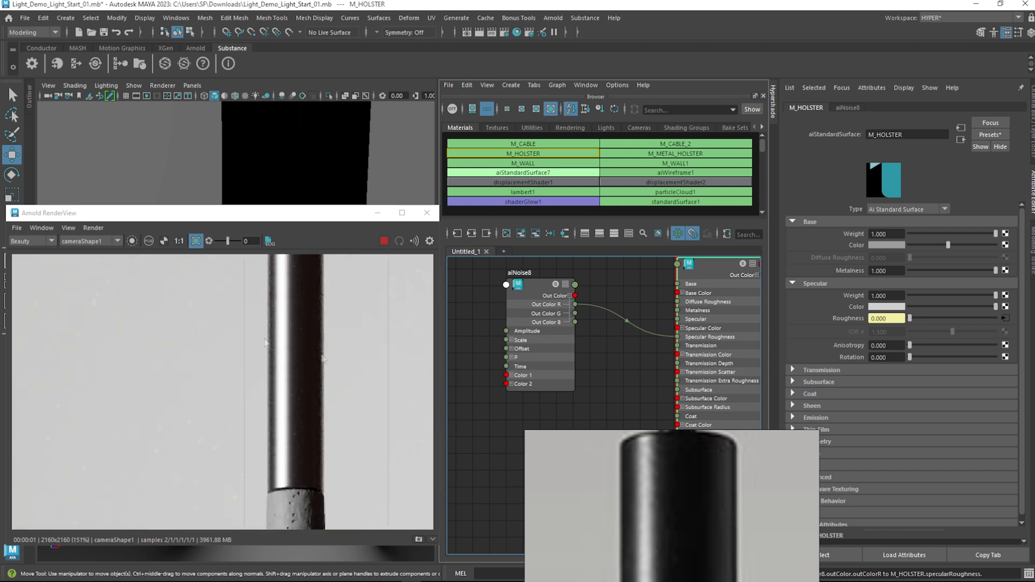
scroll(371, 423, "down", 1)
scroll(364, 463, "up", 2)
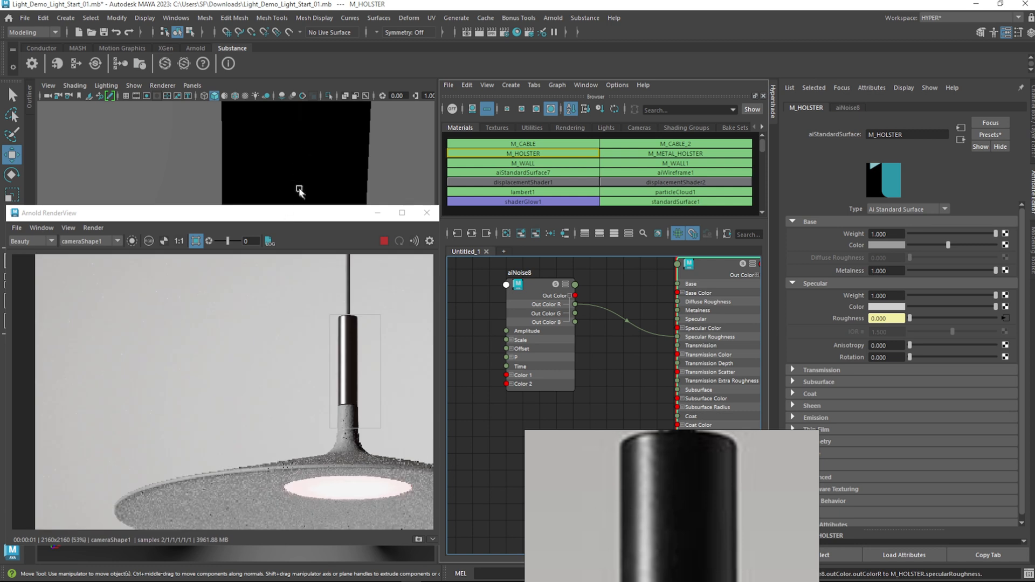
Select the area light aiAreaLight1 in the scene and set its exposure to 16
left_click_drag(338, 213, 523, 274)
scroll(233, 228, "down", 8)
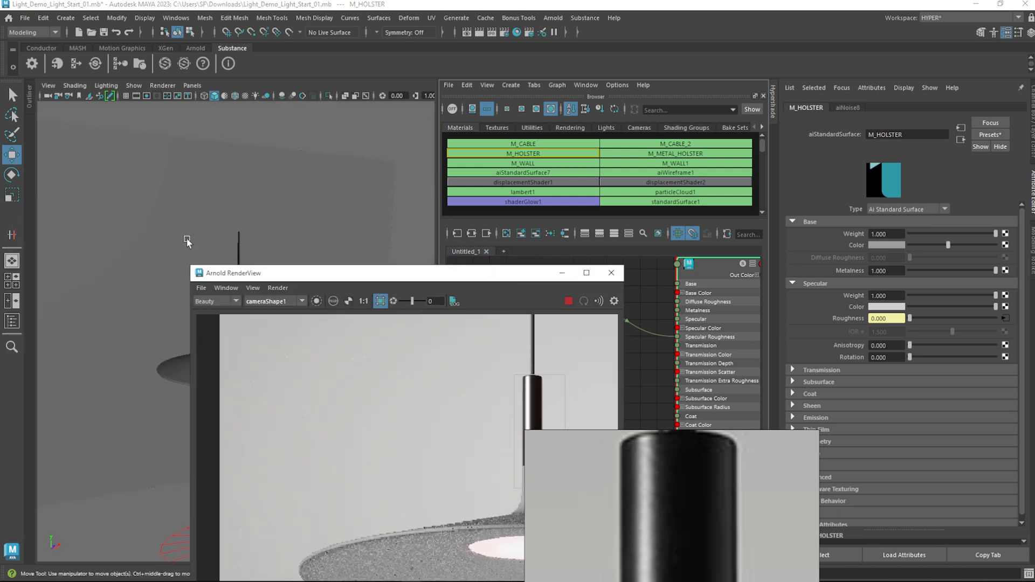
left_click_drag(159, 274, 118, 266, "alt")
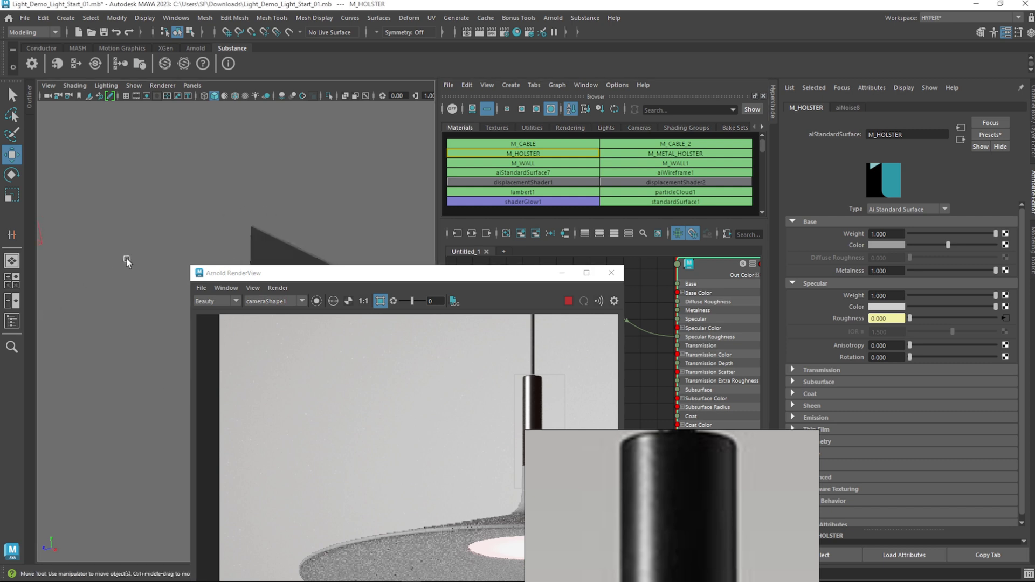
middle_click_drag(117, 237, 216, 232, "alt")
left_click(149, 237)
left_click_drag(494, 273, 338, 117)
double_click(896, 243)
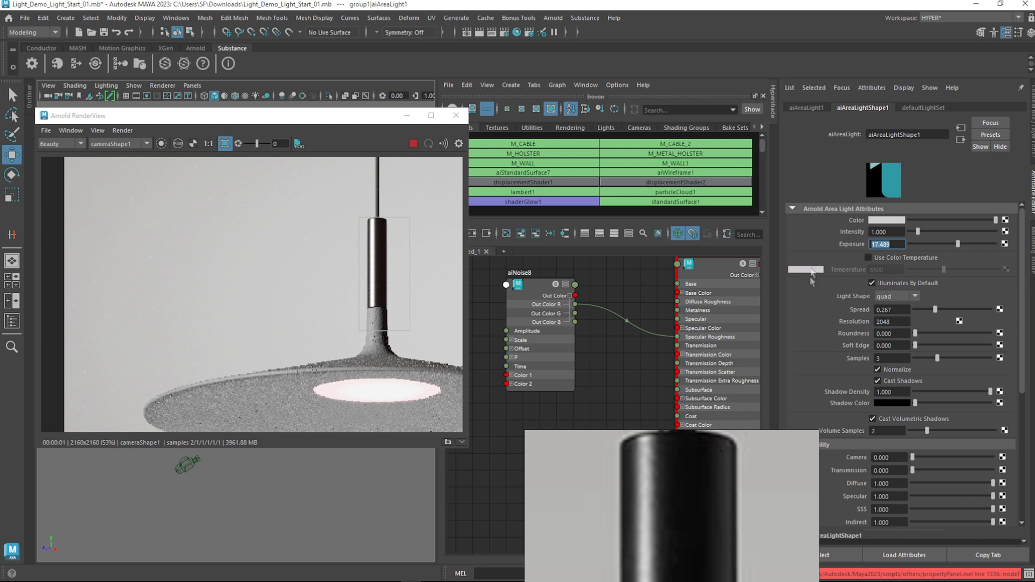
type("16")
key("Return")
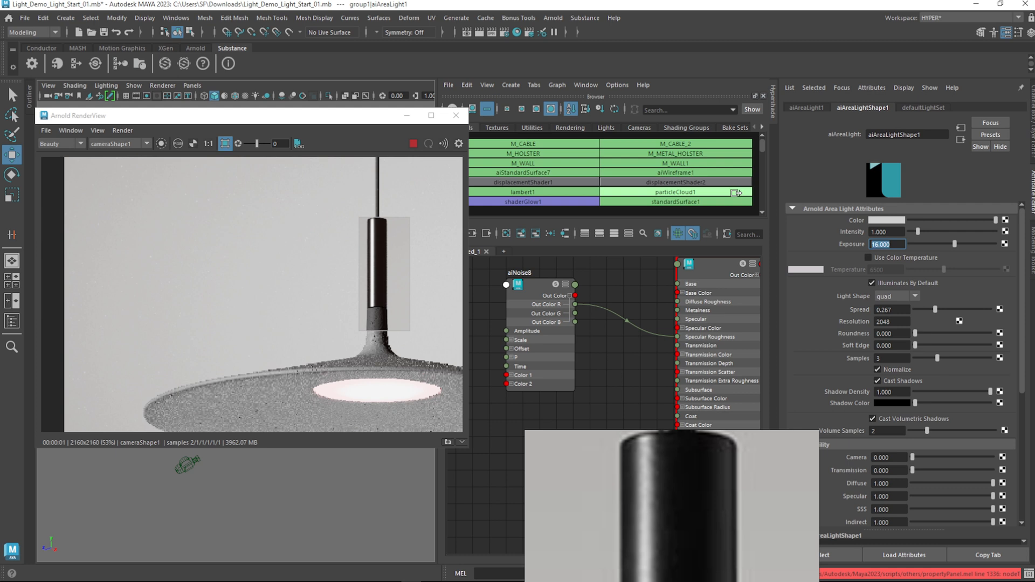
Try an exposure of 17 on the area light and settle on 16.5
type("17")
key("Return")
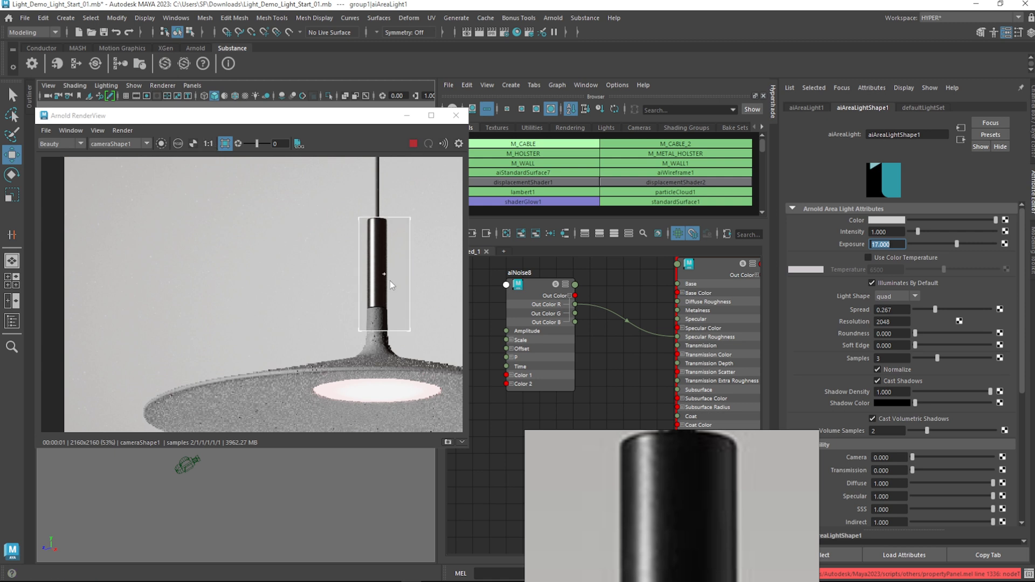
type("16.5")
key("Return")
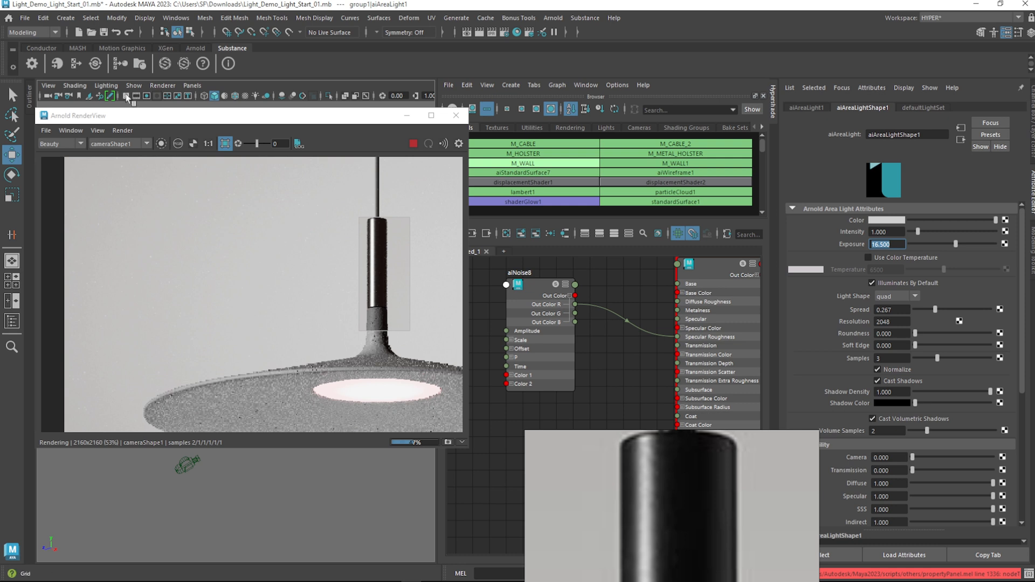
Turn off the region render and inspect the lamp's holster, stem and underside in the full render
scroll(424, 341, "down", 2)
middle_click_drag(414, 329, 324, 288)
scroll(324, 288, "up", 2)
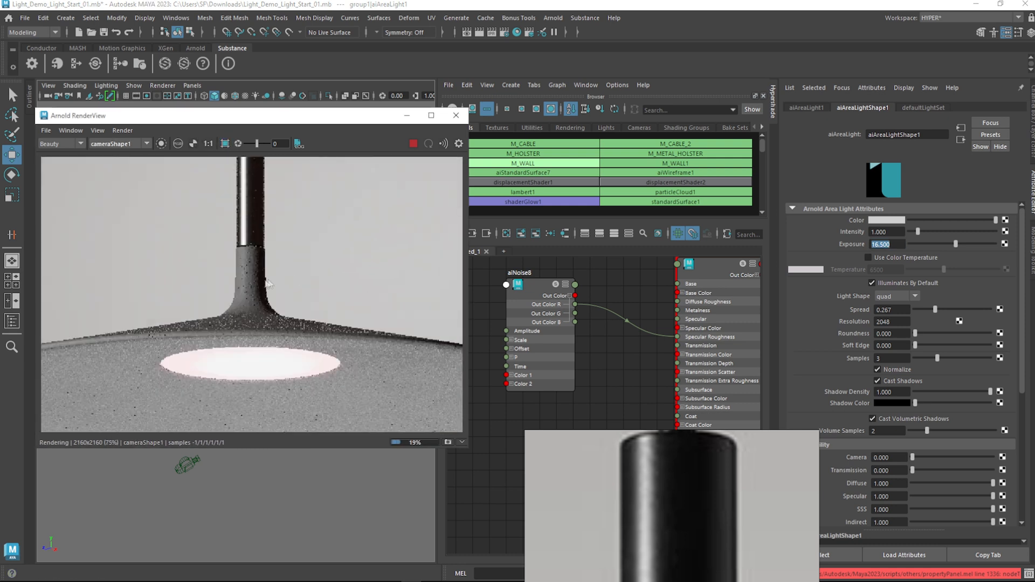
Select the concrete lamp shade Concrete_geo and graph its material network in the Hypershade
middle_click_drag(258, 278, 285, 276)
left_click(282, 300)
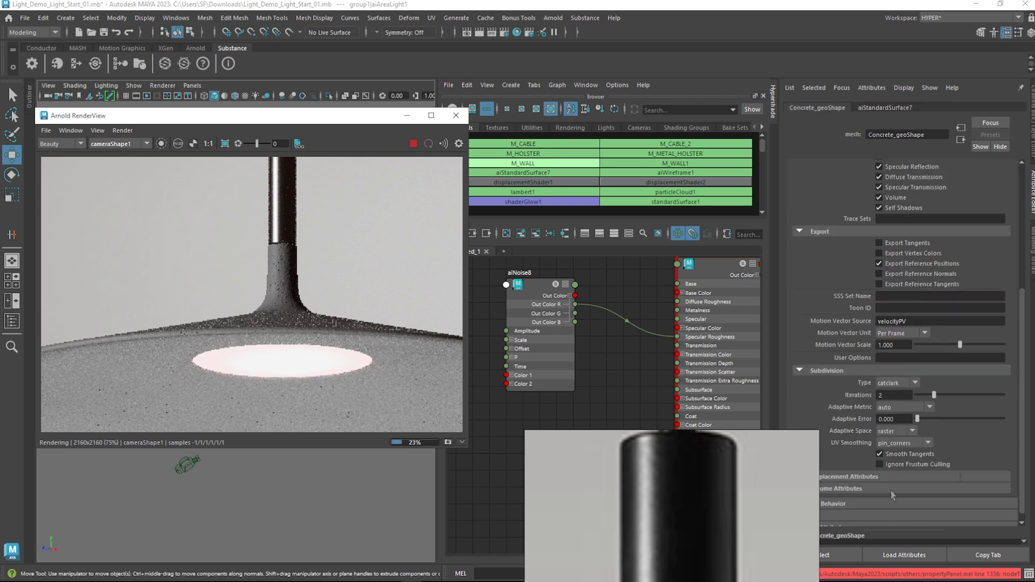
scroll(601, 361, "down", 4)
middle_click_drag(595, 390, 630, 416)
scroll(614, 394, "down", 3)
middle_click_drag(566, 390, 617, 333)
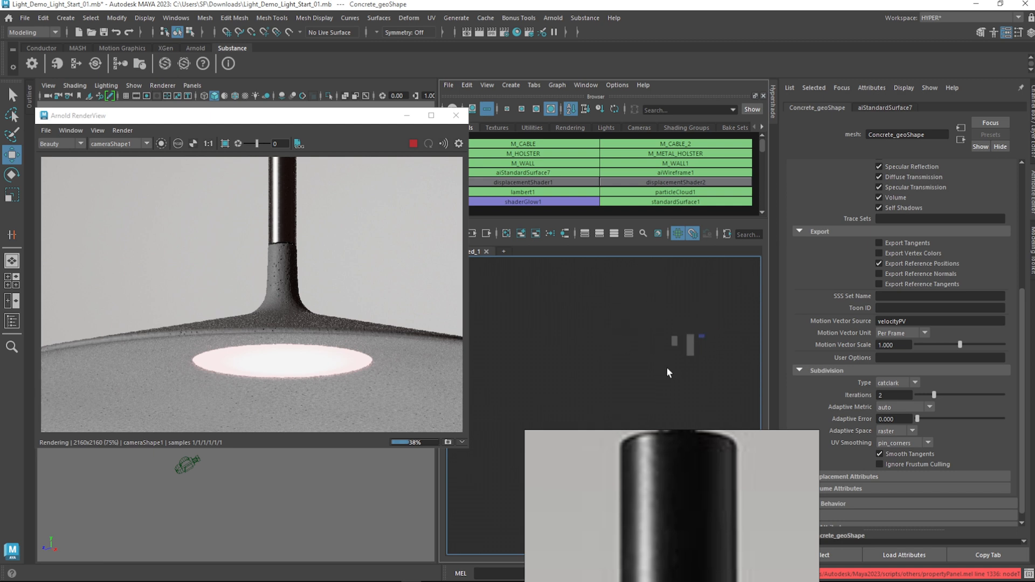
scroll(663, 366, "up", 3)
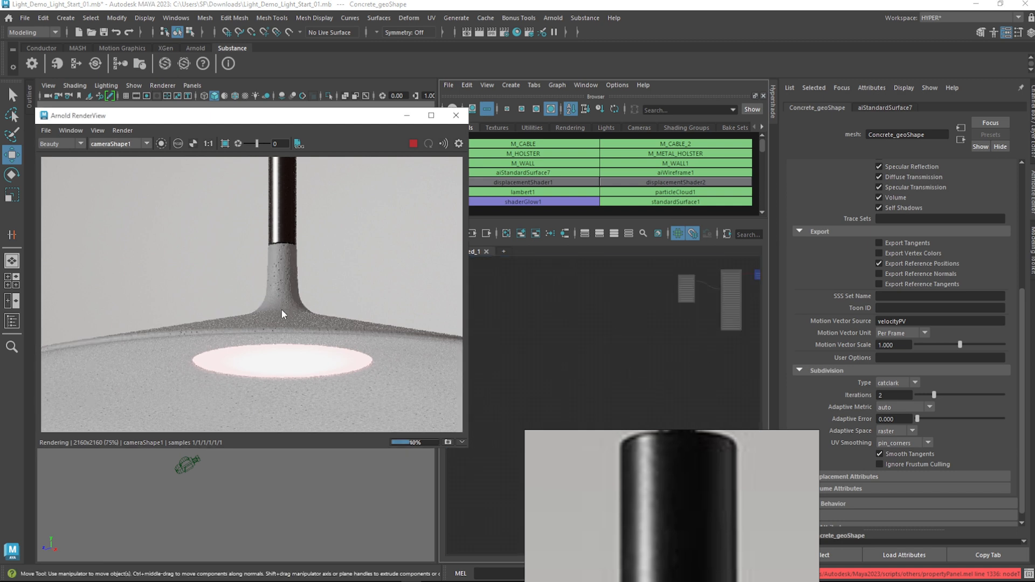
left_click(557, 85)
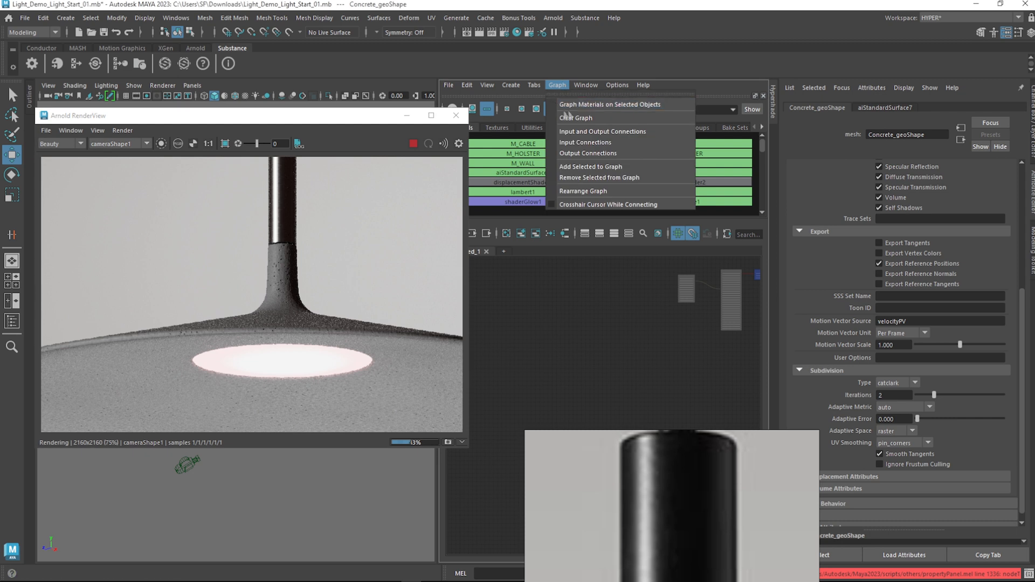
left_click(591, 106)
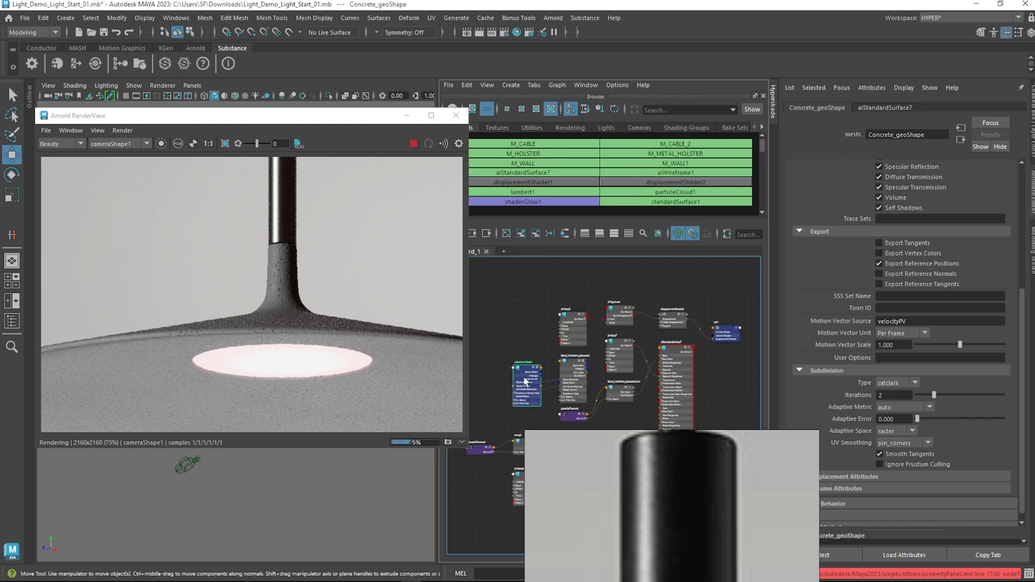
Try a luminosity of 0.51 on the concrete's substanceNode1 and settle on 0.55
scroll(538, 363, "up", 3)
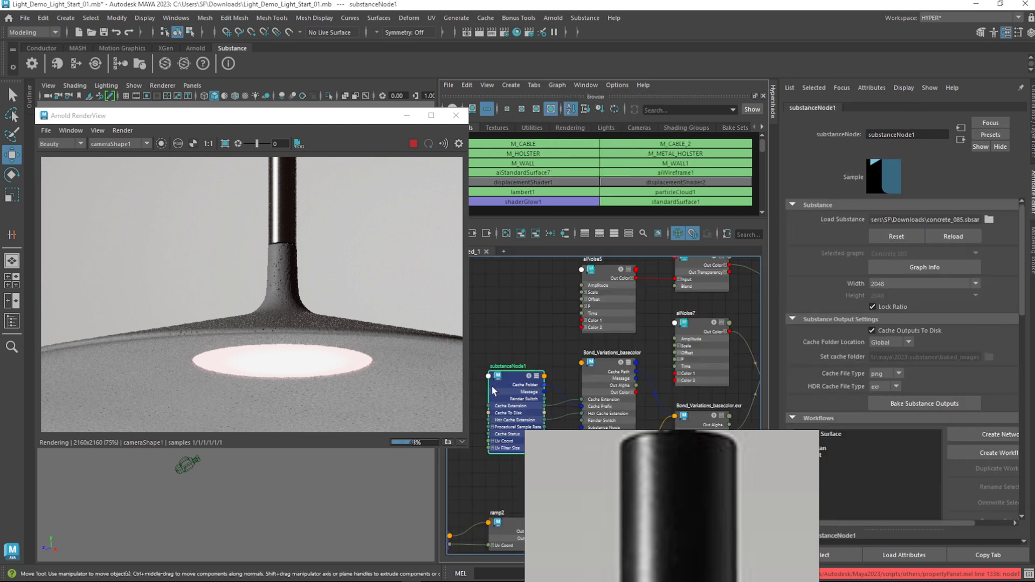
scroll(837, 387, "down", 5)
scroll(995, 456, "down", 3)
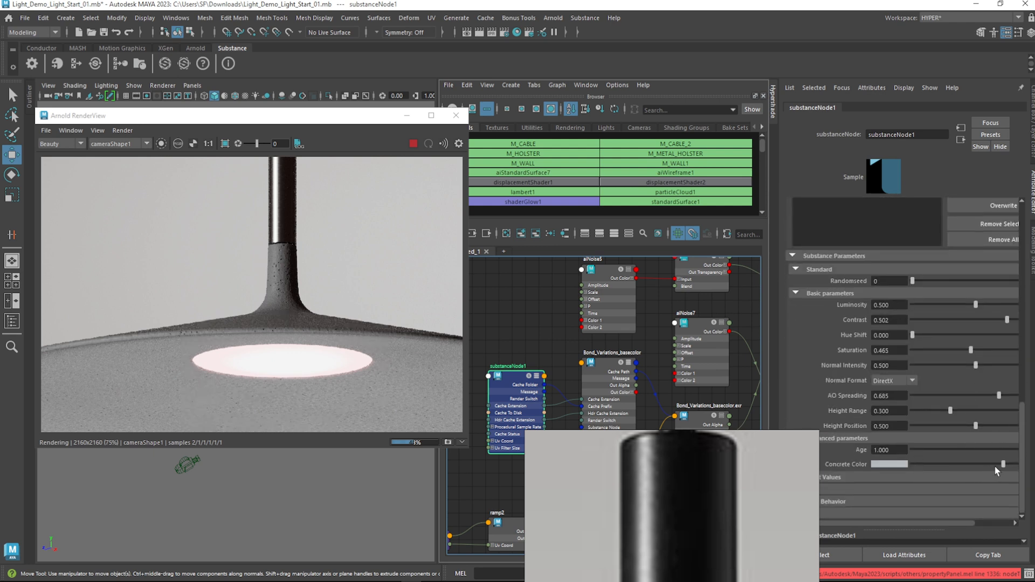
left_click(896, 304)
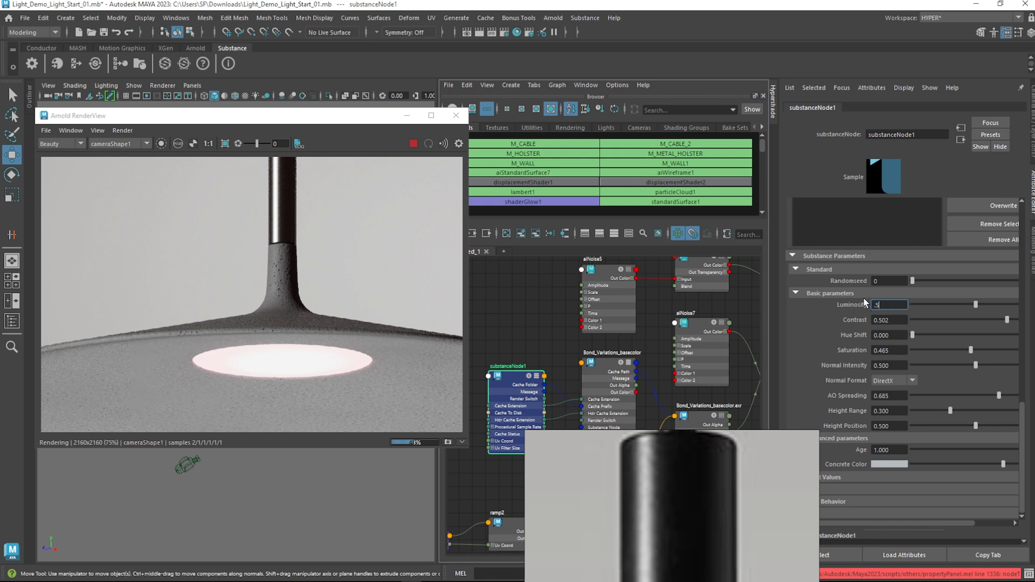
key("Return")
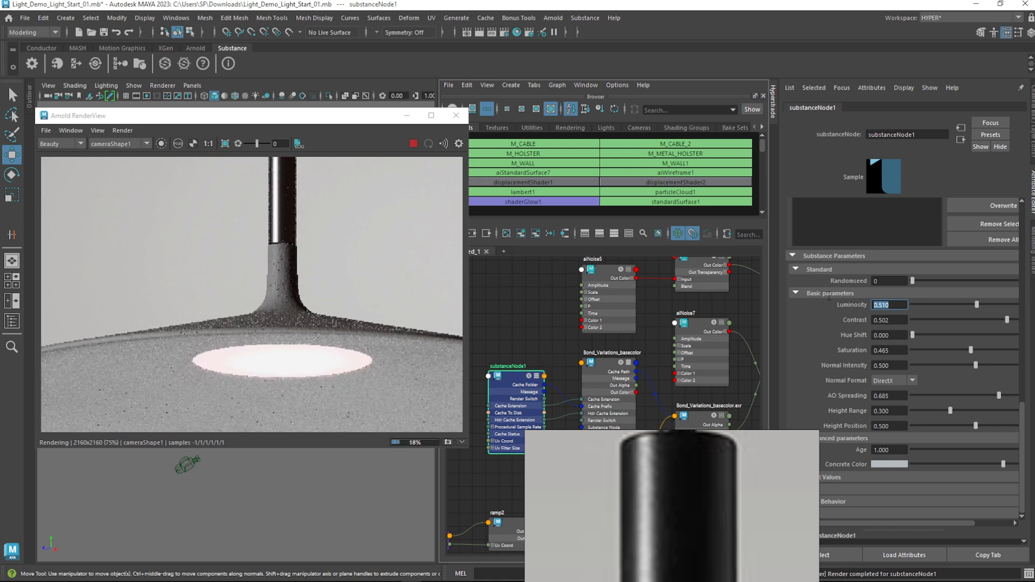
type(".55")
key("Return")
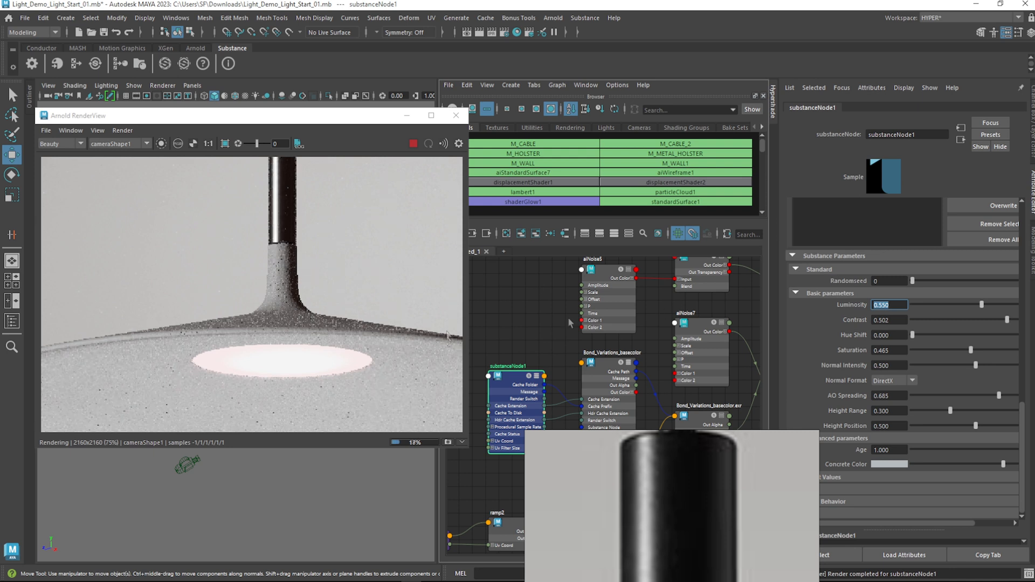
Rearrange the render window and the reference image to compare the concrete's brightness and the overall lamp
scroll(319, 347, "down", 3)
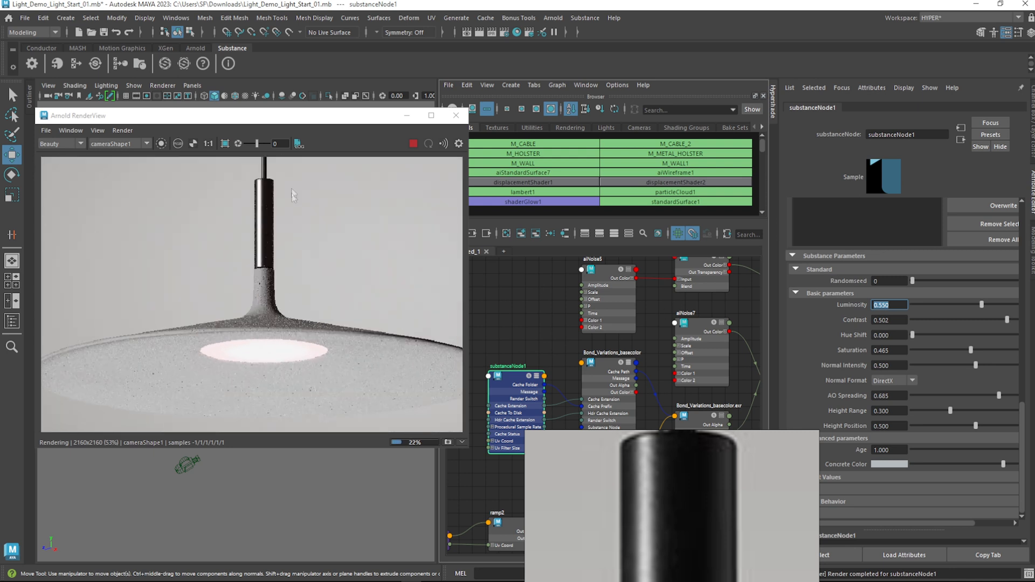
left_click_drag(286, 116, 301, 69)
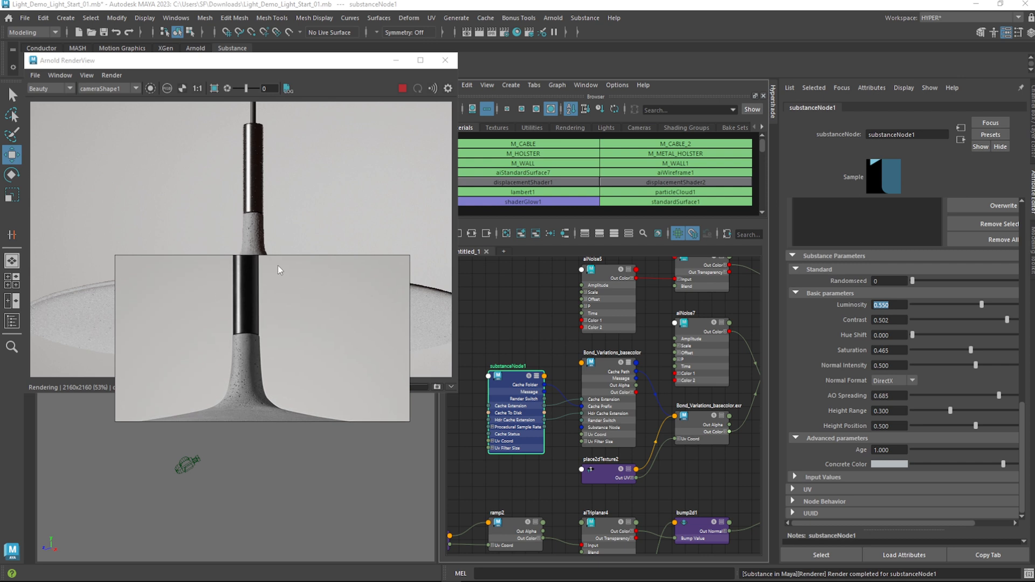
right_click_drag(299, 306, 301, 449)
scroll(282, 291, "down", 3)
scroll(282, 291, "up", 2)
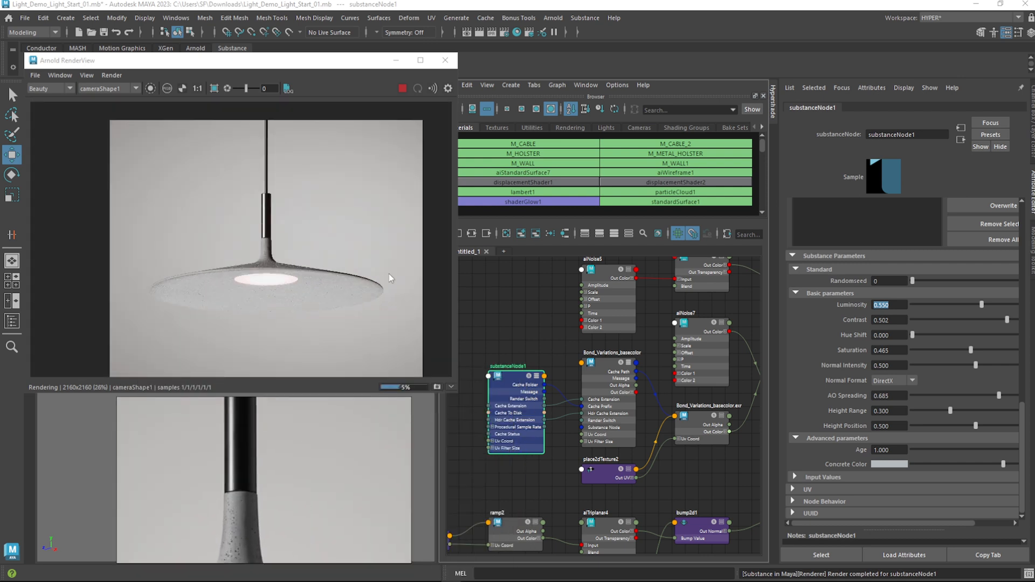
scroll(356, 286, "up", 2)
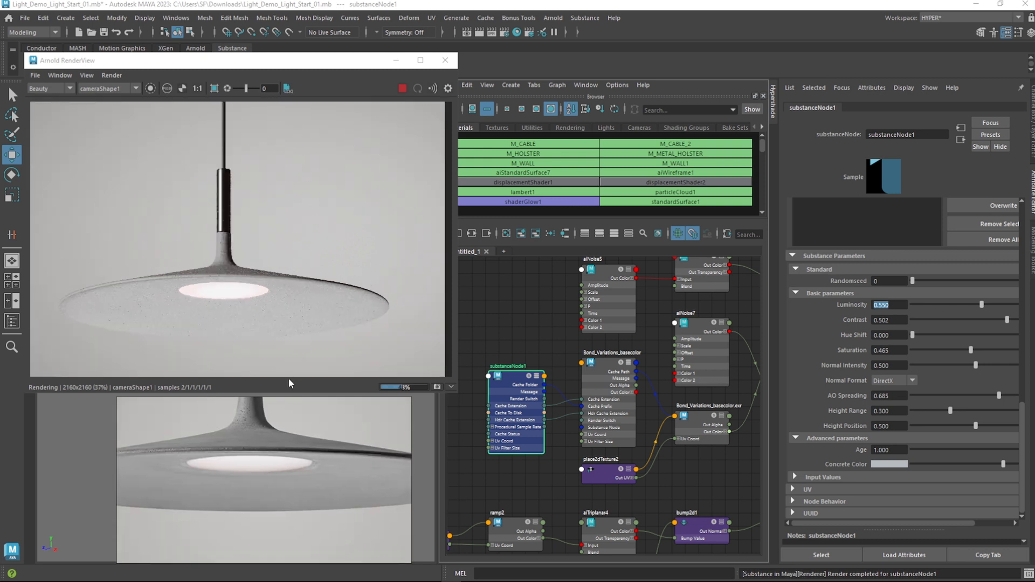
left_click_drag(321, 62, 622, 76)
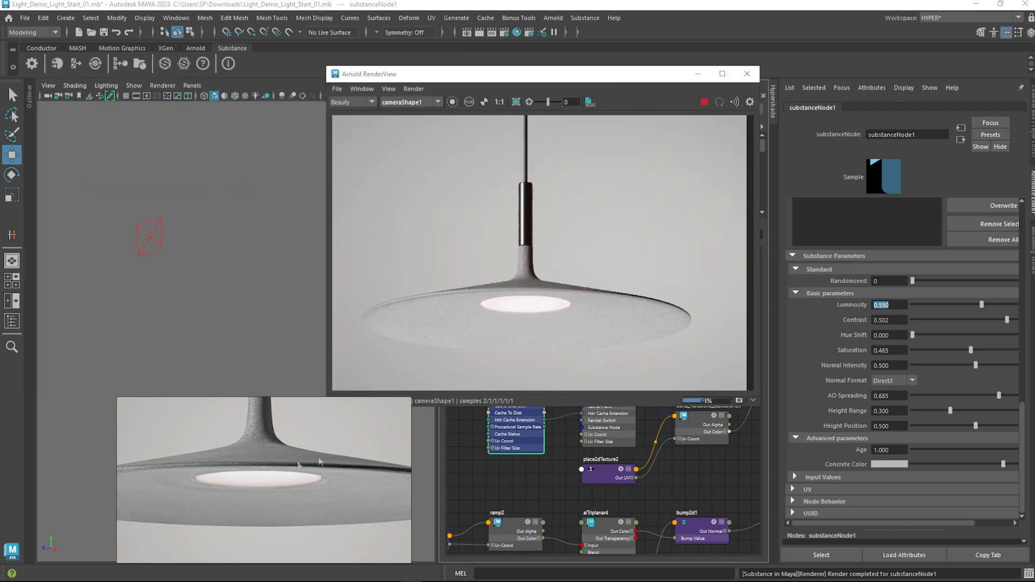
right_click_drag(282, 475, 590, 480)
Select the disk area light directly beneath the lamp and lower its exposure to 10.125
left_click_drag(367, 489, 192, 453, "alt")
scroll(183, 394, "up", 5)
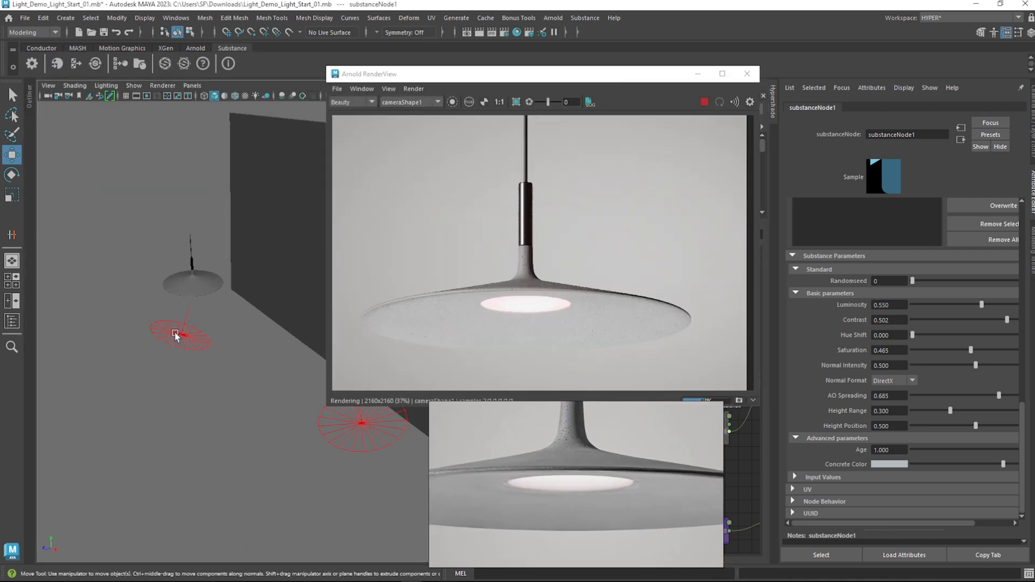
left_click(215, 350)
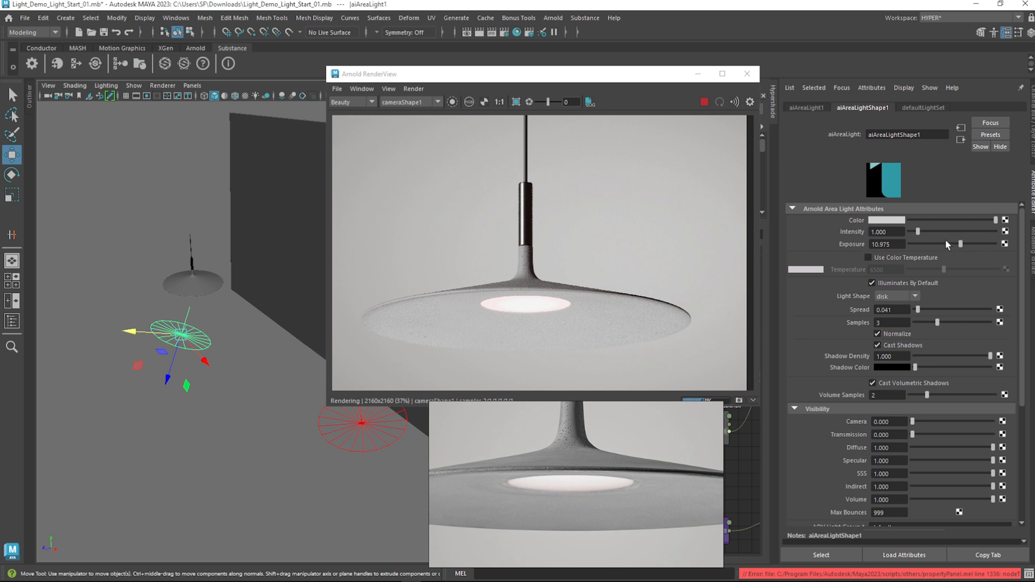
left_click_drag(894, 244, 850, 242, "ctrl")
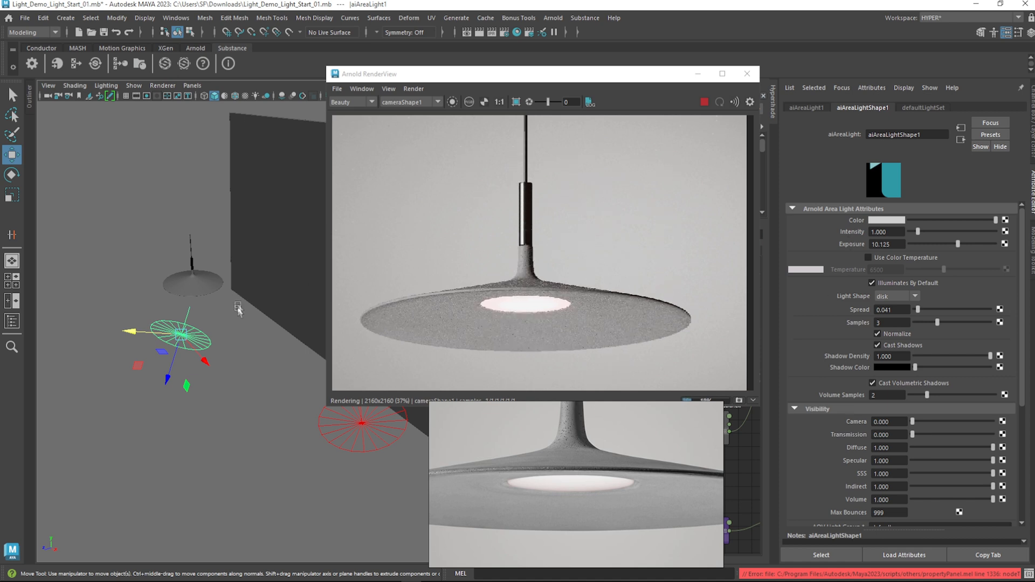
Select the disk area light in group2 near the wall and set its exposure to 12.410
left_click(368, 434)
left_click_drag(893, 246, 866, 247, "ctrl")
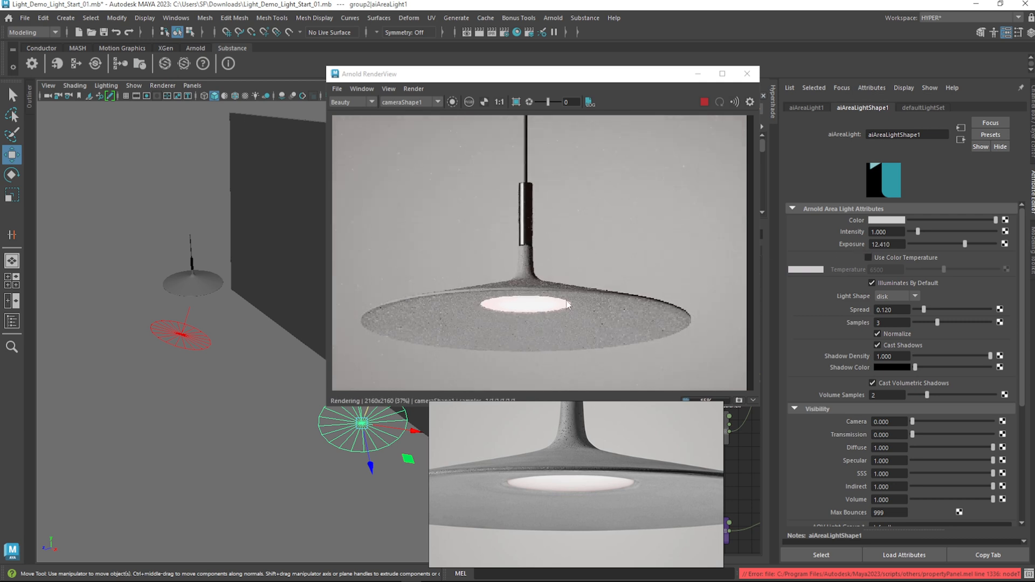
scroll(572, 301, "down", 3)
scroll(577, 299, "up", 2)
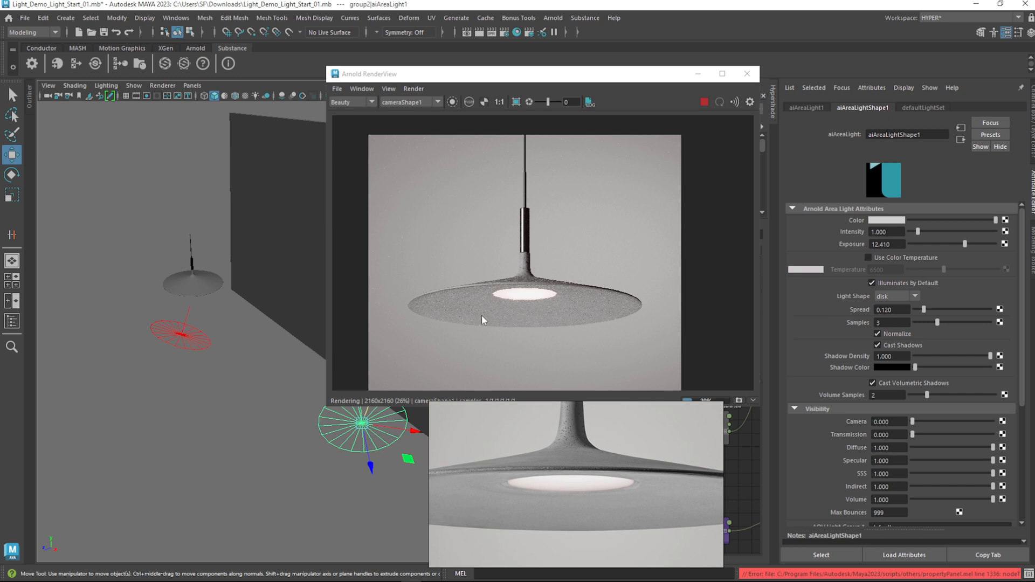
Select the sky dome light aiSkyDomeLight1 and set its exposure to -4.106
scroll(189, 302, "down", 4)
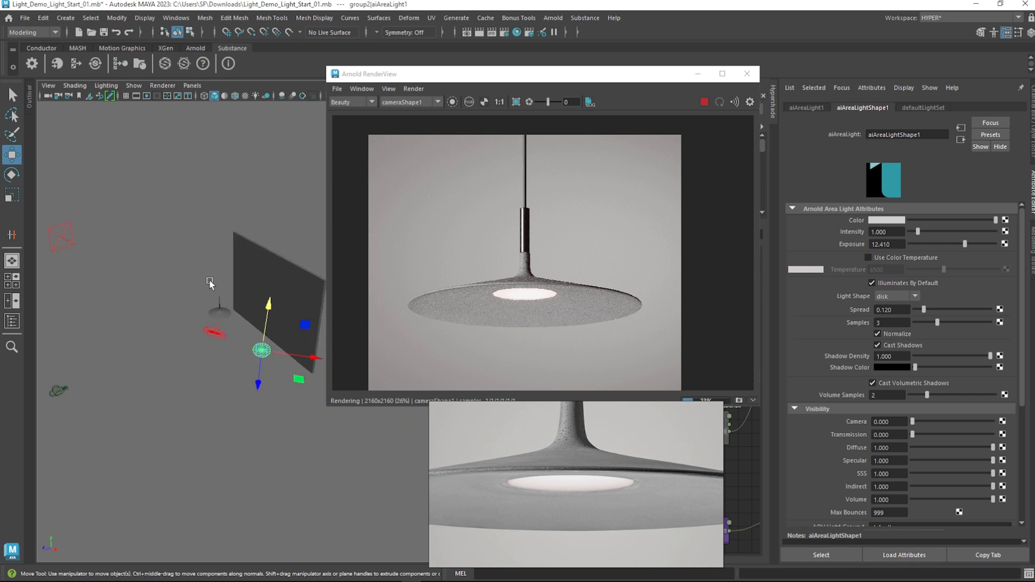
left_click(164, 210)
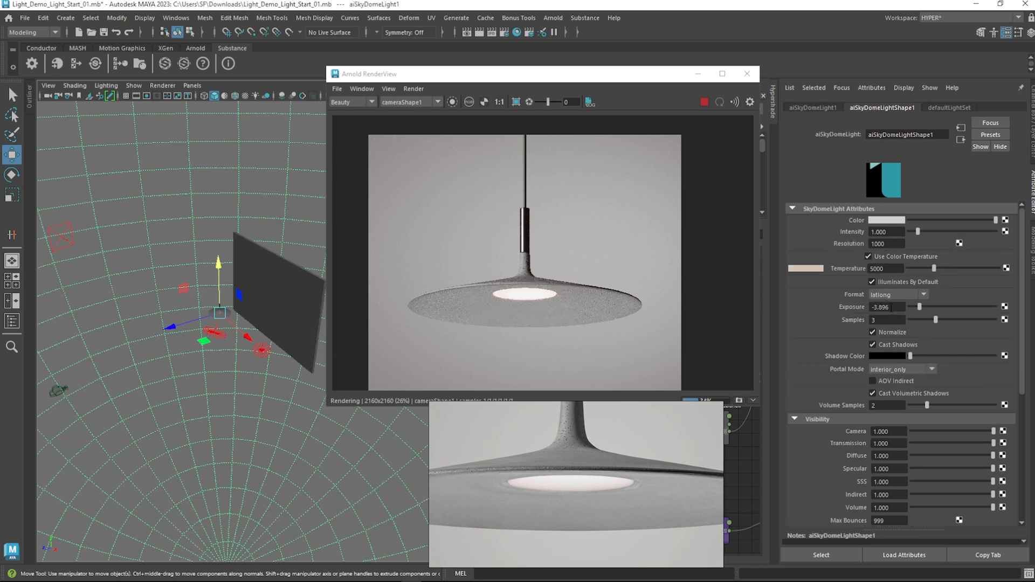
scroll(561, 298, "up", 2)
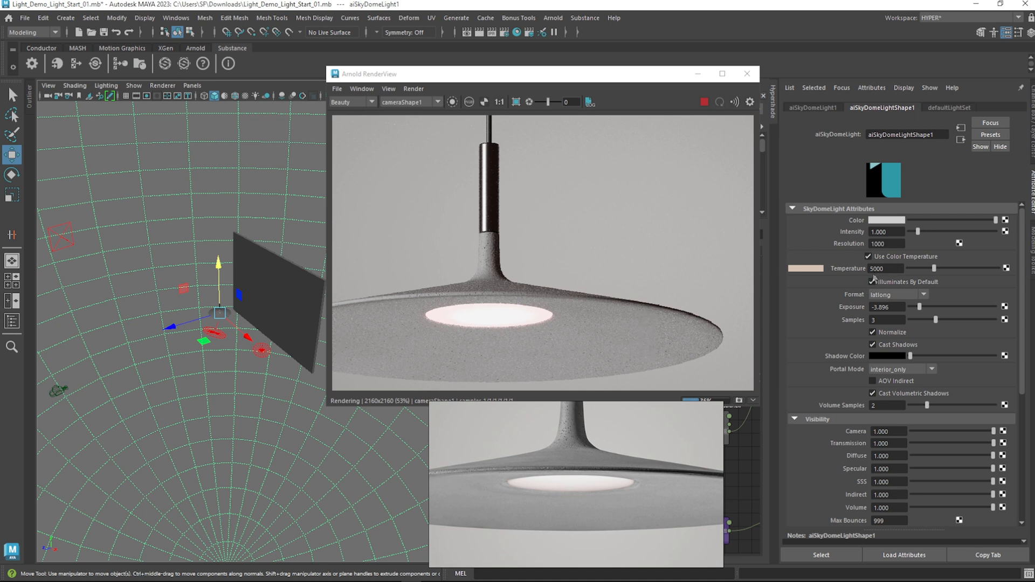
left_click_drag(889, 308, 700, 354, "ctrl")
left_click_drag(828, 340, 878, 321, "ctrl")
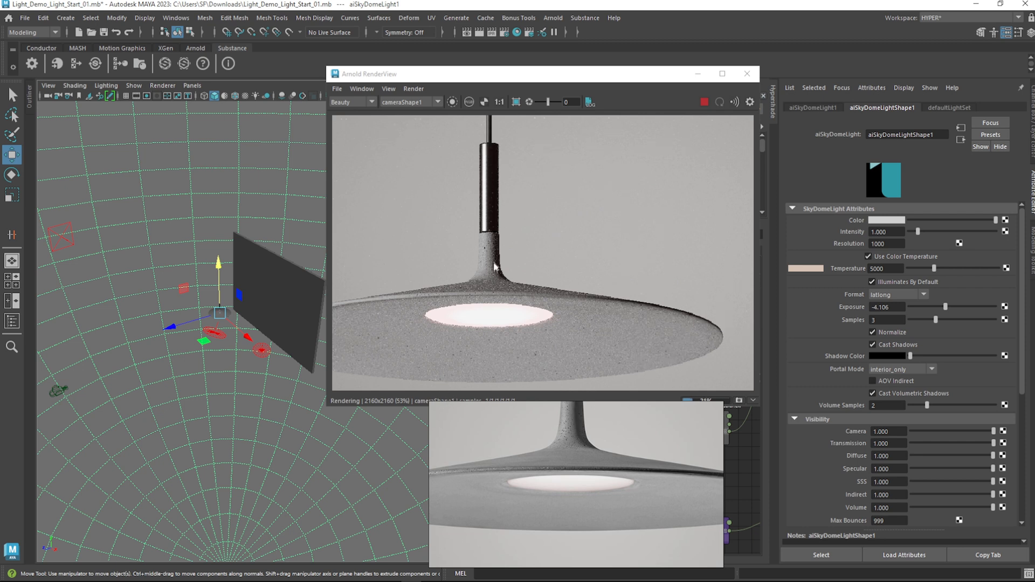
Compare the render with the reference image, examining the lamp's stem, shade and underside up close and as a whole
scroll(660, 291, "down", 2)
middle_click_drag(589, 303, 585, 269)
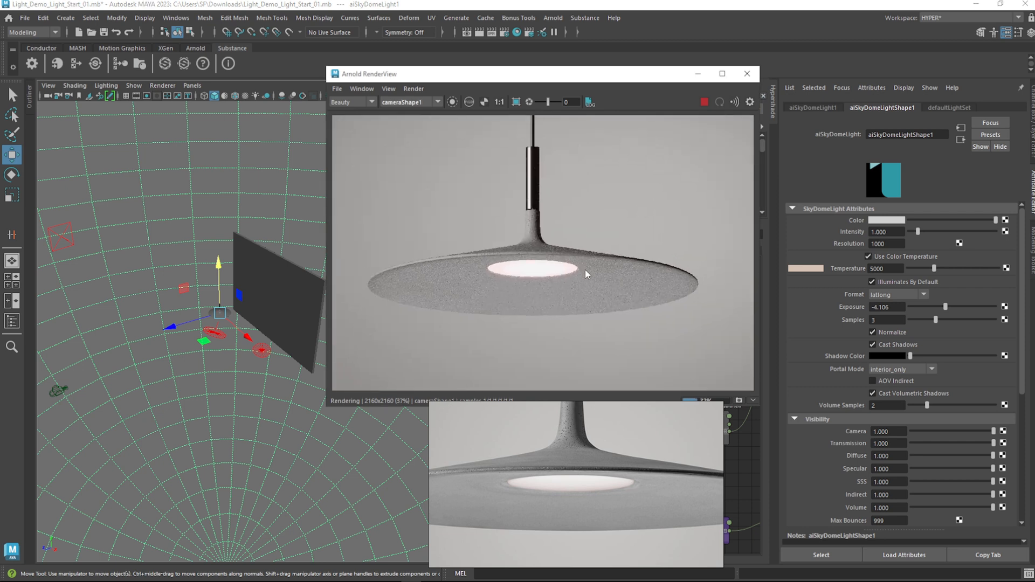
scroll(585, 270, "up", 2)
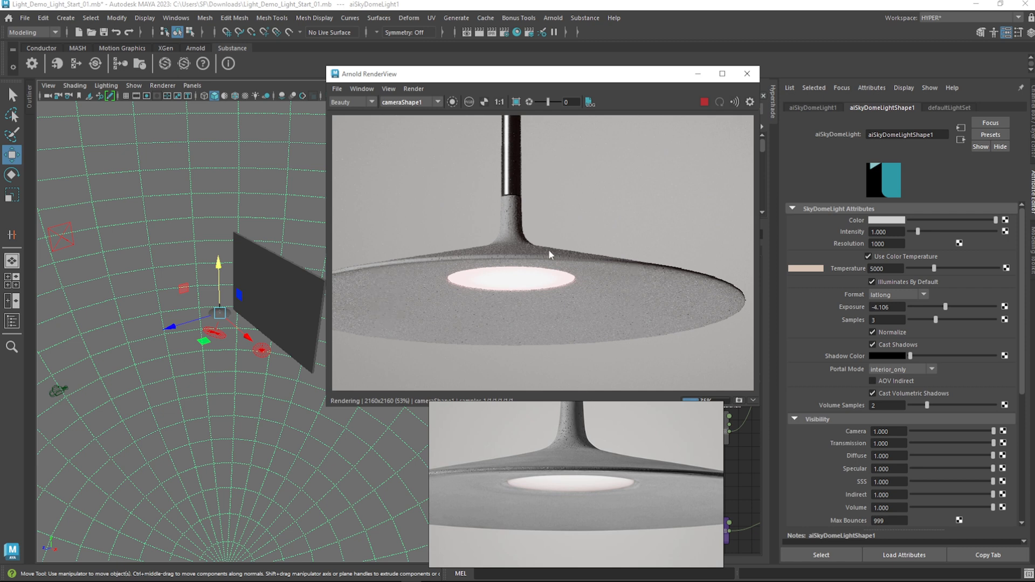
scroll(512, 232, "up", 1)
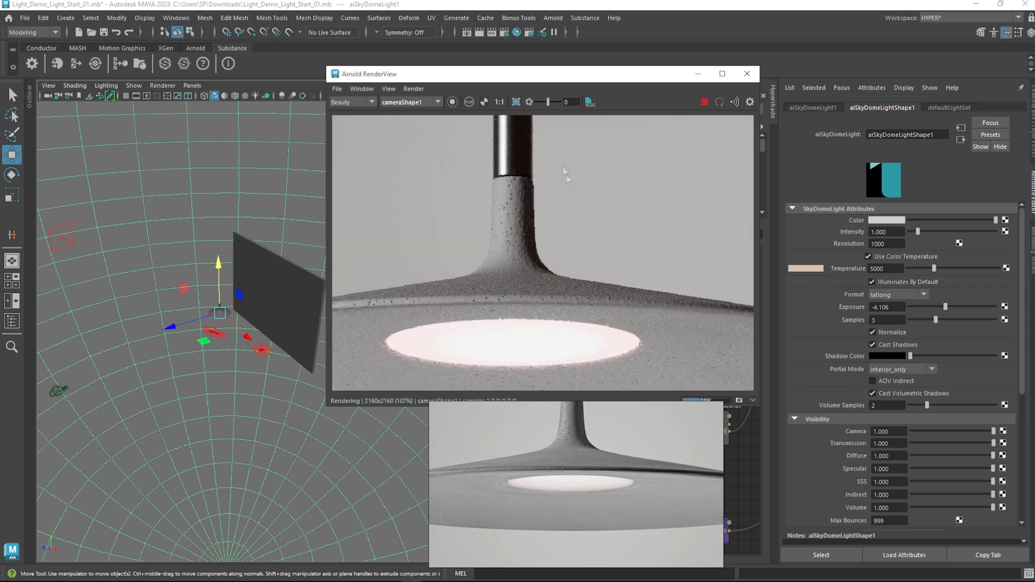
middle_click_drag(561, 165, 588, 367)
scroll(572, 244, "down", 2)
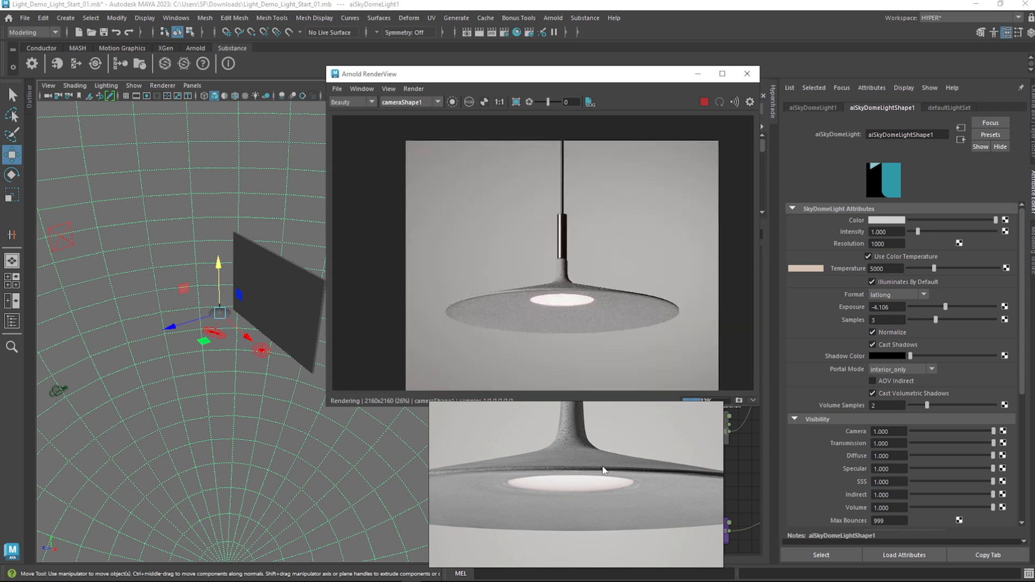
scroll(602, 466, "down", 2)
middle_click_drag(599, 420, 581, 546)
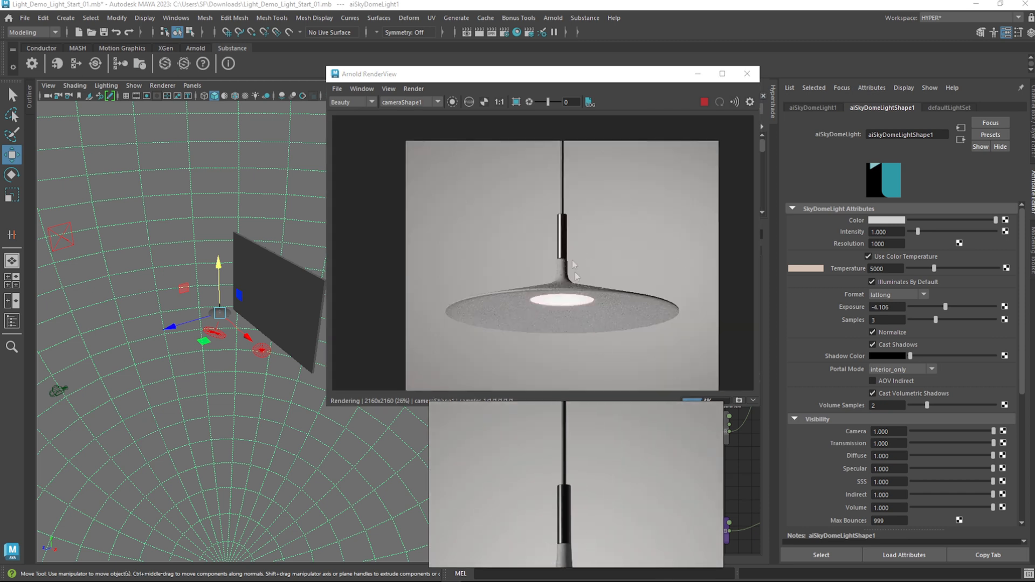
scroll(618, 328, "up", 1)
middle_click_drag(623, 511, 632, 403)
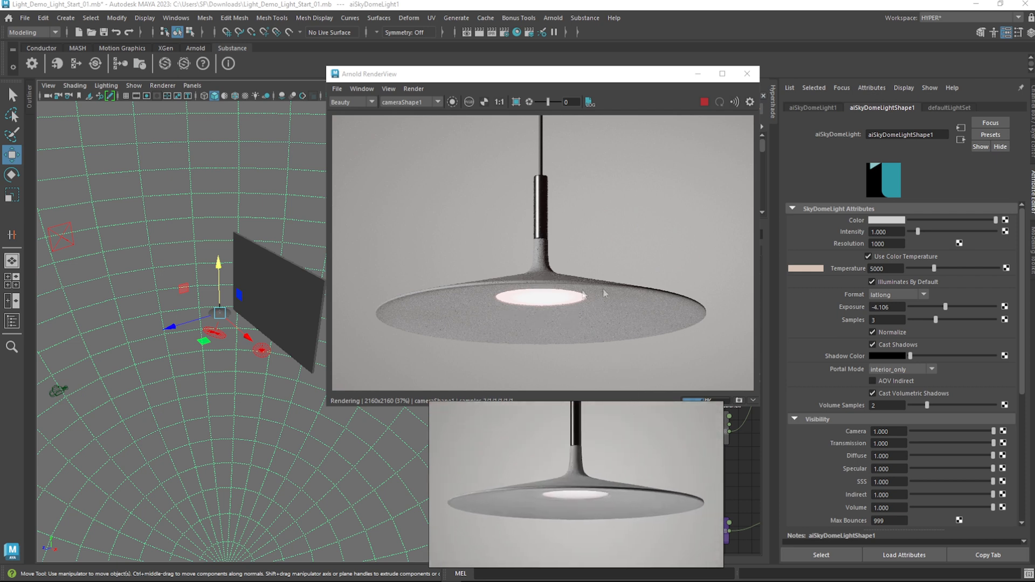
Try a spread of 0.131 on the disk light beneath the lamp, then set its exposure to 10.085 and spread to 0
left_click(211, 333)
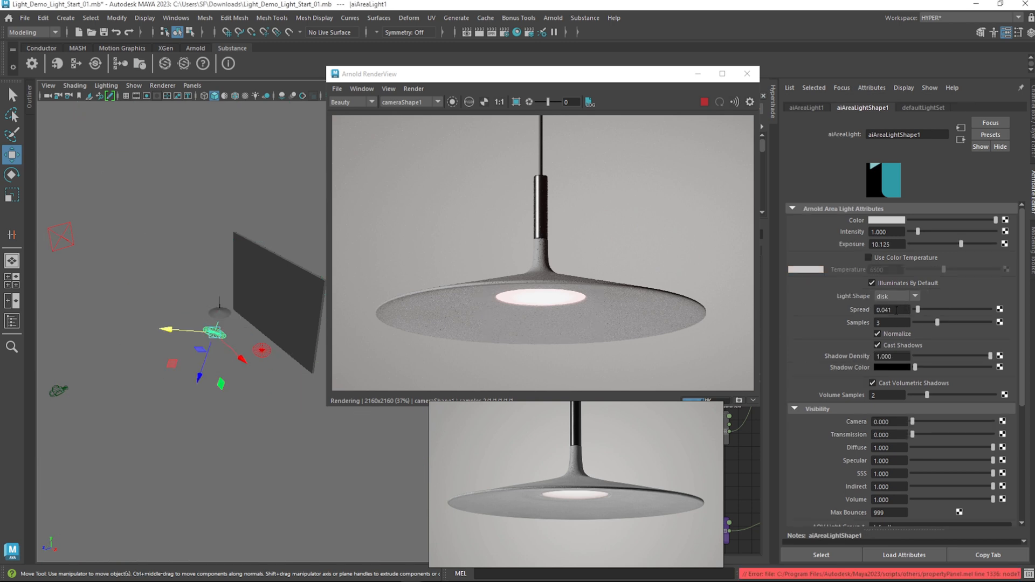
left_click_drag(896, 310, 916, 310, "ctrl")
mouse_move(897, 243)
left_mouse_down("ctrl")
mouse_move(882, 243)
mouse_move(894, 243)
left_mouse_up("ctrl")
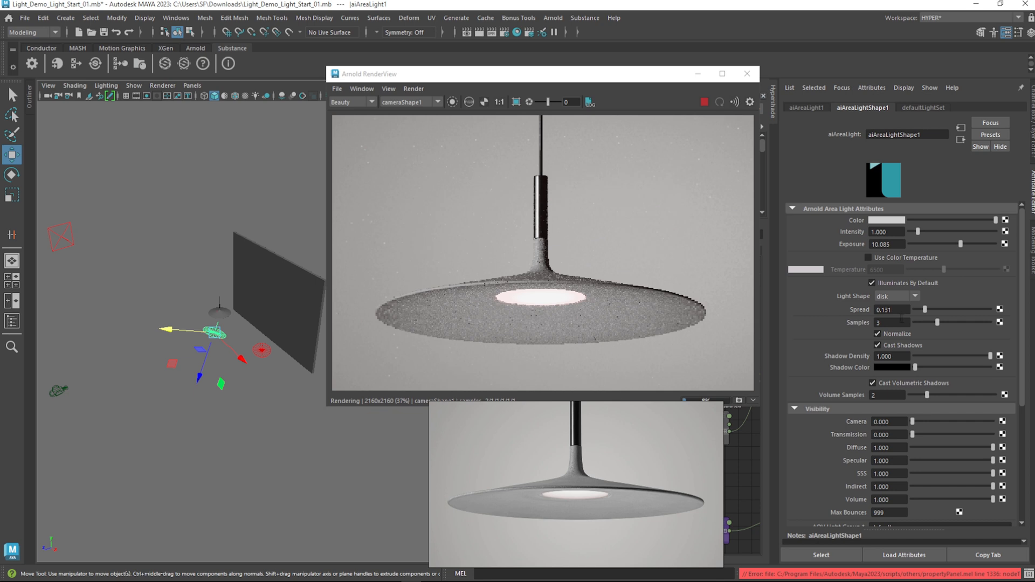
left_click_drag(898, 310, 873, 309, "ctrl")
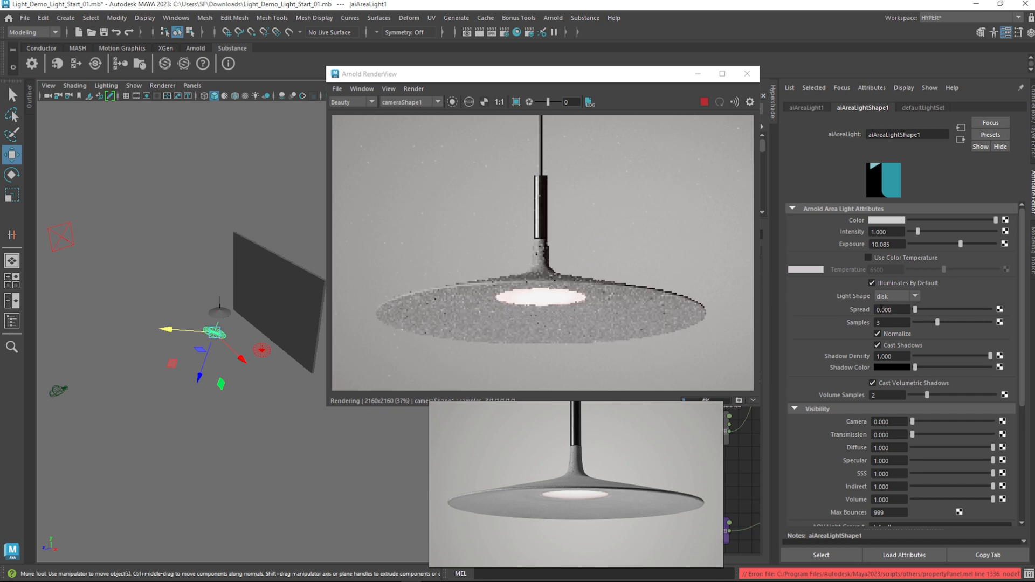